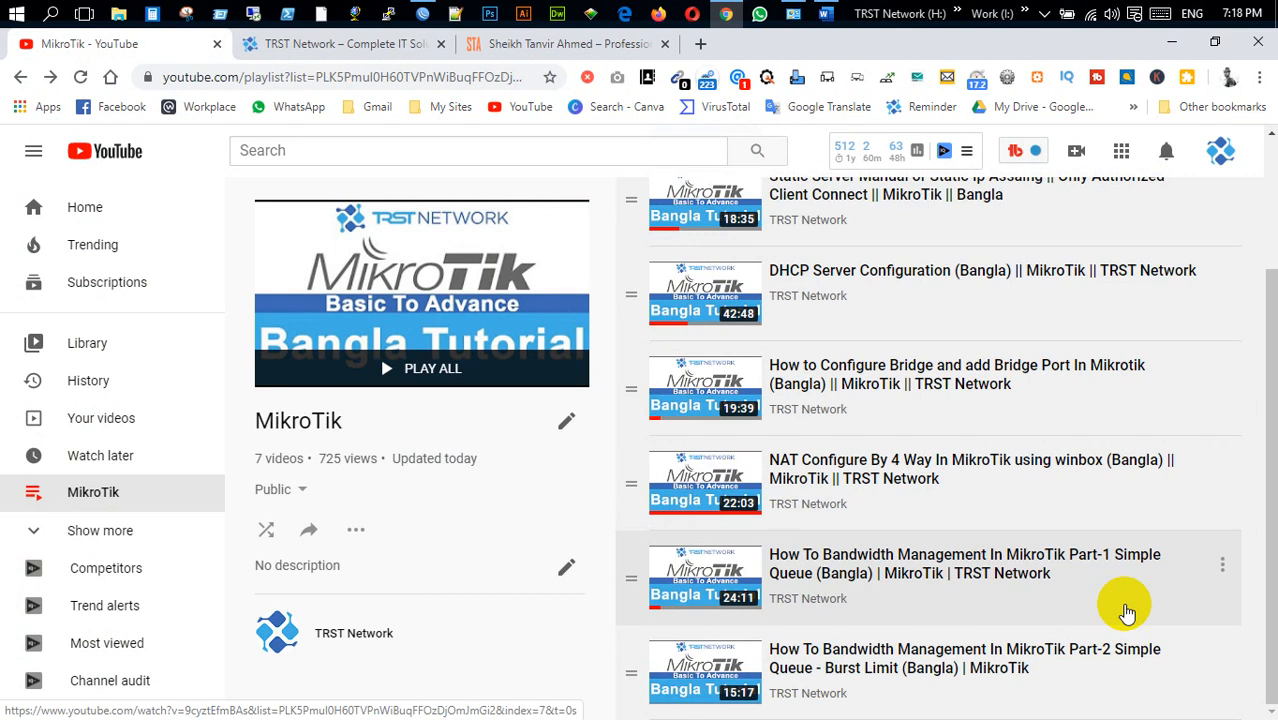
Switch to the Word document and review the Day and Night package bandwidth table and the numbered list of script tasks.
click(826, 12)
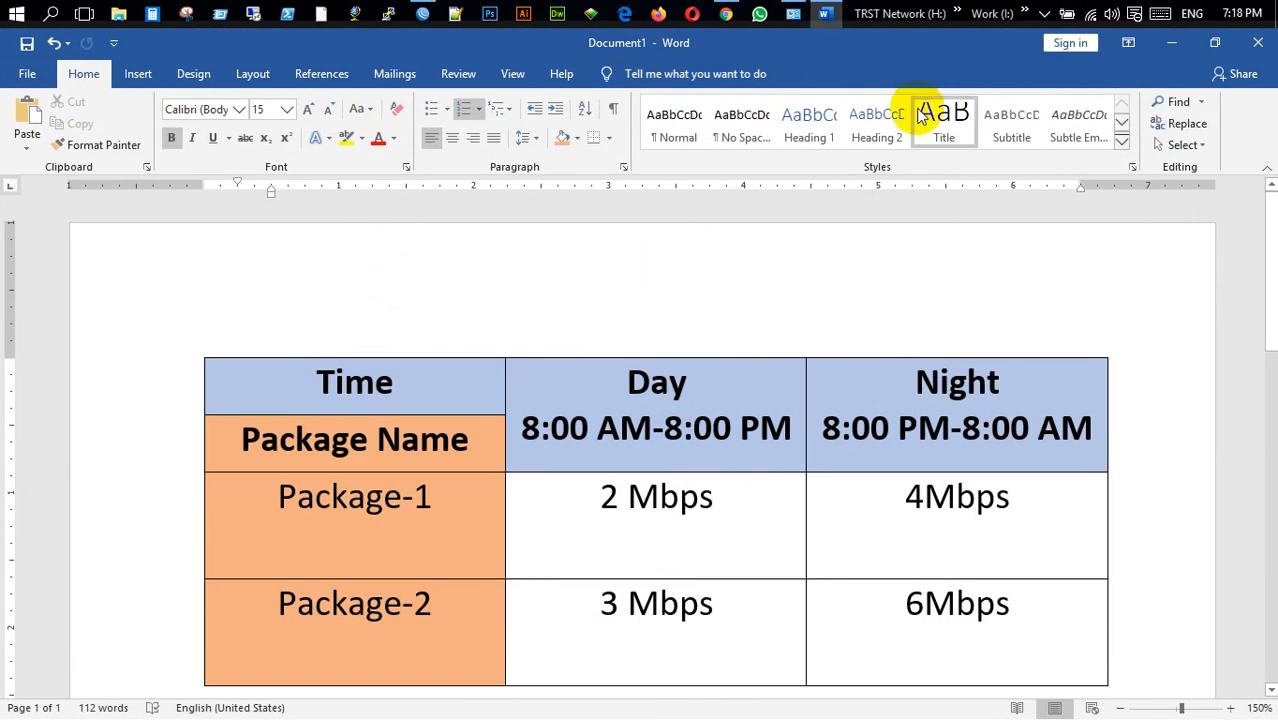
scroll(1092, 449, down, 1)
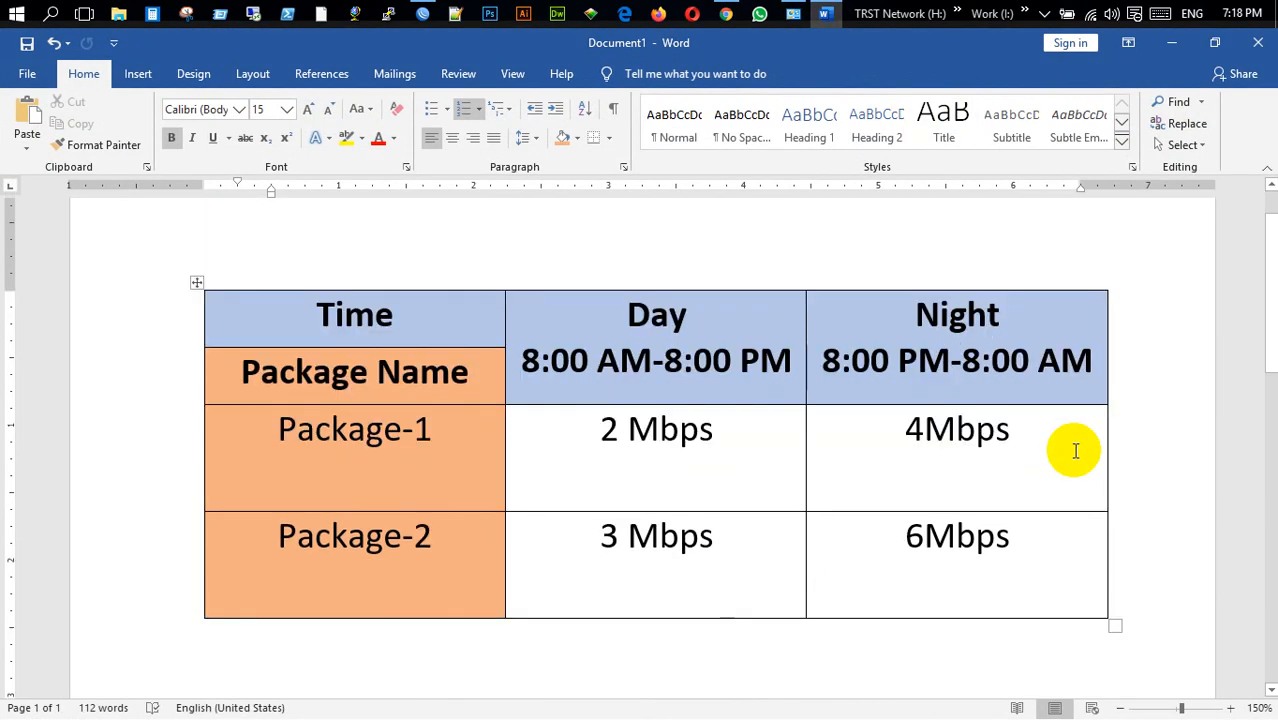
scroll(1068, 458, up, 1)
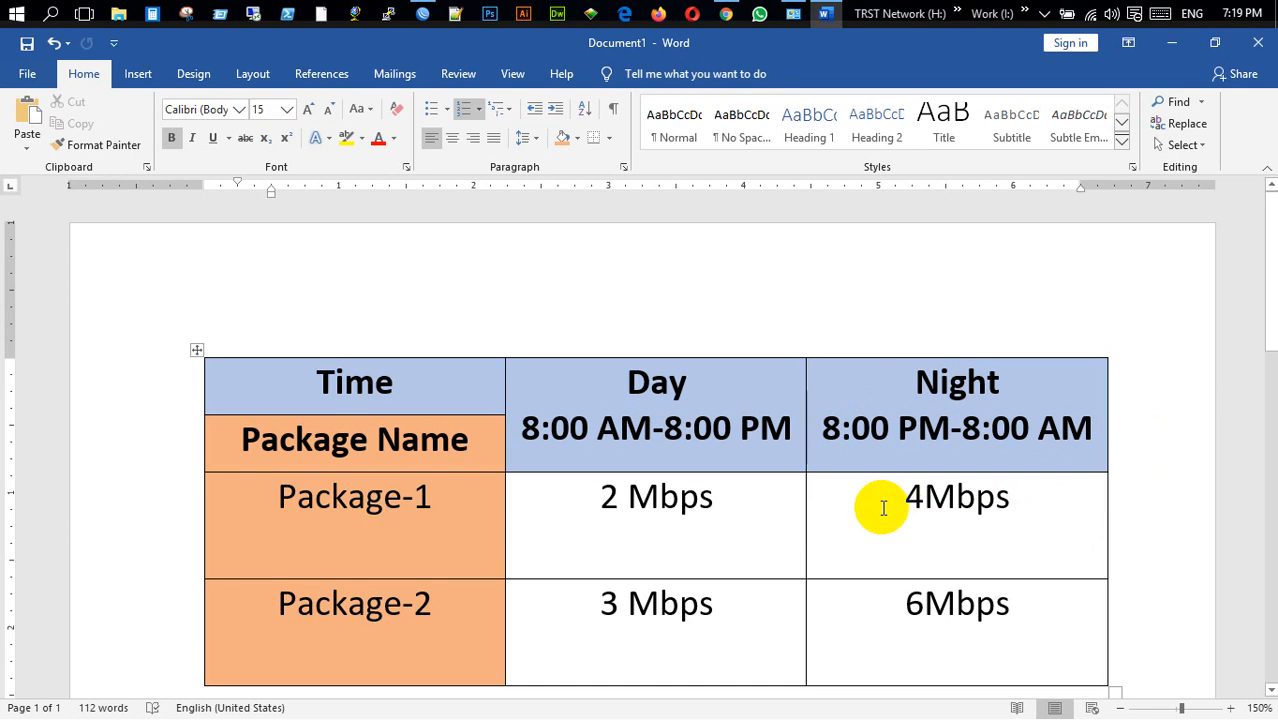
drag(883, 508, 910, 504)
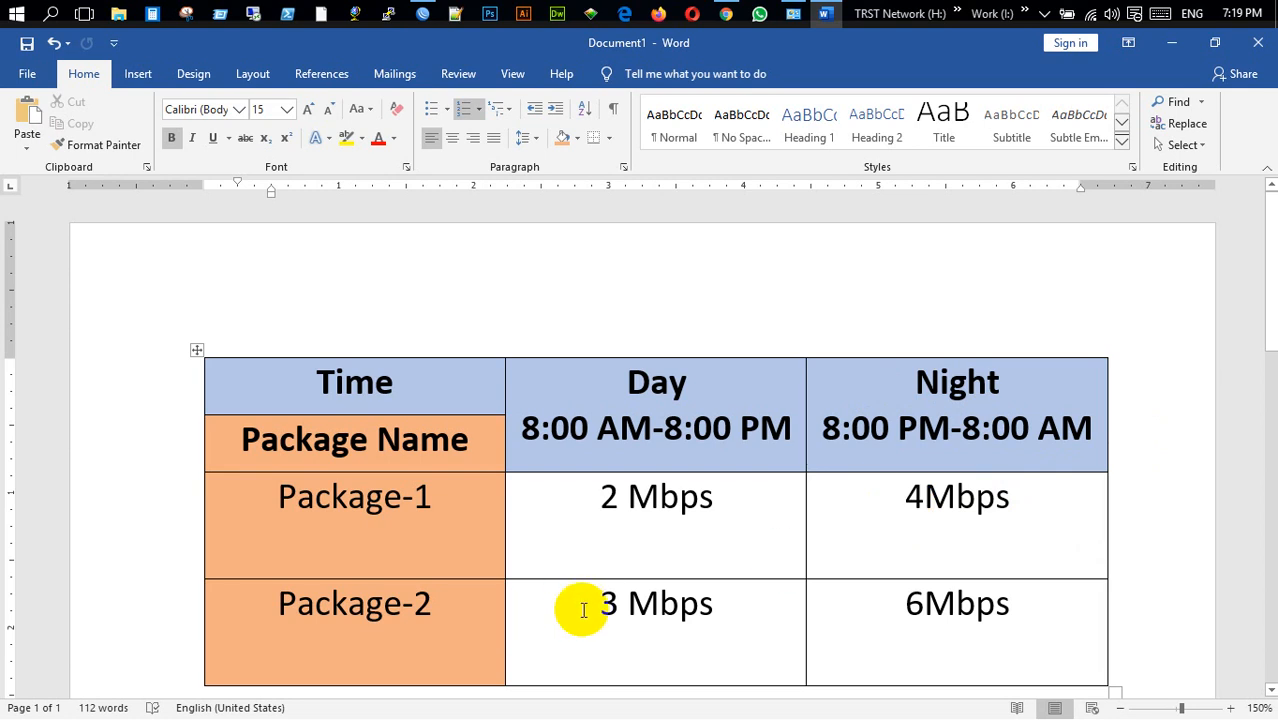
drag(659, 608, 685, 612)
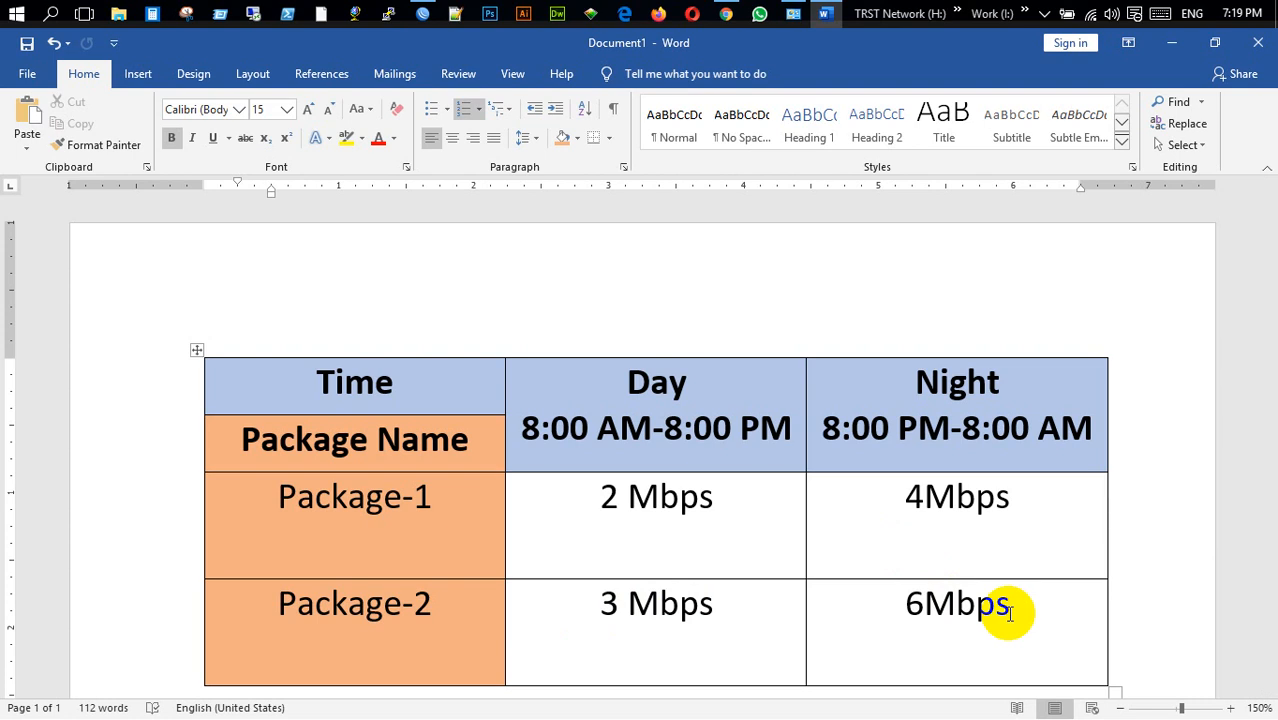
scroll(1010, 610, down, 5)
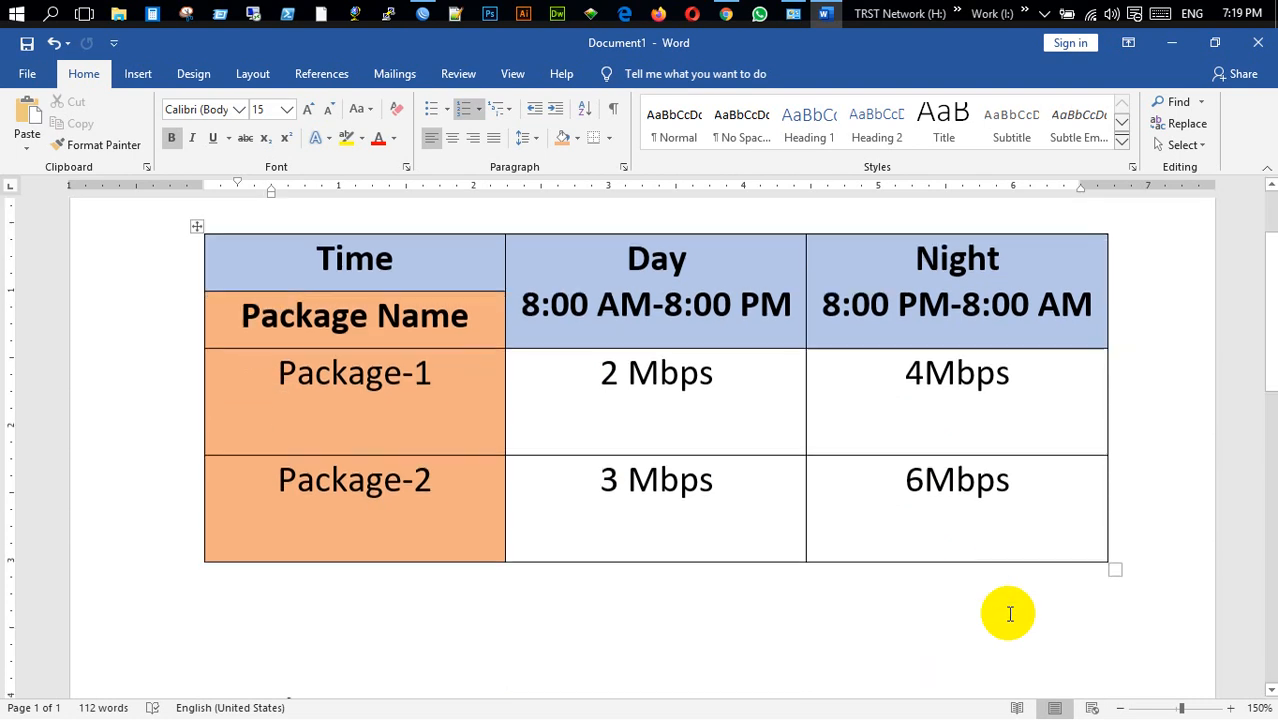
scroll(943, 588, up, 1)
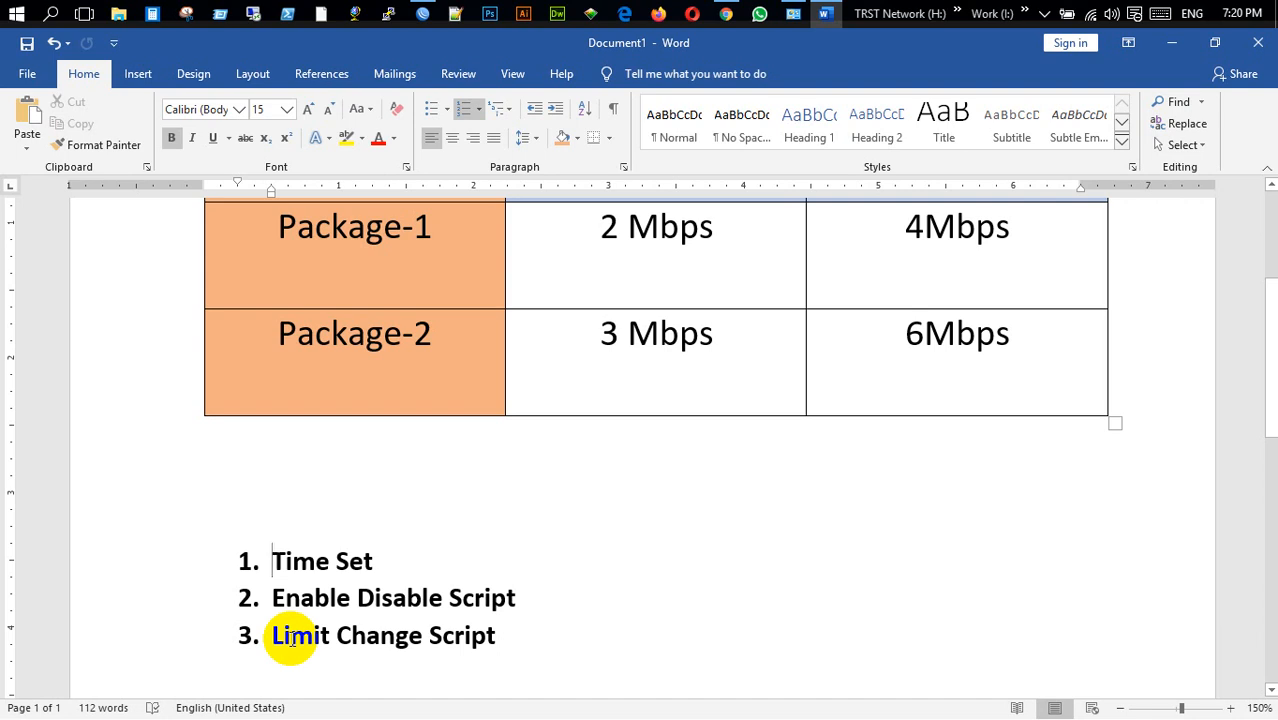
scroll(291, 639, up, 3)
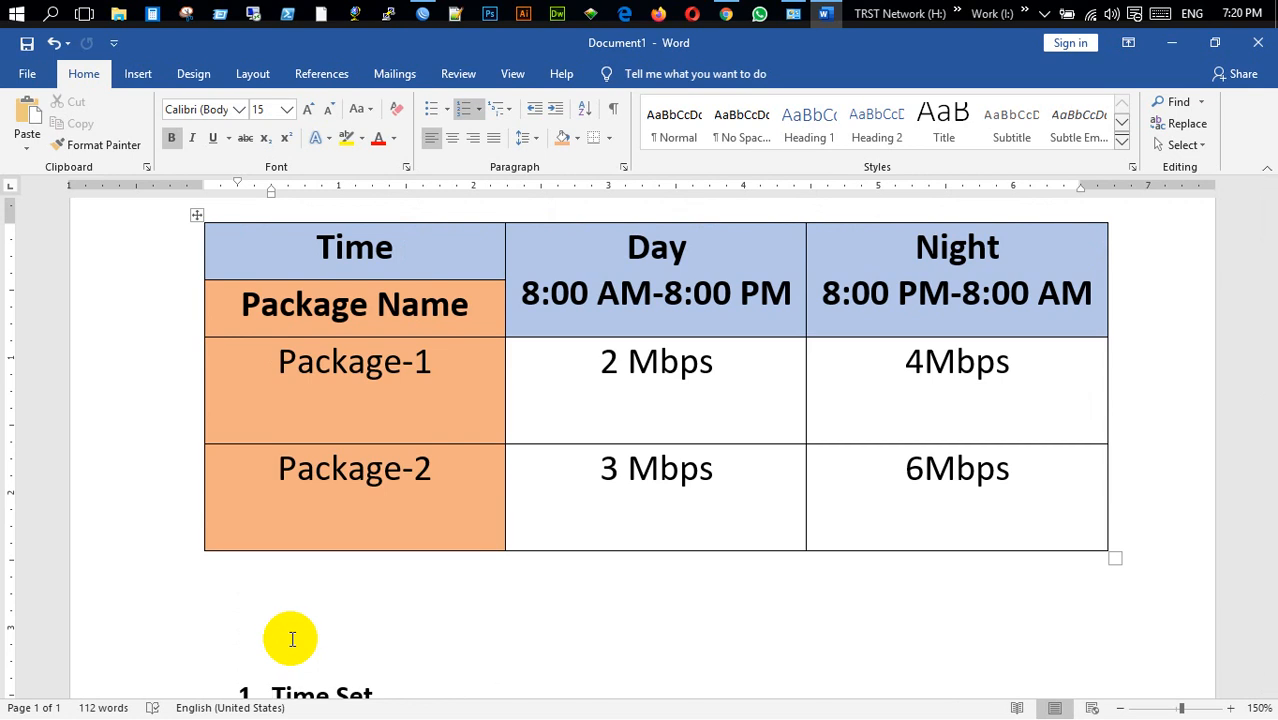
Cancel the pending router reconnection in WinBox and return to the Word document.
click(423, 14)
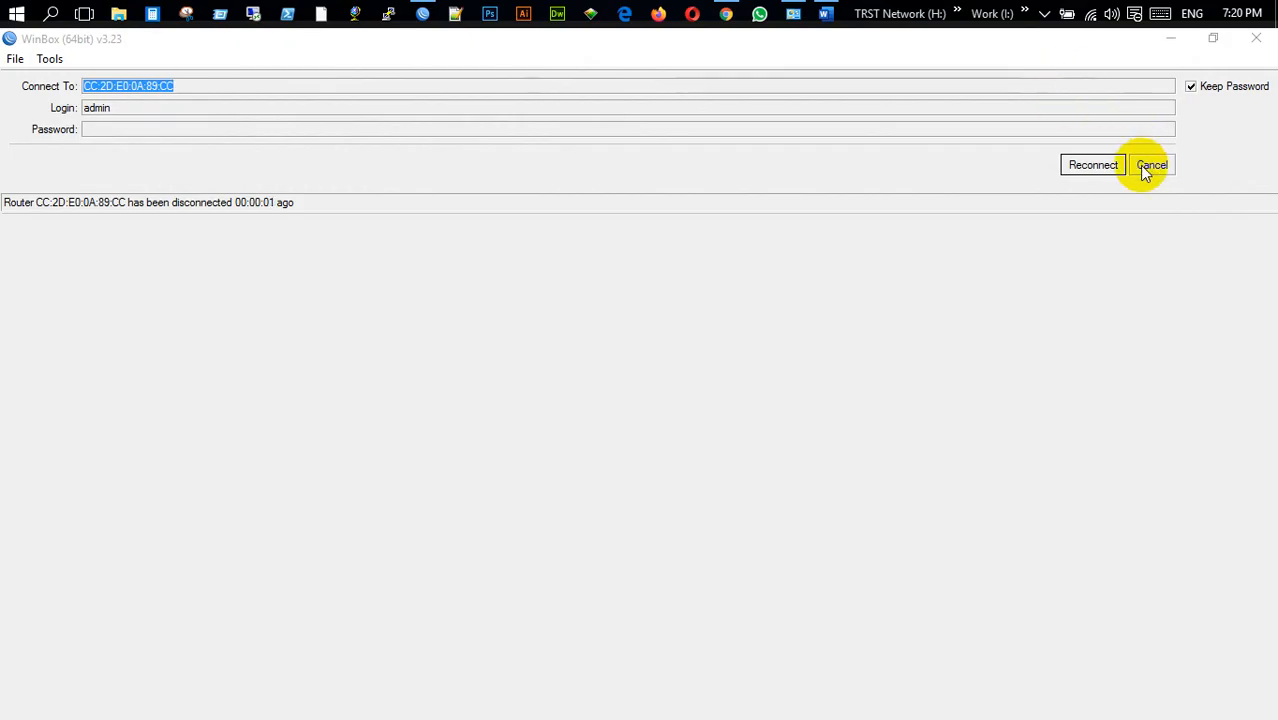
click(1143, 164)
click(825, 13)
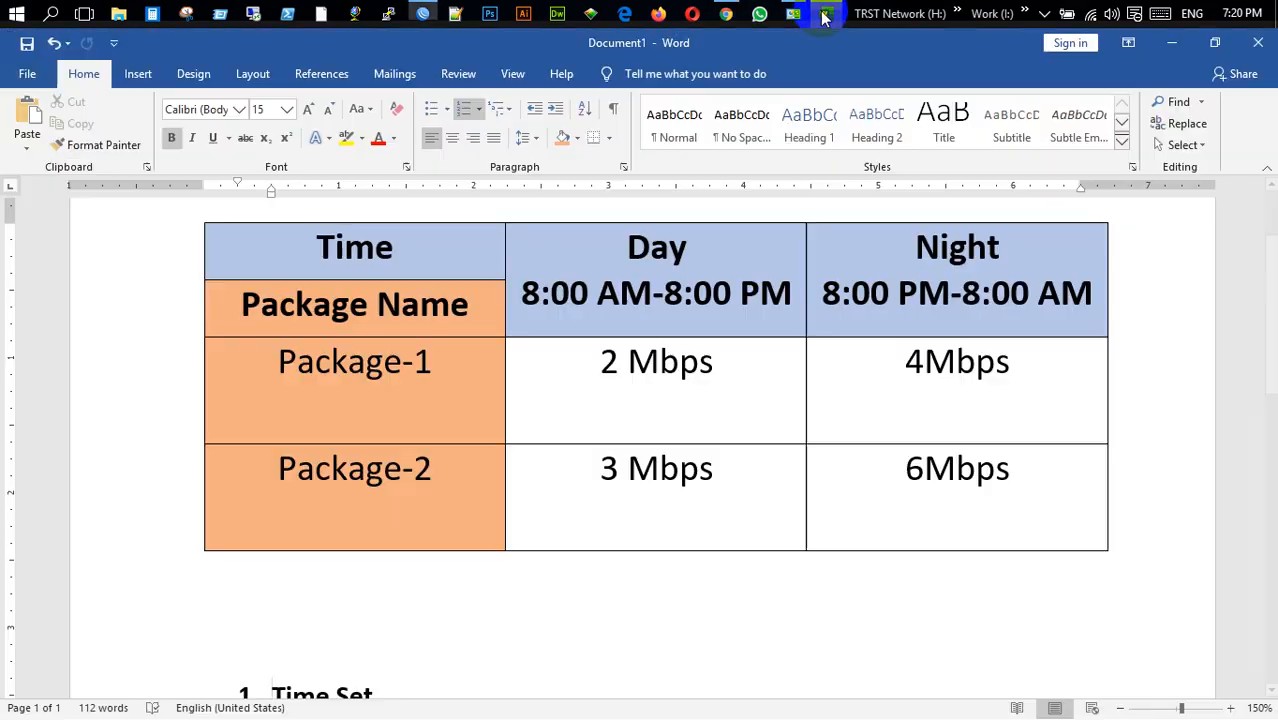
Examine how the MikroTik AM times map to real times in the time conversion table.
scroll(752, 394, down, 5)
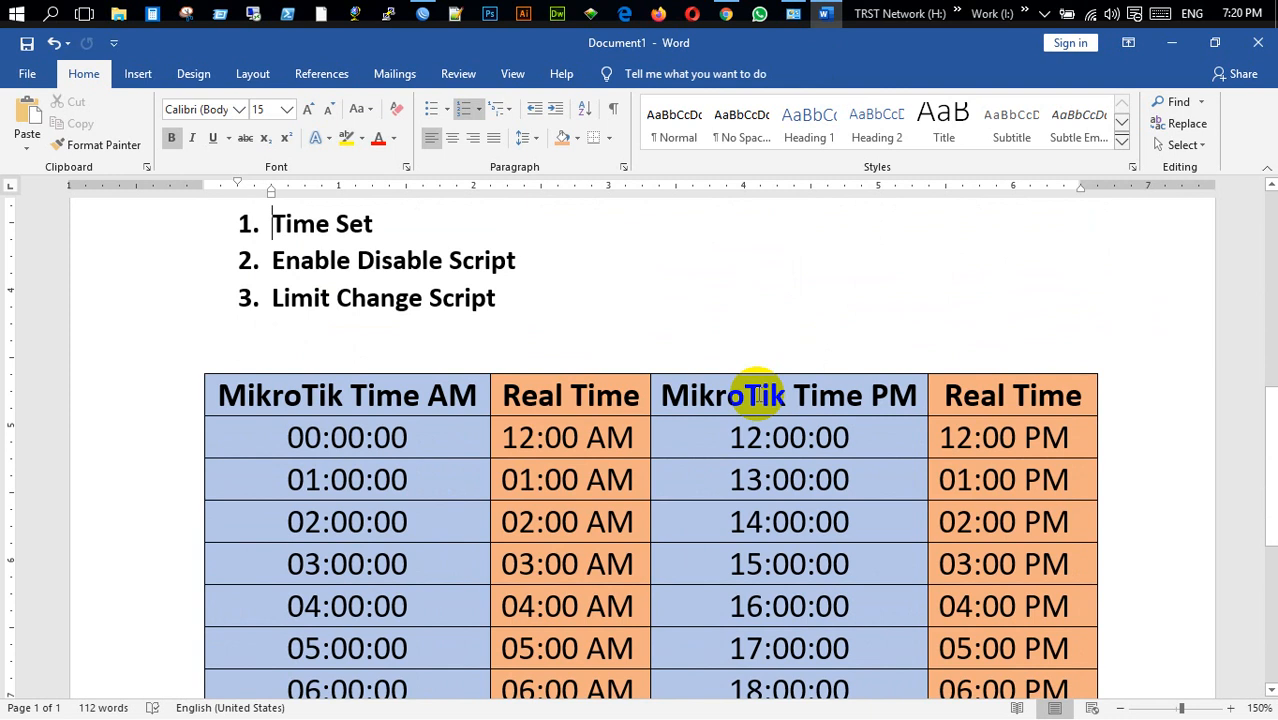
scroll(757, 395, down, 1)
scroll(757, 390, down, 3)
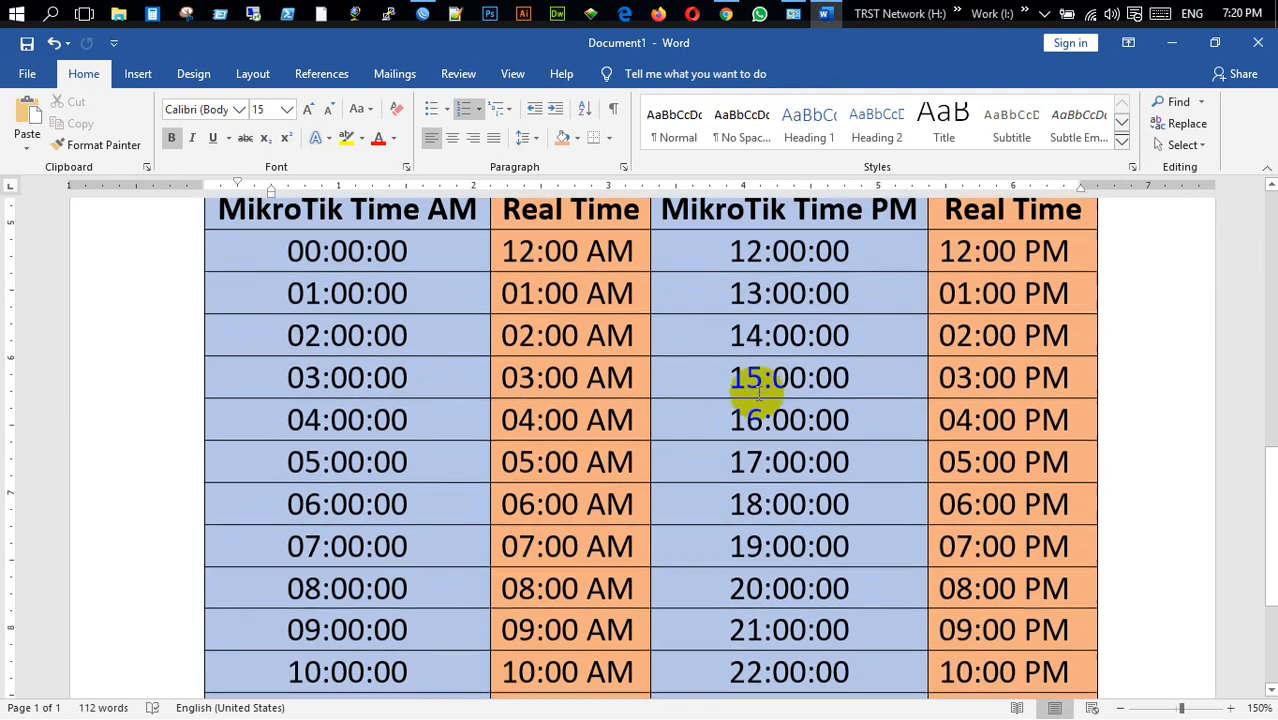
scroll(765, 390, up, 3)
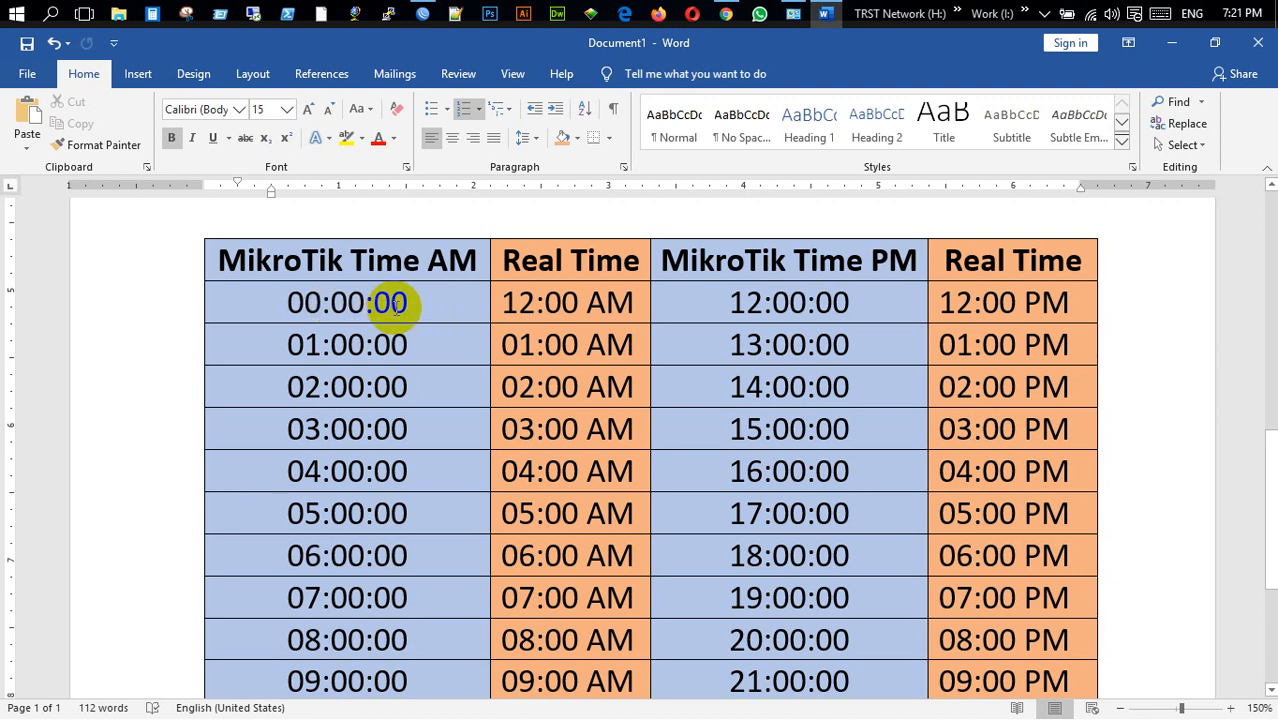
scroll(390, 303, down, 1)
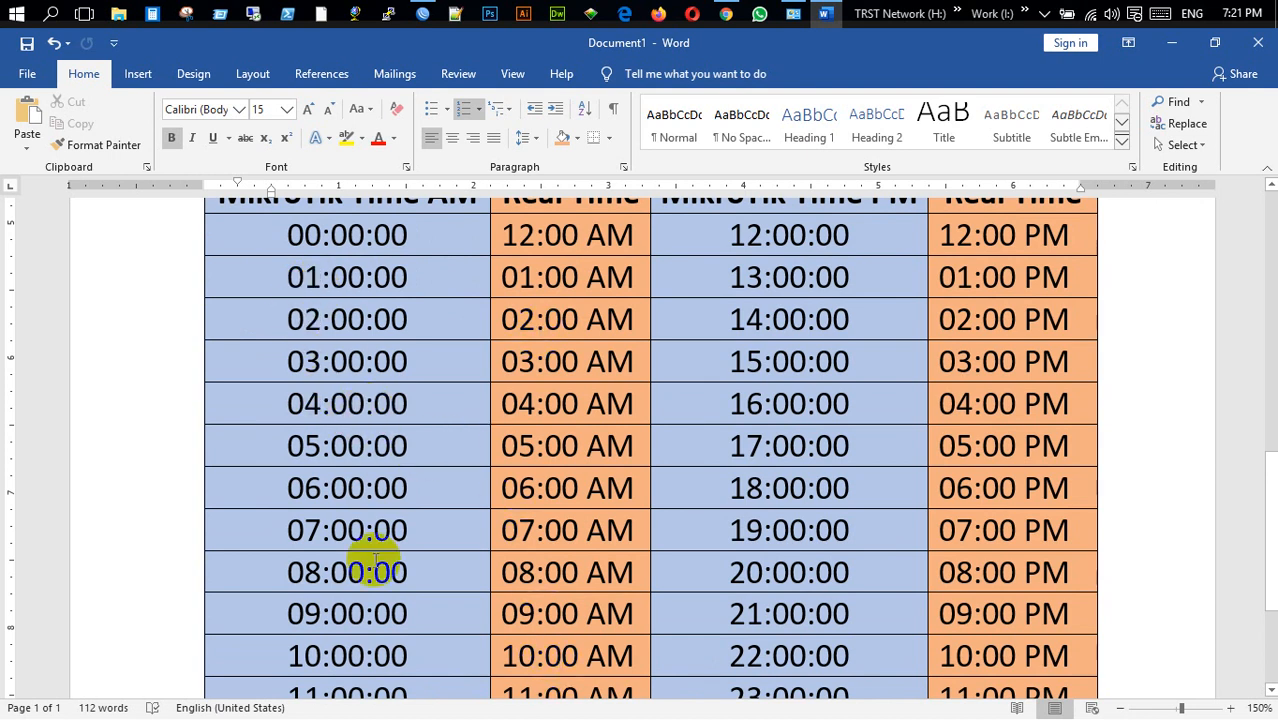
scroll(362, 565, down, 1)
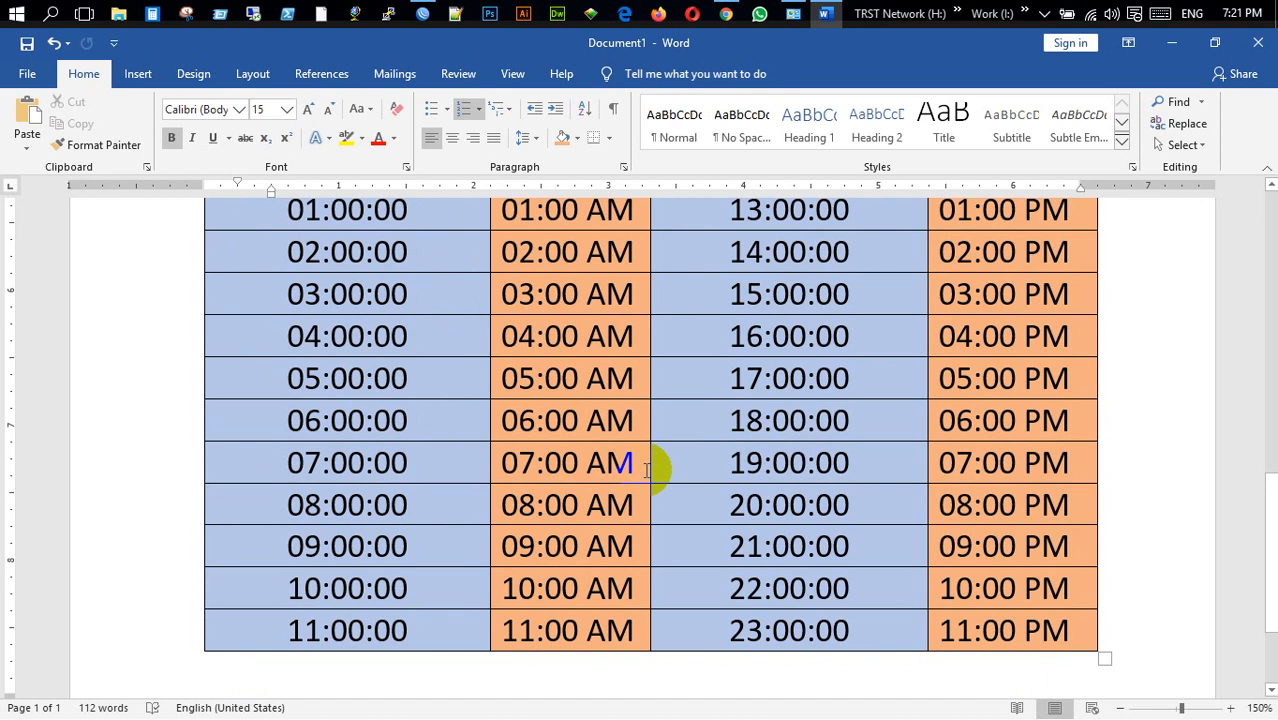
scroll(603, 512, up, 1)
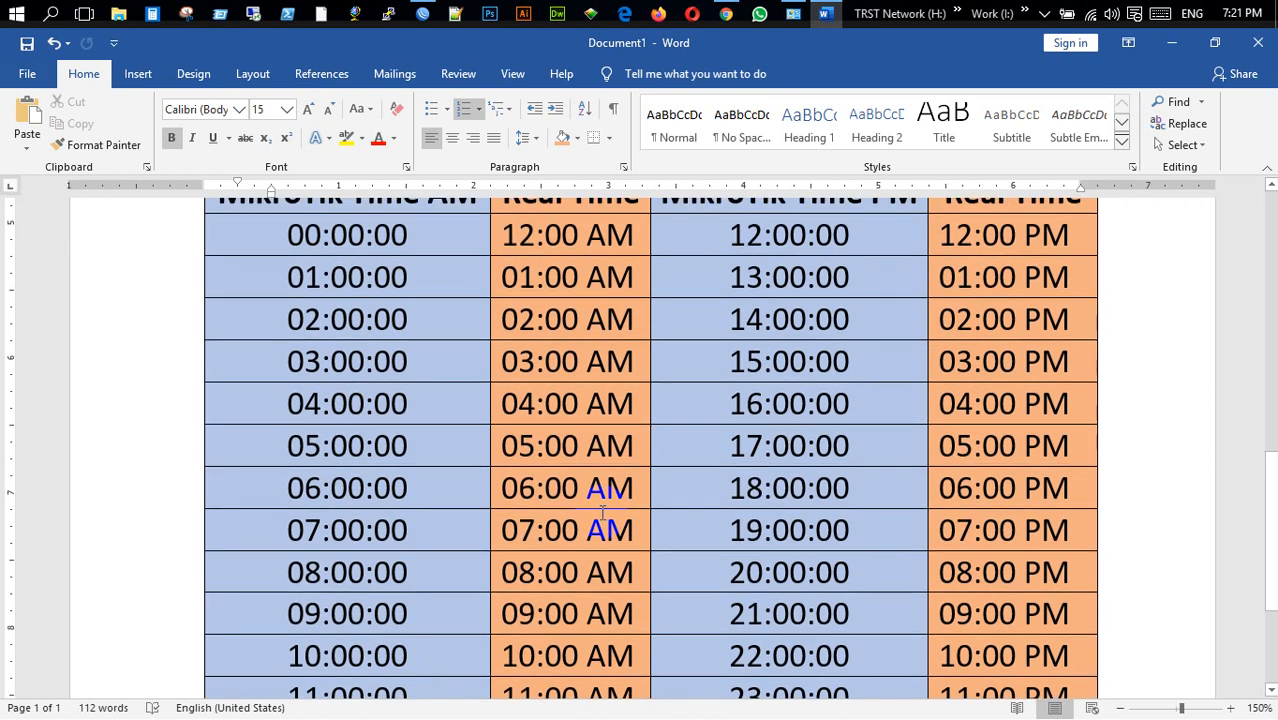
scroll(603, 512, up, 2)
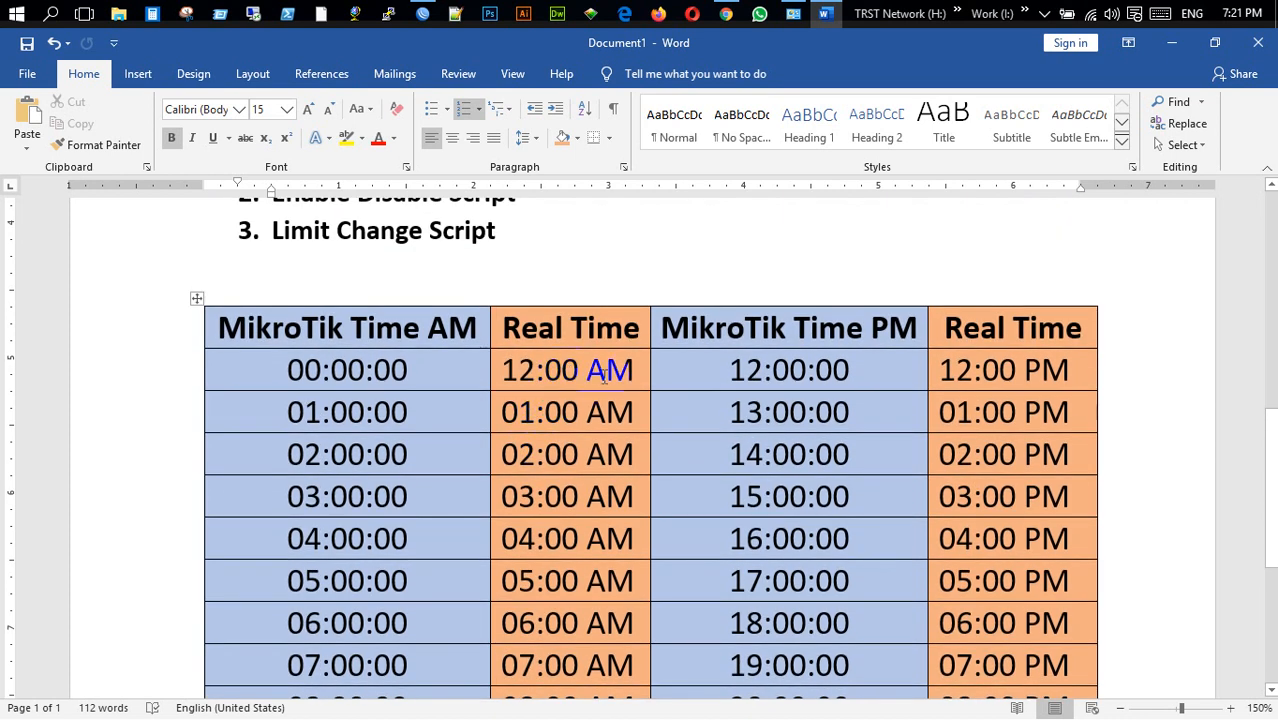
scroll(604, 373, down, 3)
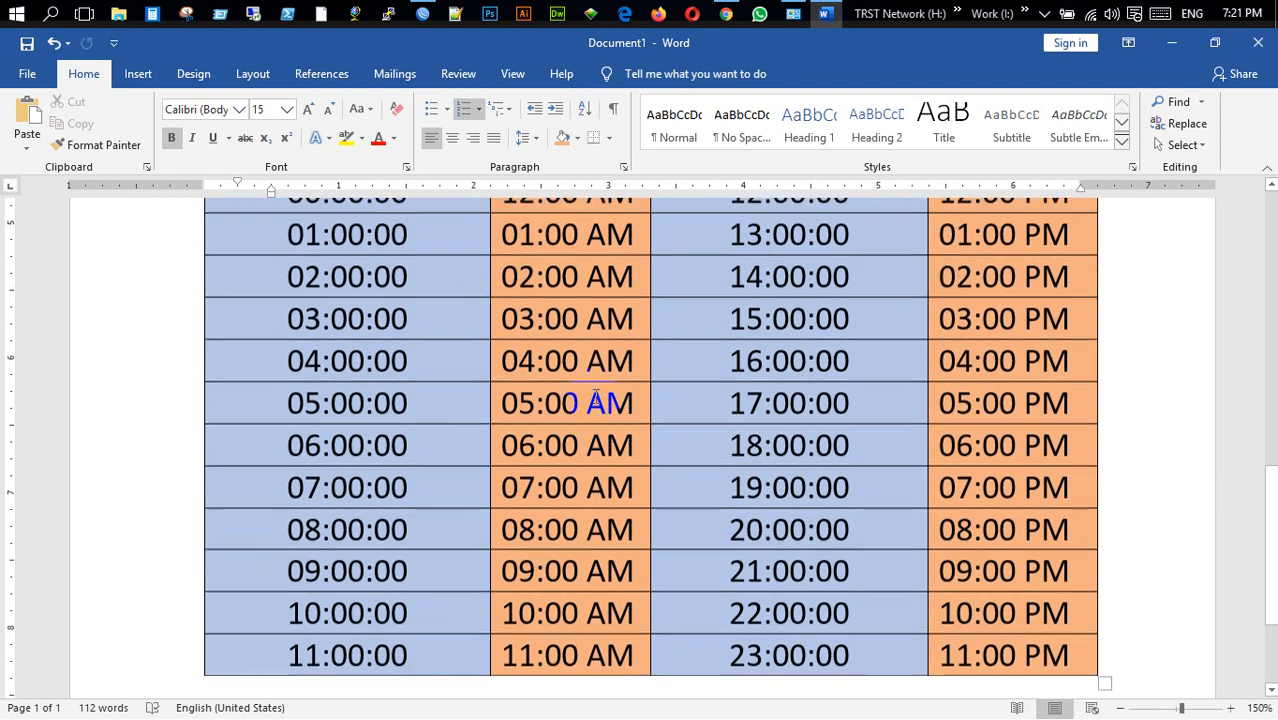
scroll(595, 393, up, 2)
scroll(594, 388, down, 5)
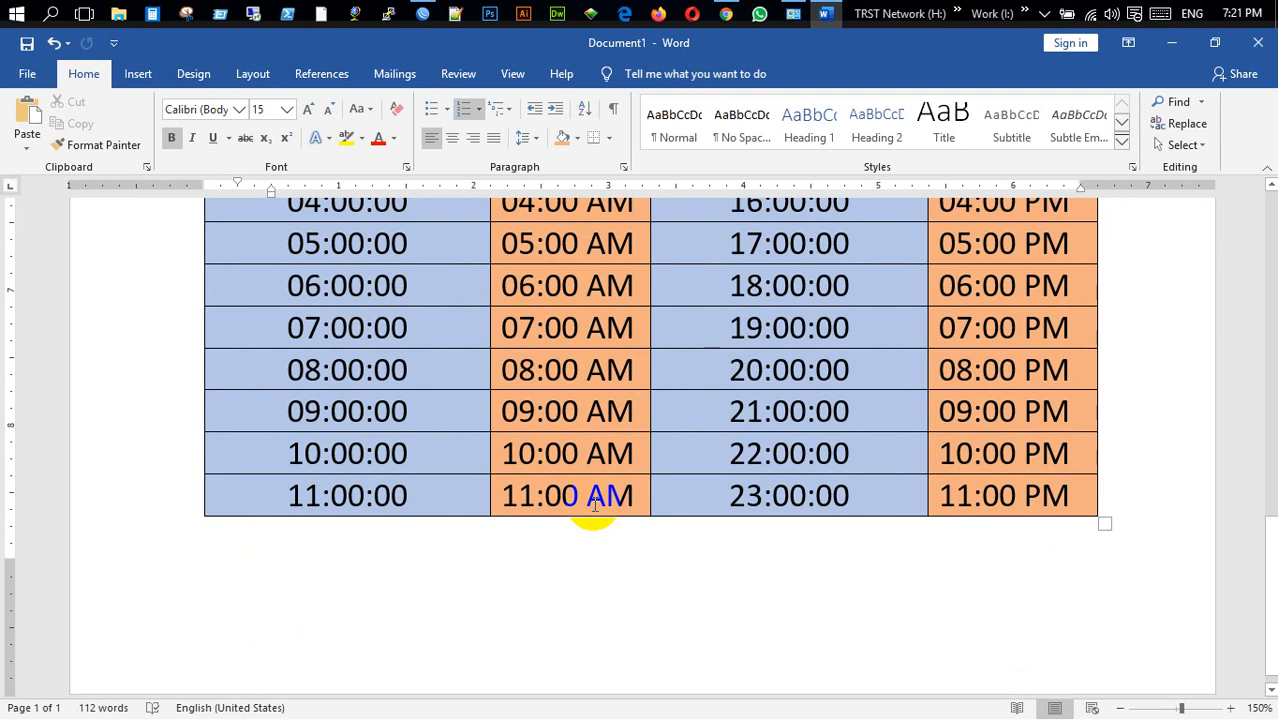
Examine the PM columns of the time conversion table and check the Day and Night hours in the package table.
scroll(595, 500, up, 5)
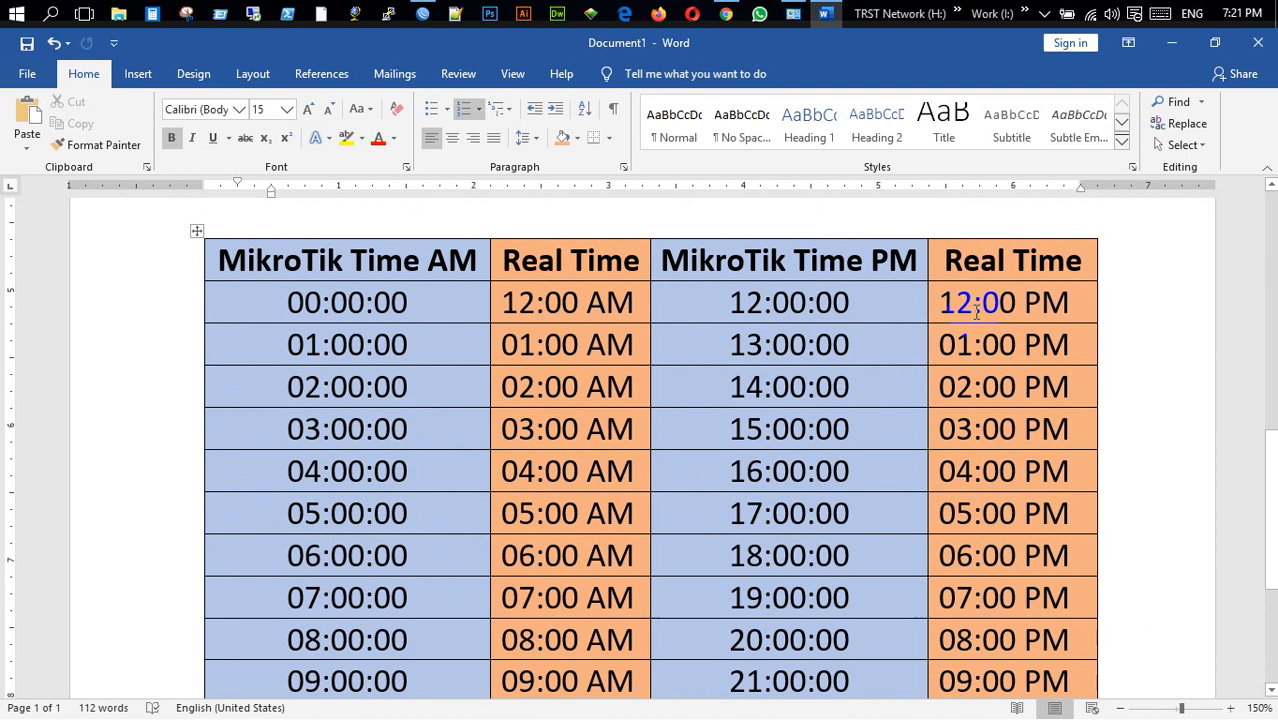
scroll(976, 312, down, 3)
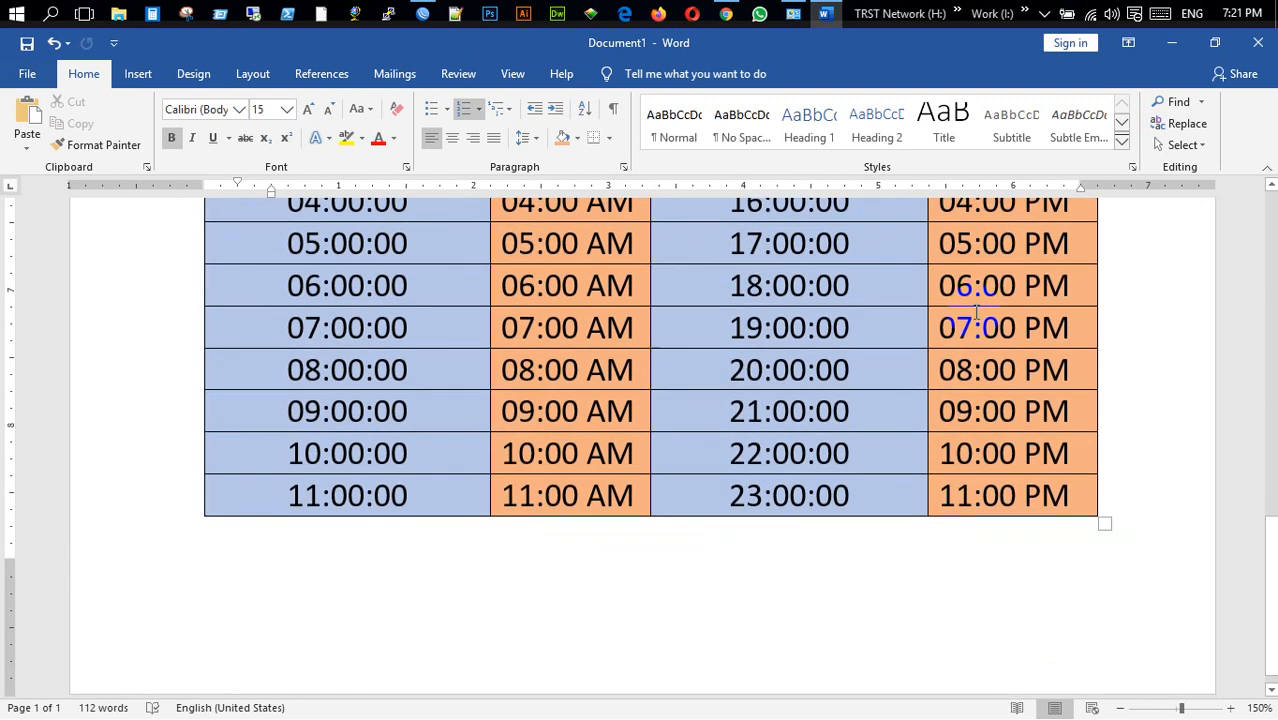
click(1003, 510)
scroll(656, 594, up, 4)
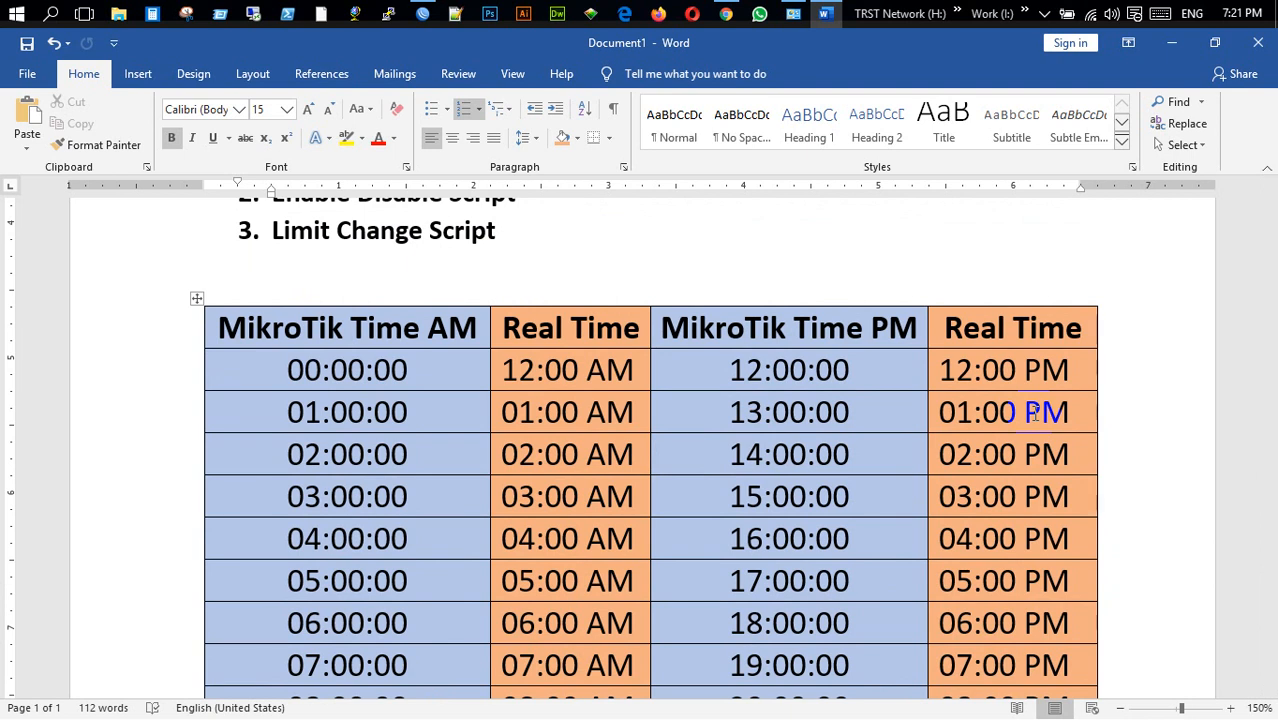
scroll(1033, 412, down, 1)
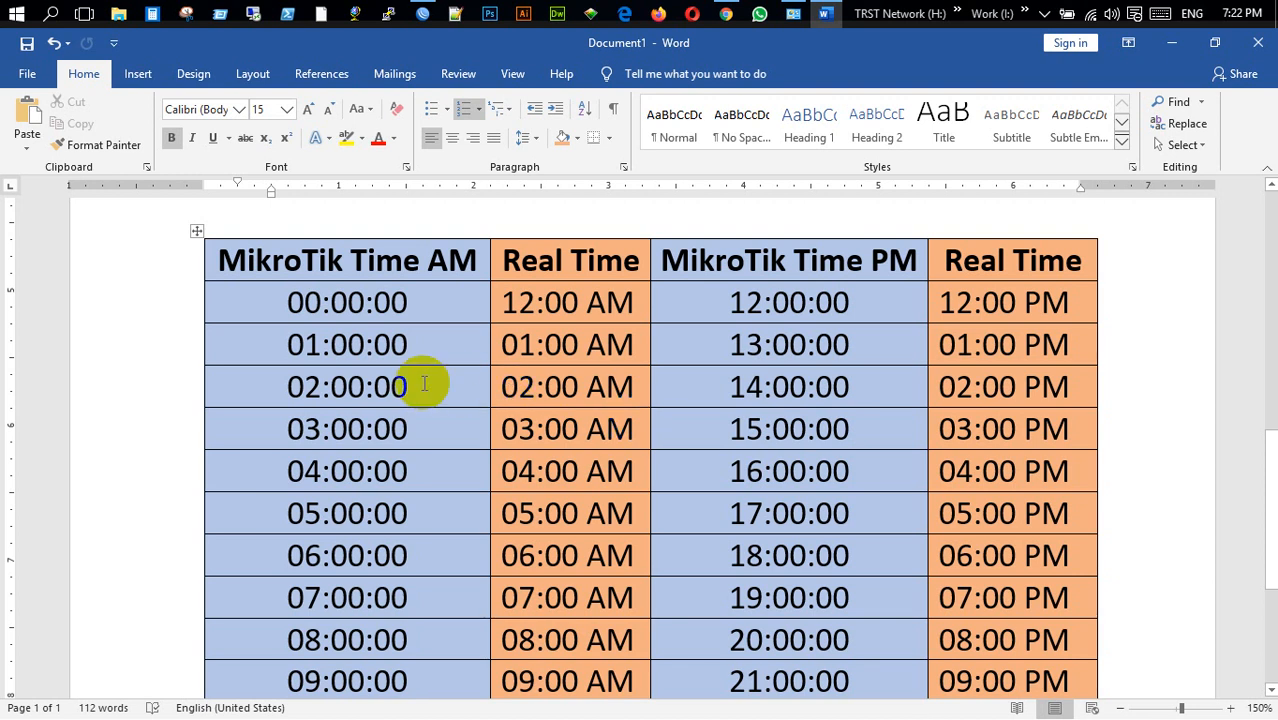
scroll(456, 363, down, 1)
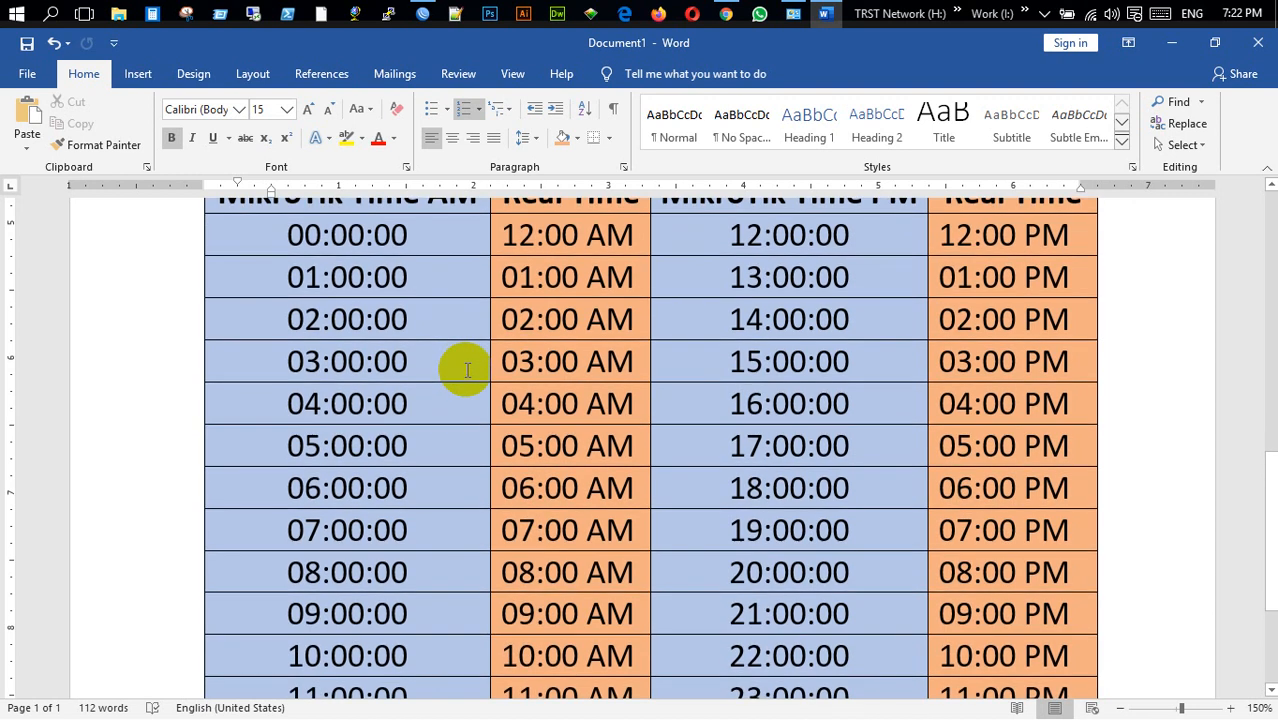
scroll(467, 371, up, 1)
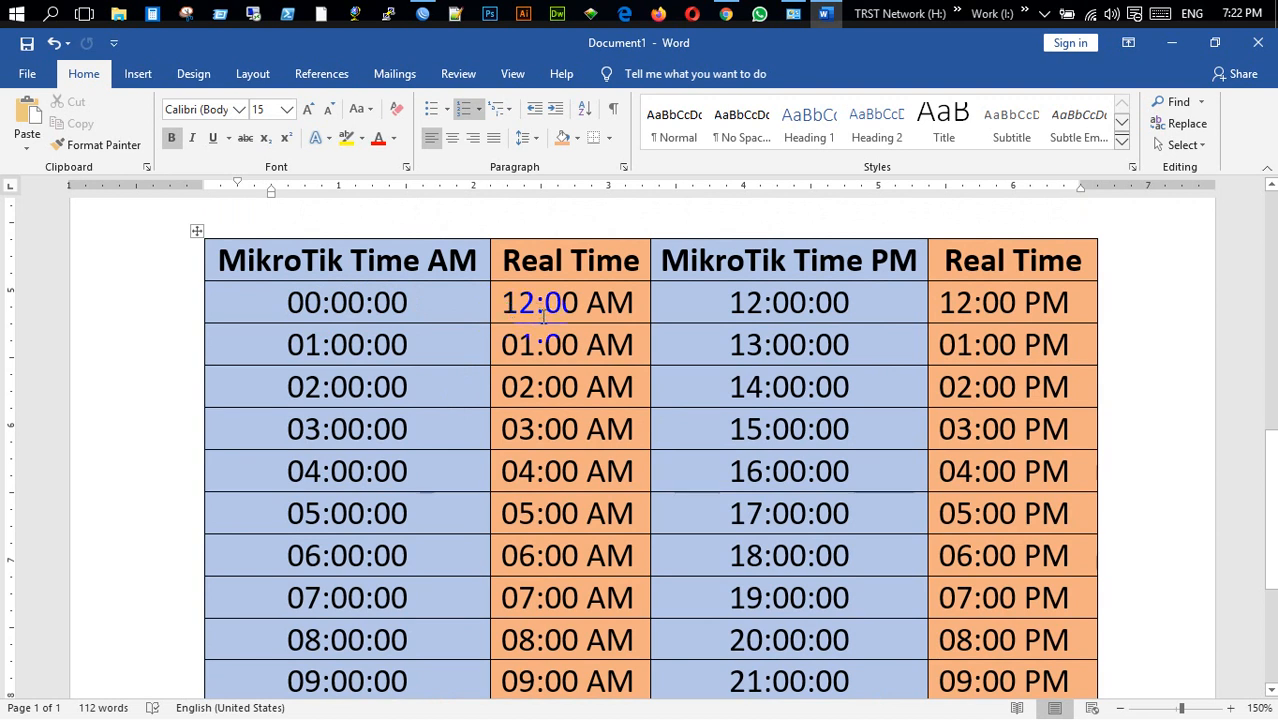
scroll(540, 318, down, 1)
scroll(540, 318, down, 1)
scroll(538, 316, up, 2)
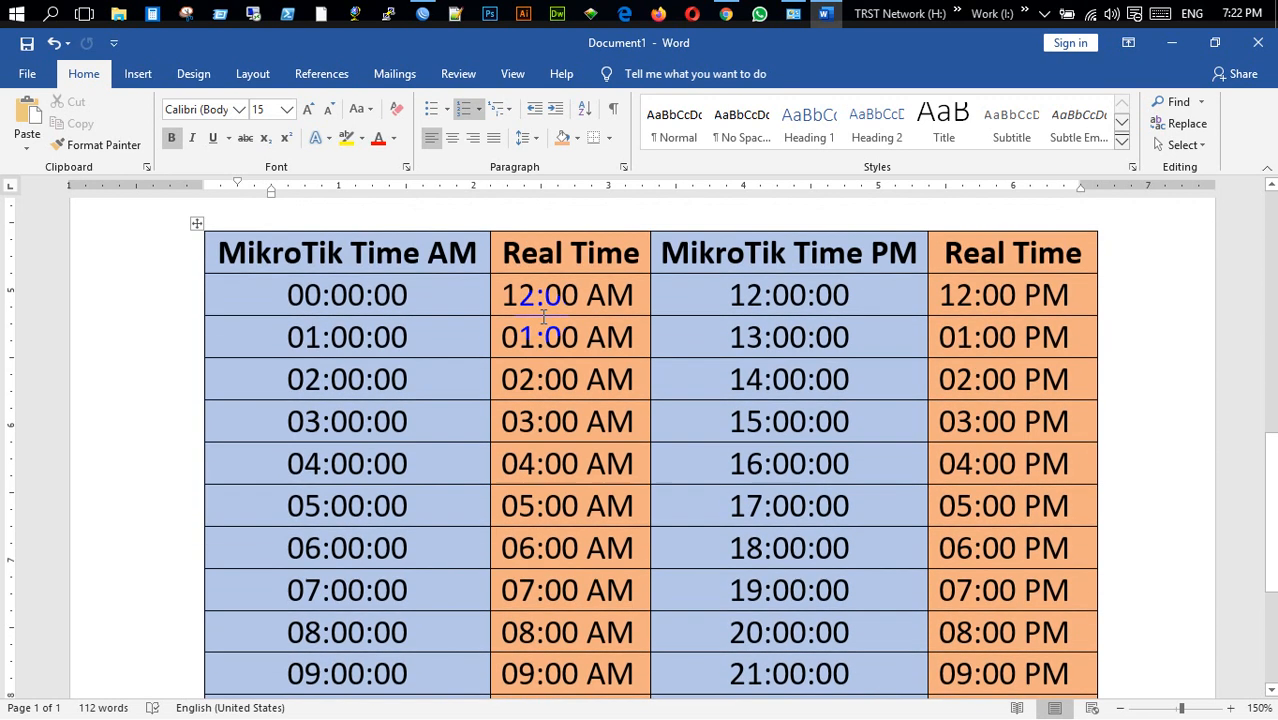
scroll(540, 316, down, 3)
scroll(542, 316, up, 3)
scroll(542, 316, down, 1)
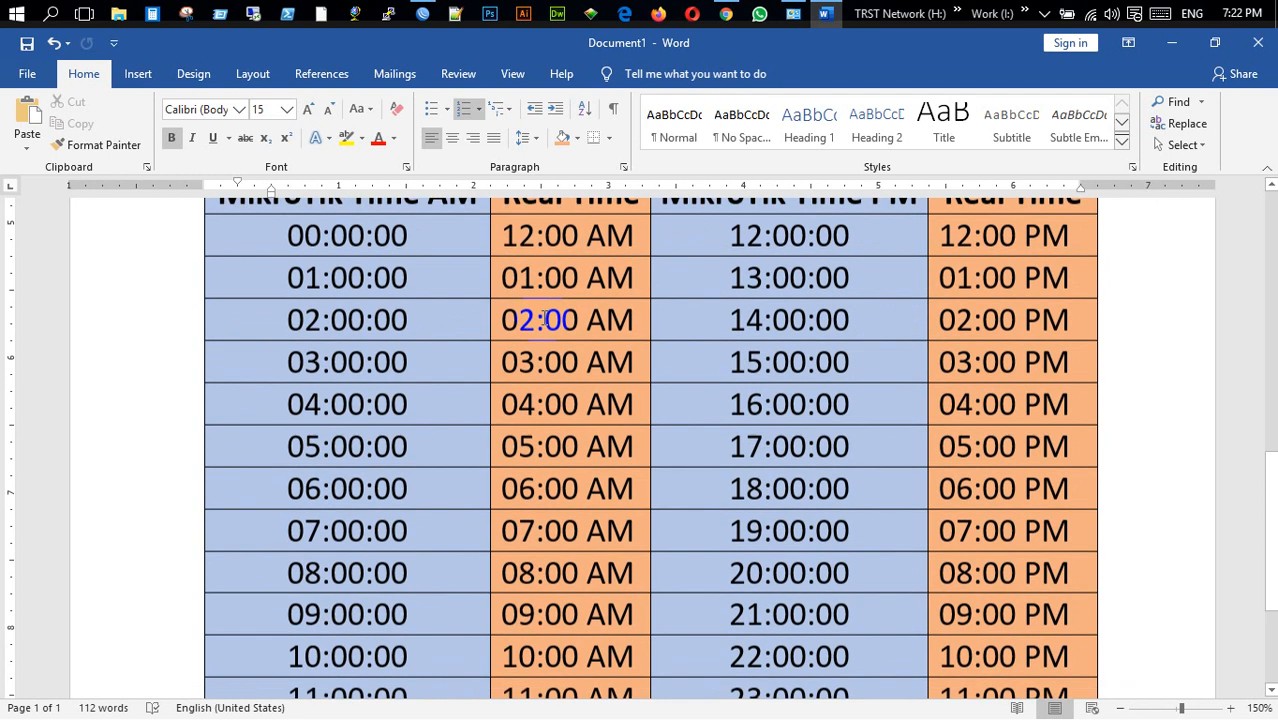
scroll(542, 316, down, 1)
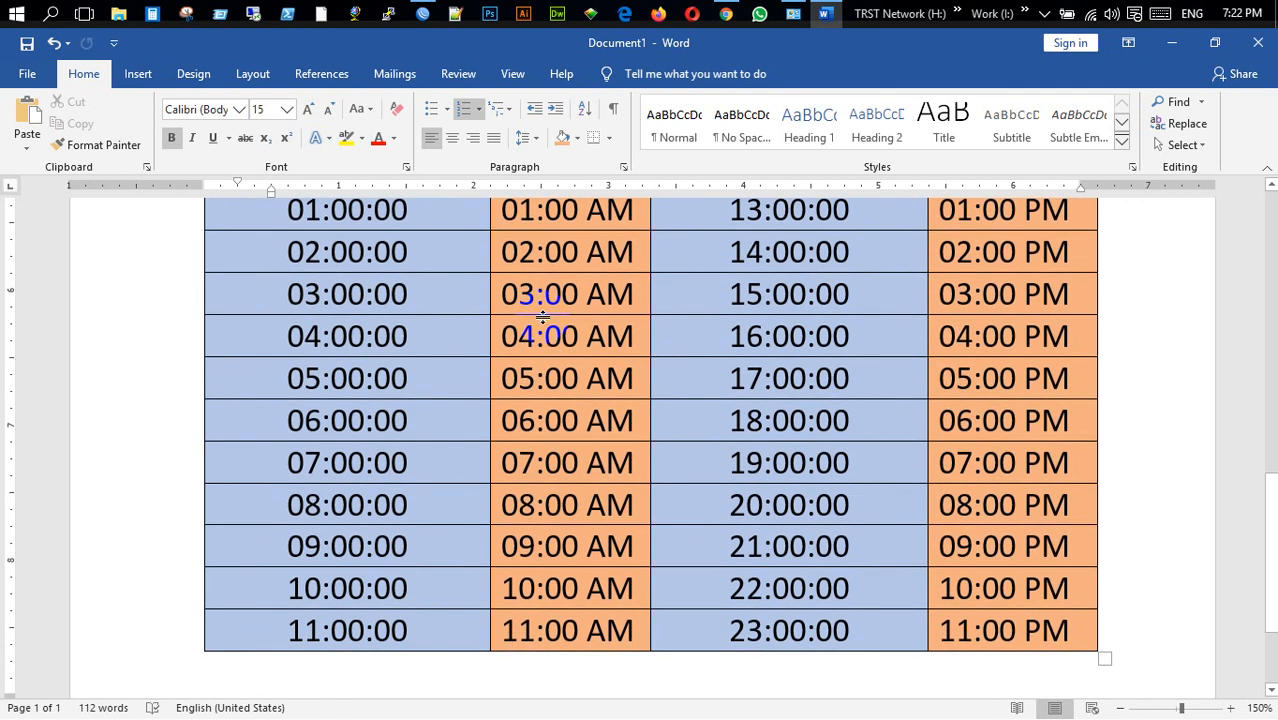
scroll(430, 490, up, 2)
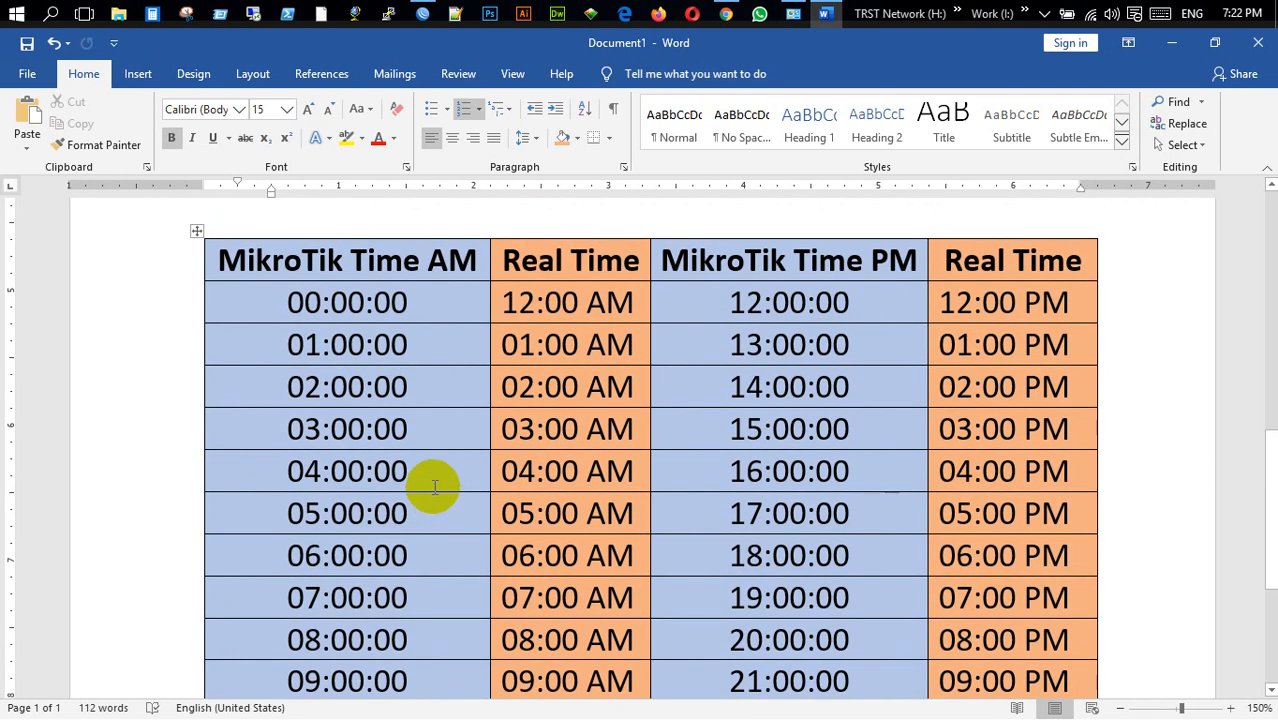
scroll(434, 487, up, 5)
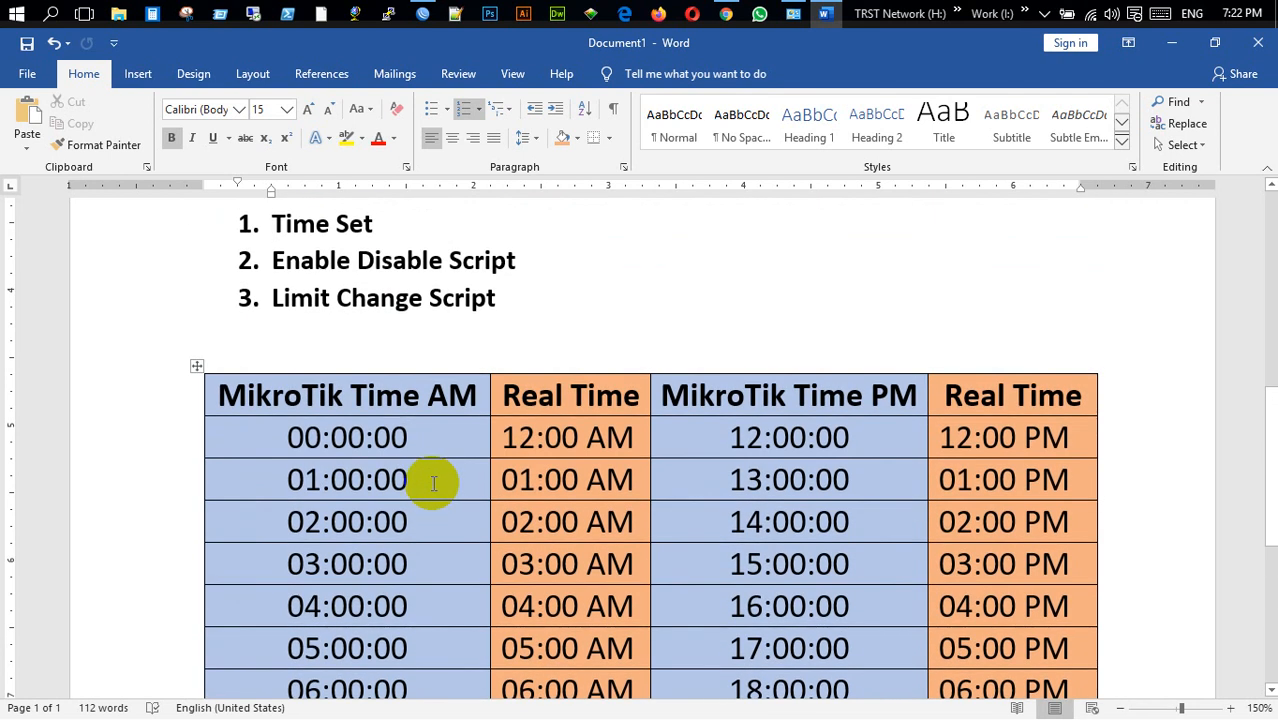
scroll(434, 487, up, 5)
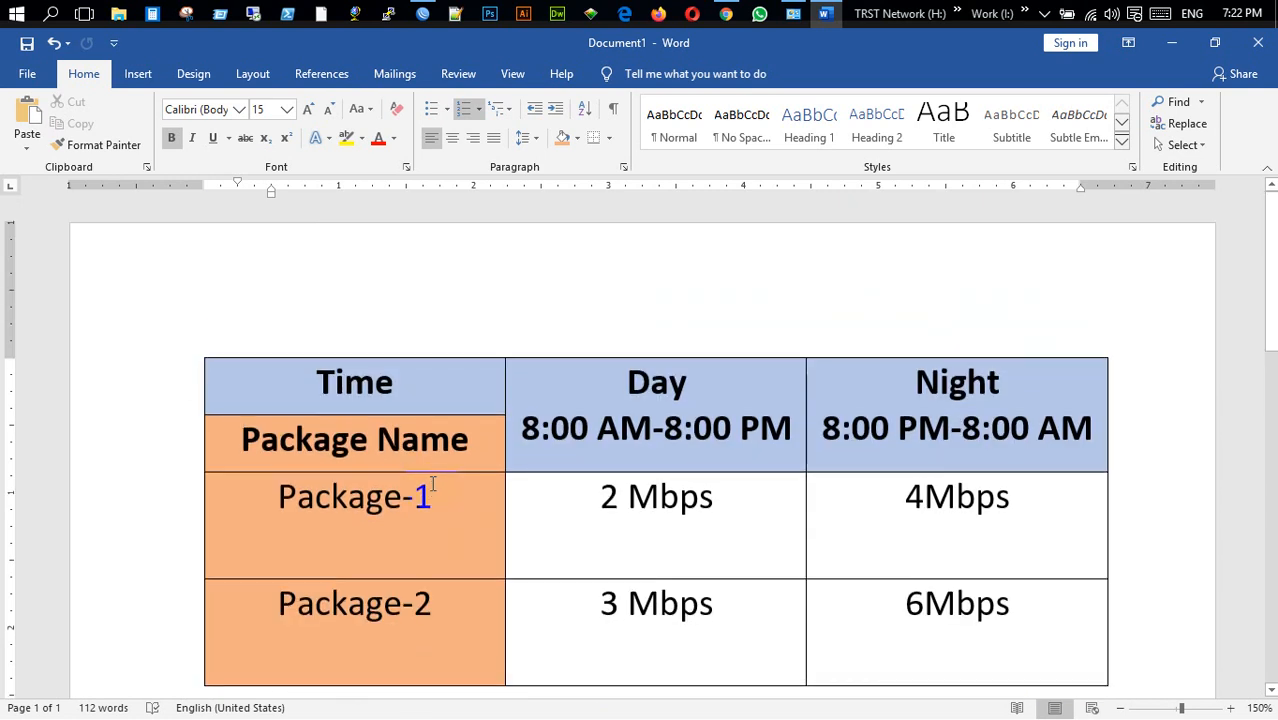
Add blank lines below the time conversion table until the document continues on a second page.
scroll(432, 487, down, 15)
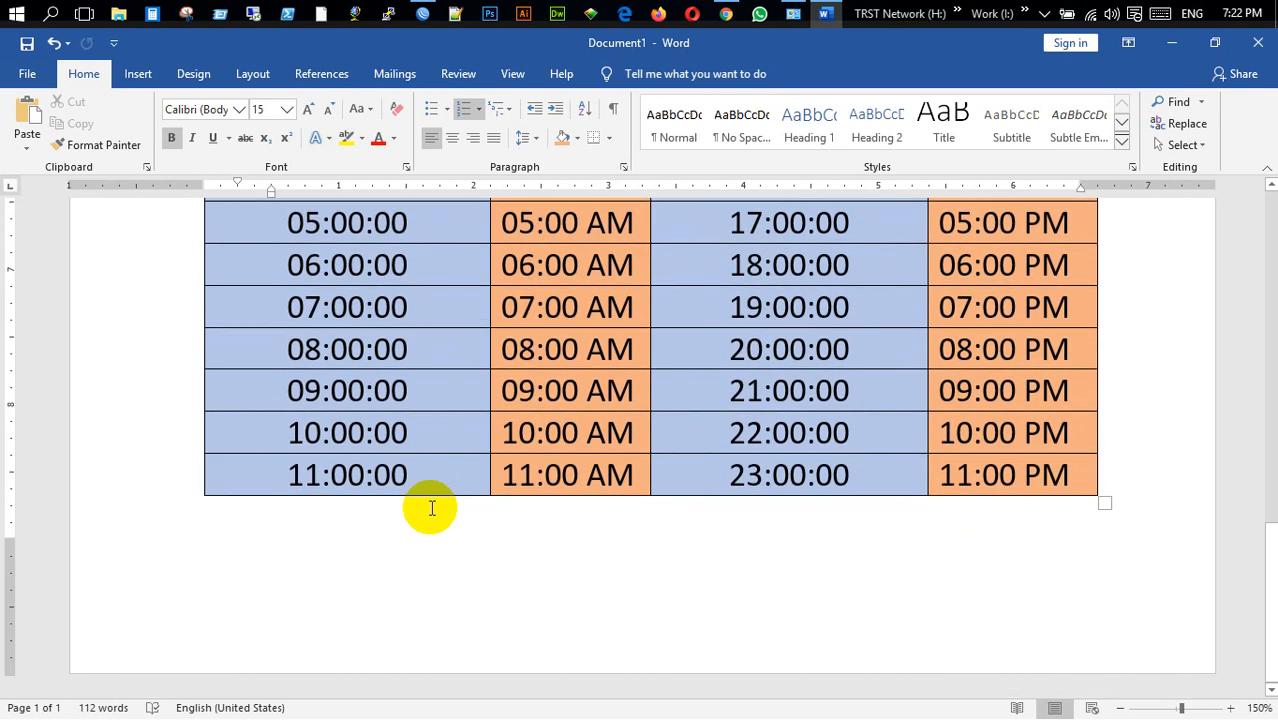
click(456, 559)
key(Return)
key(Return)
key(Return)
key(Return)
key(Return)
key(Return)
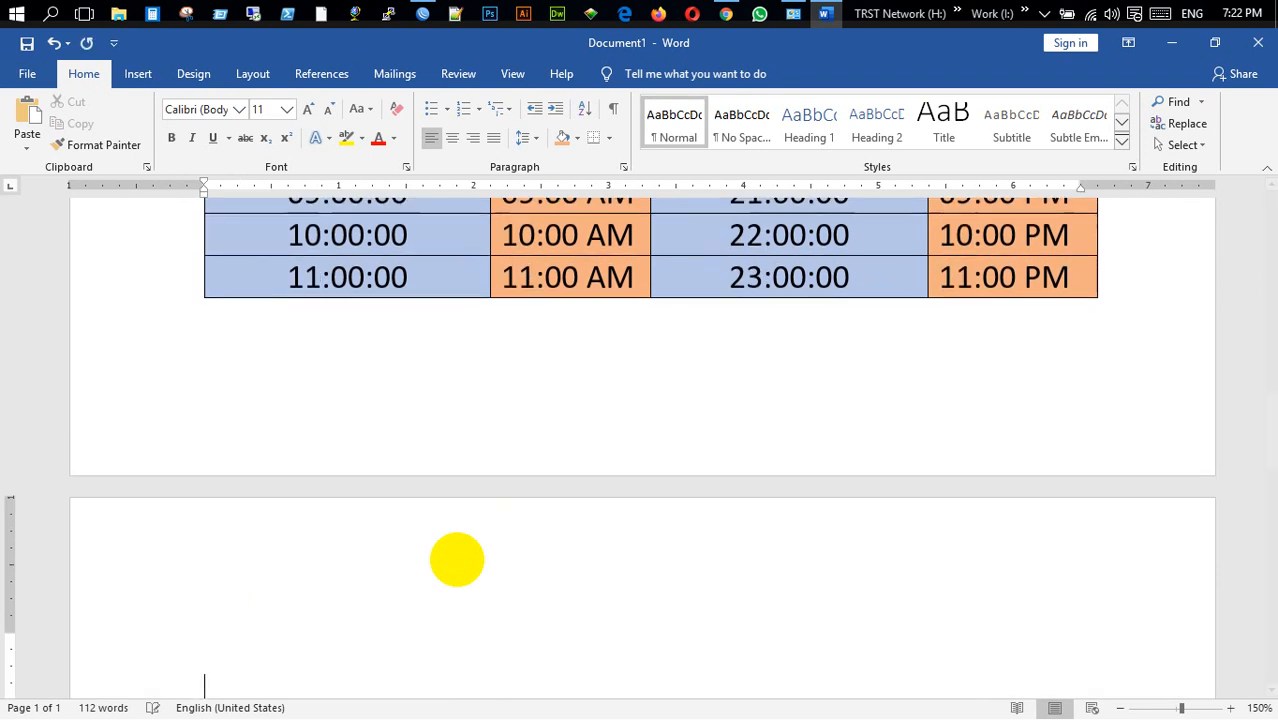
scroll(422, 575, down, 3)
scroll(399, 568, up, 2)
scroll(399, 568, down, 2)
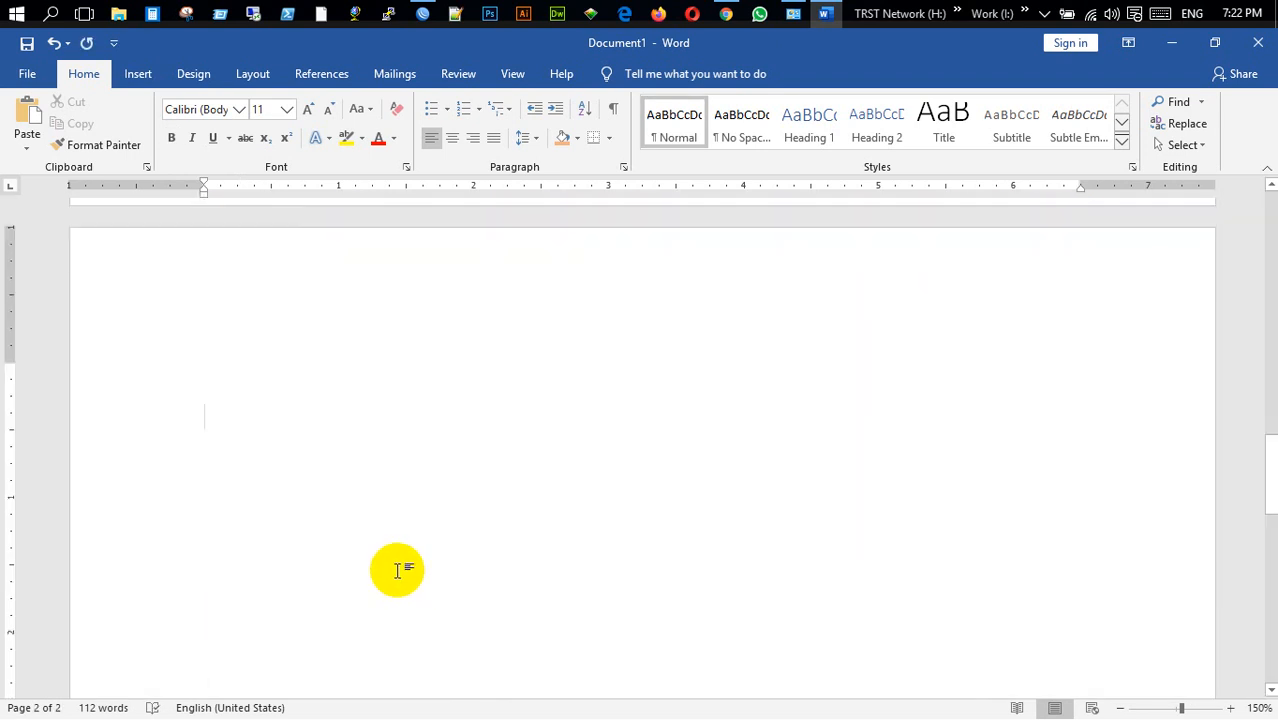
Write two lines on the second page: "Package 1 172.16.0.0/24" and "Package 2 172.17.0.0/24".
text(packa)
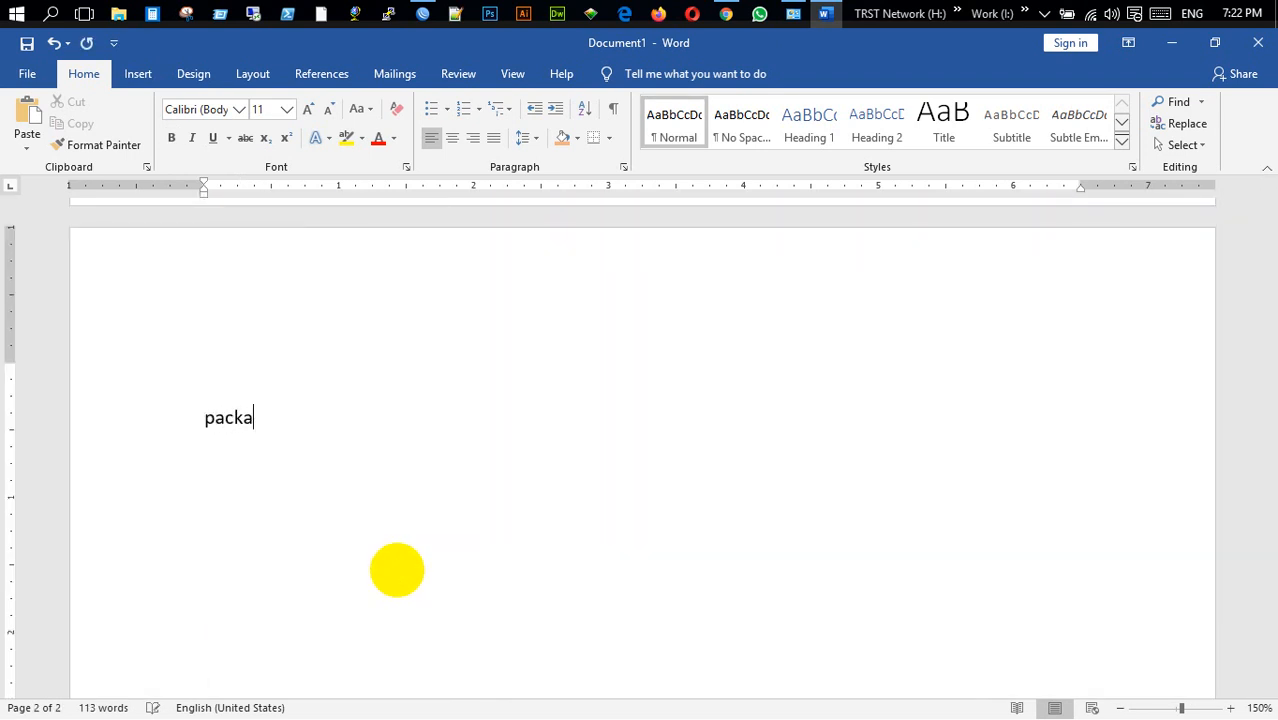
text(ge 1 172.16)
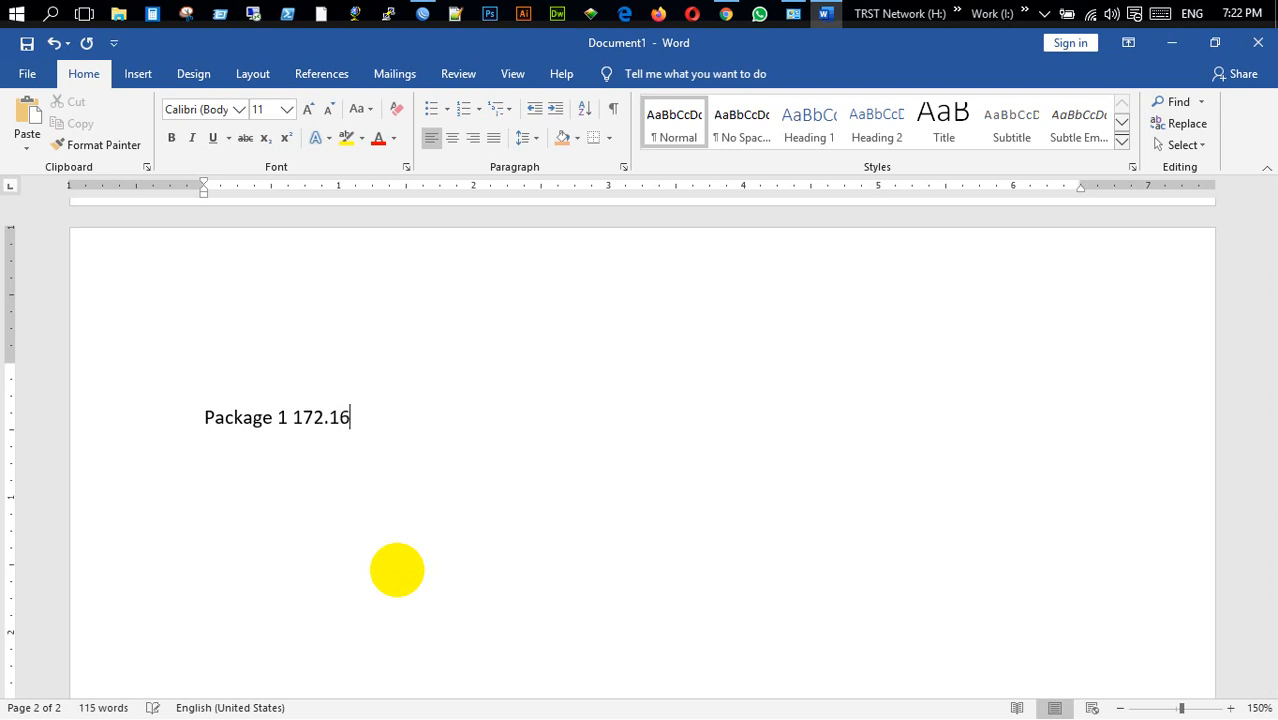
text(.0.)
text(ackag)
text(e)
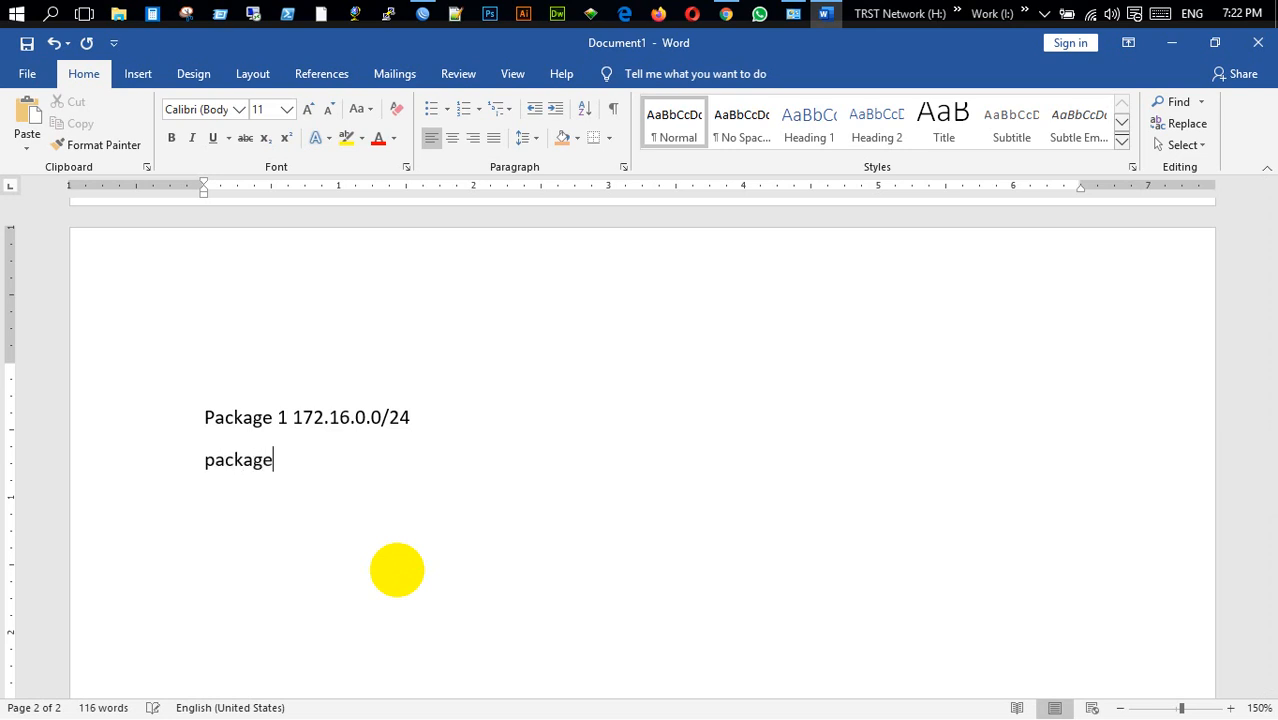
text( 2 172.17.0.0/24)
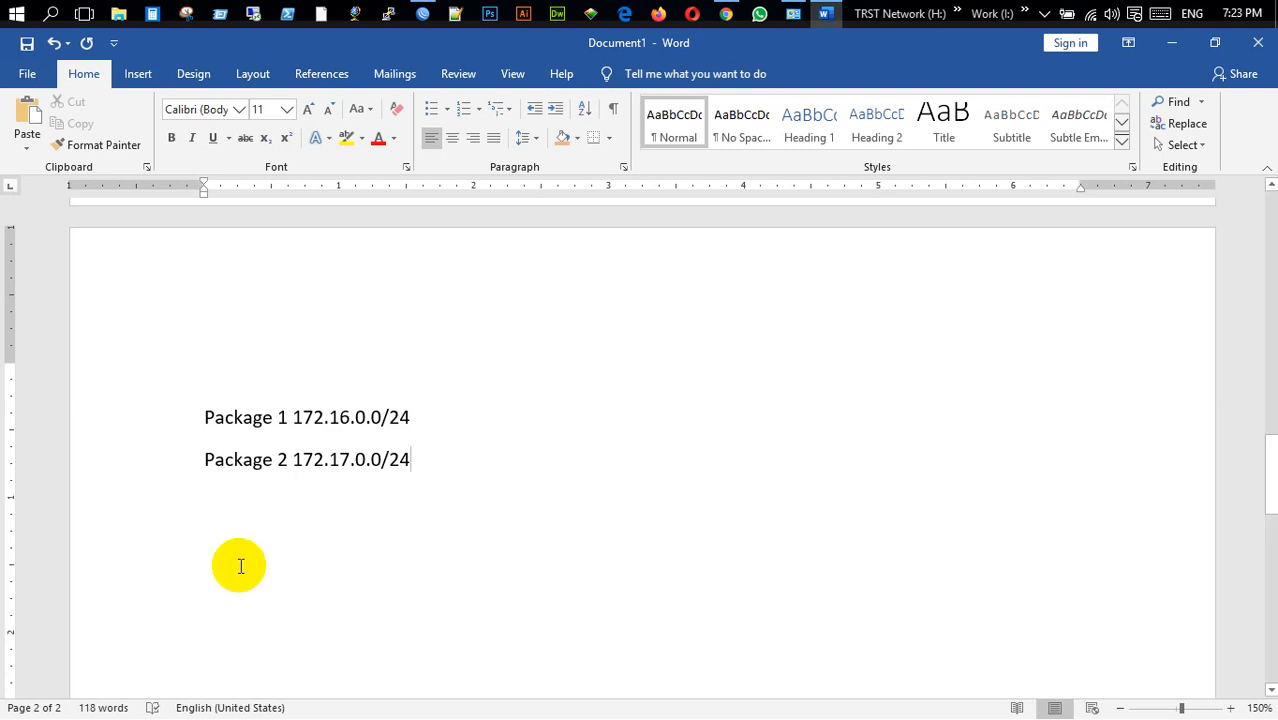
Highlight the two package subnet lines, then review the package speed table and the numbered list of script tasks.
drag(200, 411, 476, 477)
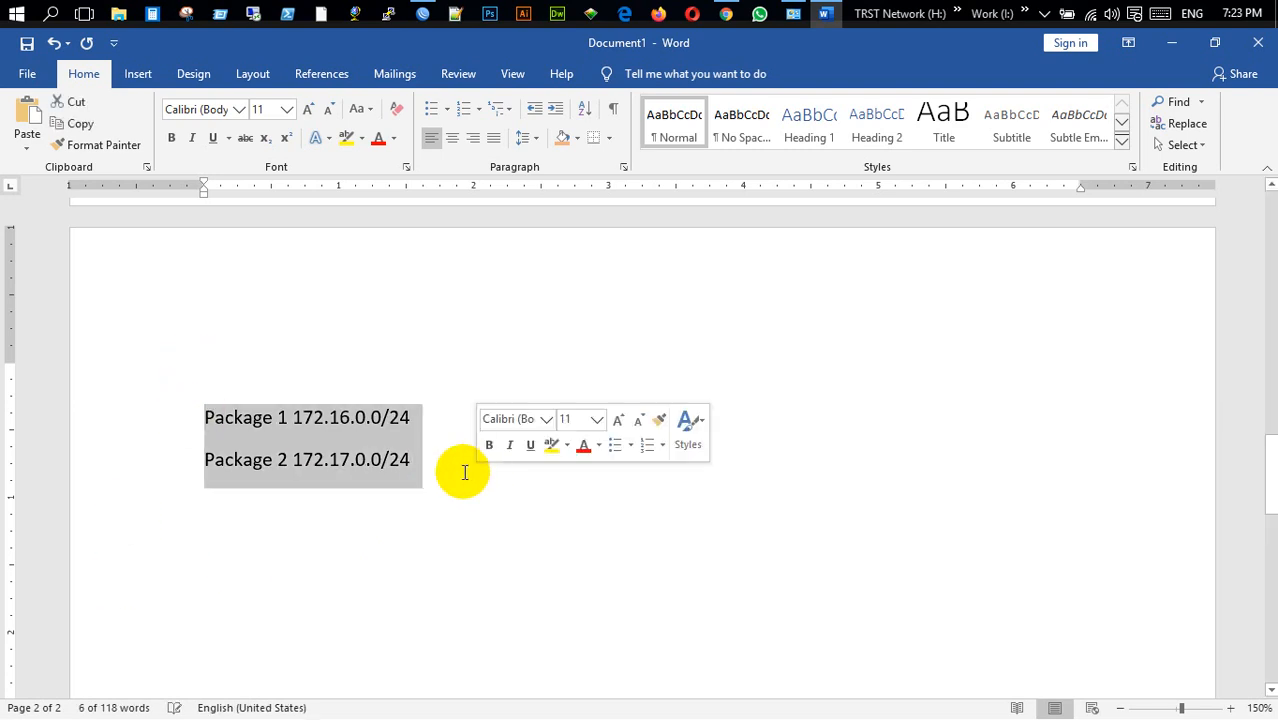
scroll(474, 487, up, 15)
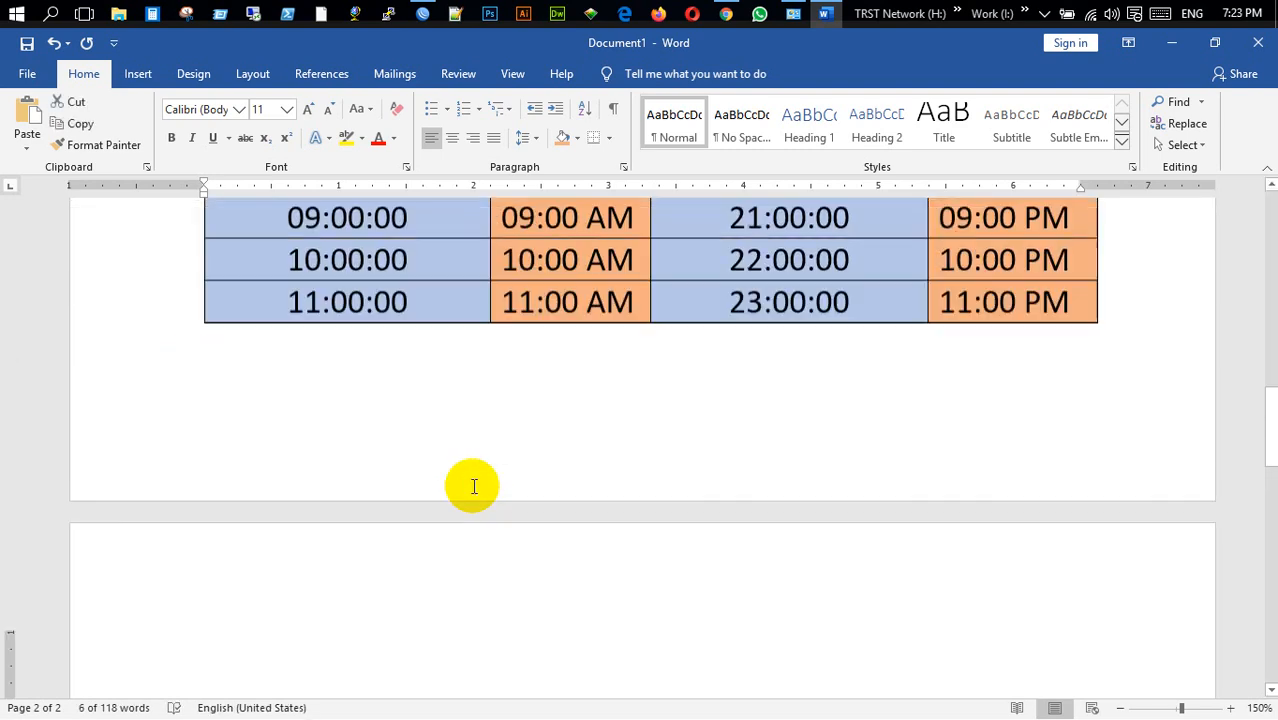
scroll(474, 487, up, 4)
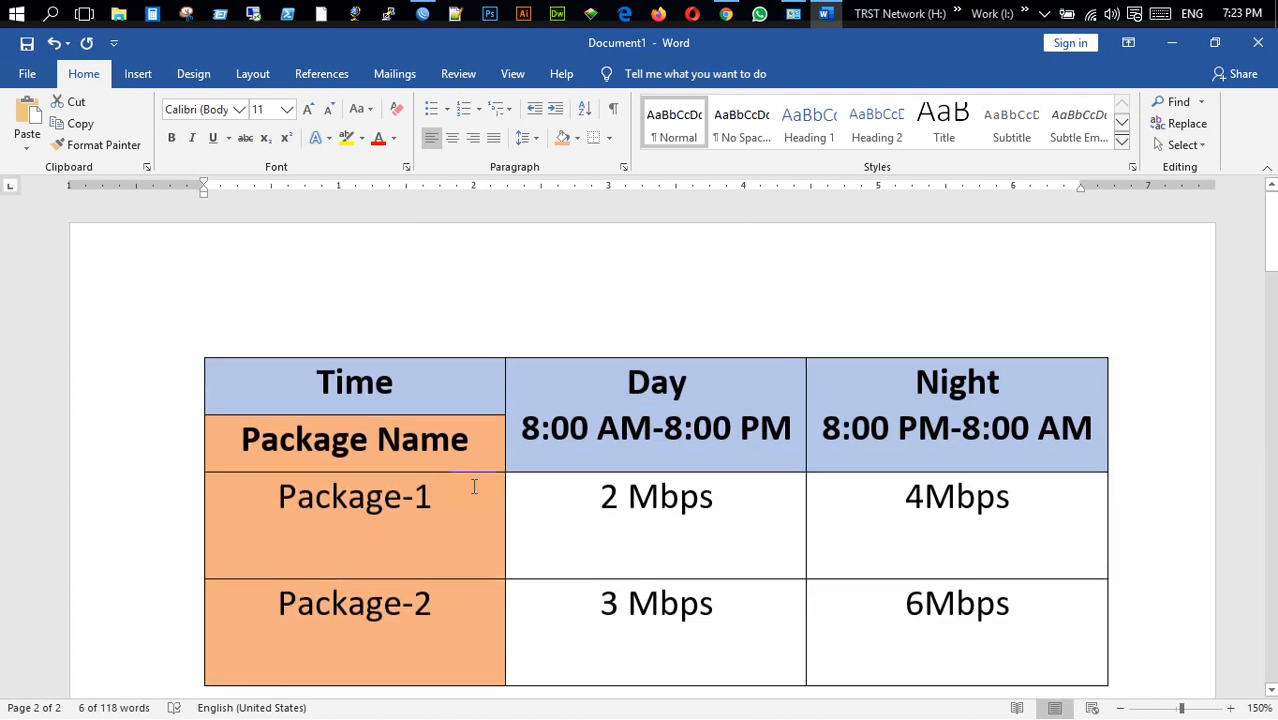
scroll(474, 487, down, 4)
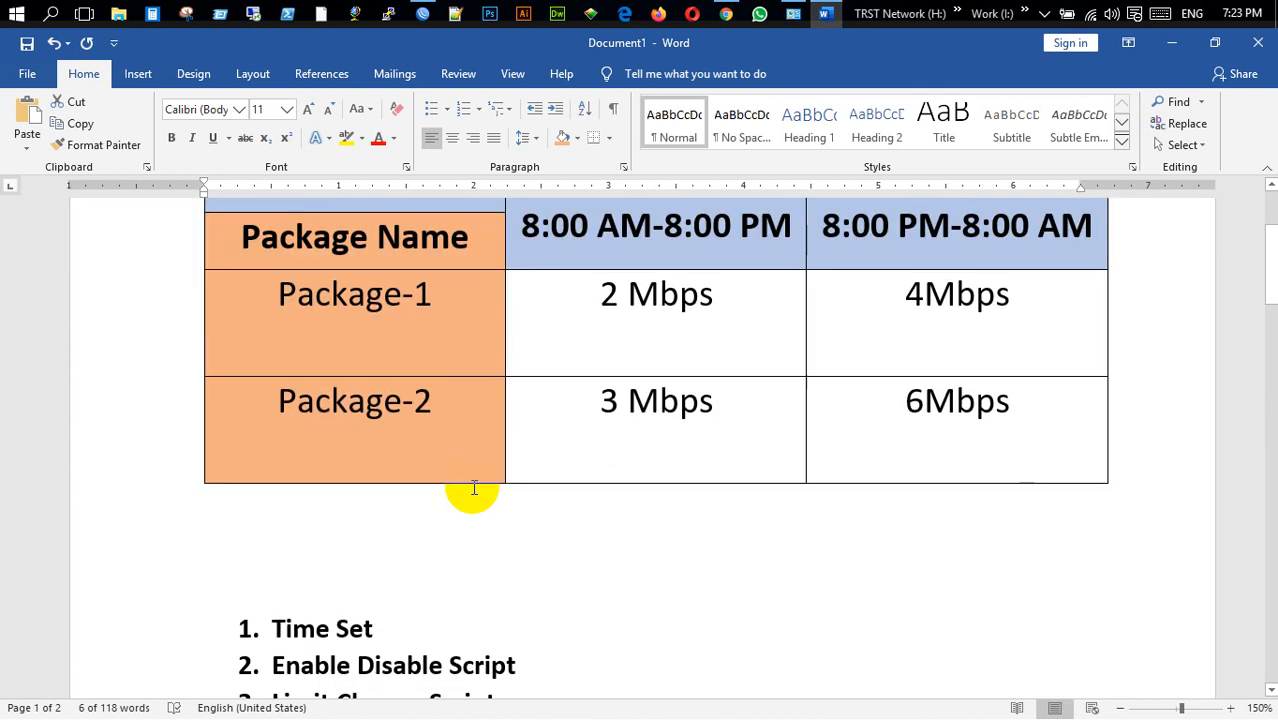
scroll(474, 487, up, 4)
scroll(470, 485, down, 5)
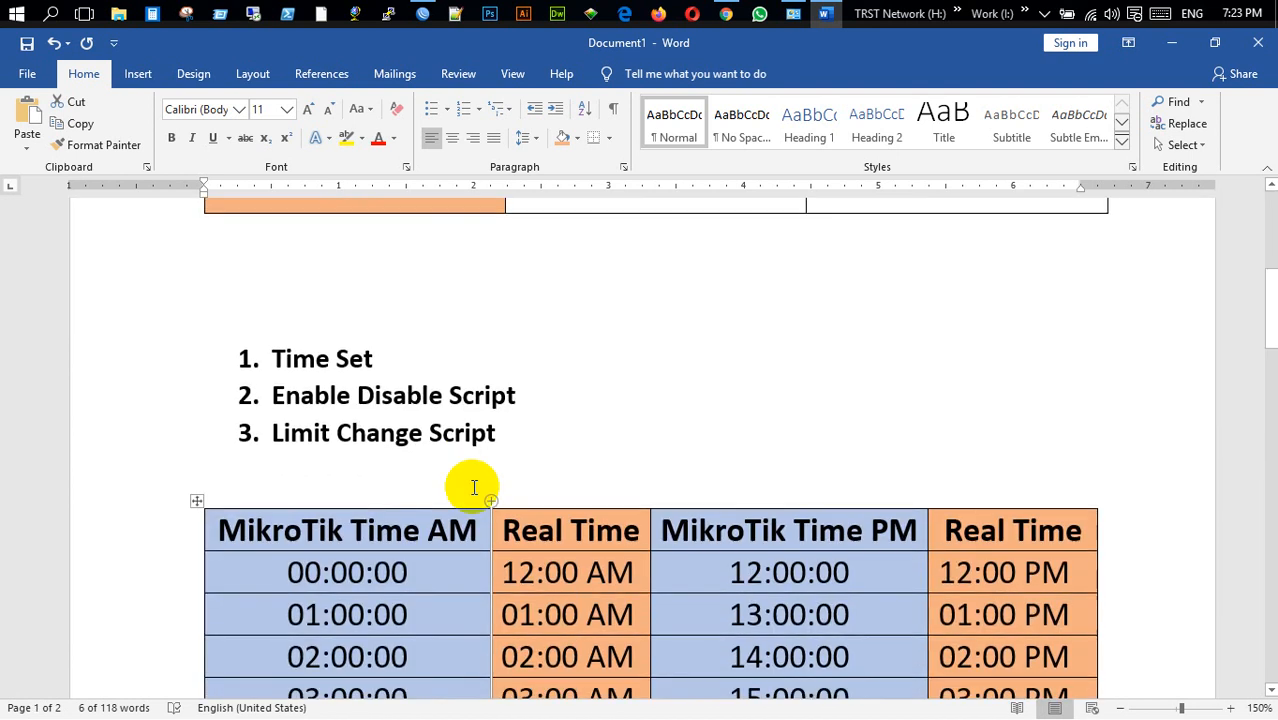
Switch to WinBox, connect to the discovered RB951G-2HnD router by its MAC address, and check its clock against the computer's time.
click(430, 13)
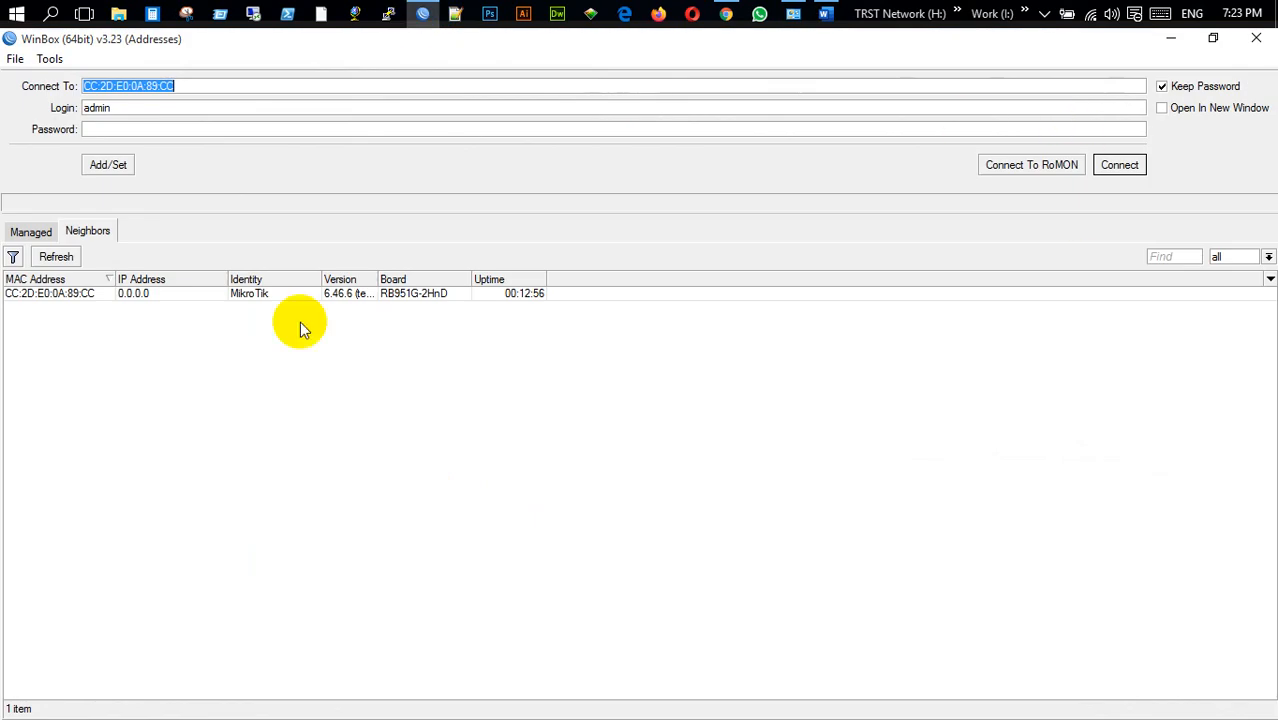
click(77, 292)
click(1120, 165)
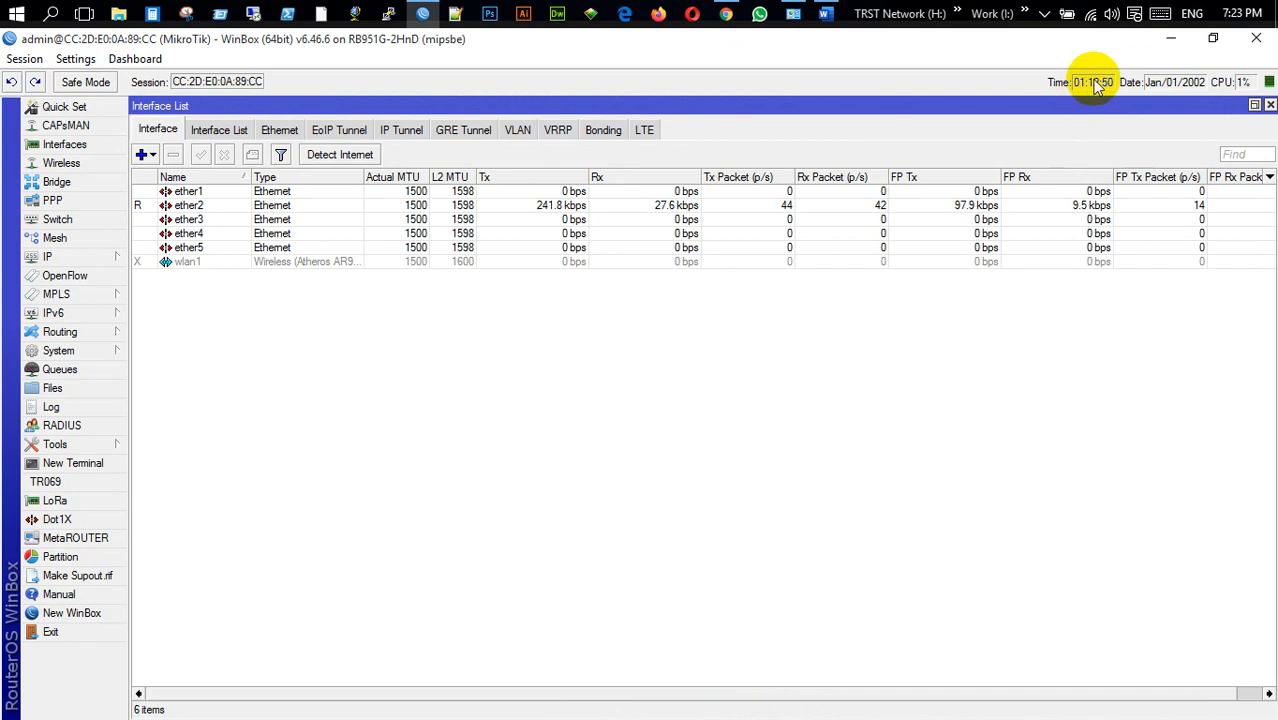
mouse_move(1230, 22)
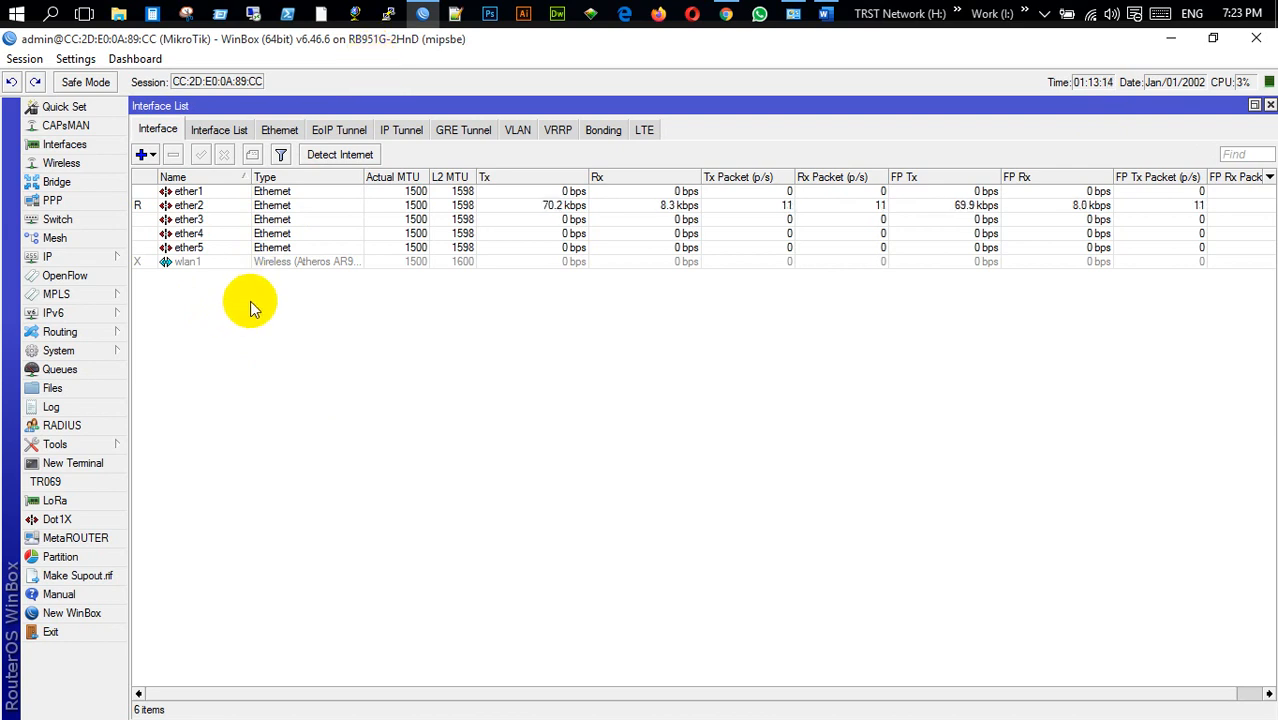
Connect the router's wlan1 interface to the "U & ME" wireless network through Quick Set, entering the WiFi password, and close Quick Set.
click(196, 263)
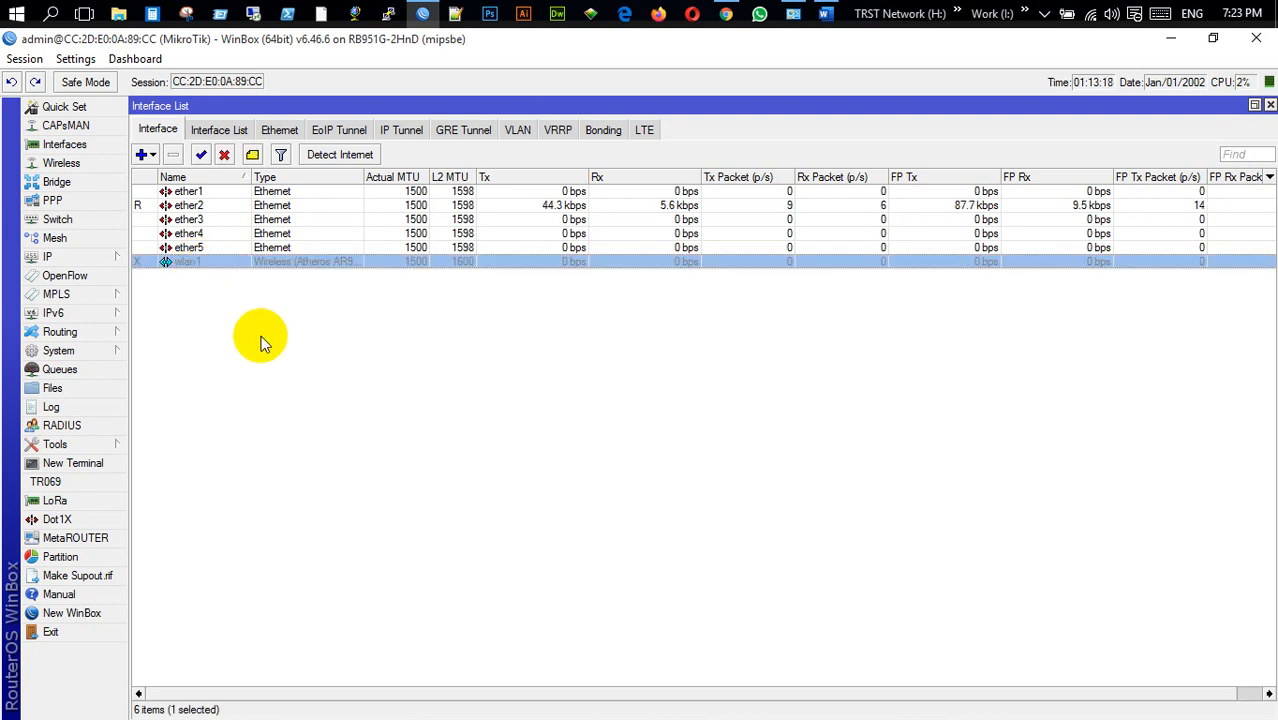
click(63, 108)
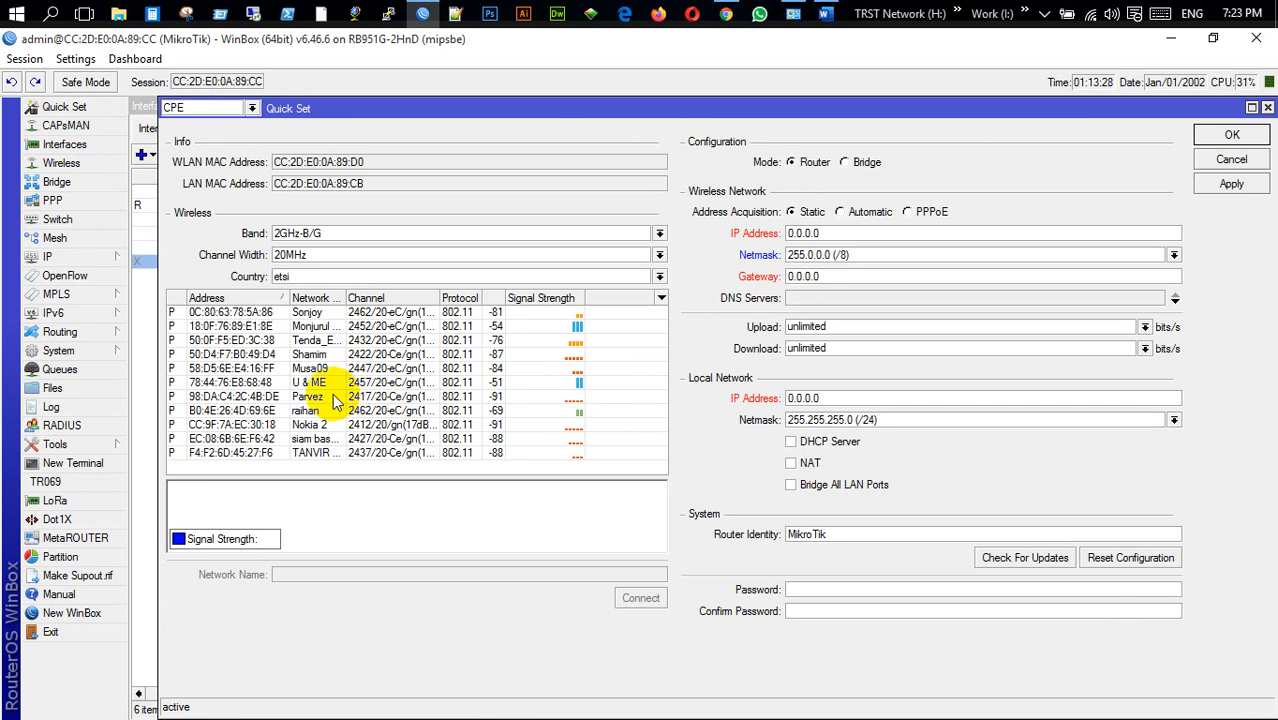
click(313, 384)
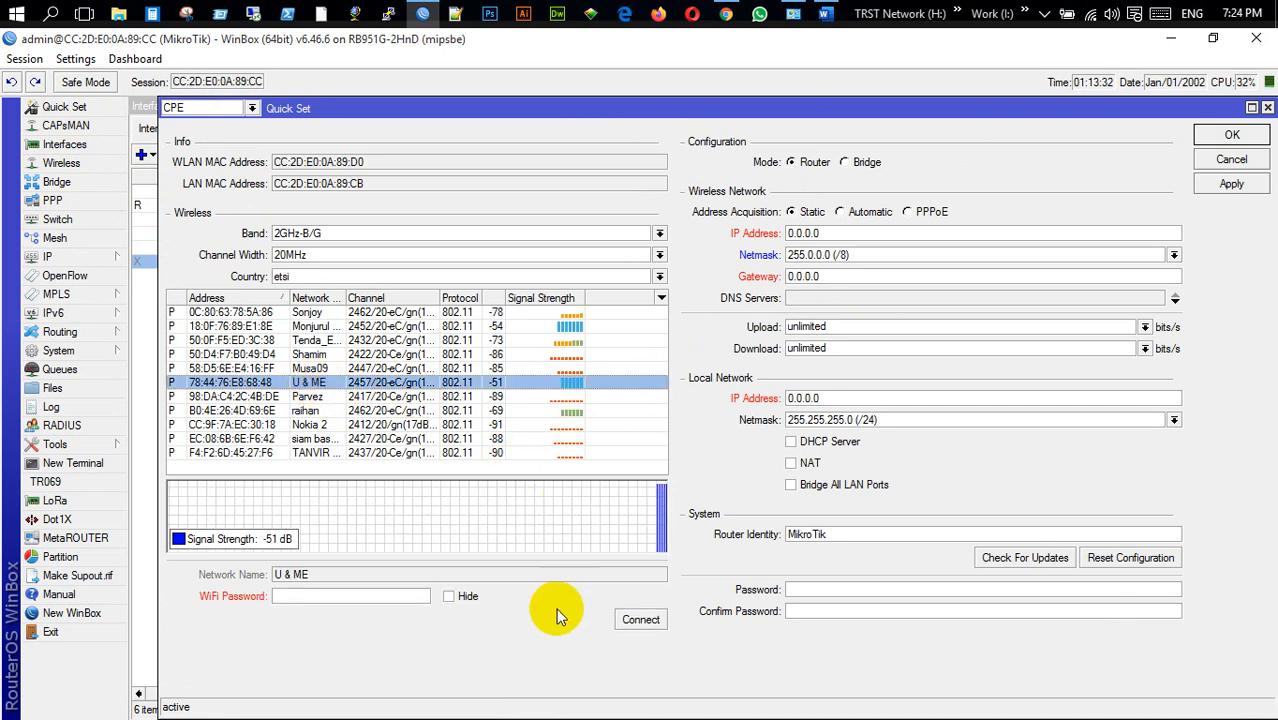
click(378, 598)
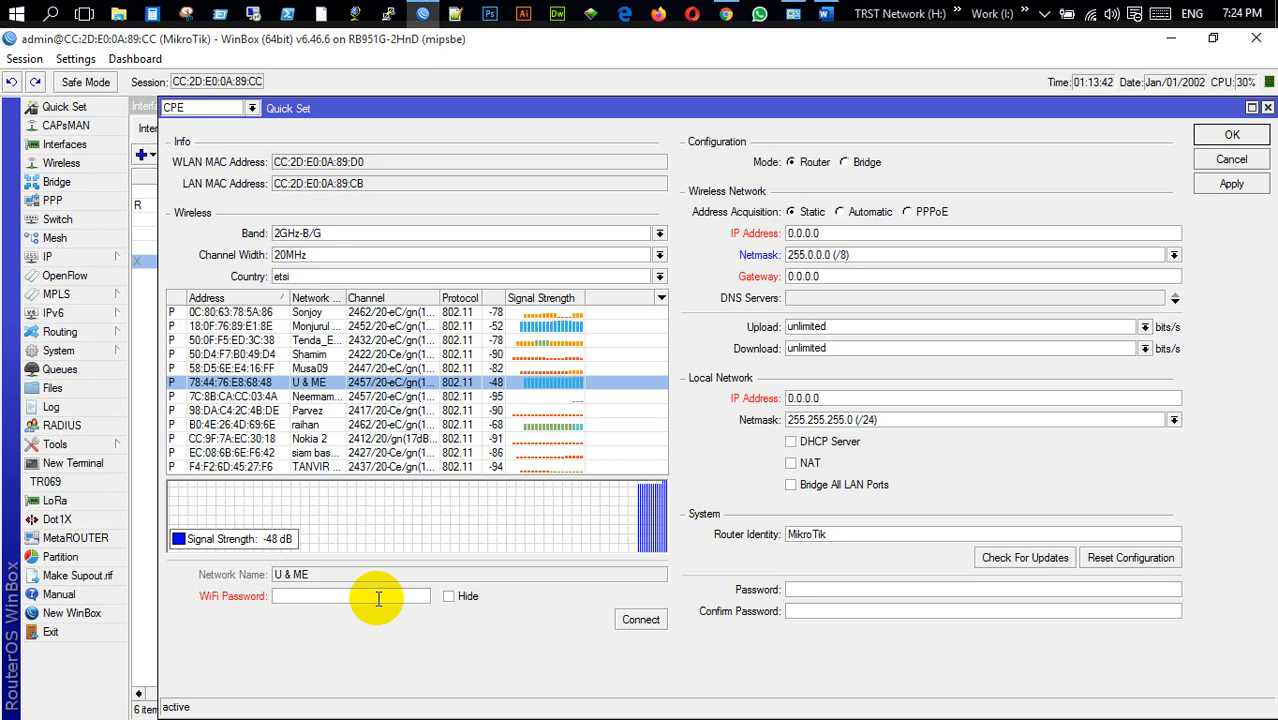
click(641, 619)
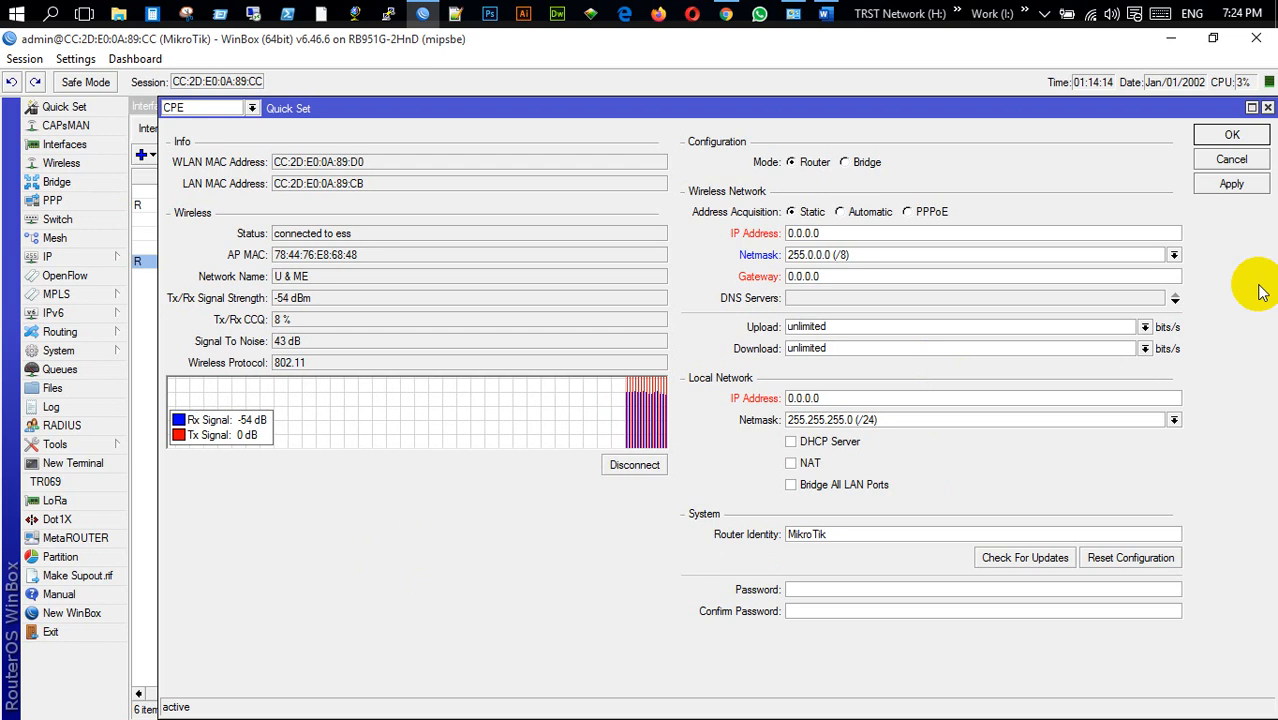
click(1222, 167)
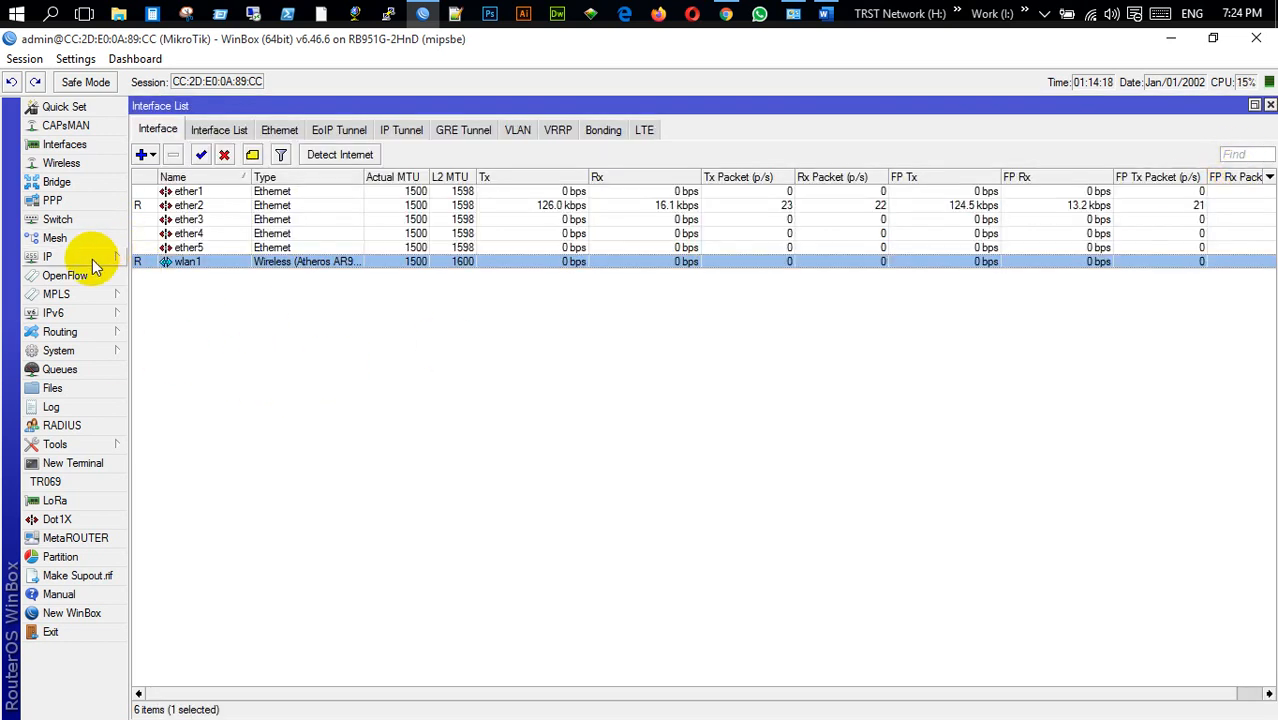
Test the router's internet connection by pinging 8.8.8.8 from a new terminal.
click(72, 464)
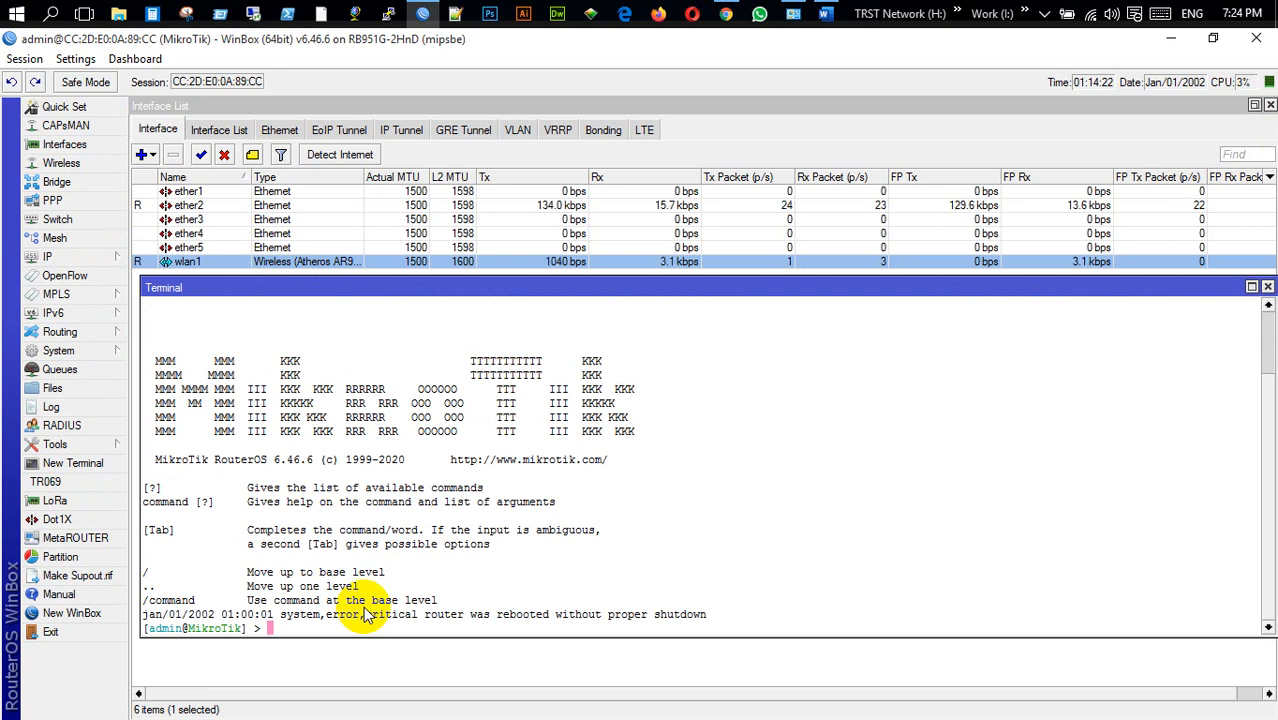
text(ing 8.)
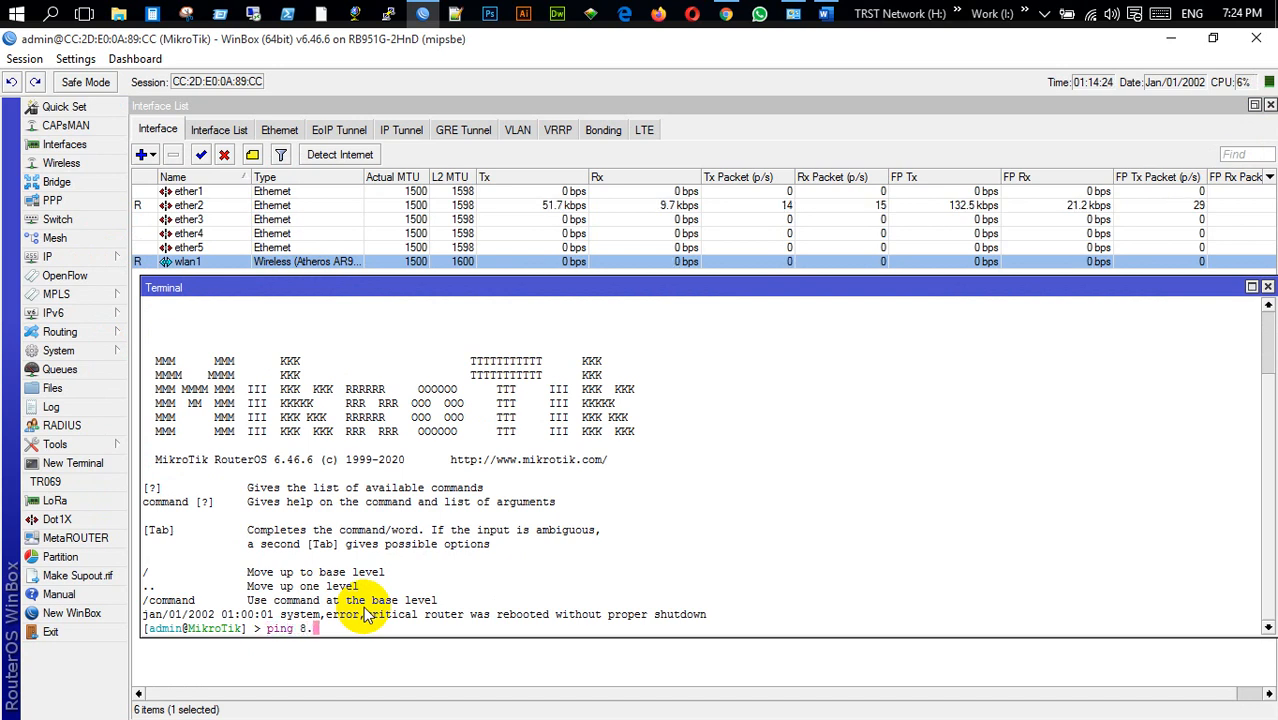
text(8.8.8)
key(Return)
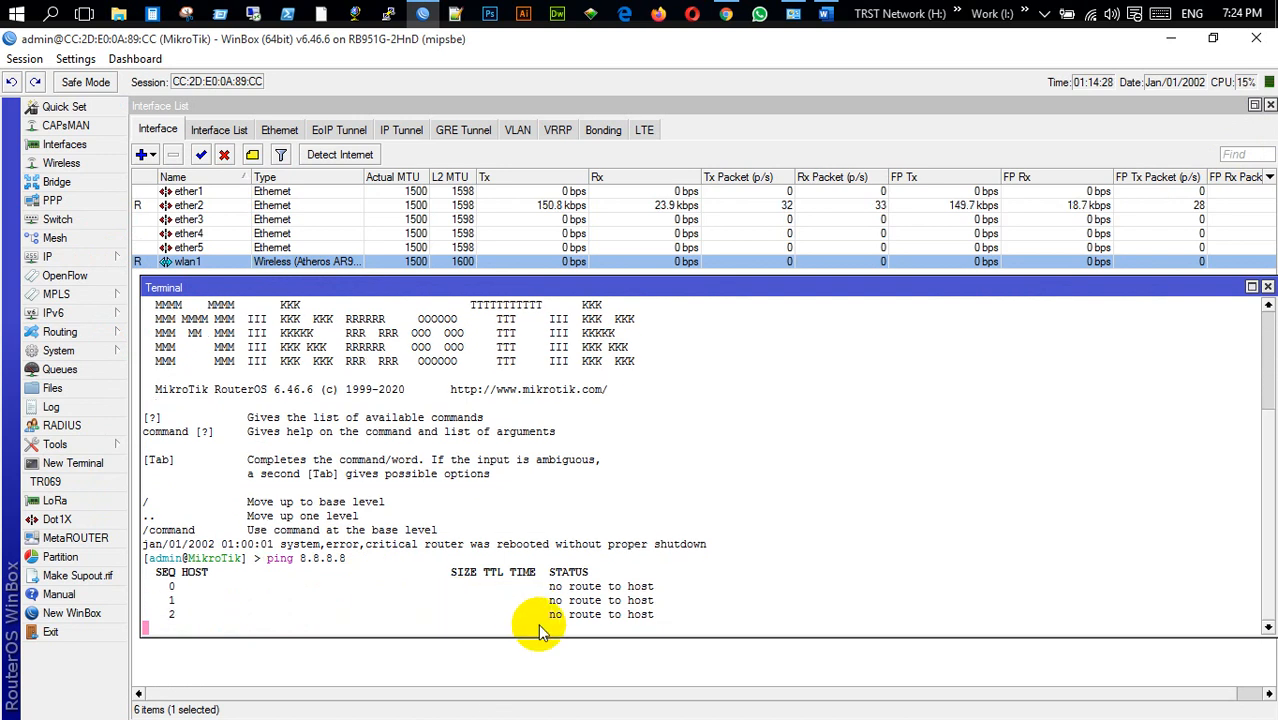
Add a DHCP client on wlan1 with peer DNS, peer NTP and default route enabled, and close the DHCP client and terminal windows.
click(96, 262)
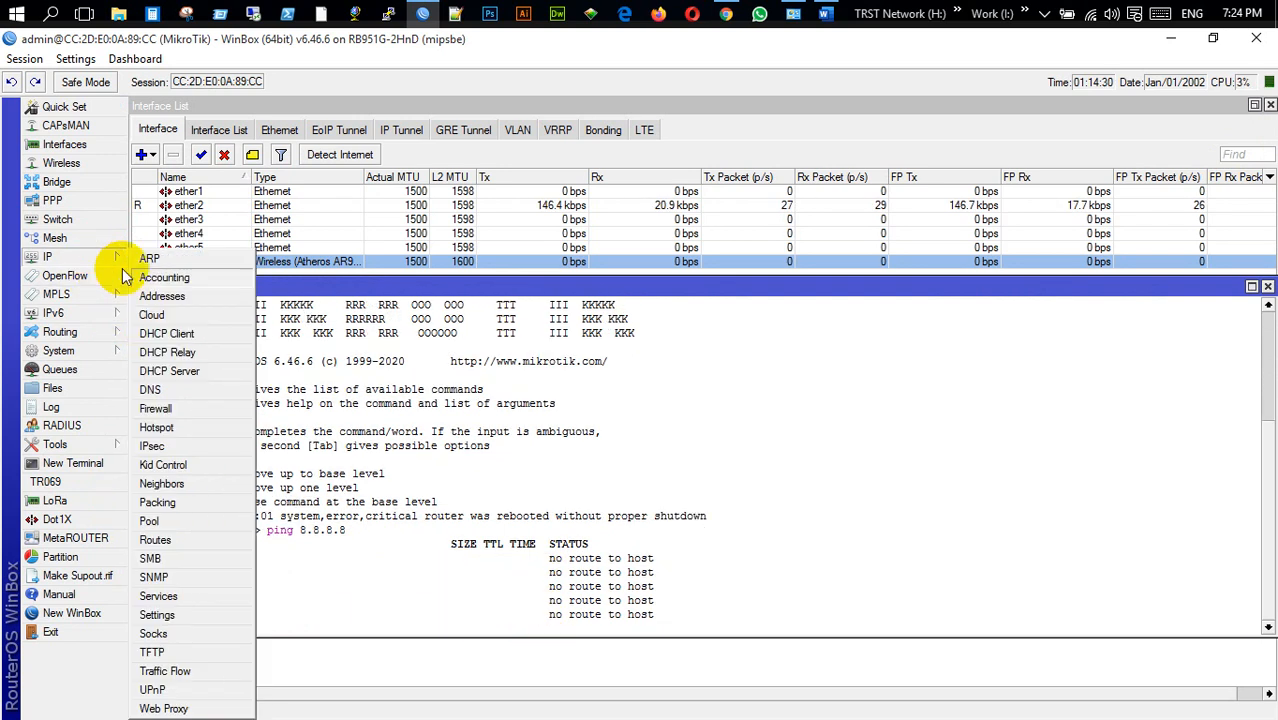
click(168, 333)
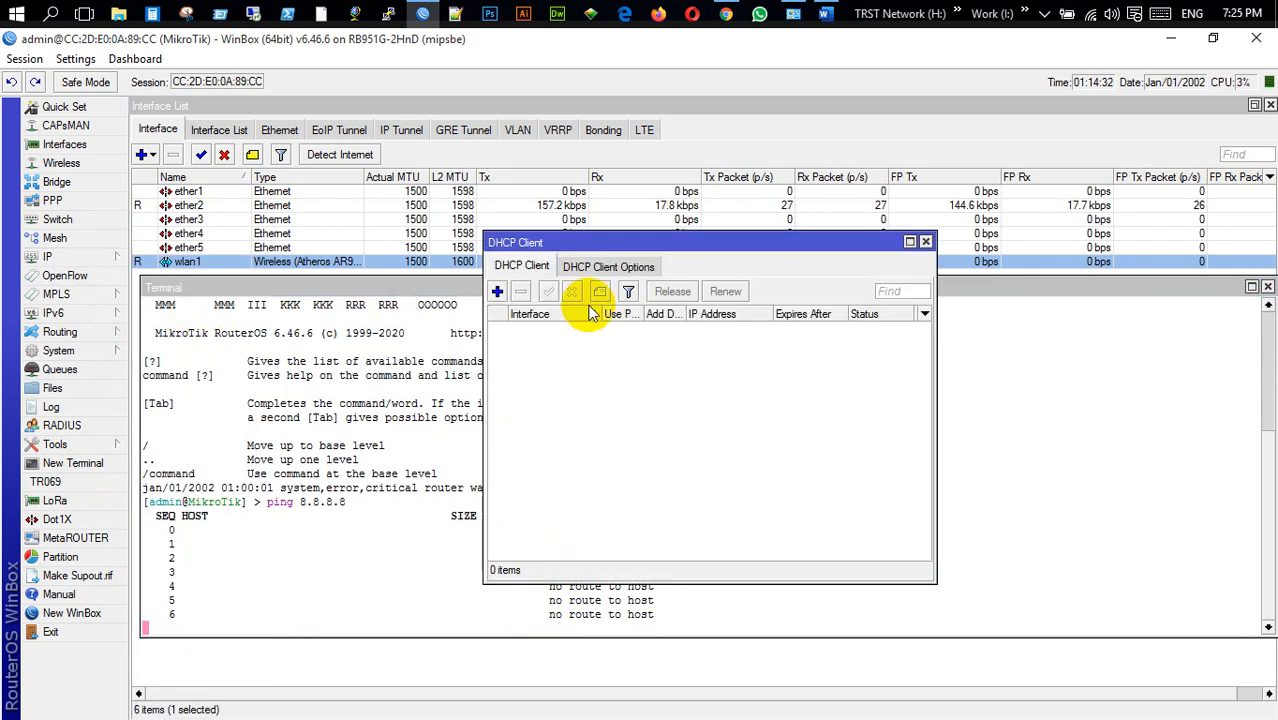
click(499, 291)
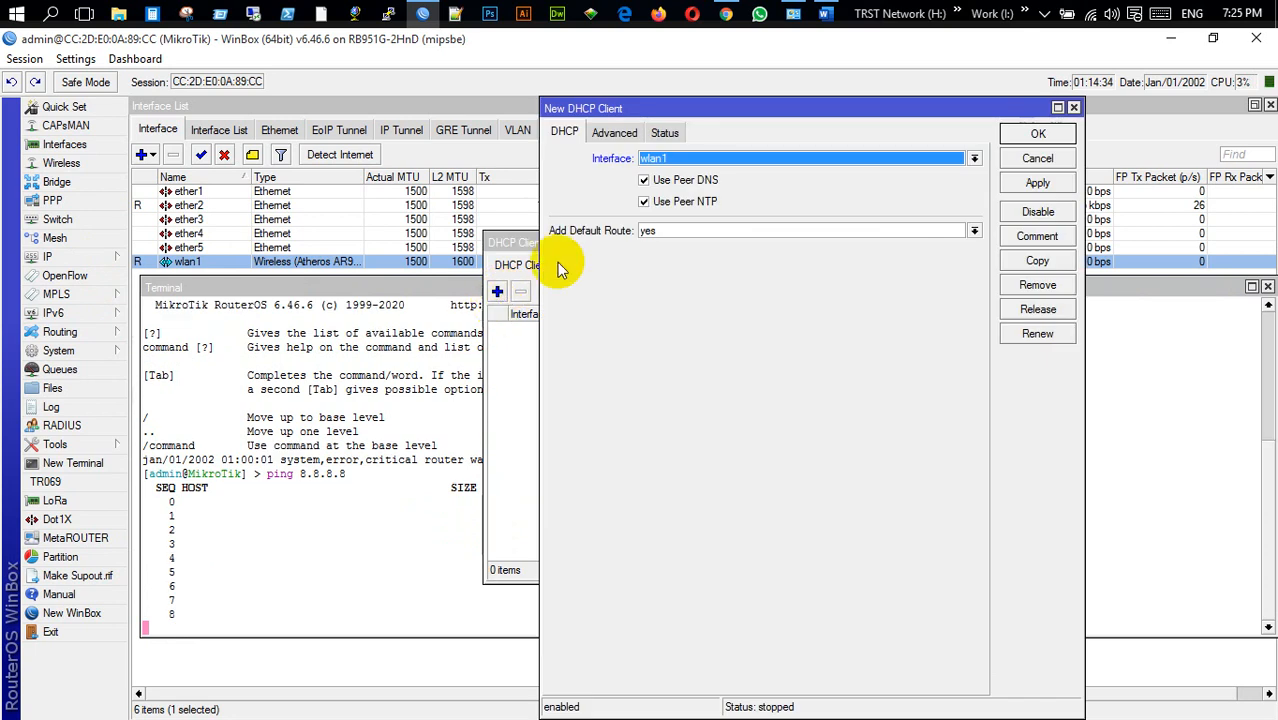
click(1033, 185)
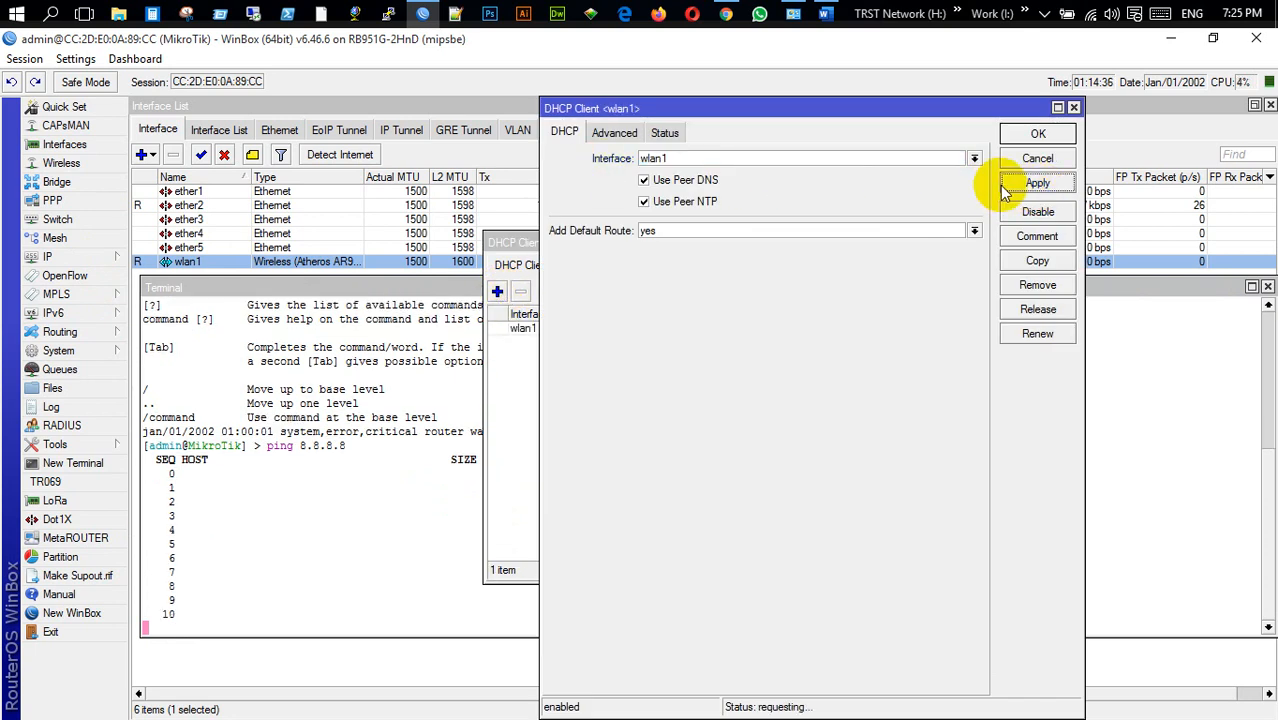
click(1036, 134)
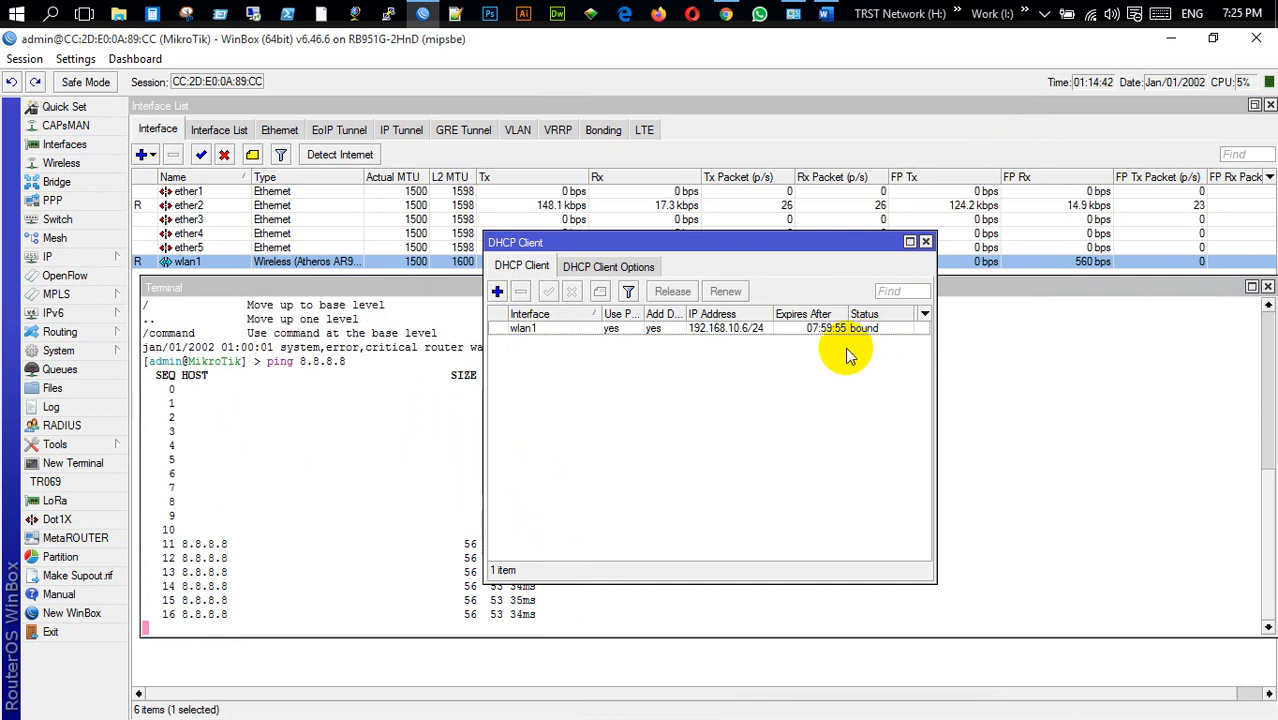
click(925, 242)
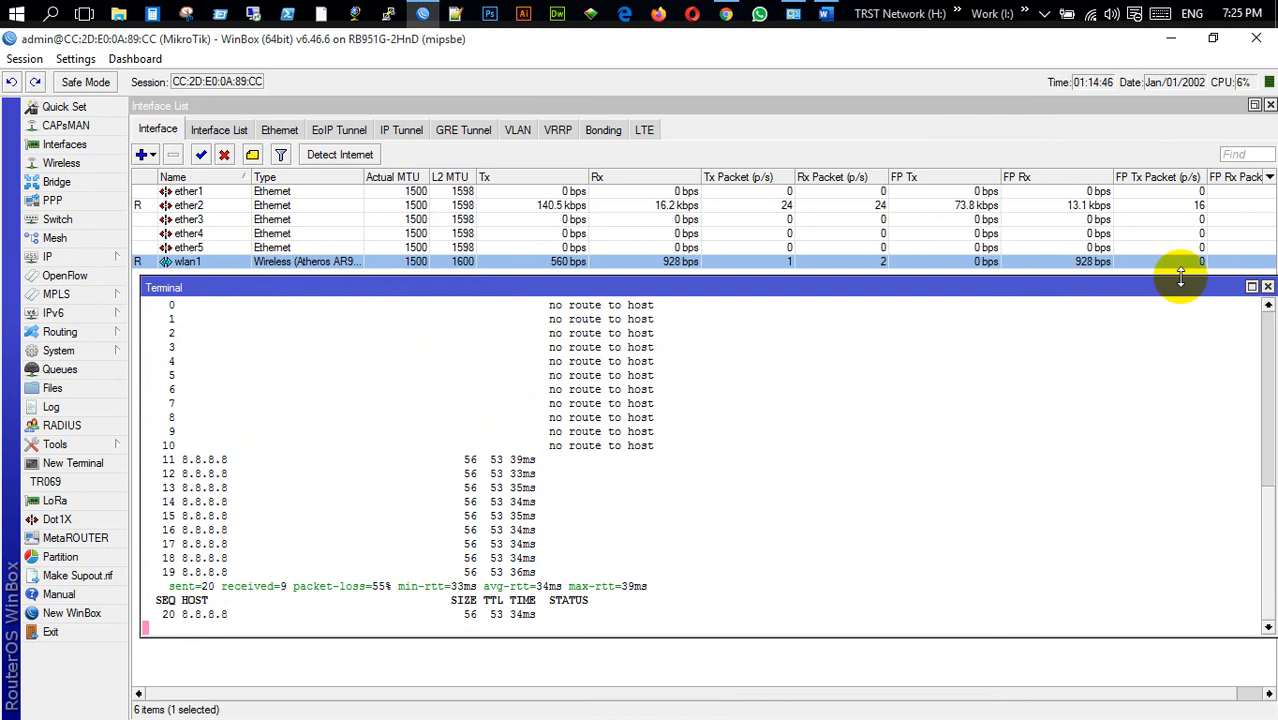
click(1267, 288)
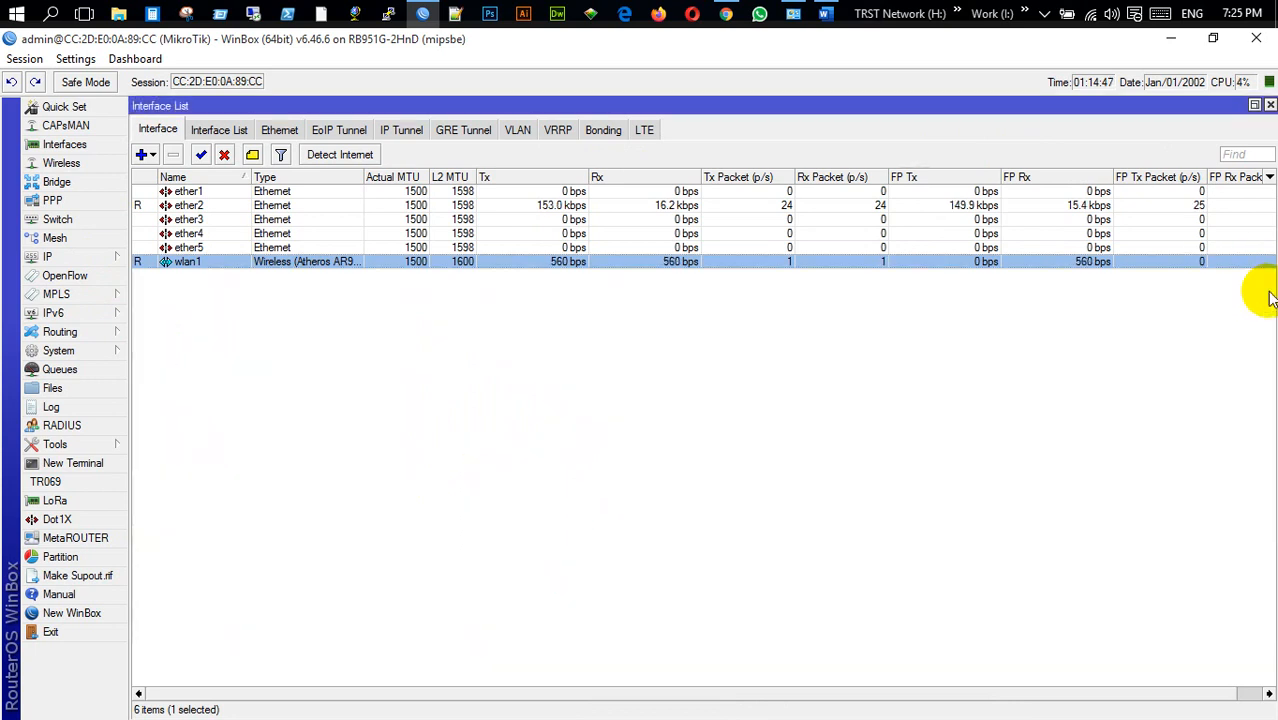
Set the router's clock time zone to Asia/Dhaka, apply it and close the clock settings.
click(60, 351)
click(165, 220)
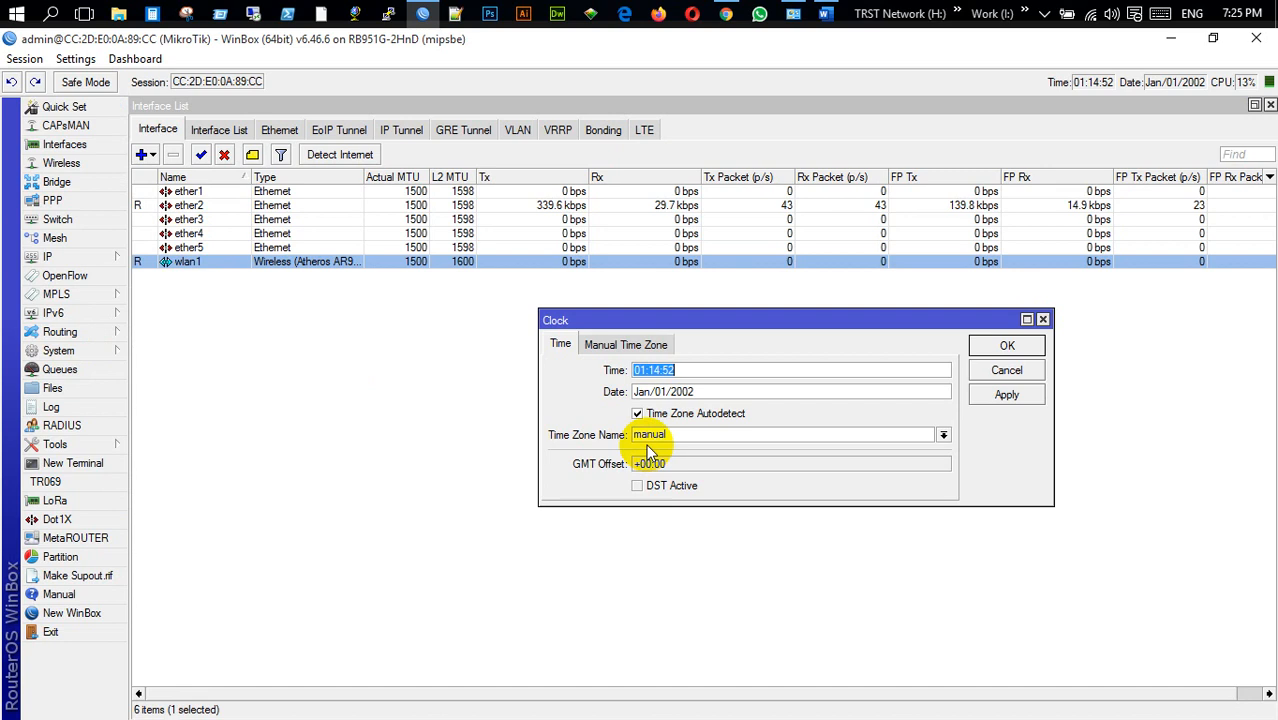
click(944, 435)
scroll(859, 538, down, 7)
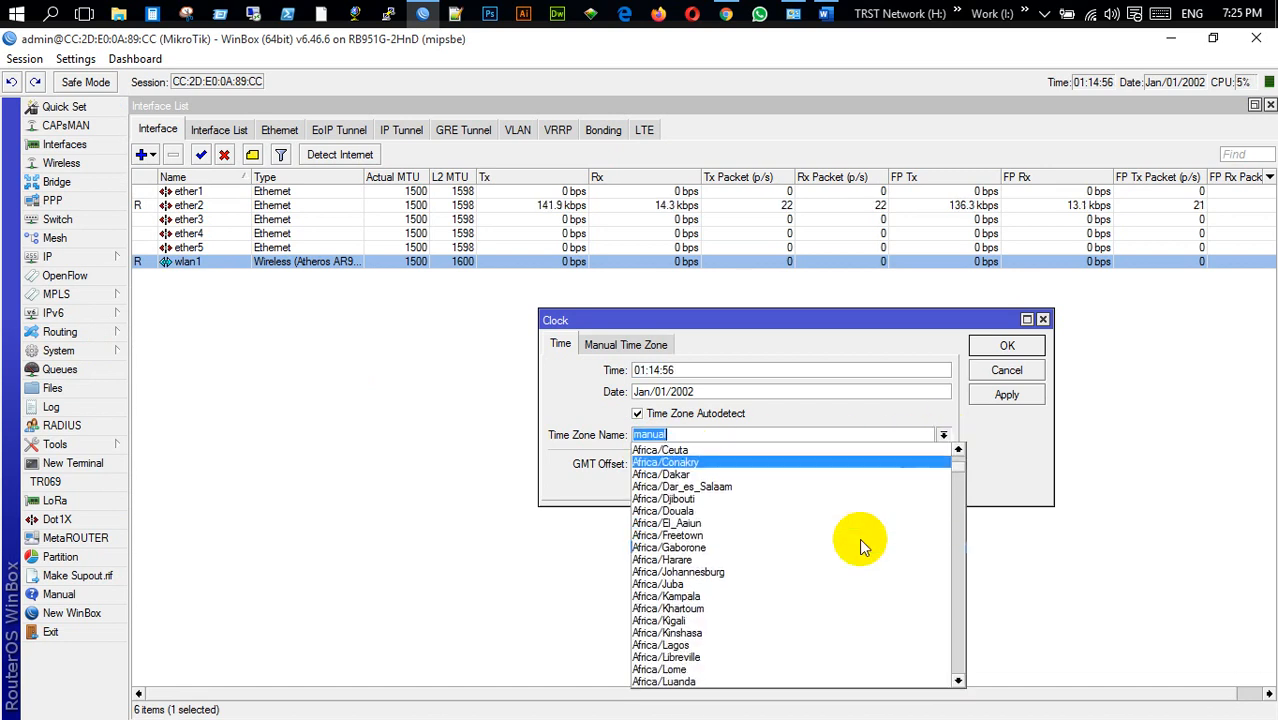
scroll(859, 539, down, 8)
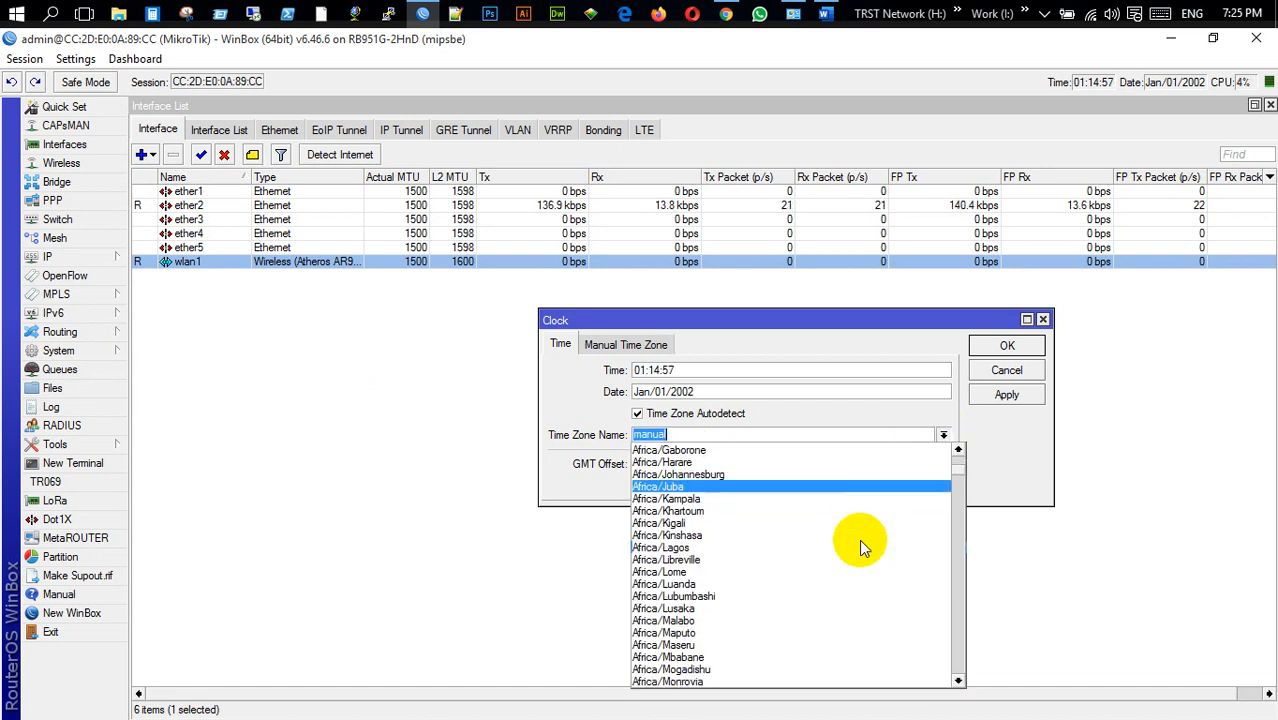
click(956, 487)
drag(956, 487, 957, 555)
scroll(788, 577, up, 5)
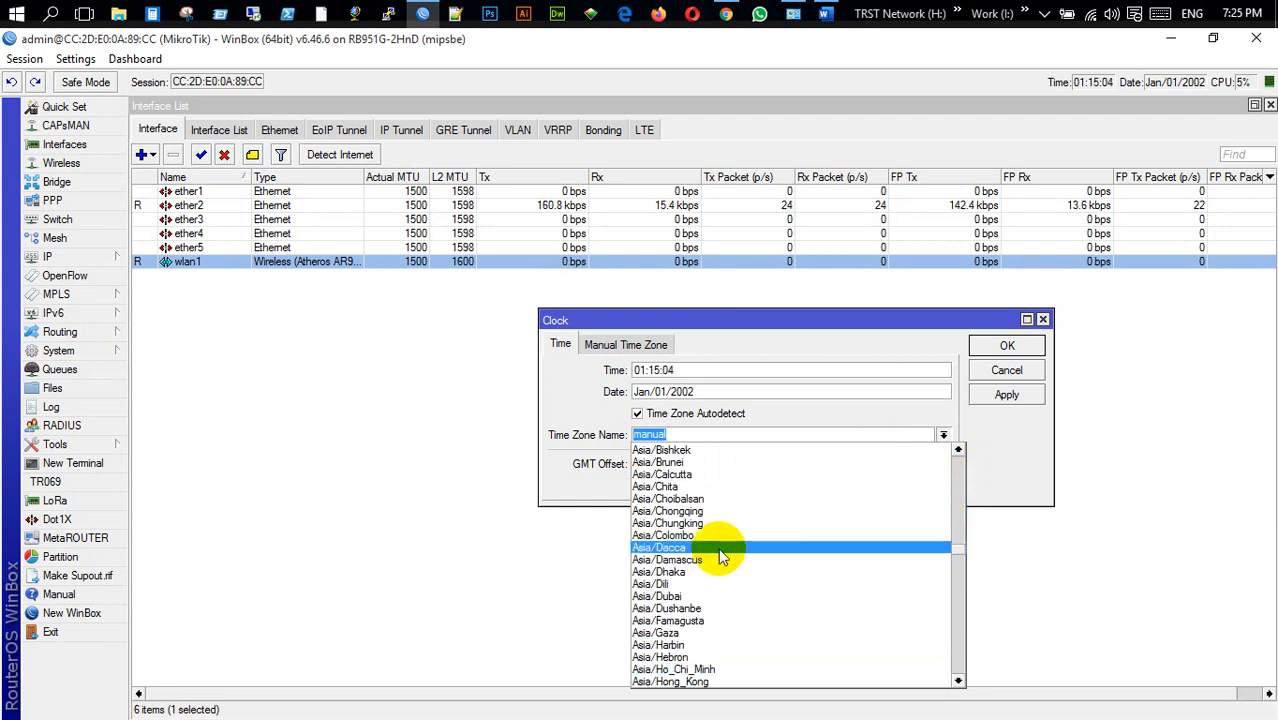
click(707, 574)
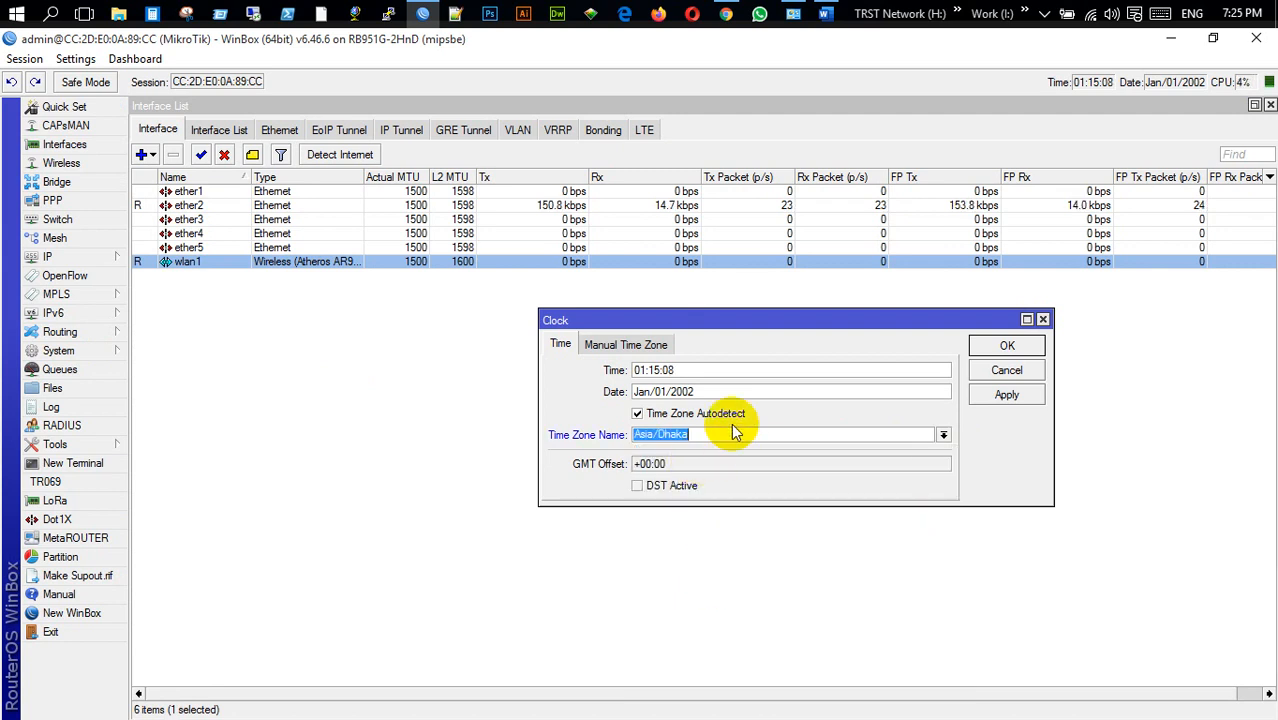
click(1008, 396)
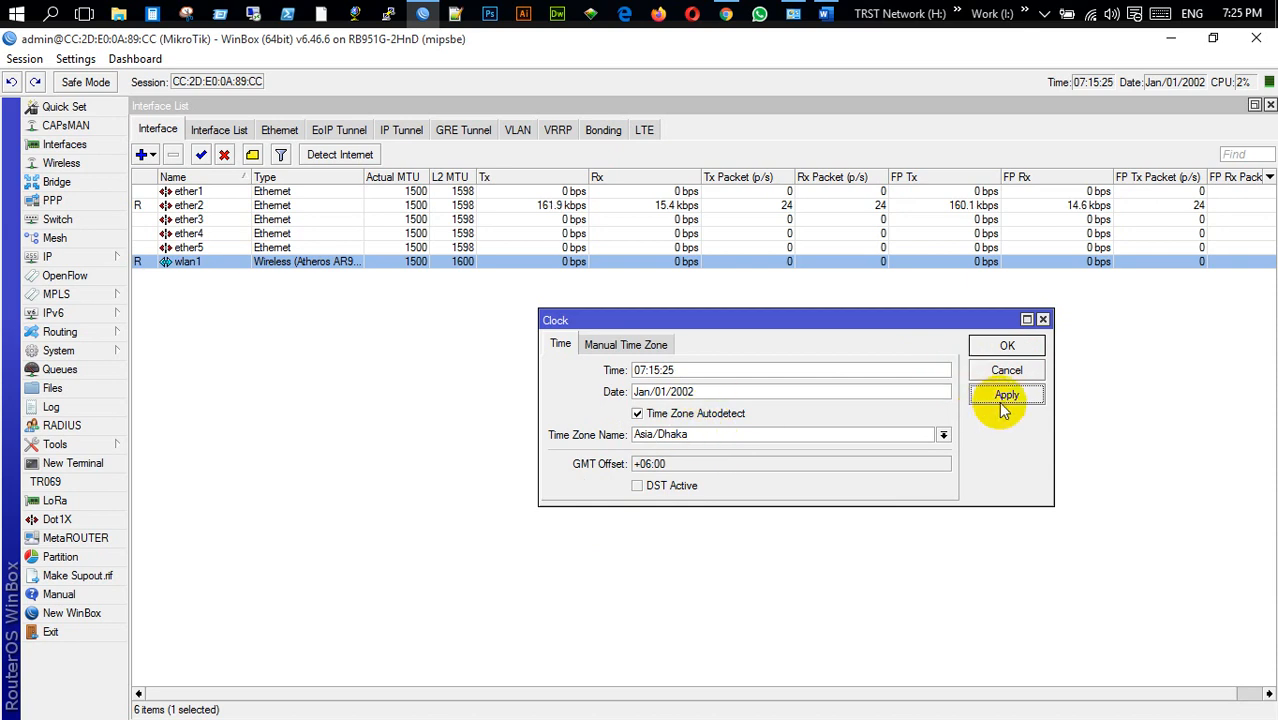
click(1006, 345)
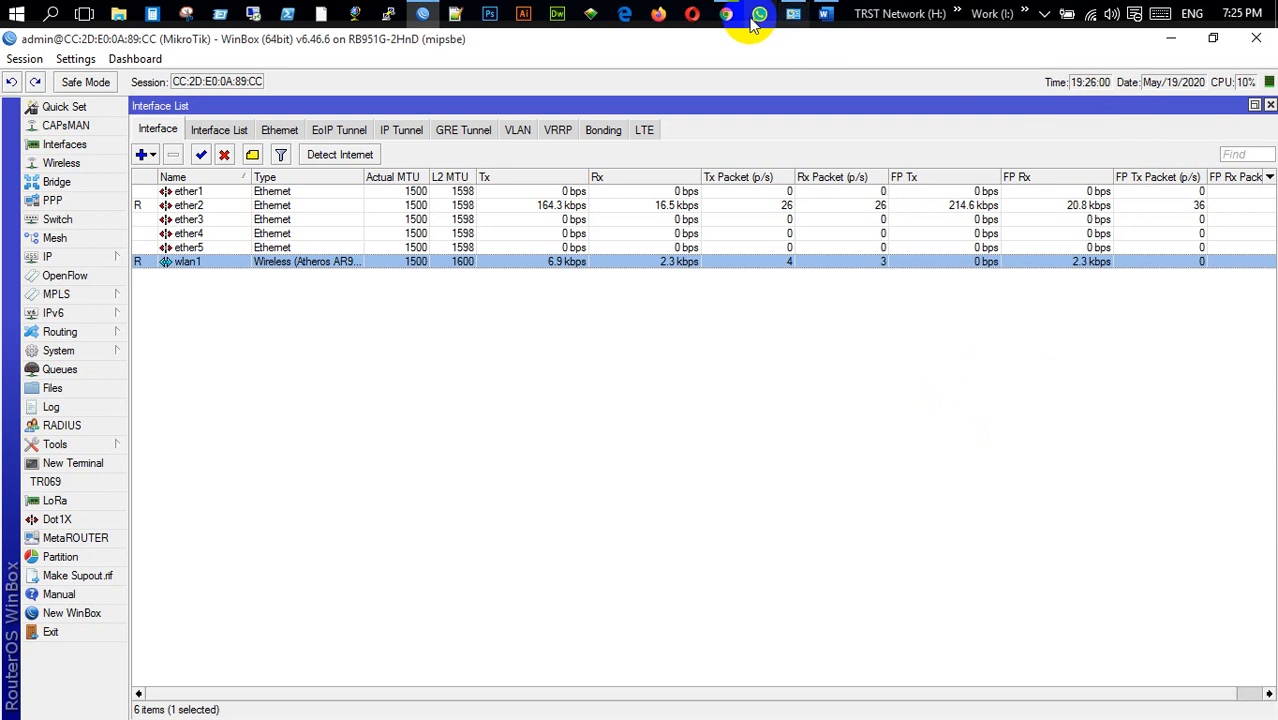
Switch to Chrome, search Google for "nte server" in a new tab, and open the NTP Servers in Europe result.
click(726, 13)
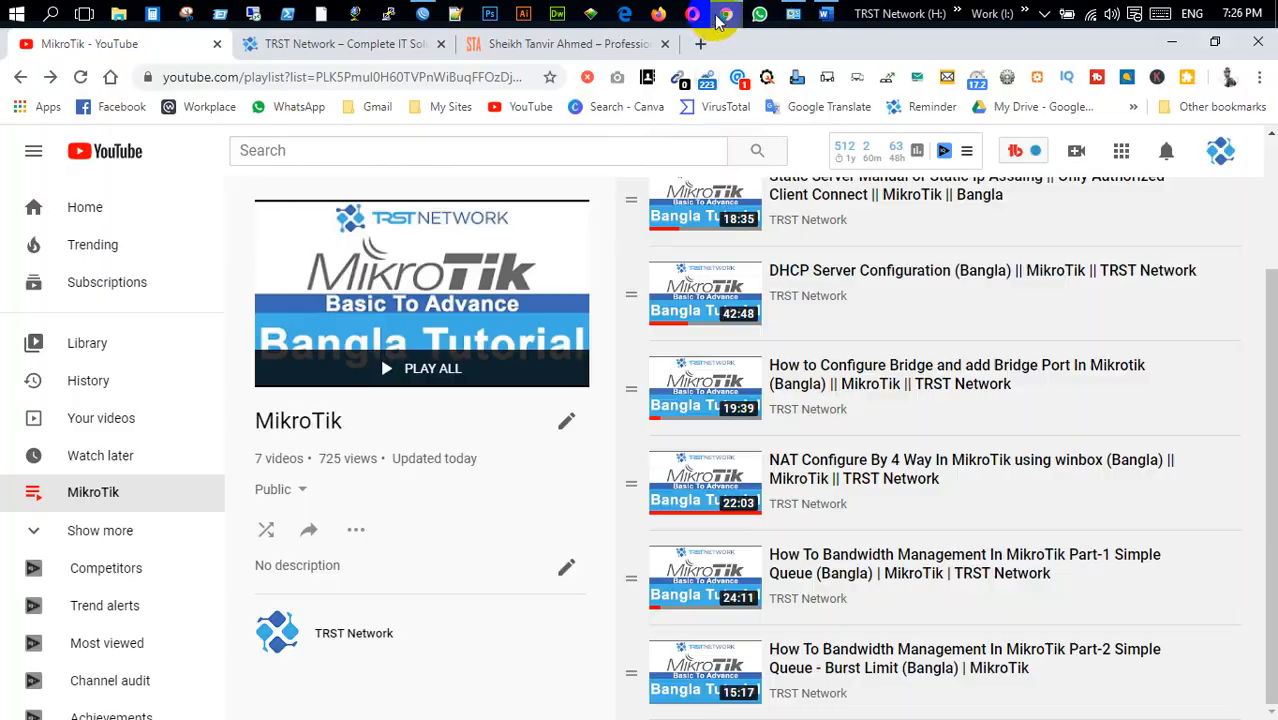
click(702, 44)
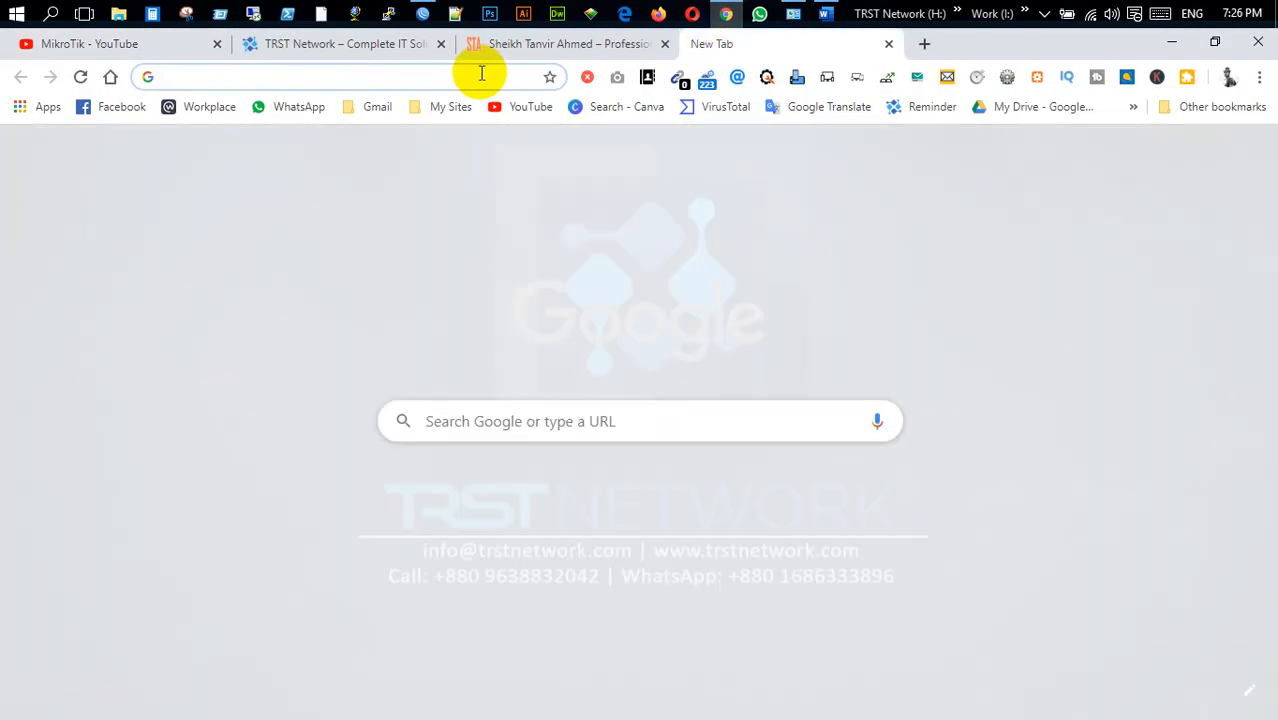
text(nte )
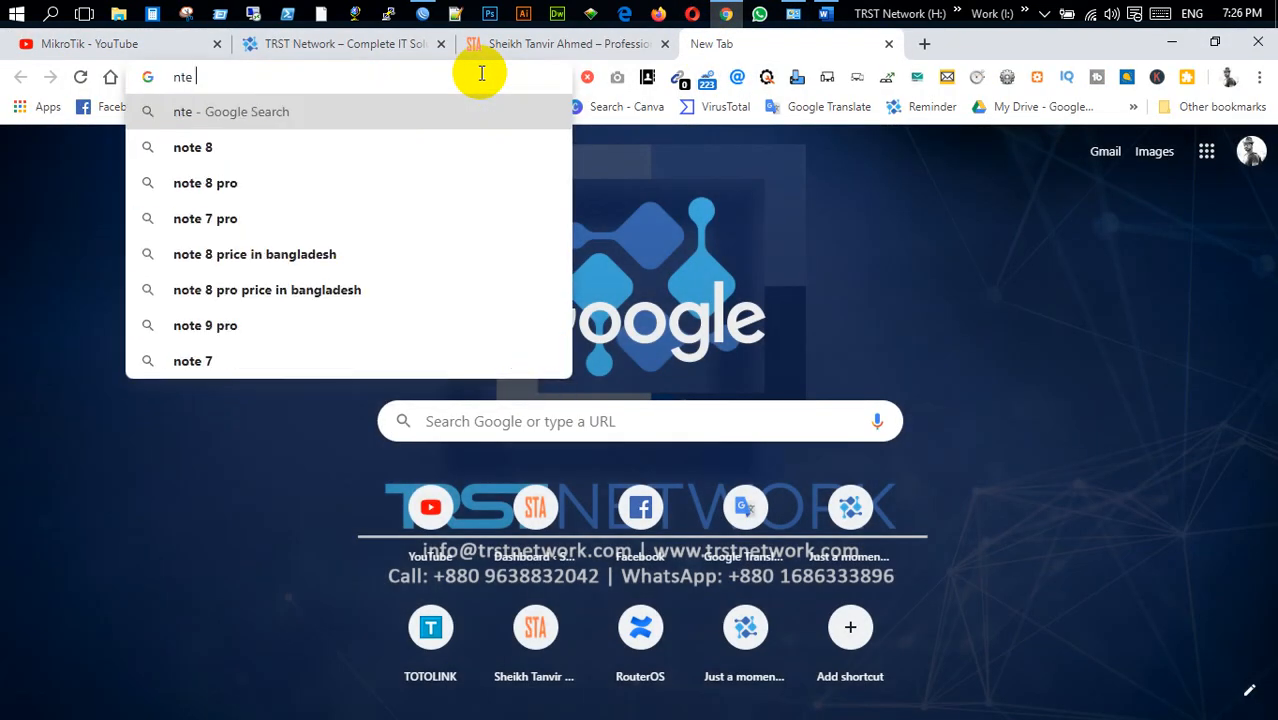
text(ser)
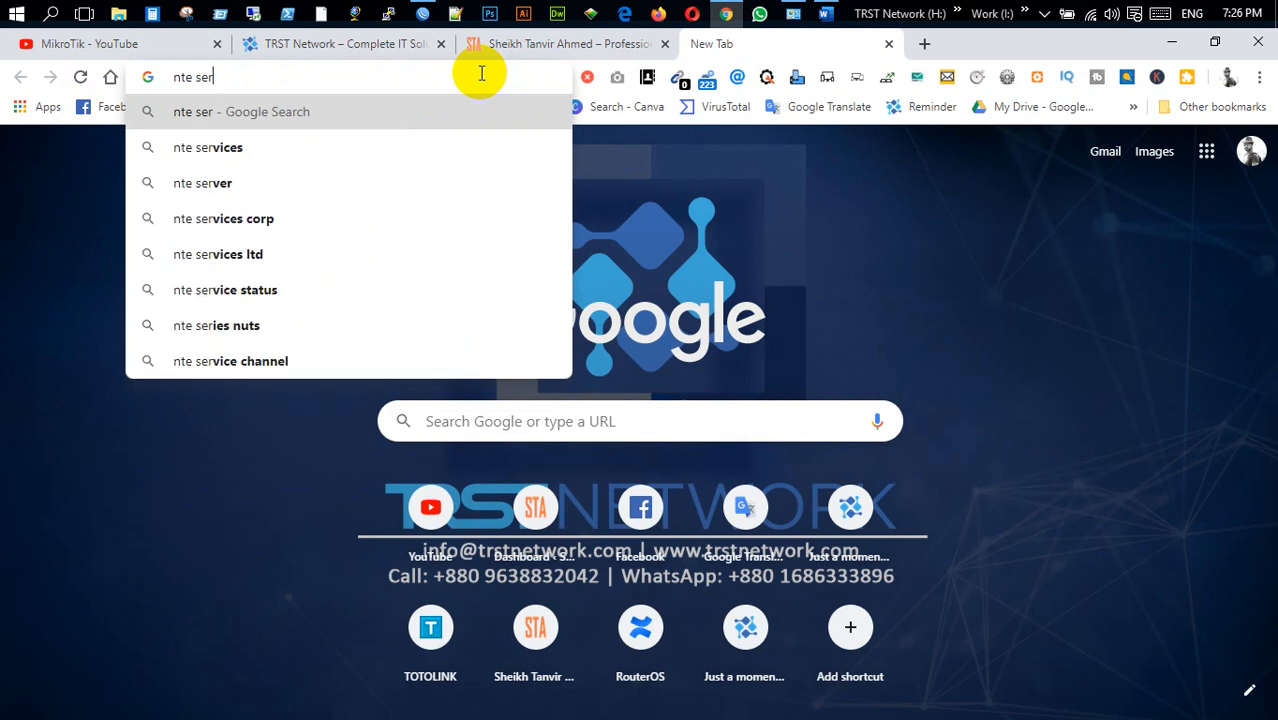
key(Down)
key(Down)
key(Return)
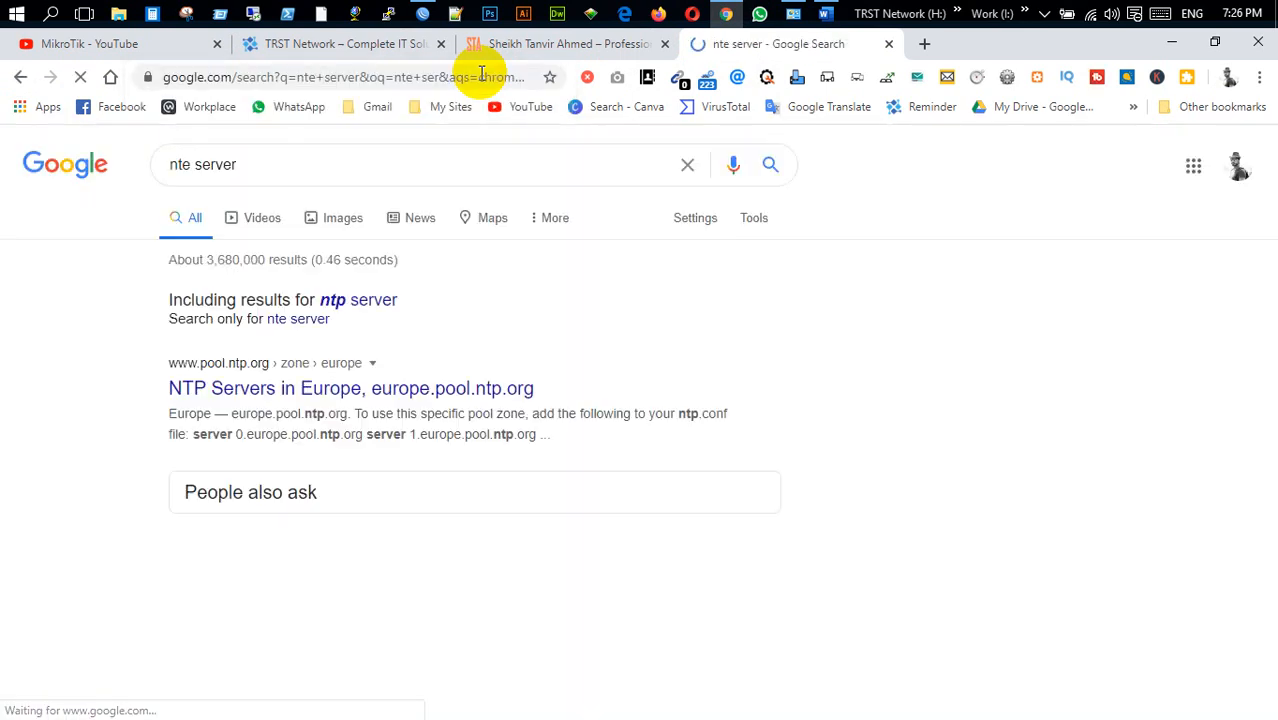
click(322, 390)
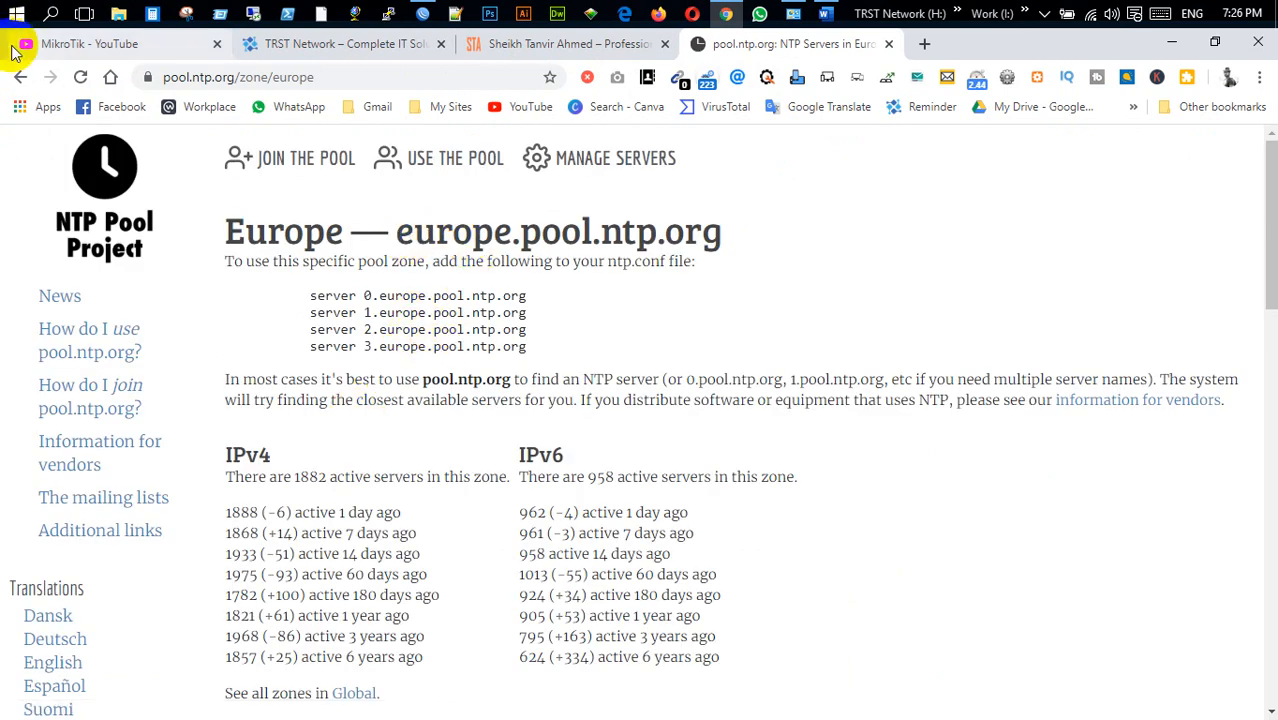
Go back to the results, refine the search to "bd nte server", and open the Bangladesh NTP pool page.
click(20, 77)
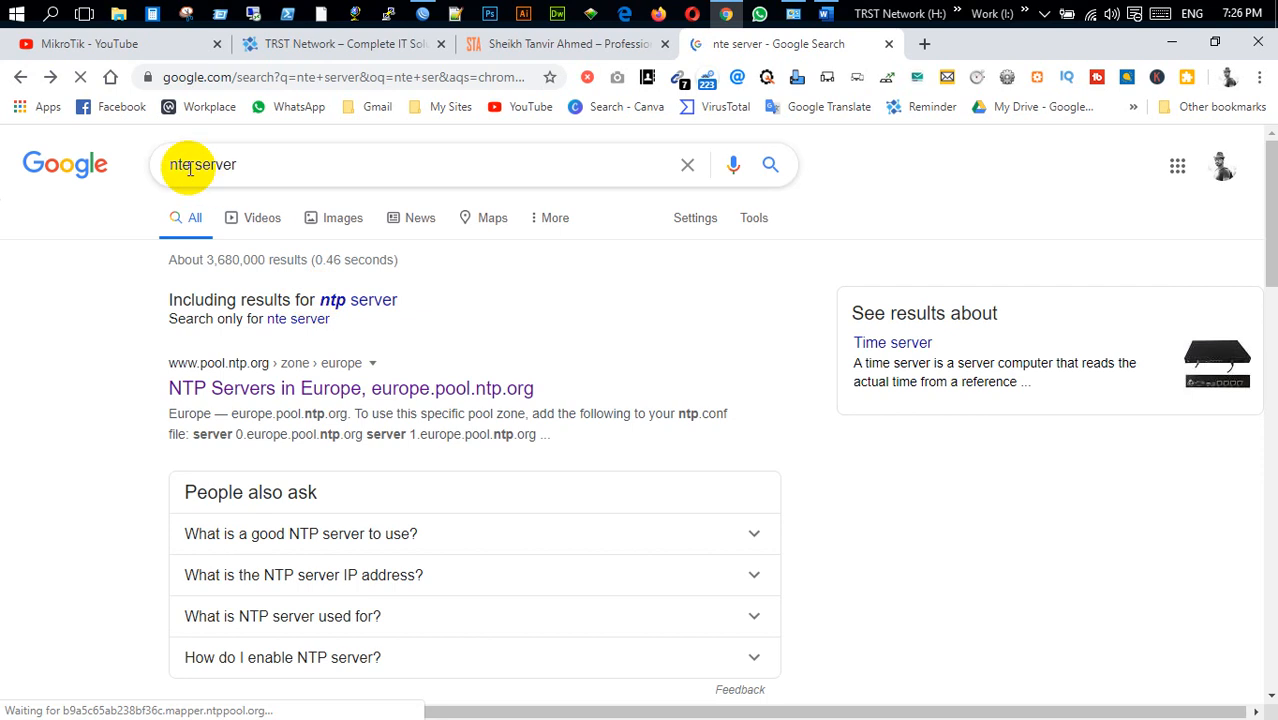
click(166, 164)
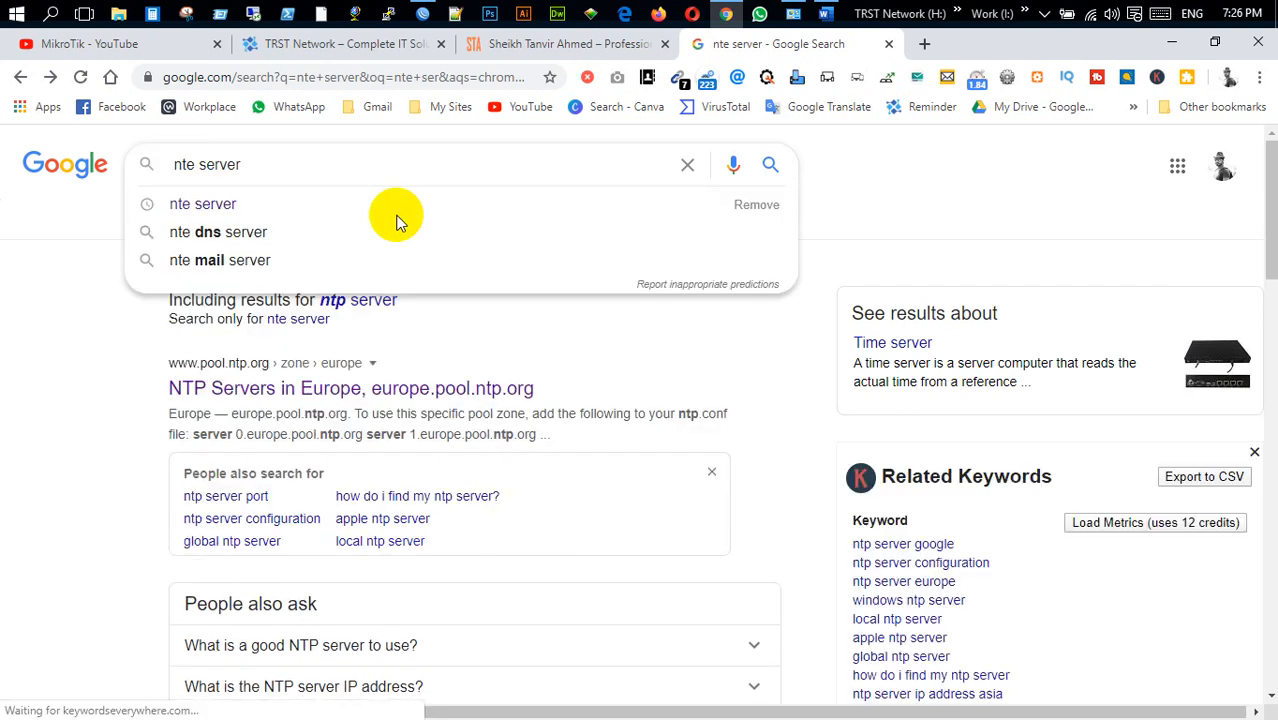
text(bd)
key(Return)
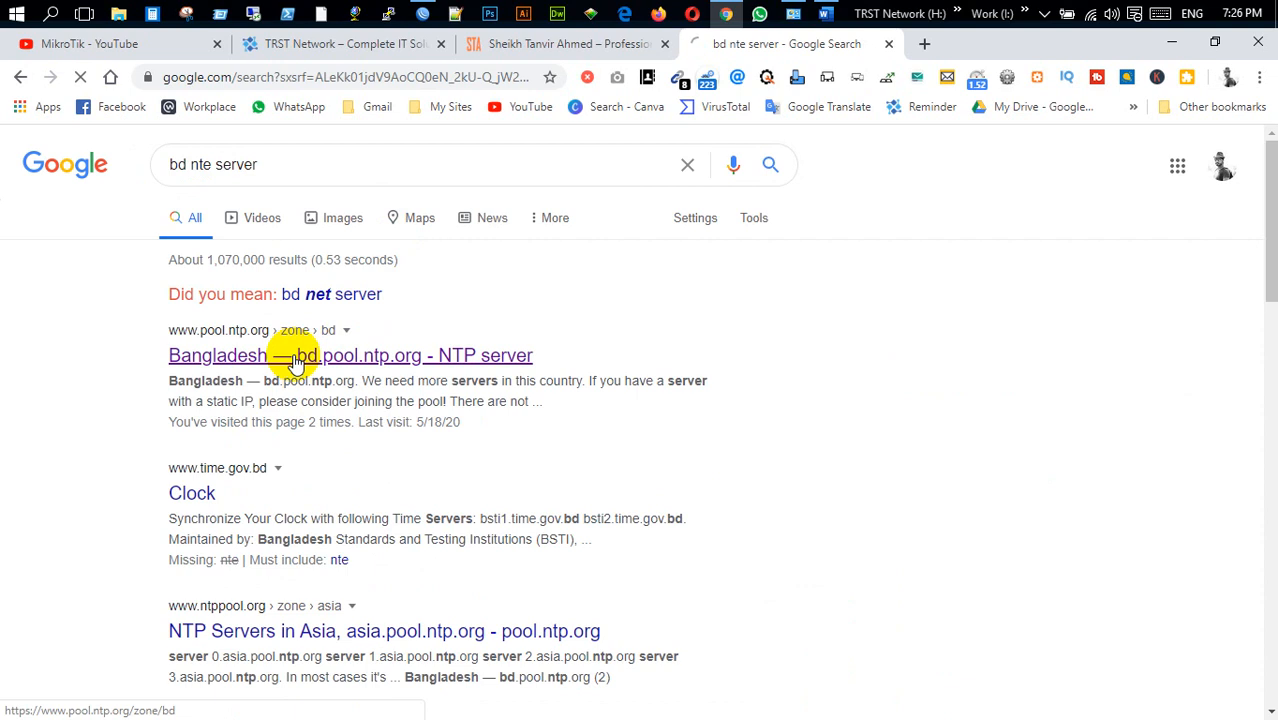
click(305, 365)
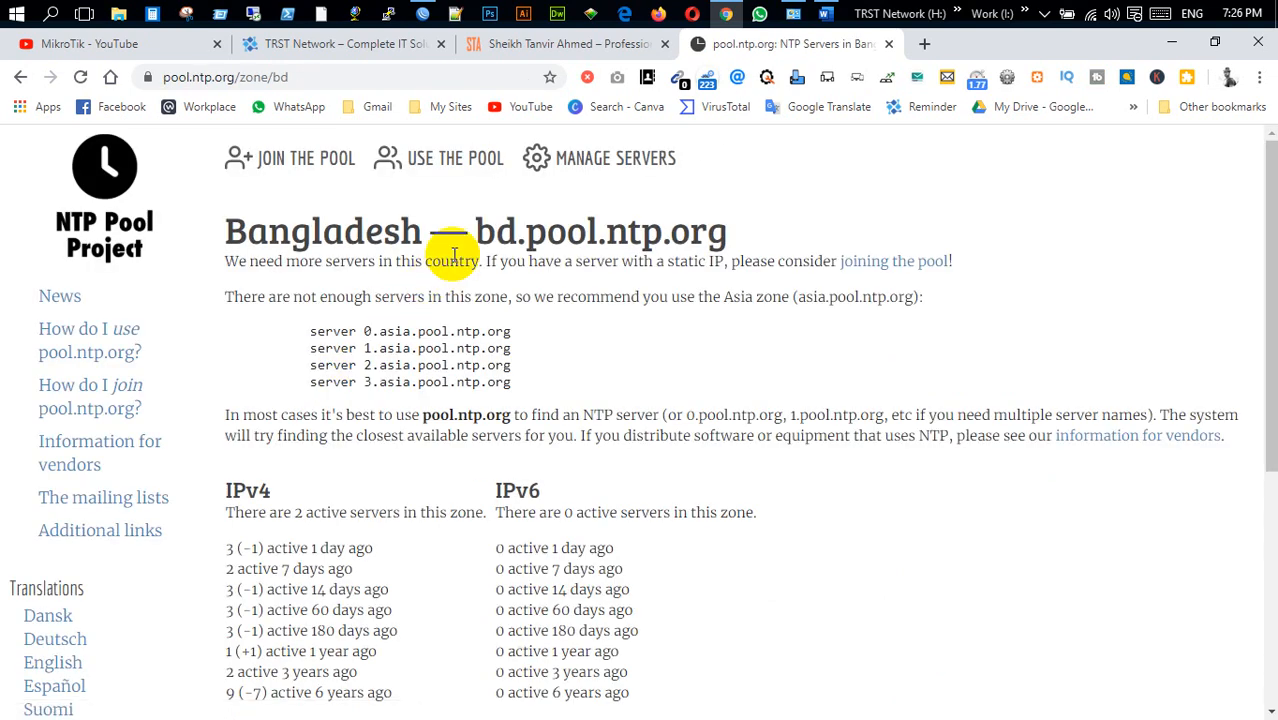
Copy bd.pool.ntp.org from the page heading, switch to WinBox, and paste it as the NTP client's primary server.
drag(477, 232, 722, 236)
key(ctrl+c)
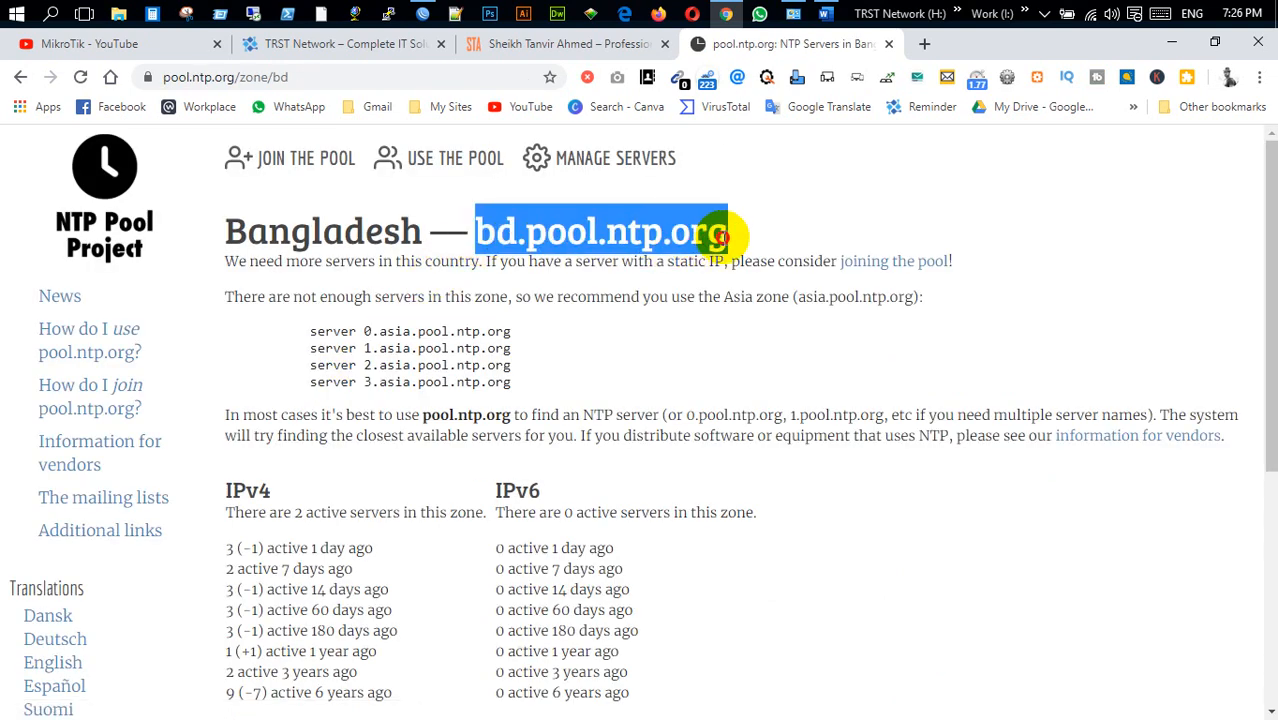
right_click(567, 240)
click(608, 253)
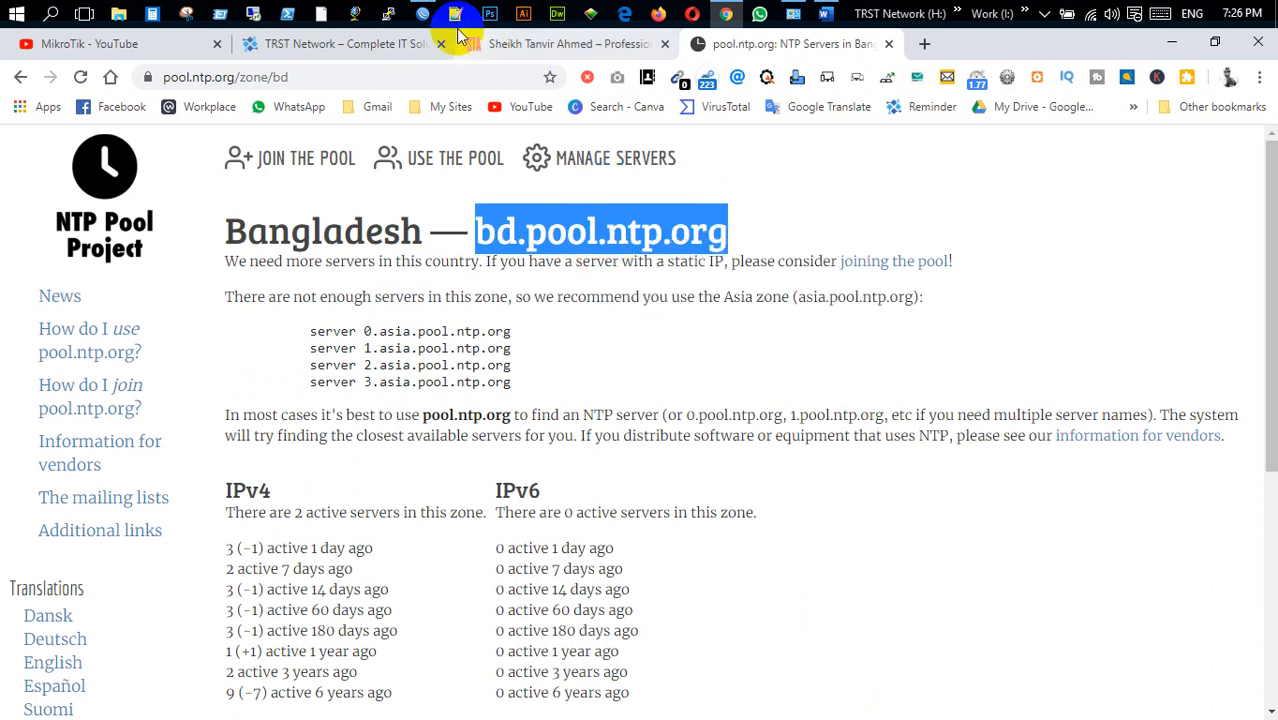
click(425, 14)
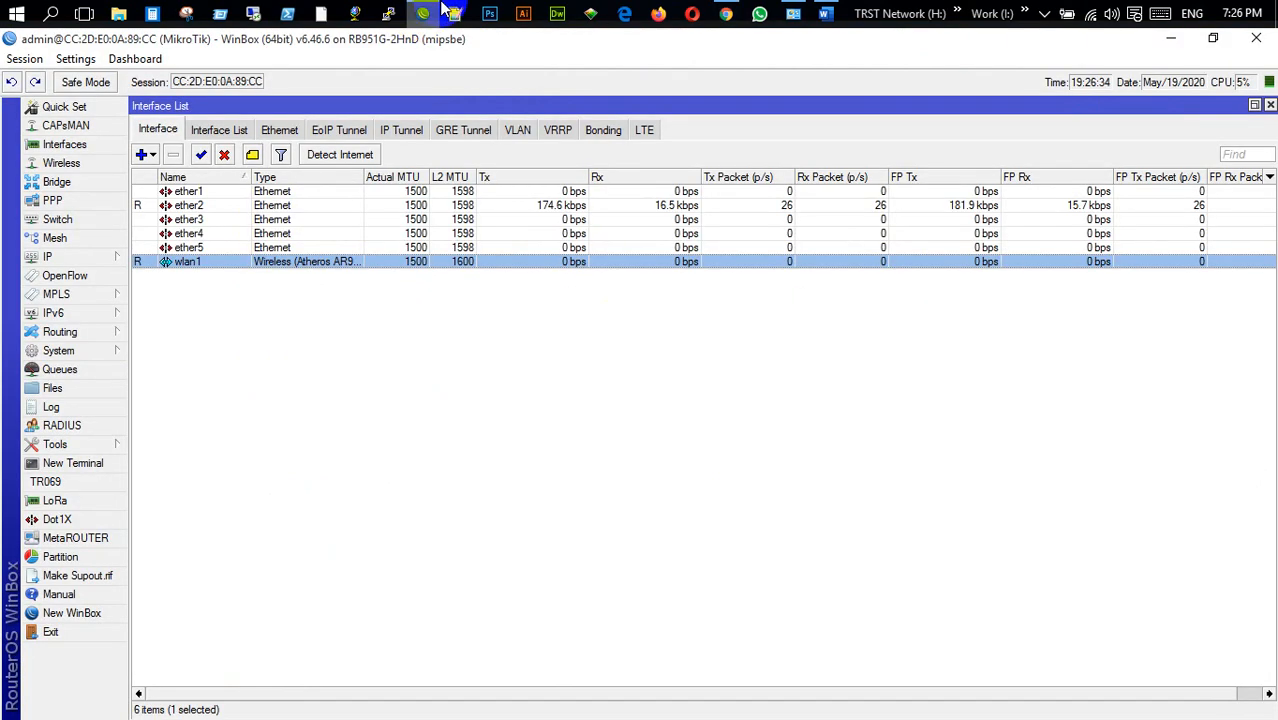
click(98, 353)
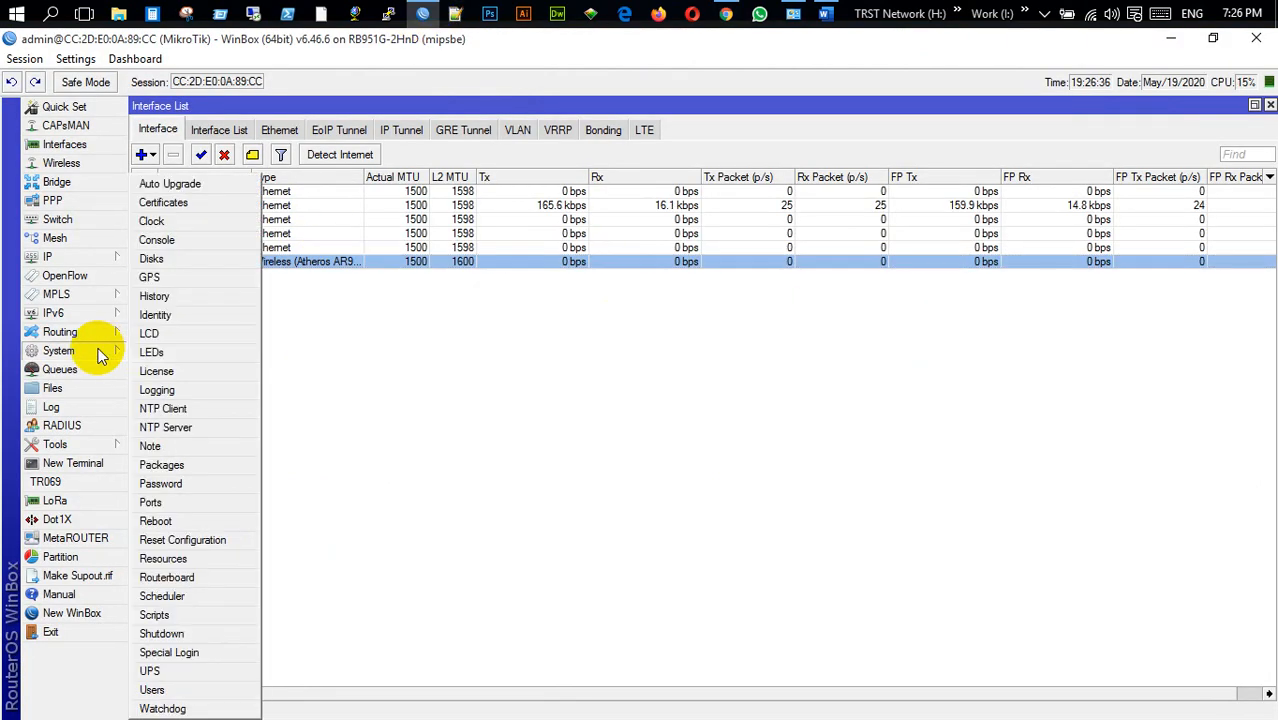
click(188, 409)
double_click(706, 407)
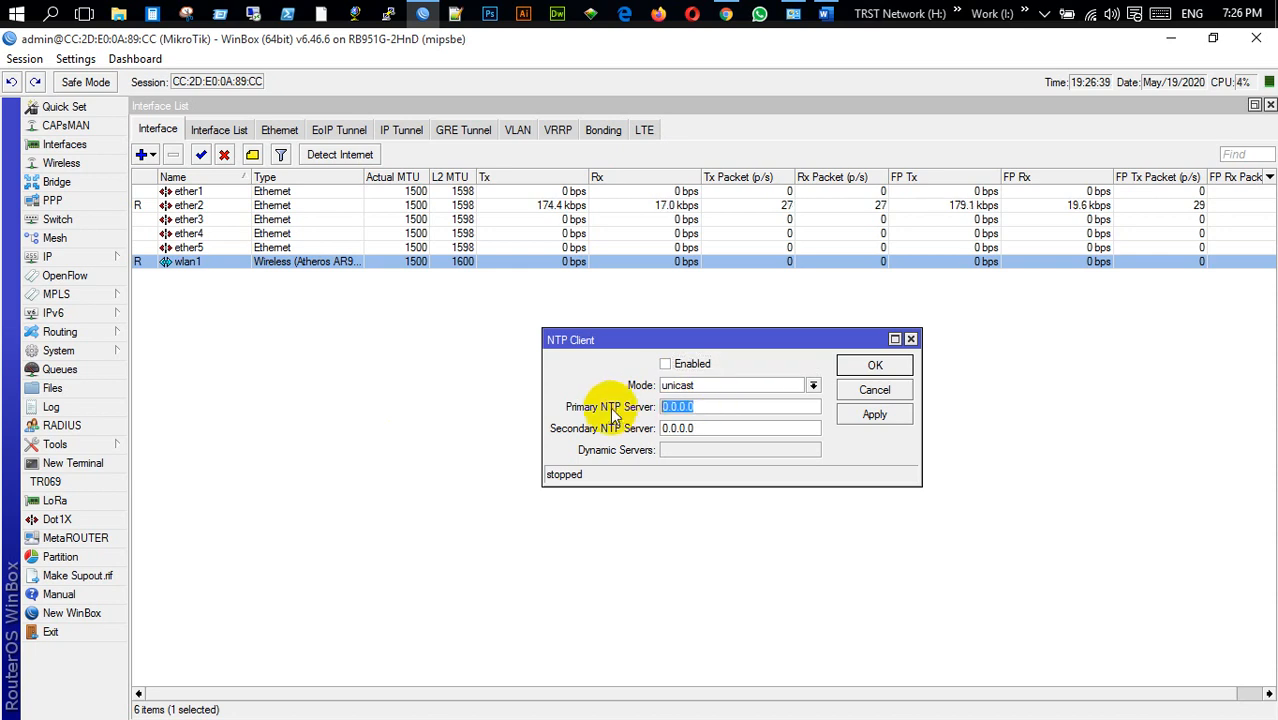
key(ctrl+v)
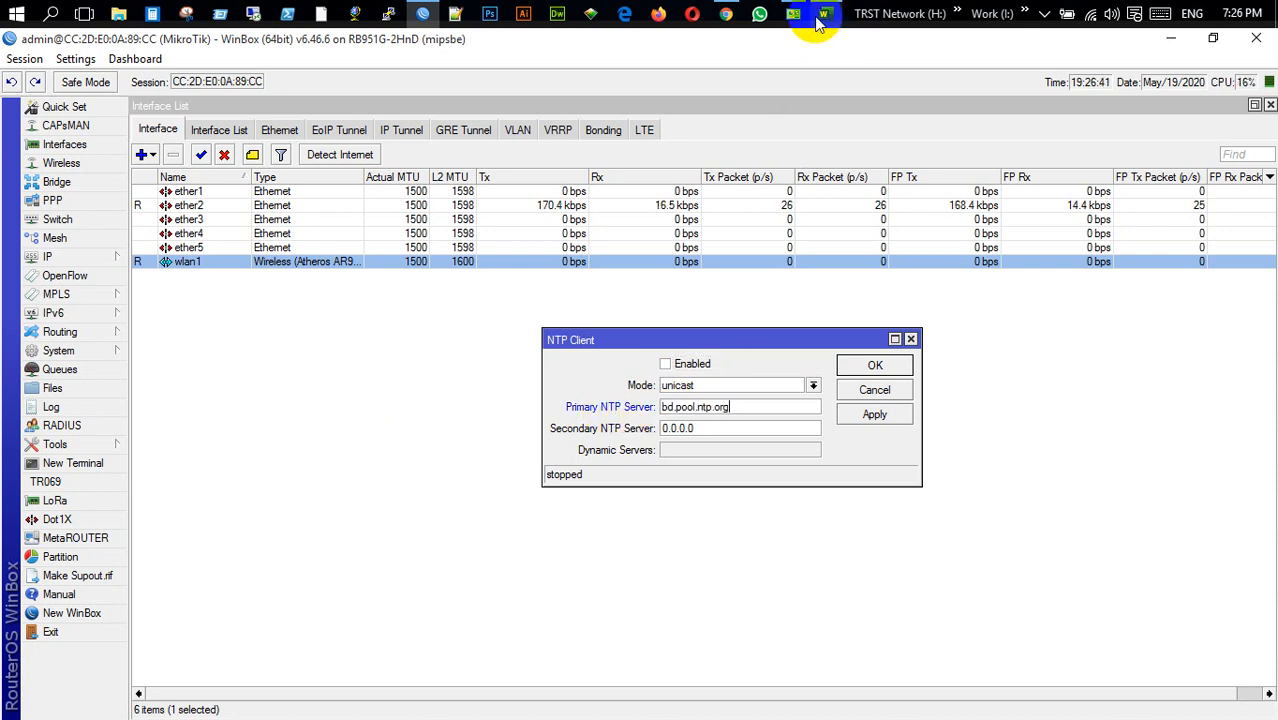
Copy asia.pool.ntp.org from the Chrome page and paste it as the secondary NTP server in WinBox.
click(729, 16)
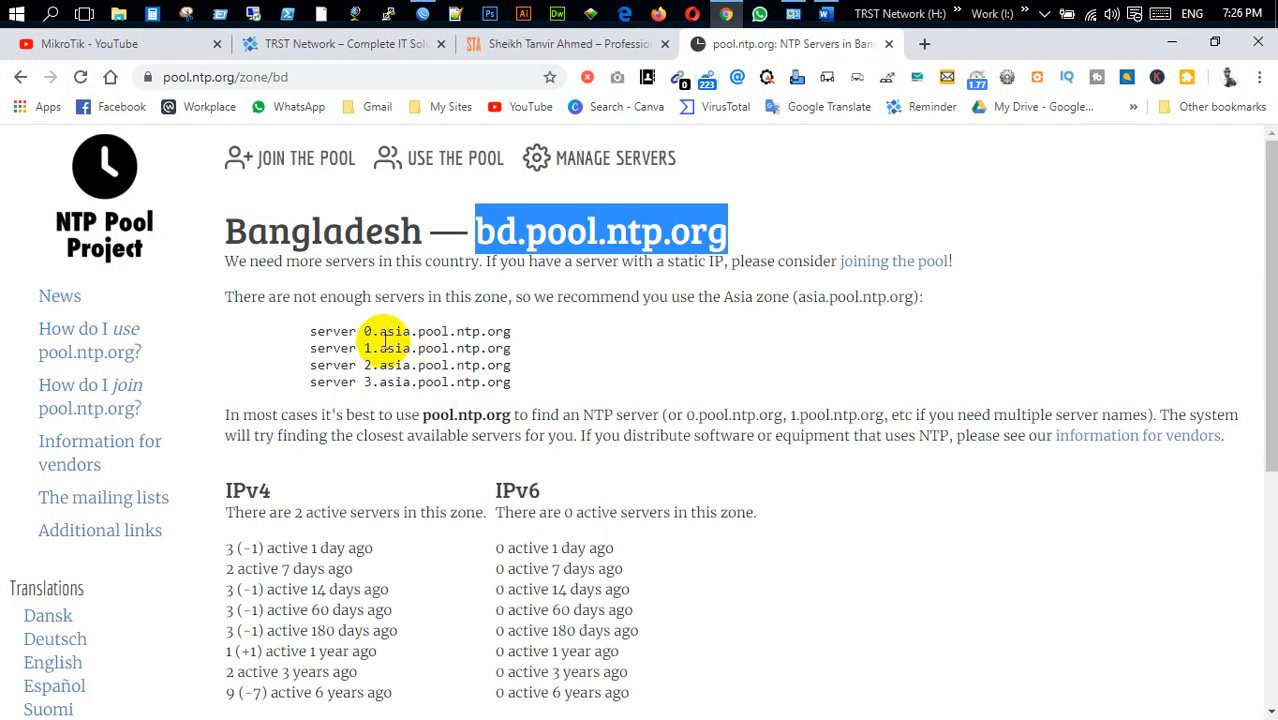
drag(381, 333, 511, 332)
right_click(514, 340)
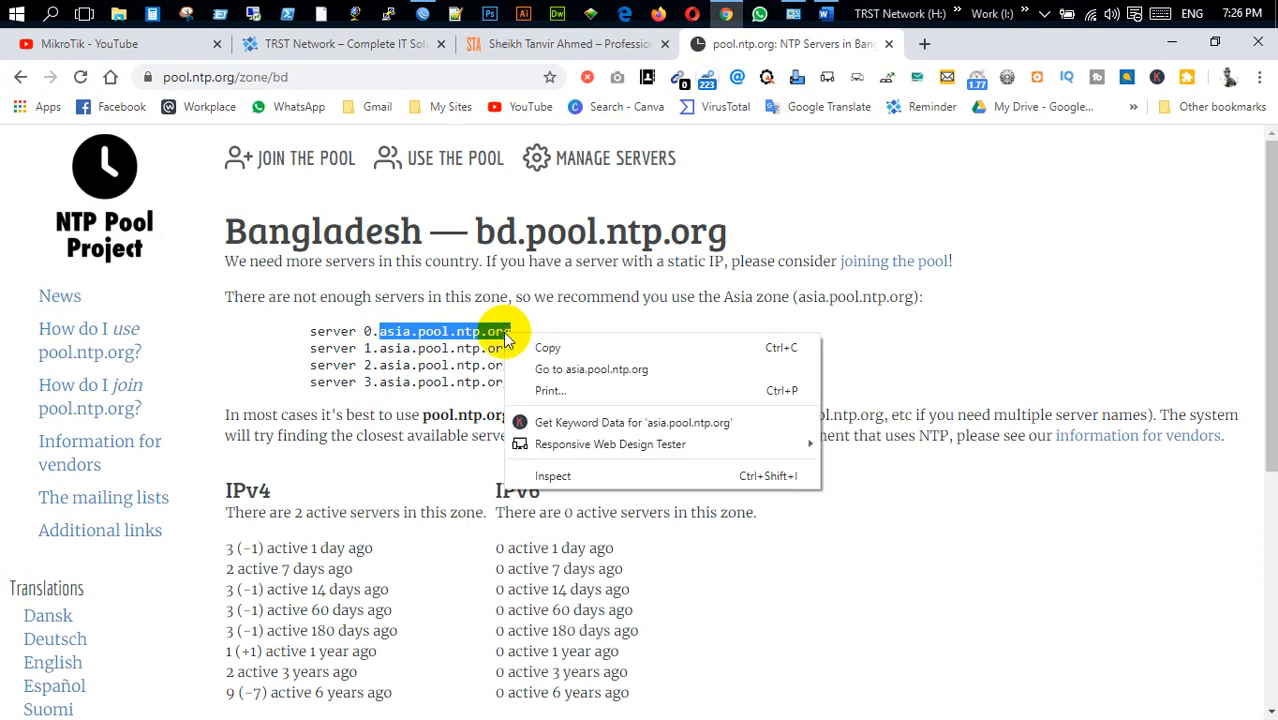
click(533, 345)
click(424, 14)
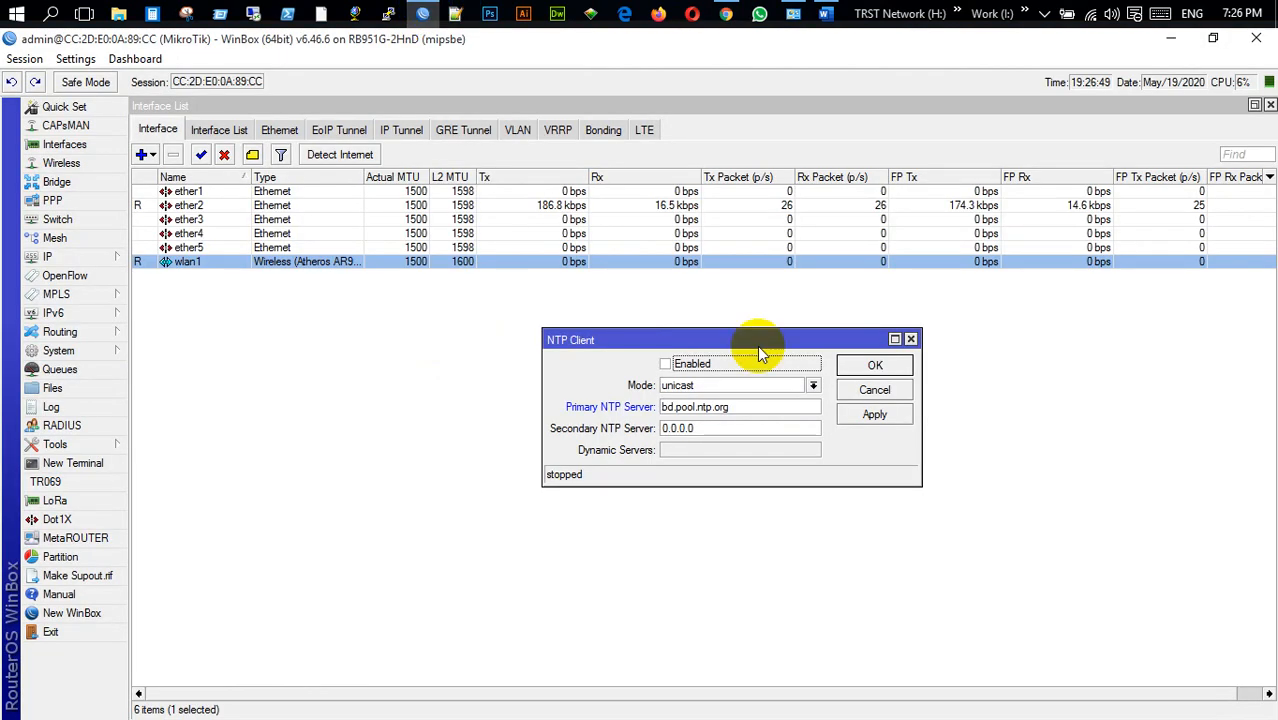
click(742, 425)
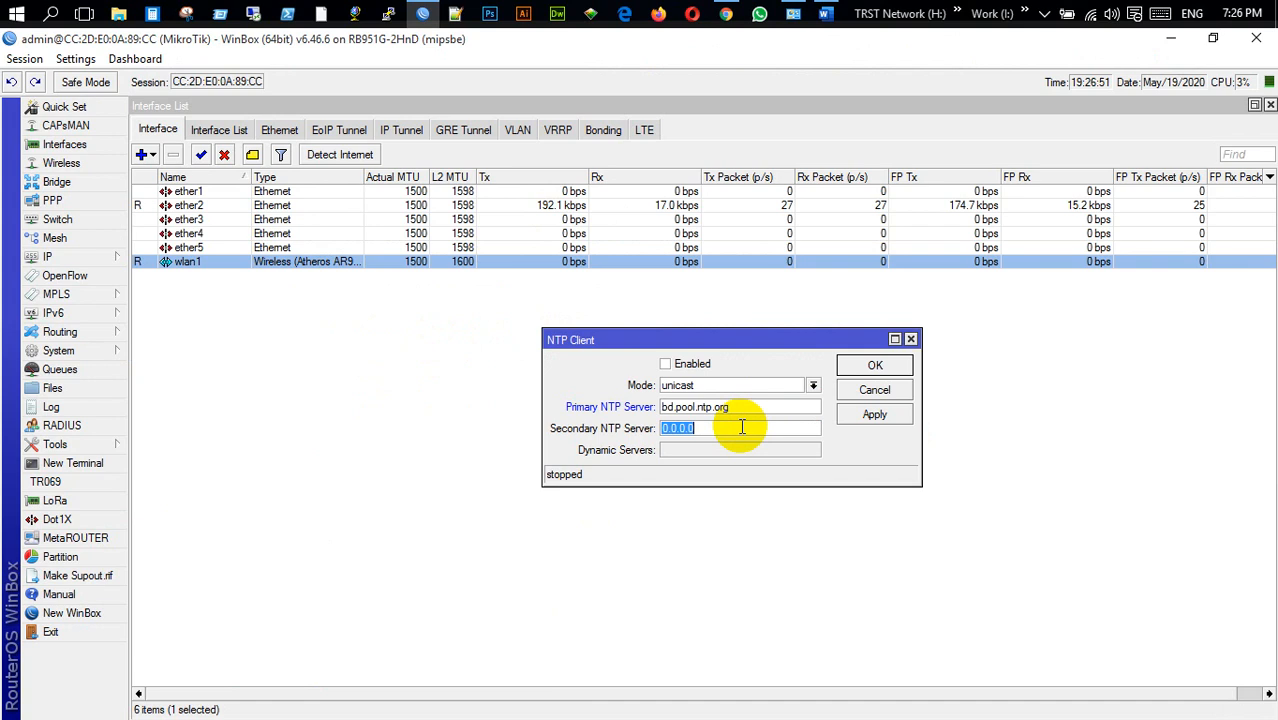
key(ctrl+v)
Enable the NTP client, apply the server settings and close its window.
click(697, 368)
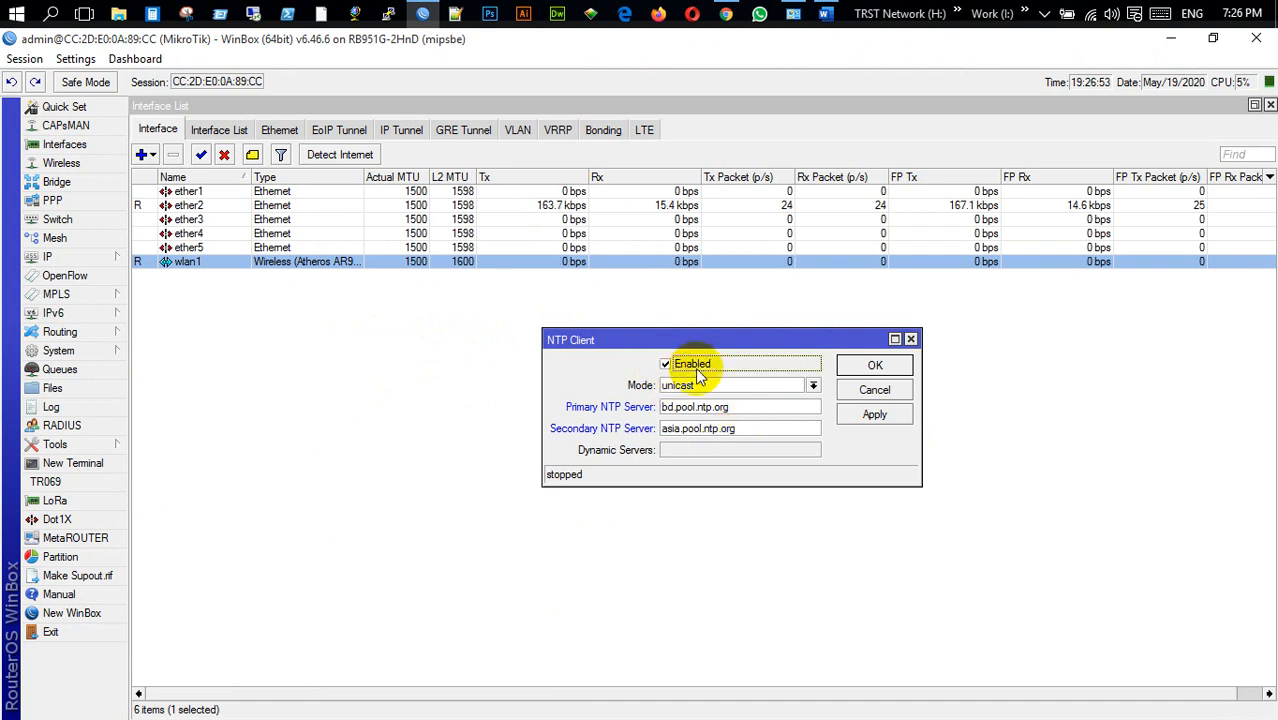
click(872, 417)
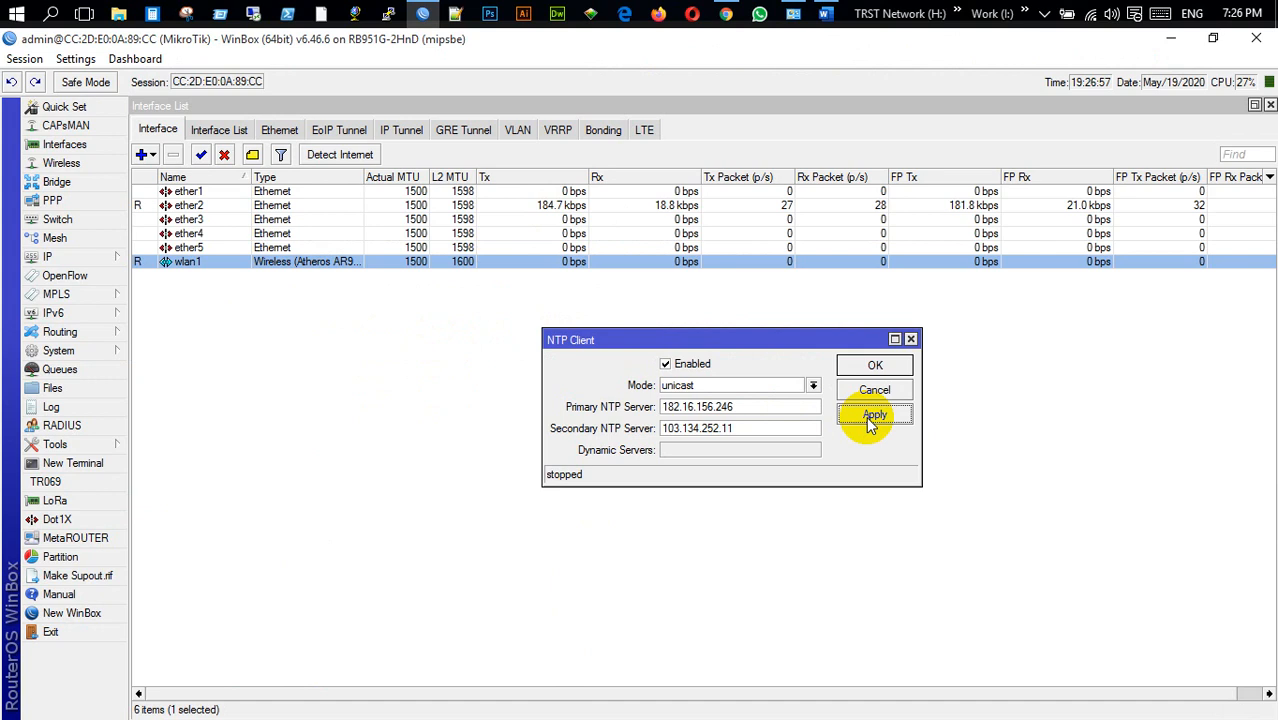
click(875, 364)
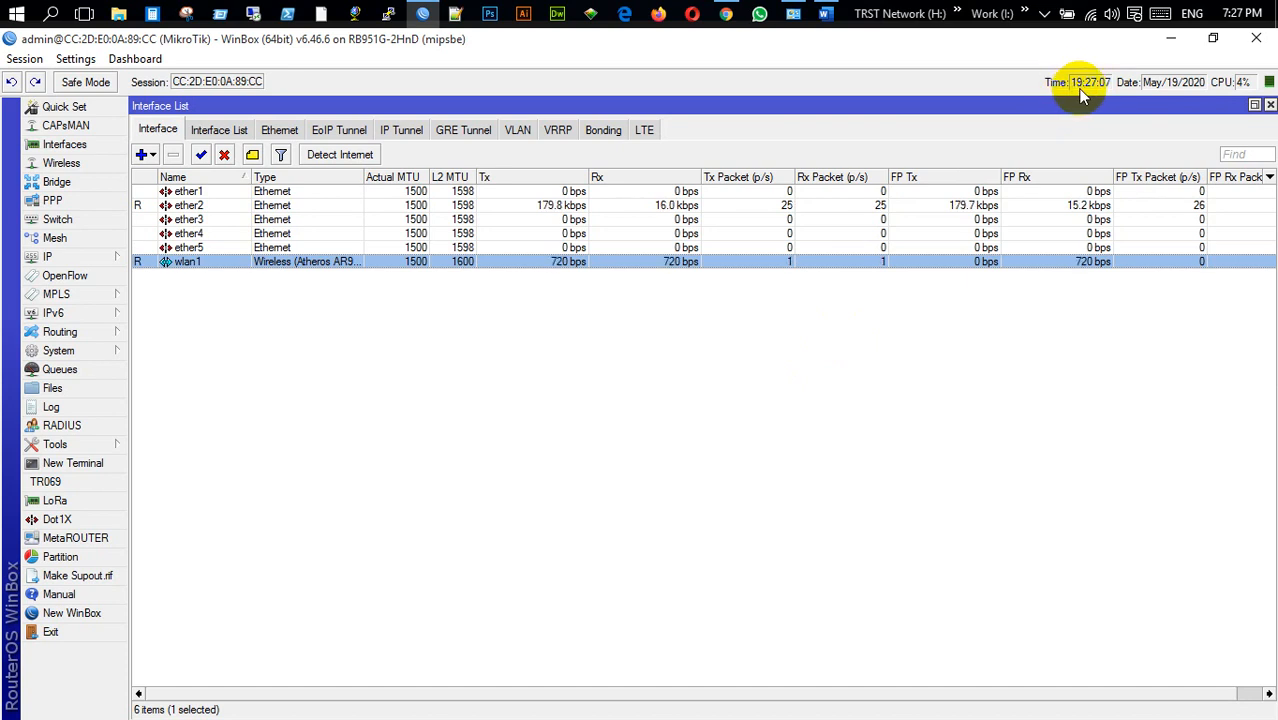
Switch to Word to compare MikroTik 24-hour times with real AM/PM times in the table, and return to WinBox via Chrome.
click(824, 13)
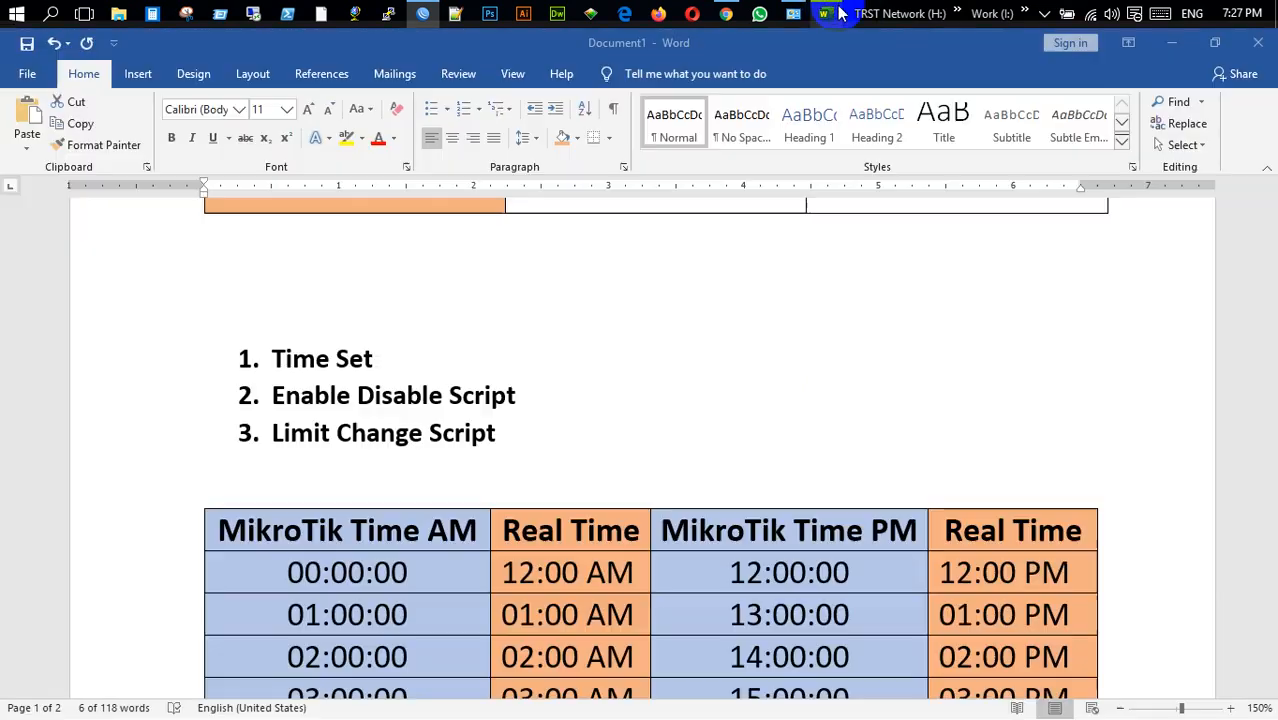
scroll(651, 584, down, 5)
scroll(651, 584, down, 3)
scroll(653, 580, up, 5)
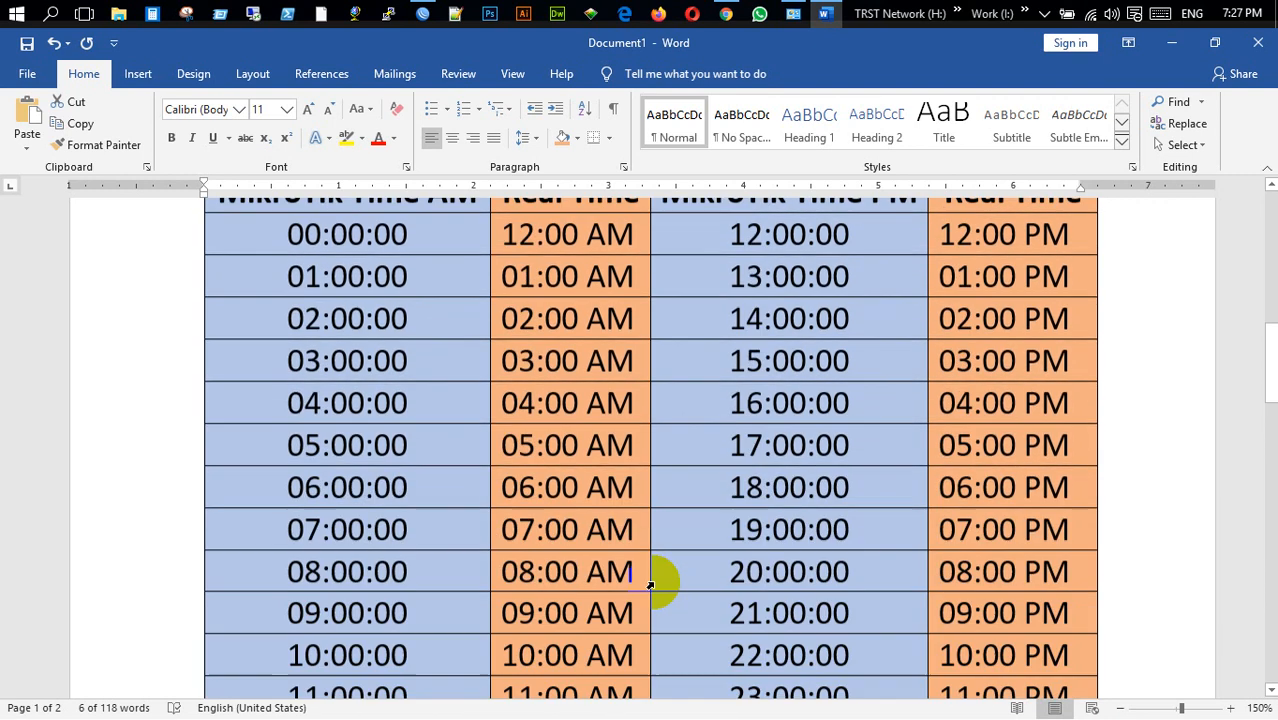
scroll(752, 625, down, 3)
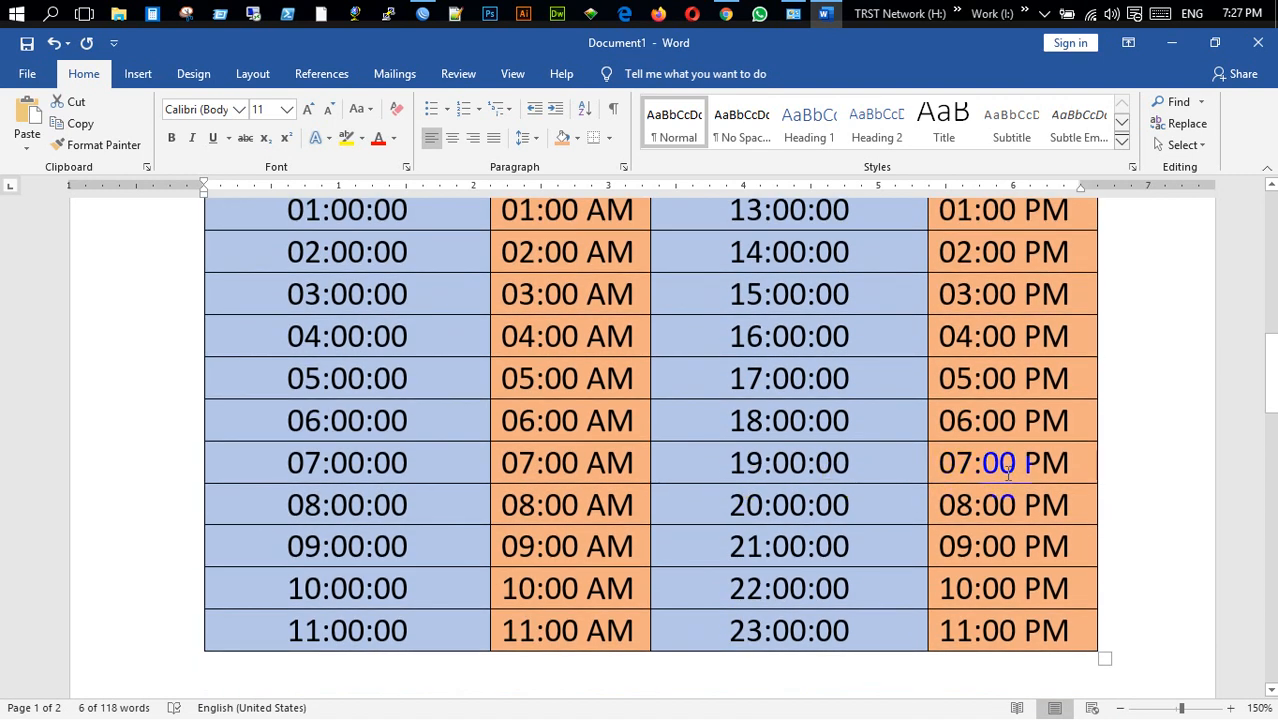
click(726, 14)
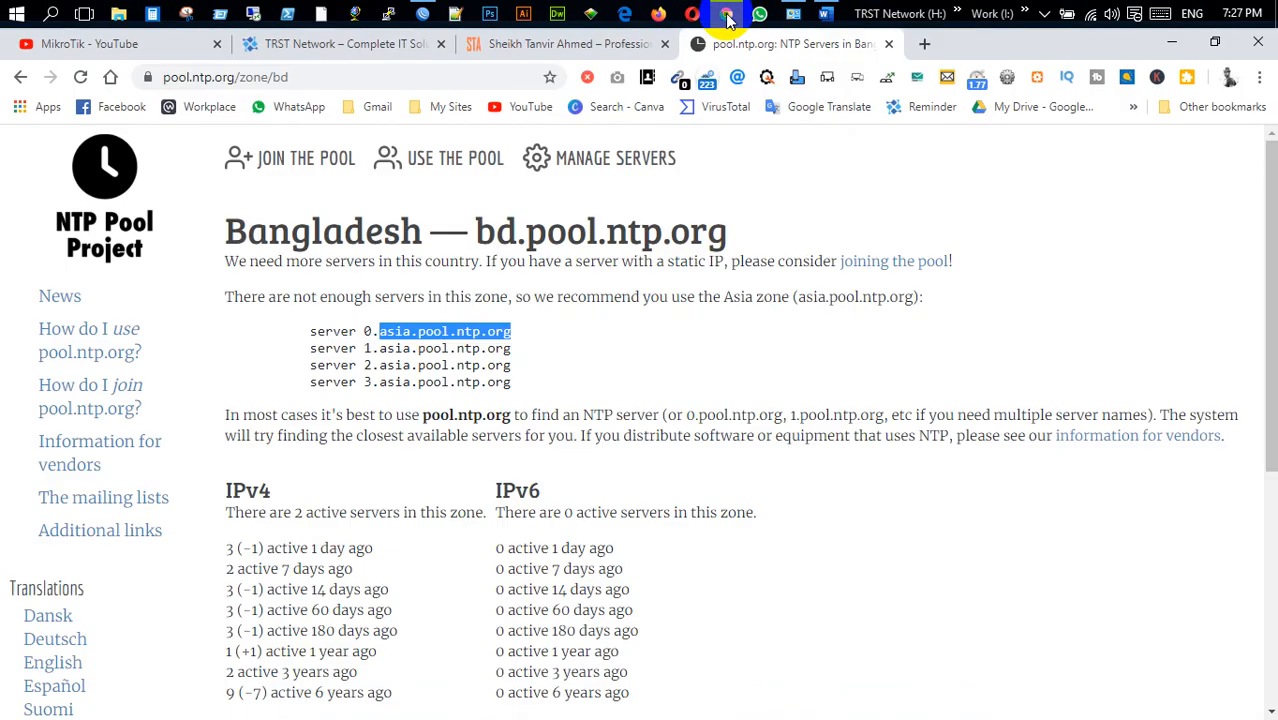
click(423, 14)
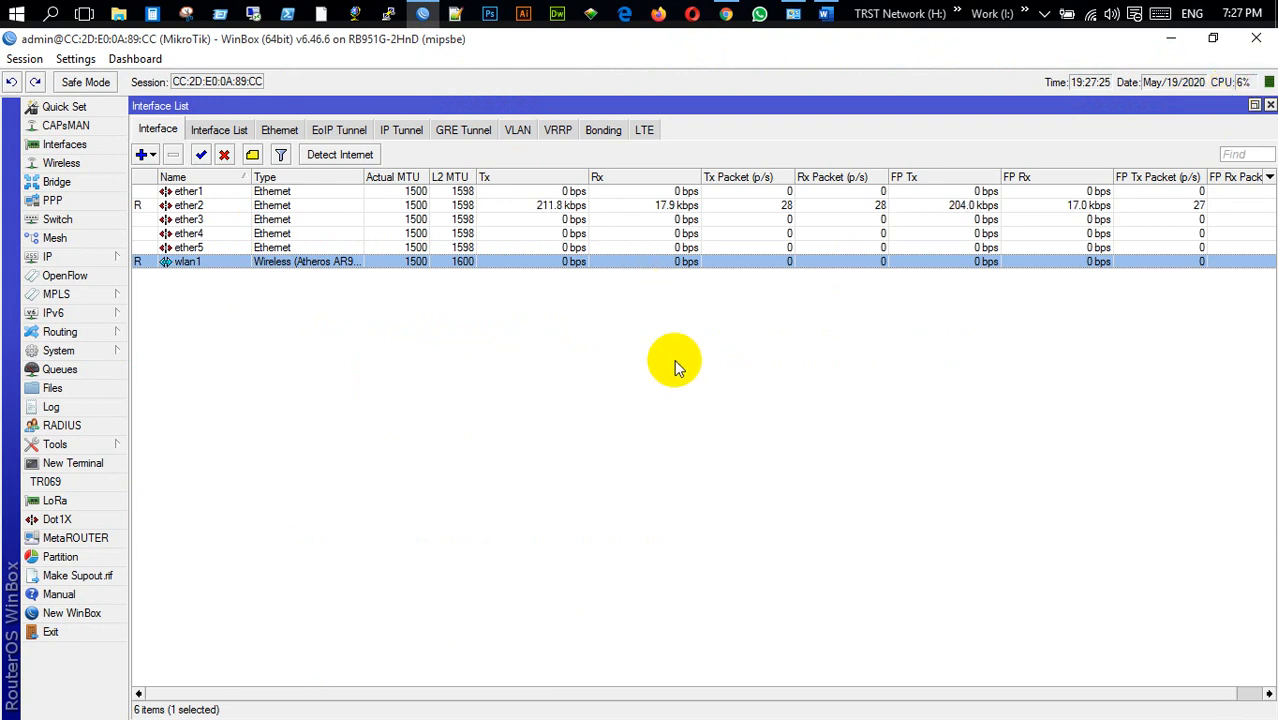
Switch to Word to review each package's day and night speeds and the task list, and return to WinBox.
click(824, 13)
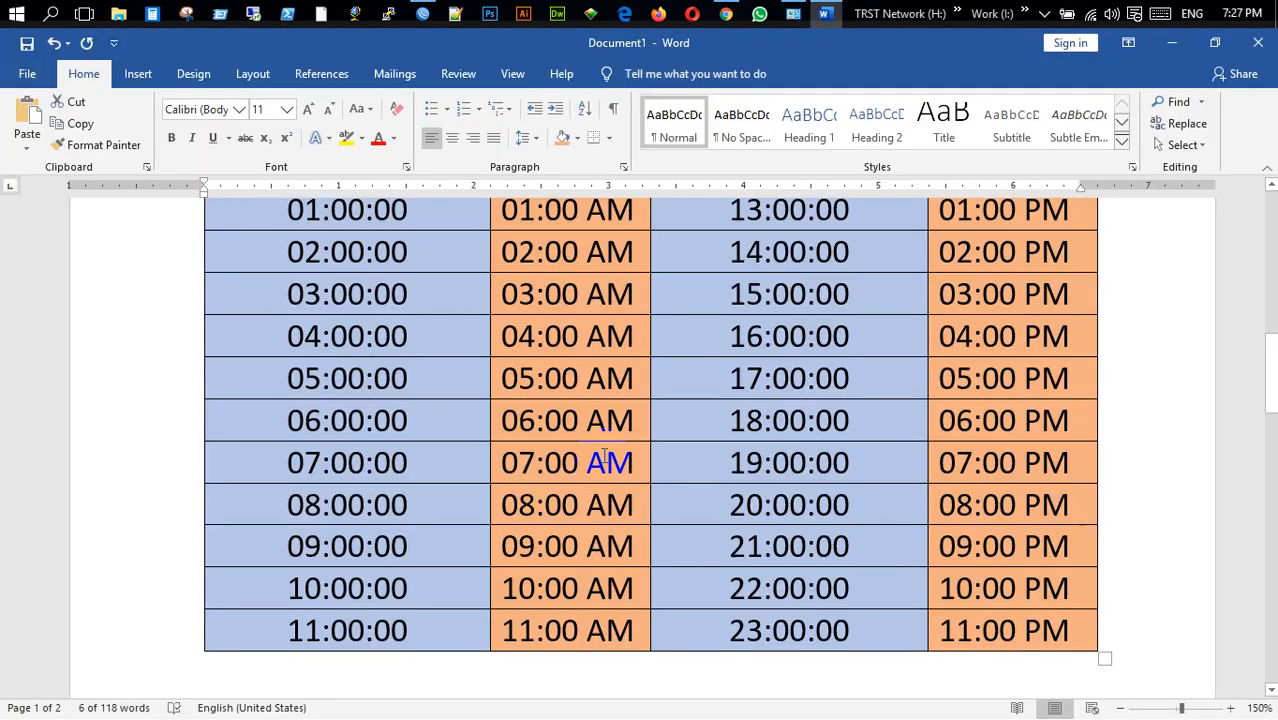
scroll(570, 520, up, 15)
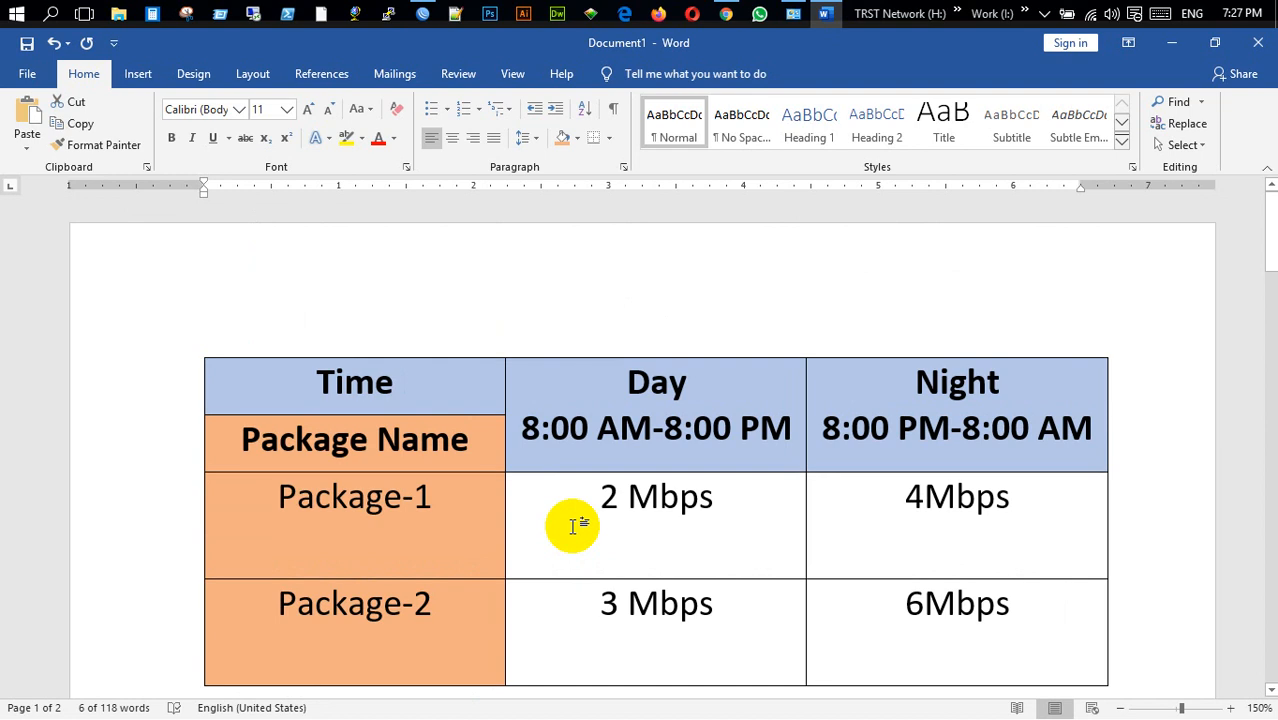
scroll(572, 525, down, 1)
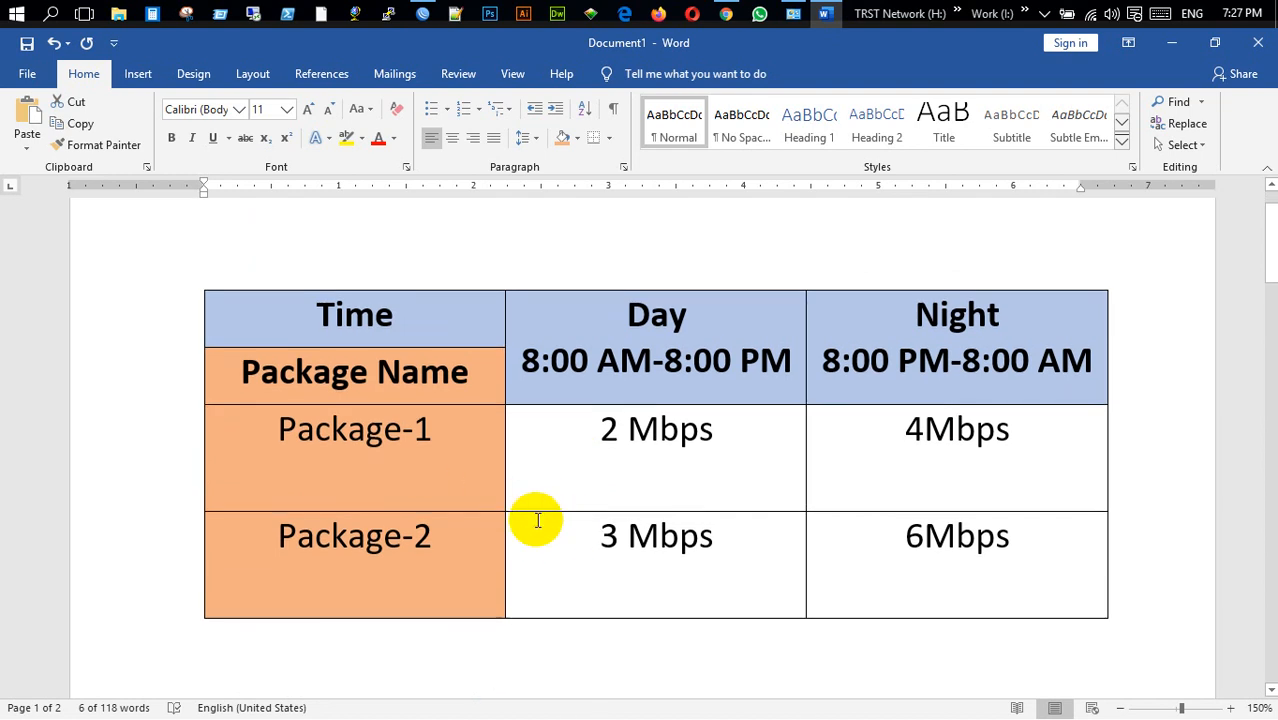
scroll(537, 520, down, 4)
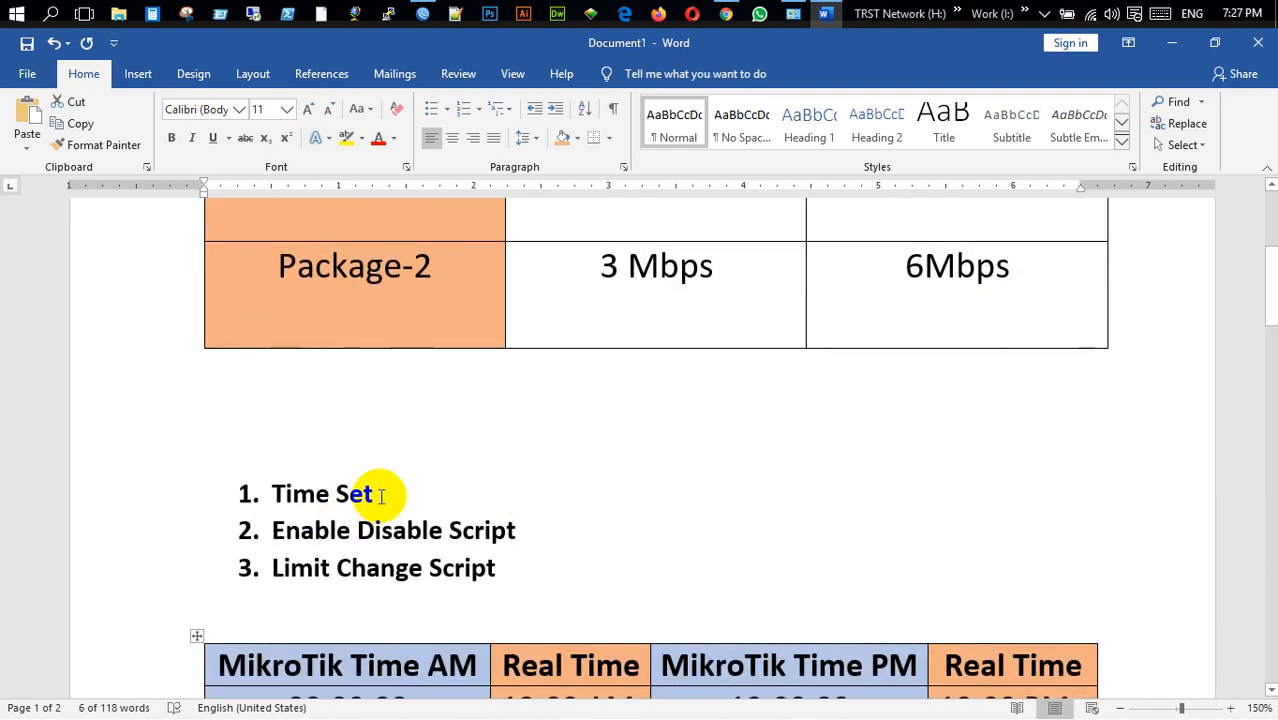
drag(385, 493, 245, 488)
scroll(608, 463, up, 5)
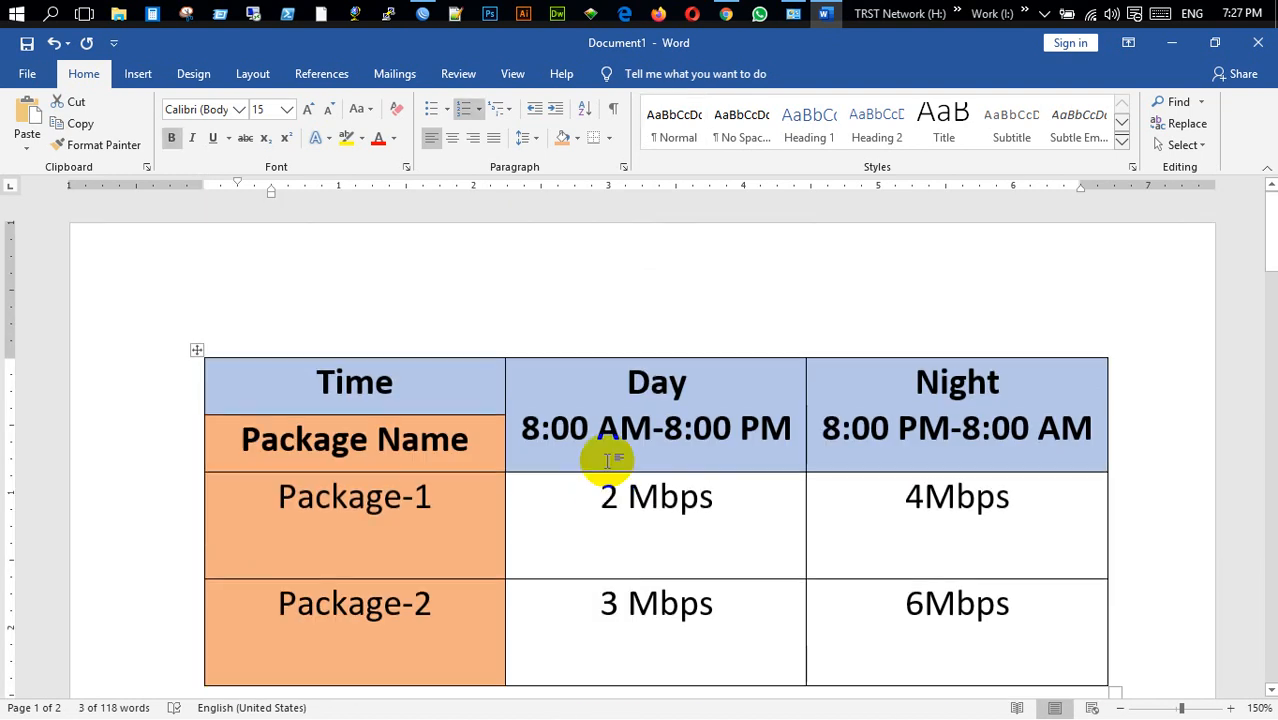
scroll(607, 460, down, 2)
scroll(608, 457, up, 1)
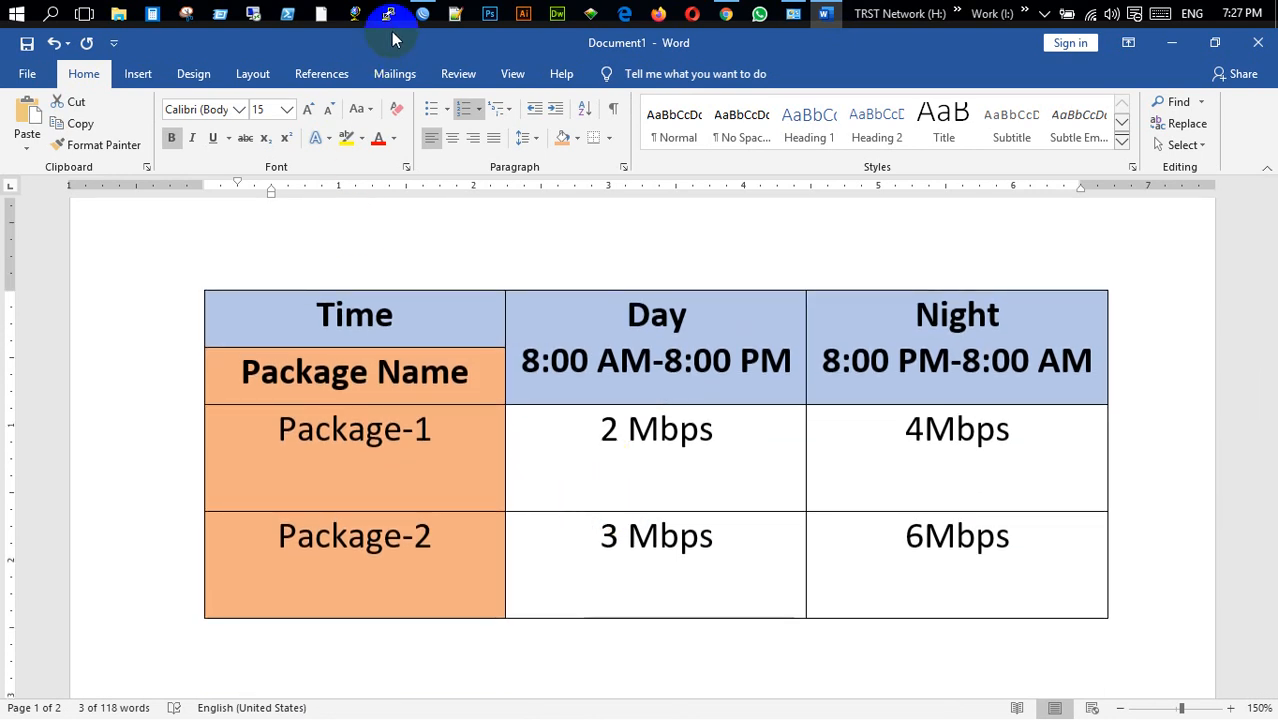
click(418, 14)
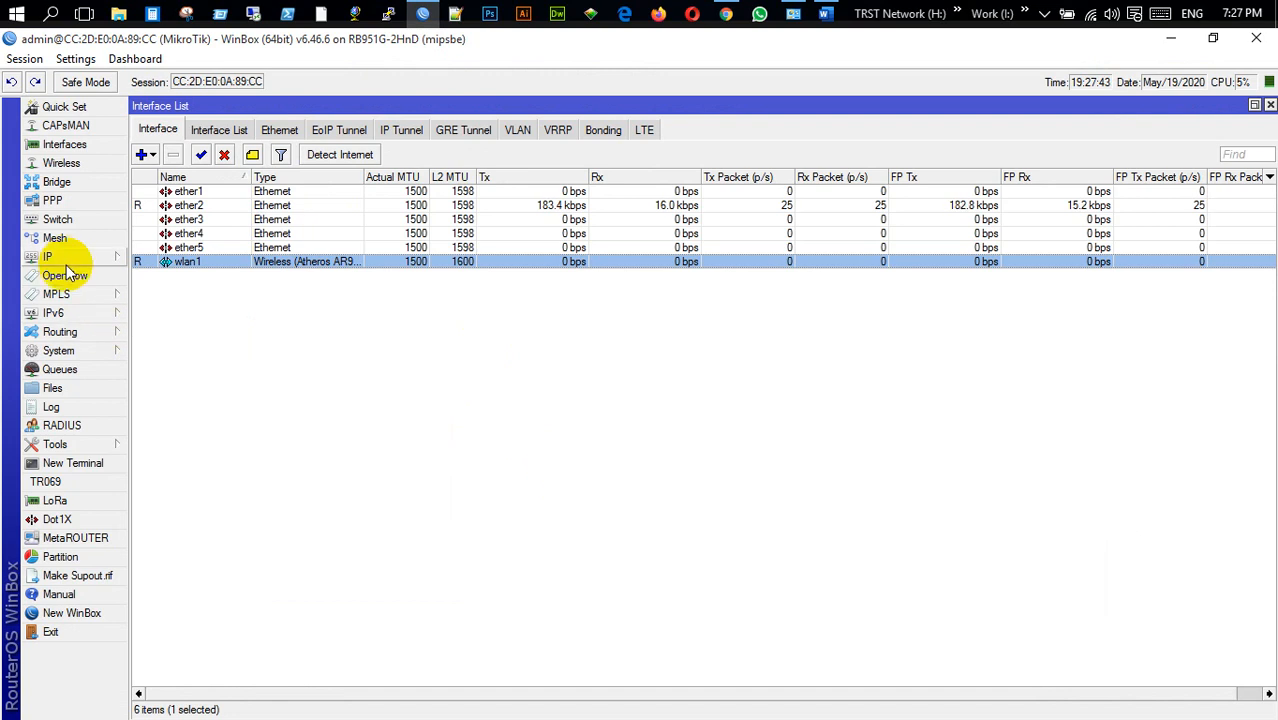
Open the queue list and start a new simple queue named Package 1-Day with target 172.16.0.0/24.
click(105, 373)
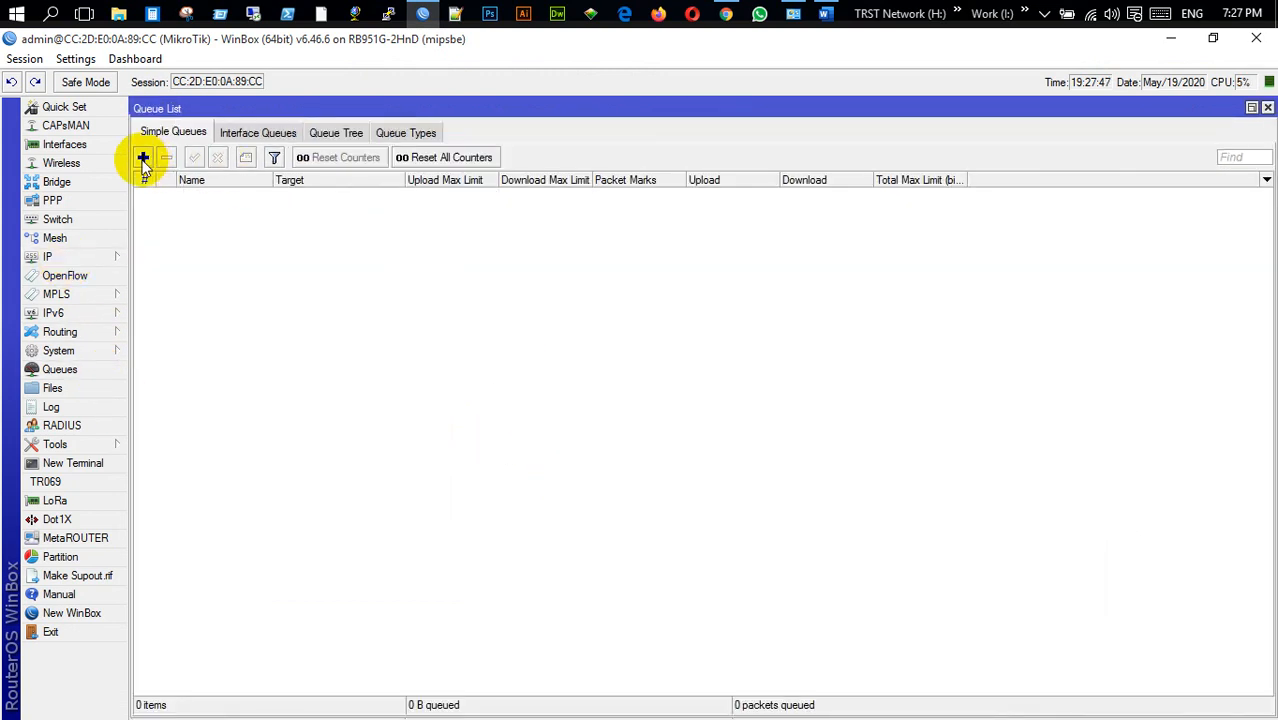
click(143, 160)
drag(567, 111, 451, 150)
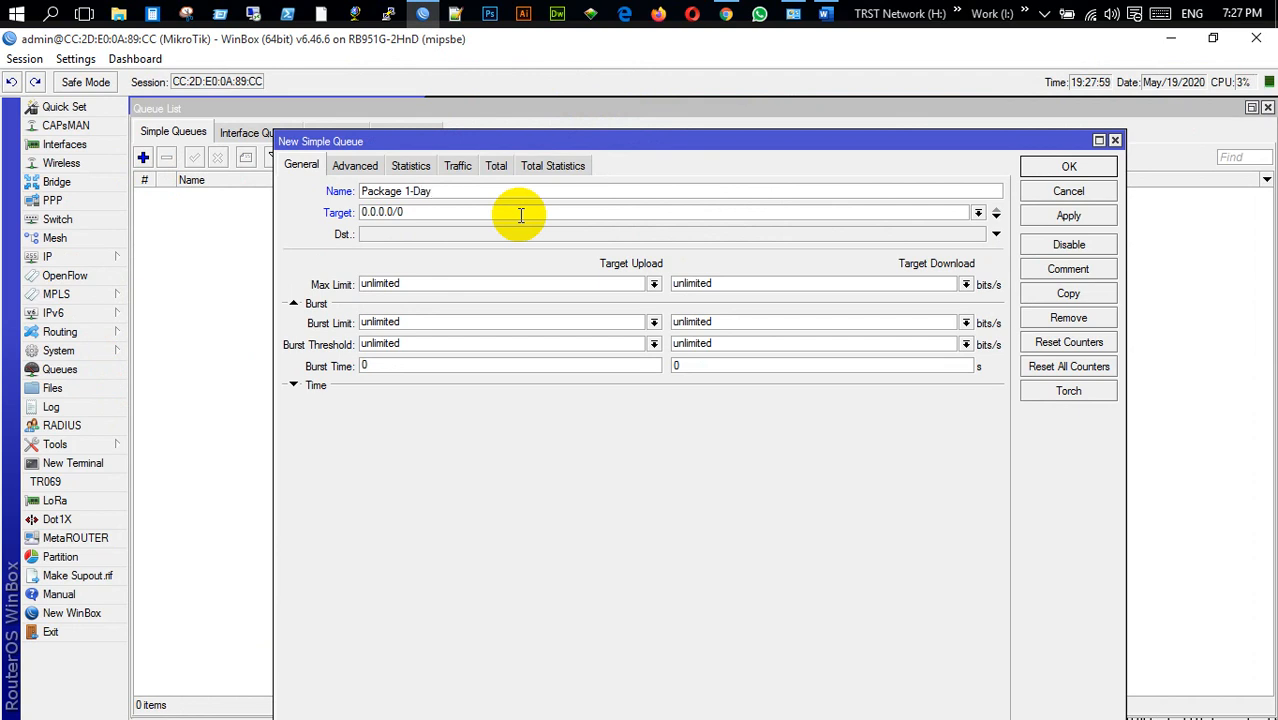
double_click(520, 215)
Set the Package 1-Day queue's upload and download max limits to 2M, keep a single target, and apply it.
click(653, 285)
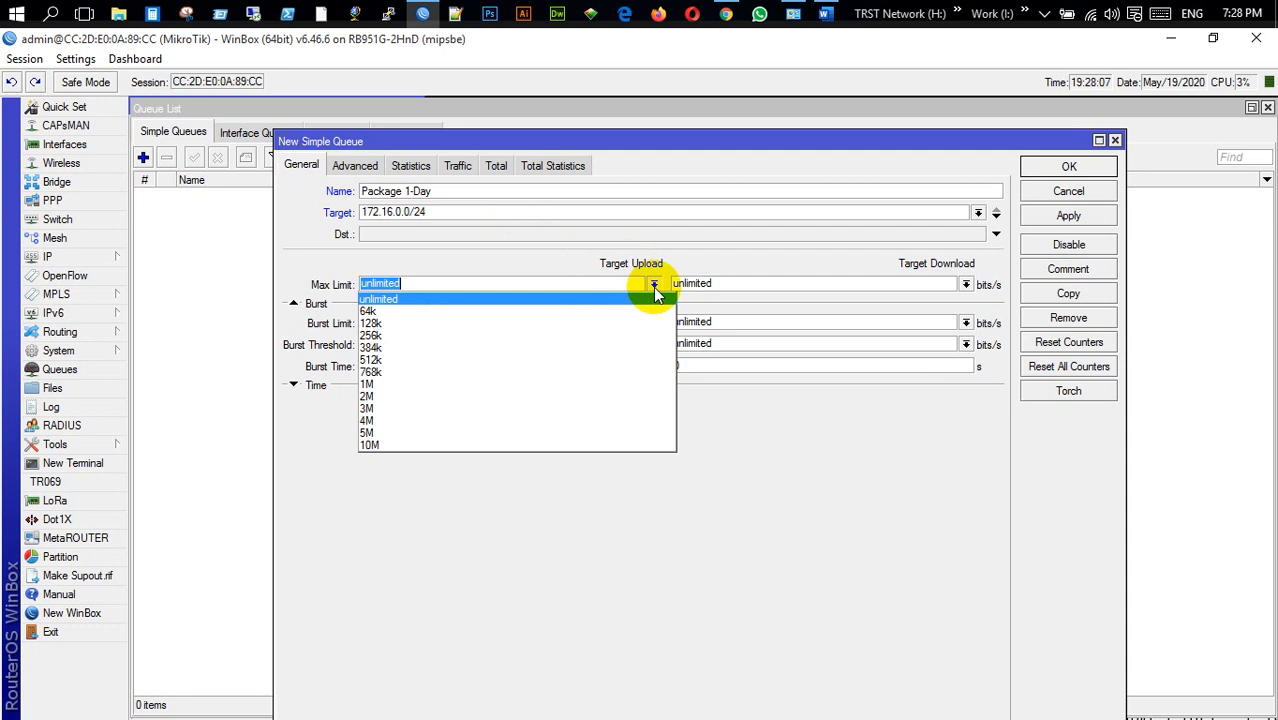
click(478, 394)
click(965, 284)
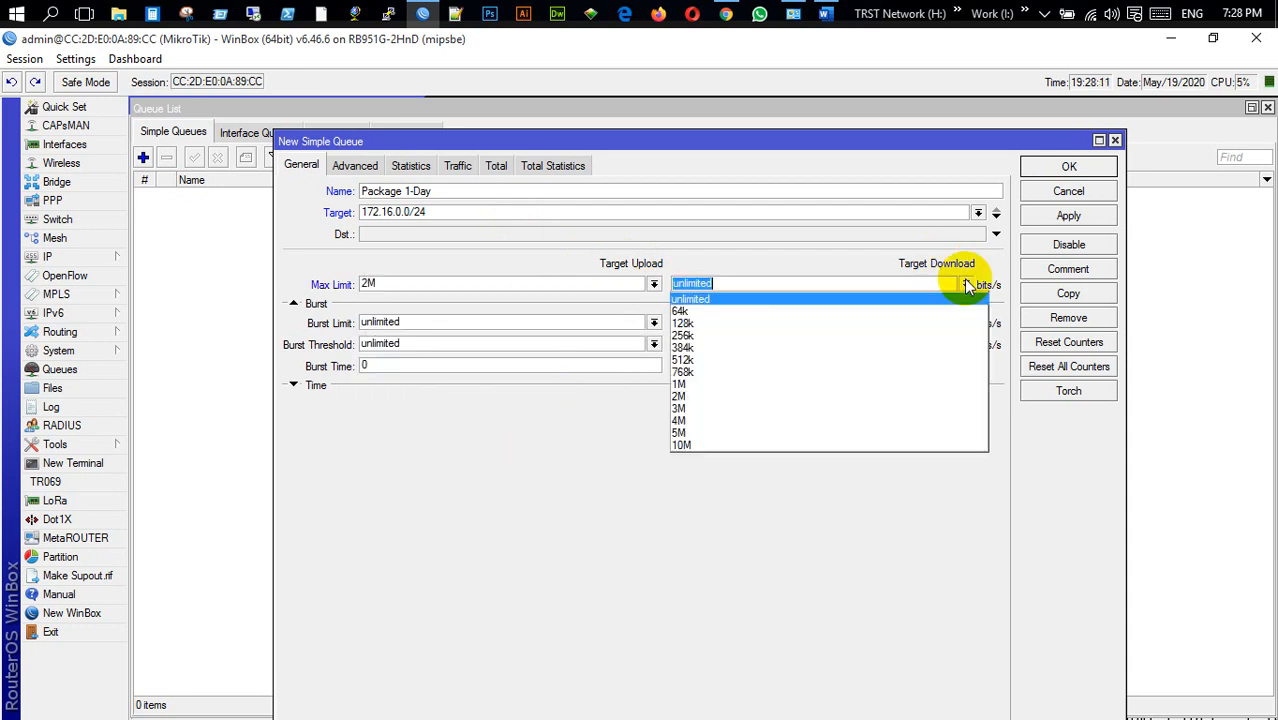
click(772, 393)
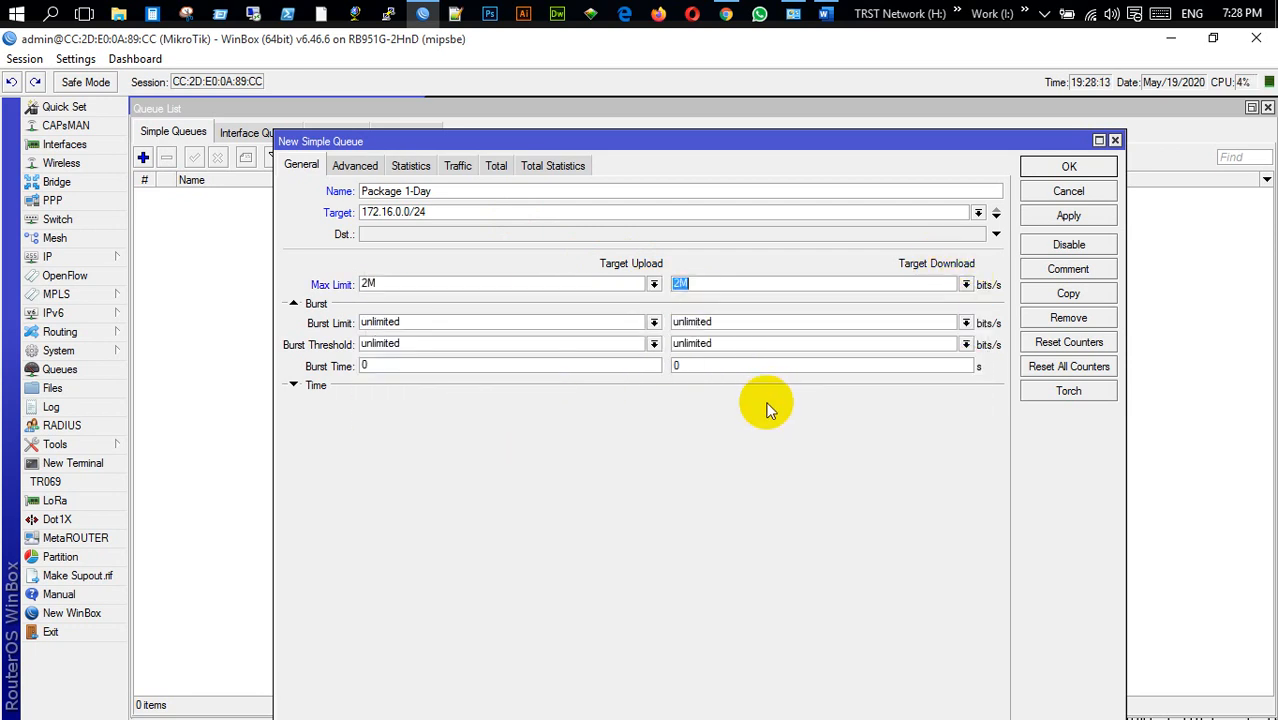
click(996, 216)
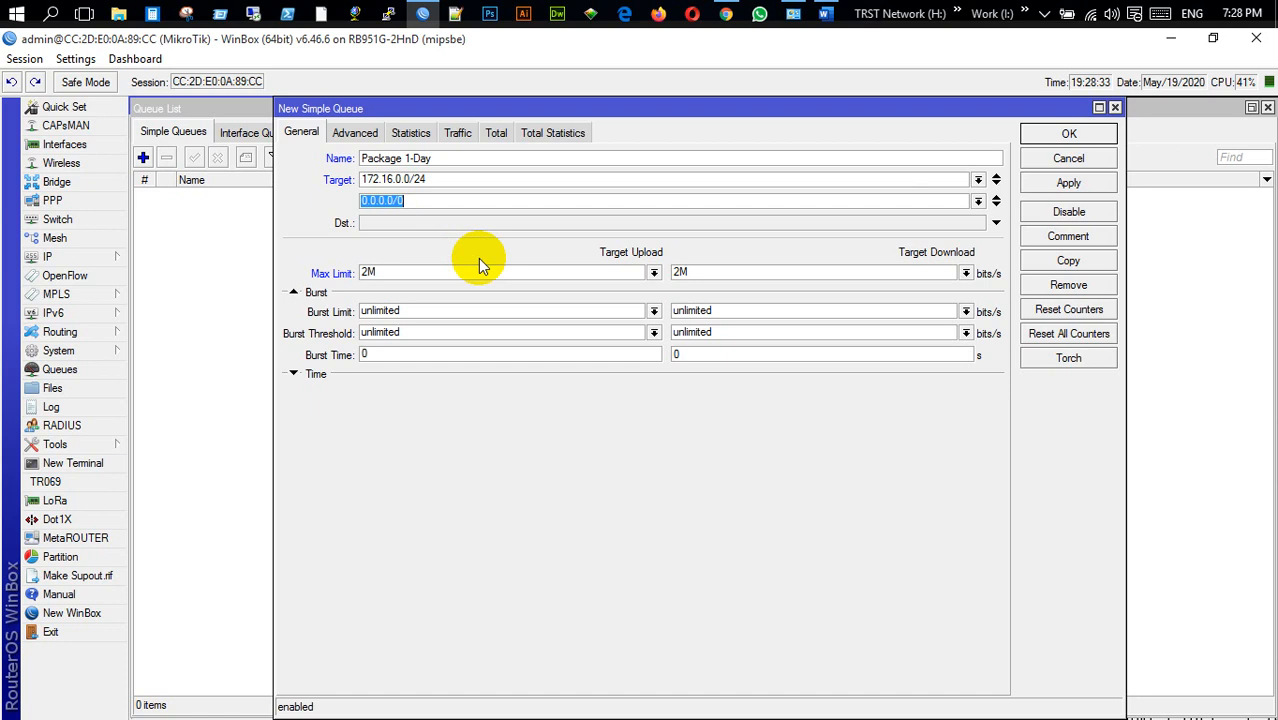
click(997, 197)
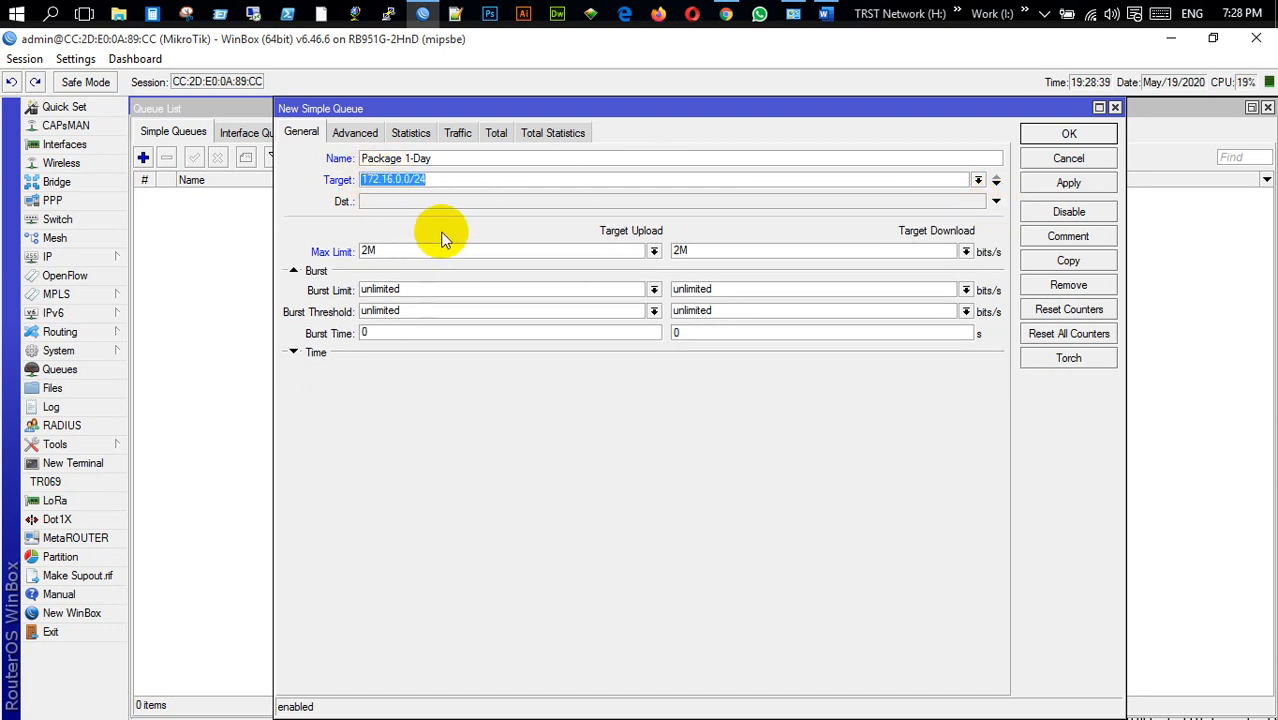
click(1066, 186)
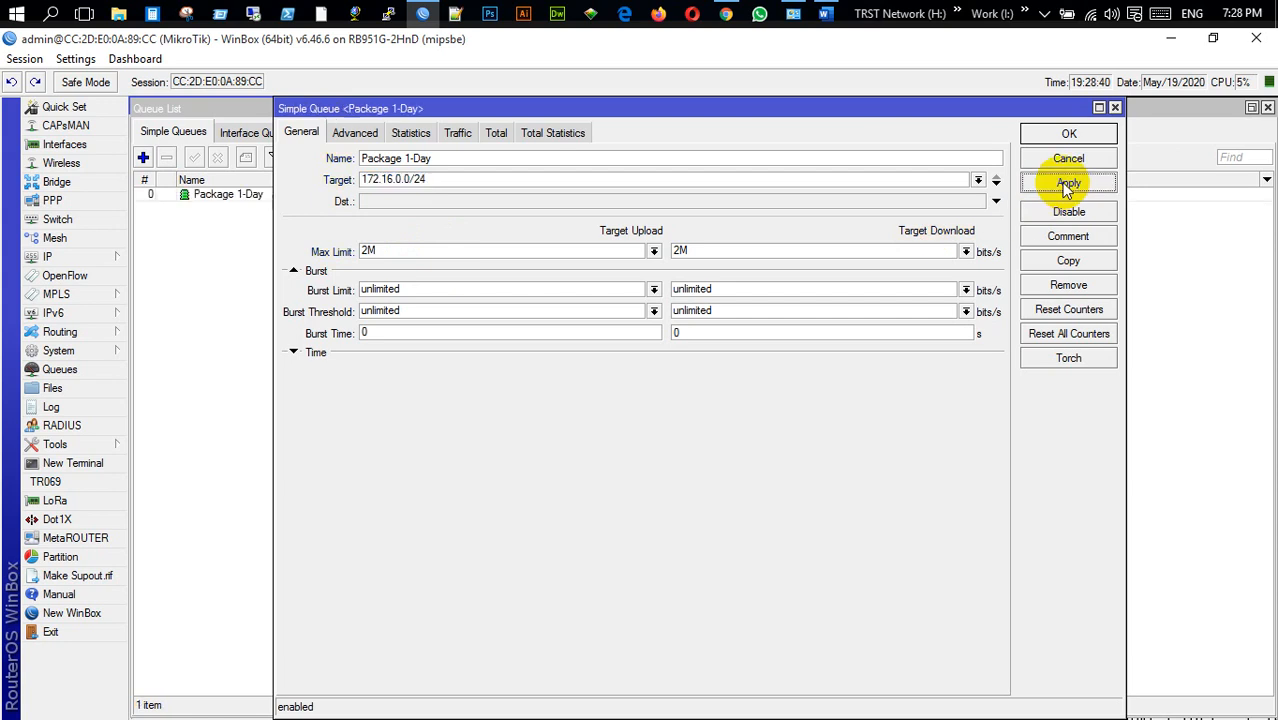
Copy the Package 1-Day queue and set the copy's target to 172.17.0.0/24 and both max limits to 3M.
click(1070, 262)
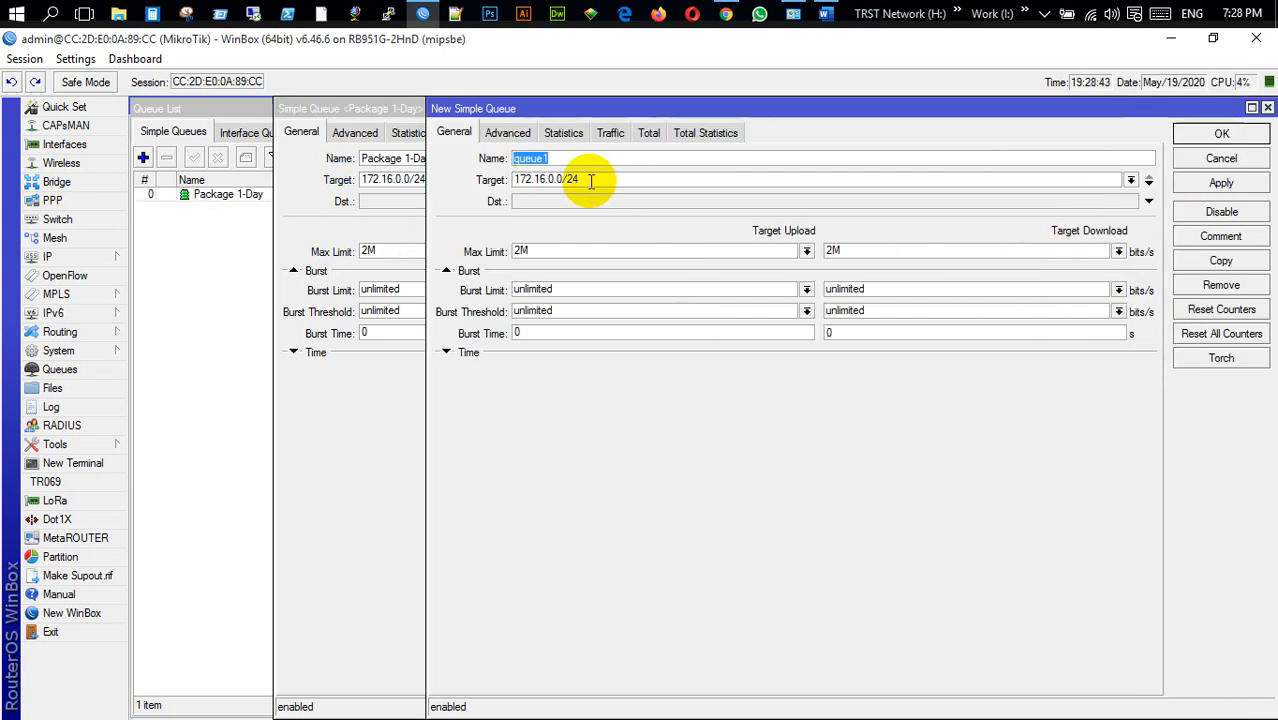
click(550, 177)
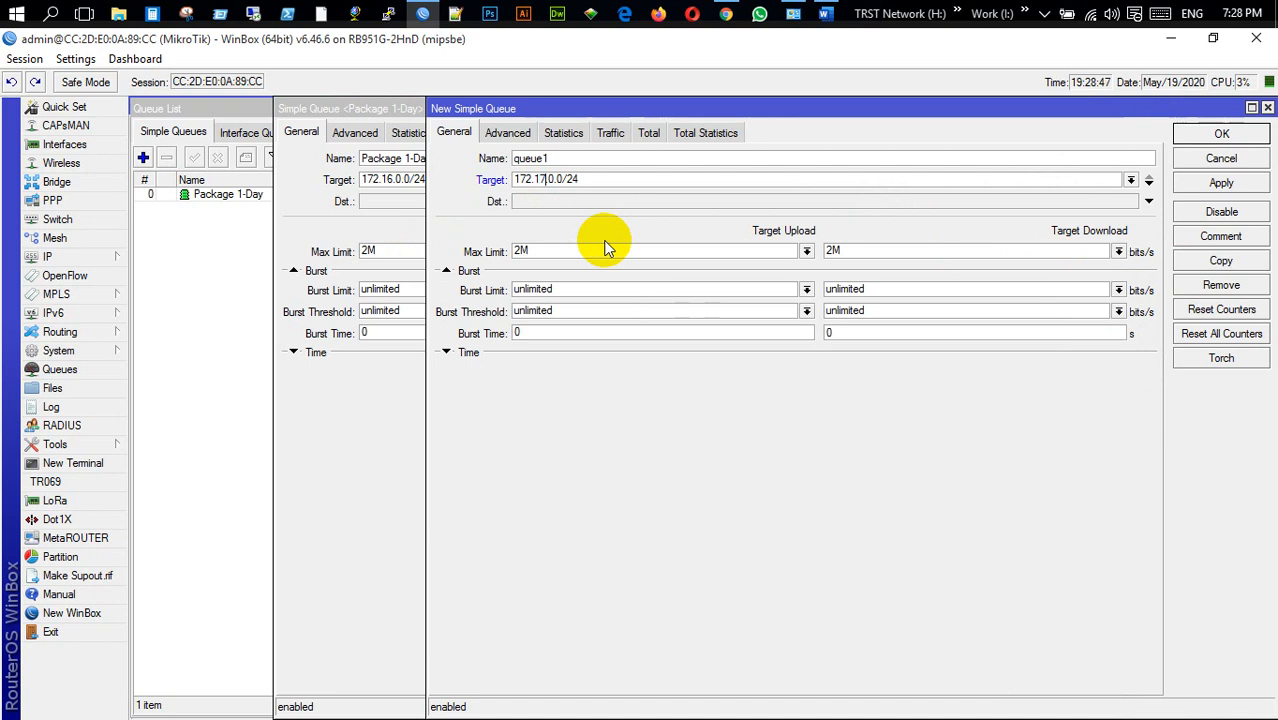
double_click(545, 250)
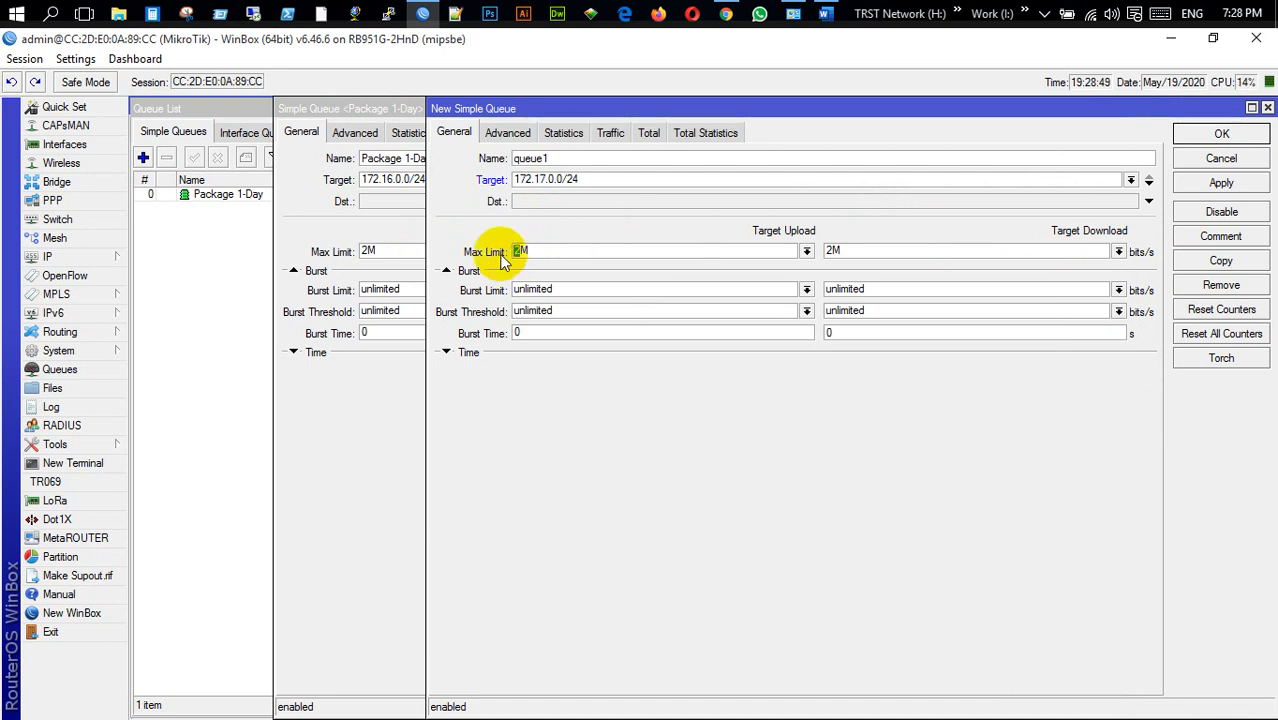
click(822, 253)
key(BackSpace)
text(3)
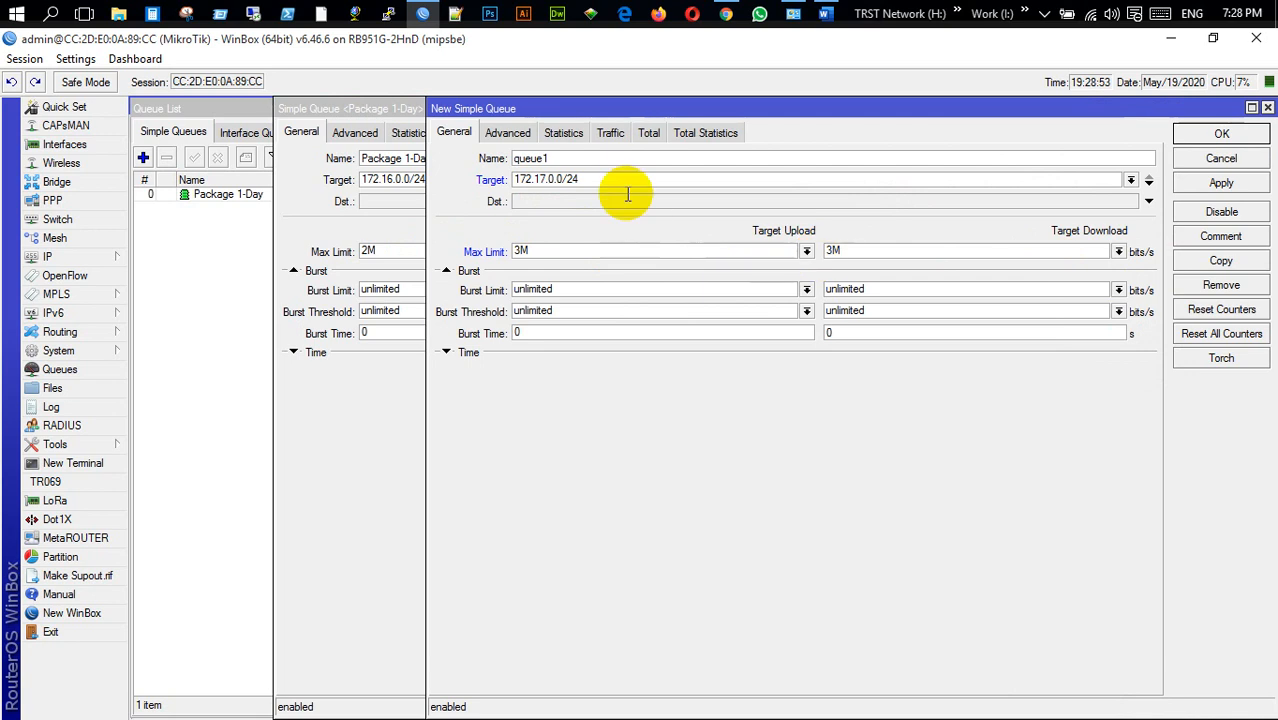
Name the copied queue Package 2-Day, apply it and close both queue windows.
click(485, 160)
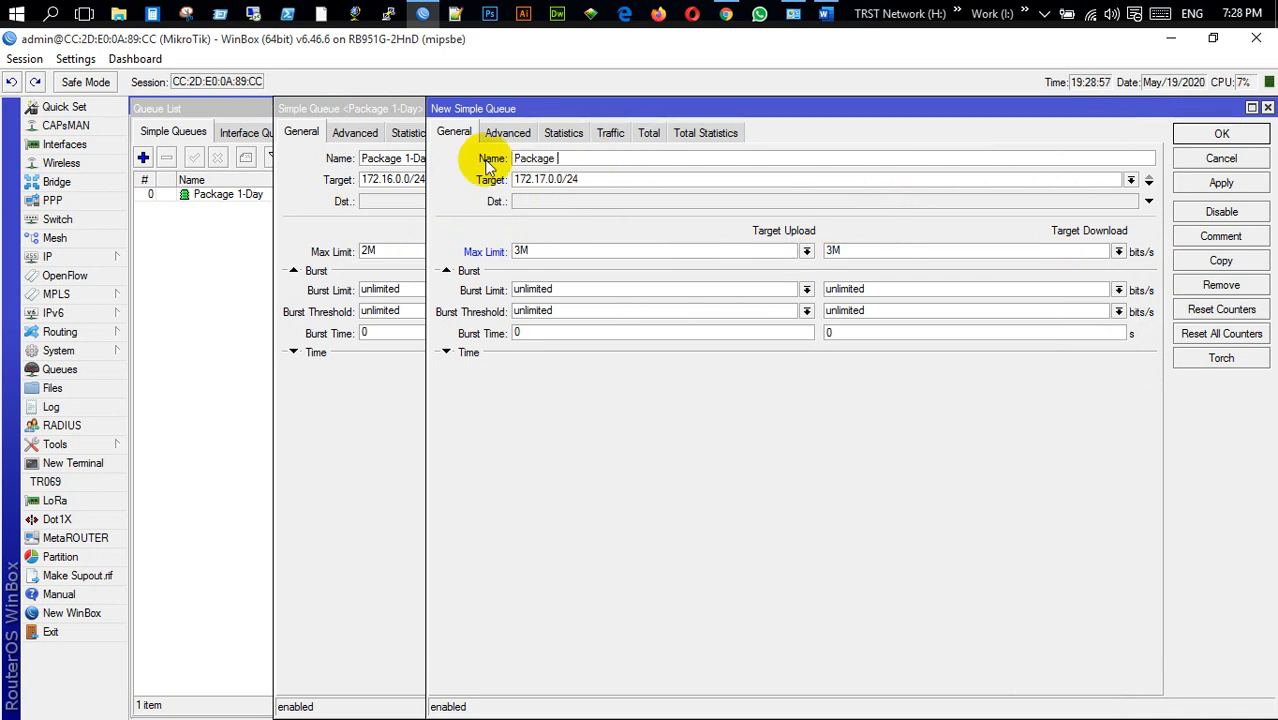
text(Package 2-Da)
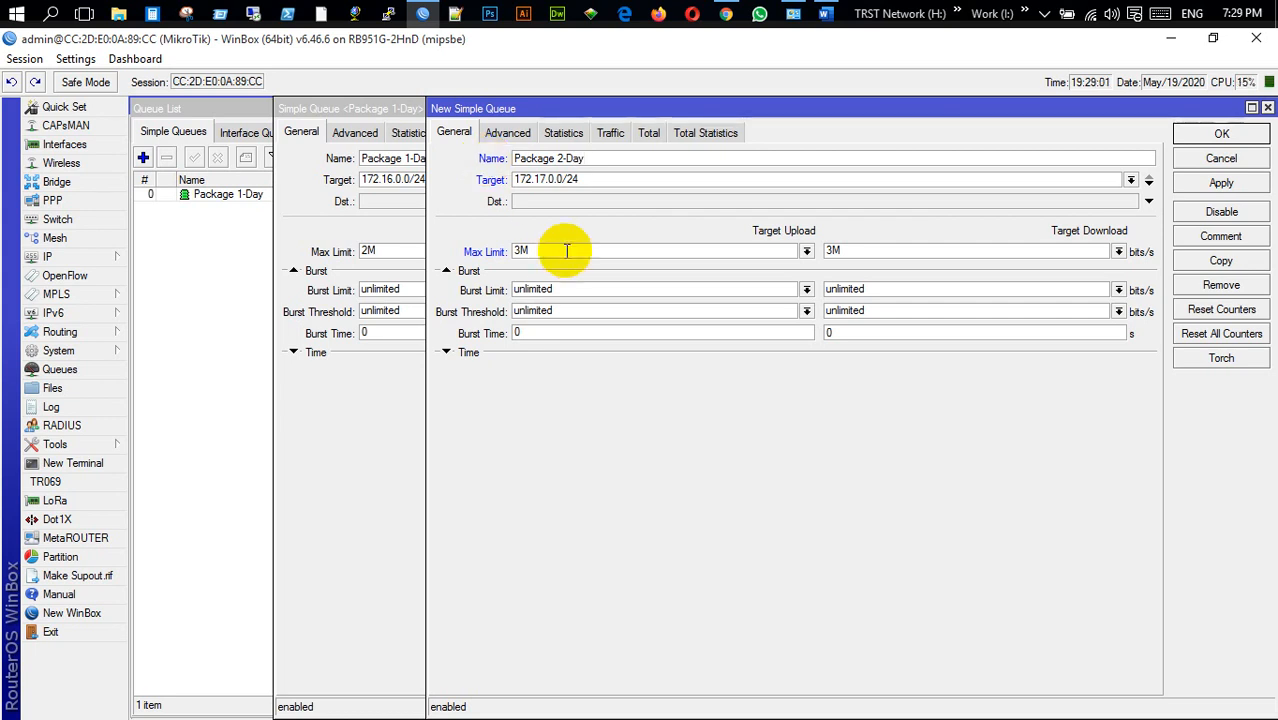
text(y)
click(1221, 182)
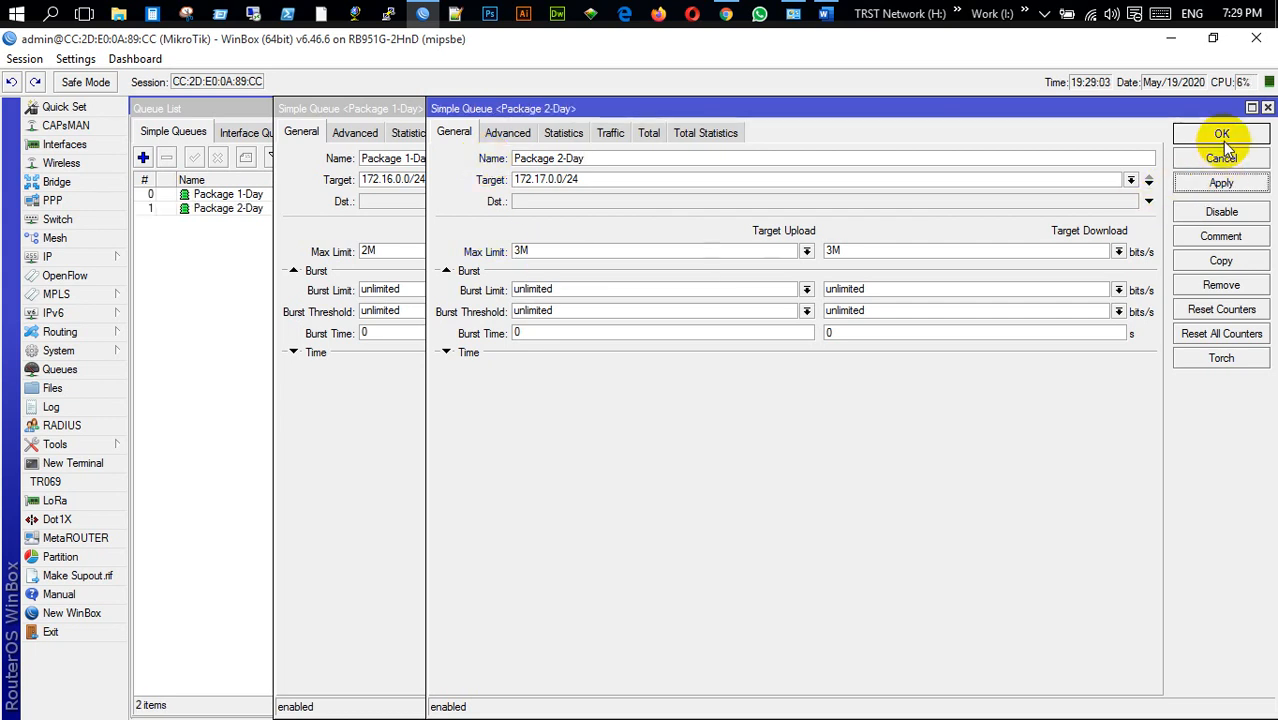
click(1221, 134)
click(1070, 137)
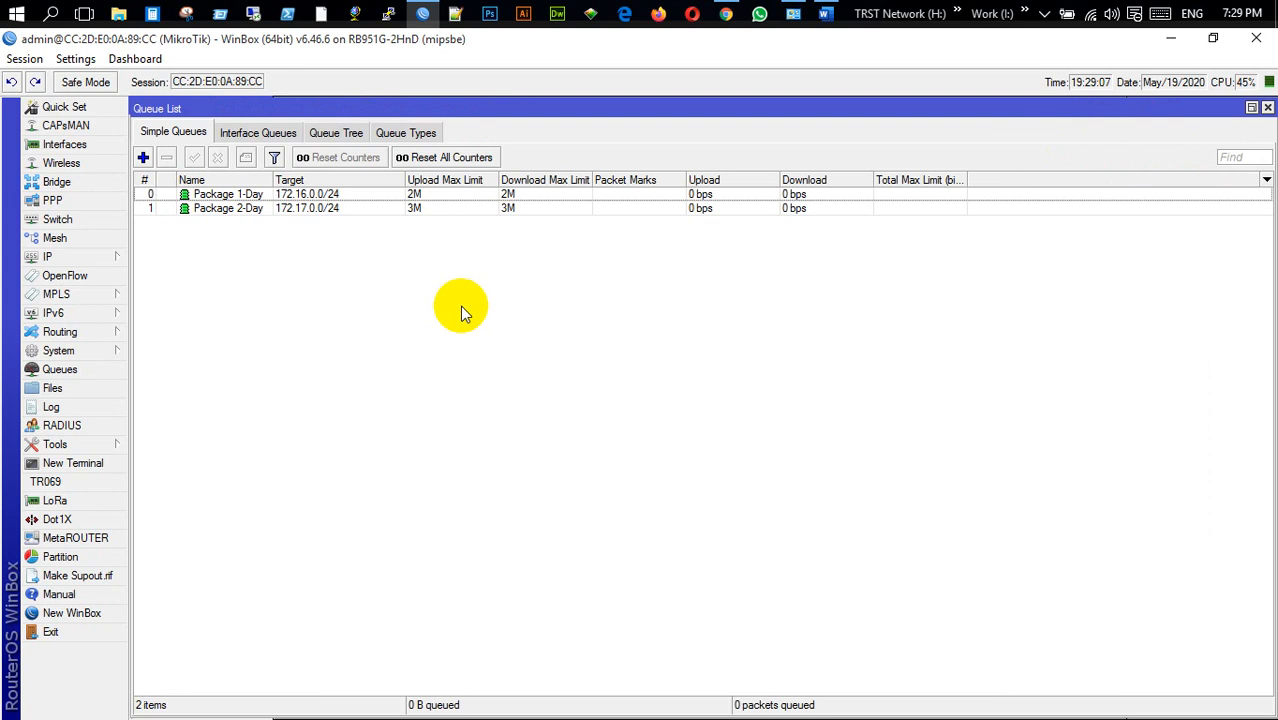
Widen the queue list's Name column and start a new simple queue named Package 1-Night.
drag(268, 180, 277, 166)
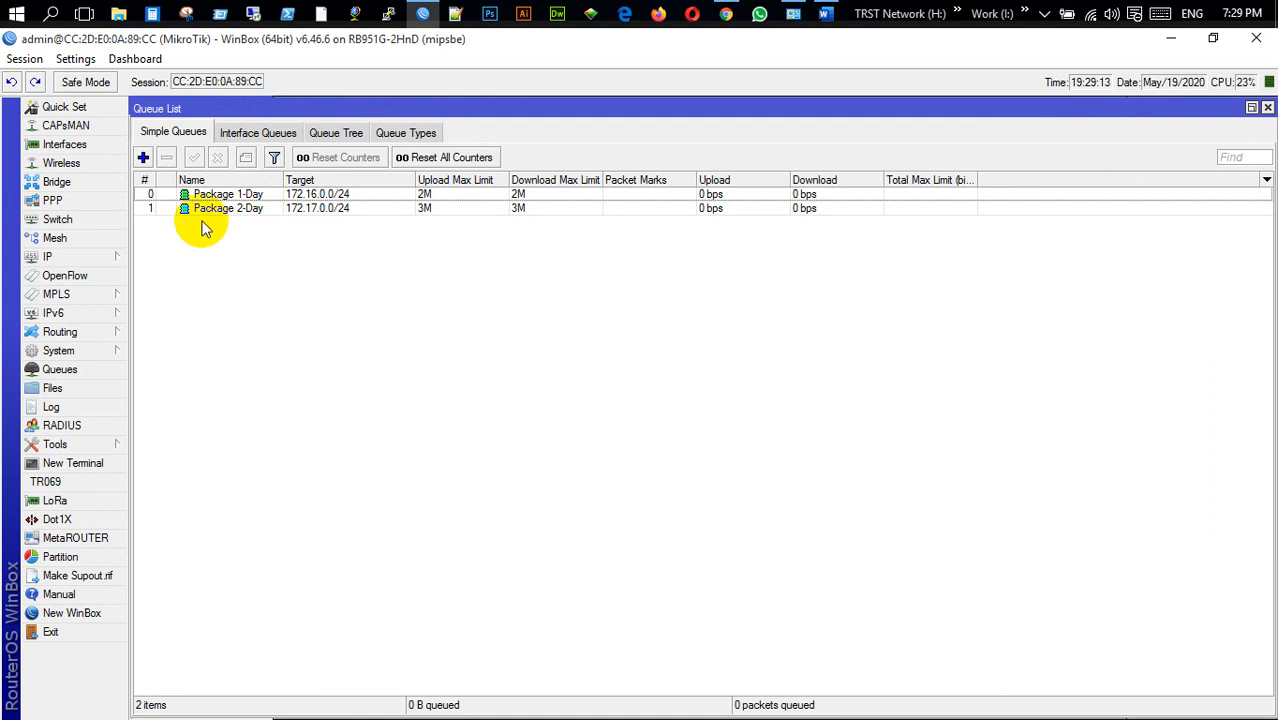
click(320, 196)
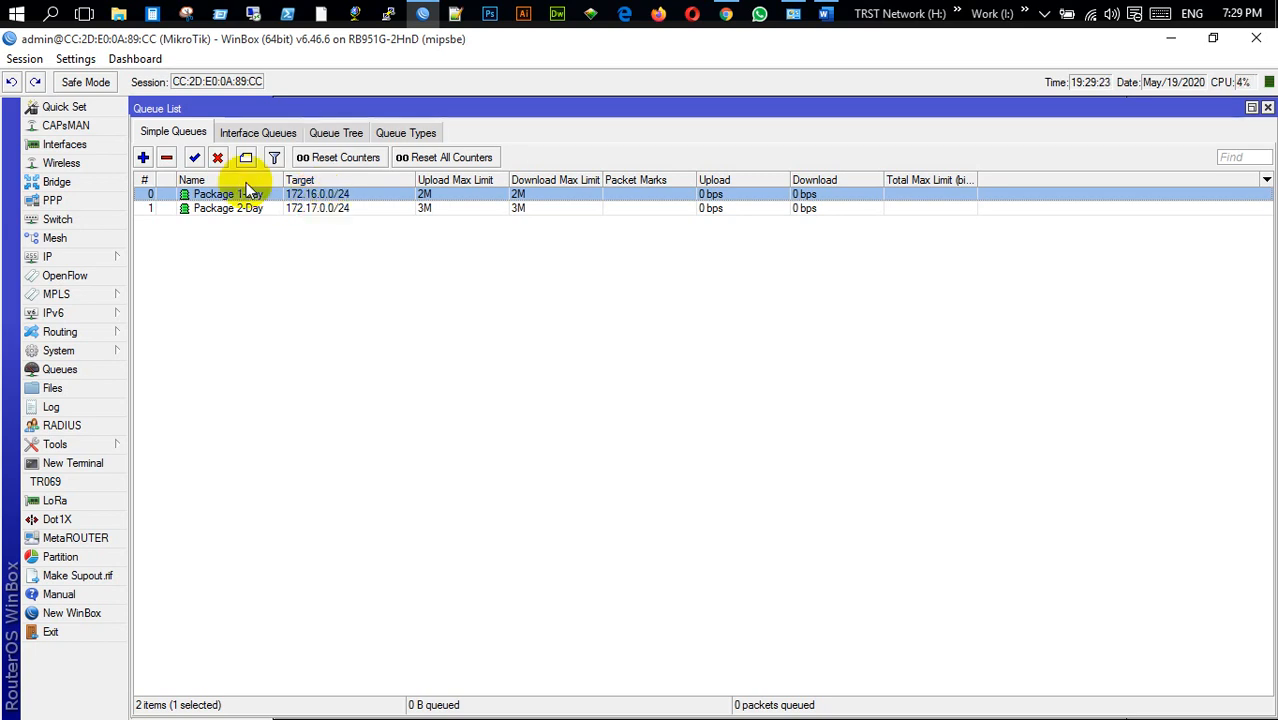
click(143, 158)
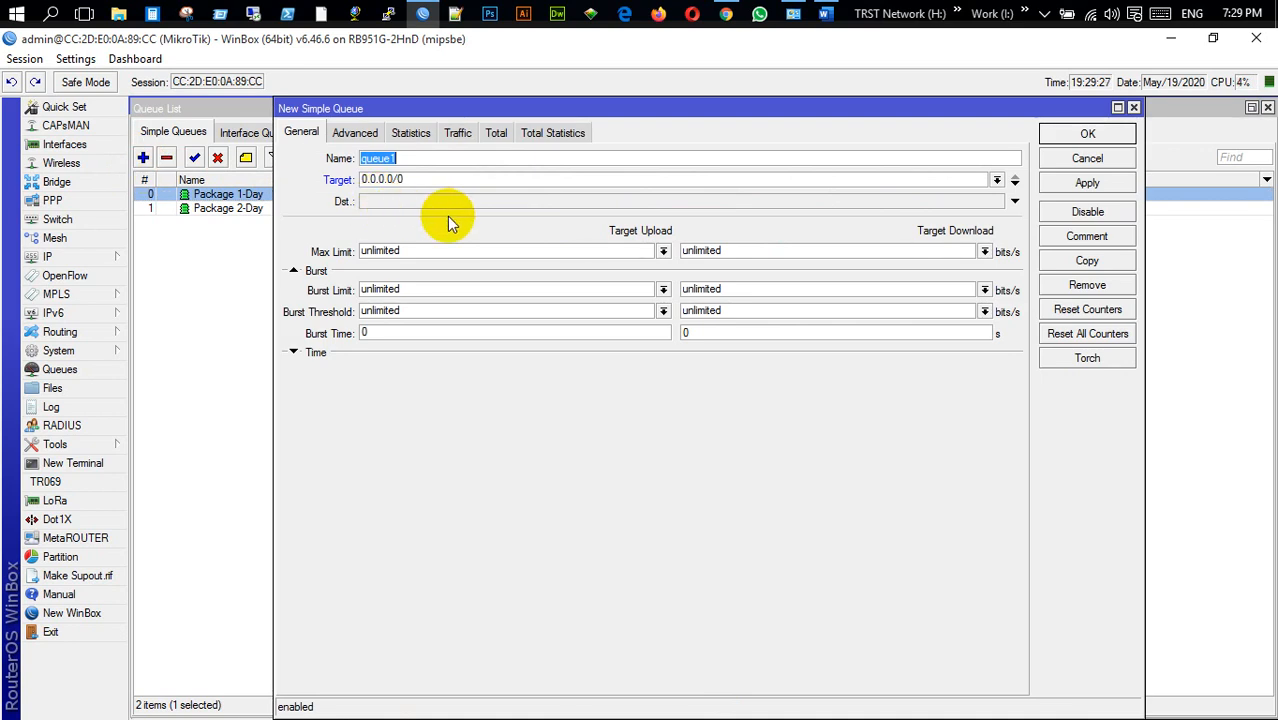
text(package 1-N)
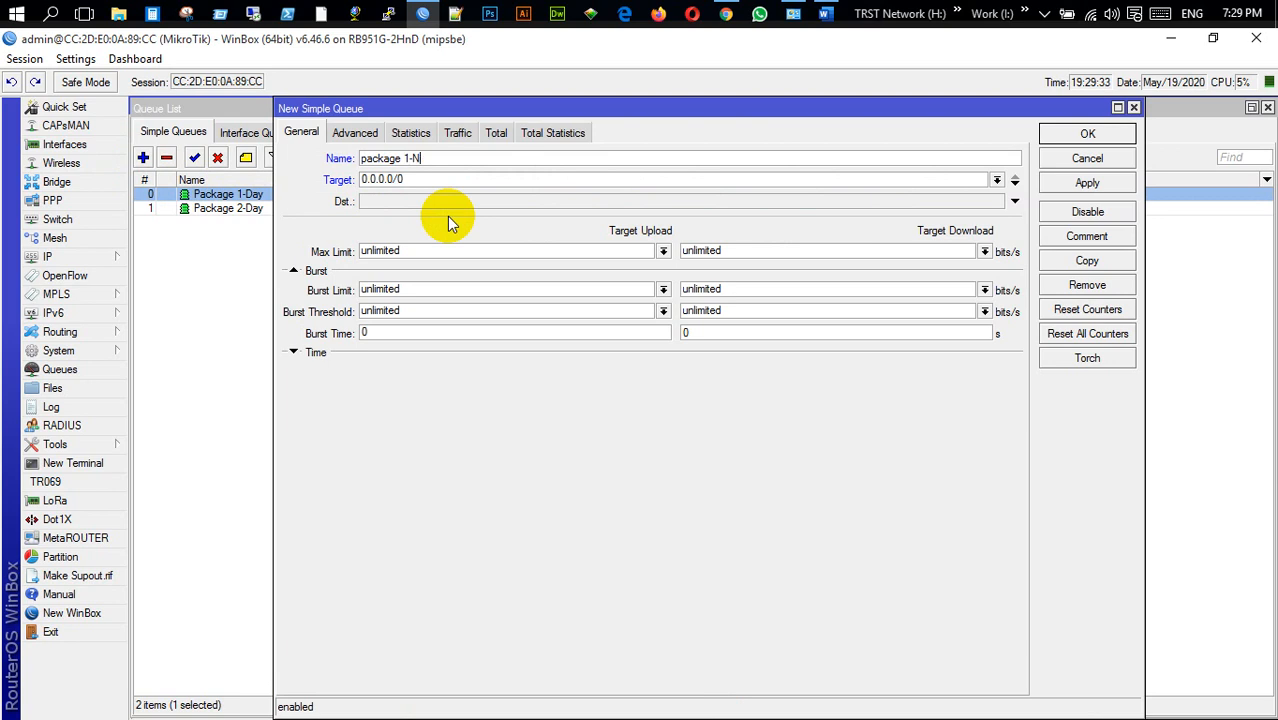
text(ight)
key(Home)
key(shift+Right)
text(P)
Set the Package 1-Night queue's target to 172.16.0.0/24.
key(Tab)
text(17)
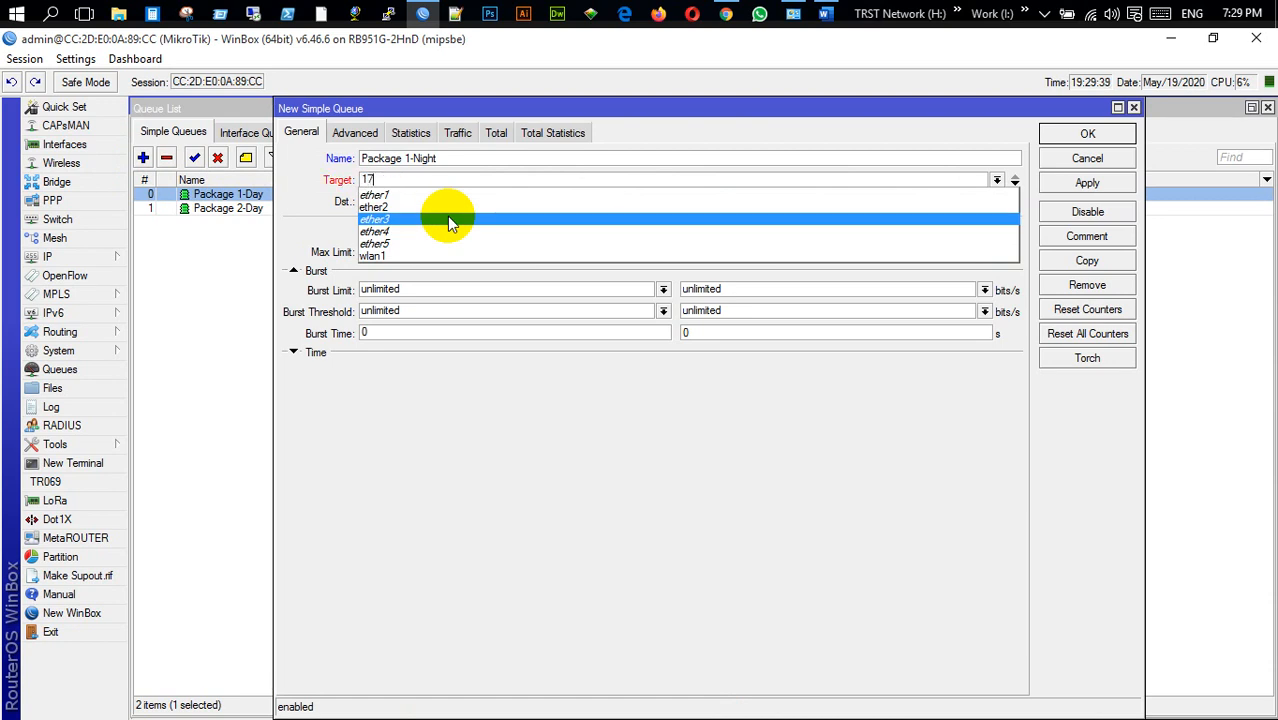
text(2.16)
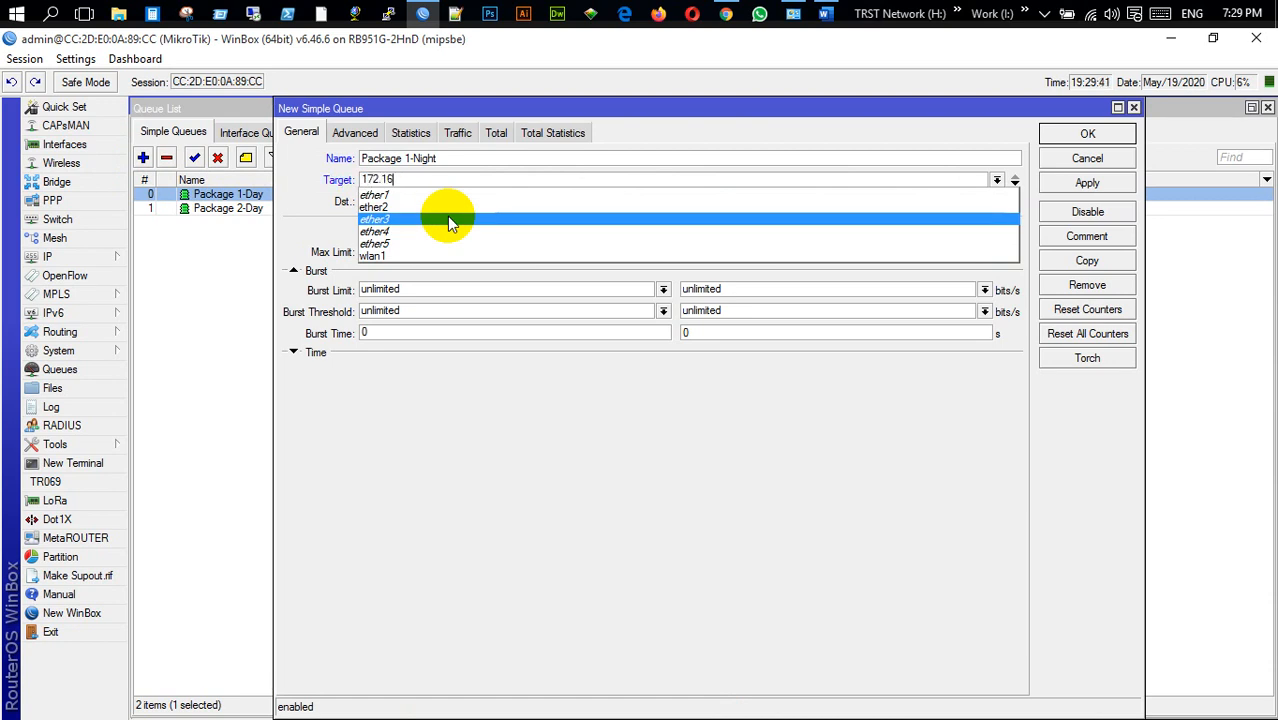
text(.0.0/24)
click(305, 250)
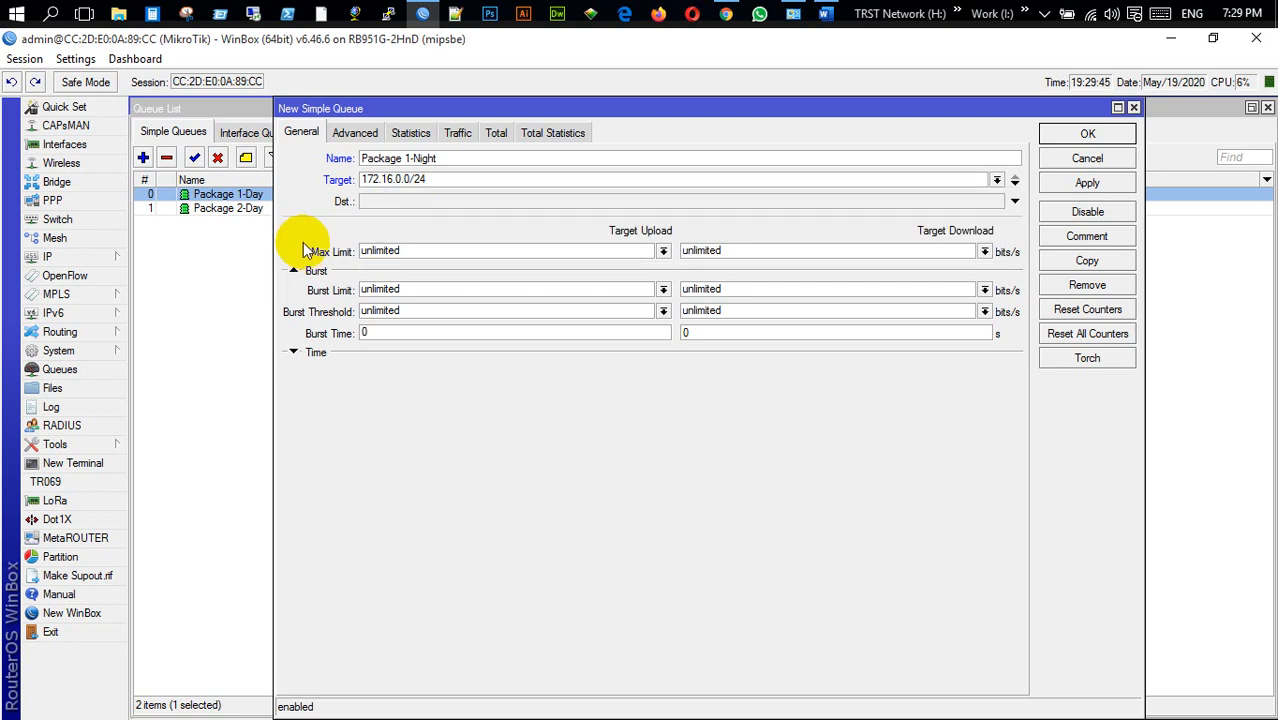
Set the Package 1-Night queue's upload and download max limits to 4M and apply it.
click(663, 251)
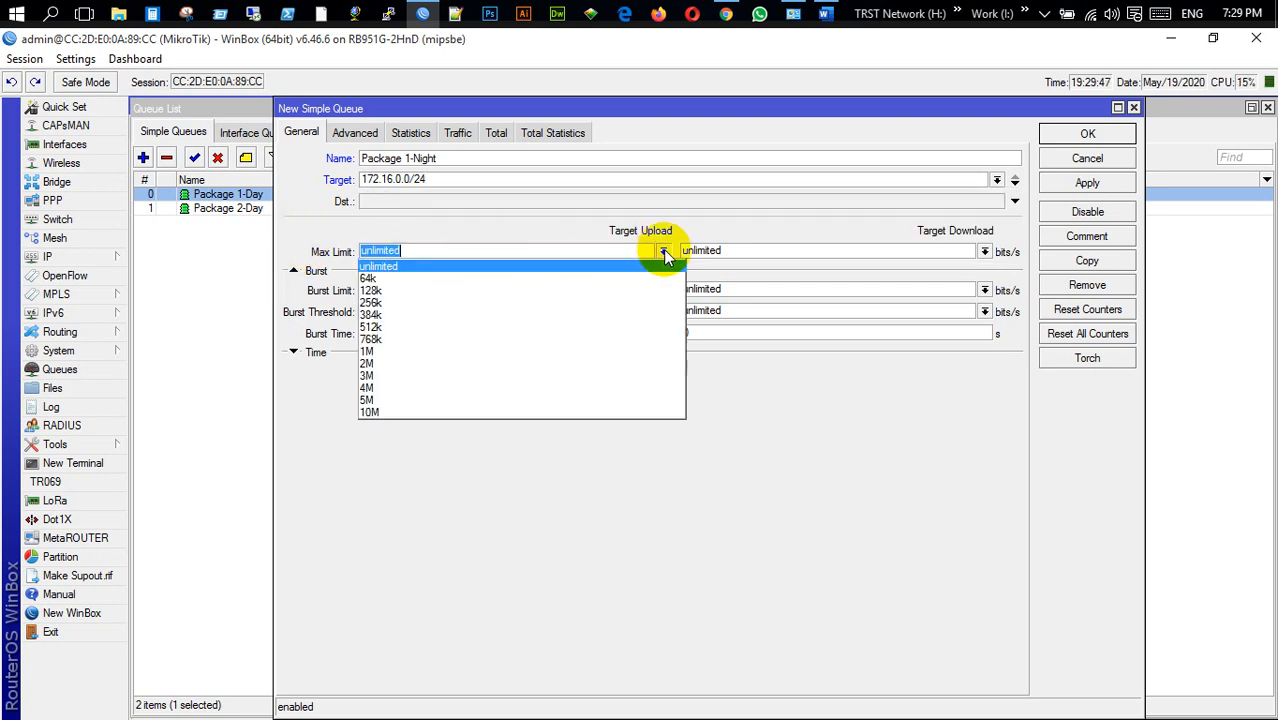
click(418, 386)
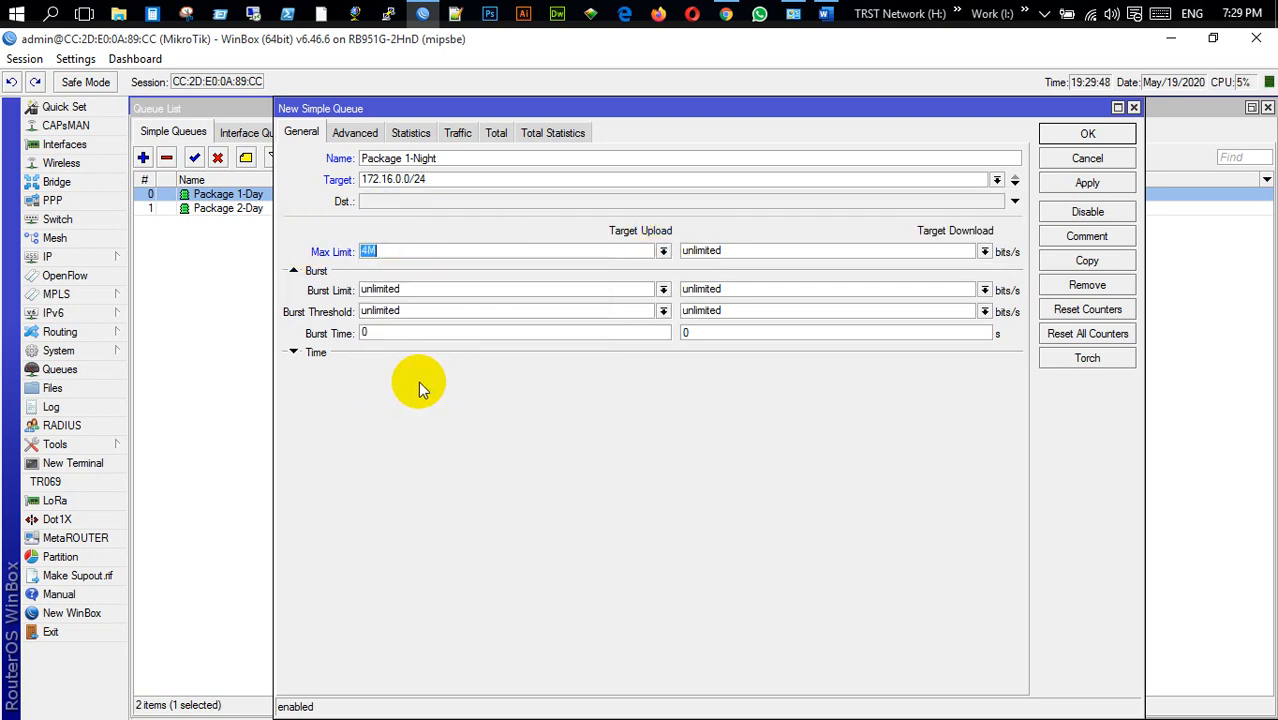
click(983, 252)
click(703, 382)
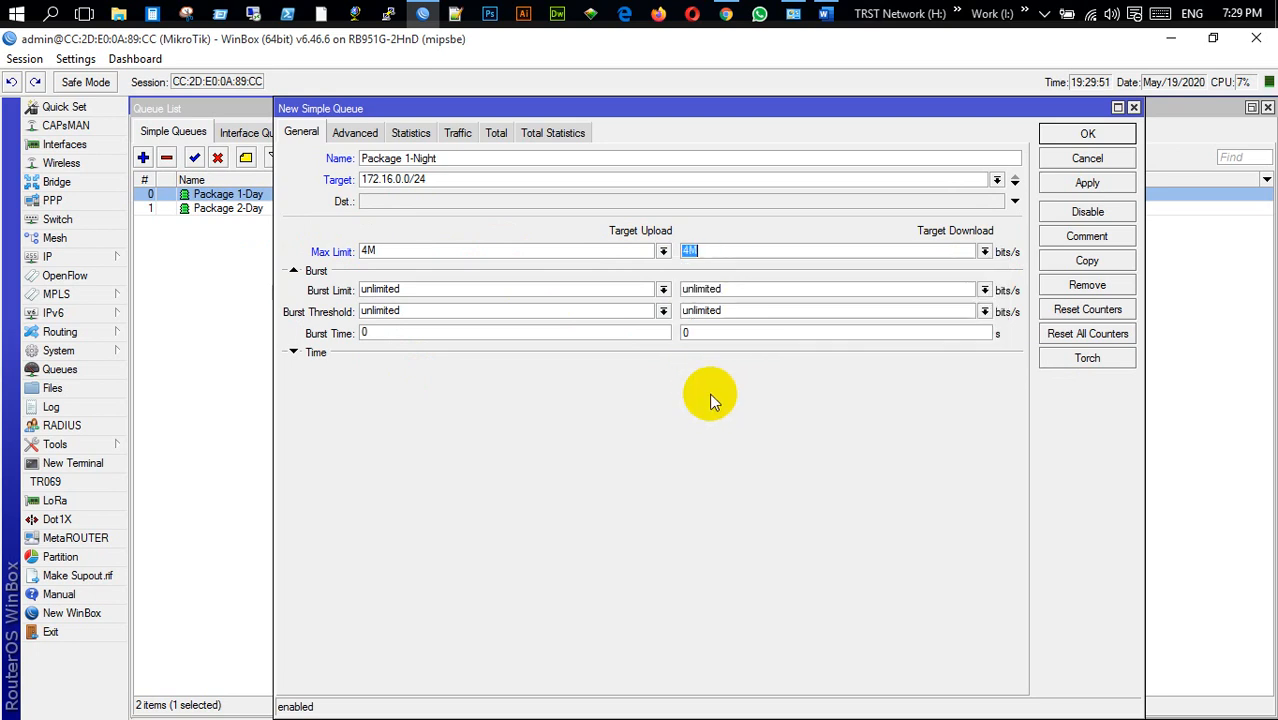
click(1078, 186)
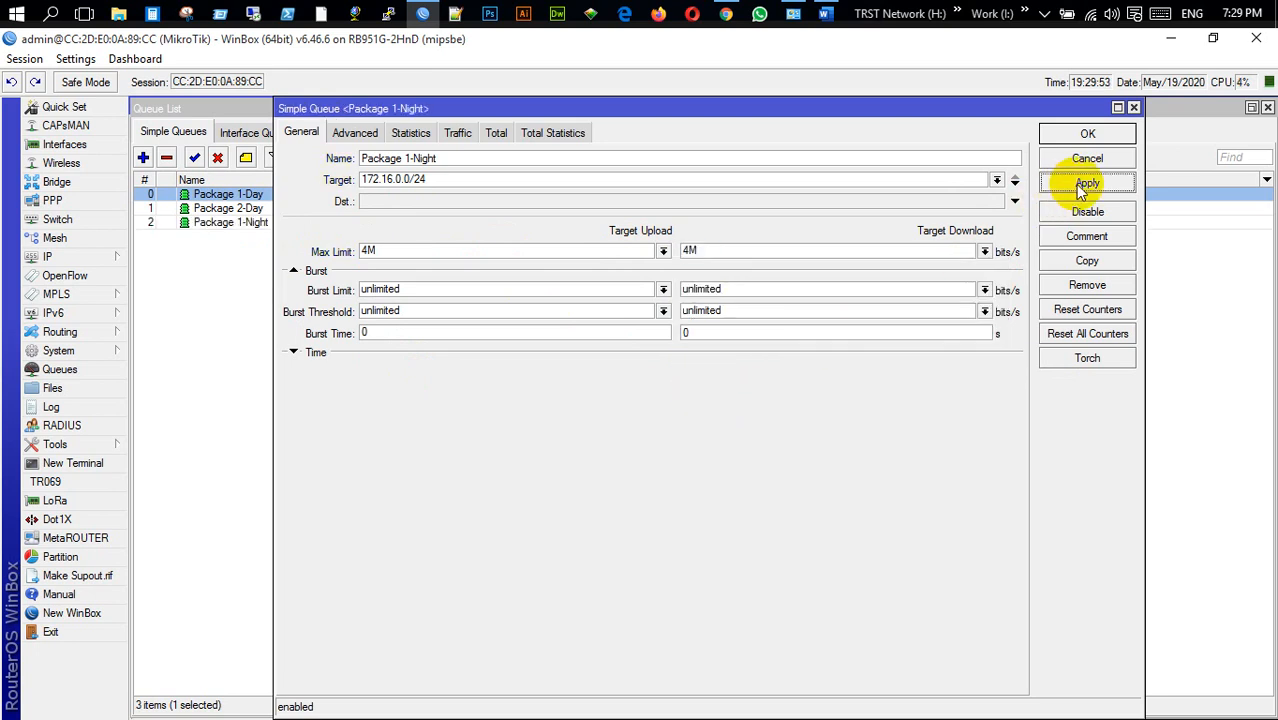
Copy the Package 1-Night queue as Package 2-Night and set the copy's target to 172.17.0.0/24.
click(1087, 260)
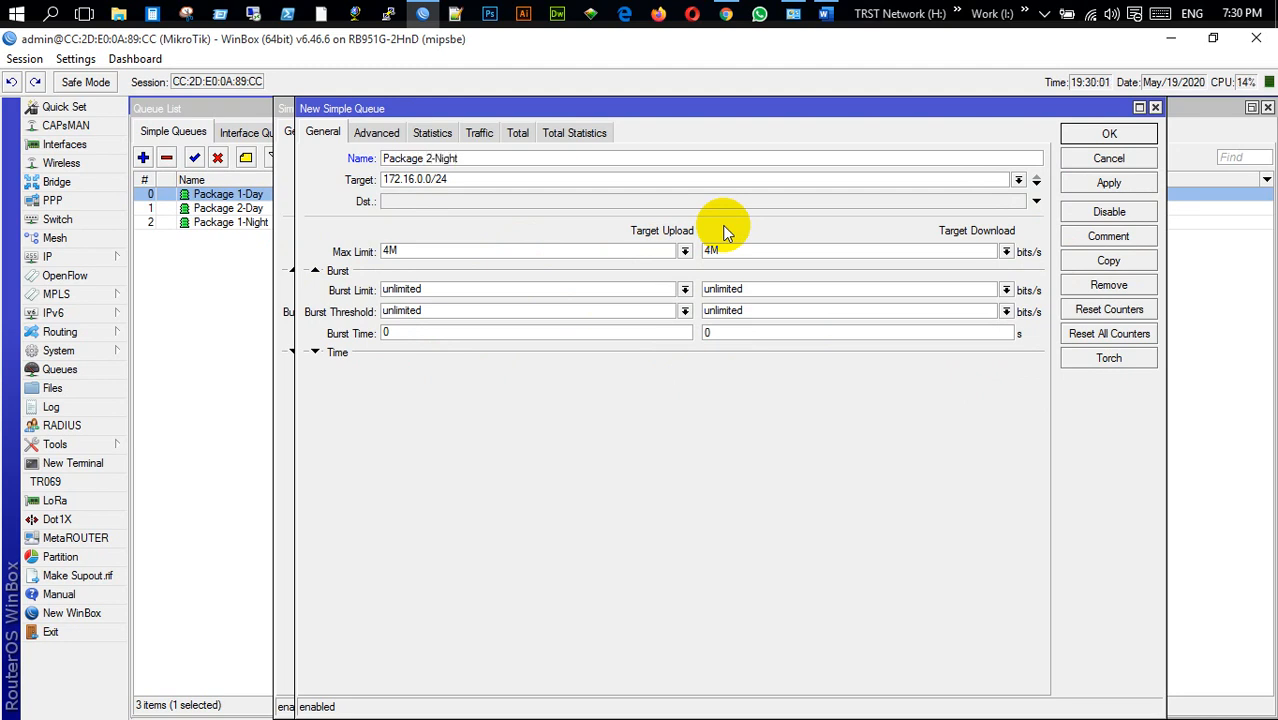
click(409, 179)
text(7)
Set the Package 2-Night queue's upload and download max limits to 6M, then save it and close both queue windows.
click(684, 251)
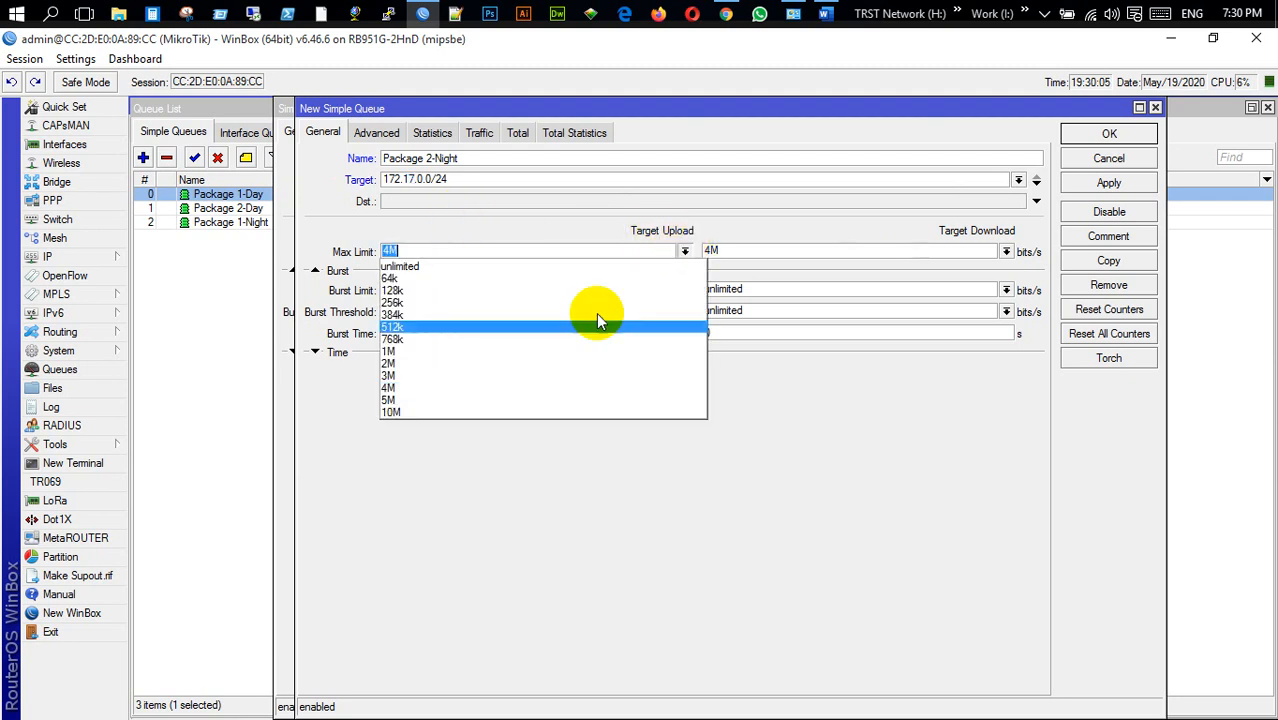
click(392, 250)
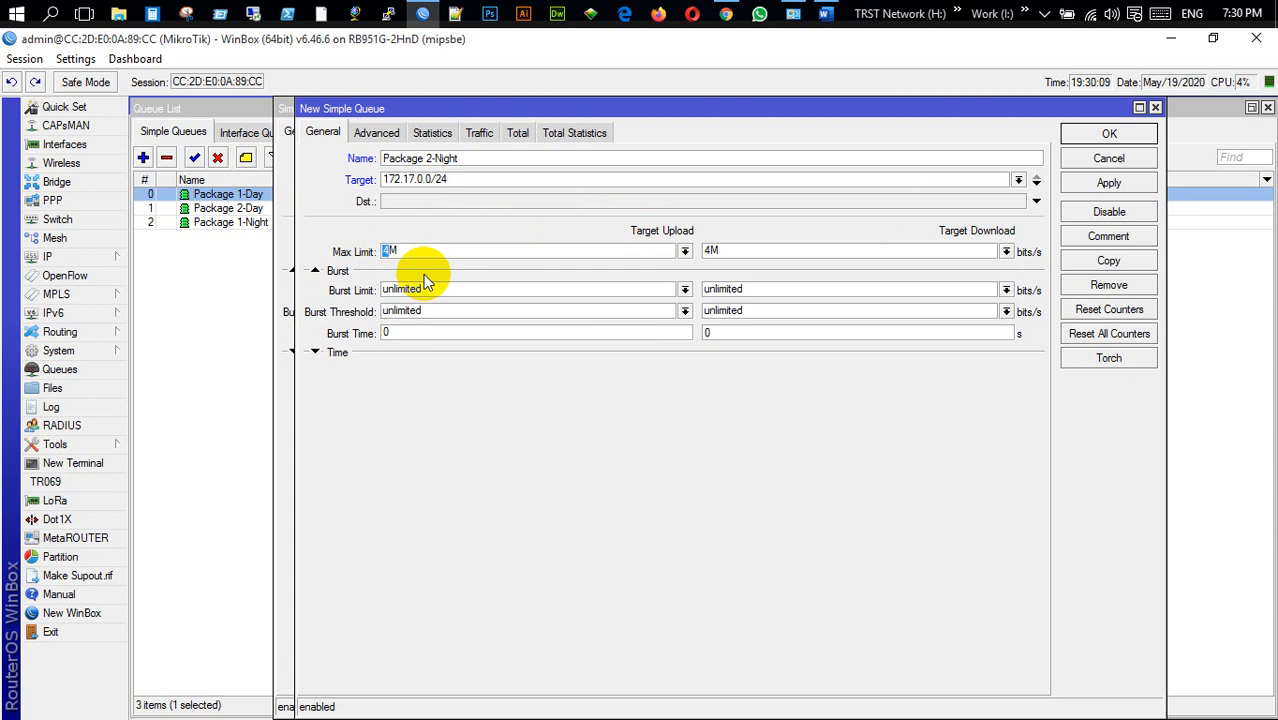
text(6)
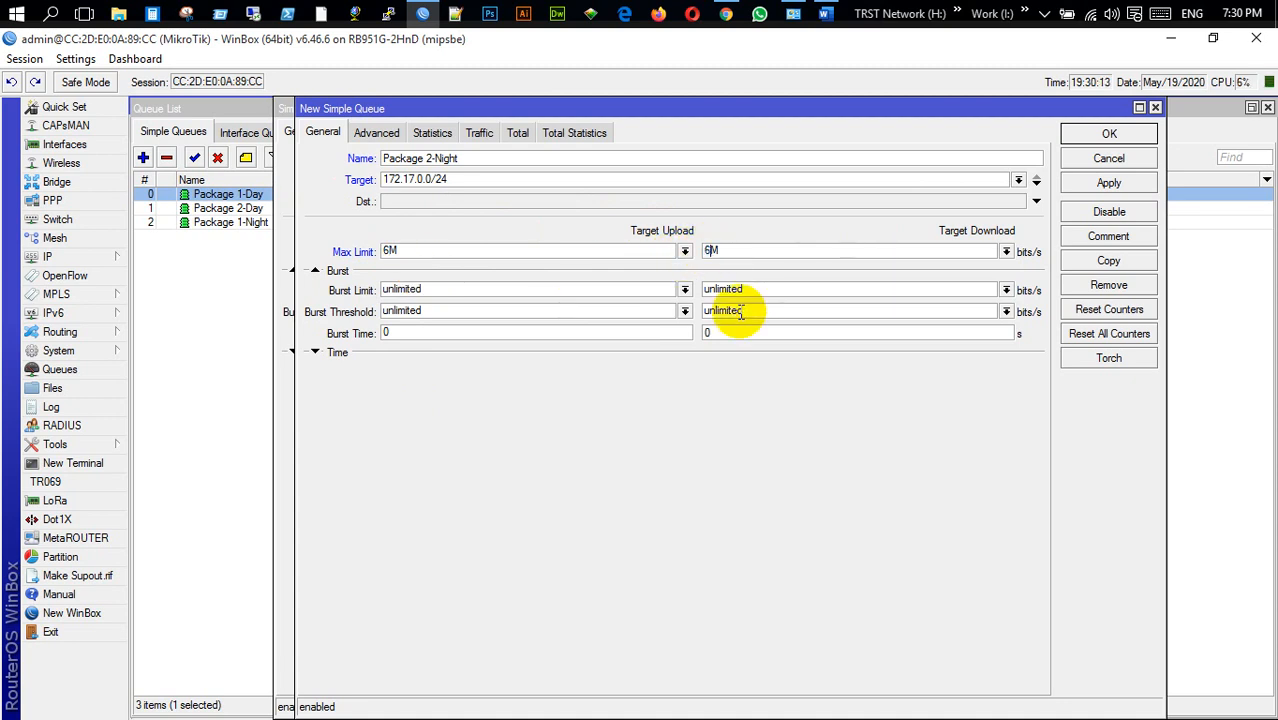
key(Return)
key(Return)
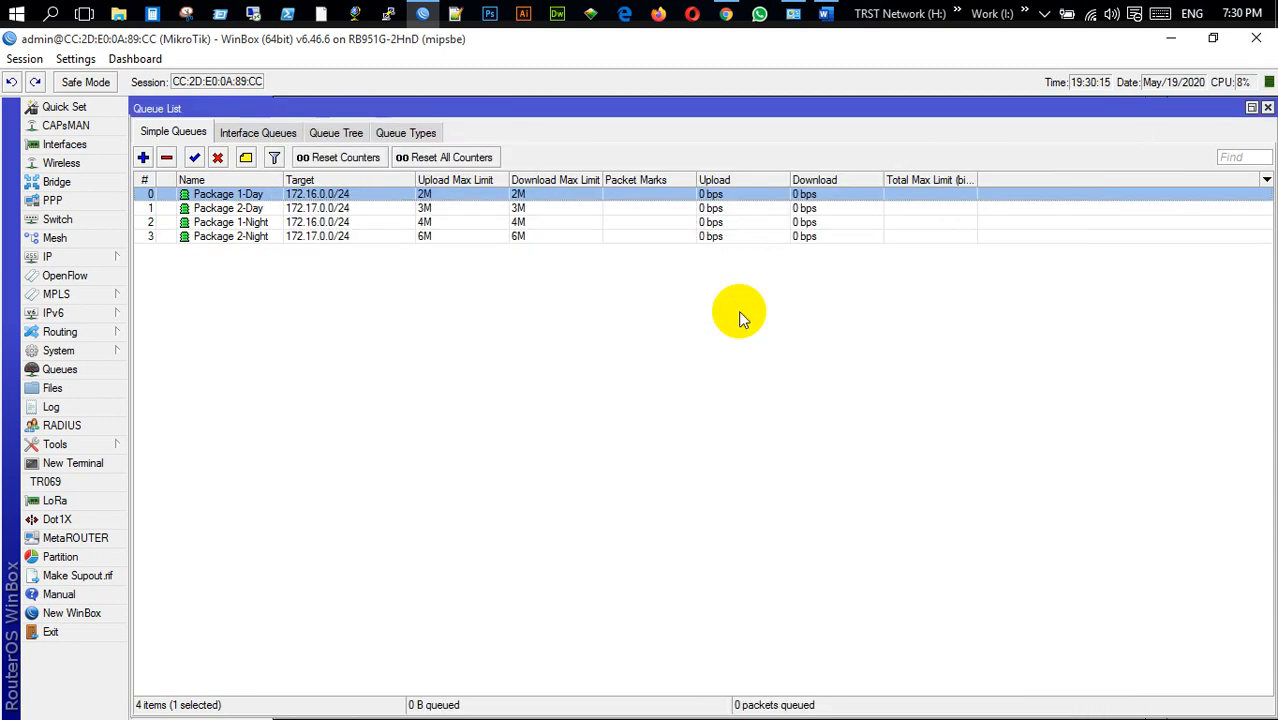
Compare the day and night queues of both packages in the simple queue list.
click(267, 196)
click(267, 204)
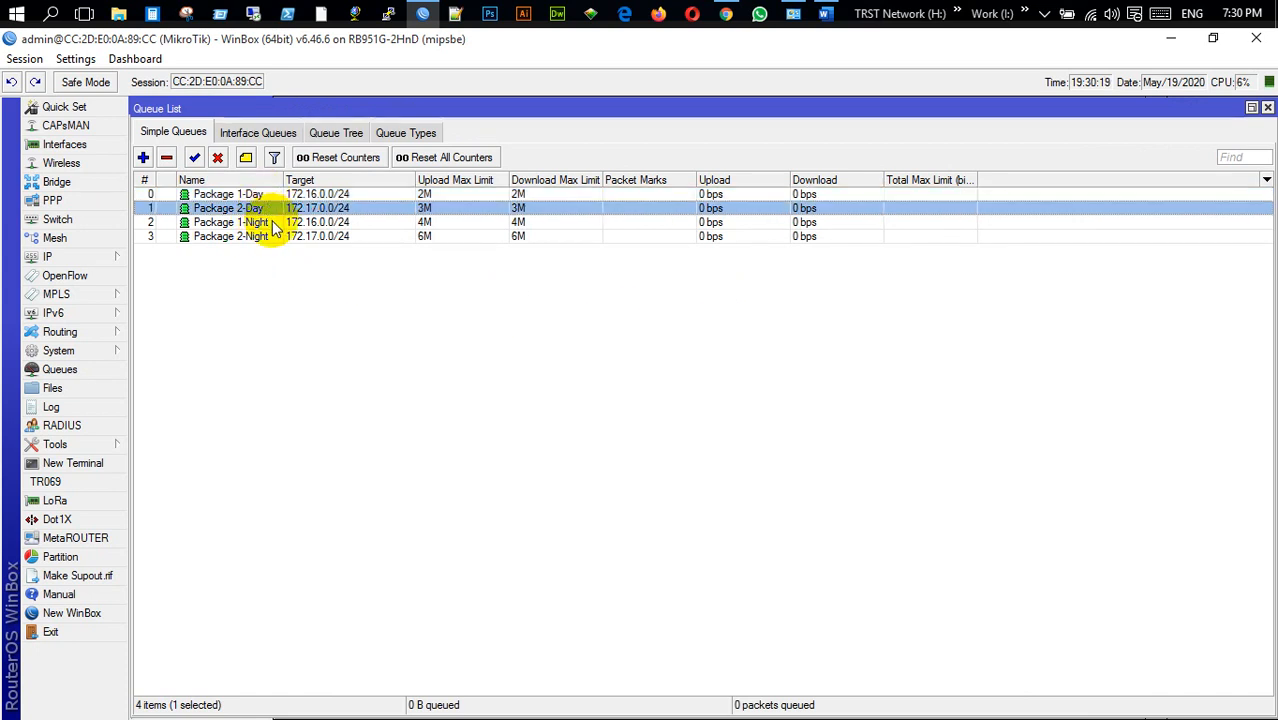
click(268, 236)
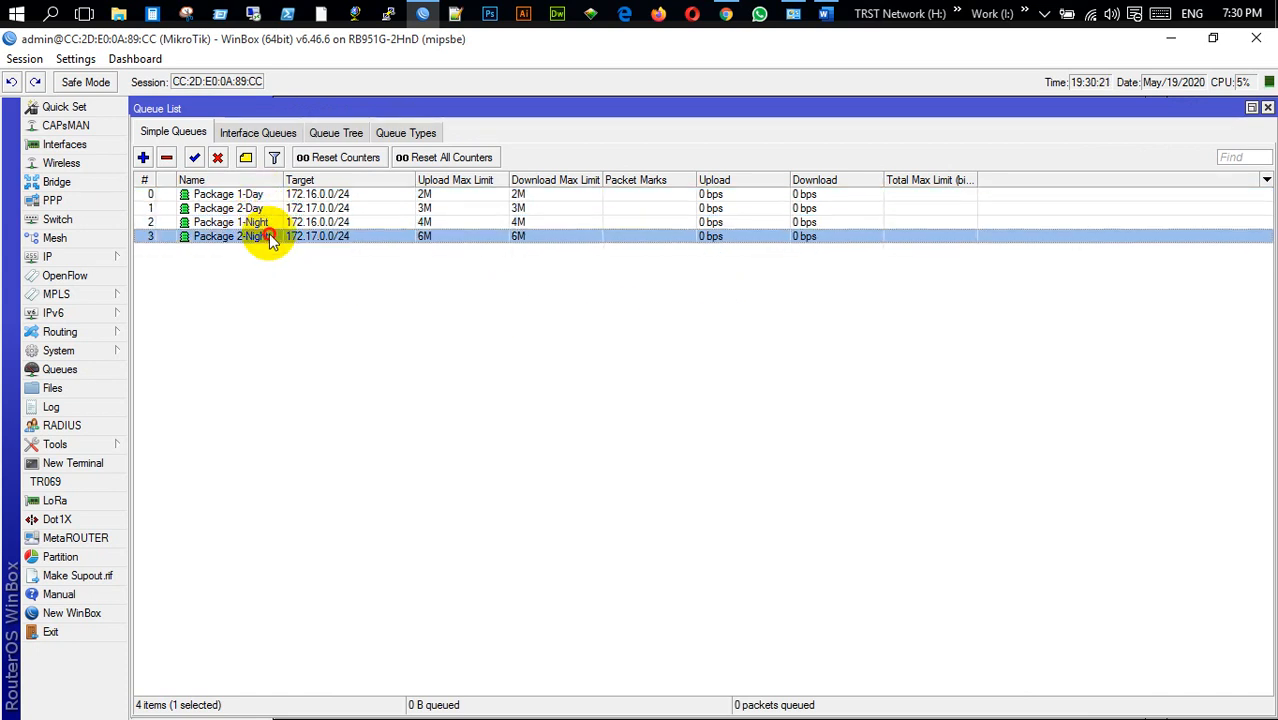
click(262, 207)
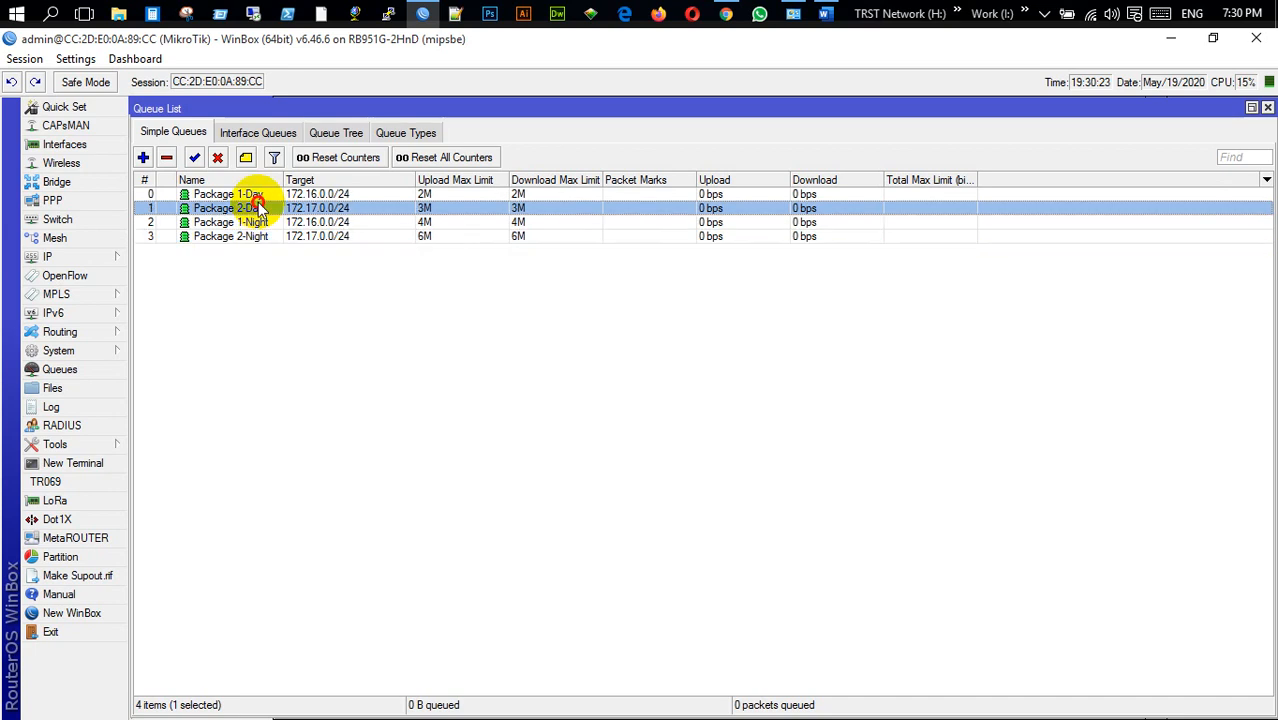
click(255, 195)
click(258, 221)
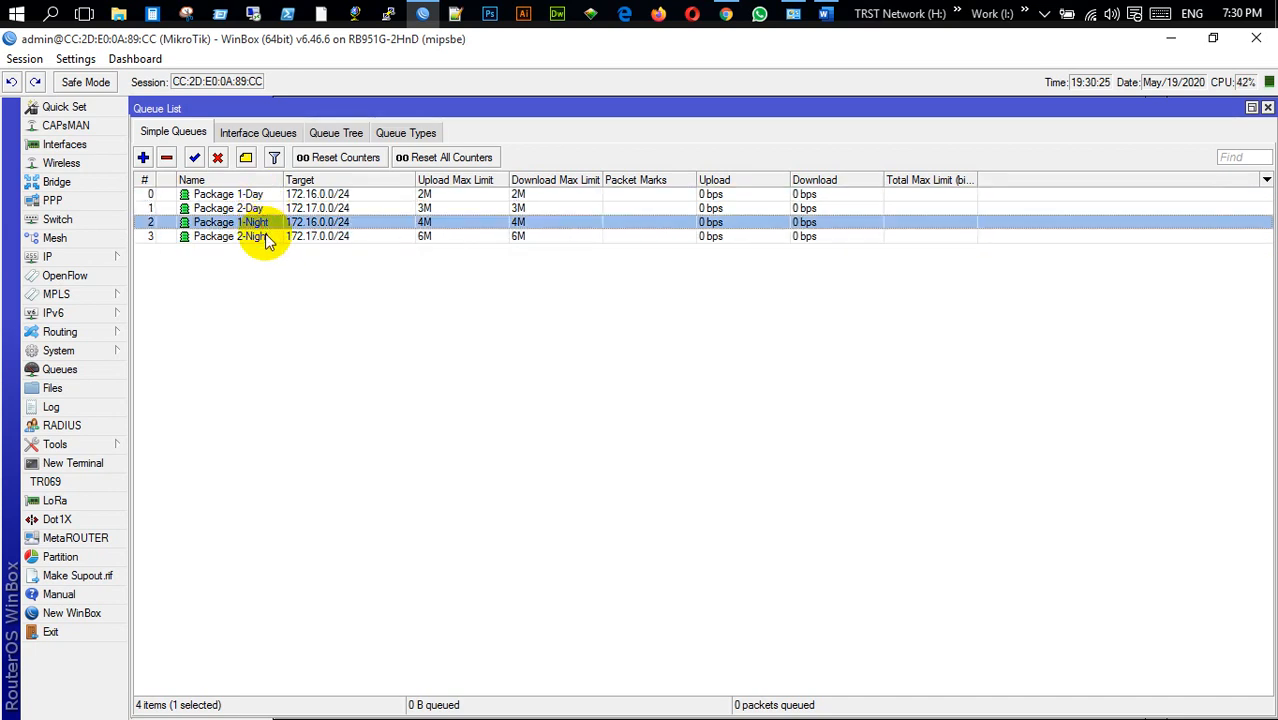
click(256, 209)
click(268, 240)
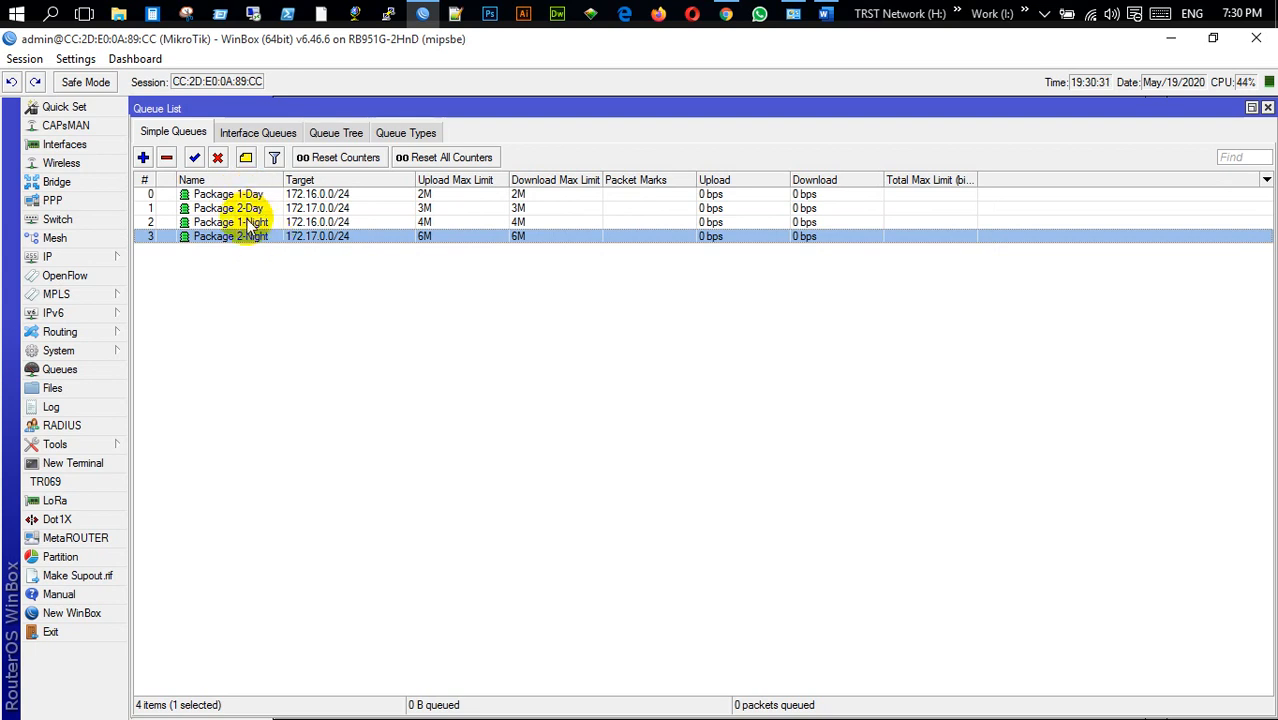
Move the Package 1-Night queue directly below Package 1-Day, return it to its original place and clear the selection.
click(212, 226)
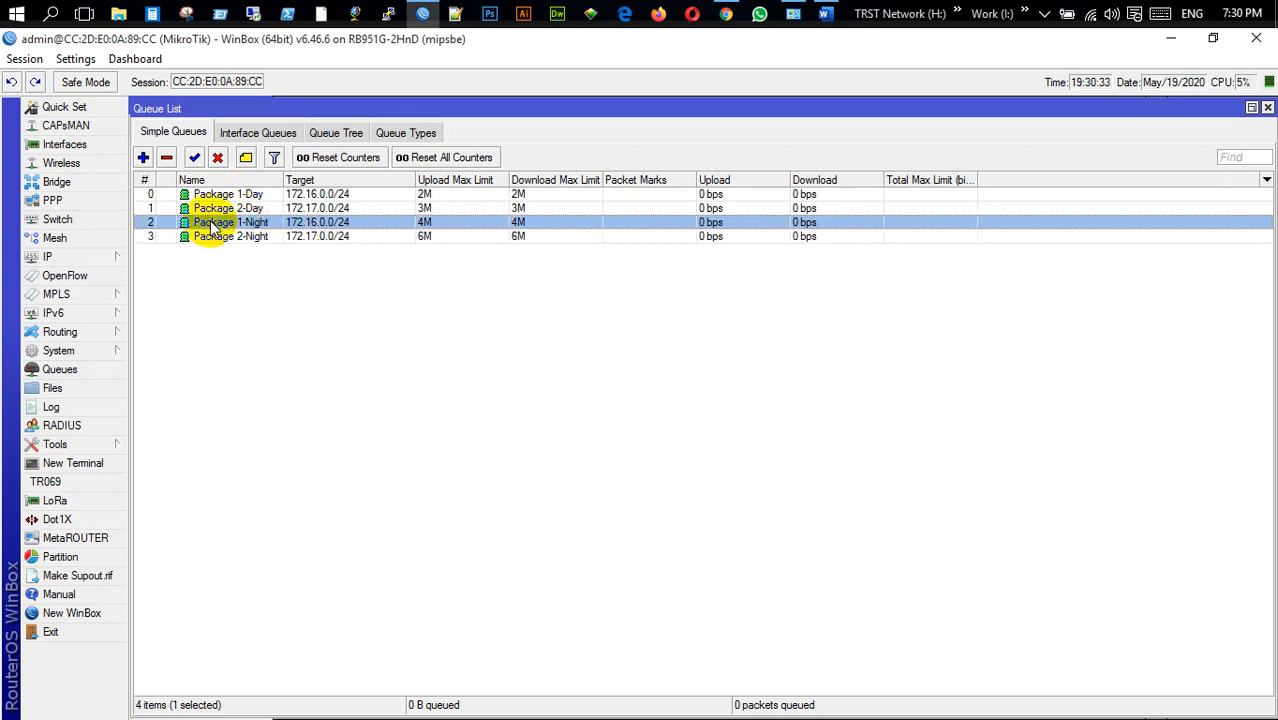
drag(212, 226, 206, 209)
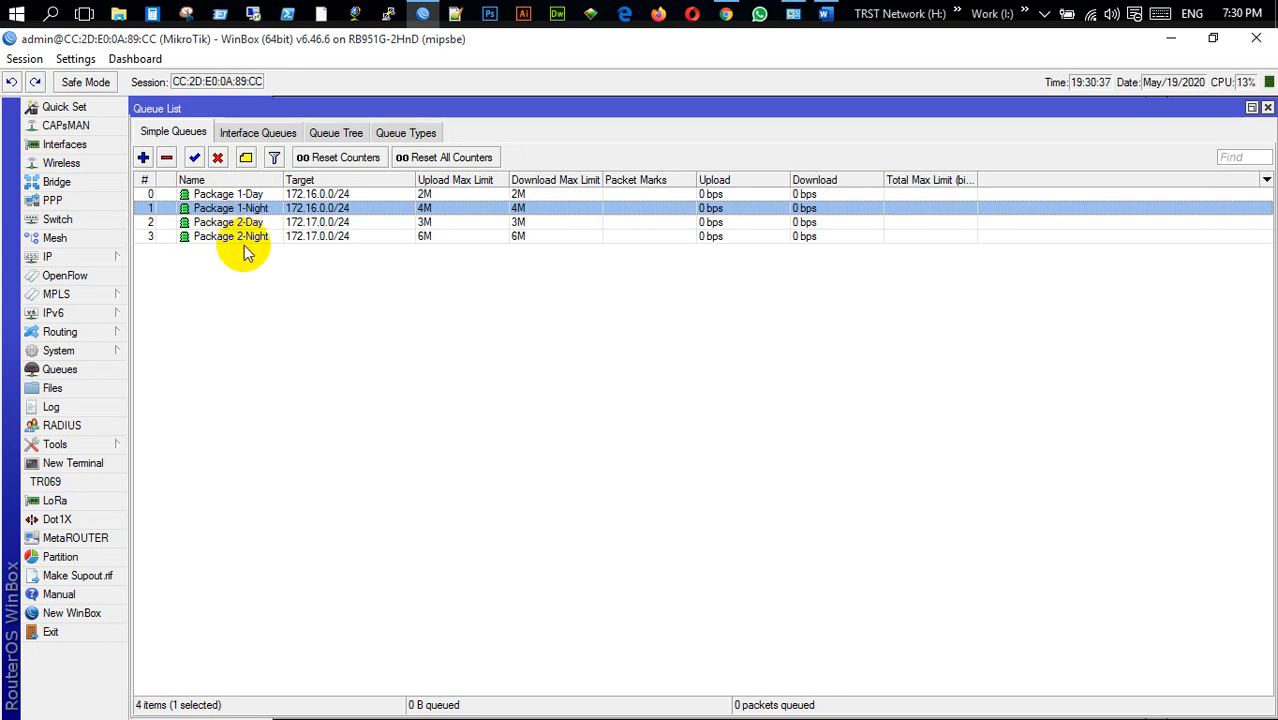
drag(240, 215, 245, 226)
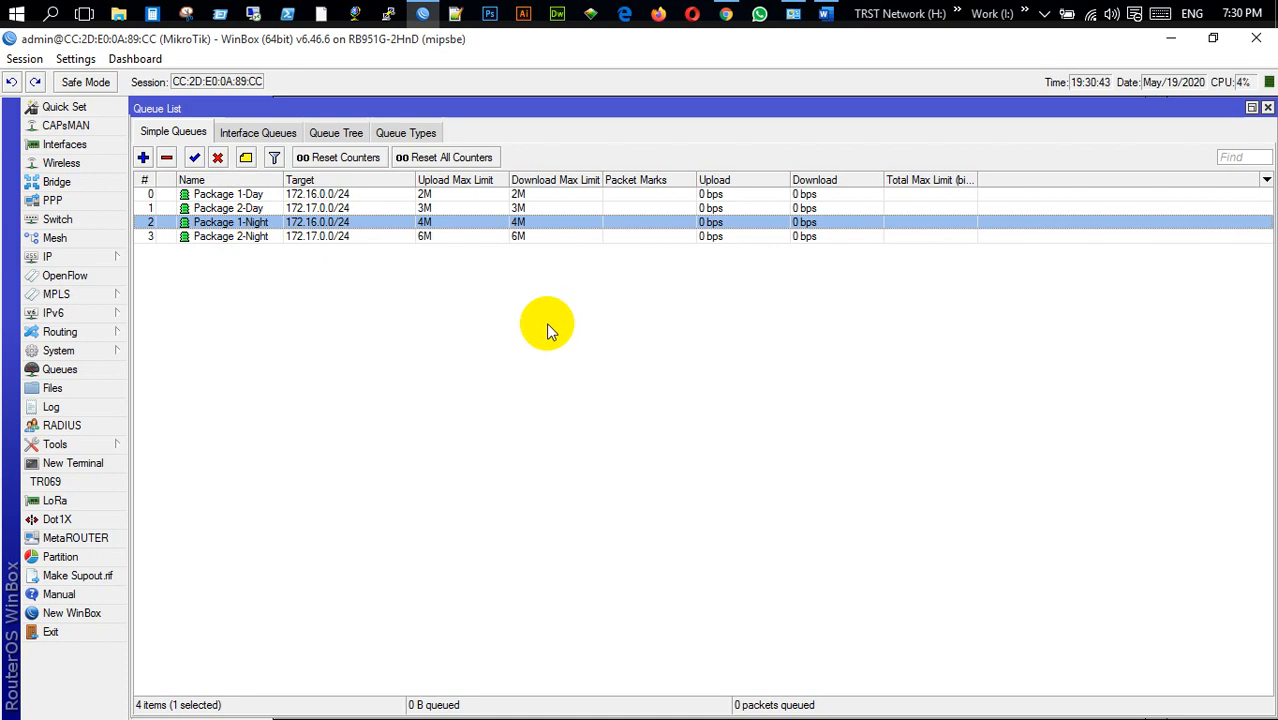
click(395, 334)
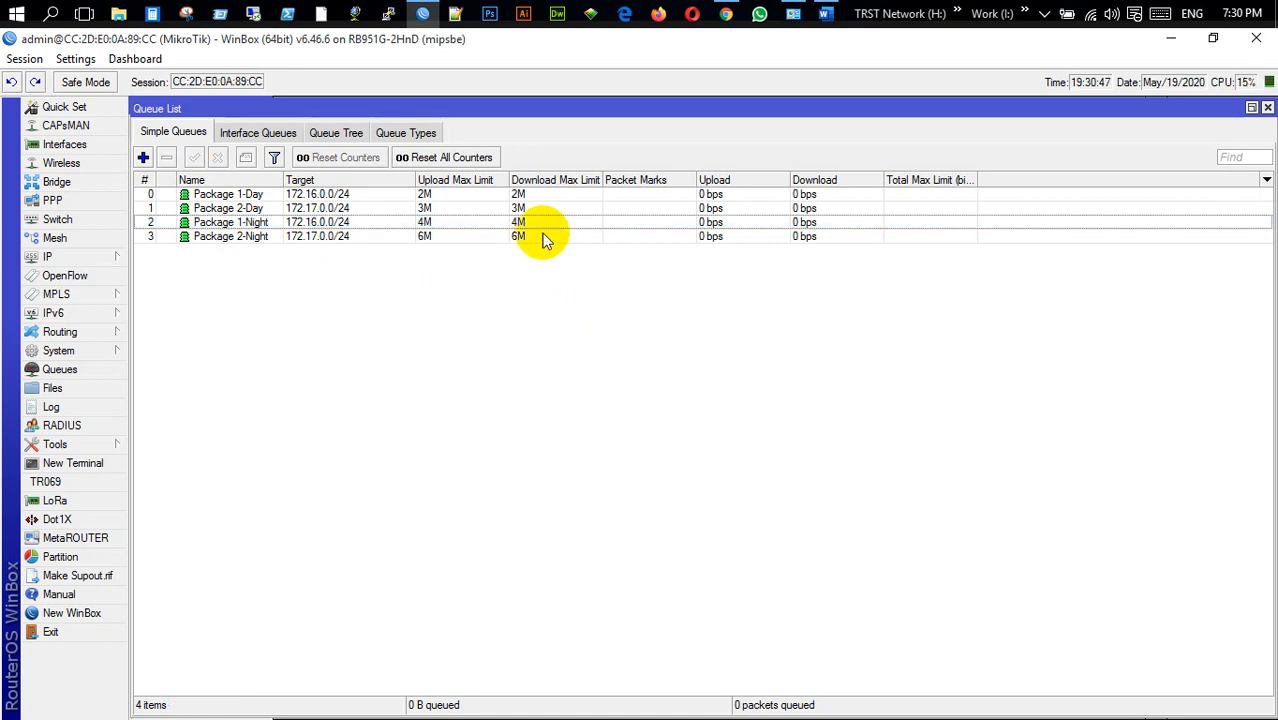
Switch to the Word document and examine the day and night package schedule and the MikroTik times for 8 AM and 8 PM.
click(825, 13)
scroll(346, 420, down, 4)
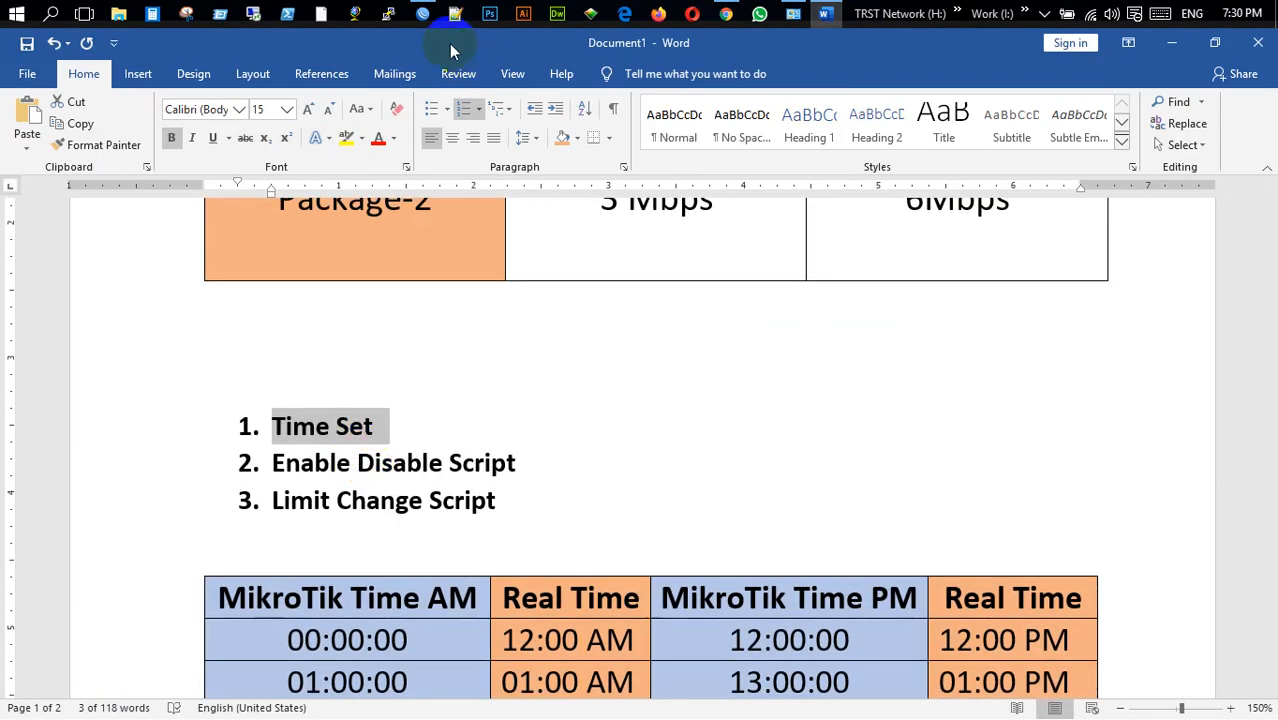
click(422, 13)
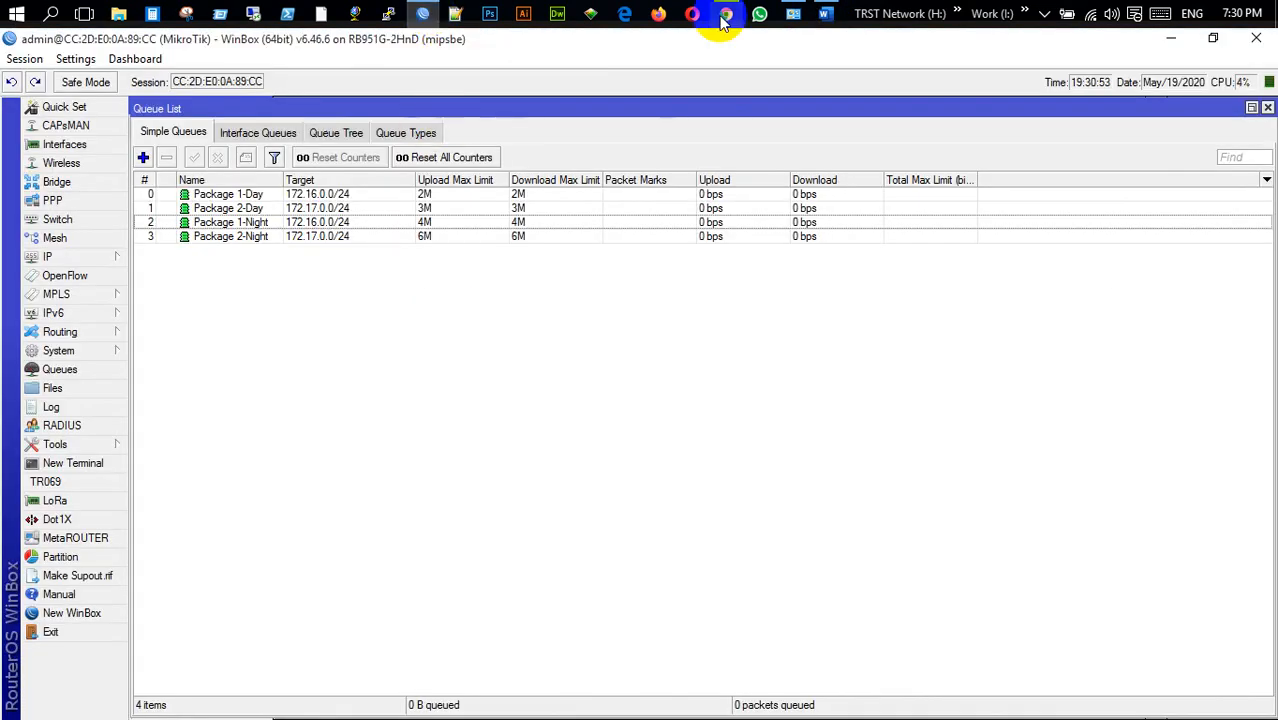
click(825, 13)
scroll(536, 484, up, 4)
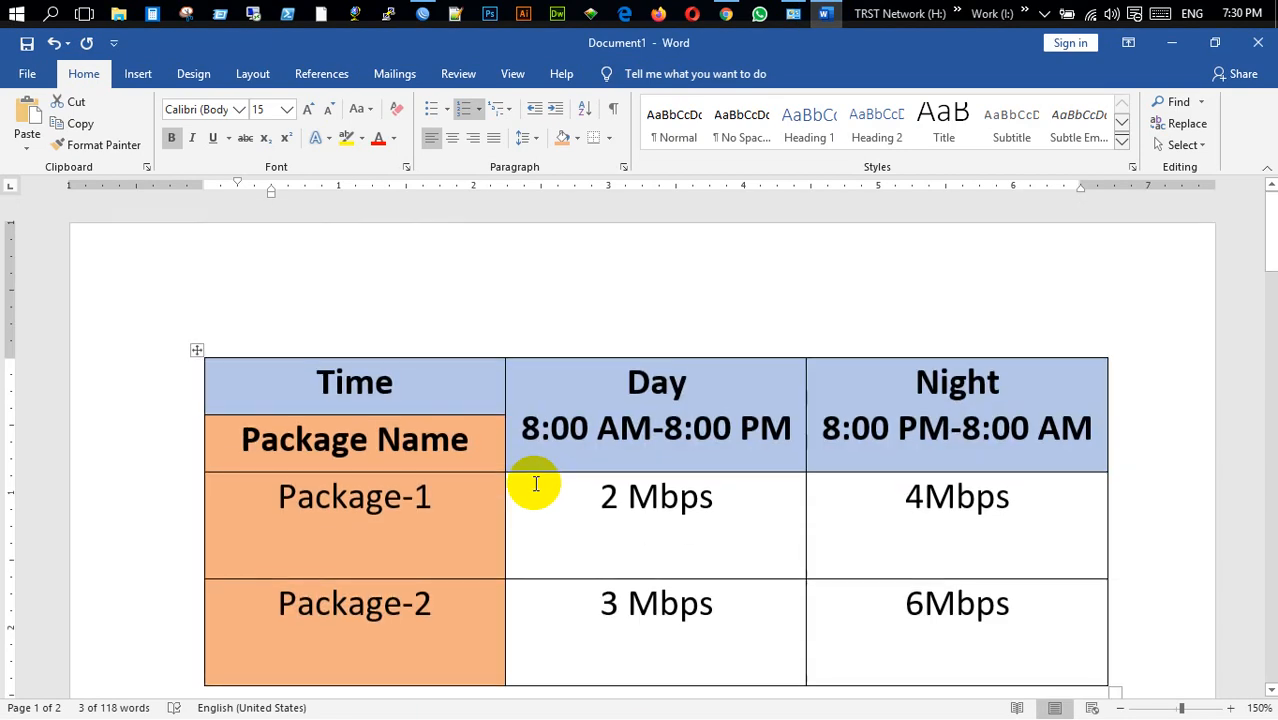
scroll(533, 480, down, 1)
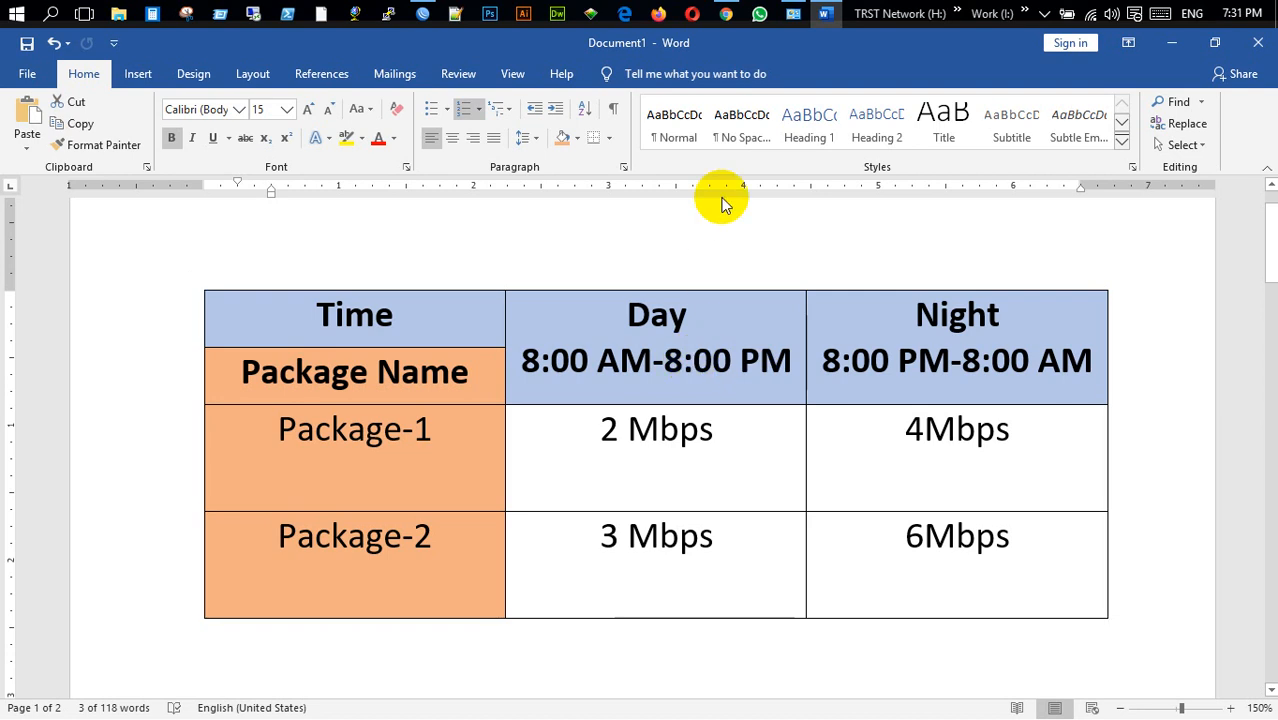
scroll(702, 342, down, 8)
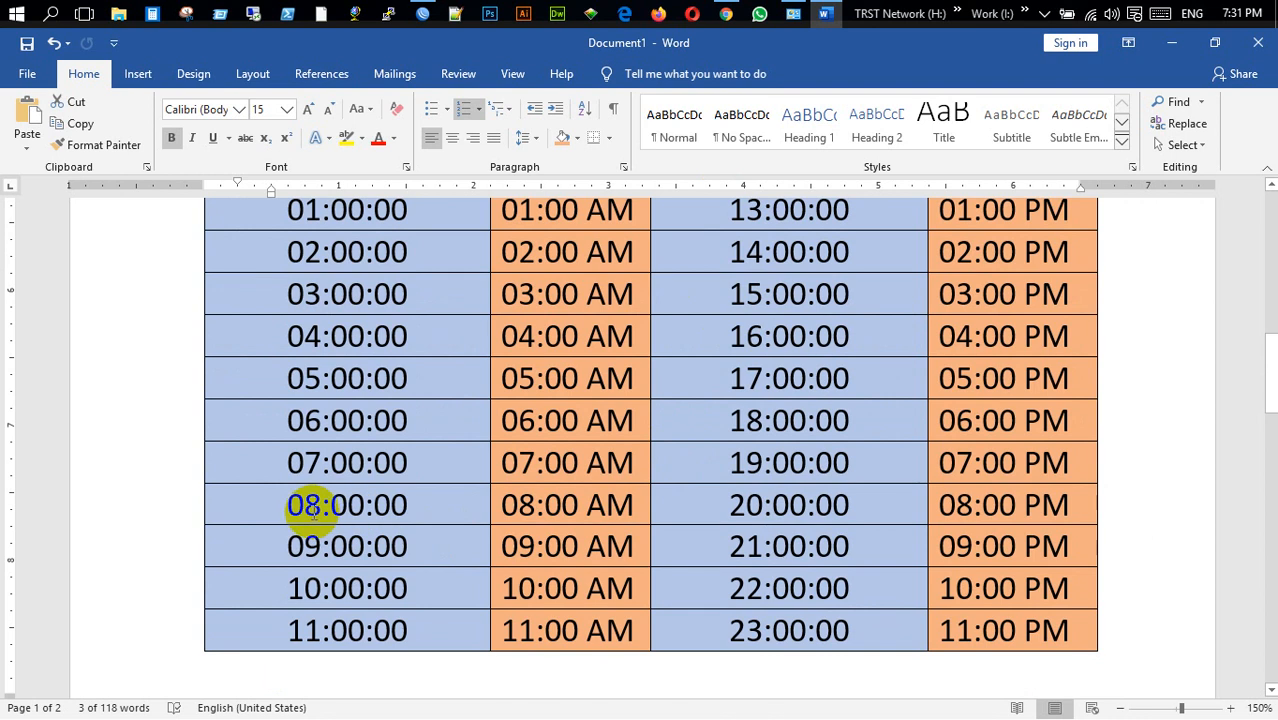
drag(290, 507, 424, 505)
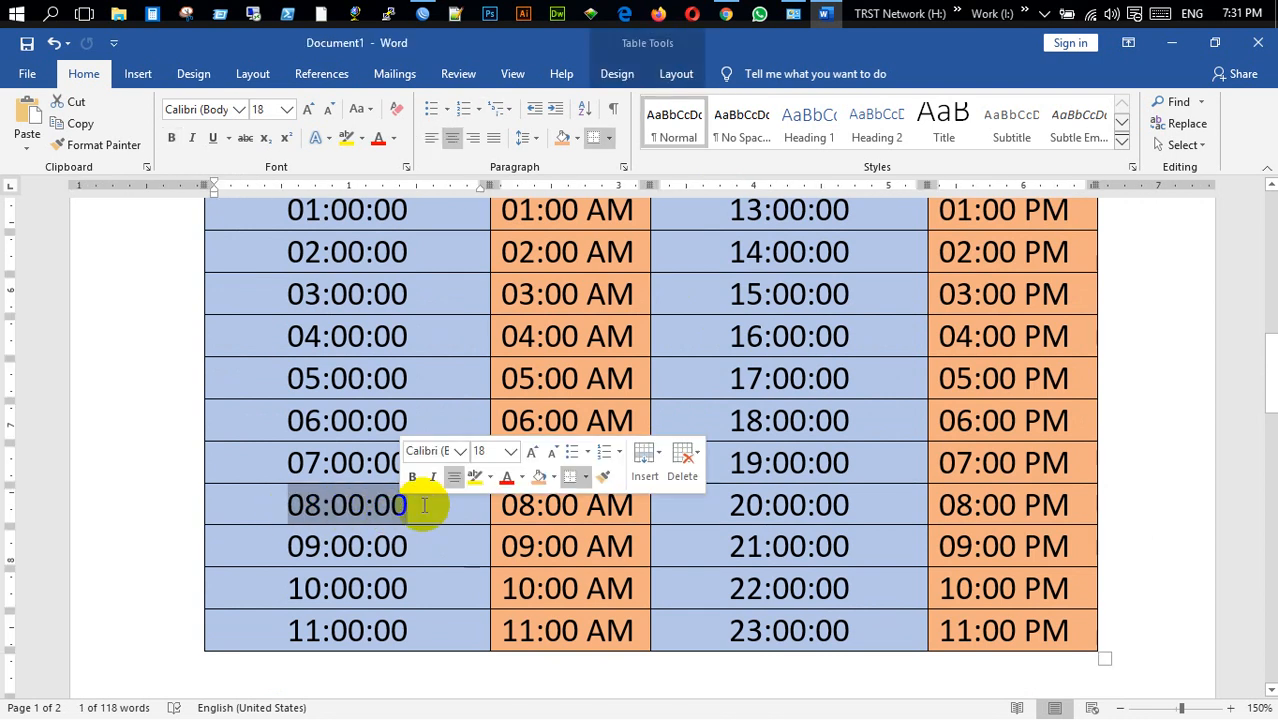
drag(729, 505, 851, 507)
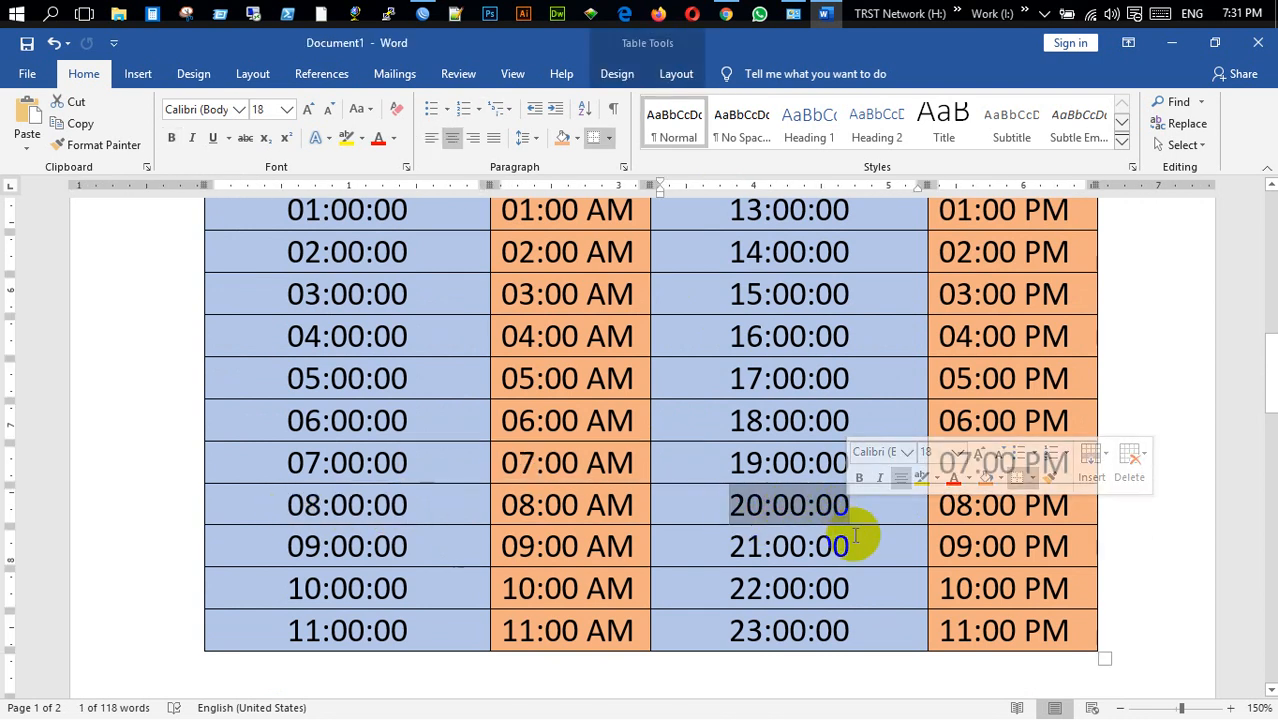
Return to WinBox and set the Package 1-Day queue's start time to 08:00:00, copied from the Word time table.
click(424, 14)
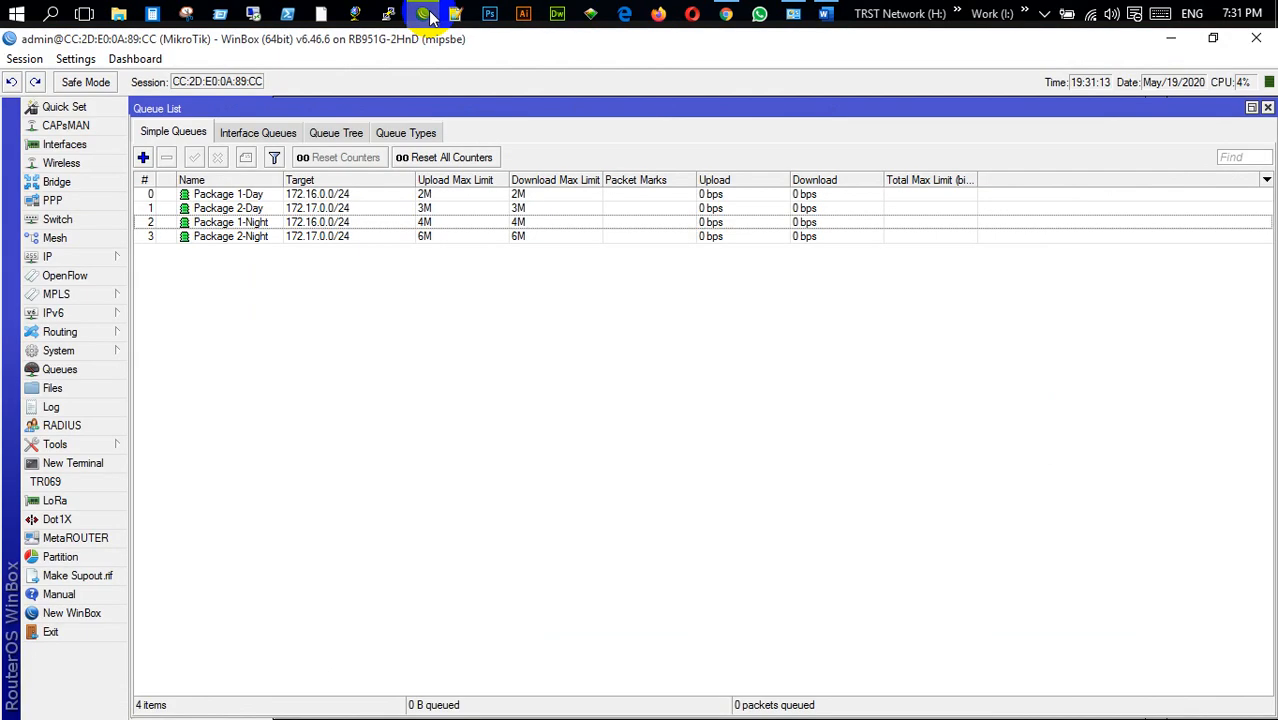
double_click(250, 196)
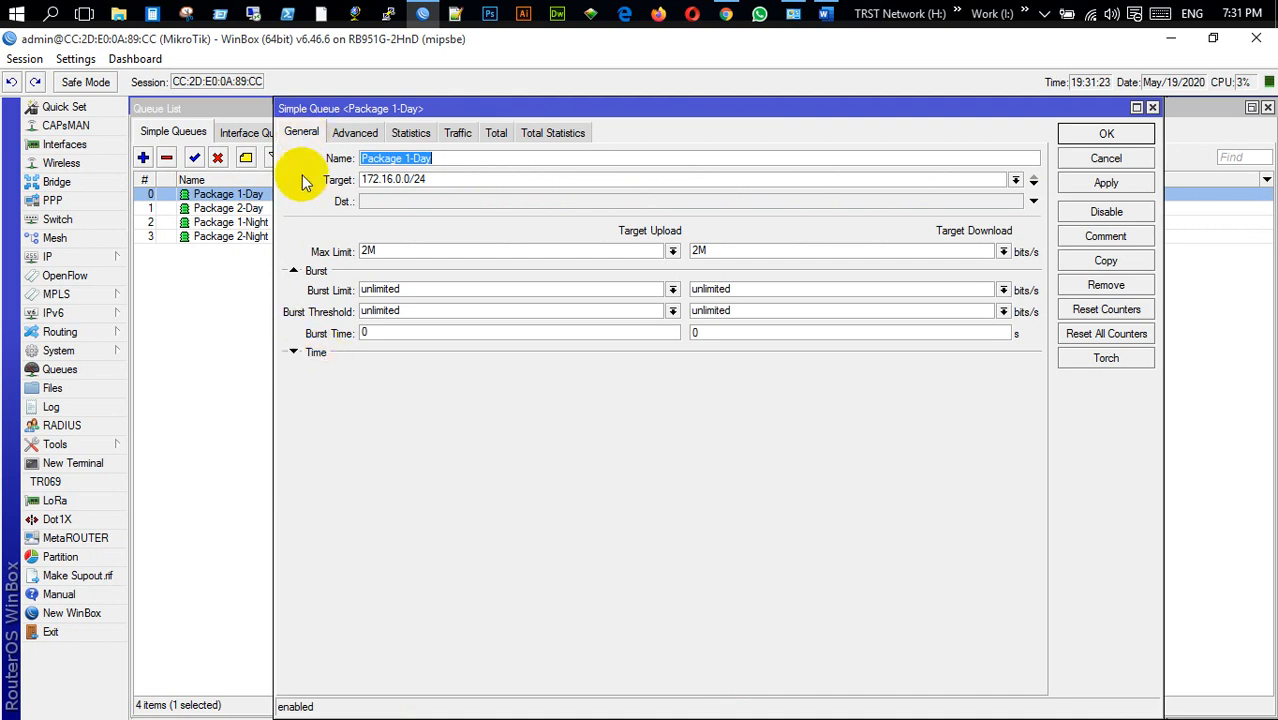
click(295, 354)
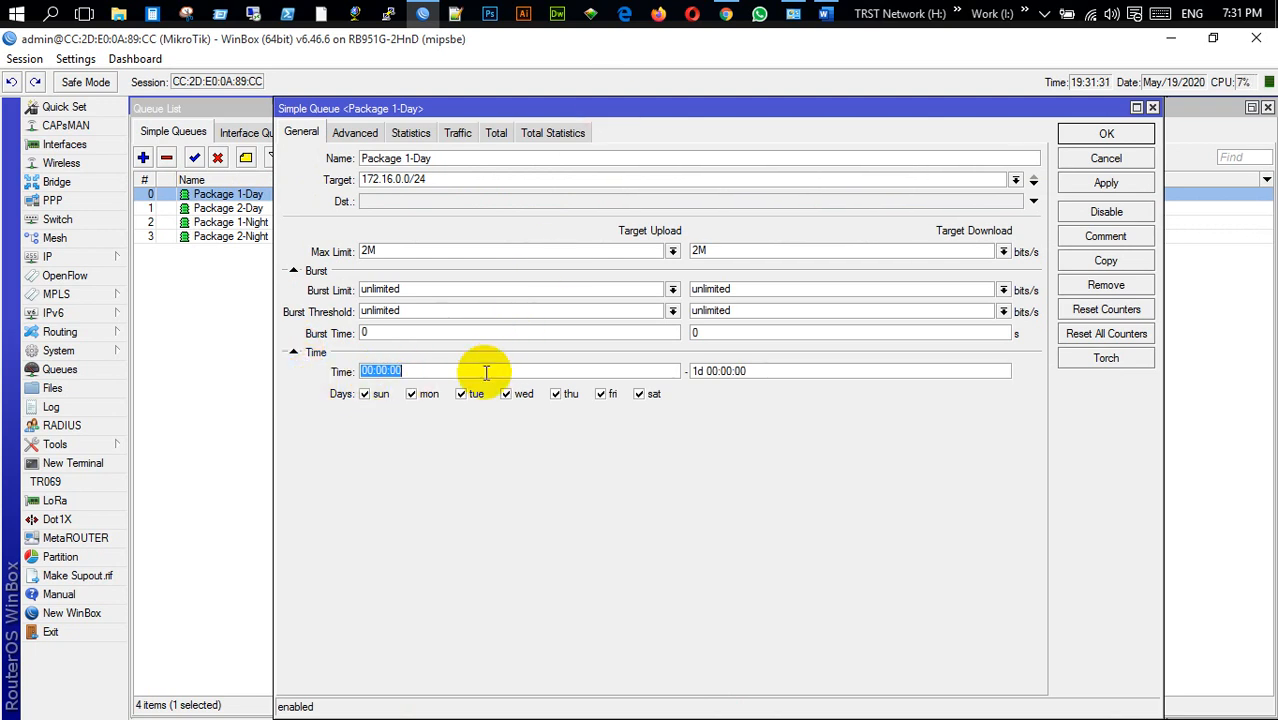
click(825, 13)
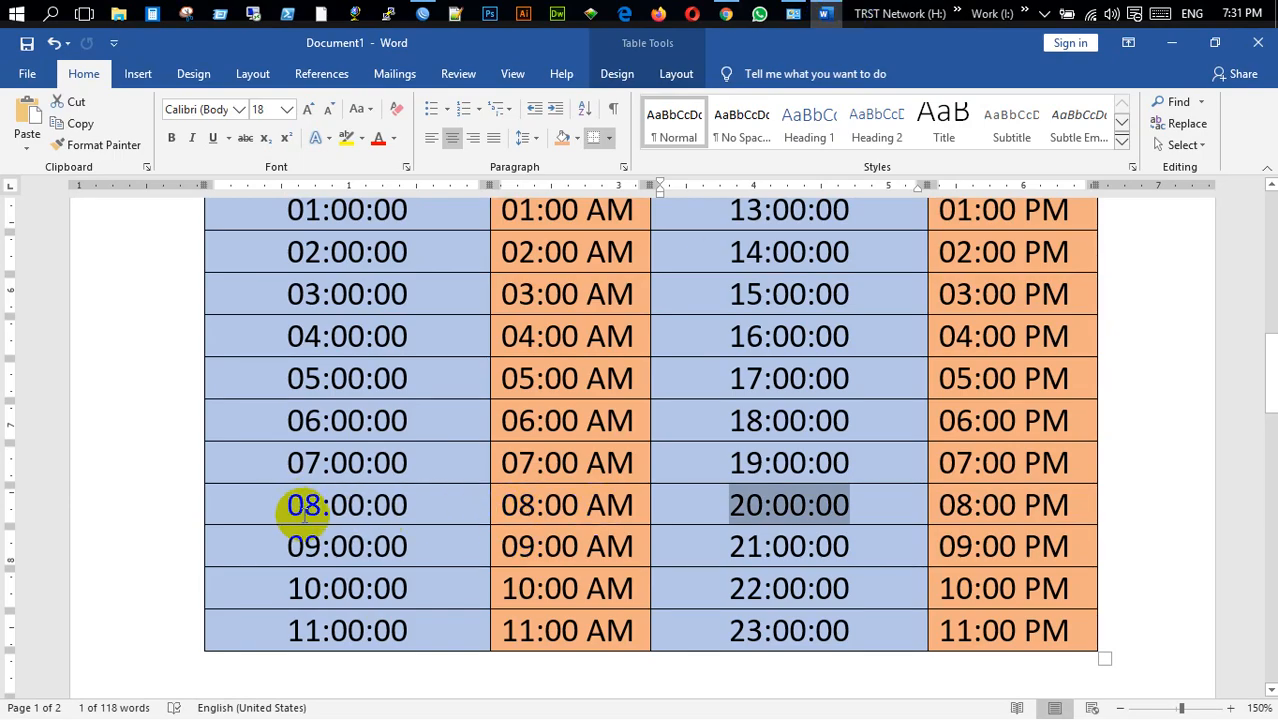
drag(297, 505, 399, 503)
key(ctrl+c)
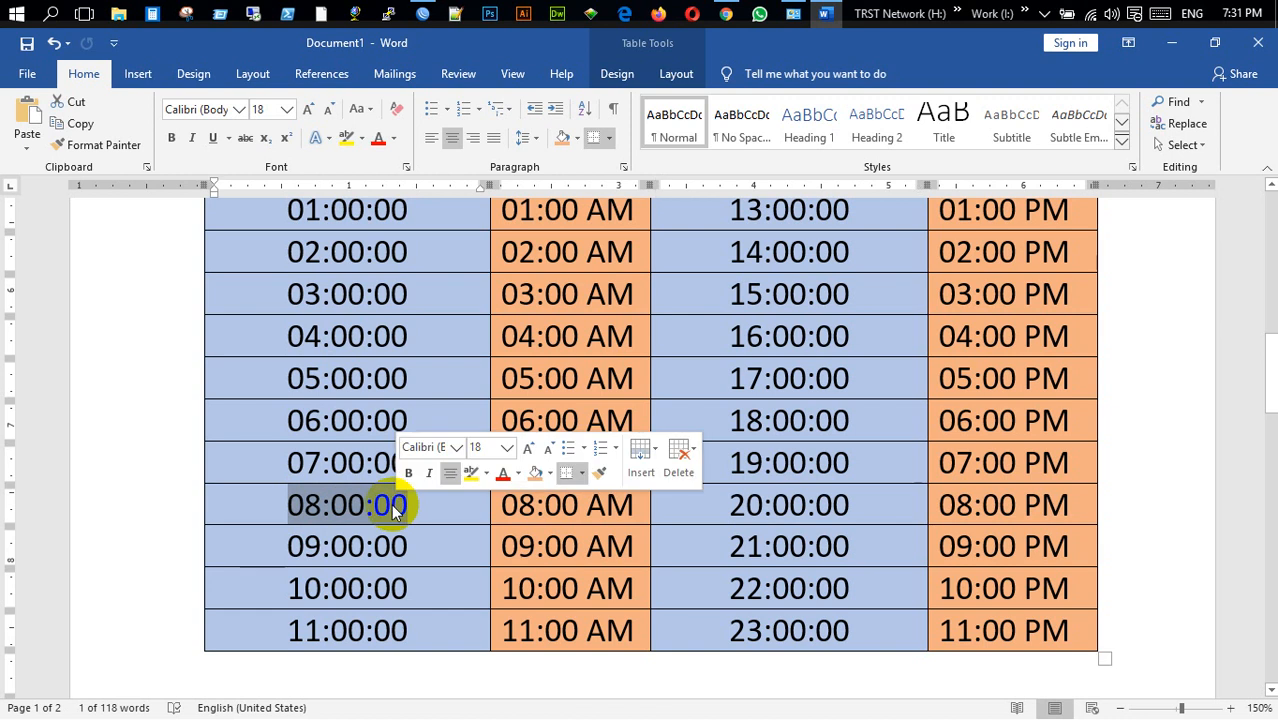
right_click(399, 503)
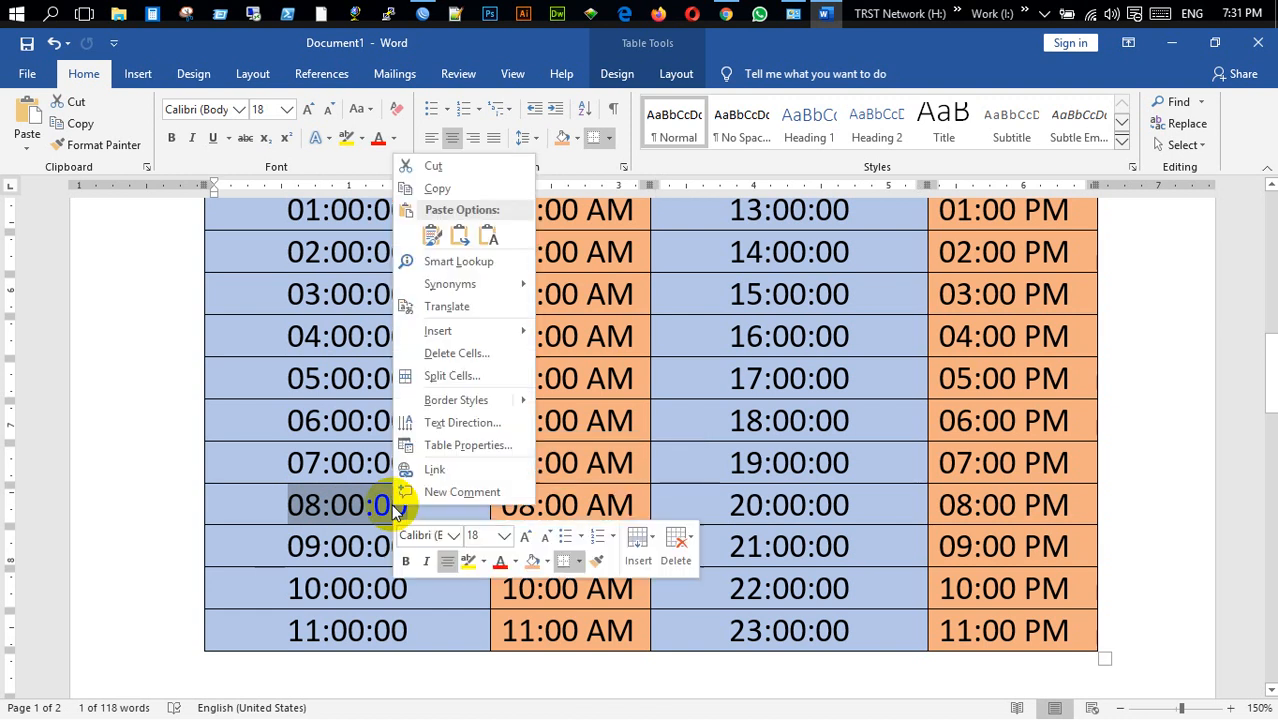
click(433, 190)
click(423, 13)
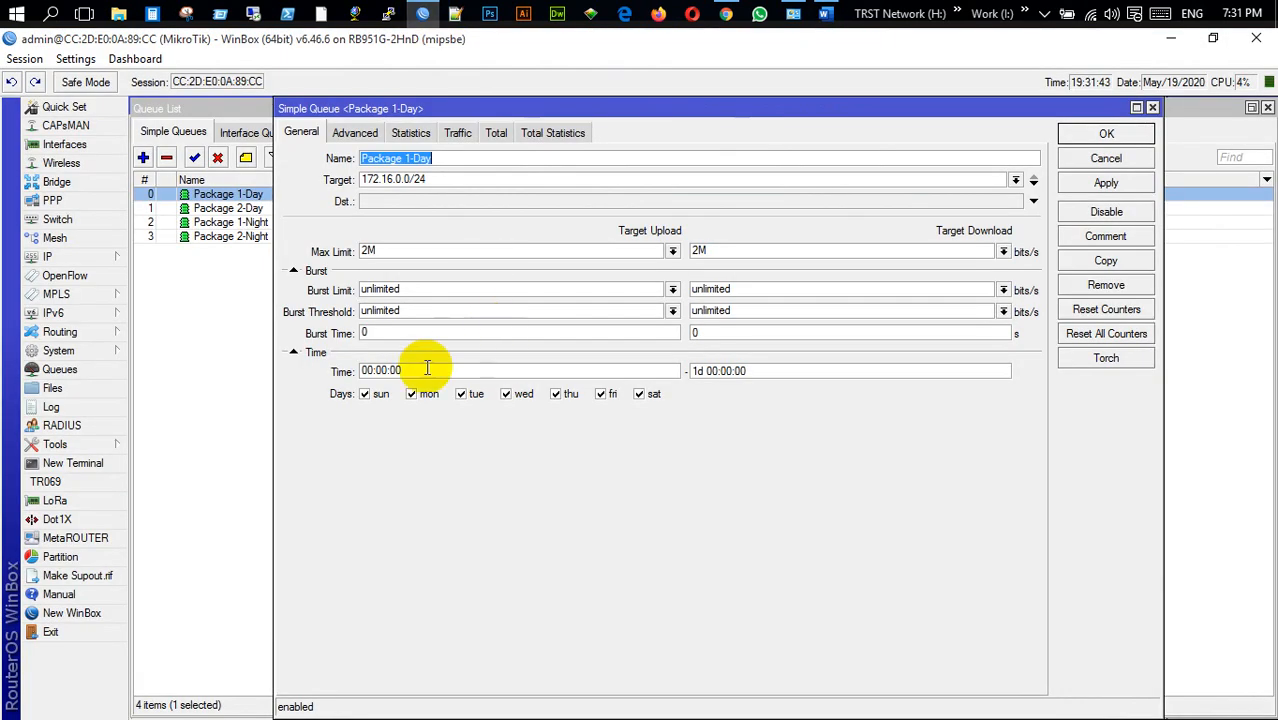
drag(402, 370, 357, 372)
key(ctrl+v)
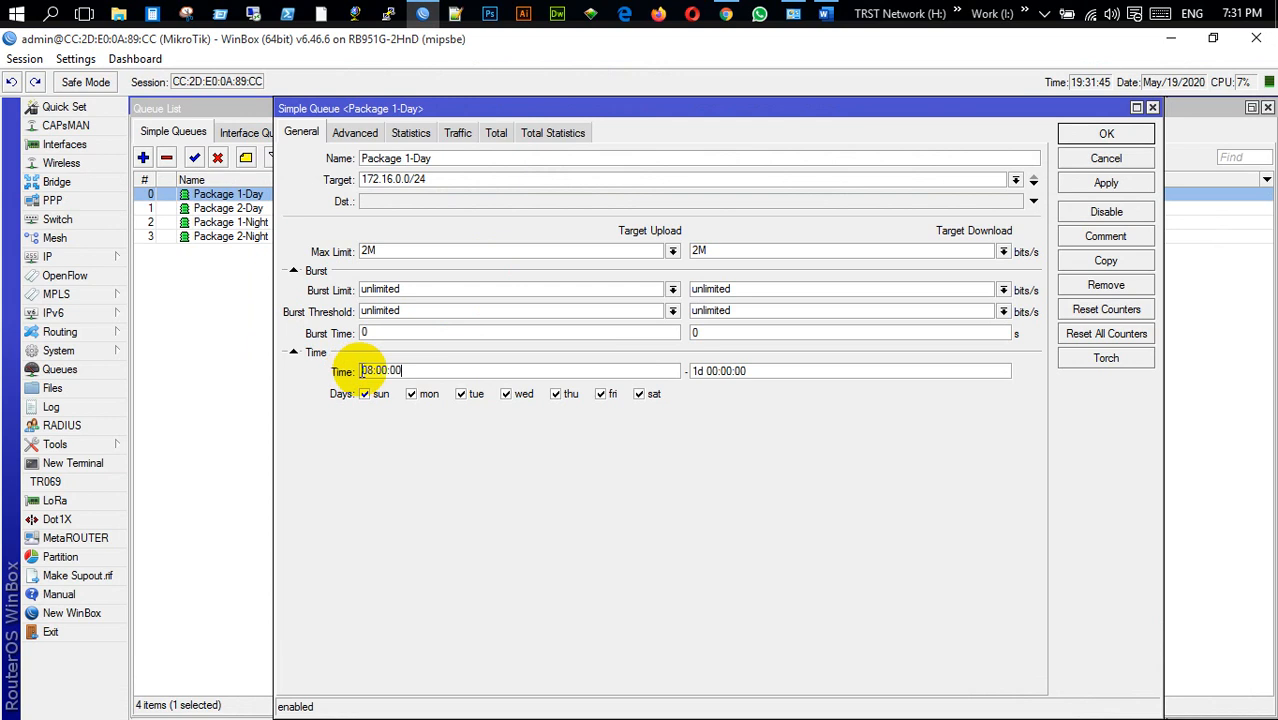
Set the Package 1-Day queue's end time to 20:00:00, copied from the Word time table.
click(825, 13)
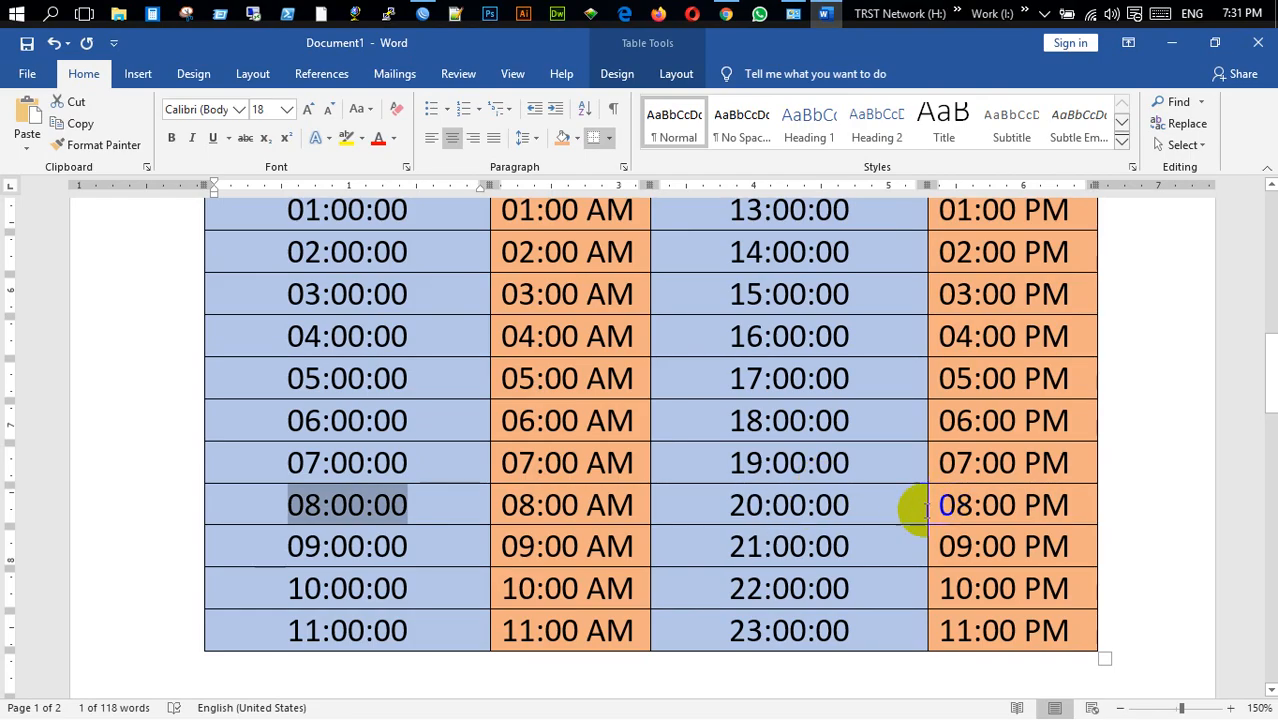
drag(737, 507, 830, 505)
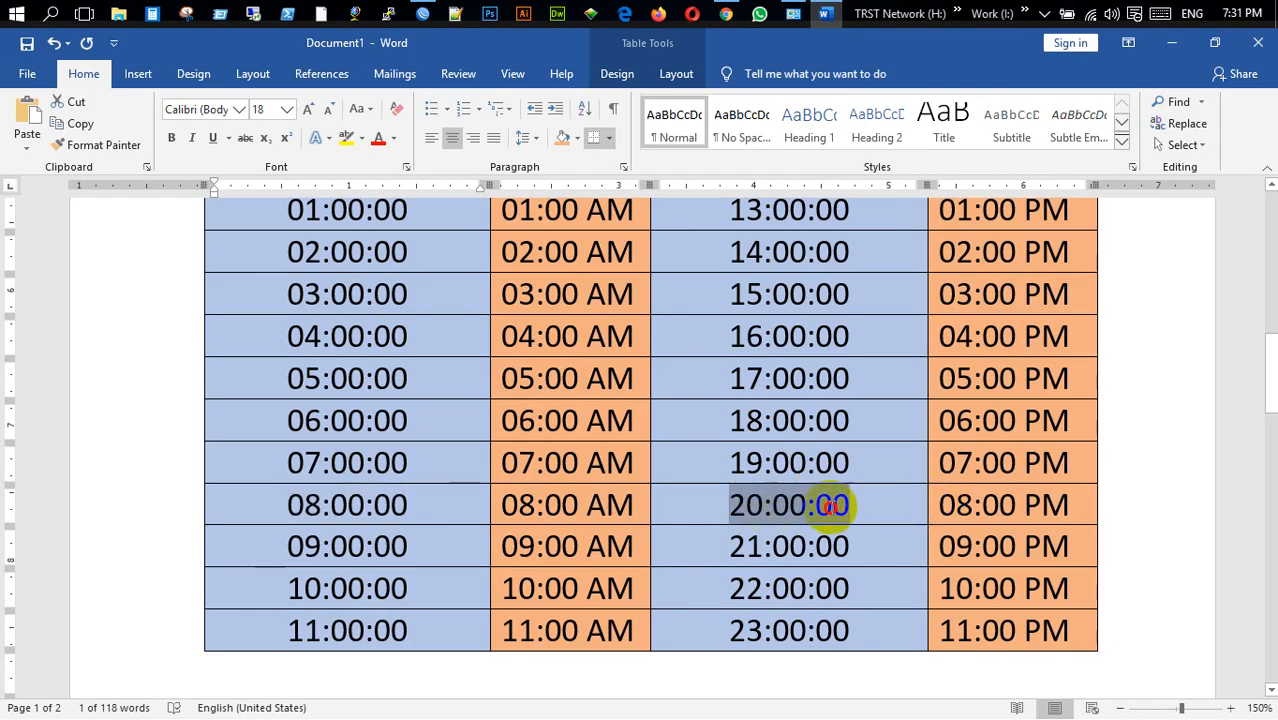
right_click(807, 509)
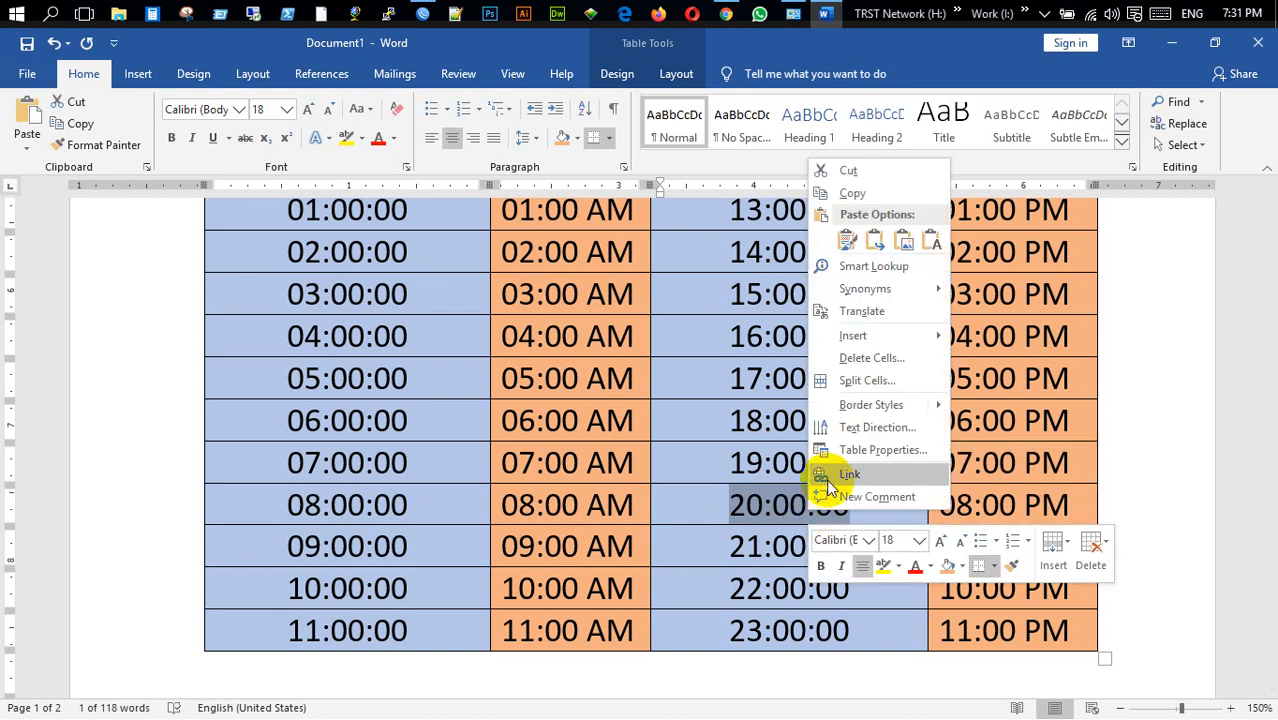
click(852, 193)
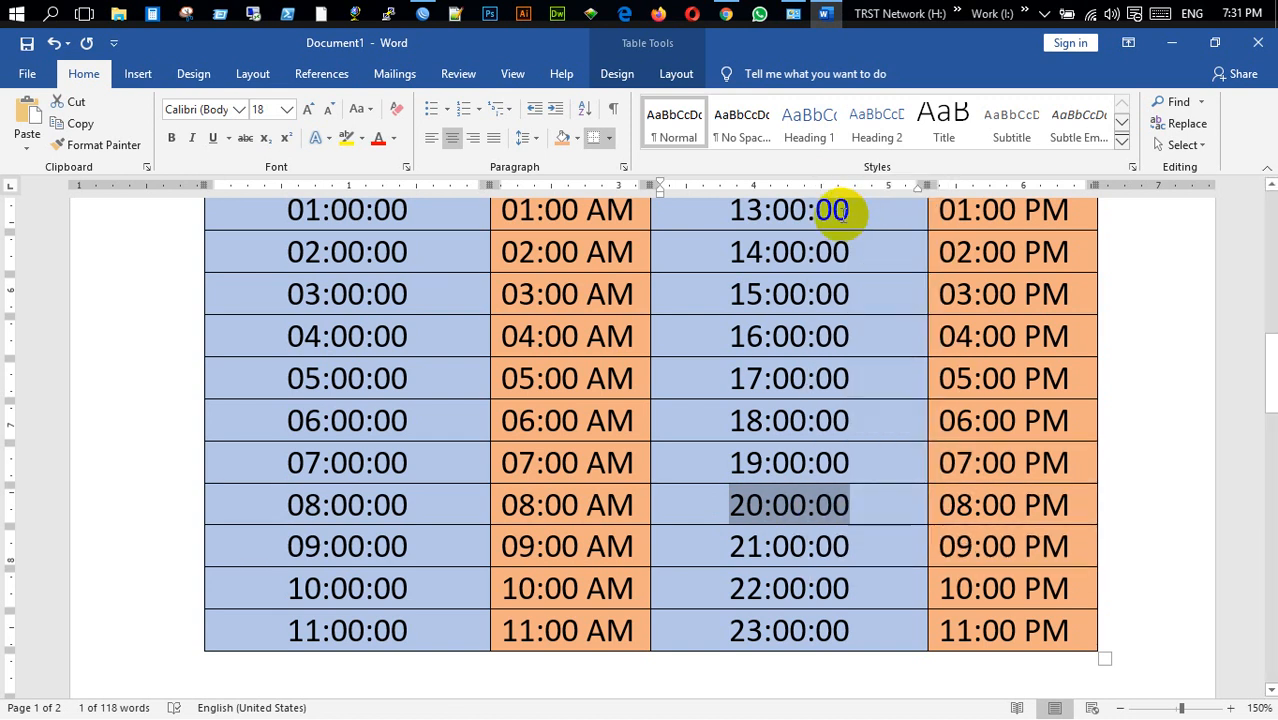
click(422, 13)
drag(747, 371, 690, 371)
right_click(716, 377)
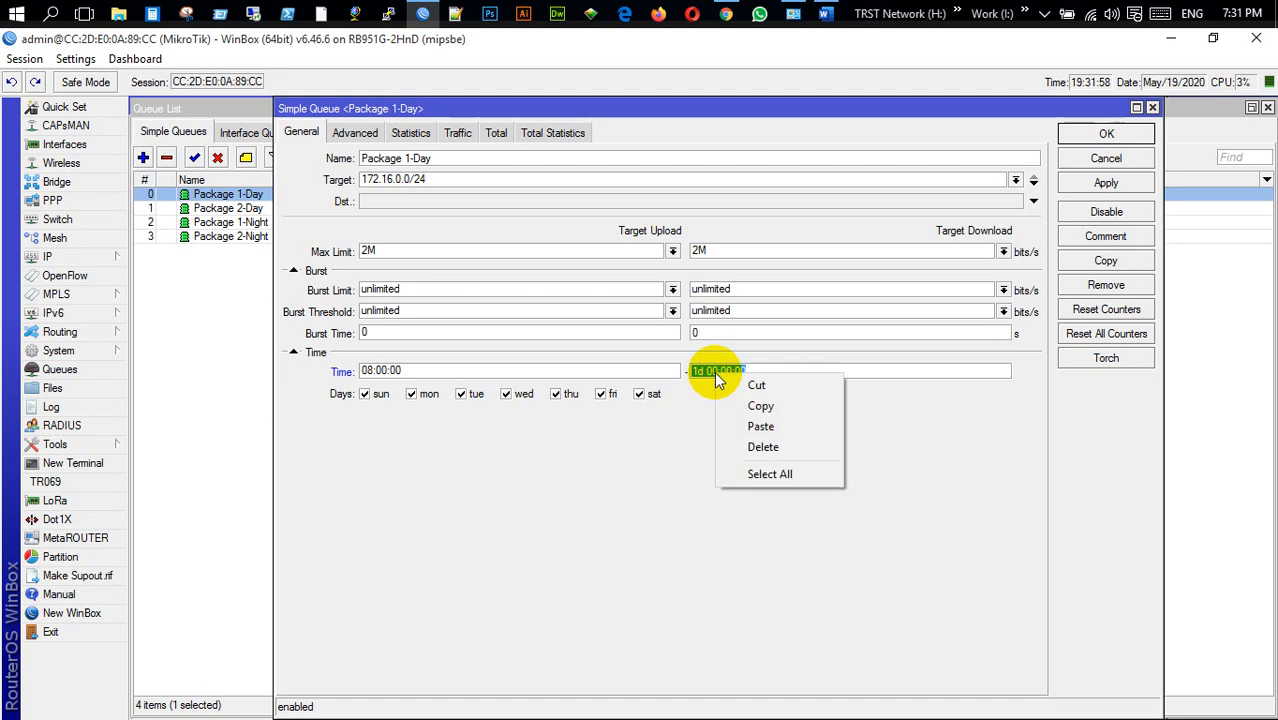
click(747, 425)
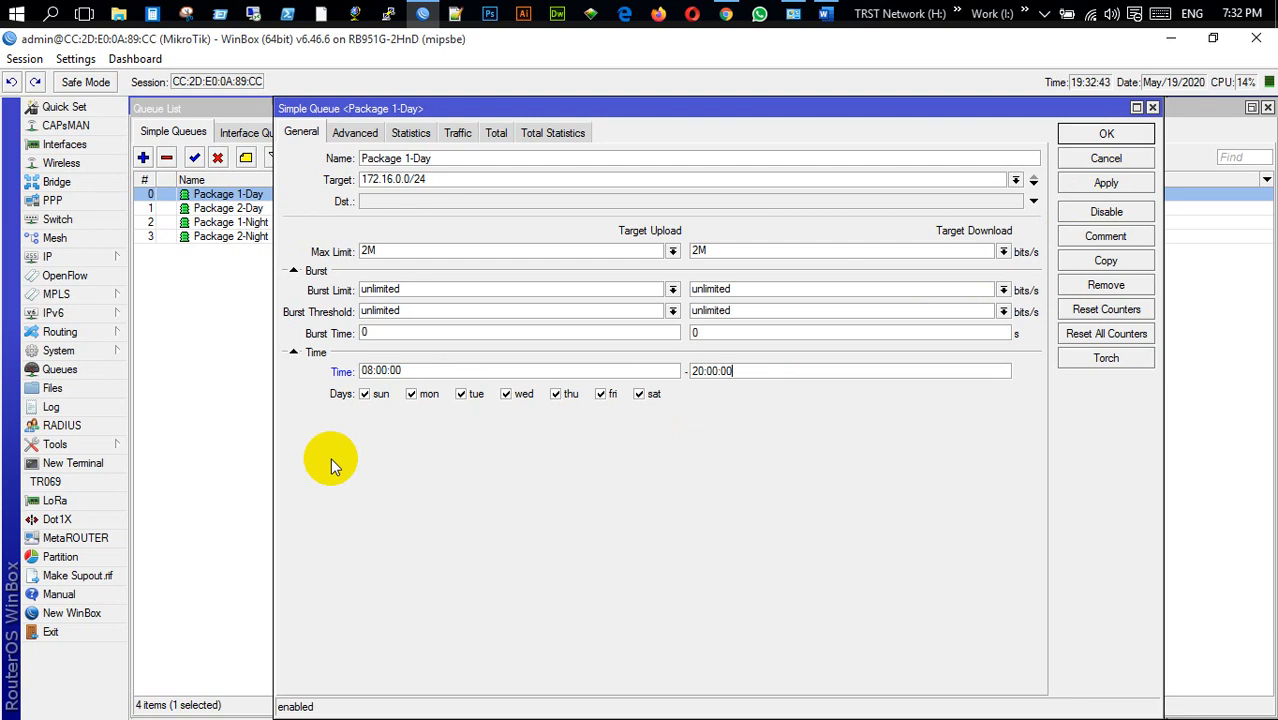
Save the Package 1-Day queue and set the Package 2-Day queue's end time to 20:00:00.
click(1098, 184)
click(1131, 142)
double_click(215, 208)
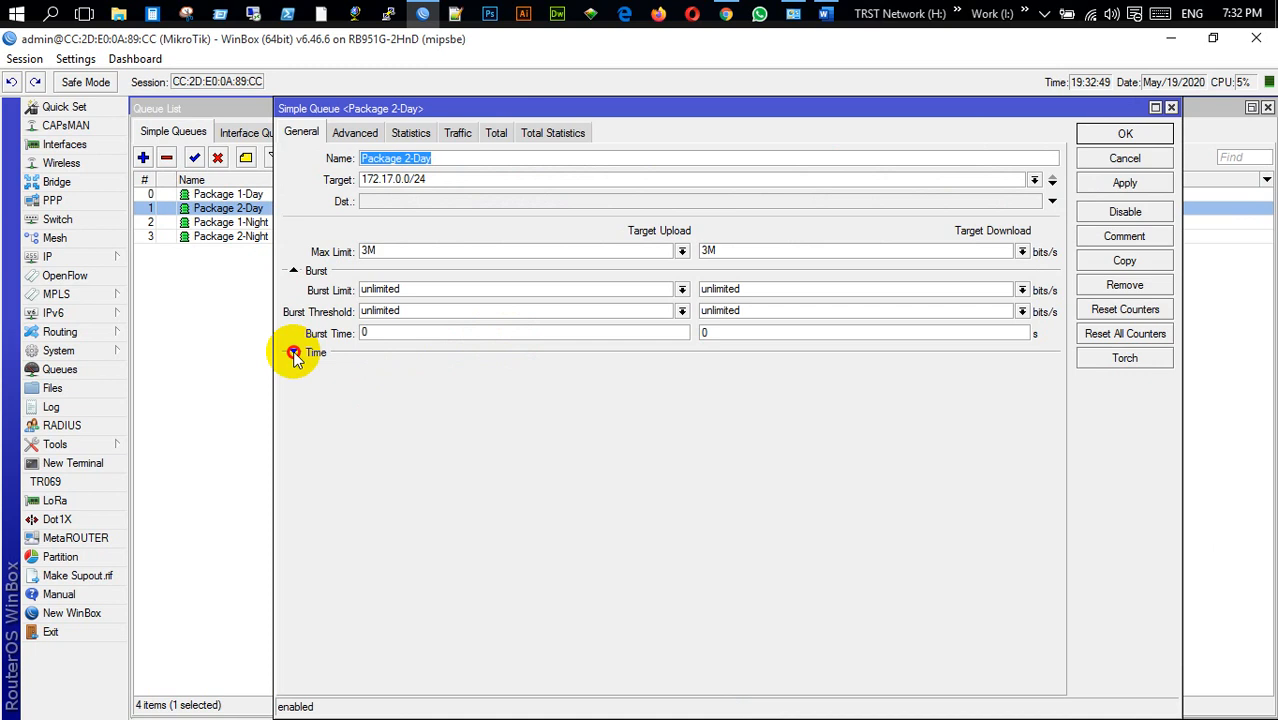
click(294, 352)
drag(757, 371, 676, 371)
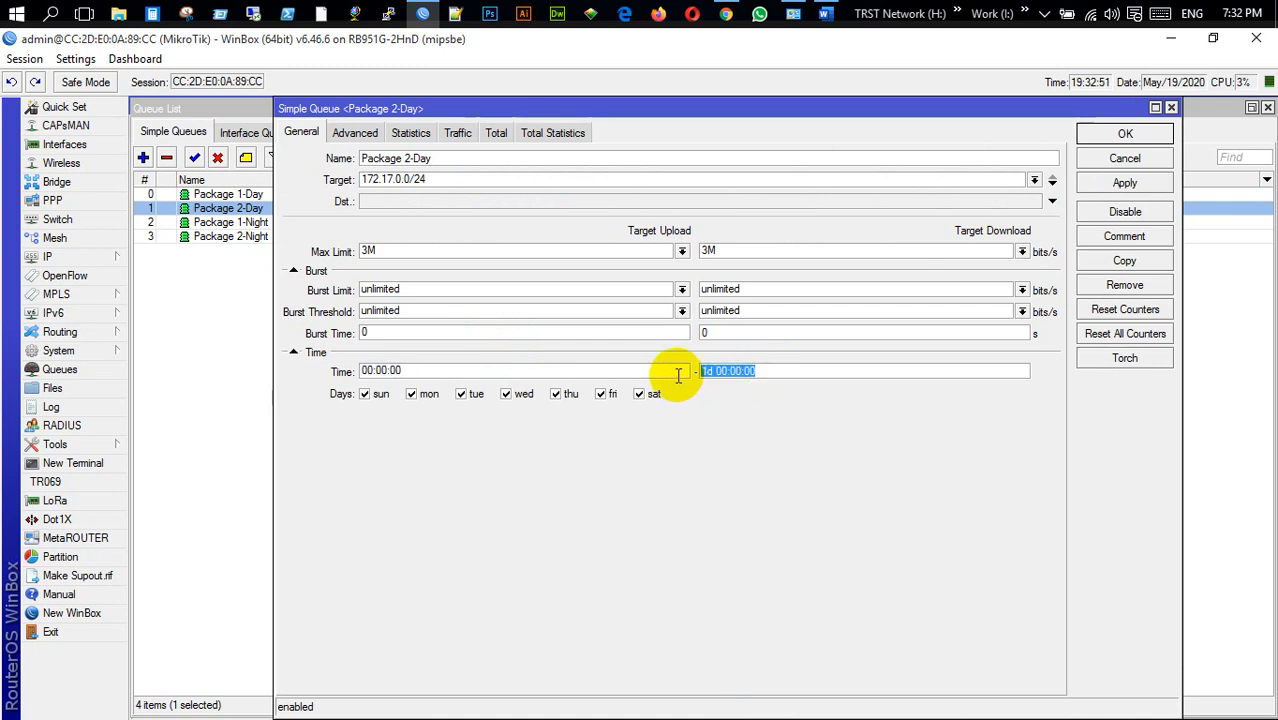
text(20:00:00)
Set the Package 2-Day queue's start time to 08:00:00 and save the queue.
drag(465, 370, 300, 381)
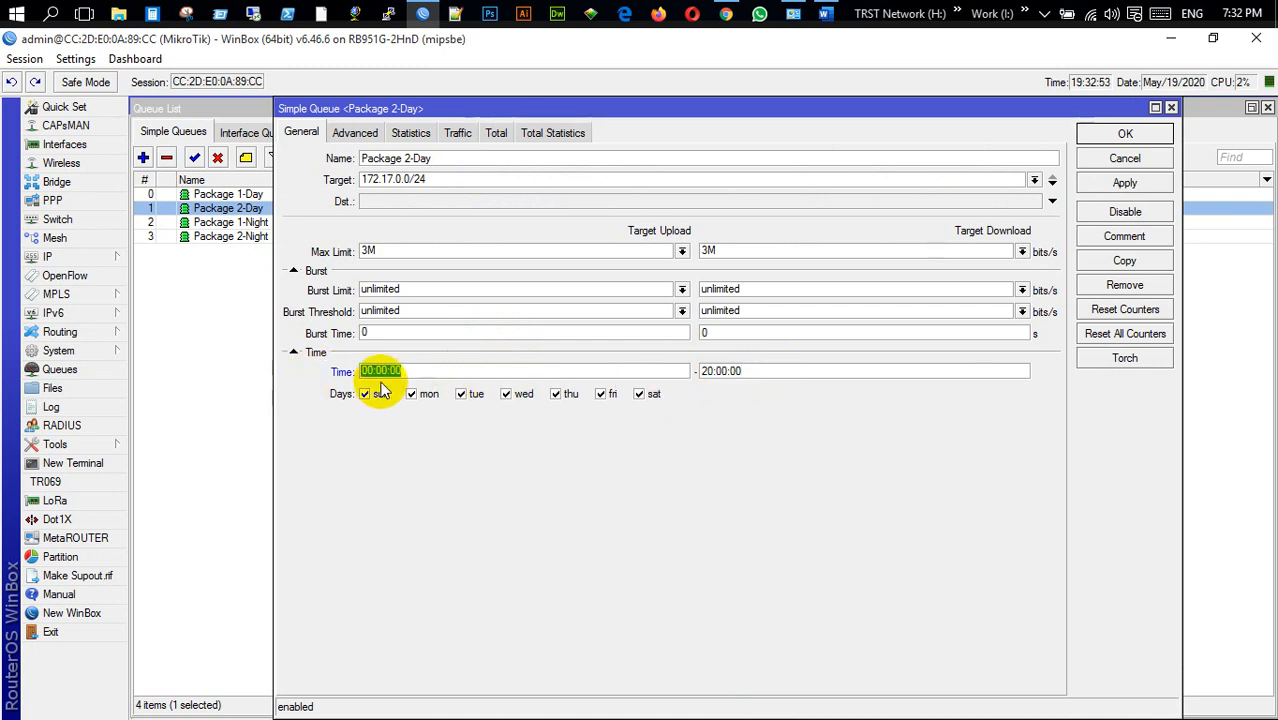
key(Left)
key(Right)
key(shift+Right)
text(8)
key(Return)
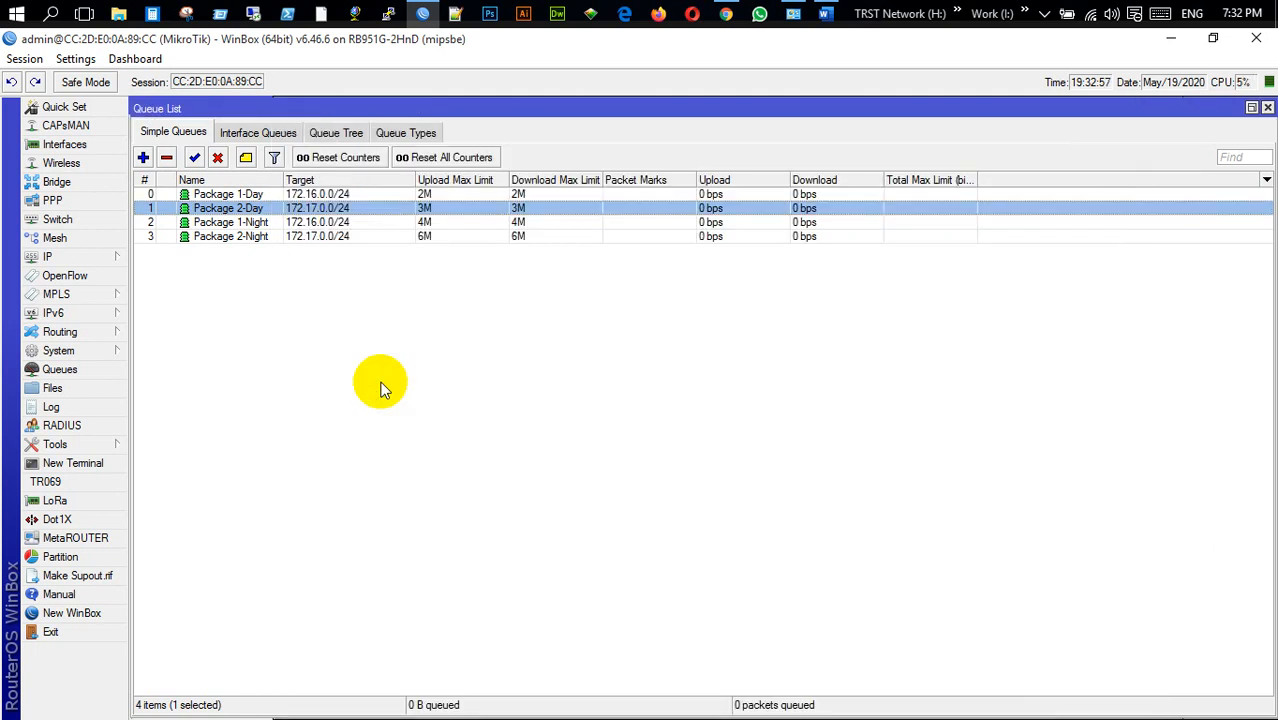
Show the Time column in the simple queue list.
right_click(342, 287)
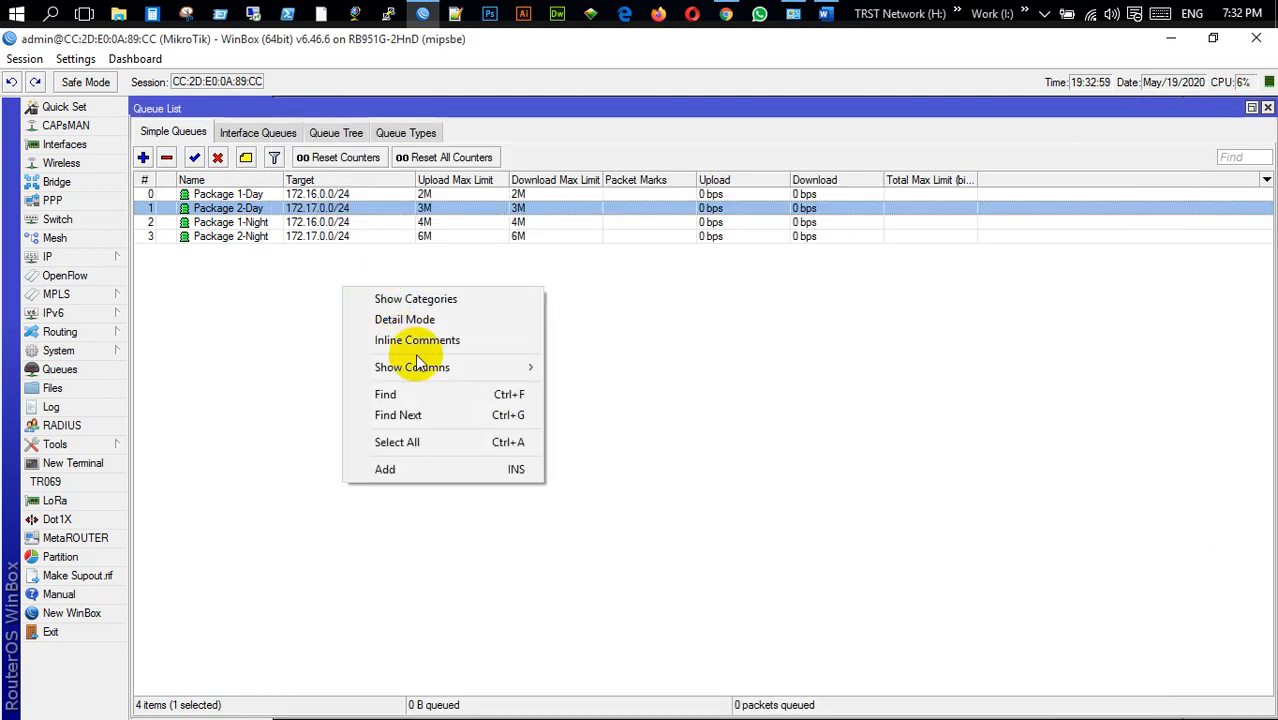
mouse_move(420, 364)
click(630, 196)
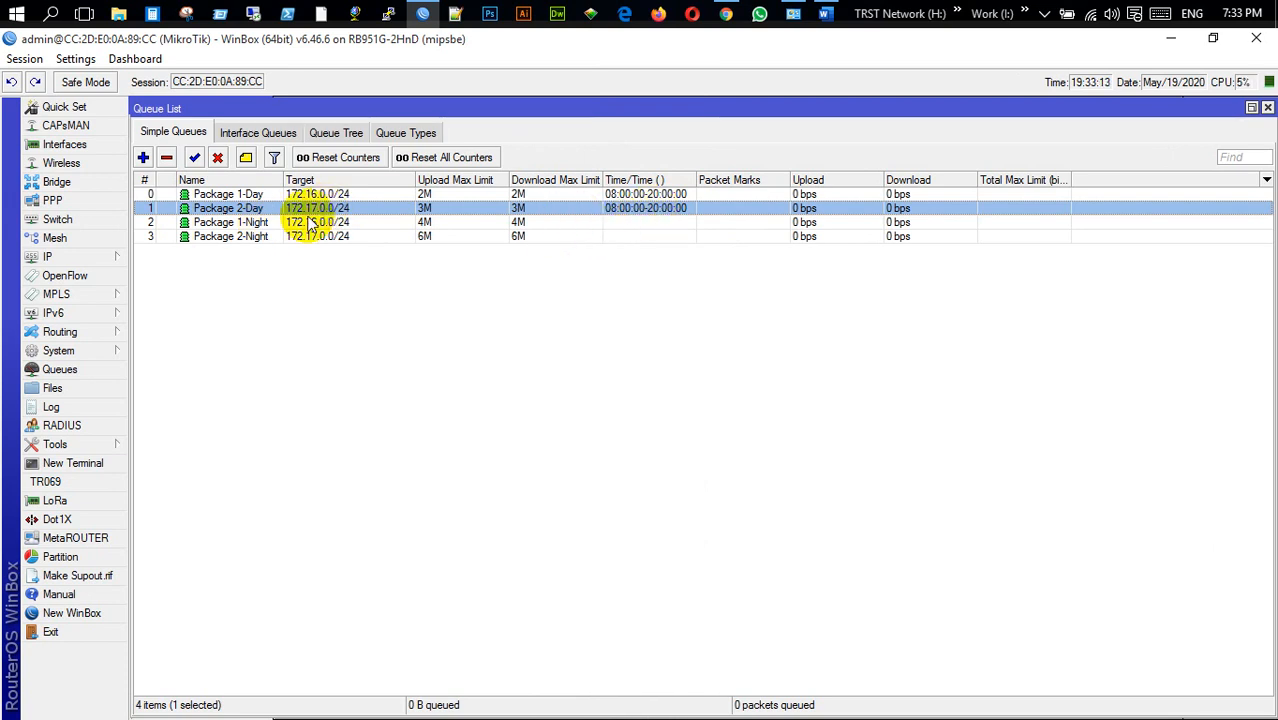
Open the Package 1-Night queue, check the time table in the Word document, and set the queue's start time to 20:00:00 in WinBox.
double_click(258, 223)
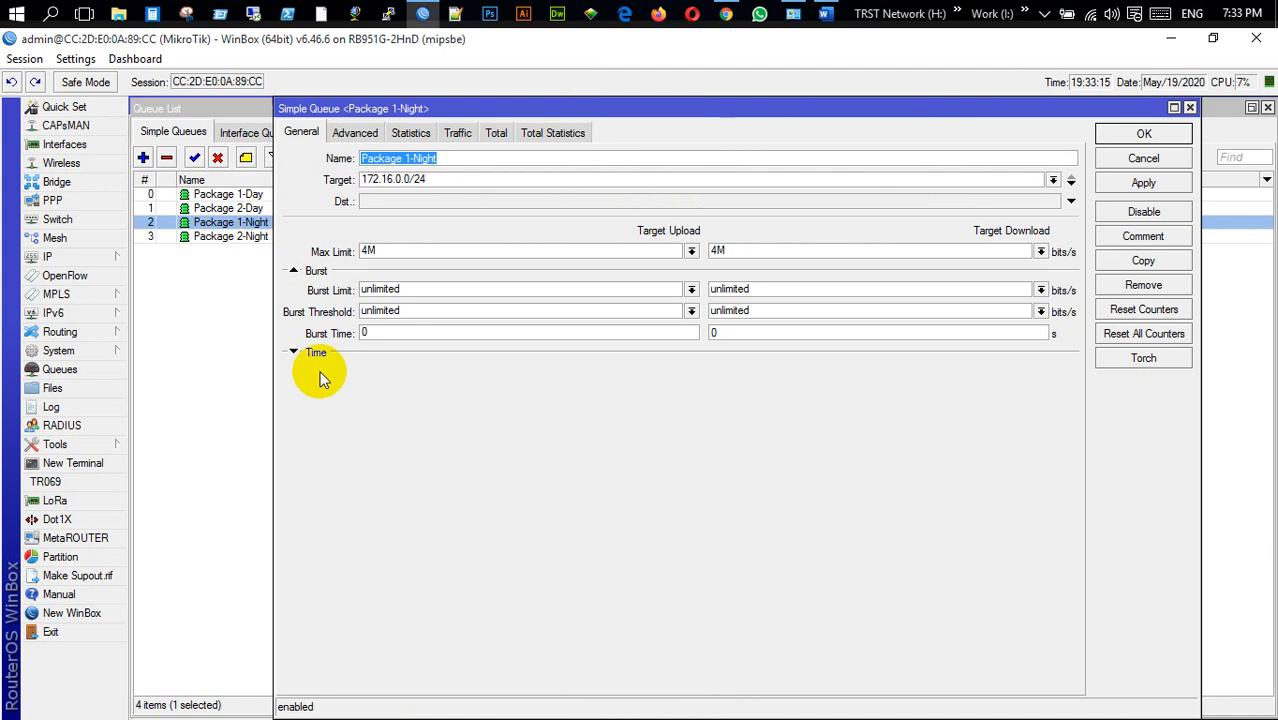
click(293, 352)
click(429, 374)
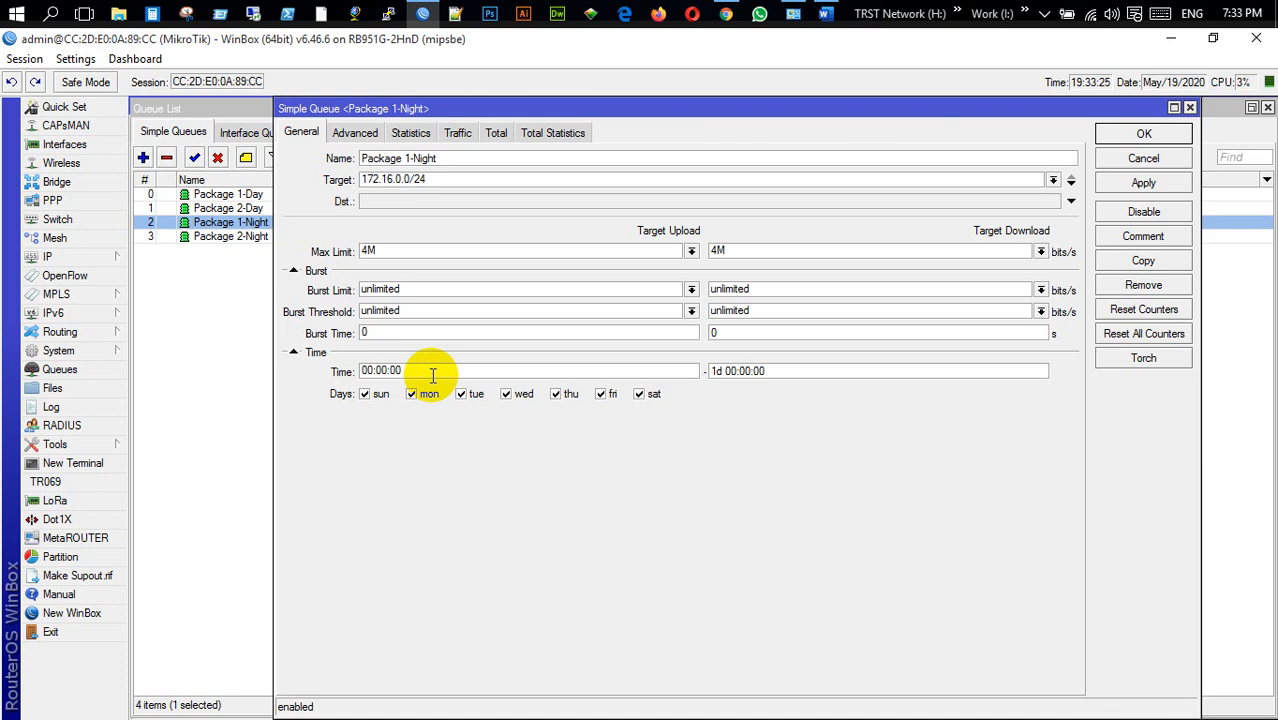
click(824, 13)
scroll(437, 422, up, 5)
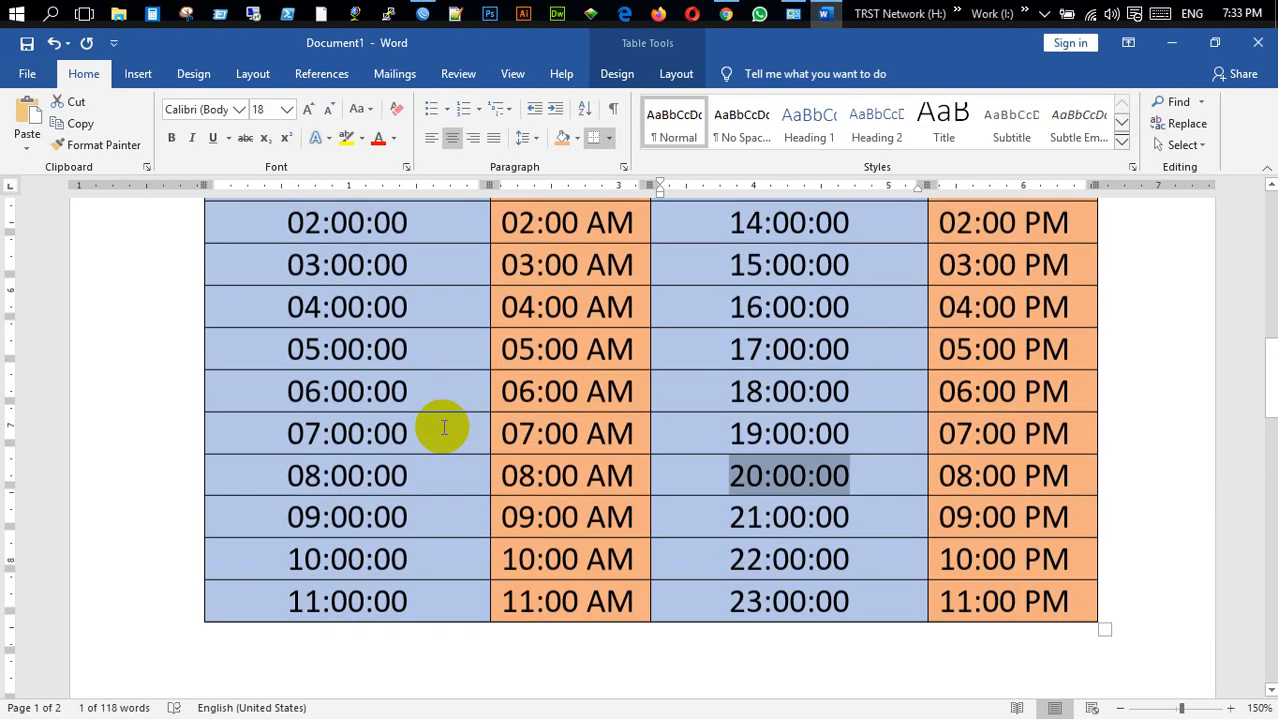
scroll(443, 427, down, 5)
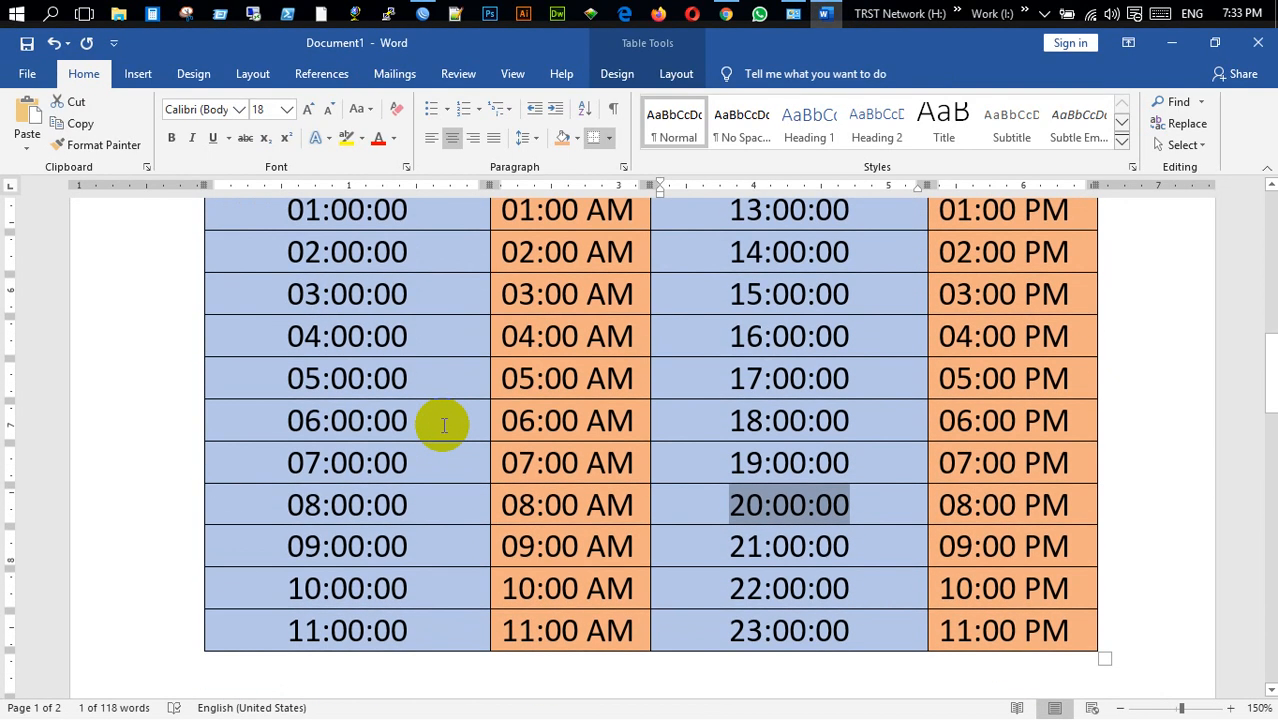
click(422, 13)
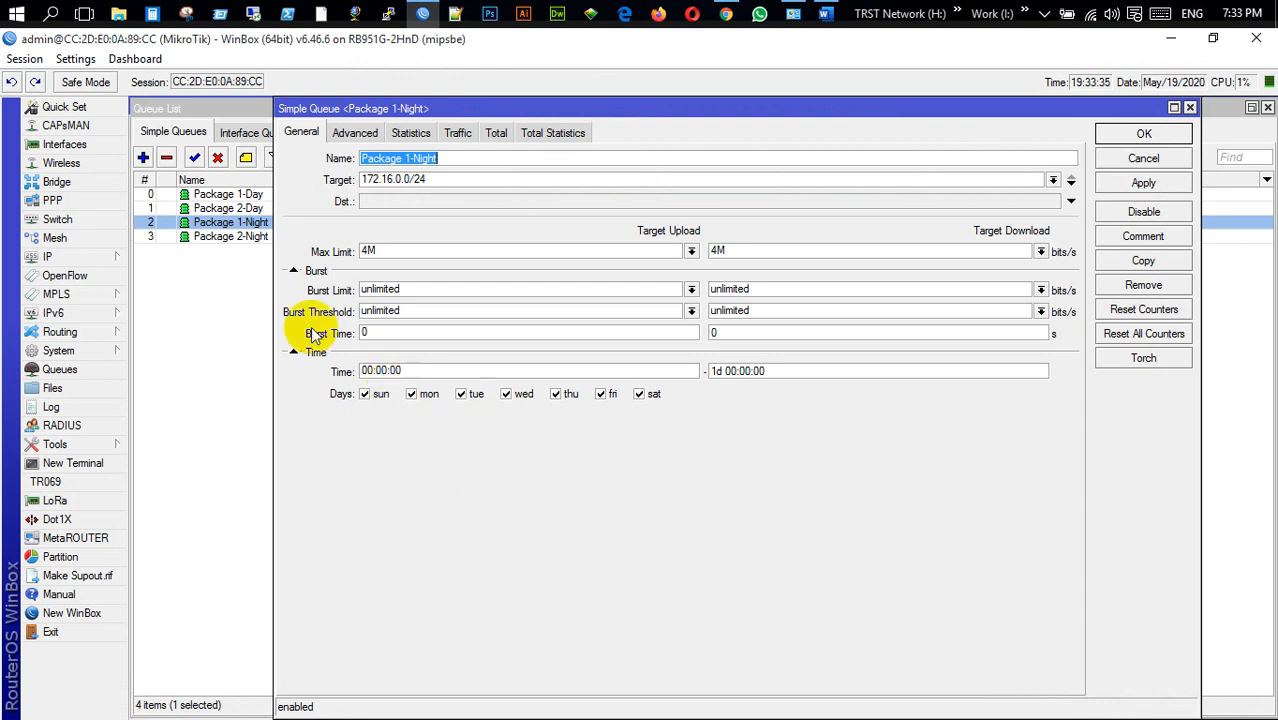
drag(414, 366, 337, 371)
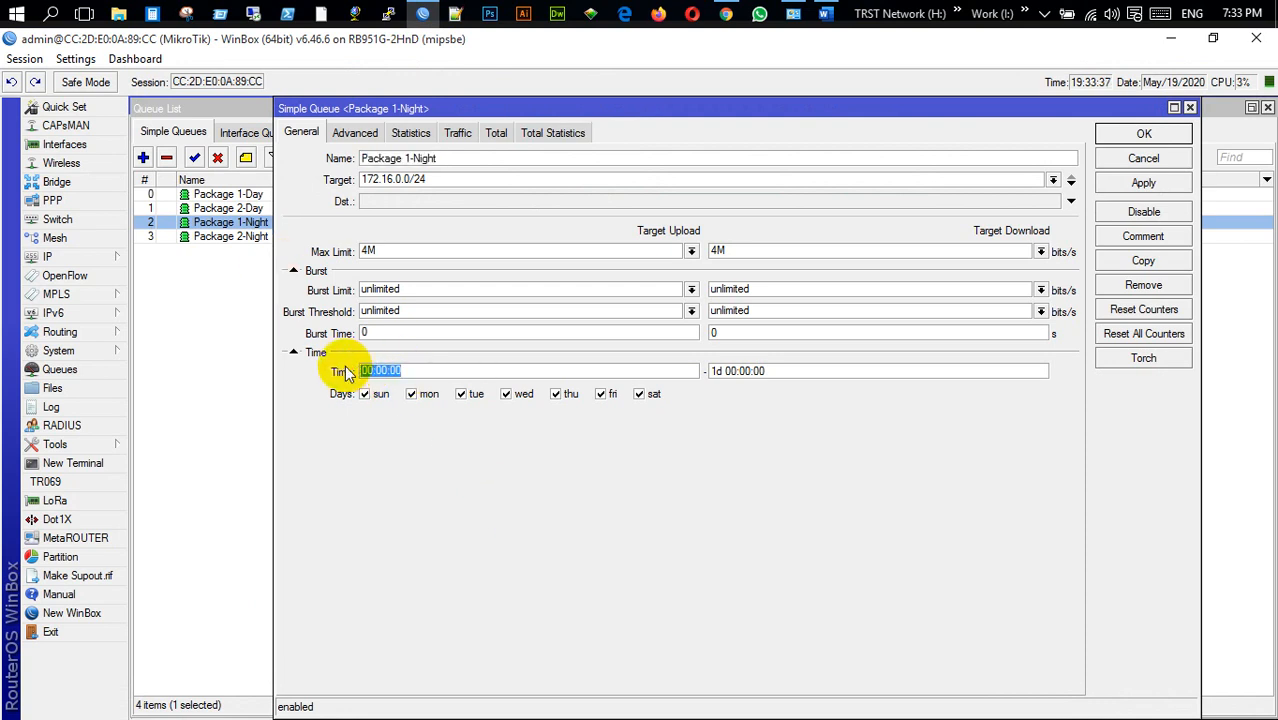
text(20:00:00)
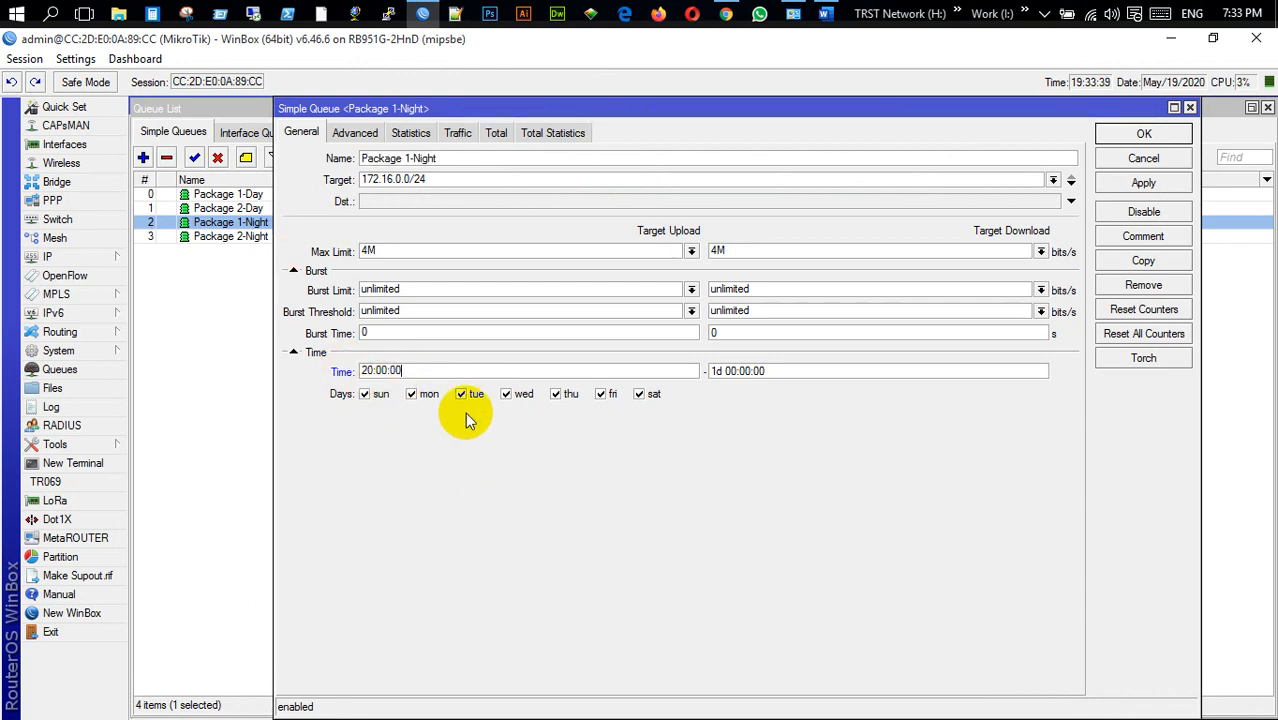
Set the Package 1-Night queue's end time to 08:00:00, removing the one-day prefix, and save the queue.
drag(785, 369, 693, 376)
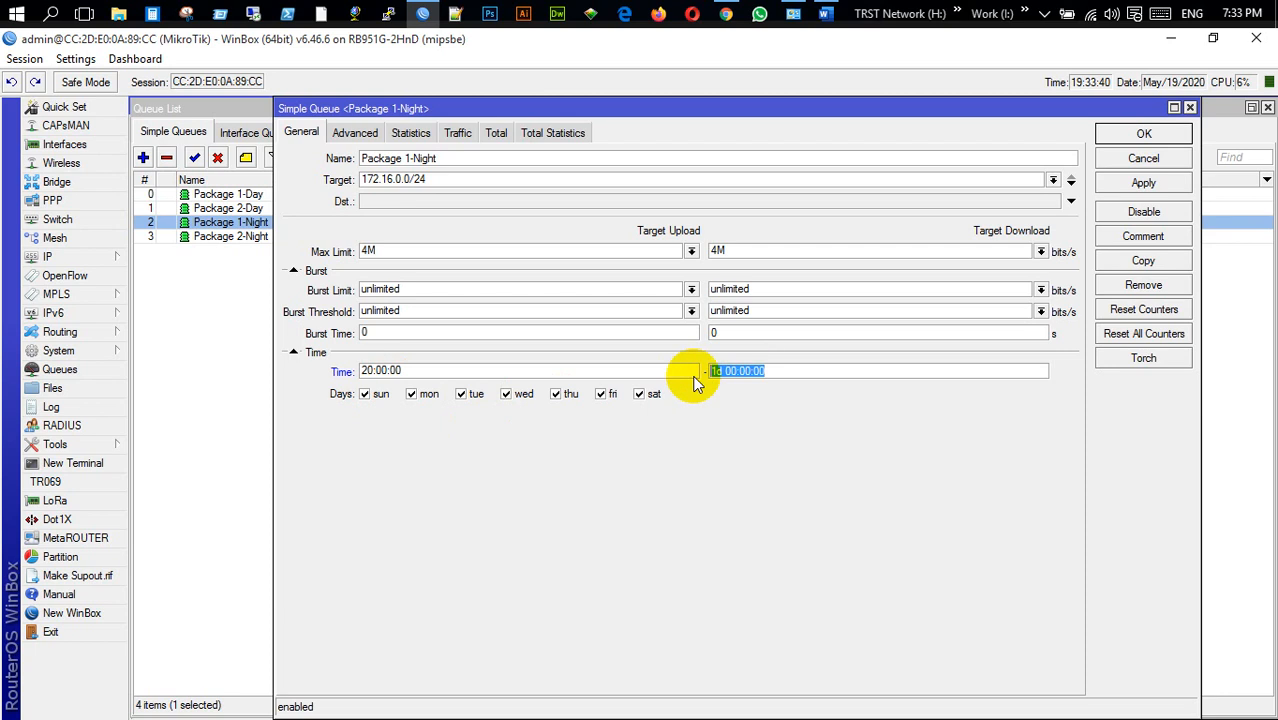
click(770, 416)
key(shift+Right)
key(shift+Right)
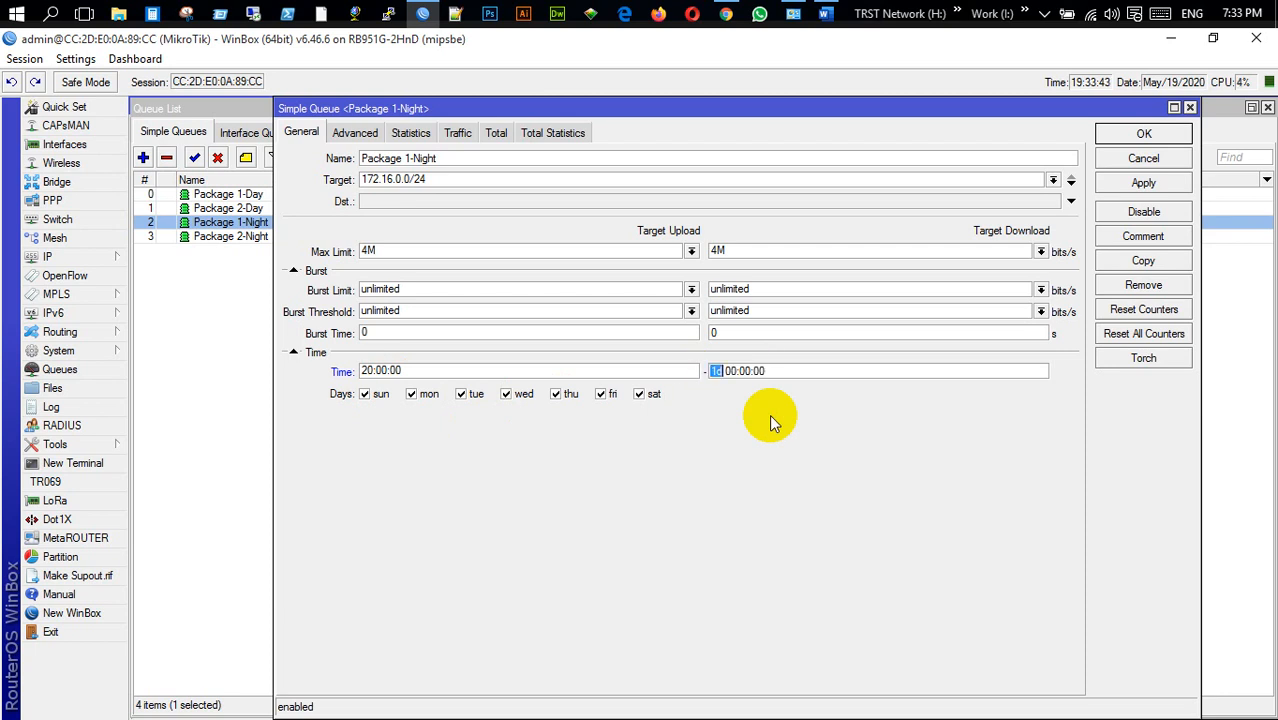
key(BackSpace)
key(Delete)
key(Right)
key(shift+Right)
text(8)
key(Return)
Open the Package 2-Night queue and set its start time to 20:00:00.
key(Down)
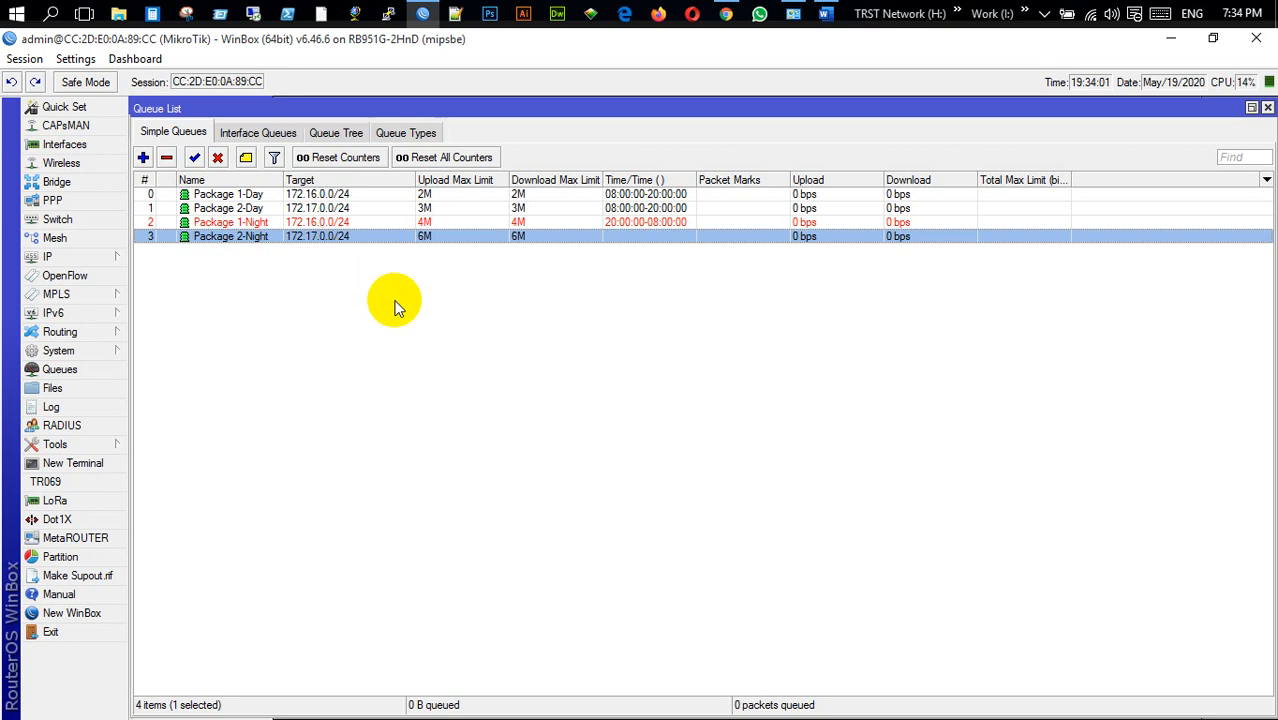
double_click(268, 237)
click(293, 352)
double_click(408, 370)
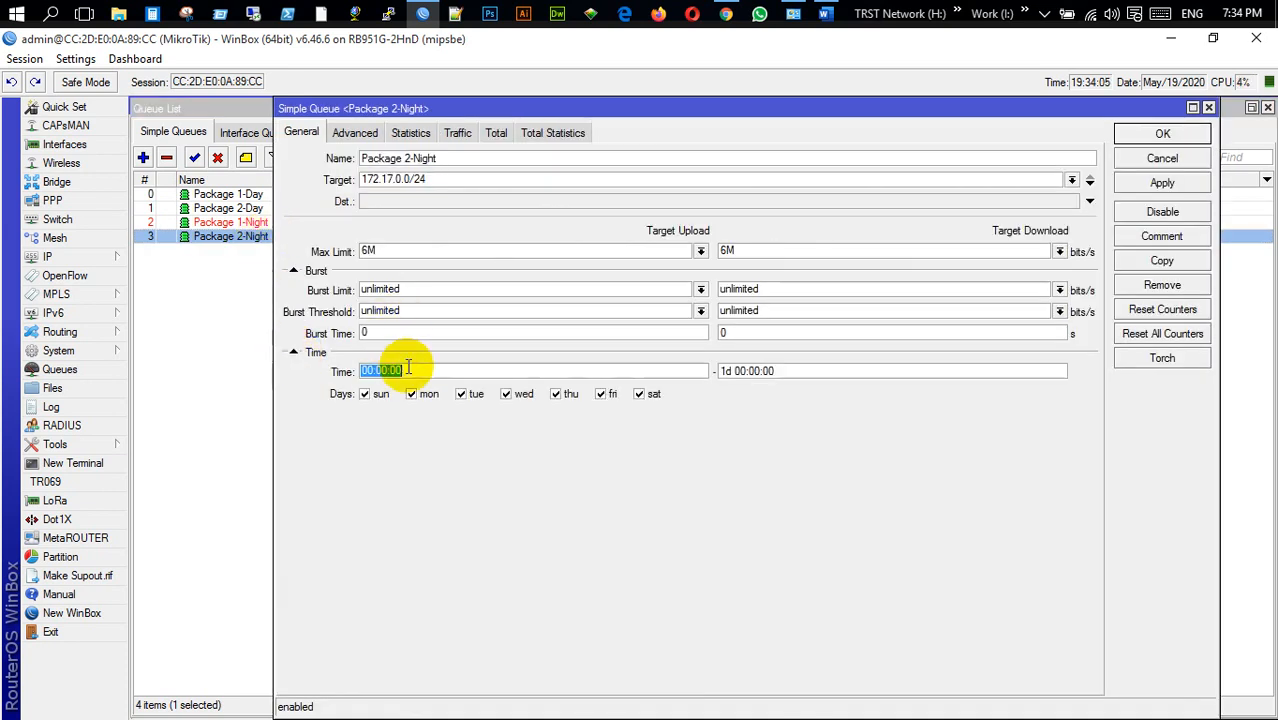
text(20:00:00)
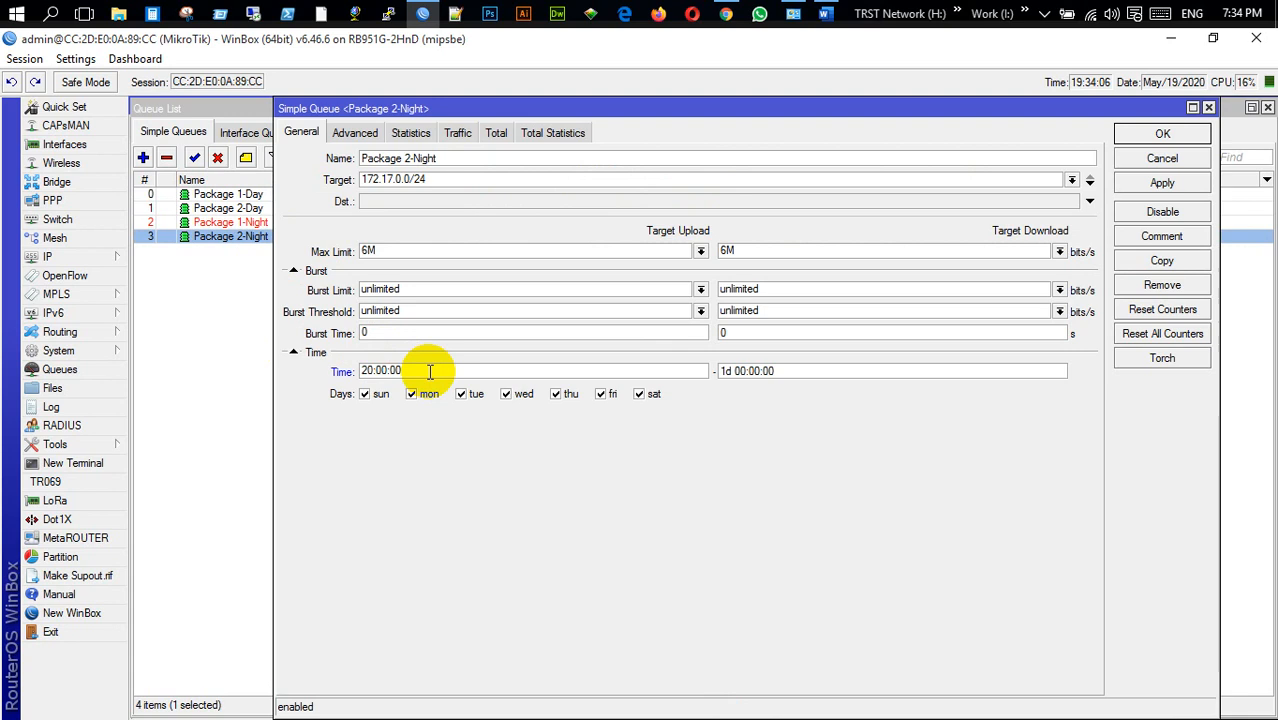
Set the Package 2-Night queue's end time to 08:00:00 without the one-day prefix, save the queue and clear the selection.
click(736, 371)
key(shift+Home)
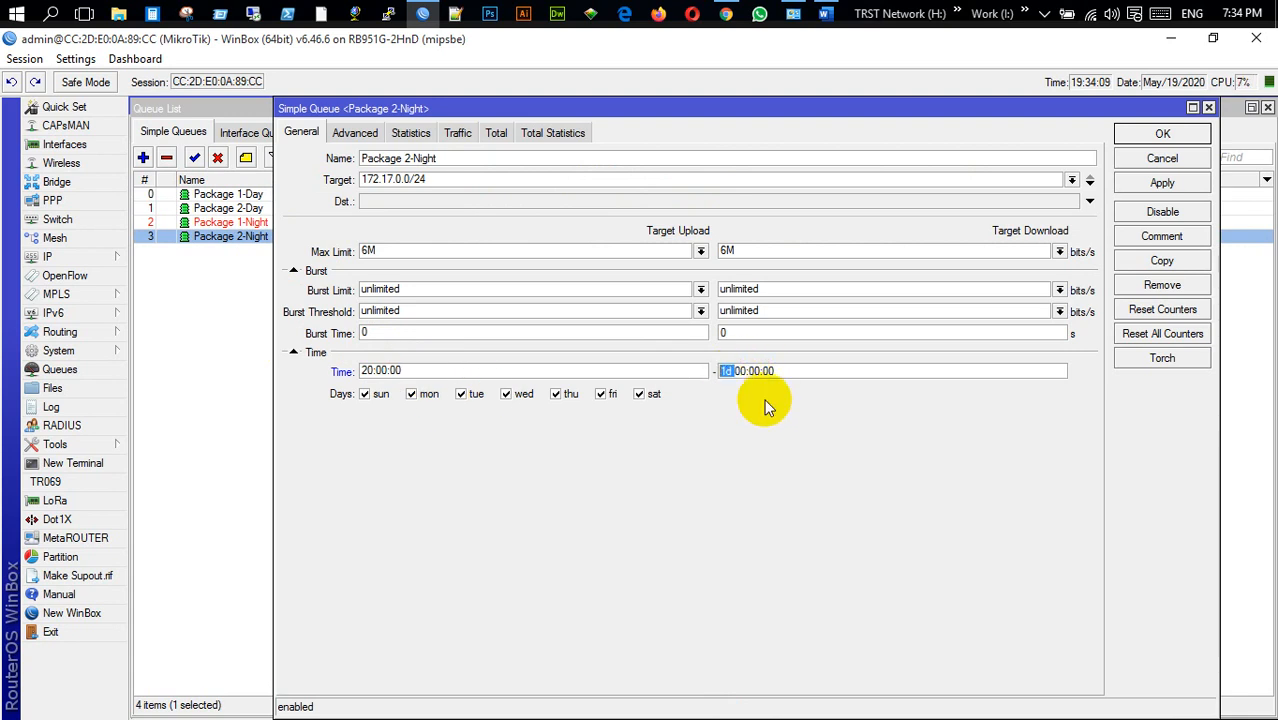
key(BackSpace)
text(08)
key(Return)
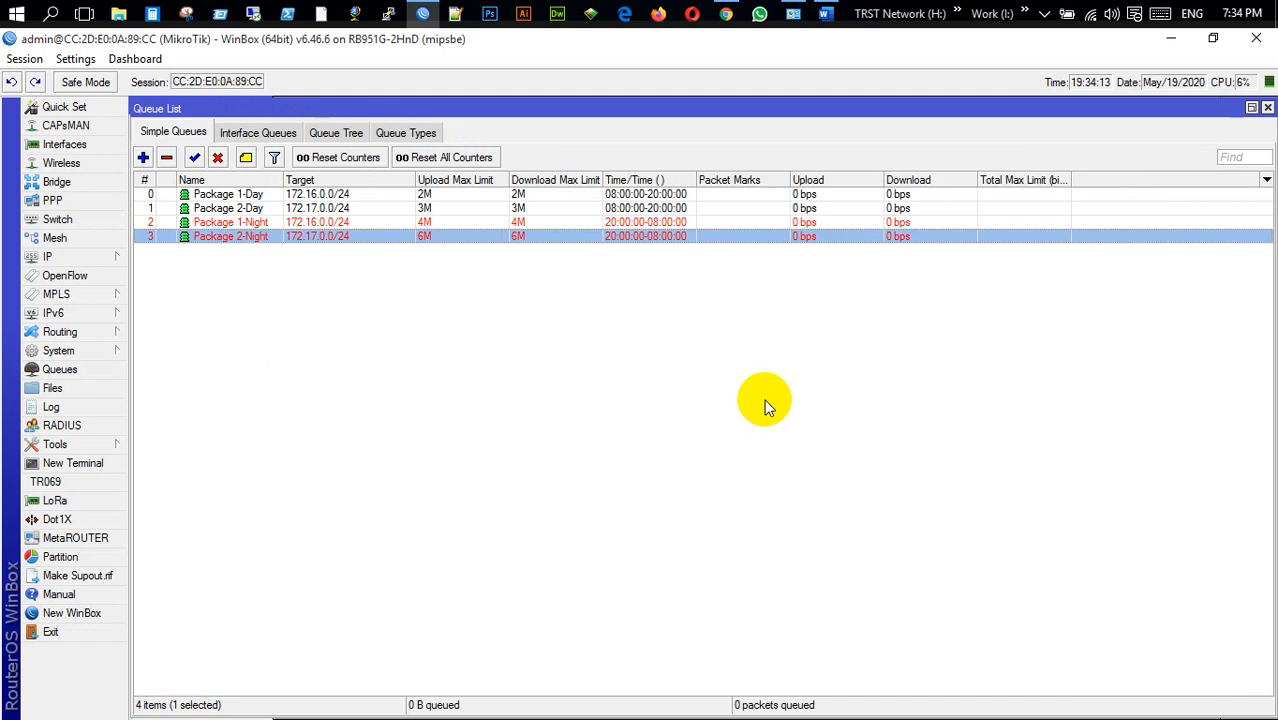
click(765, 407)
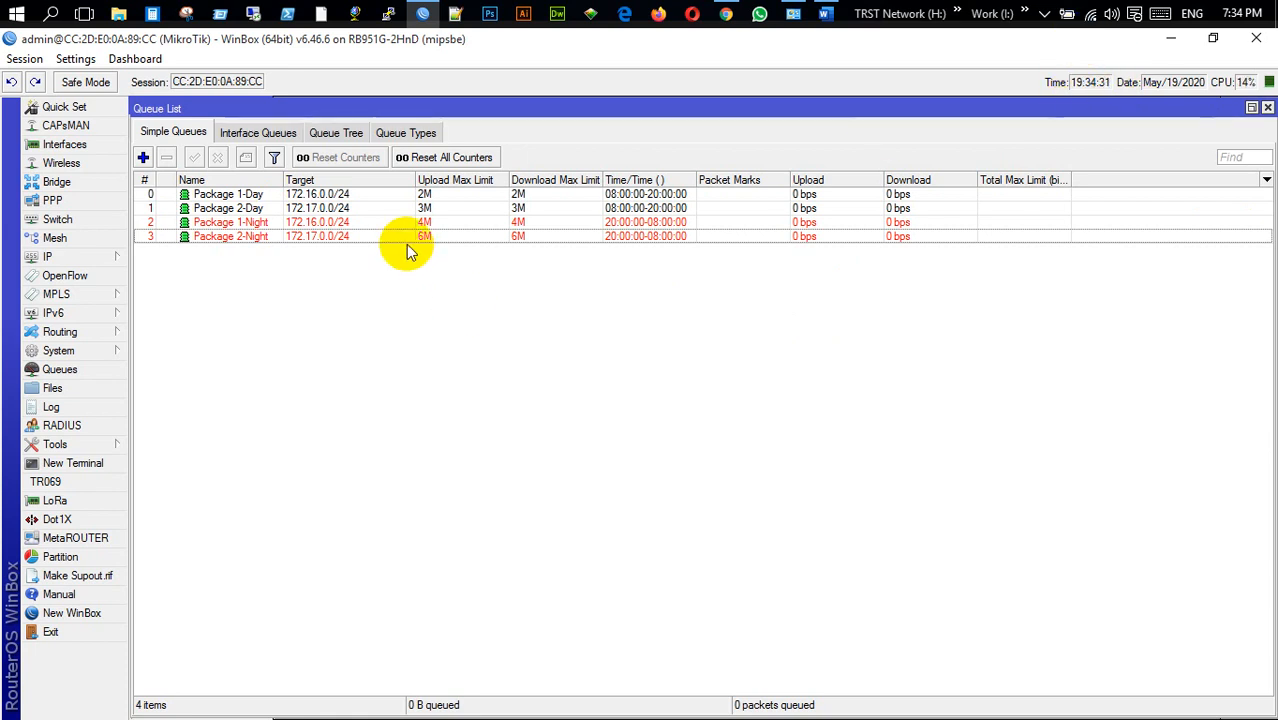
Set the router's system clock time to 19:59:50 and save it.
click(90, 350)
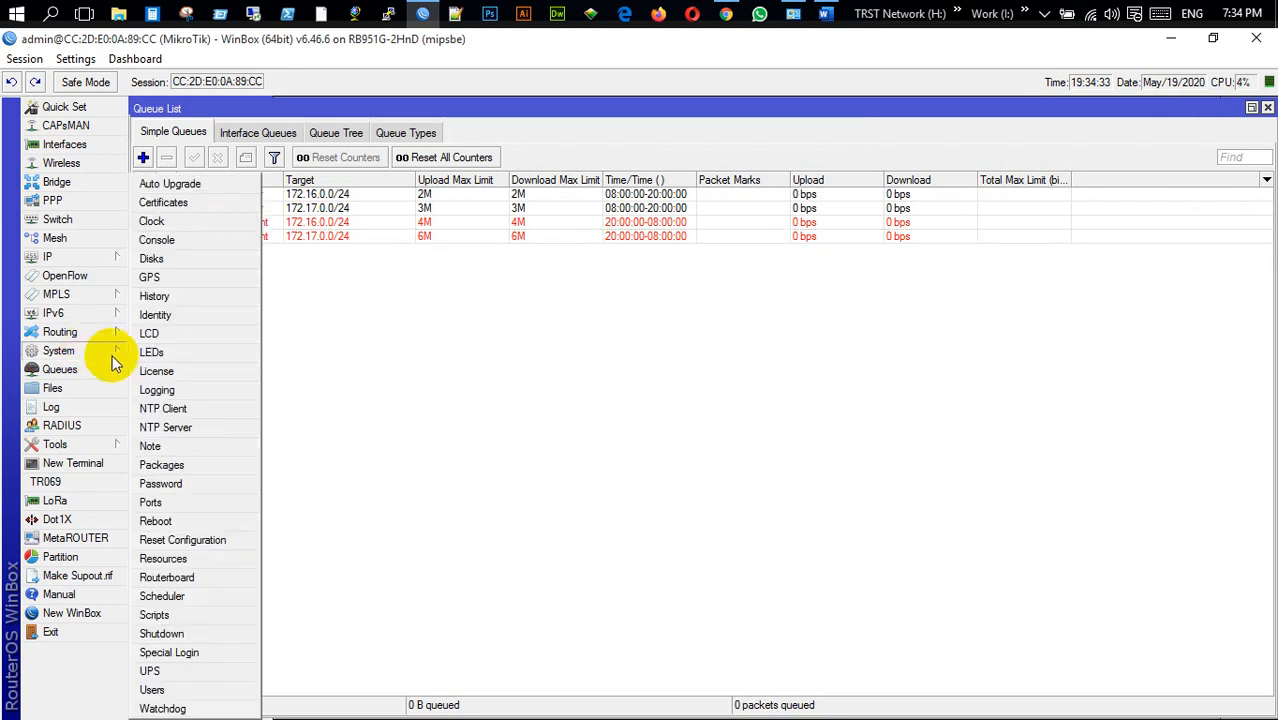
click(190, 222)
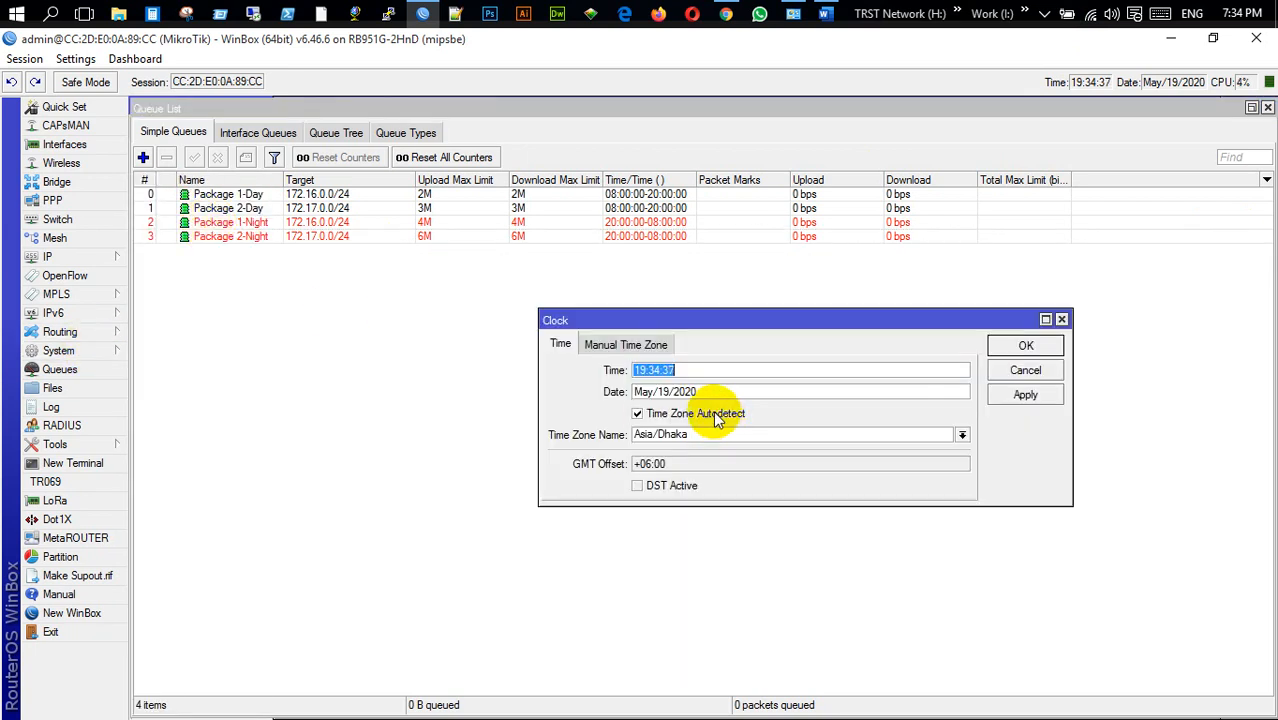
click(705, 373)
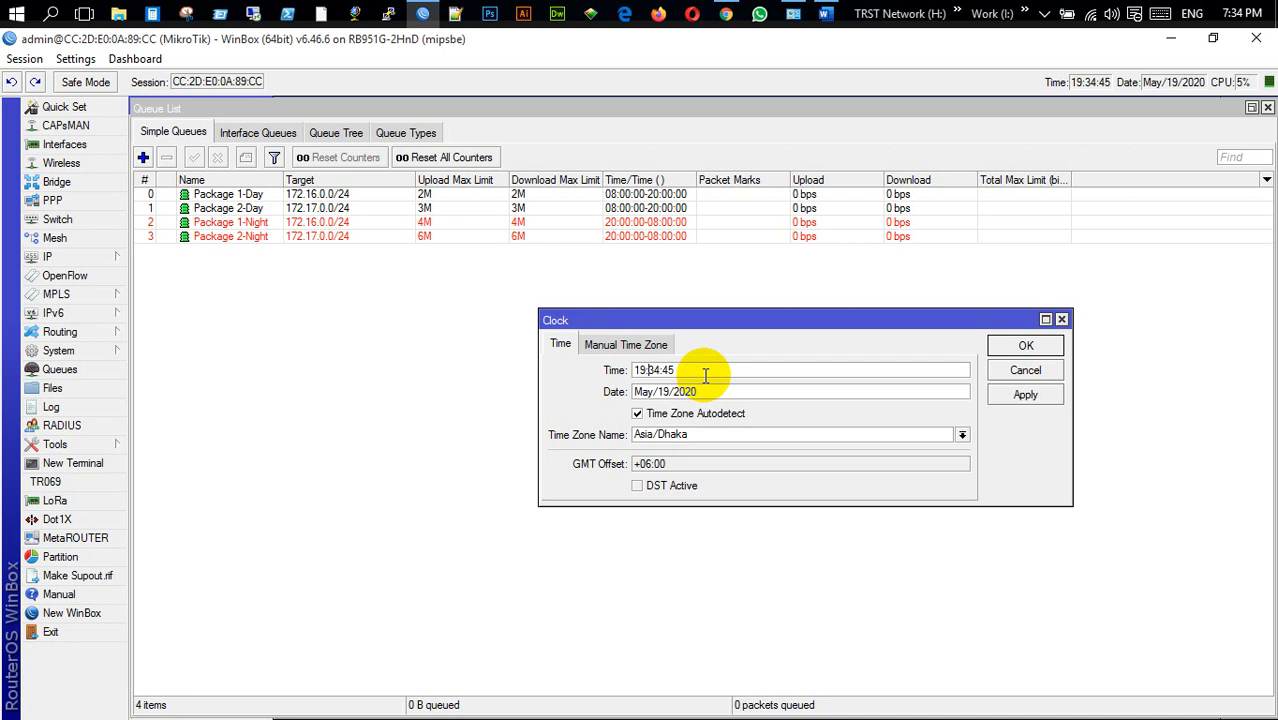
key(shift+Left)
key(shift+Left)
text(59)
key(shift+Right)
key(shift+Right)
text(50)
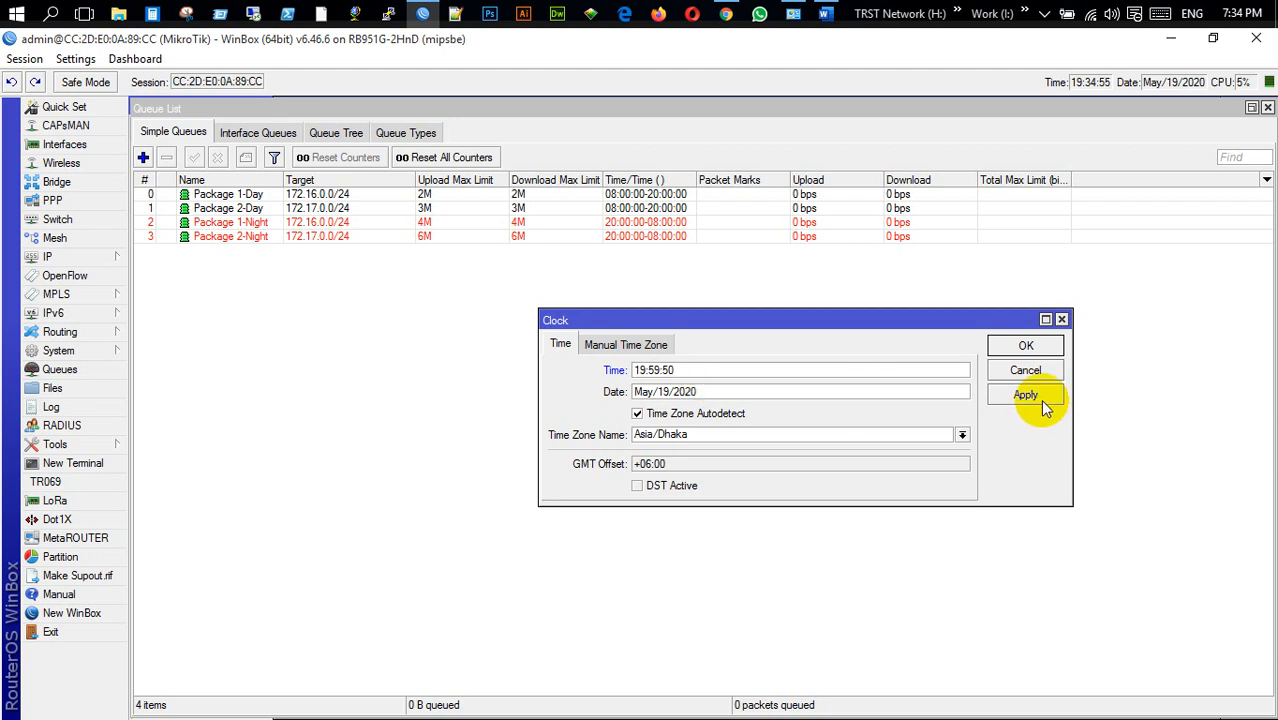
click(1036, 397)
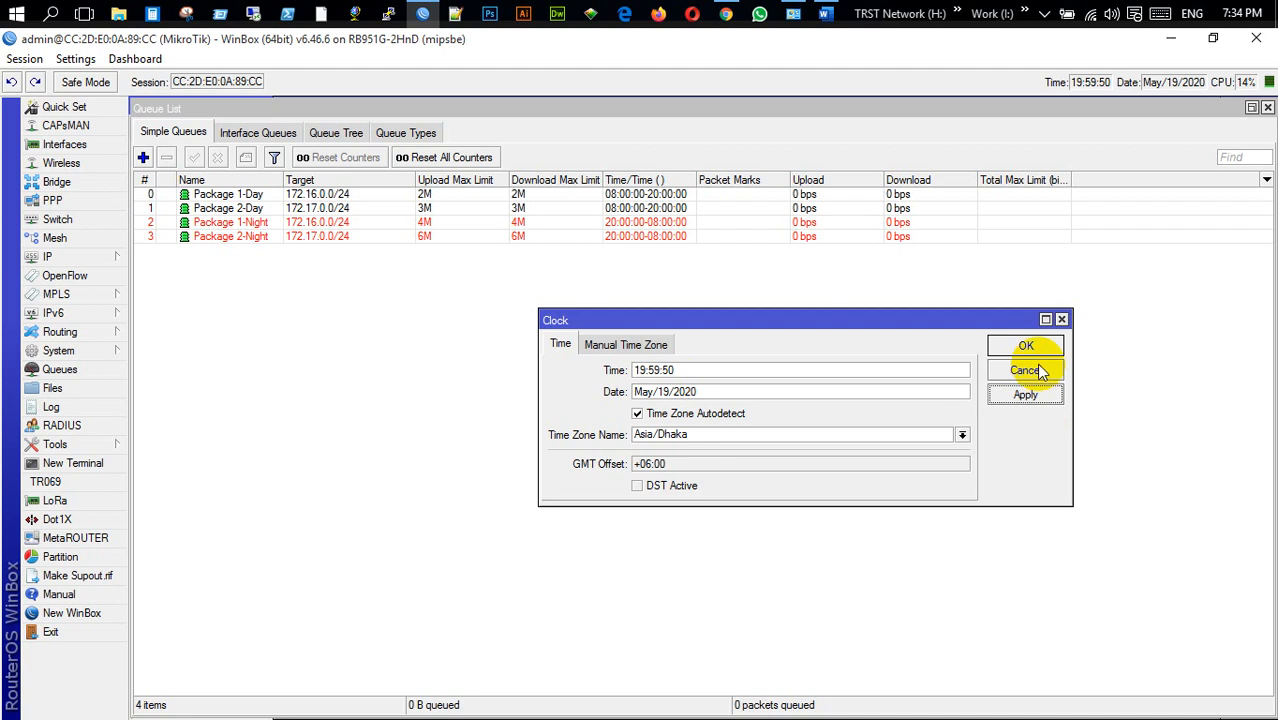
click(1037, 348)
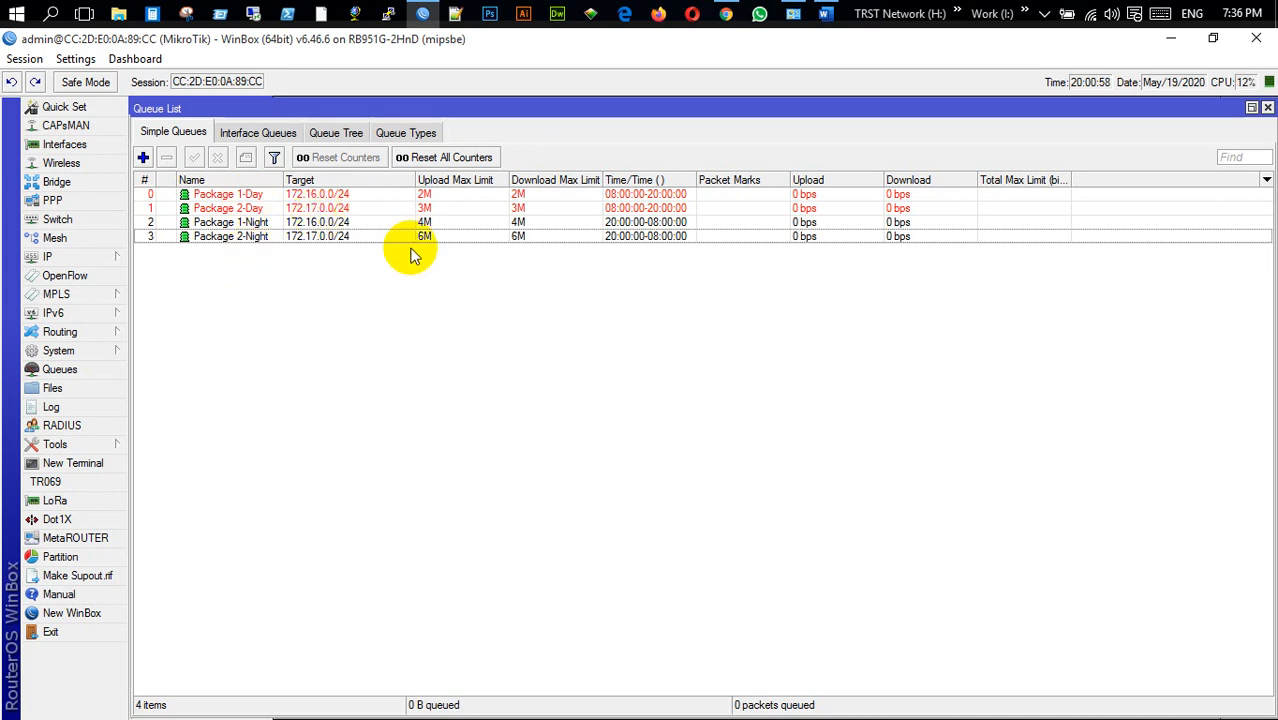
Examine which day and night queues are active and compare Package 1-Day with Package 1-Night by target, limit and time range.
click(250, 195)
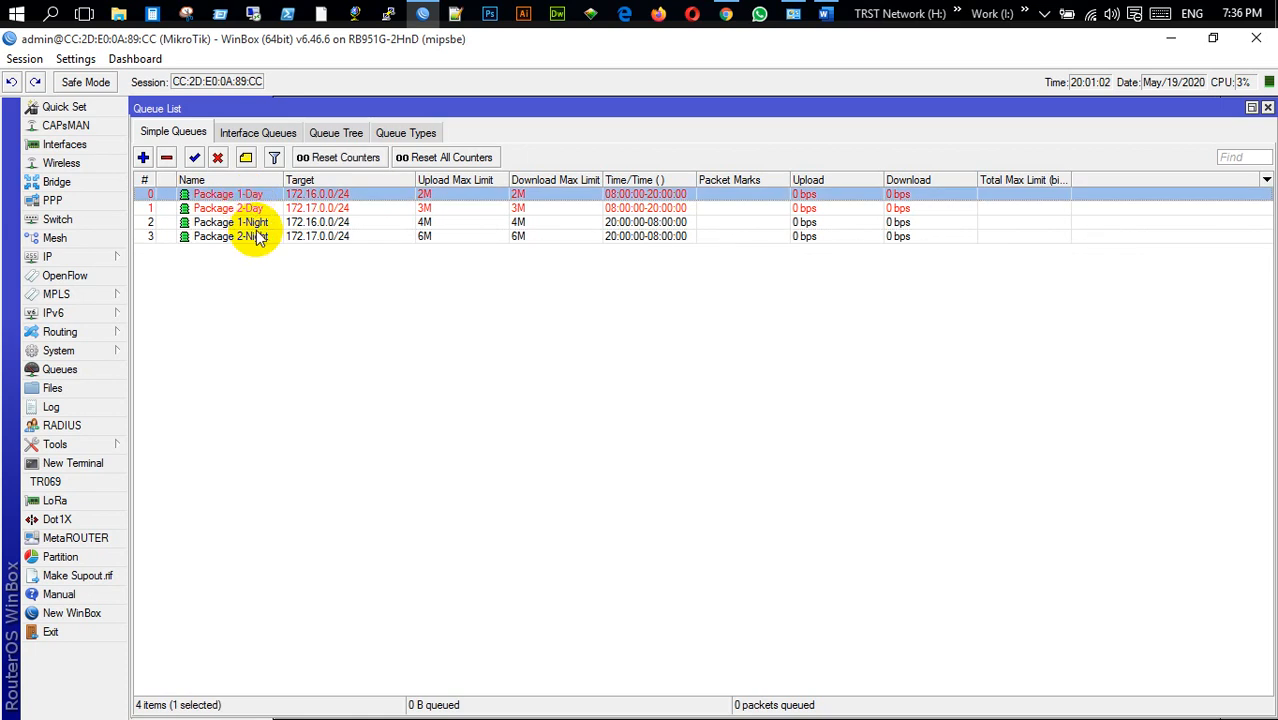
click(256, 224)
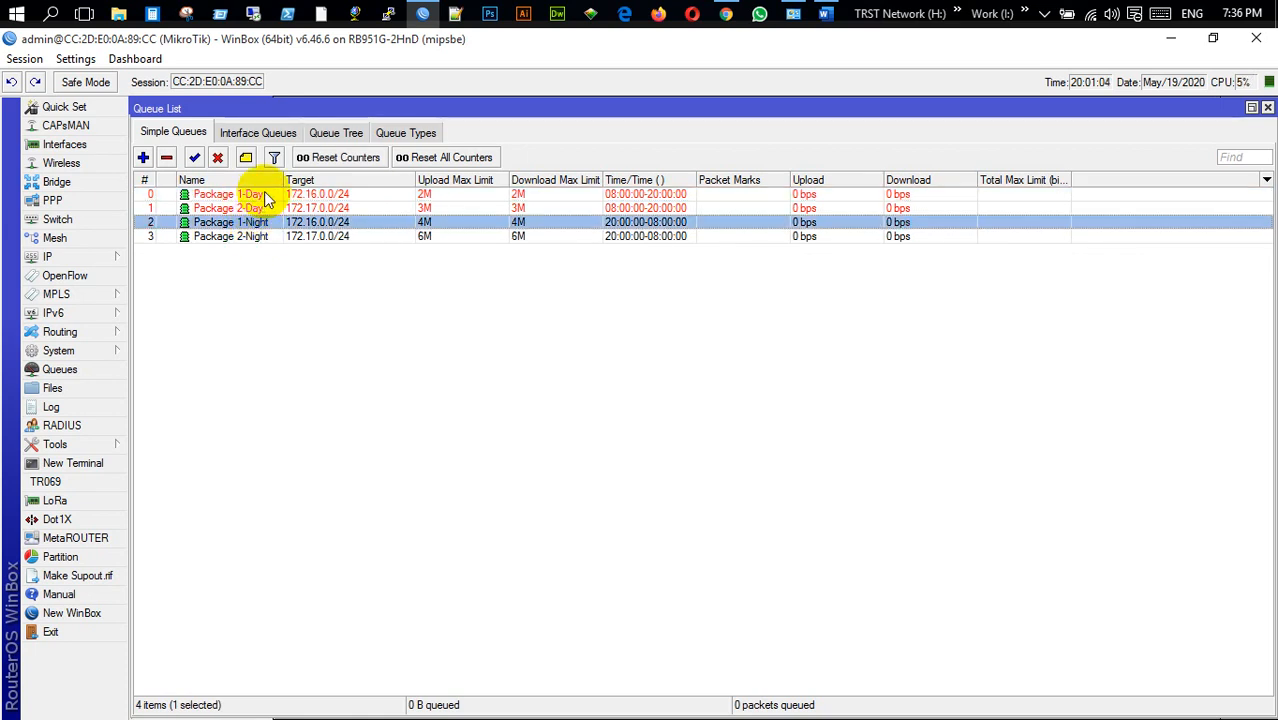
click(258, 208)
click(255, 195)
click(256, 222)
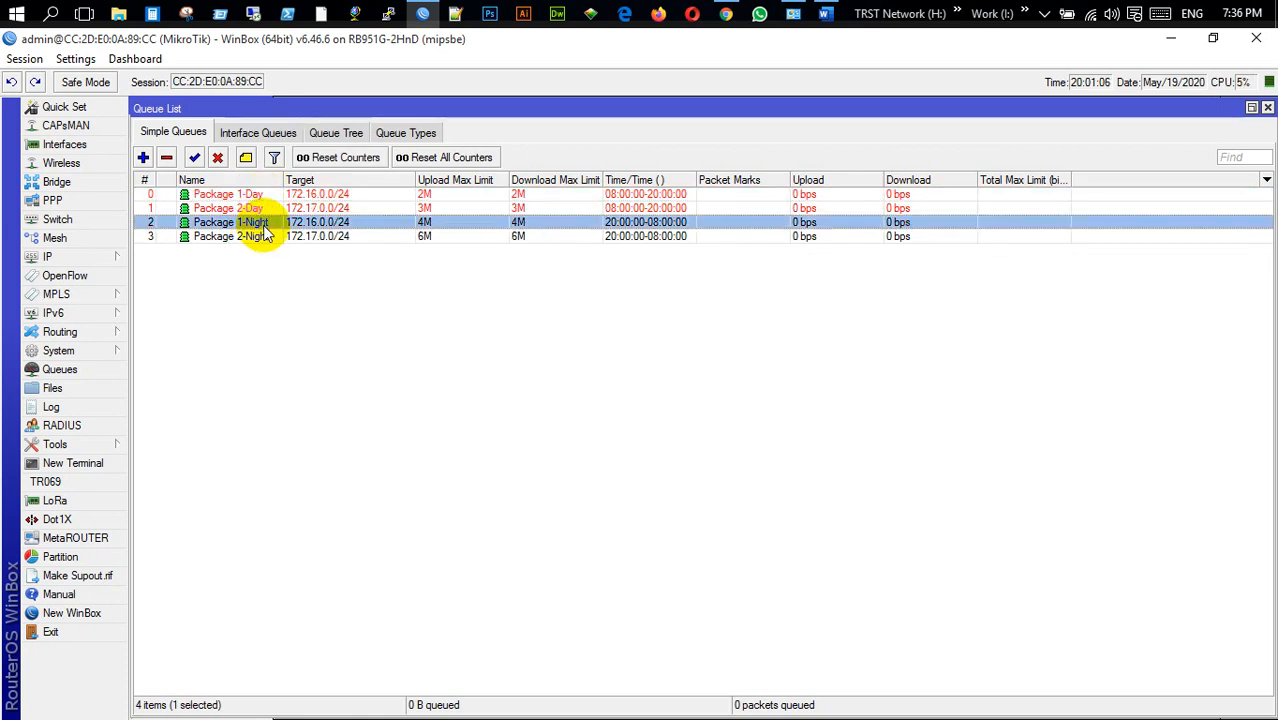
click(322, 195)
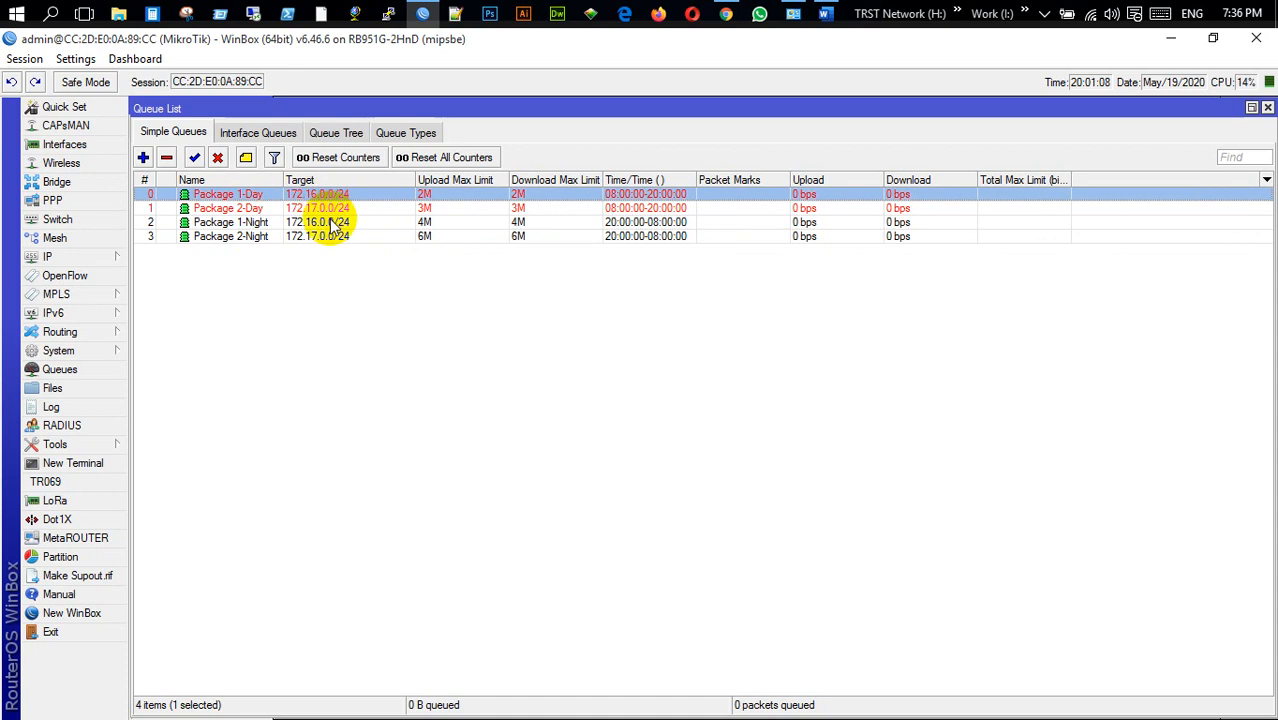
click(330, 222)
ctrl+click(322, 194)
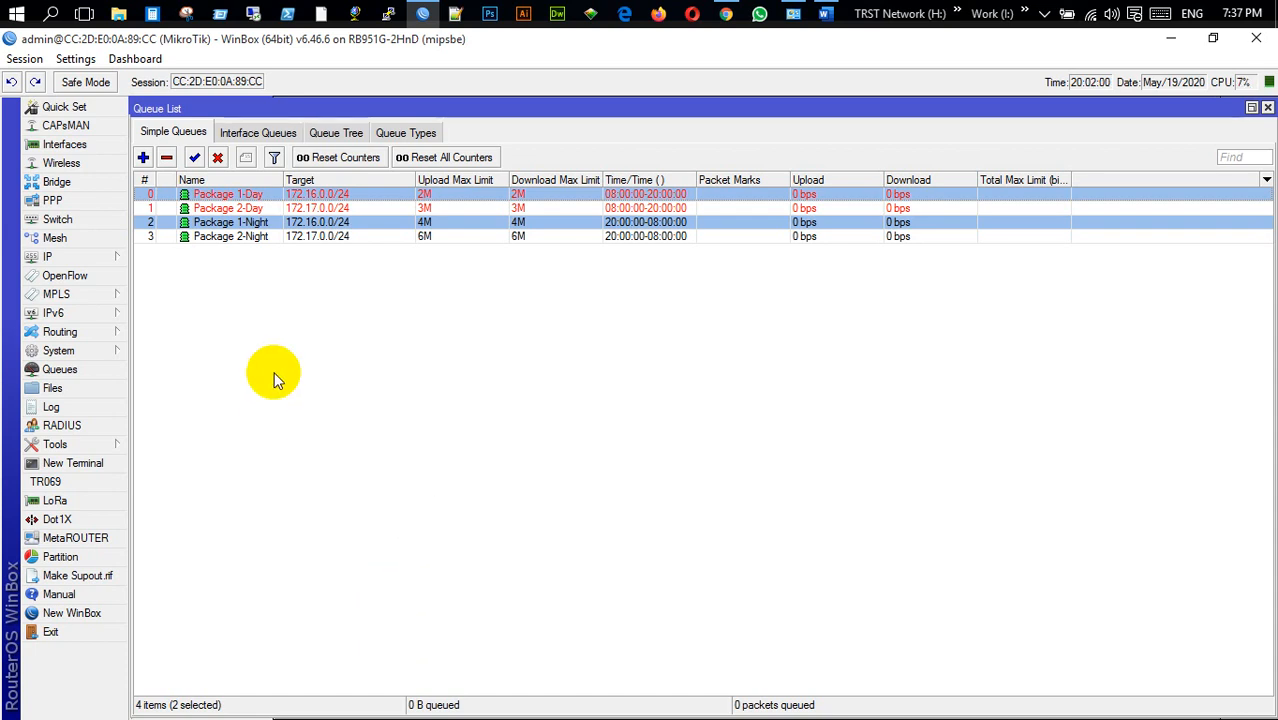
click(280, 372)
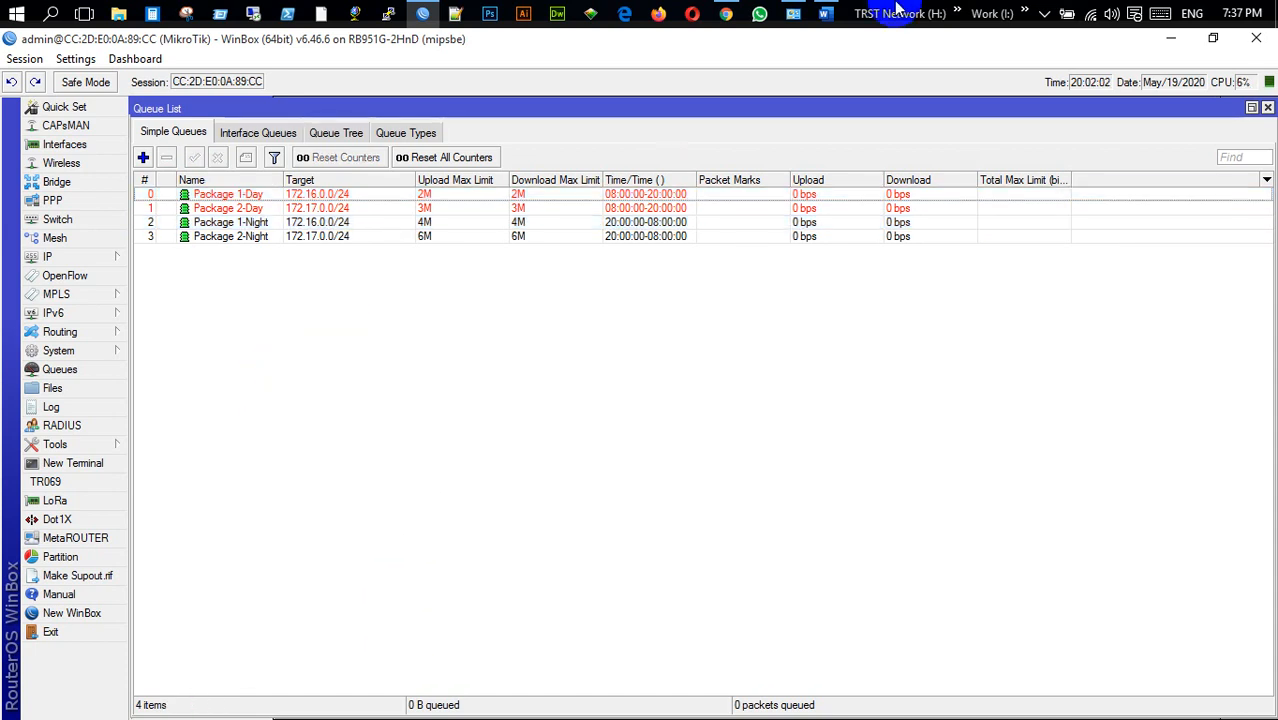
Switch to the Word document and review the list of methods above the MikroTik time table.
click(824, 15)
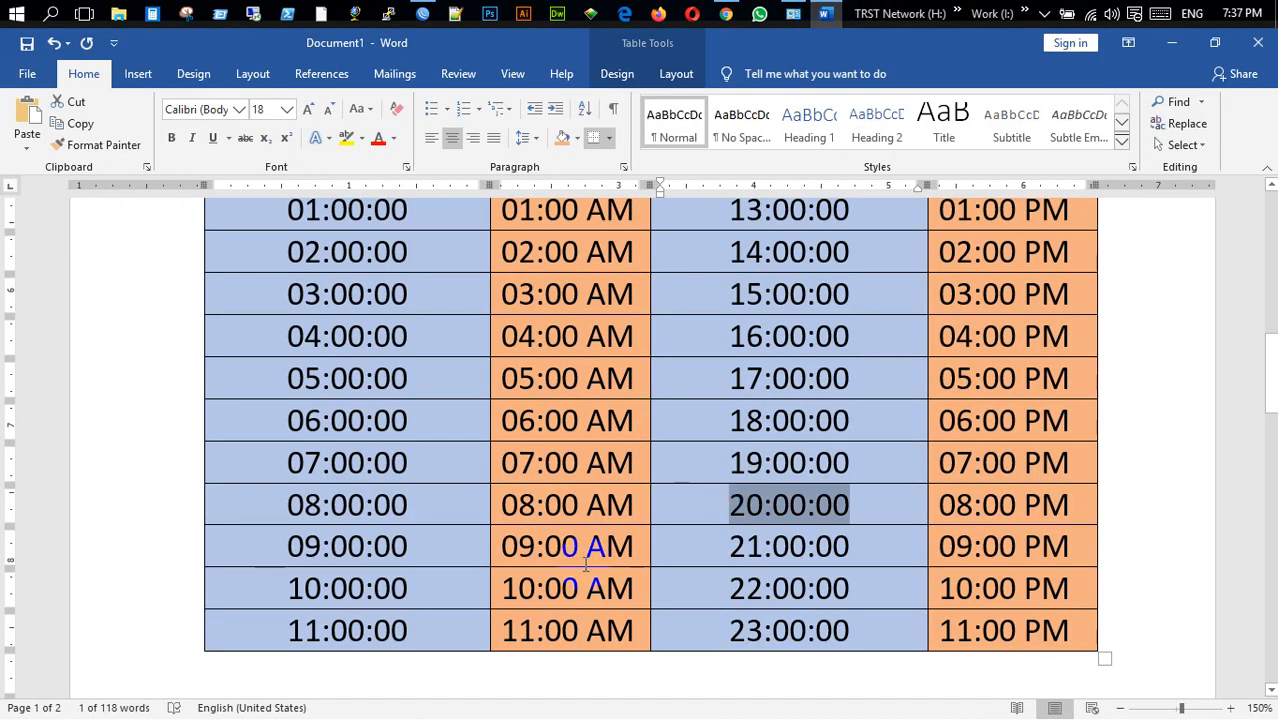
scroll(580, 555, up, 5)
scroll(580, 556, up, 5)
scroll(595, 590, down, 6)
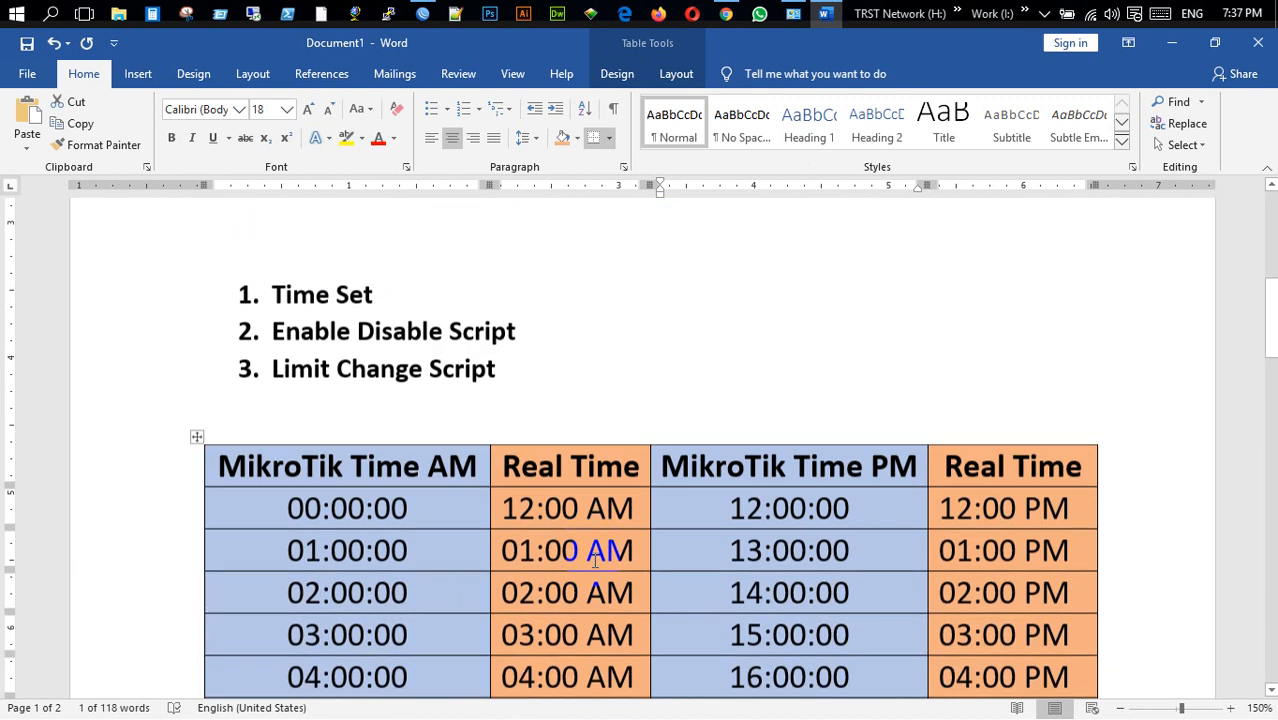
Locate the Enable Disable Script method in the numbered list below the package table and highlight it briefly.
scroll(590, 545, up, 3)
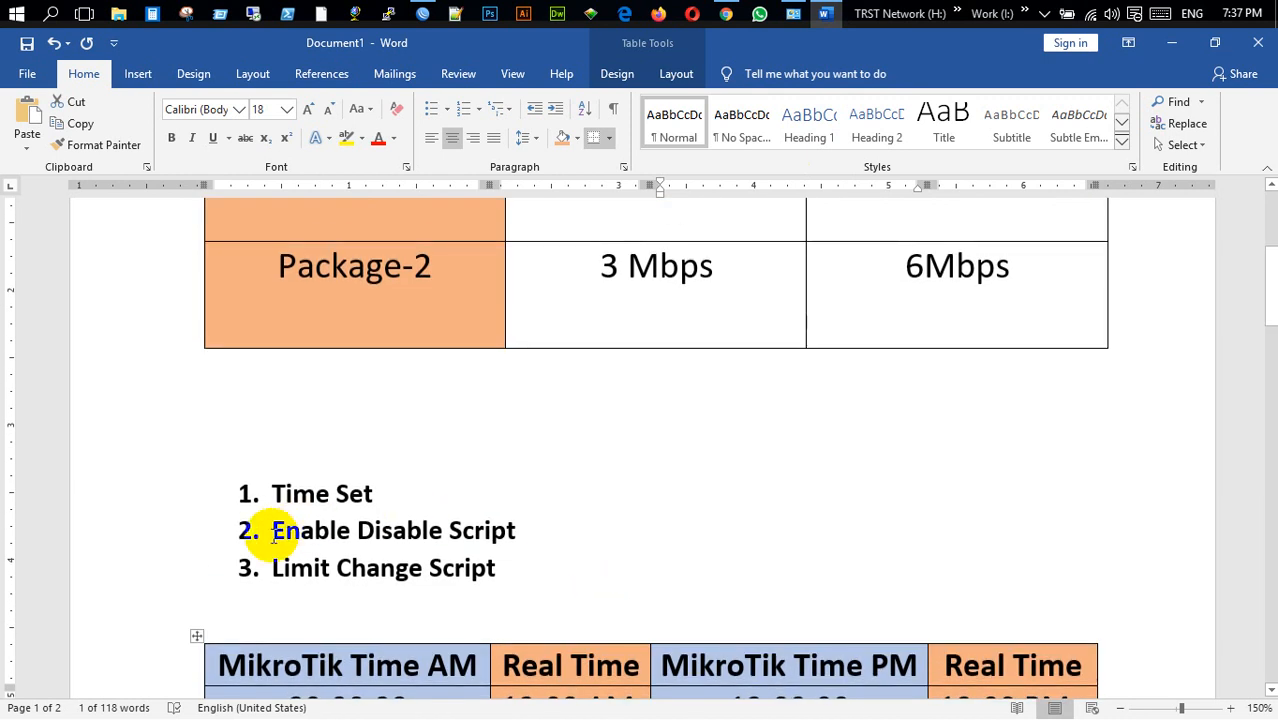
drag(273, 531, 538, 545)
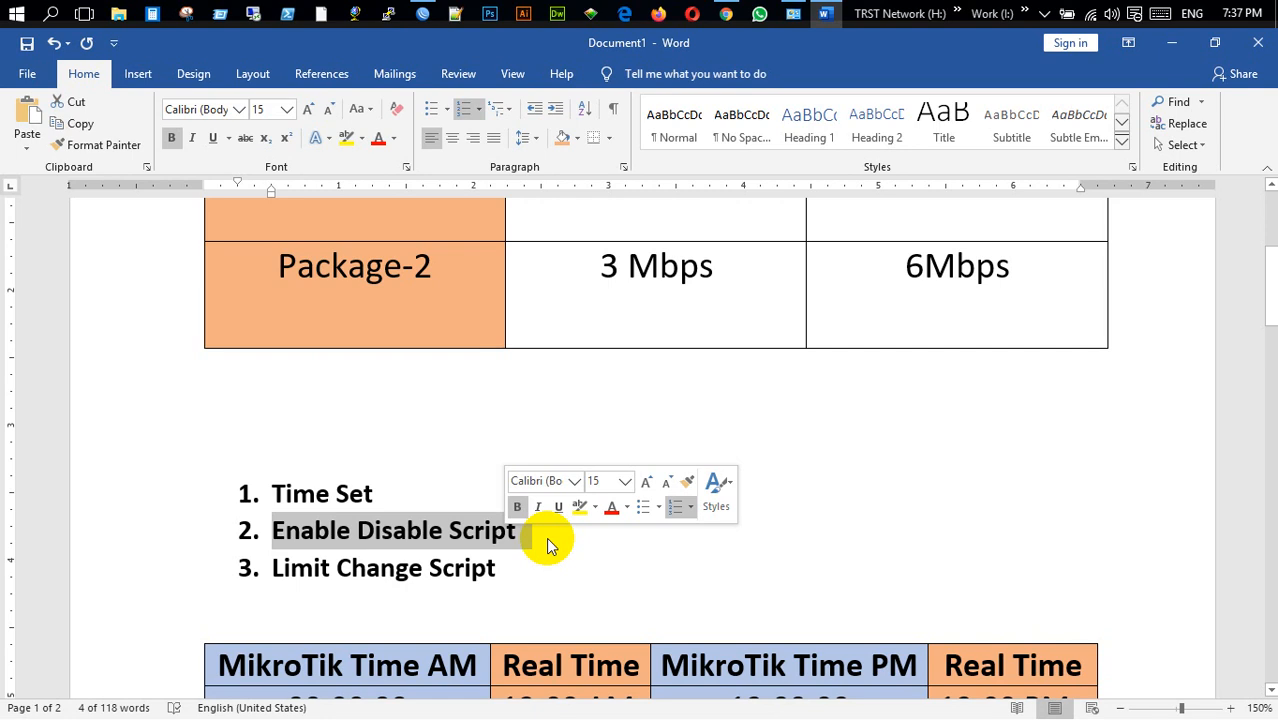
click(546, 537)
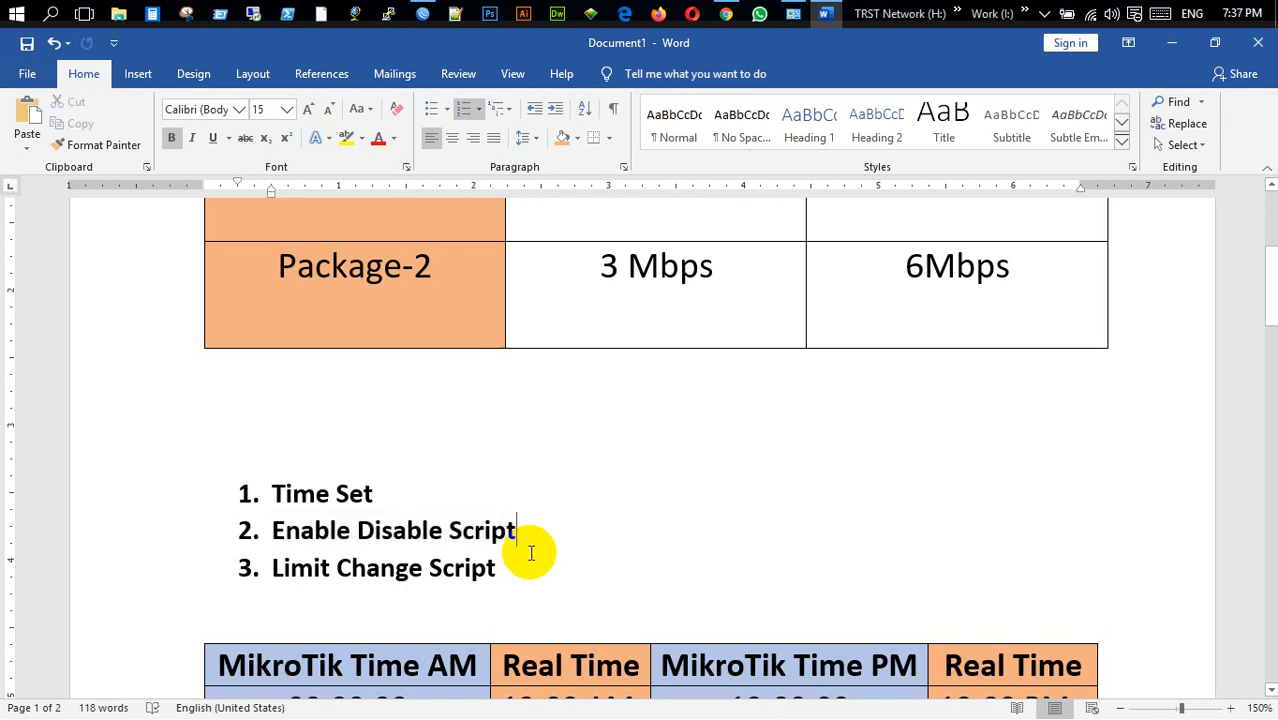
Switch to WinBox and remove the time schedules from the Package 1-Day and Package 2-Day simple queues, saving each queue.
click(422, 12)
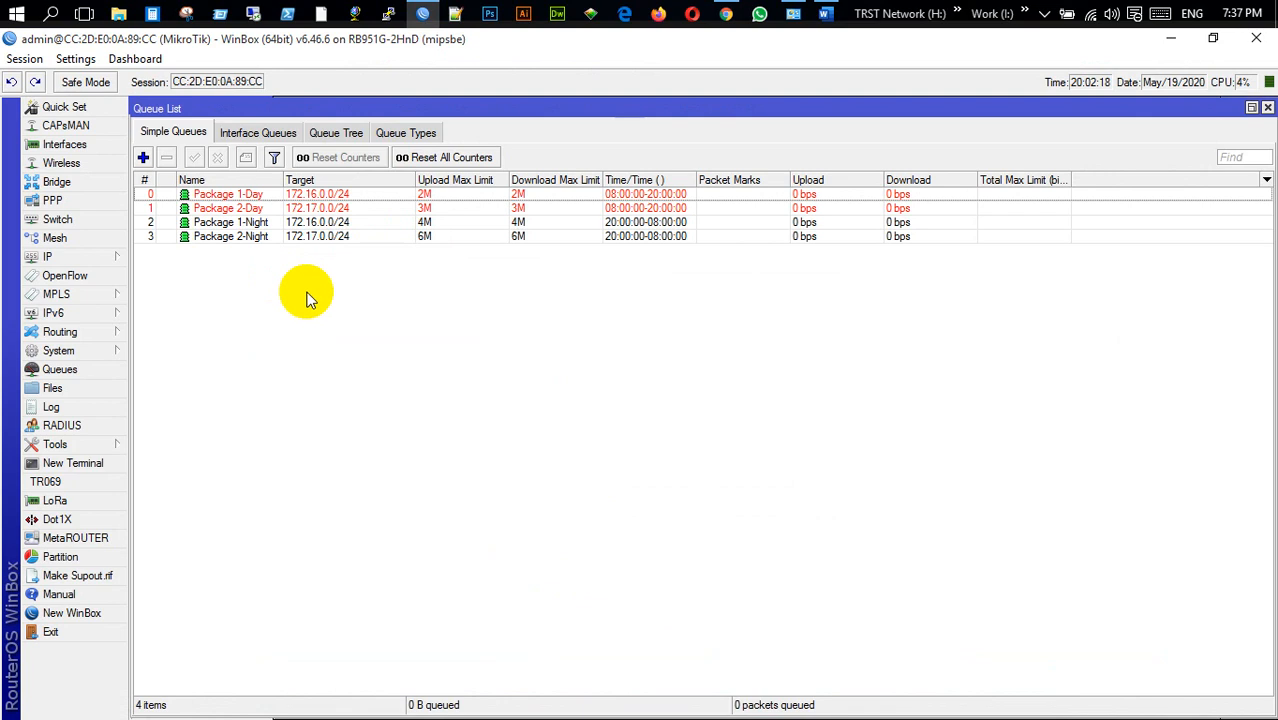
double_click(222, 196)
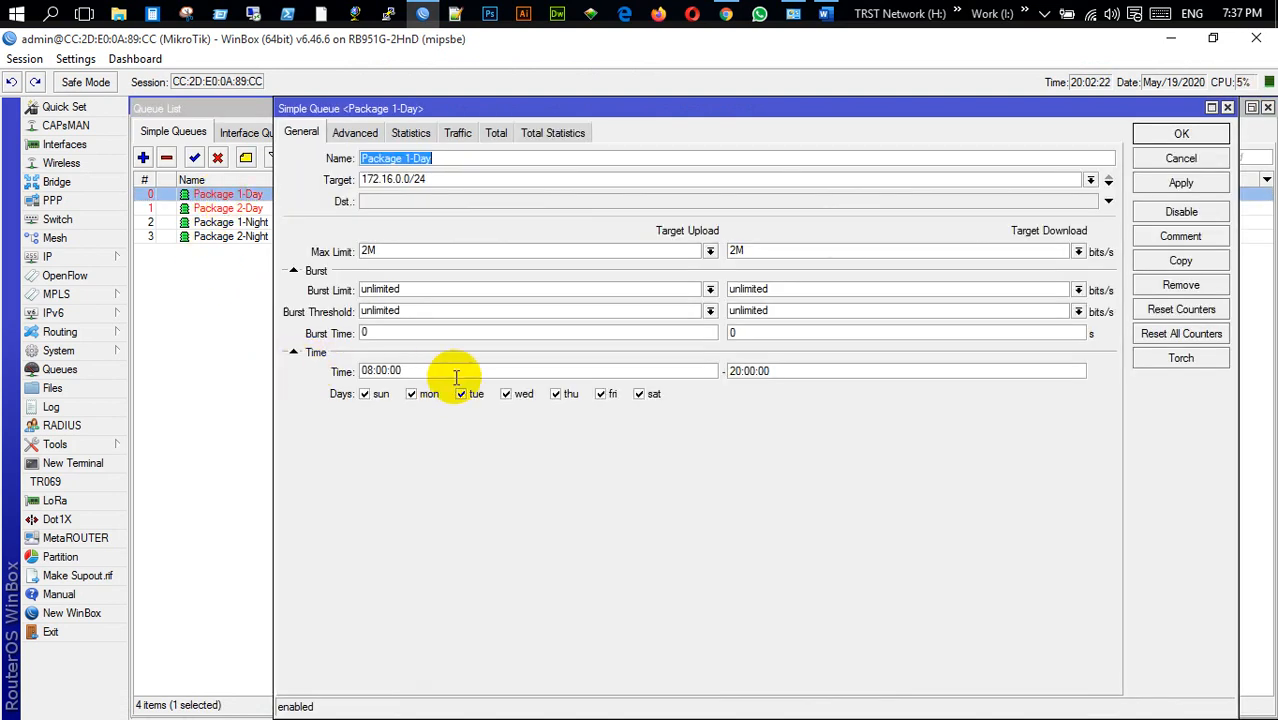
click(293, 352)
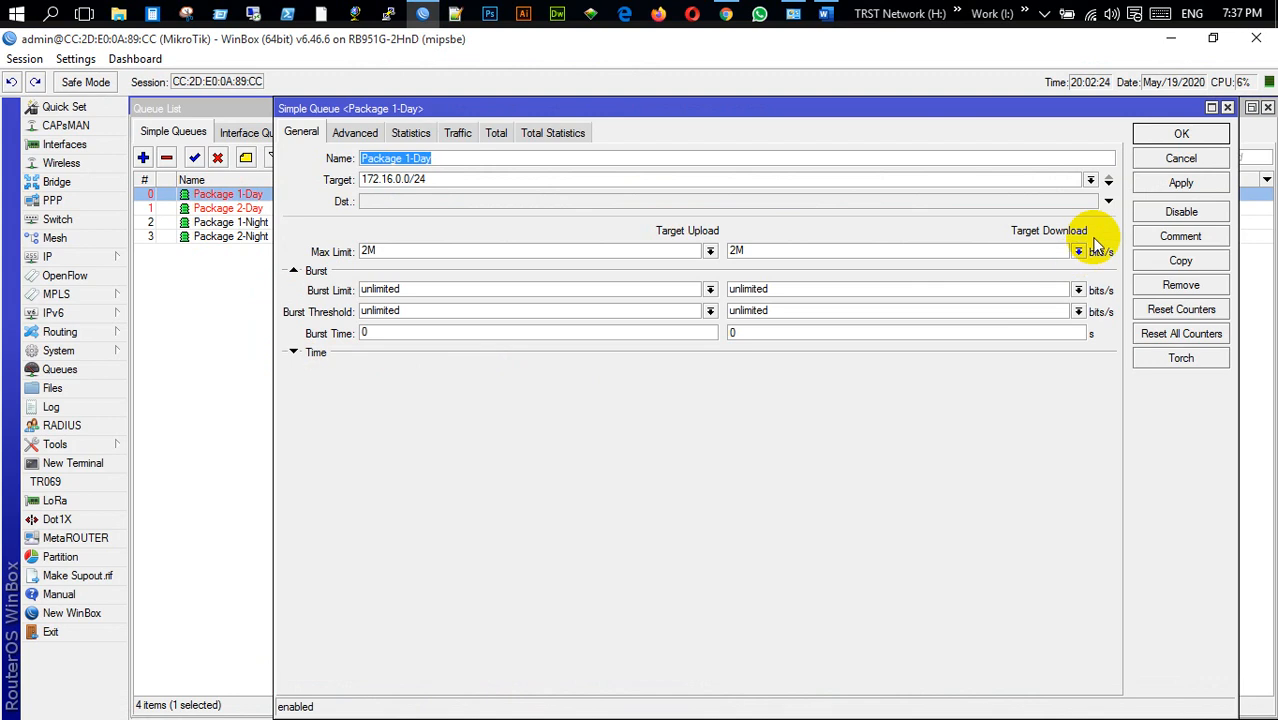
click(1165, 184)
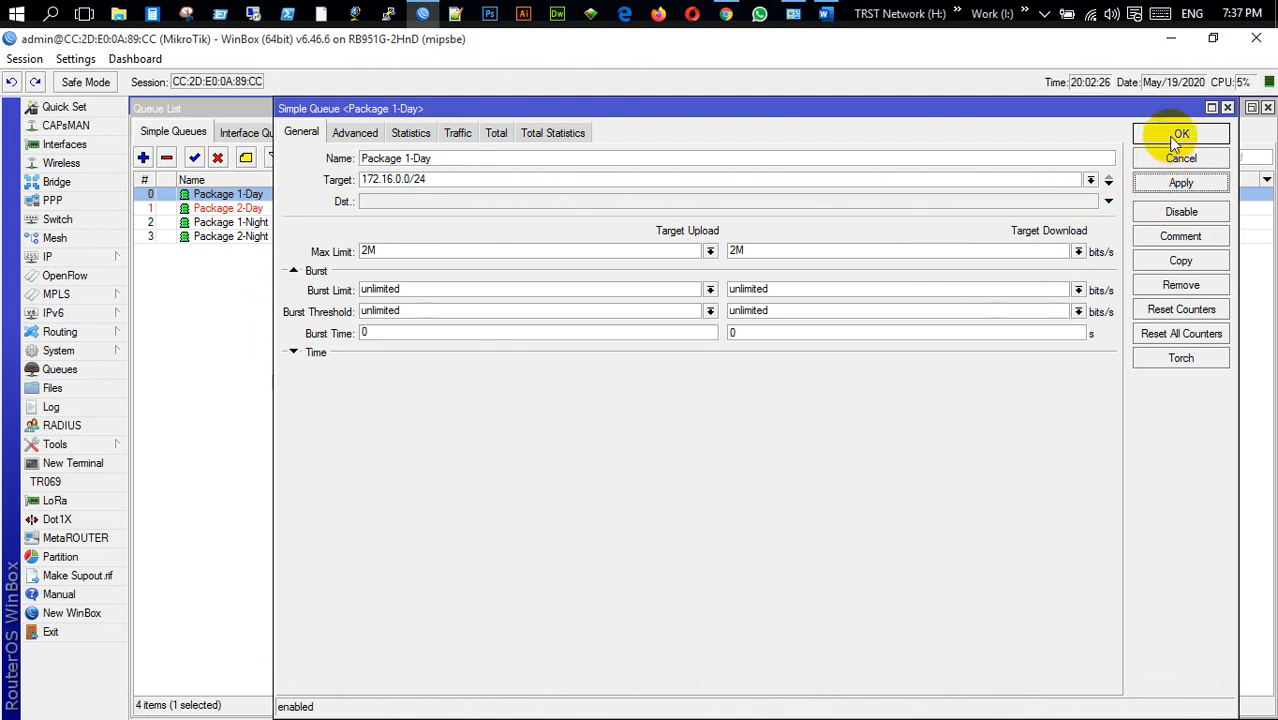
click(1170, 135)
double_click(272, 208)
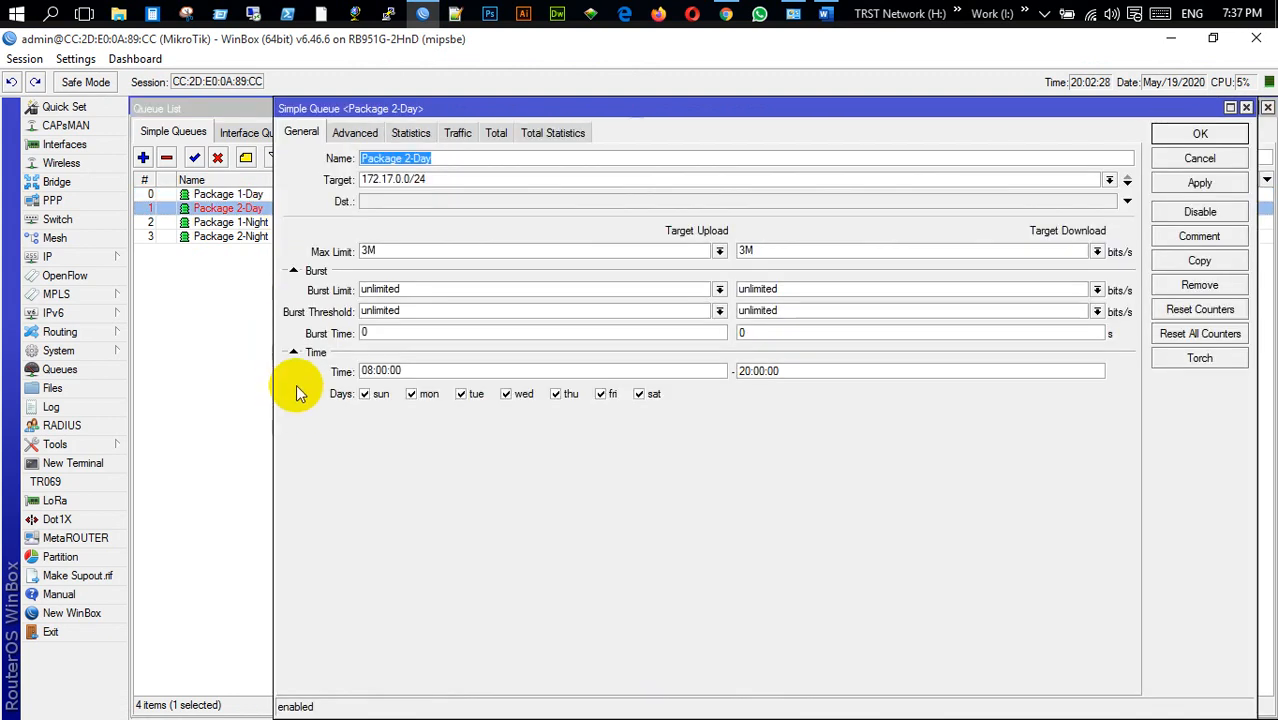
click(291, 354)
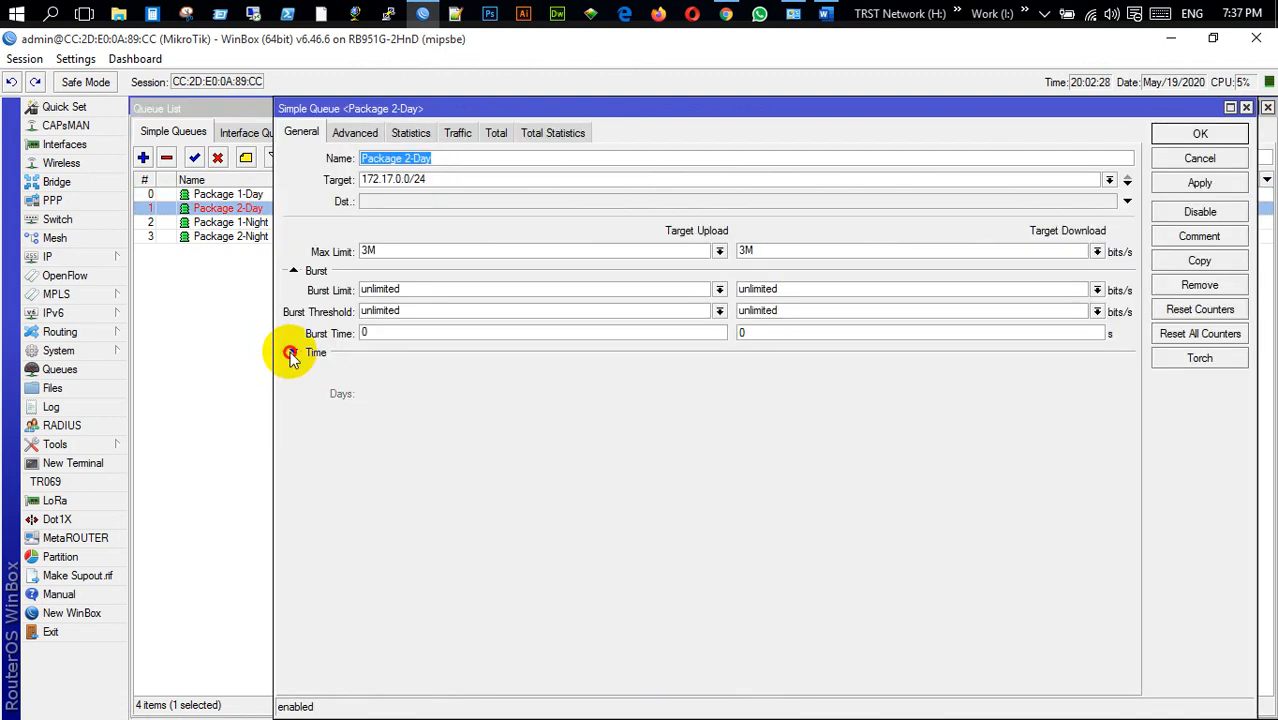
click(1195, 184)
click(1200, 137)
Remove the time schedule from the Package 1-Night queue and save it.
double_click(245, 222)
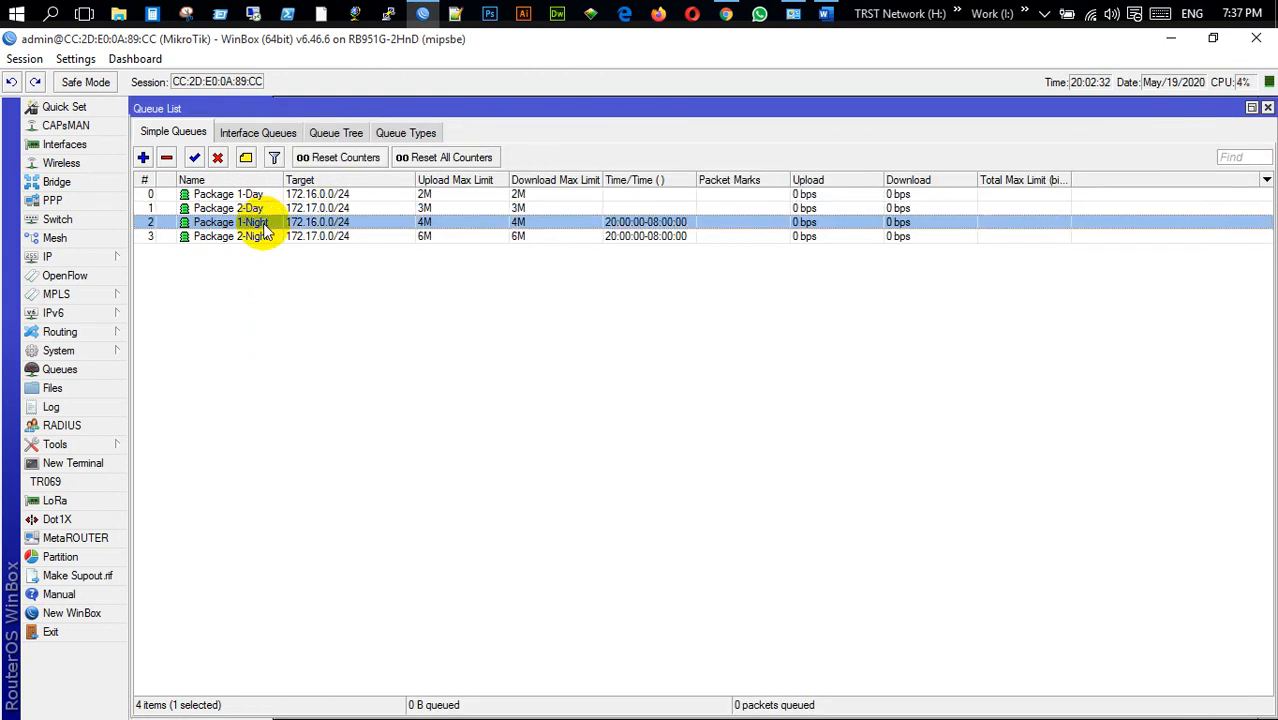
click(293, 352)
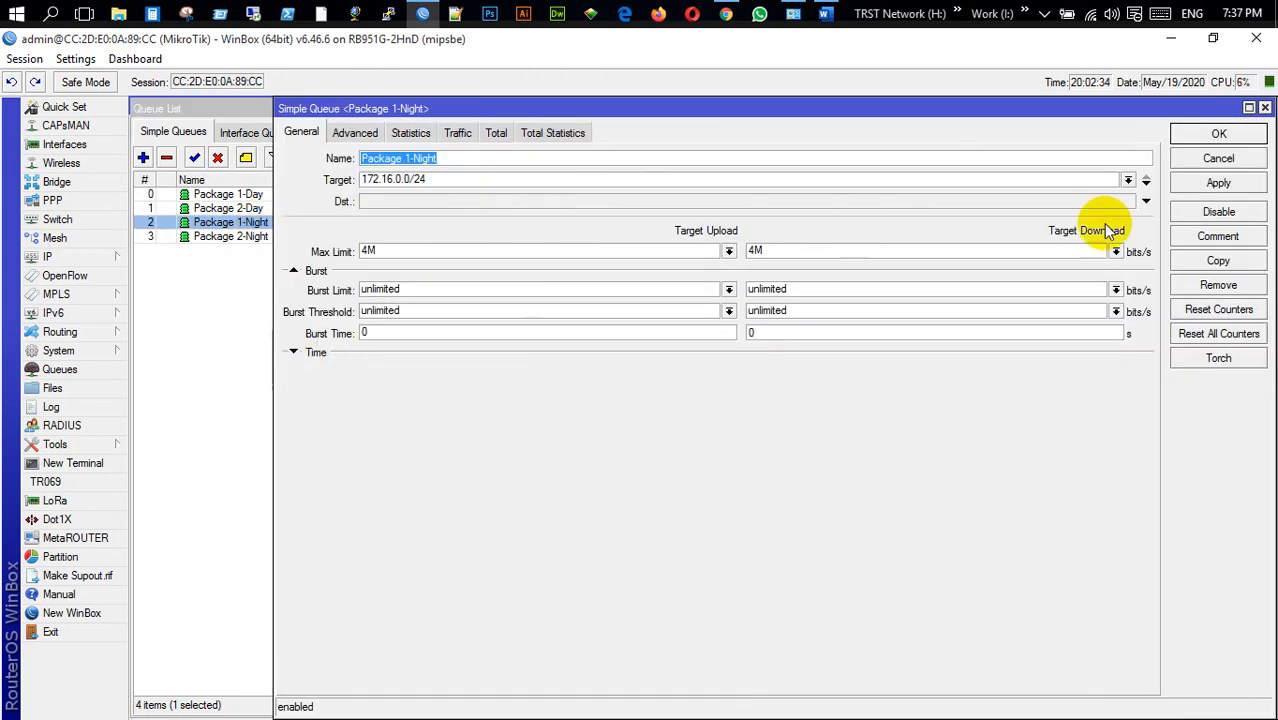
click(1218, 183)
click(1220, 134)
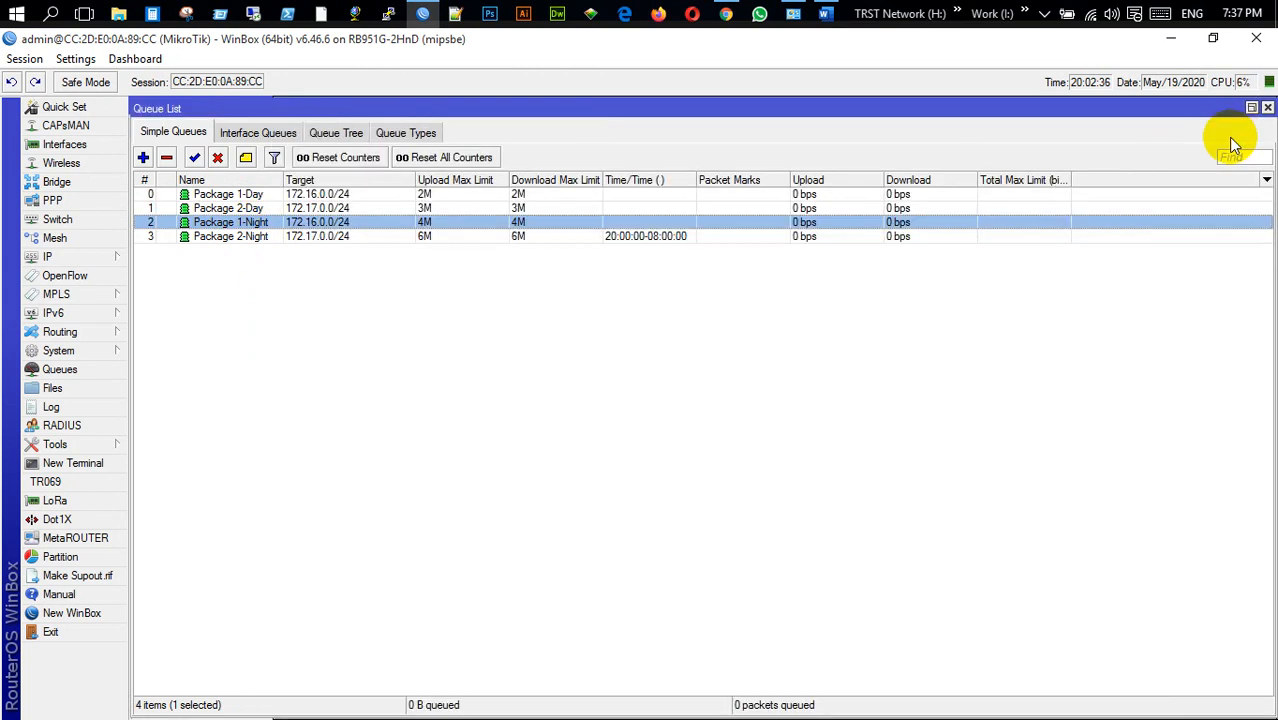
Save Package 2-Night with its time schedule kept and restore the 20:00:00 to 08:00:00 schedule on Package 1-Night.
double_click(212, 237)
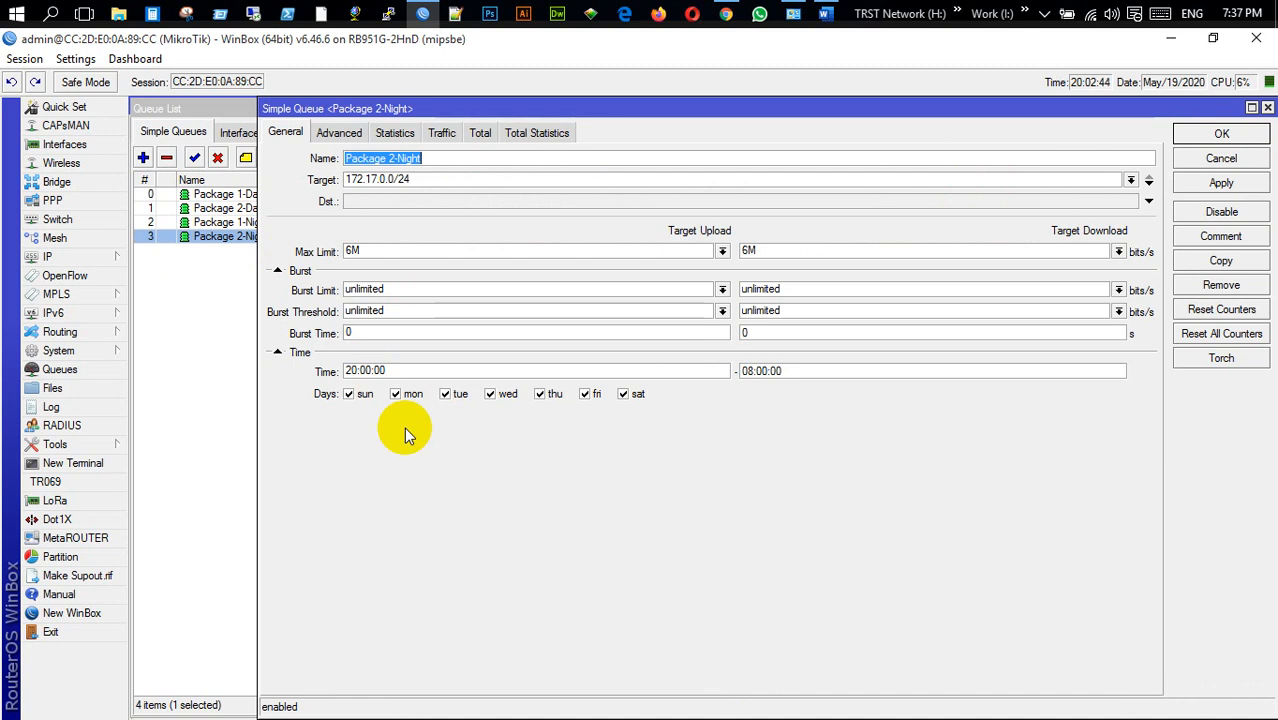
click(1224, 139)
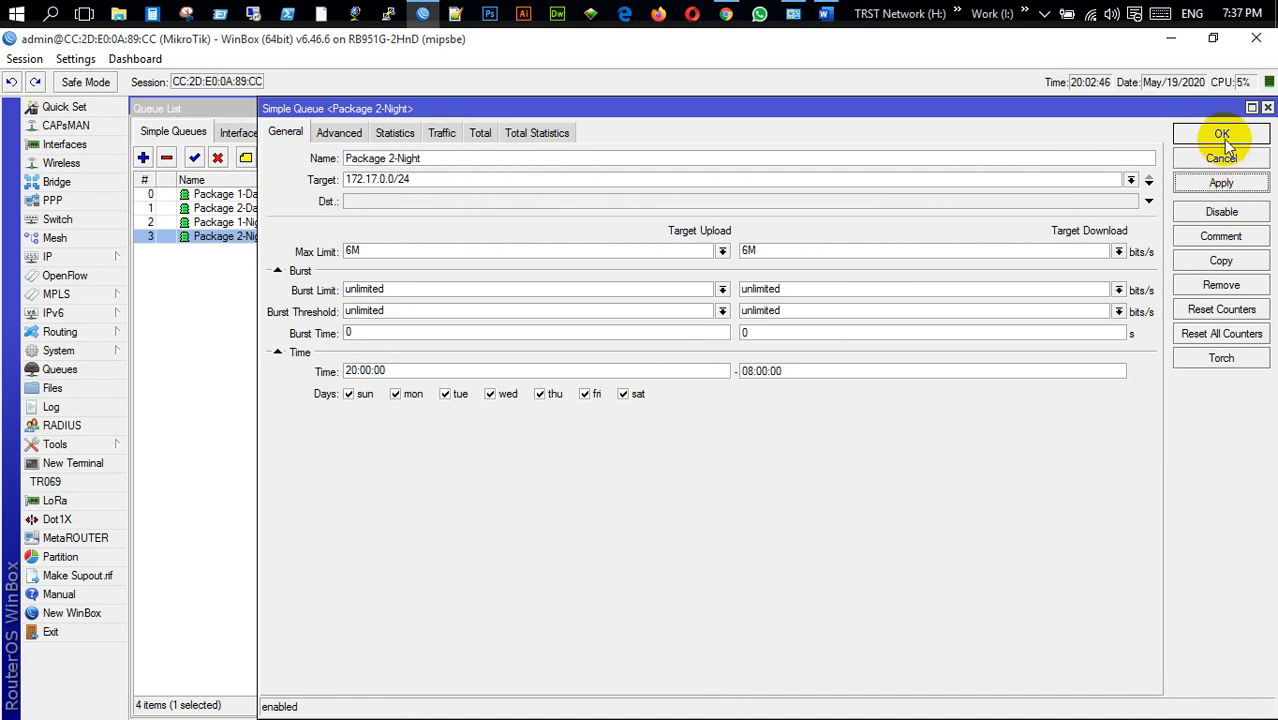
double_click(214, 222)
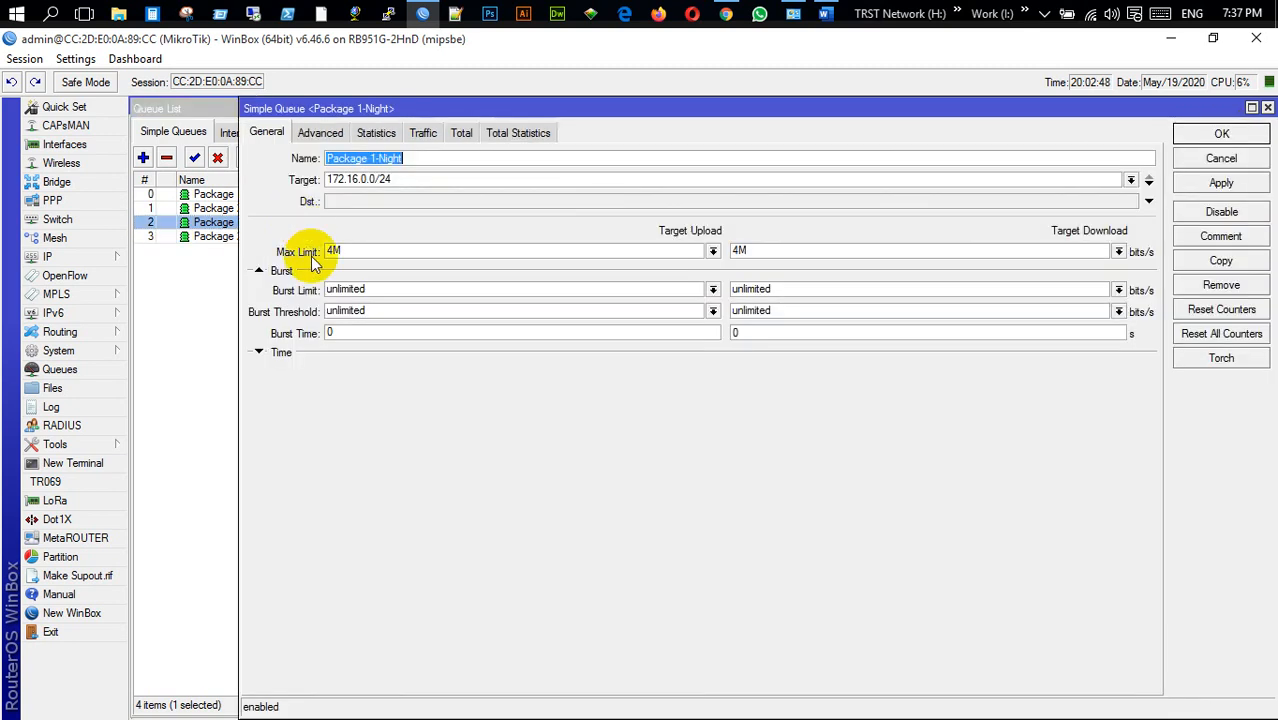
click(258, 353)
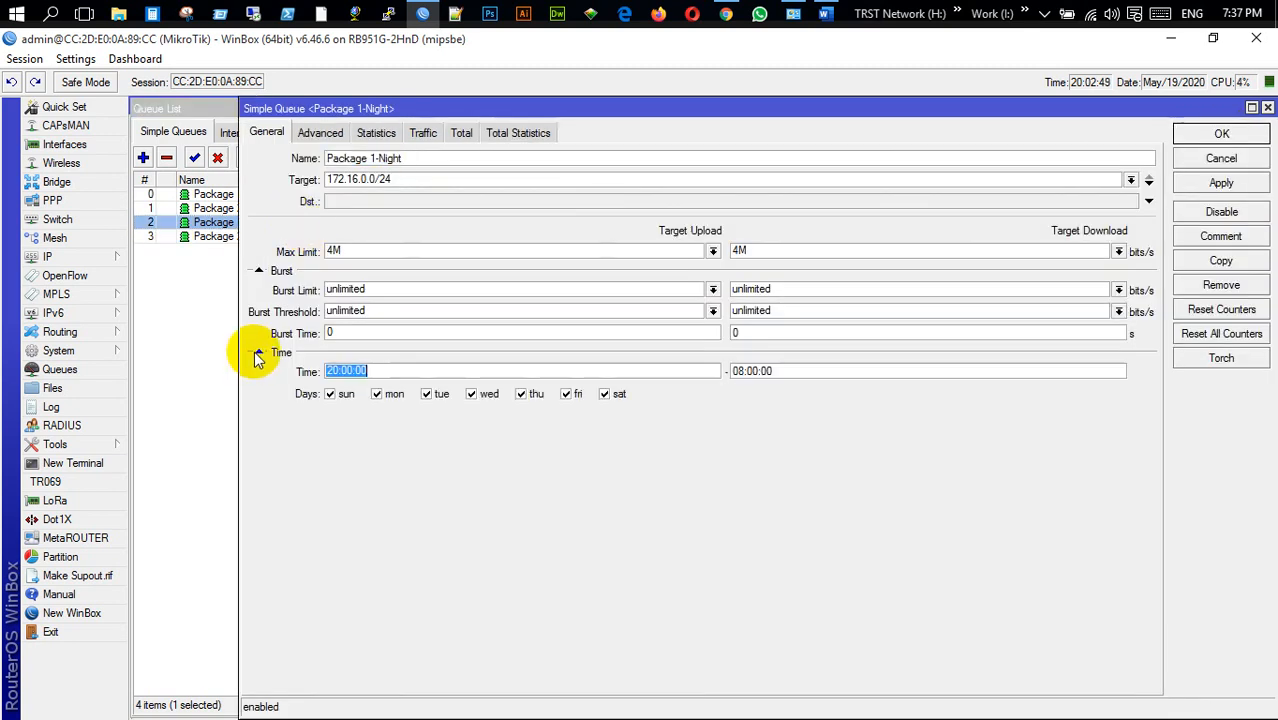
click(1222, 136)
Restore the 08:00:00 to 20:00:00 schedule on the Package 2-Day and Package 1-Day queues, saving each one.
double_click(210, 208)
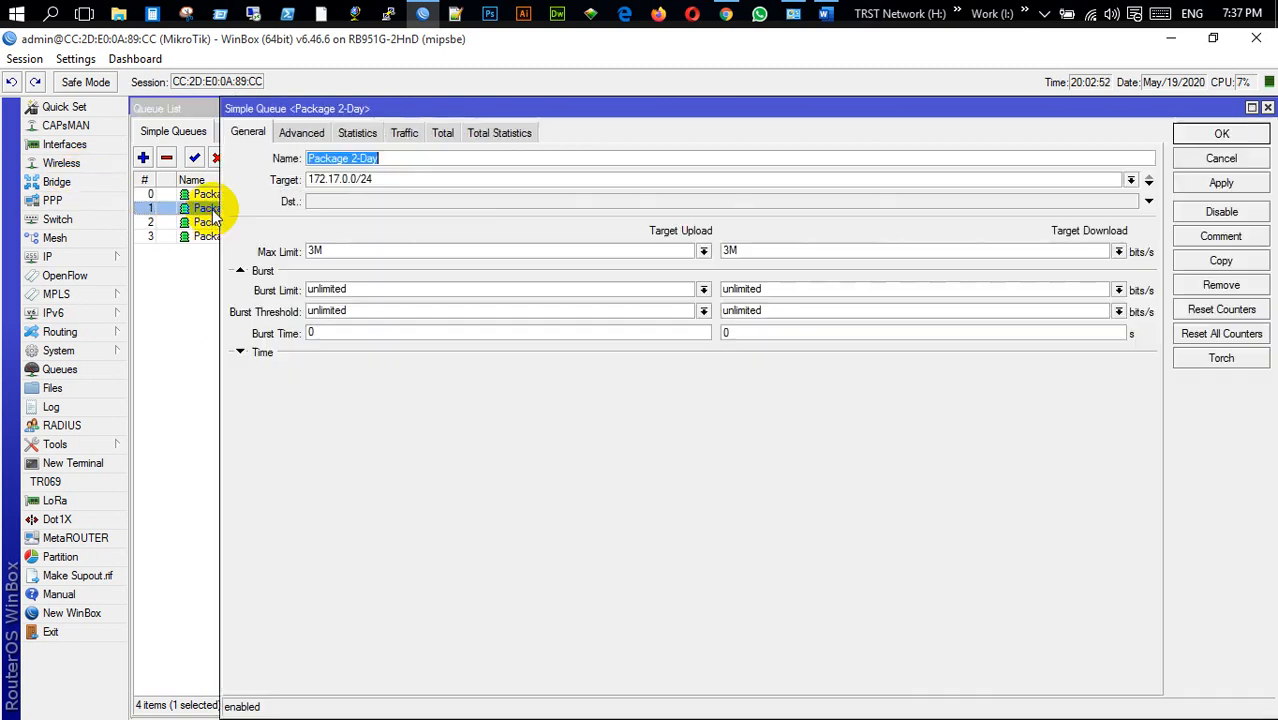
click(254, 354)
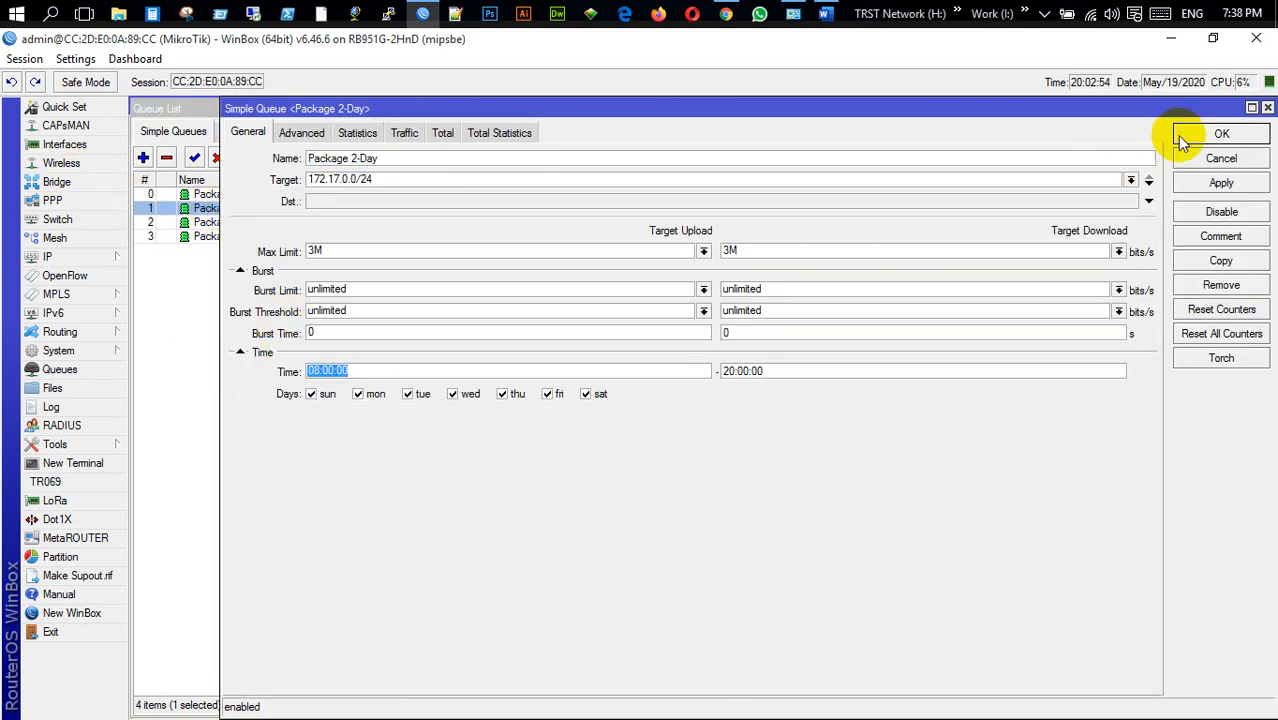
click(1222, 134)
double_click(196, 194)
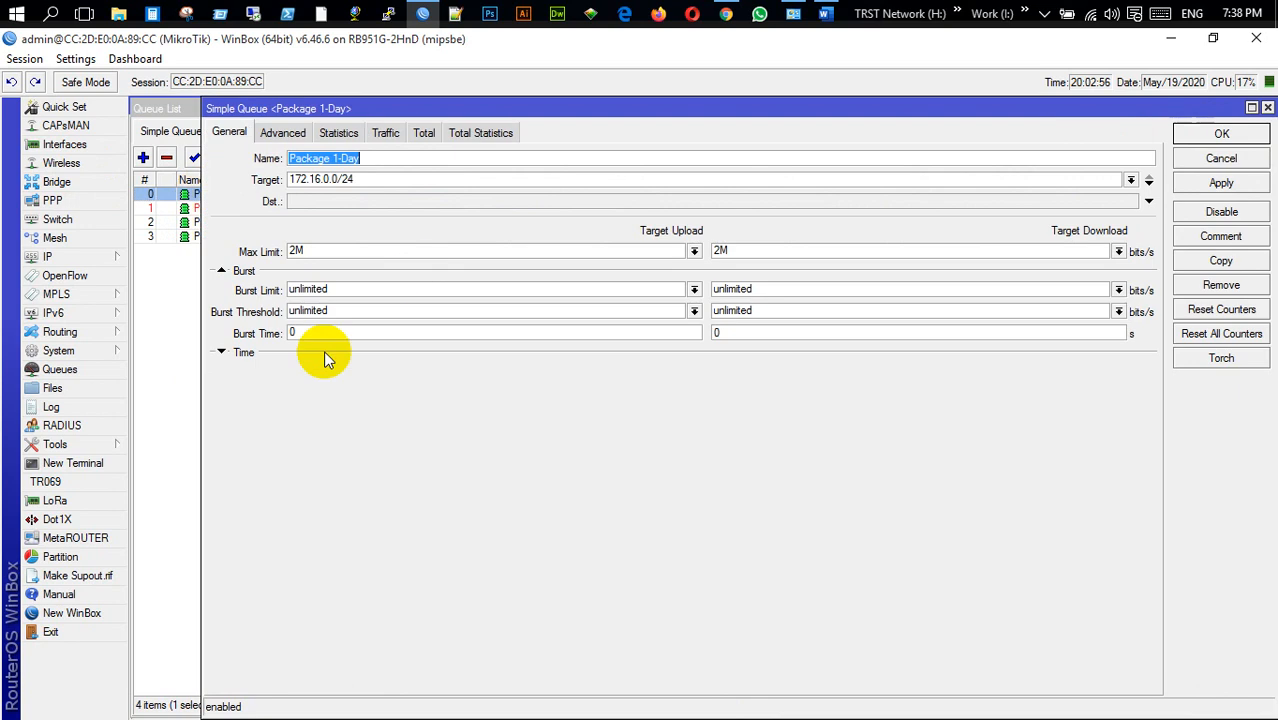
click(222, 353)
click(1222, 134)
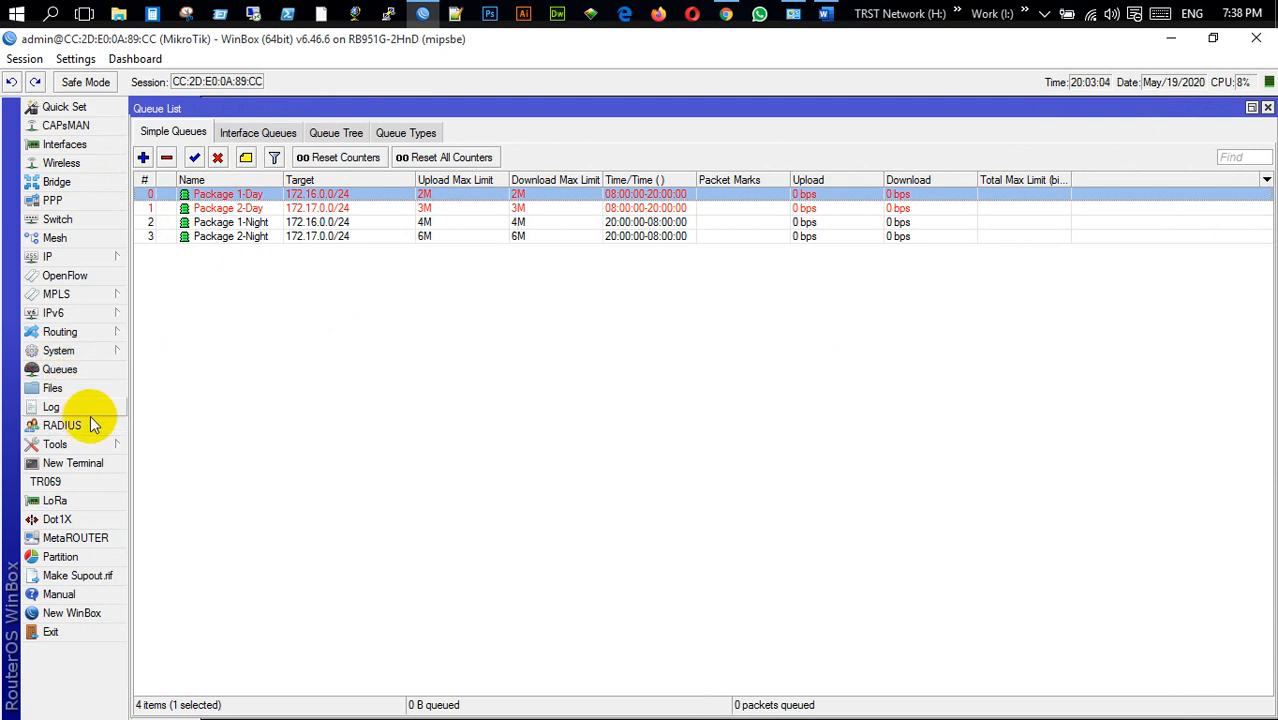
Set the router's system clock time to 07:59:50, save it and clear the queue selection.
click(80, 350)
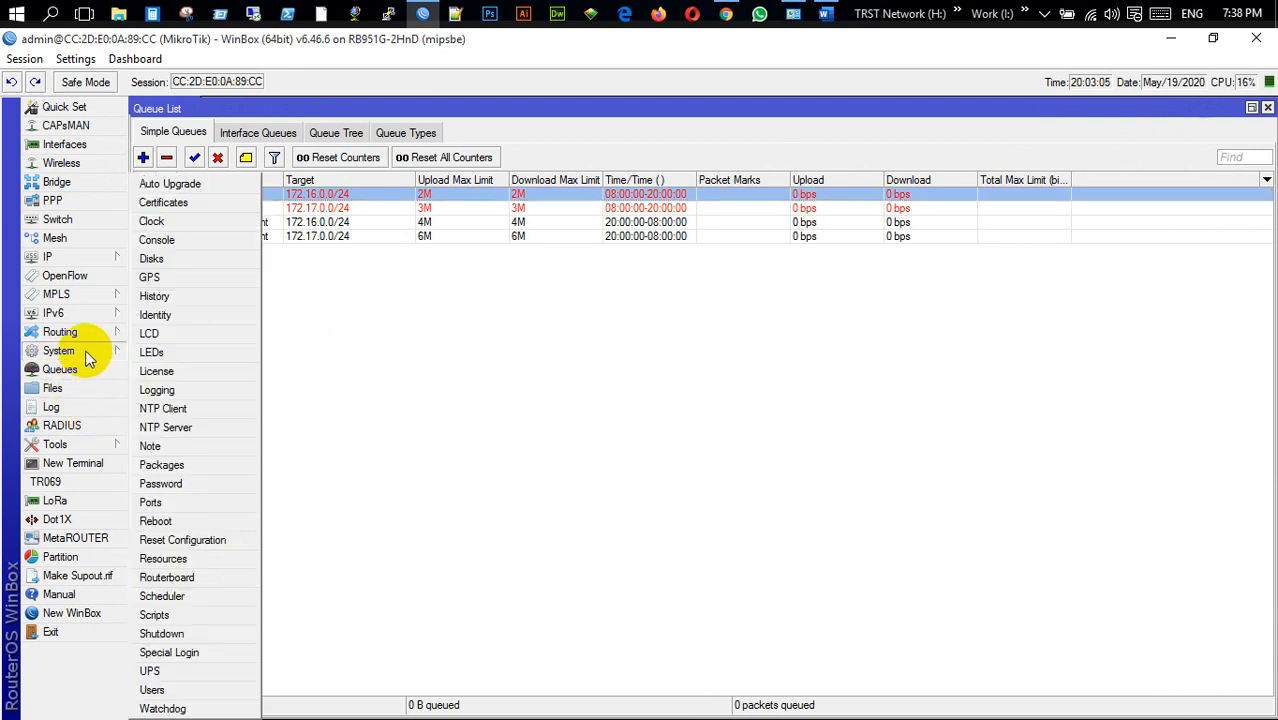
click(165, 221)
click(712, 367)
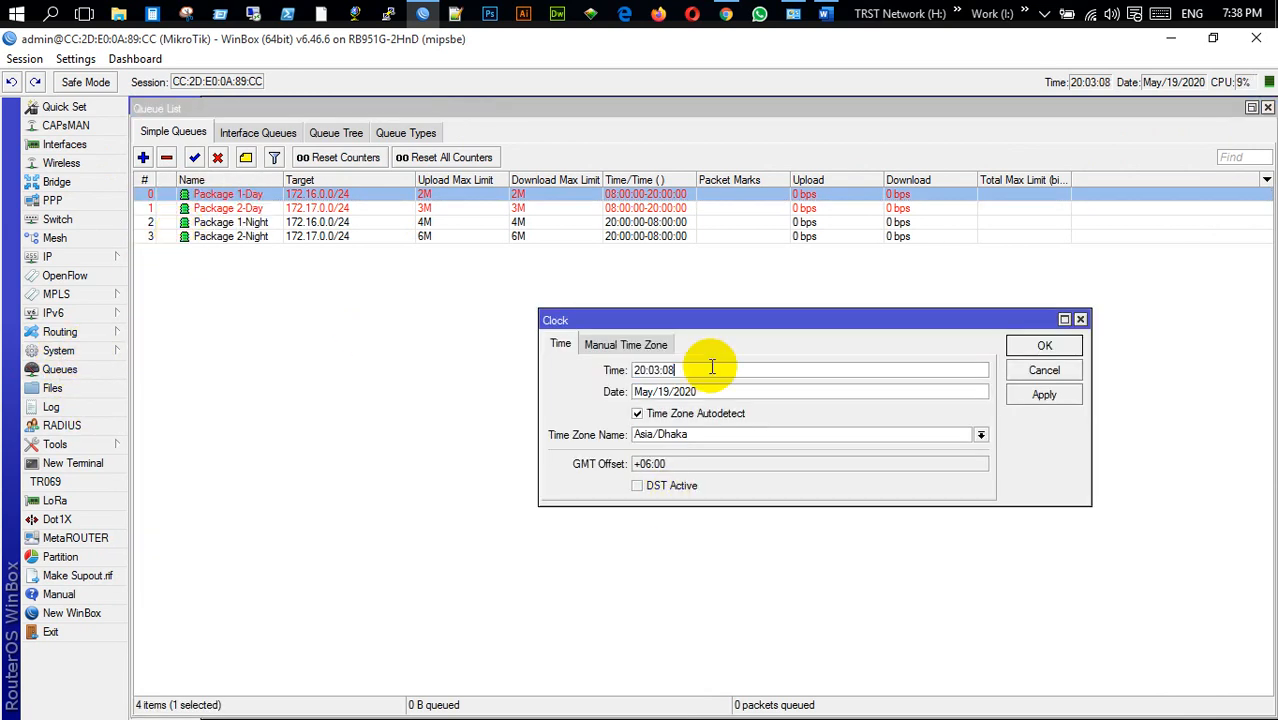
text(07:59:50)
key(Return)
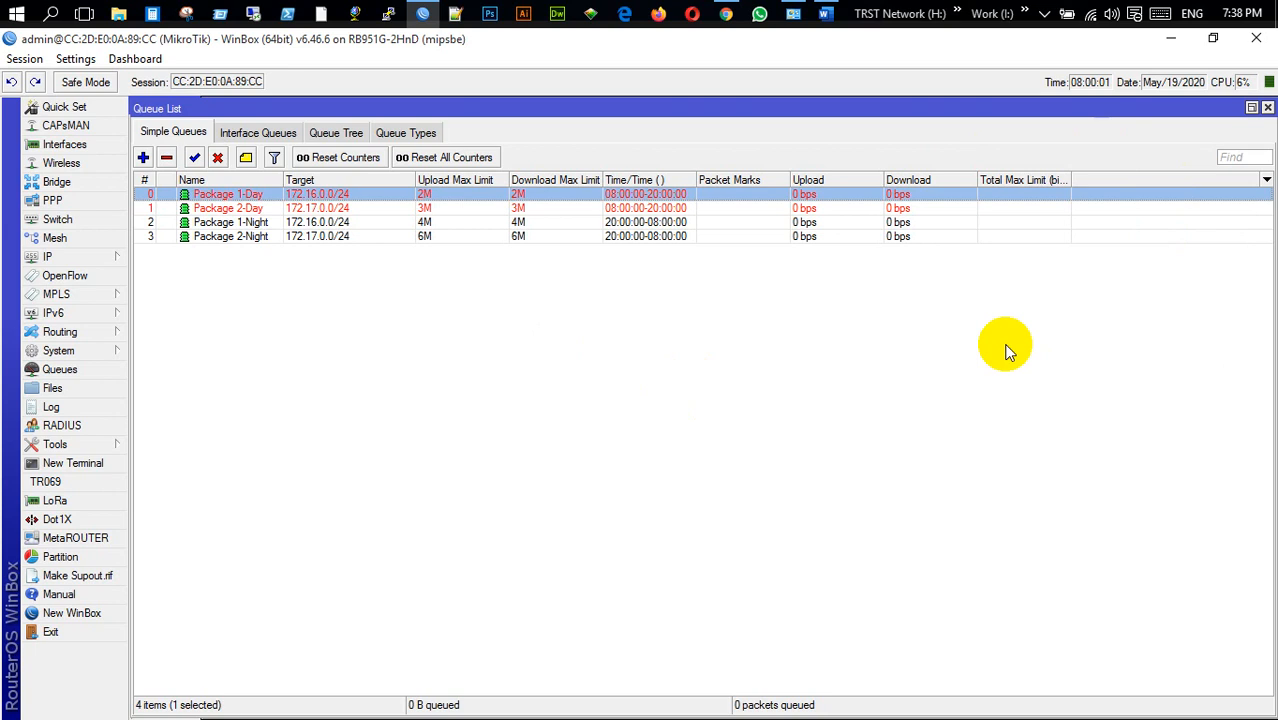
click(1007, 352)
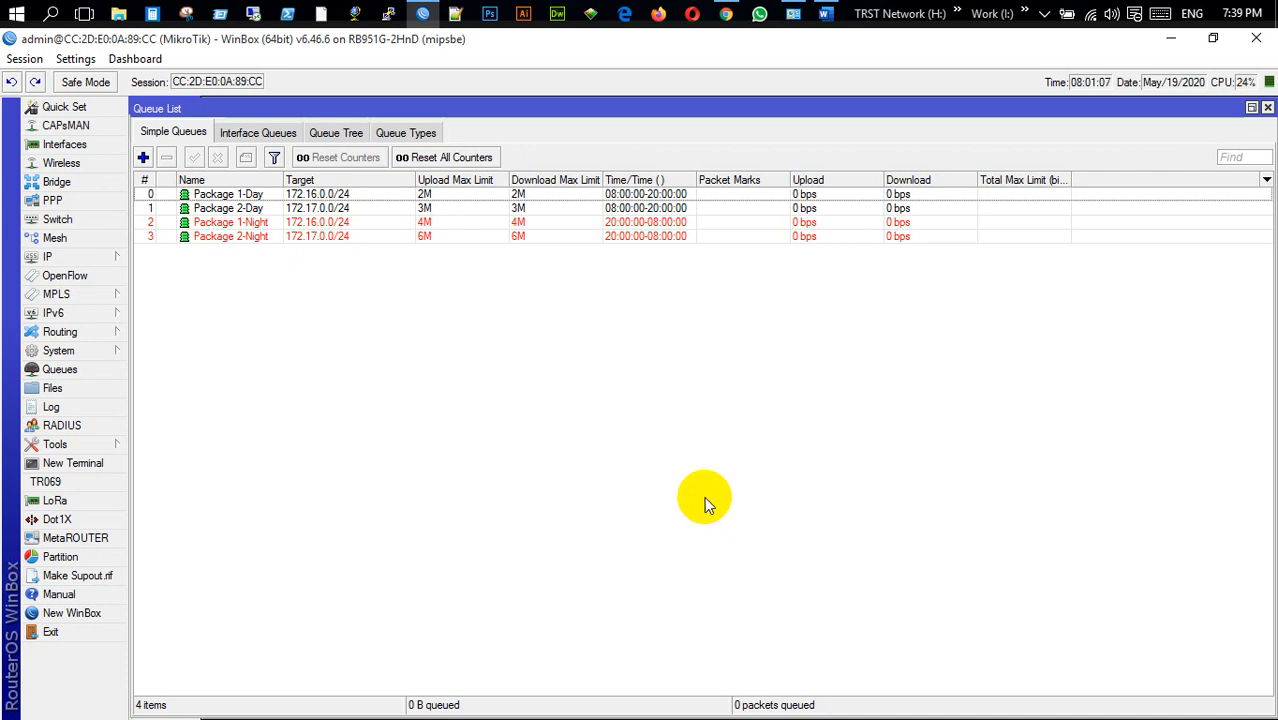
Remove the time range from both day queues, Package 1-Day and Package 2-Day, and save each one.
double_click(245, 195)
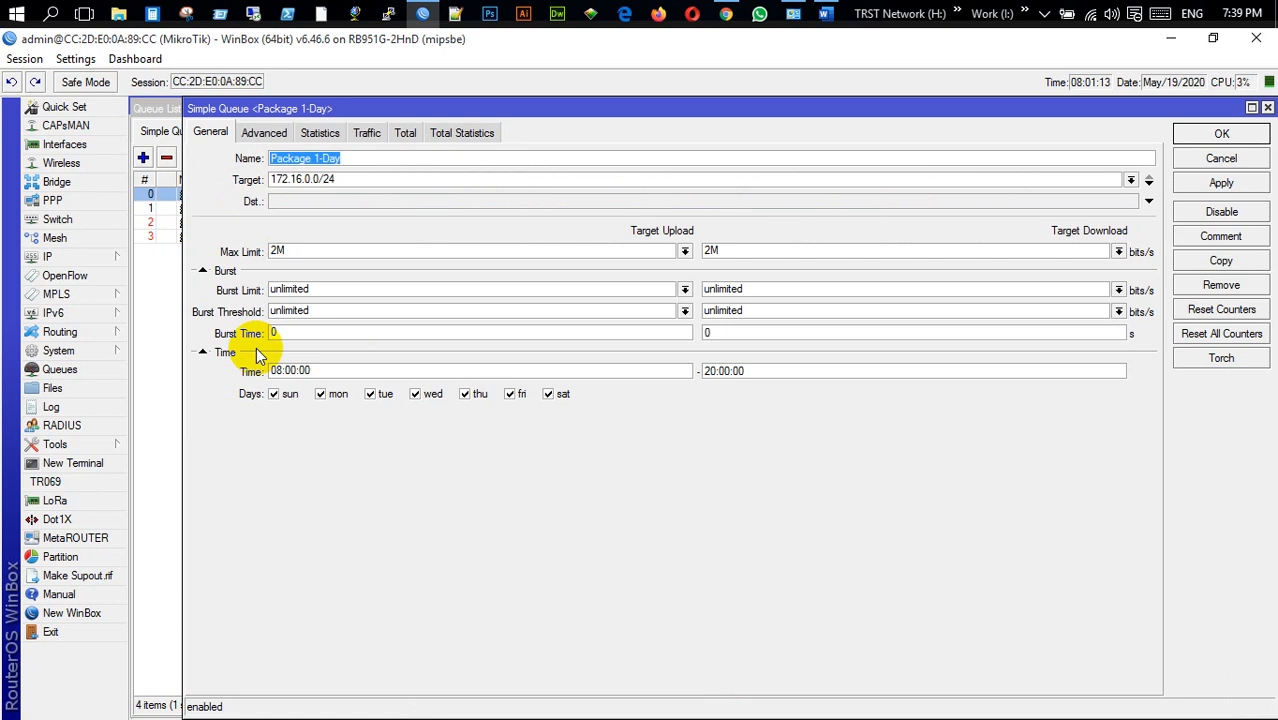
click(204, 354)
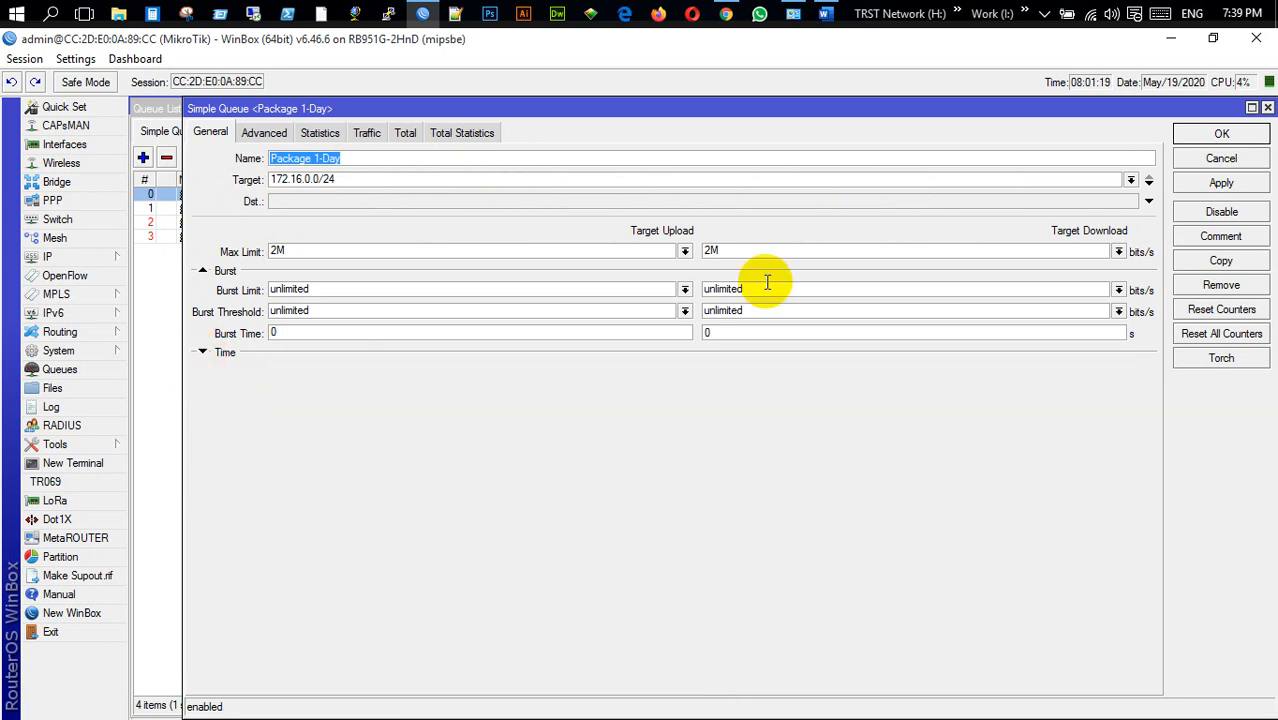
click(1221, 183)
click(1221, 134)
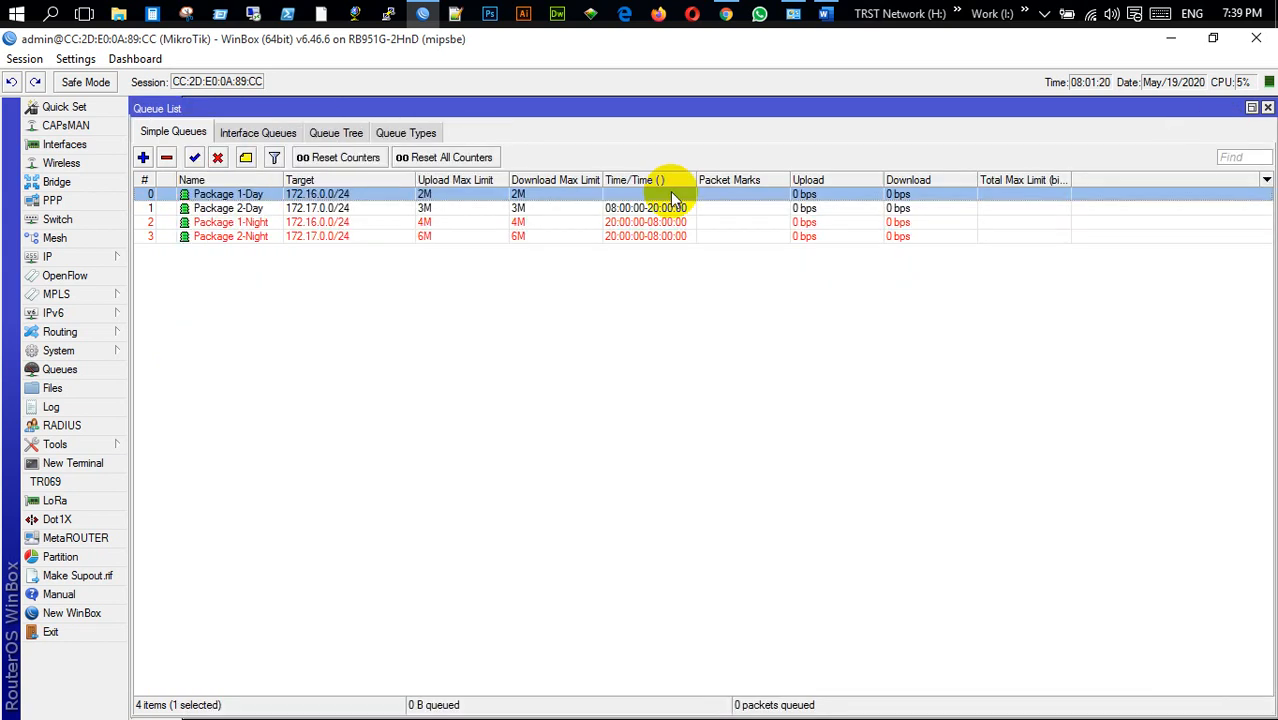
double_click(214, 207)
click(184, 352)
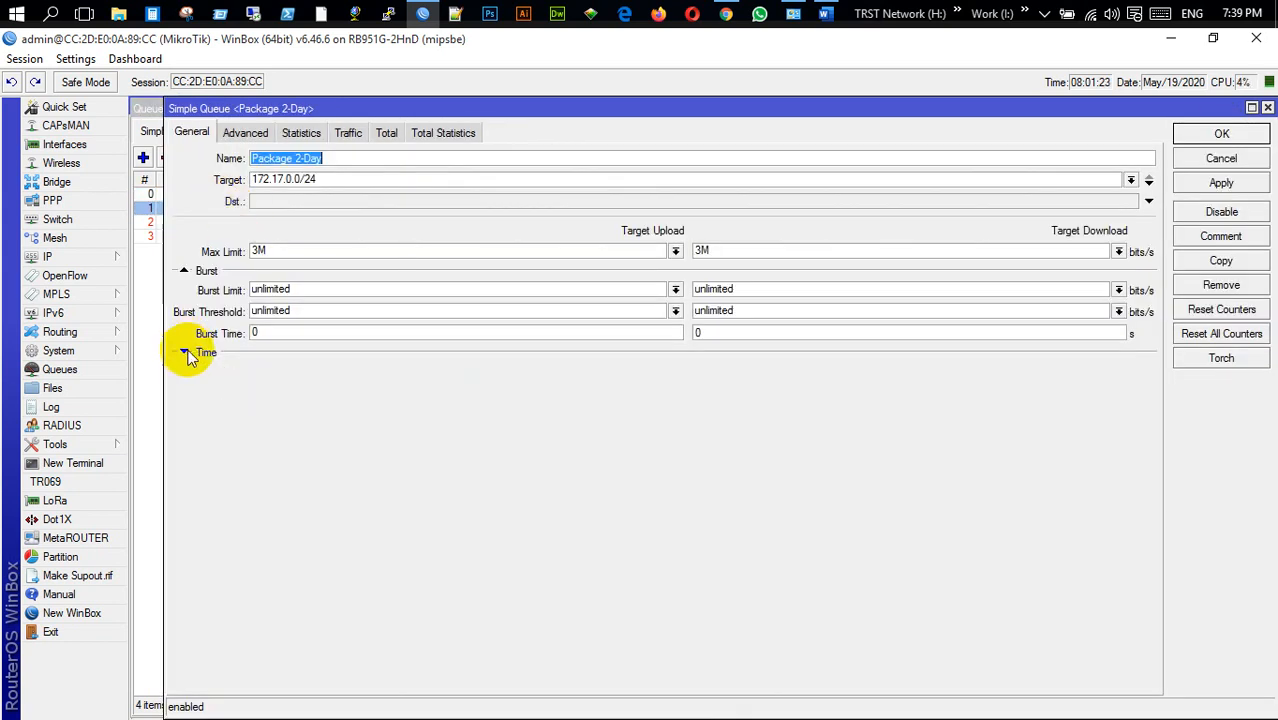
click(1221, 183)
click(1221, 134)
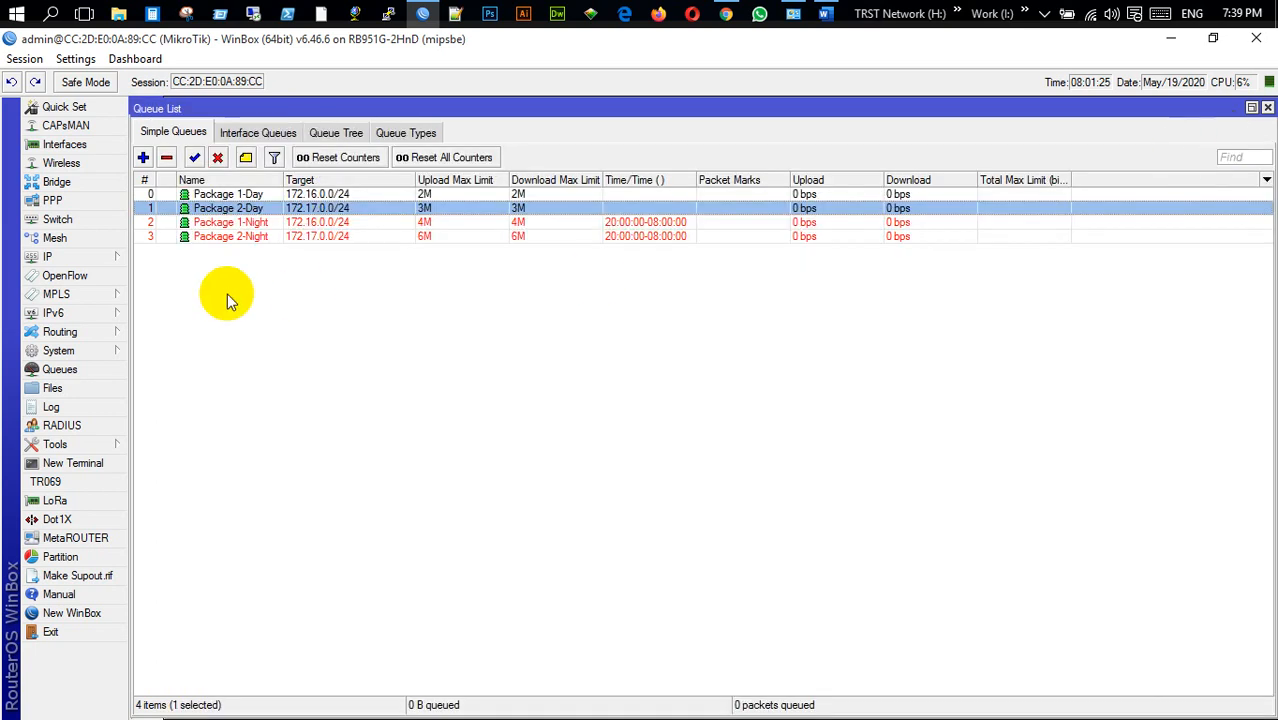
Clear the time range and days of the Package 1-Night queue and save it.
double_click(188, 222)
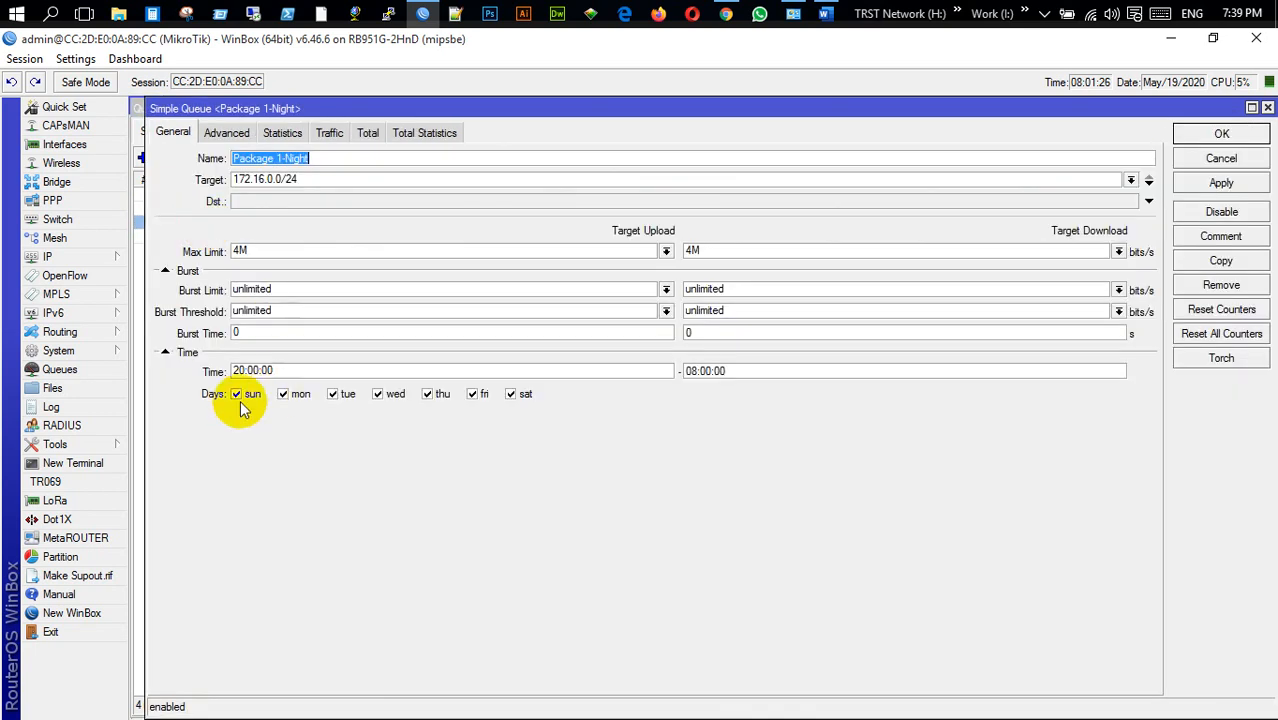
click(166, 352)
click(1221, 136)
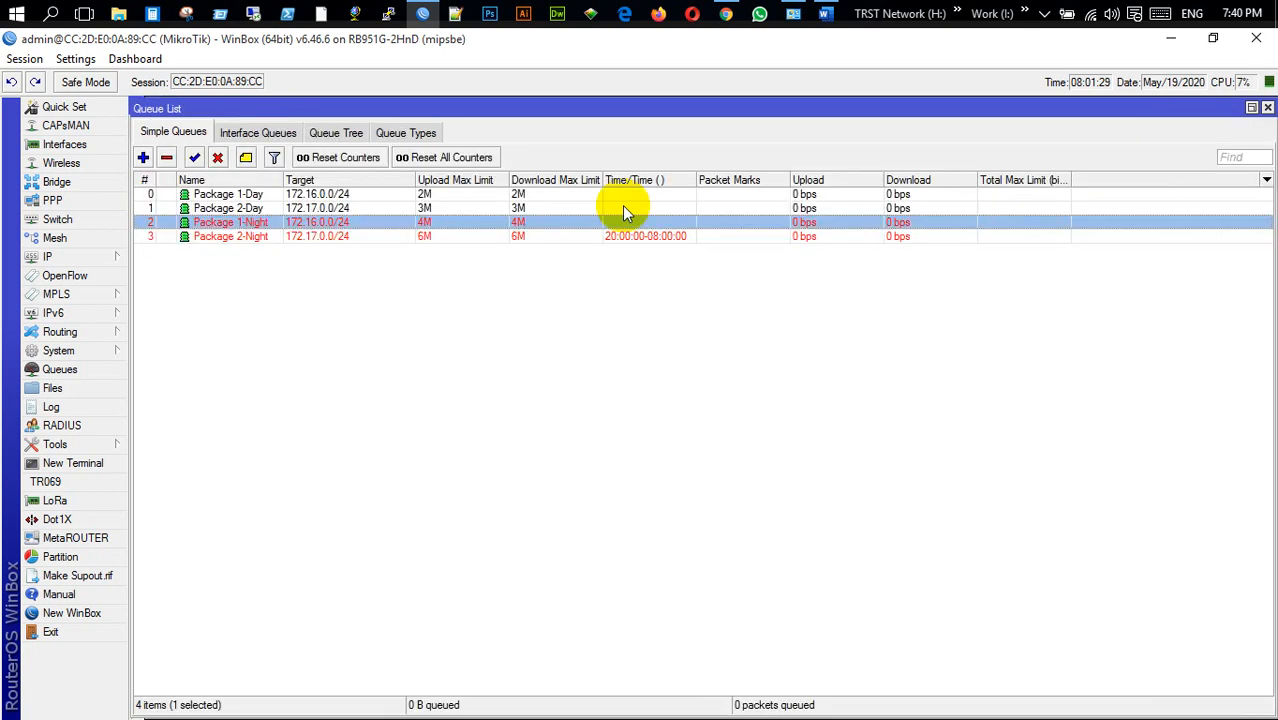
Remove the time restriction from the Package 2-Night simple queue and save it.
double_click(268, 236)
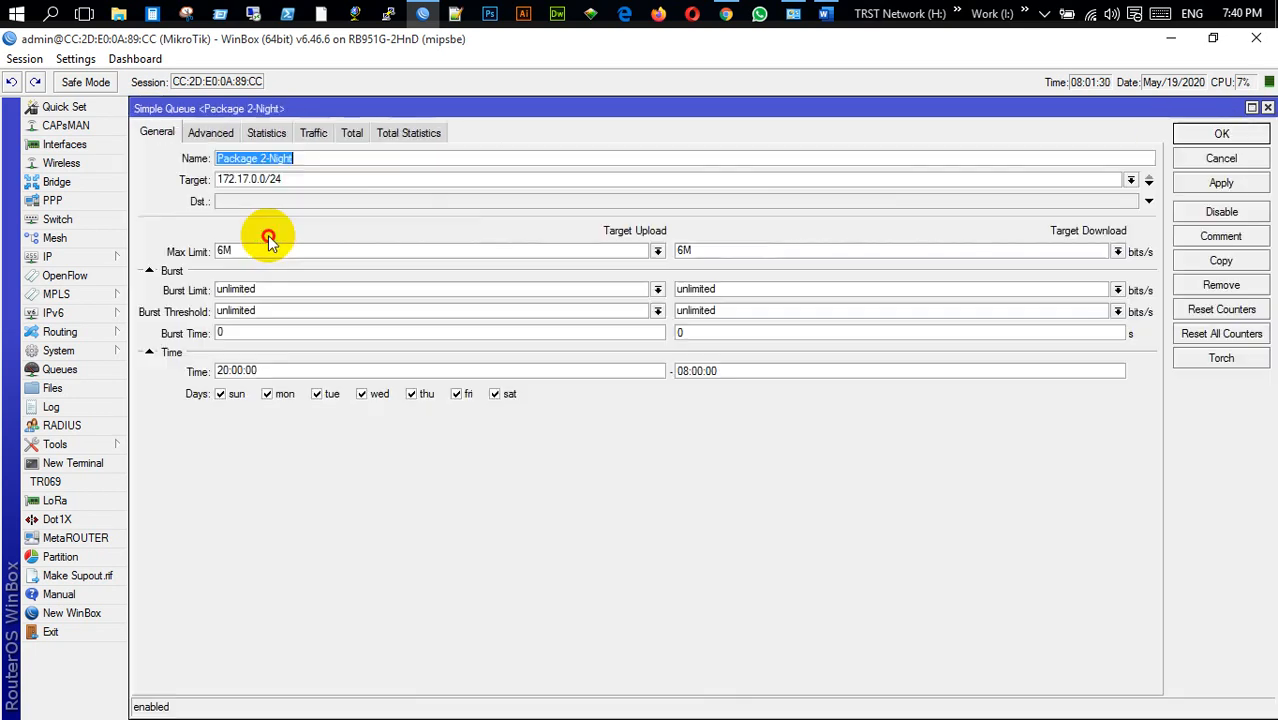
click(164, 352)
click(1221, 134)
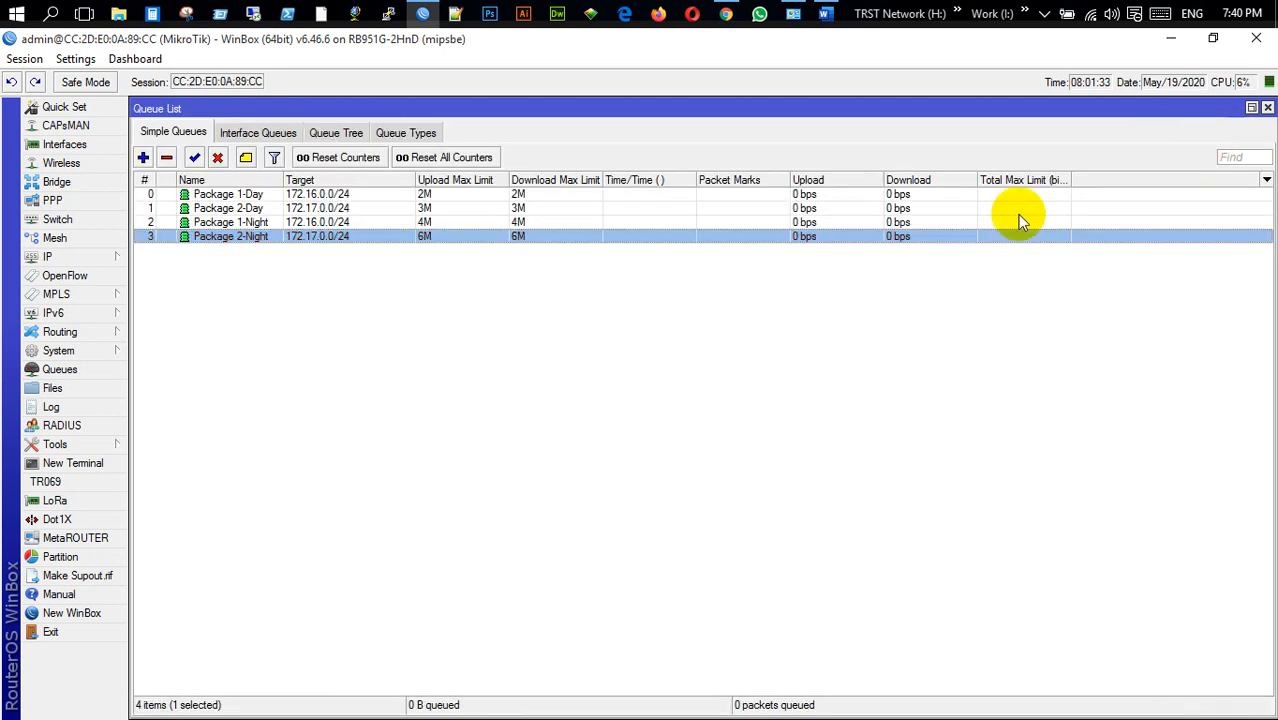
click(614, 362)
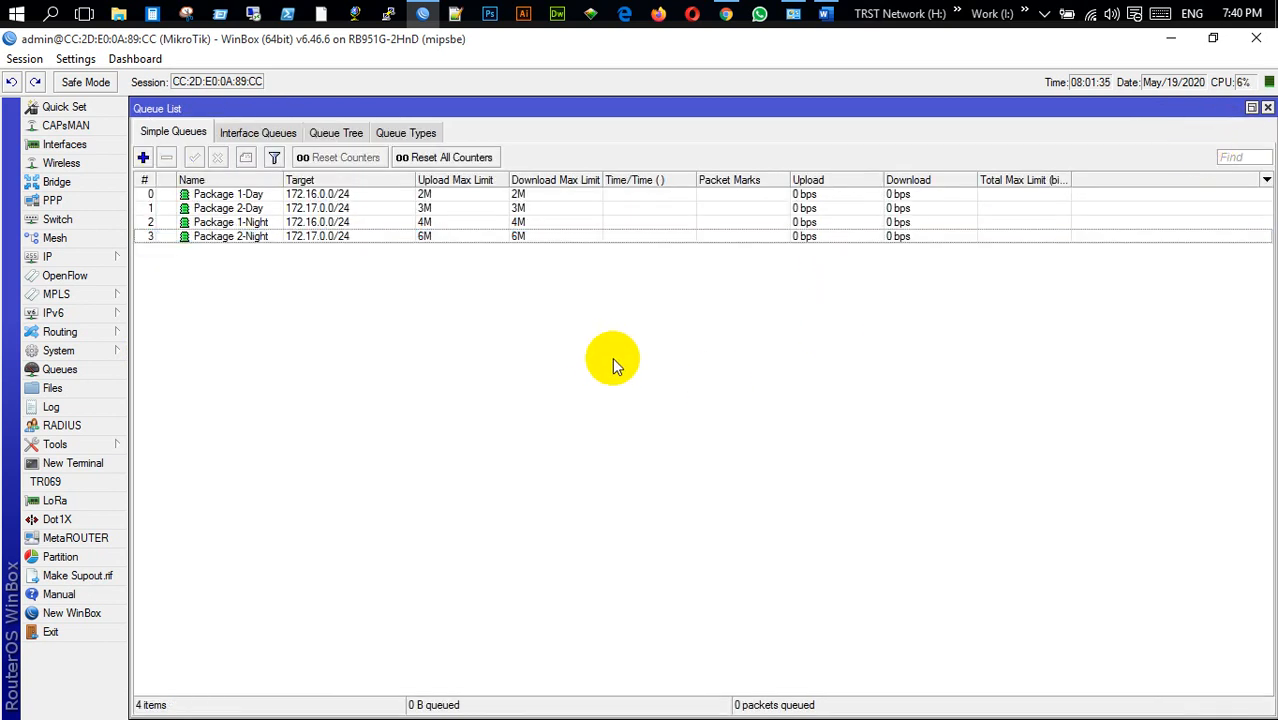
Check the Package 1-Day queue for a time restriction and go over the other three queues in the list.
double_click(230, 195)
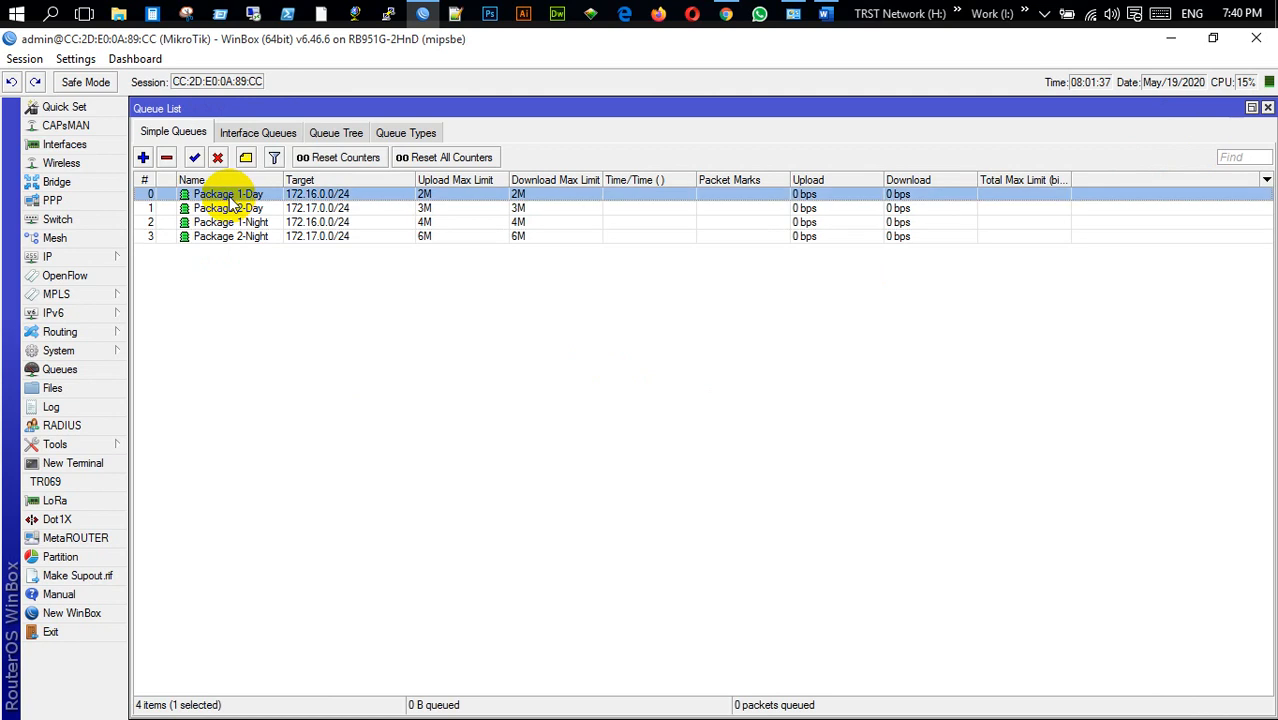
click(268, 158)
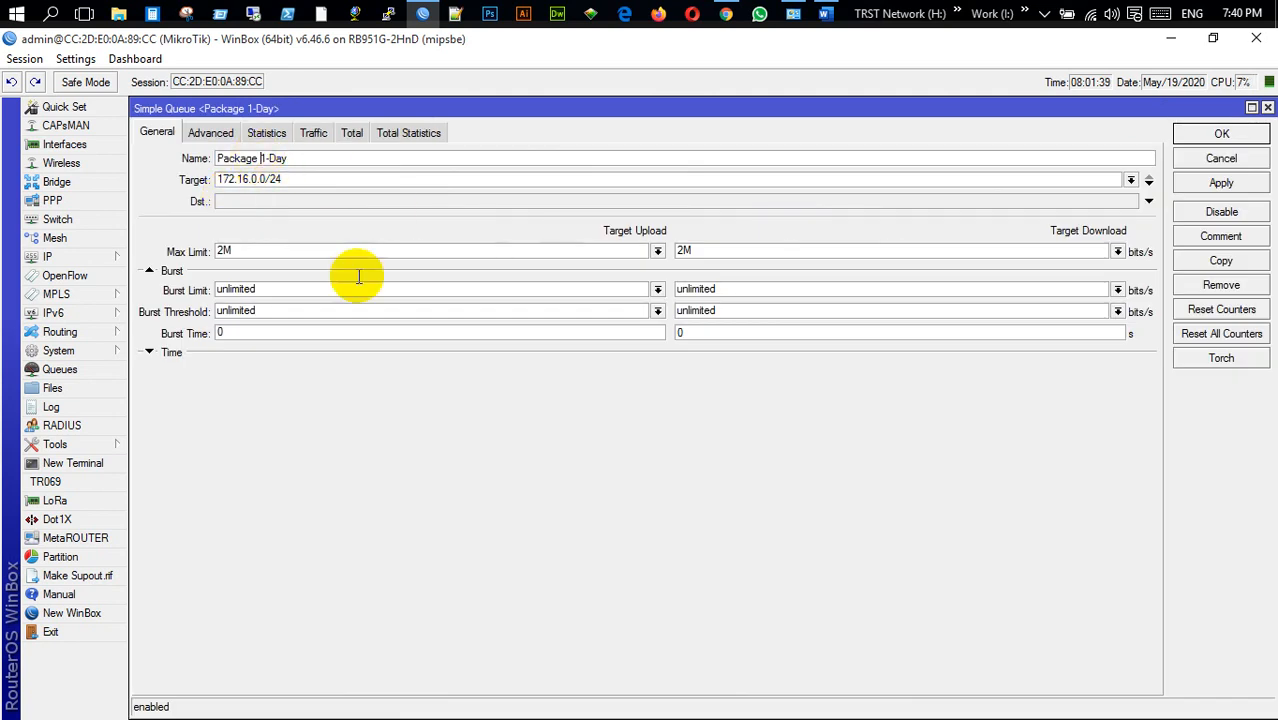
click(1220, 133)
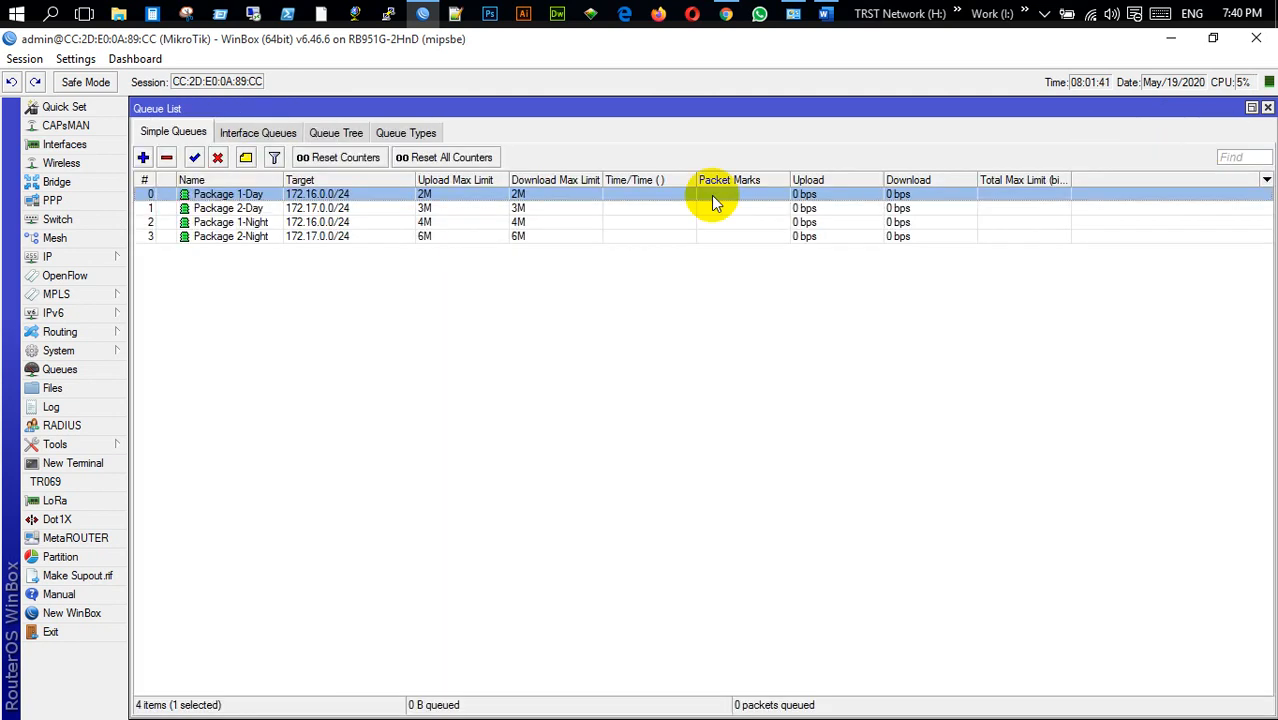
click(220, 209)
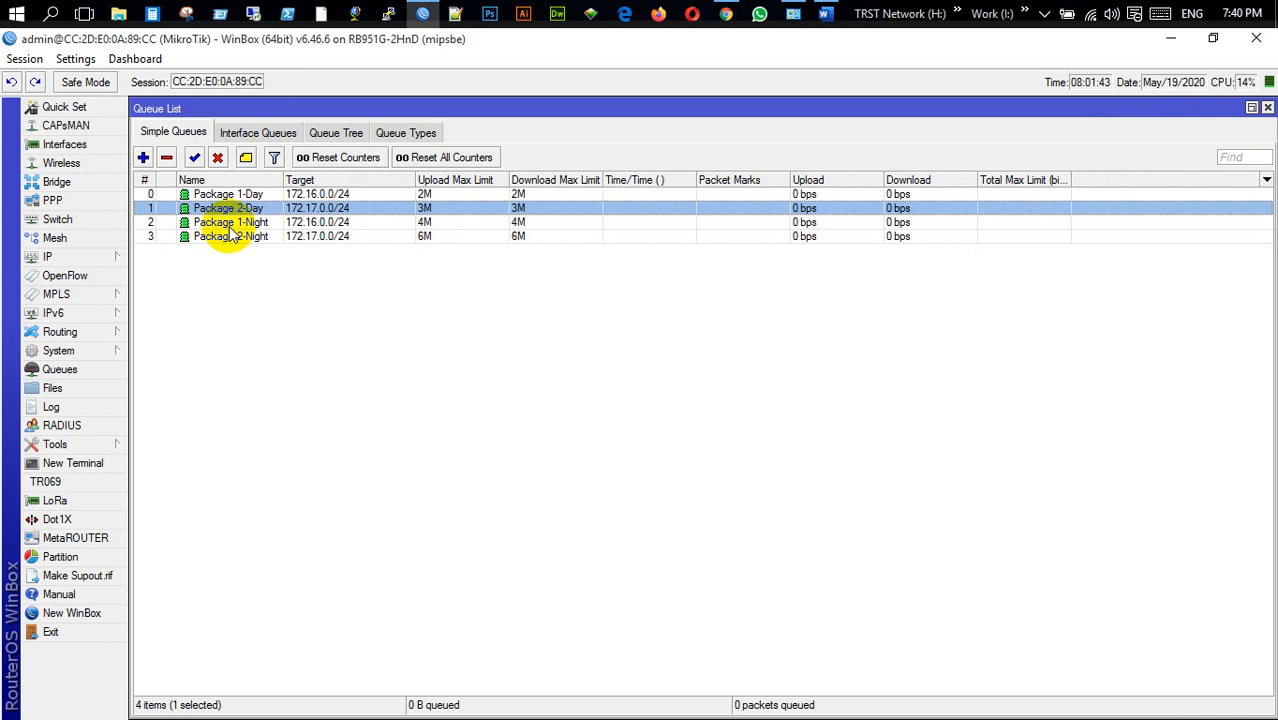
click(226, 222)
click(228, 237)
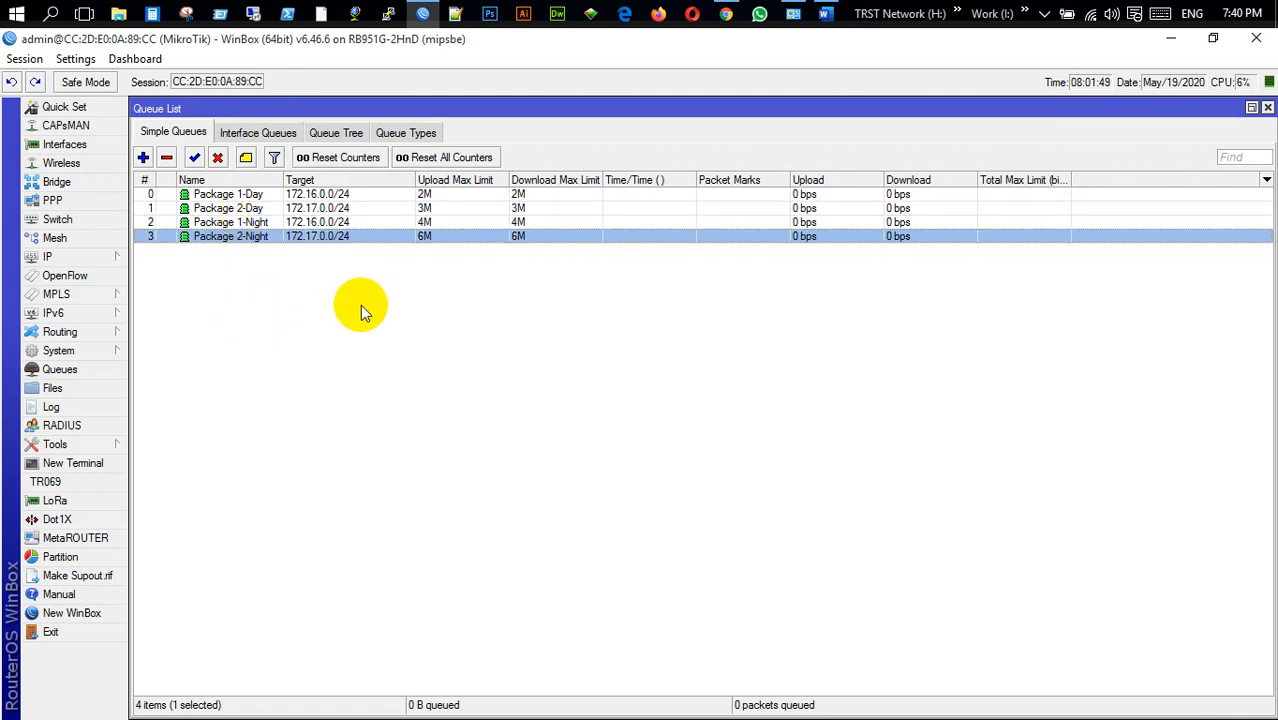
click(299, 295)
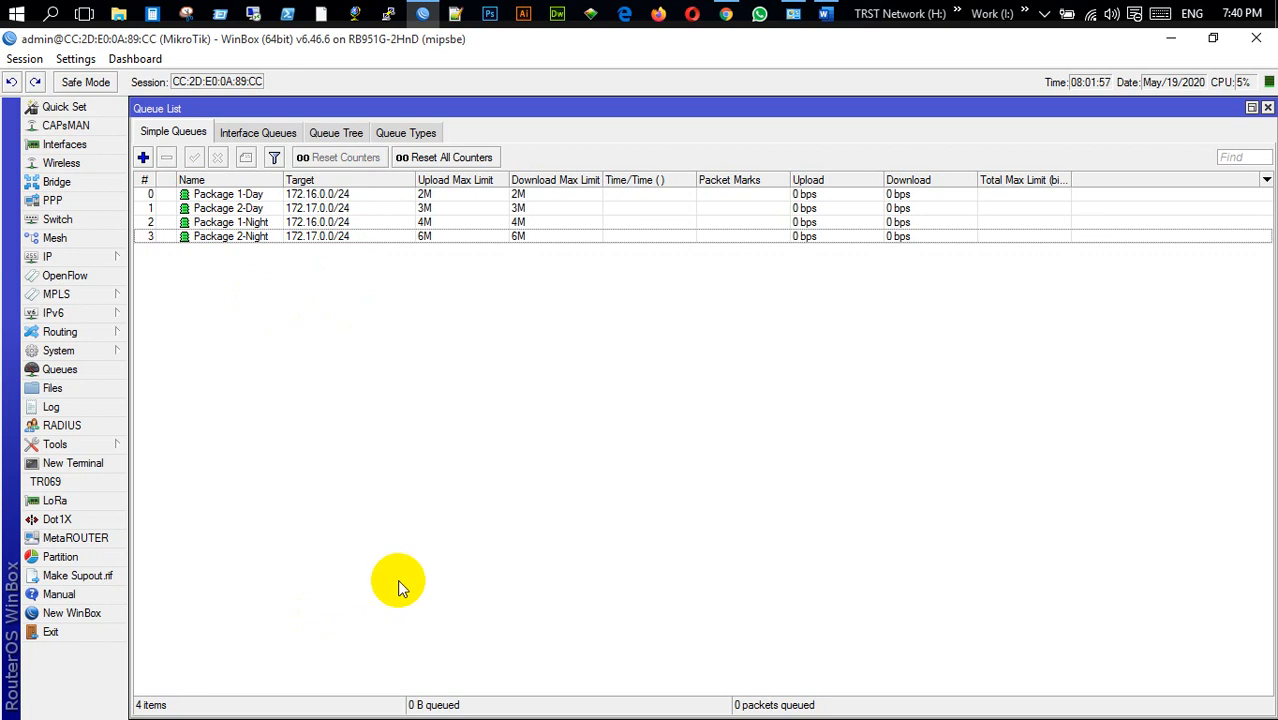
Open a new terminal, list the queue simple commands, and start a queue simple disable command, listing the queue names it accepts.
click(92, 462)
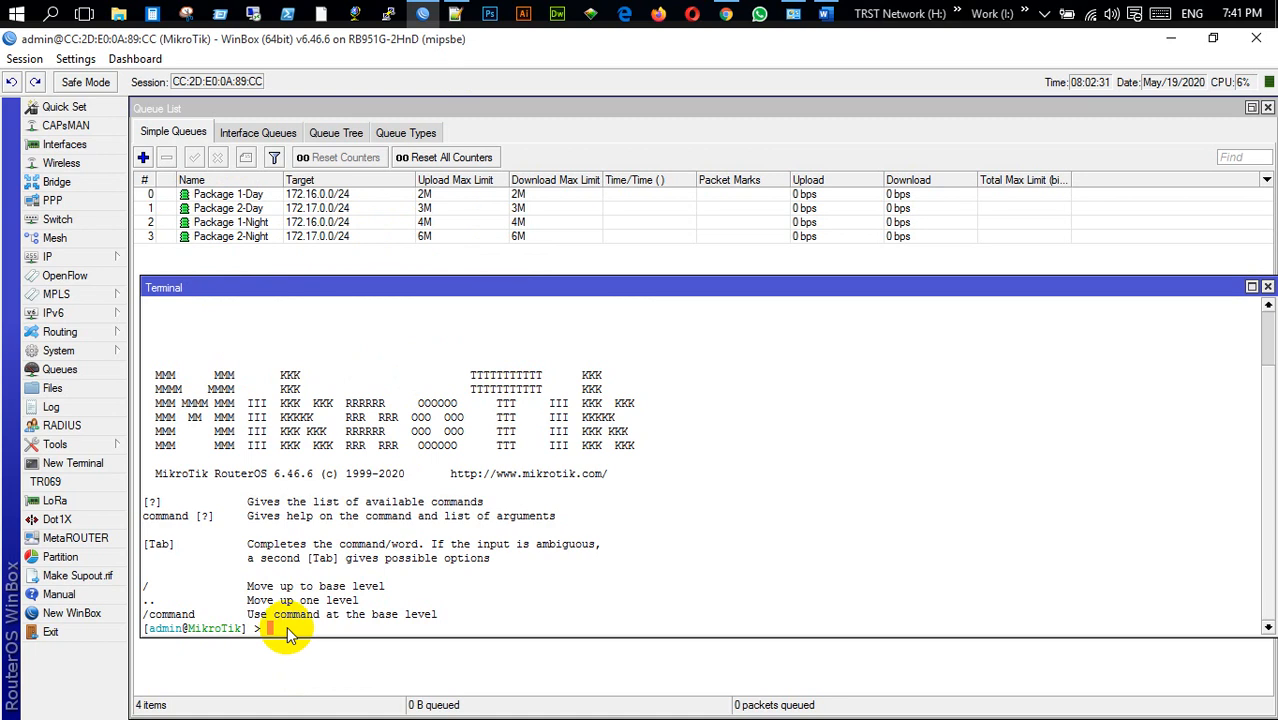
text(queue simple)
key(Tab)
key(Tab)
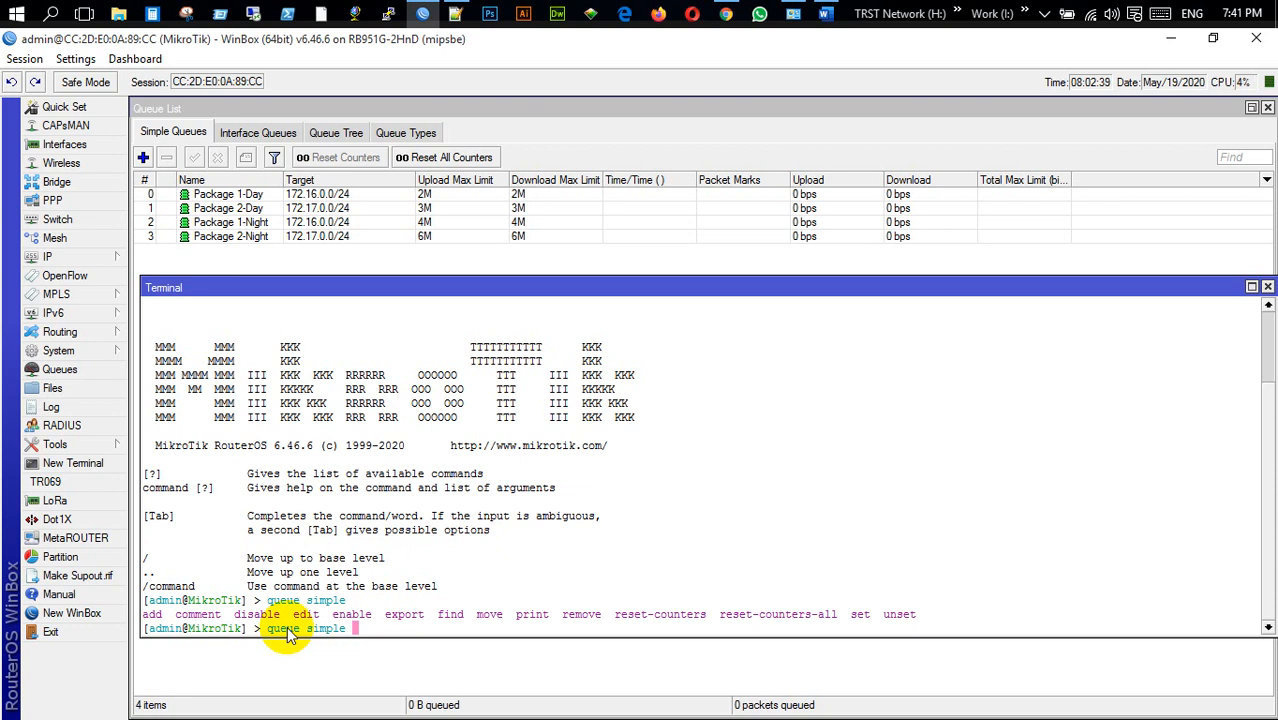
text(disable)
key(Tab)
key(Tab)
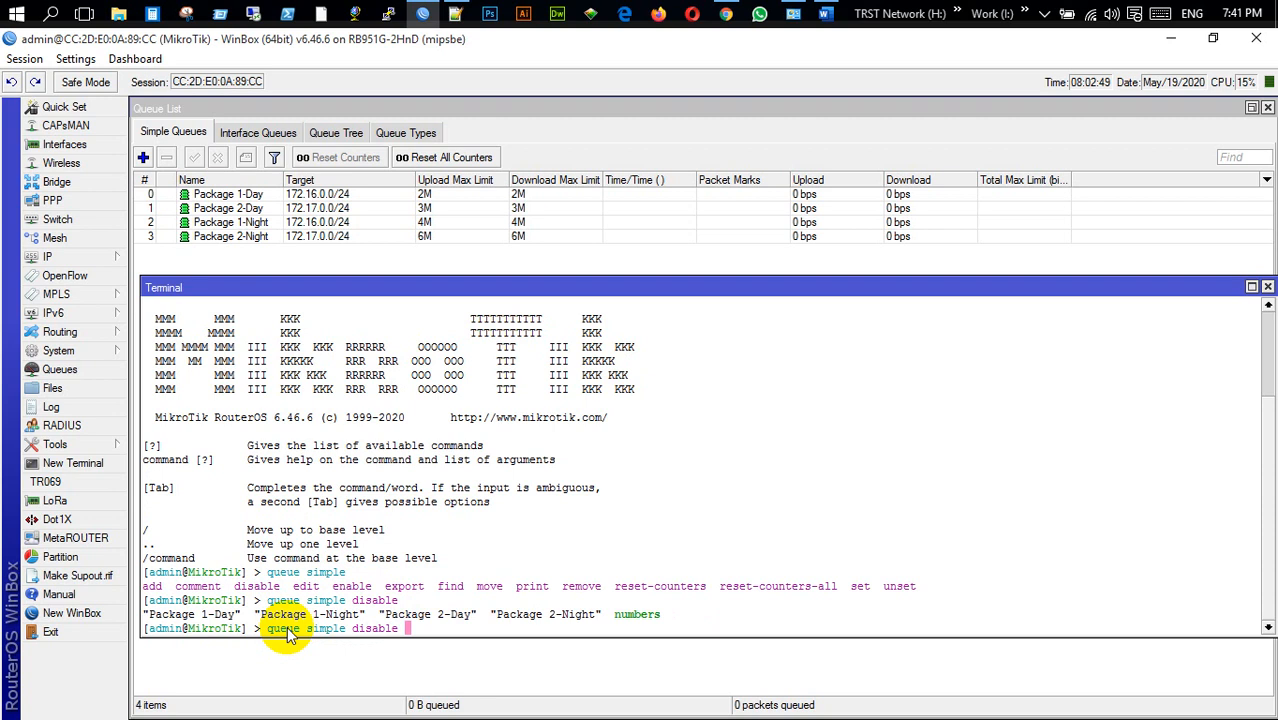
text("Pack)
key(BackSpace)
text(age 1-)
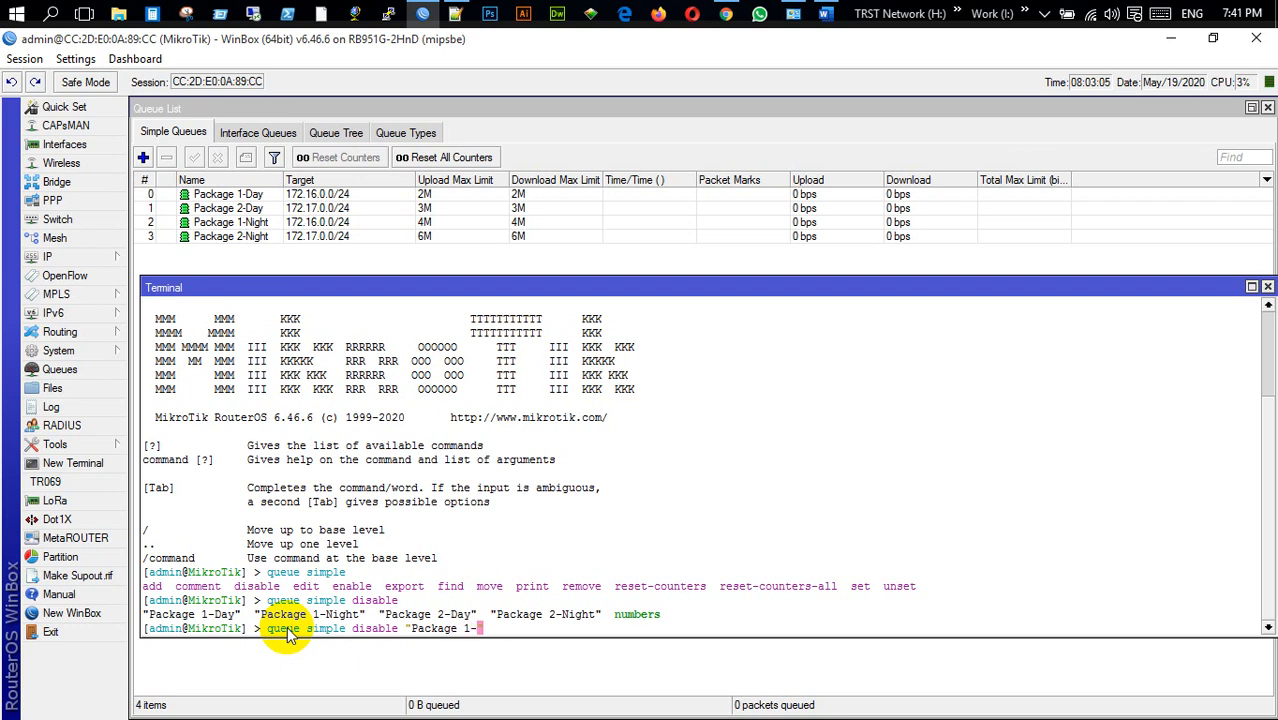
text(Da)
key(BackSpace)
key(BackSpace)
key(BackSpace)
key(BackSpace)
key(BackSpace)
key(BackSpace)
key(BackSpace)
key(BackSpace)
key(BackSpace)
key(BackSpace)
key(BackSpace)
key(BackSpace)
key(BackSpace)
key(BackSpace)
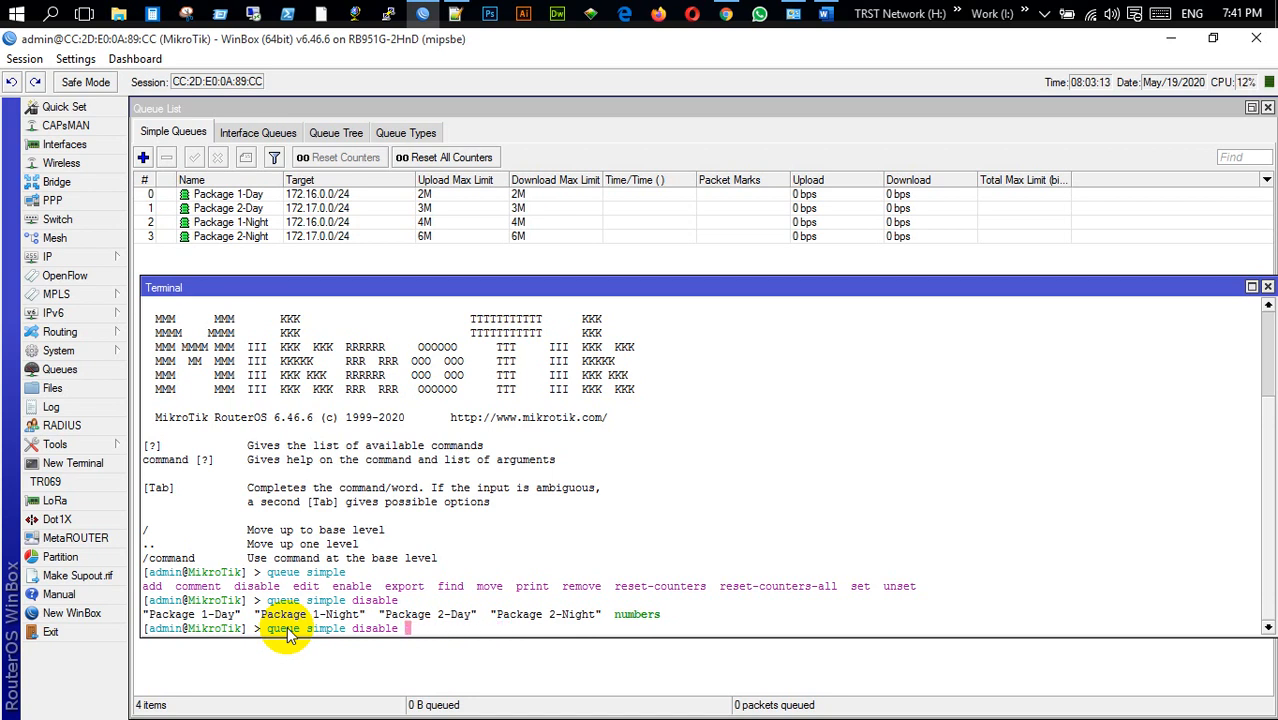
Complete the disable command with the queue name "Package 1-Day" and run it.
text("Package 1-D)
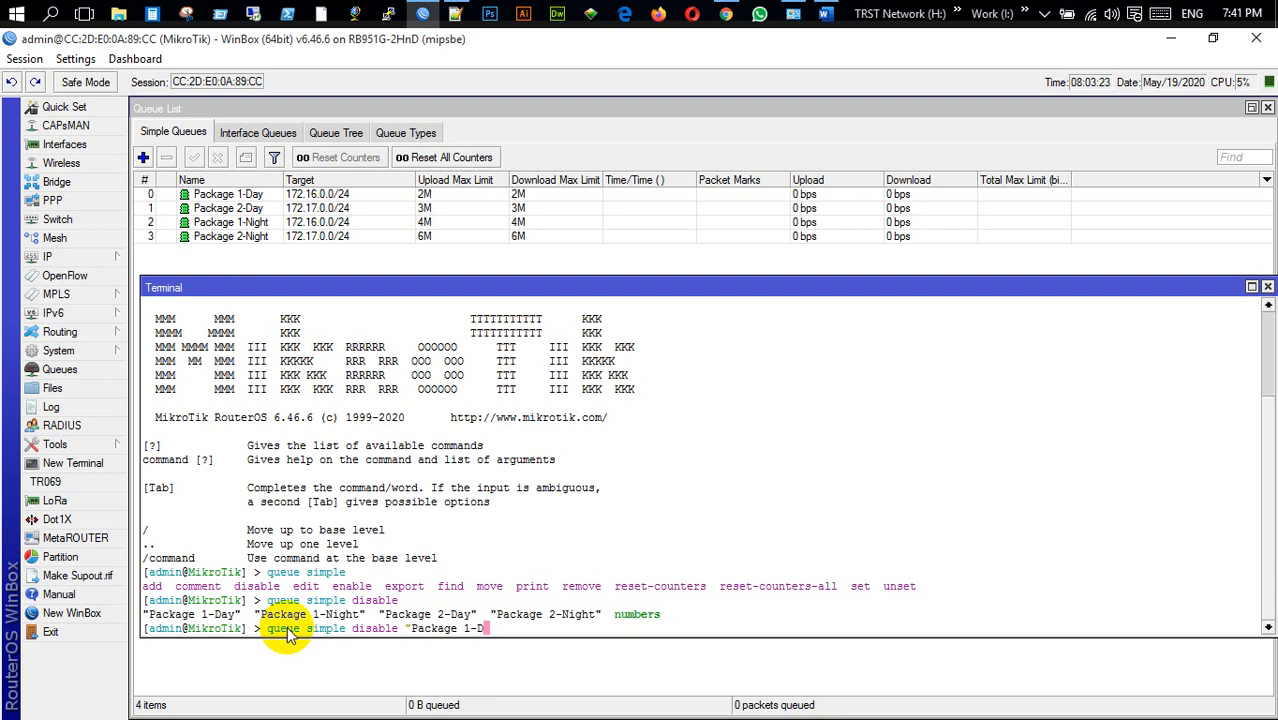
text(ay")
key(BackSpace)
key(Return)
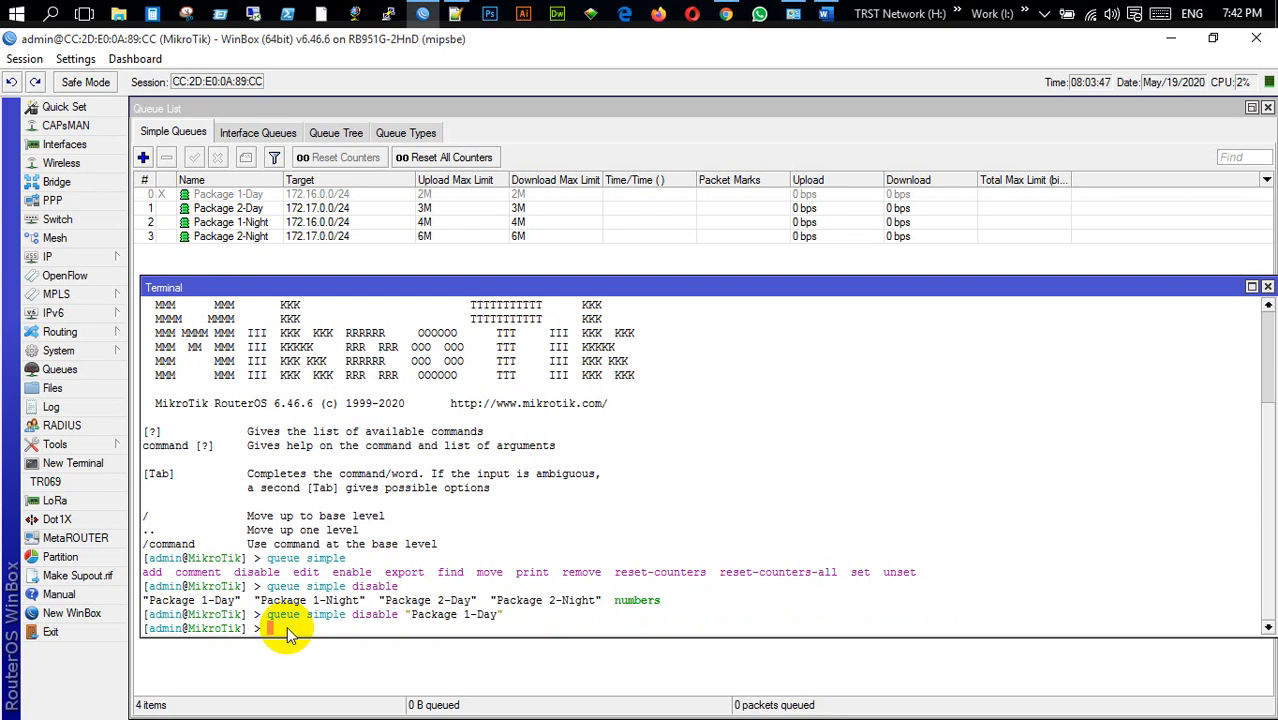
Recall the last terminal command, change disable to enable, and run it for "Package 1-Day".
key(Up)
key(Left)
key(Left)
key(Left)
key(Left)
key(Left)
key(Left)
key(Left)
key(Left)
key(Left)
key(Left)
key(Left)
key(Left)
key(Left)
key(Left)
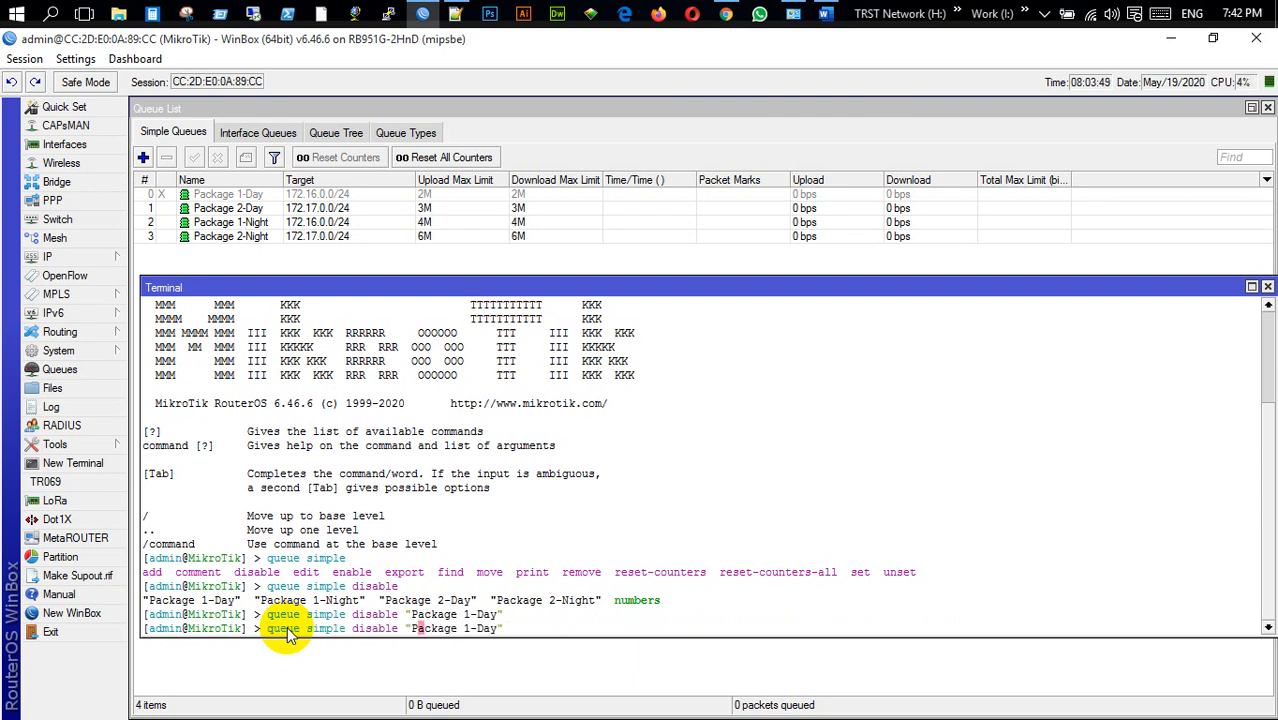
key(Left)
key(Left)
key(Left)
key(BackSpace)
key(BackSpace)
key(BackSpace)
key(Delete)
key(Delete)
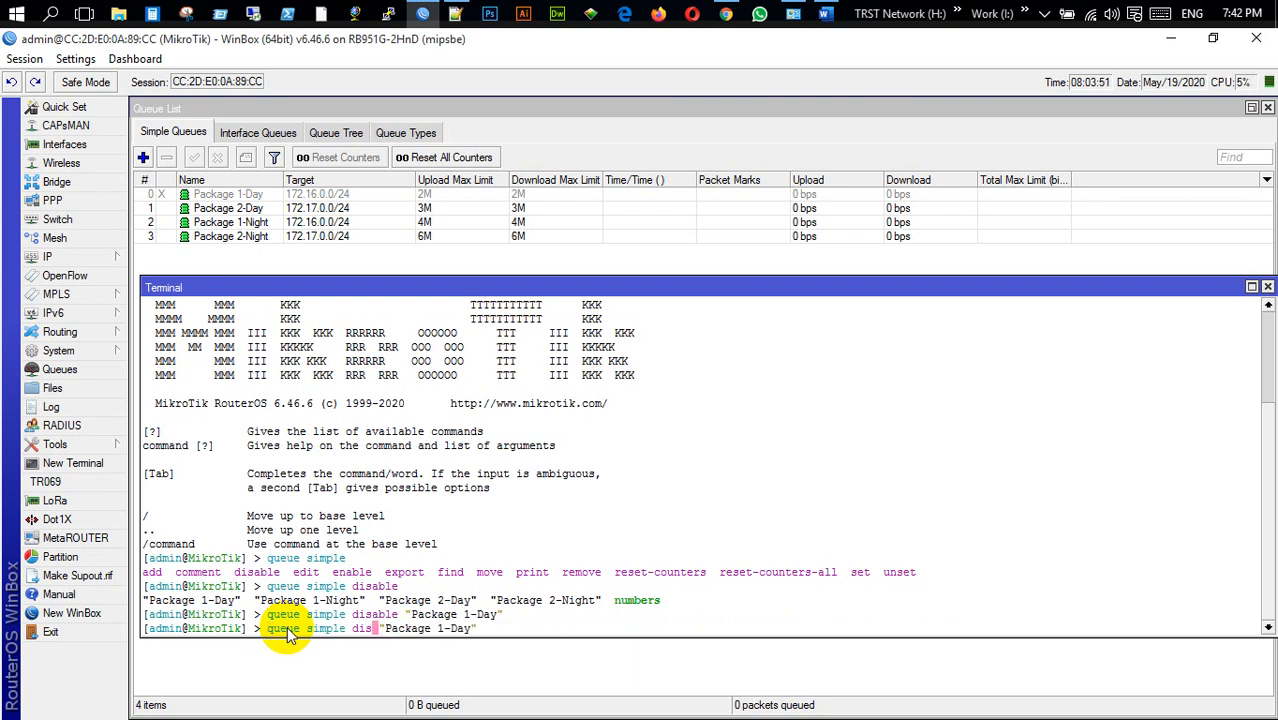
key(BackSpace)
key(BackSpace)
key(BackSpace)
text(enable)
key(Return)
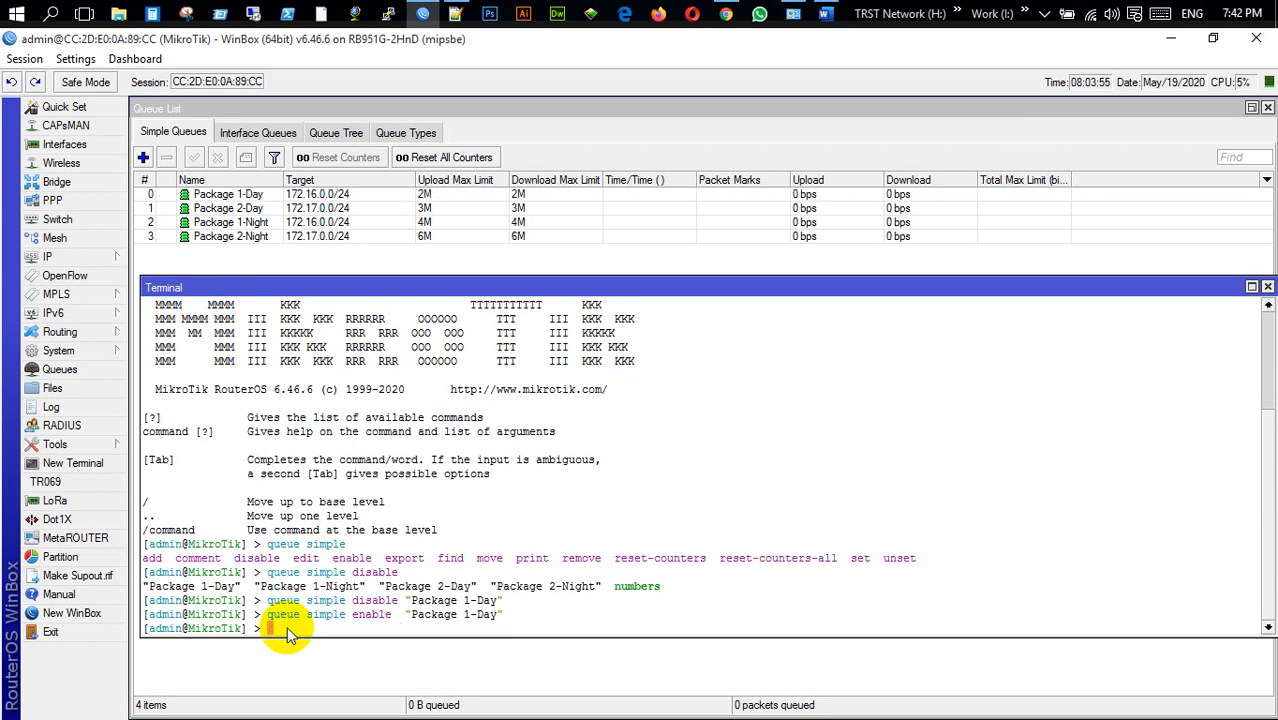
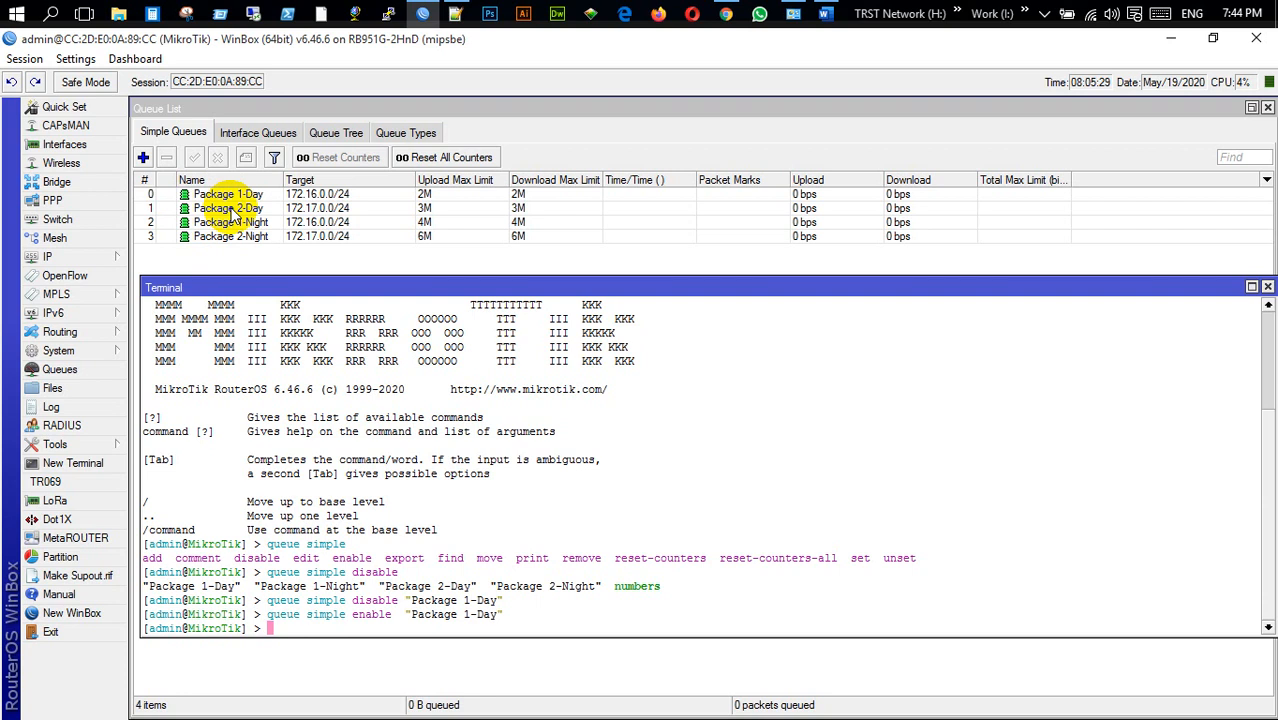
Add a new system script named Day, placing its window clear of the terminal commands.
click(78, 349)
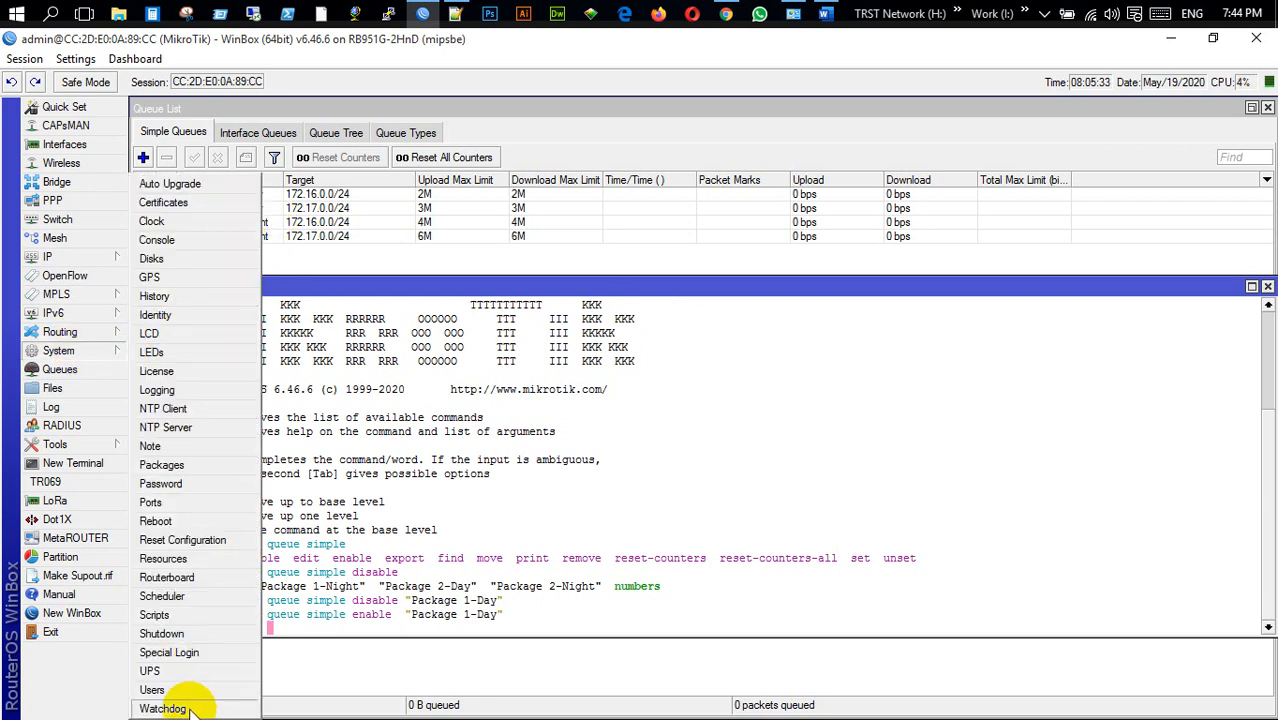
click(158, 615)
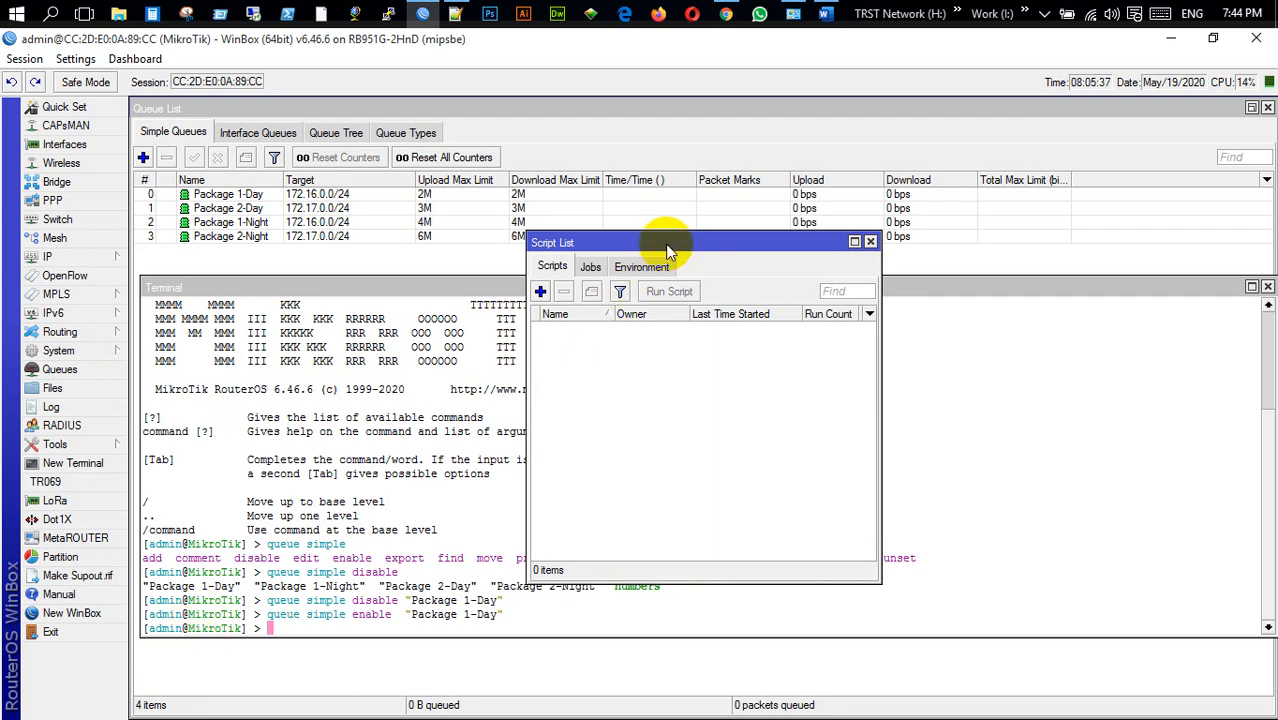
drag(668, 250, 941, 191)
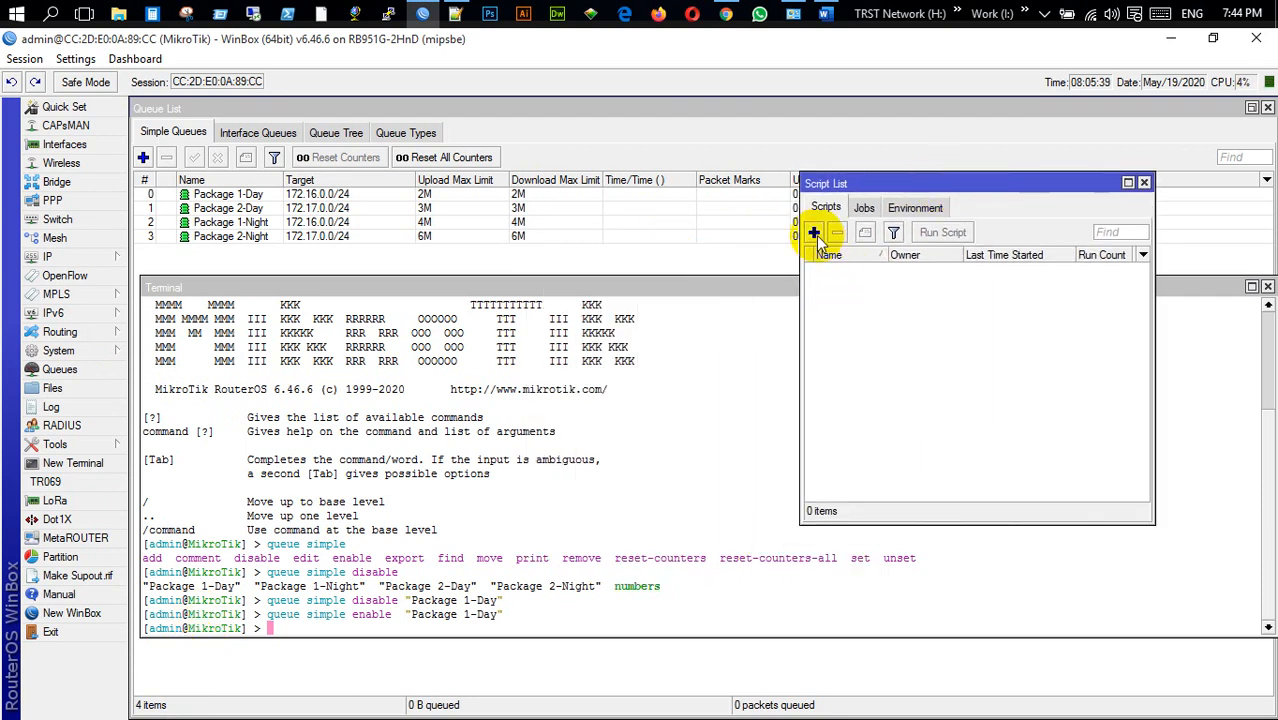
click(814, 233)
drag(746, 198, 948, 180)
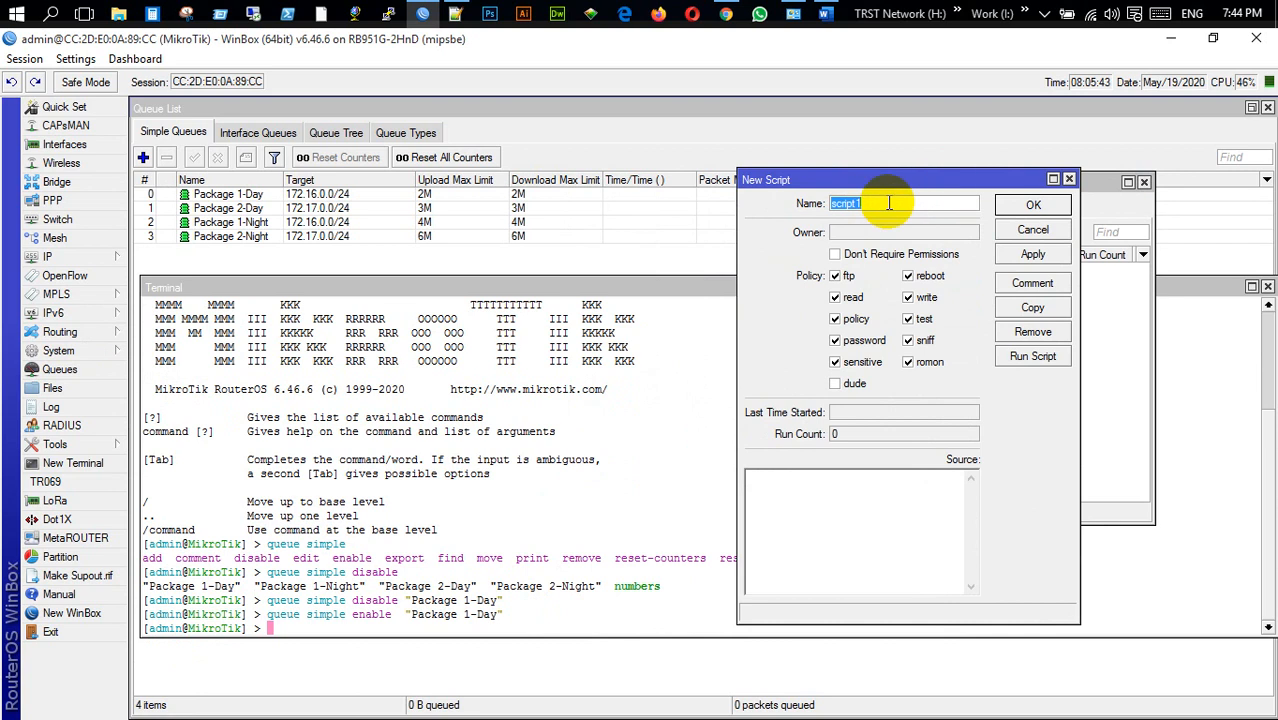
text(Day)
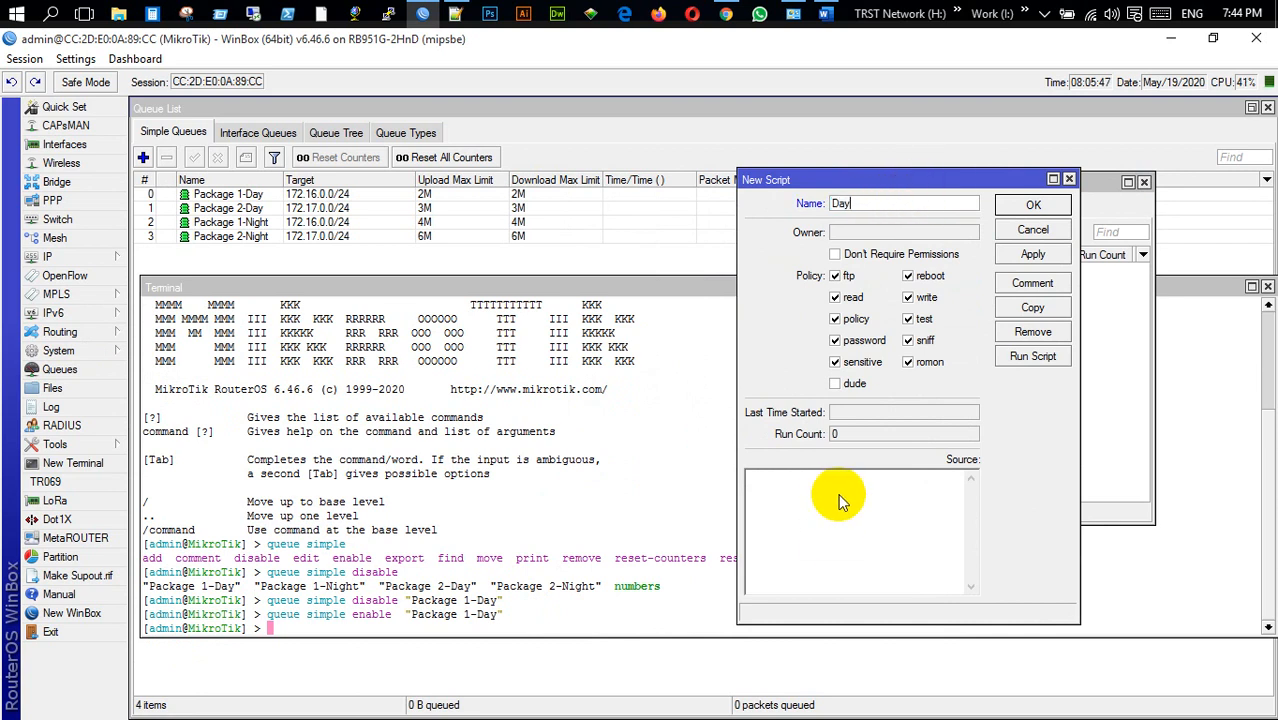
drag(946, 181, 1037, 129)
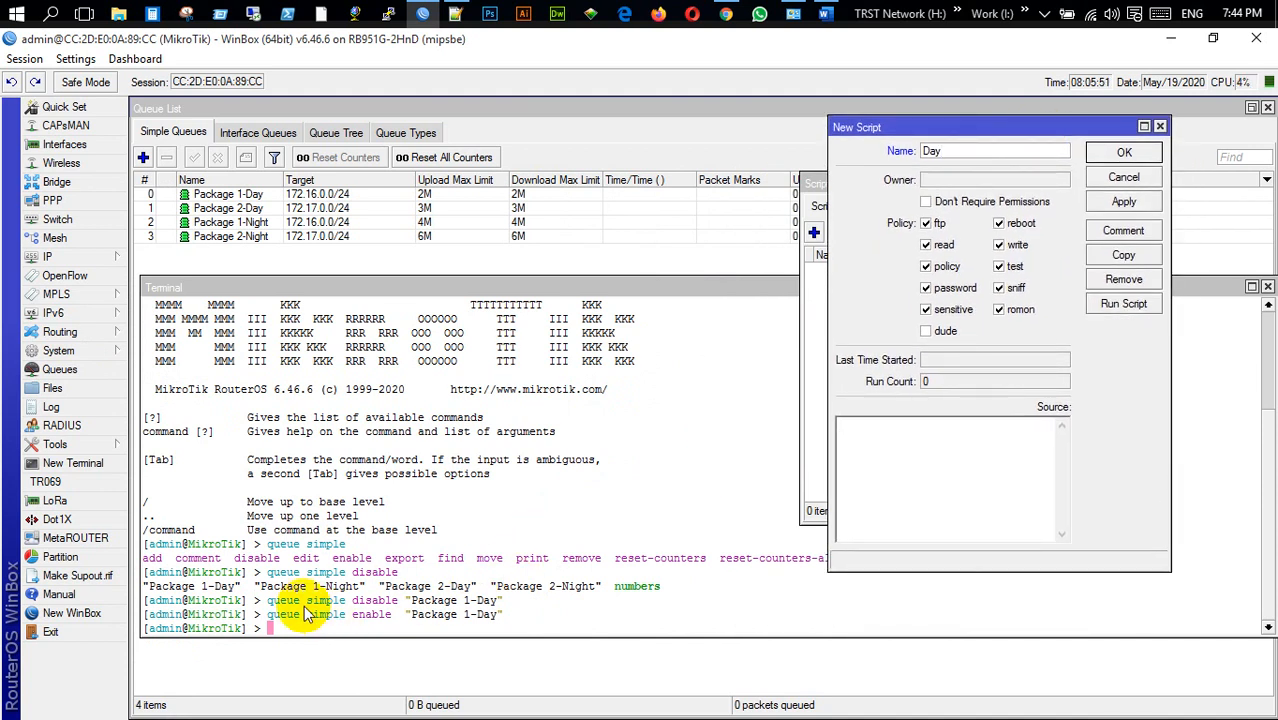
Copy the enable command for "Package 1-Day" from the terminal into the Day script's source, preceded by a slash.
drag(268, 600, 502, 605)
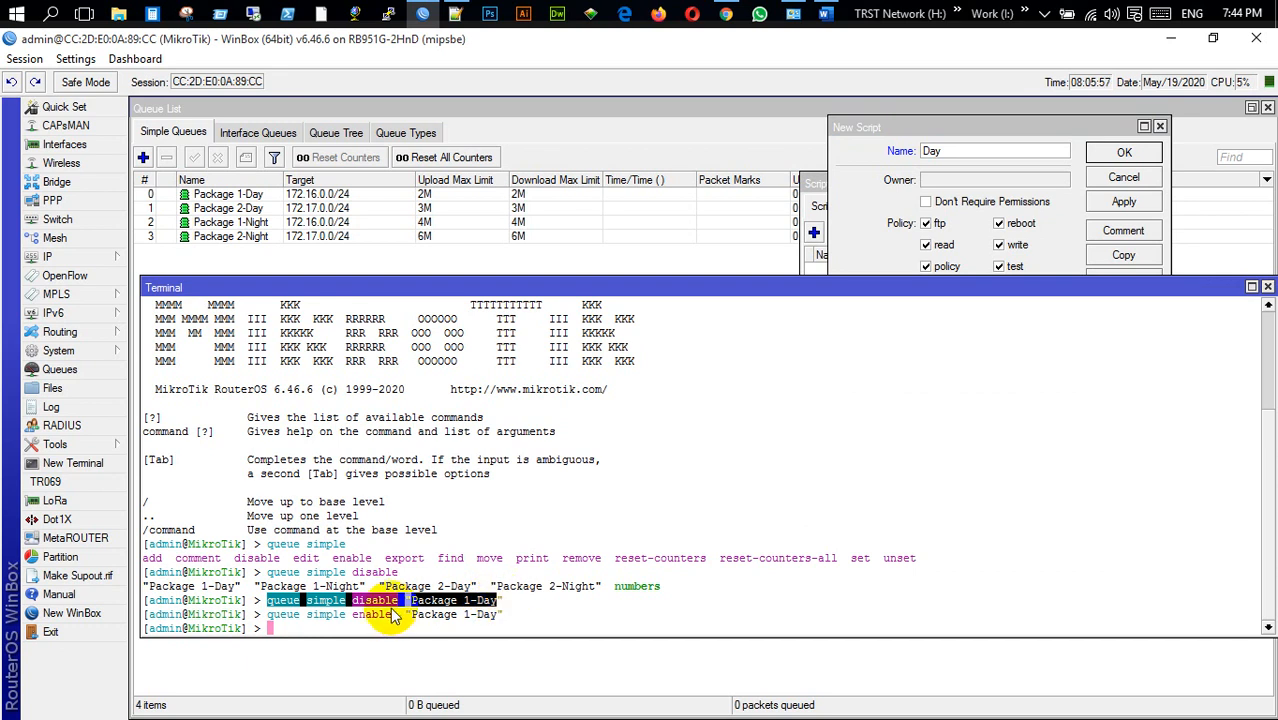
click(270, 630)
drag(268, 614, 494, 617)
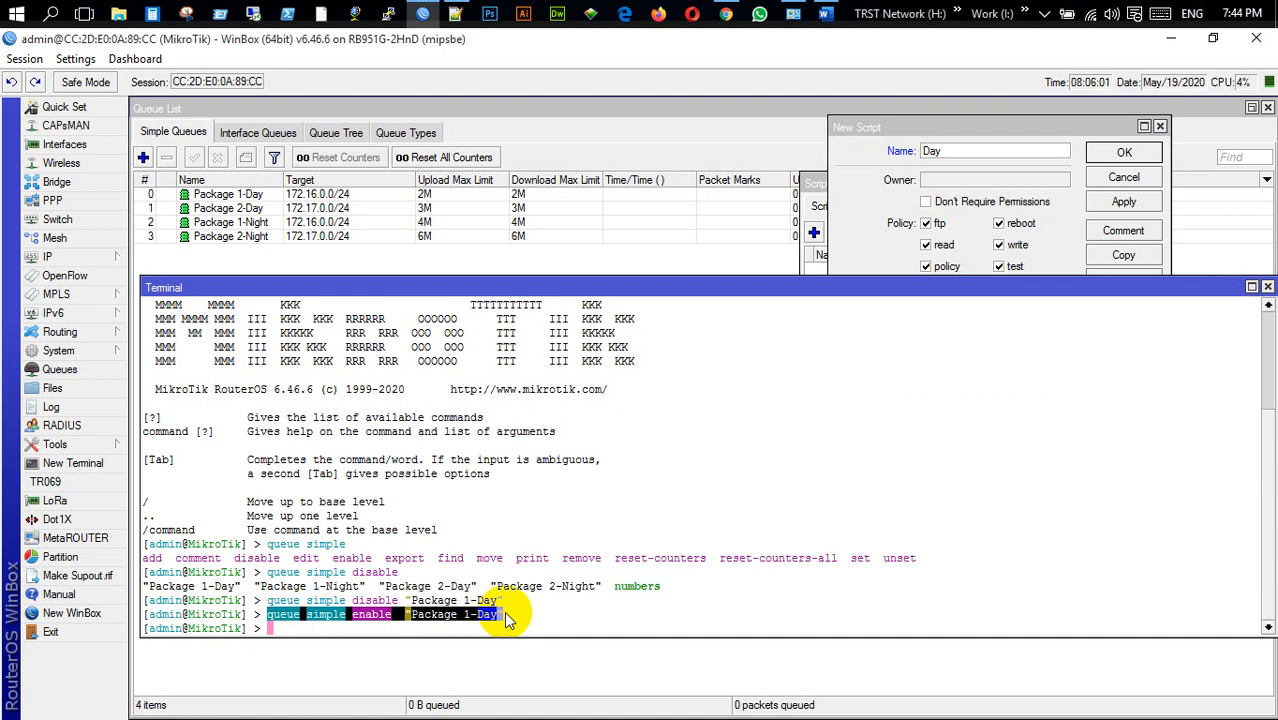
right_click(492, 618)
click(530, 625)
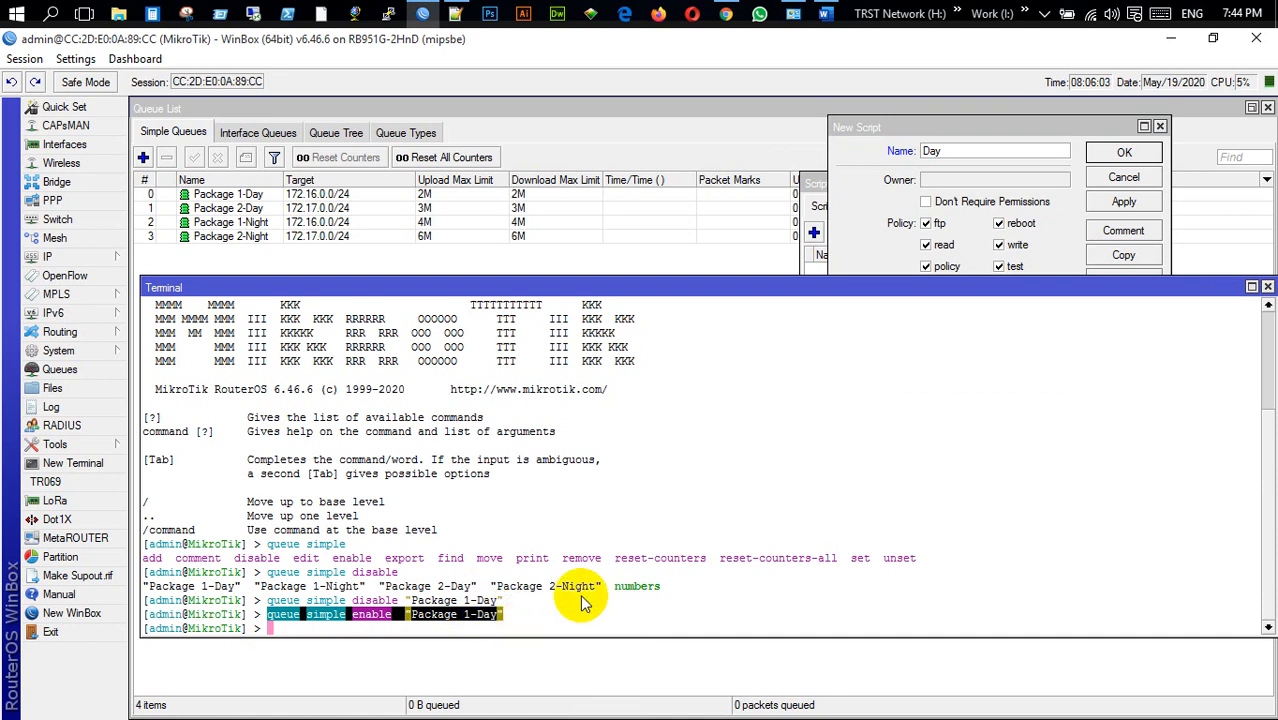
click(1015, 128)
click(883, 428)
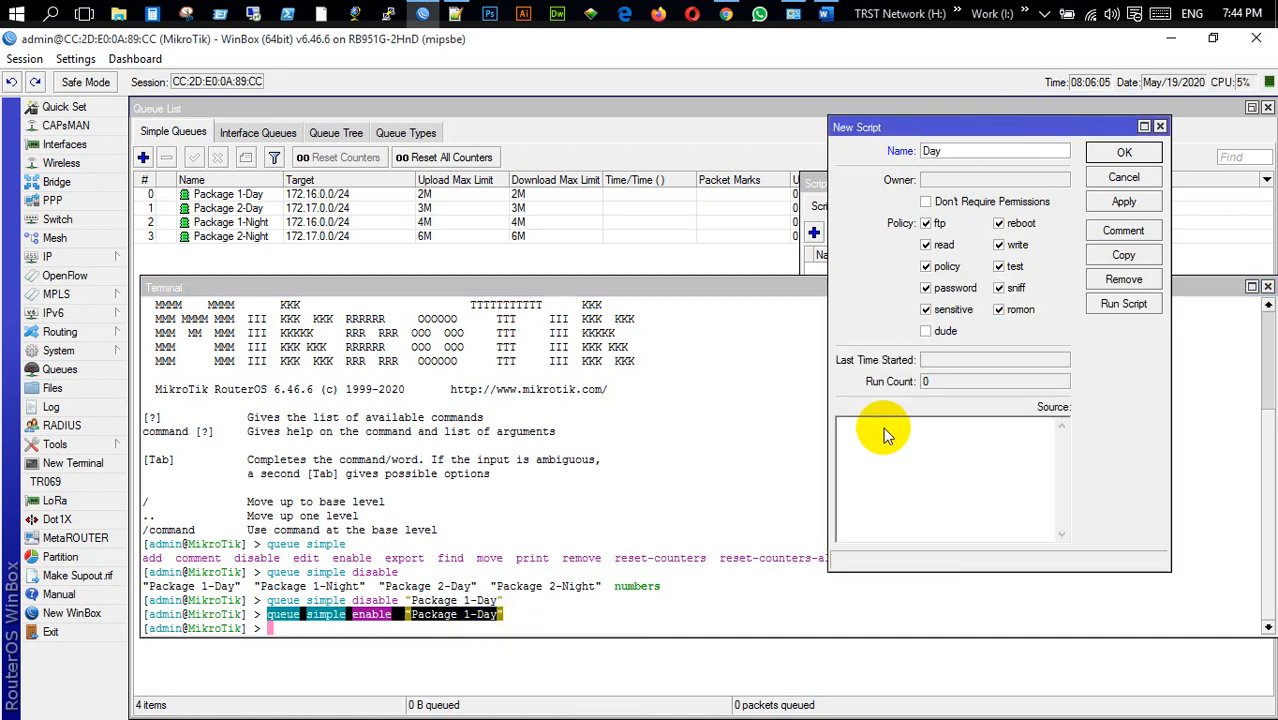
text(/)
key(ctrl+v)
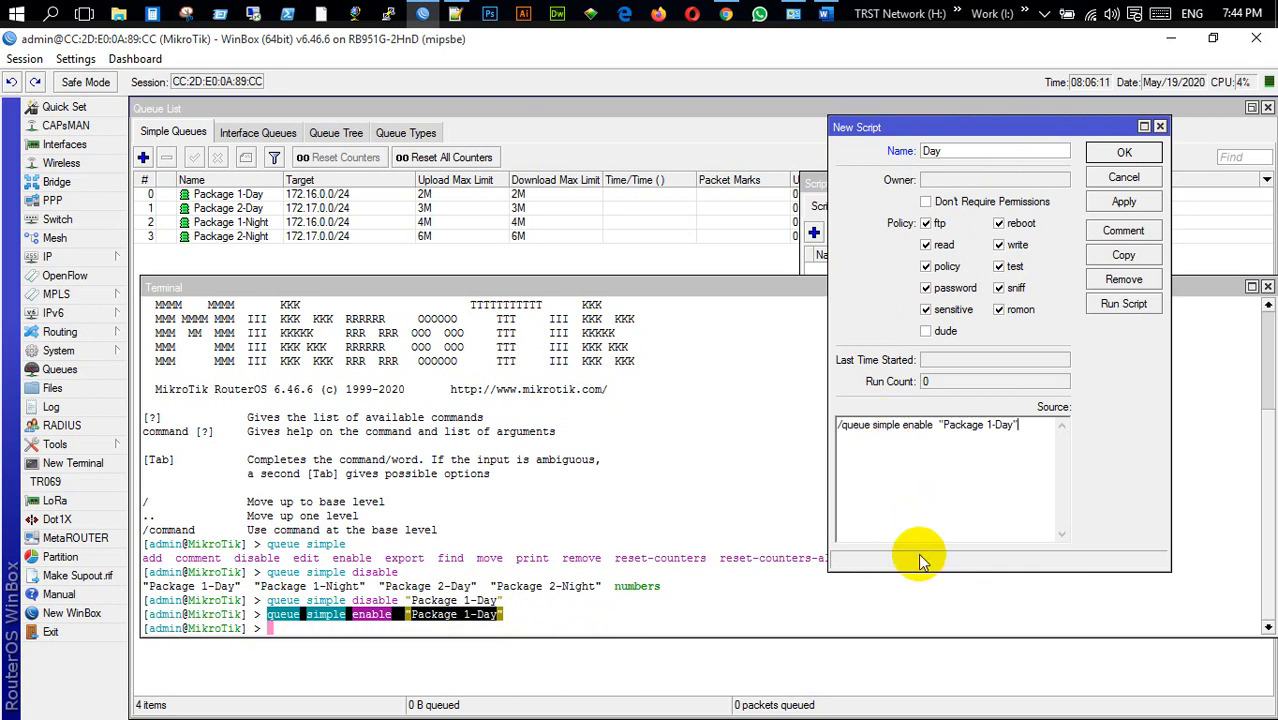
Add a second source line to the Day script: /queue simple enable "Package 2-Day".
key(Return)
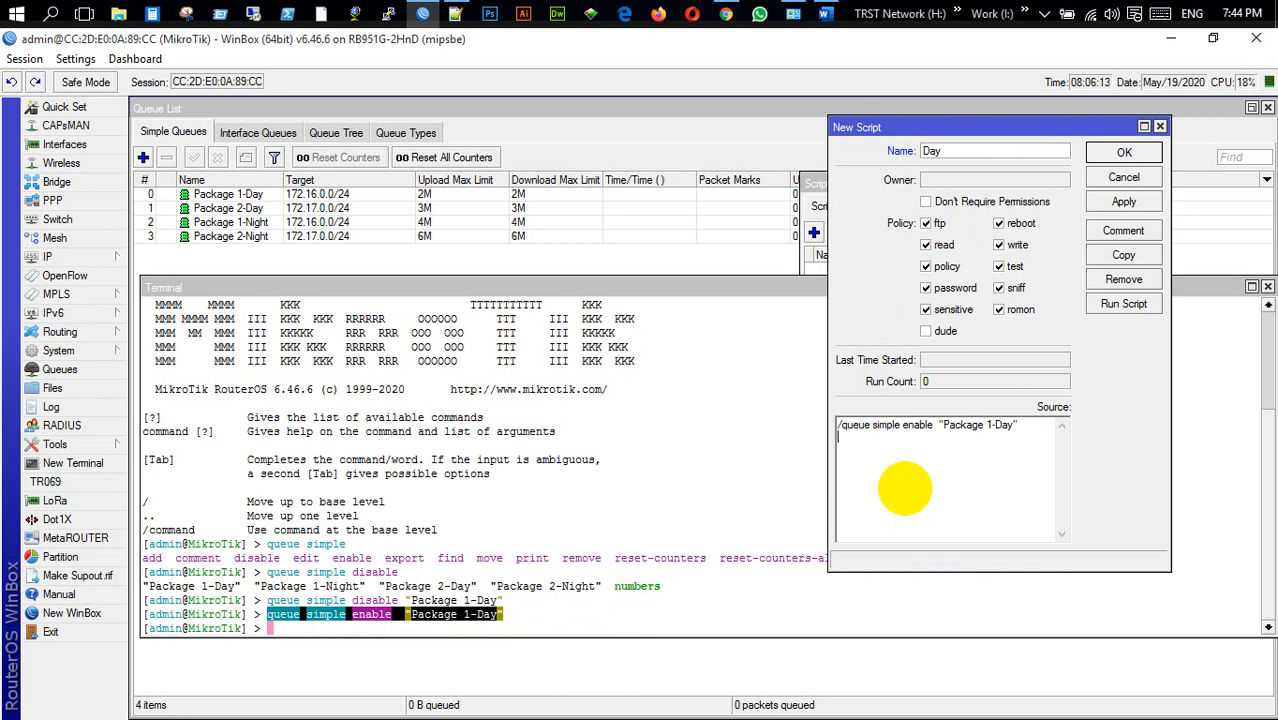
text(/)
key(ctrl+v)
key(Left)
key(Left)
key(Left)
key(Left)
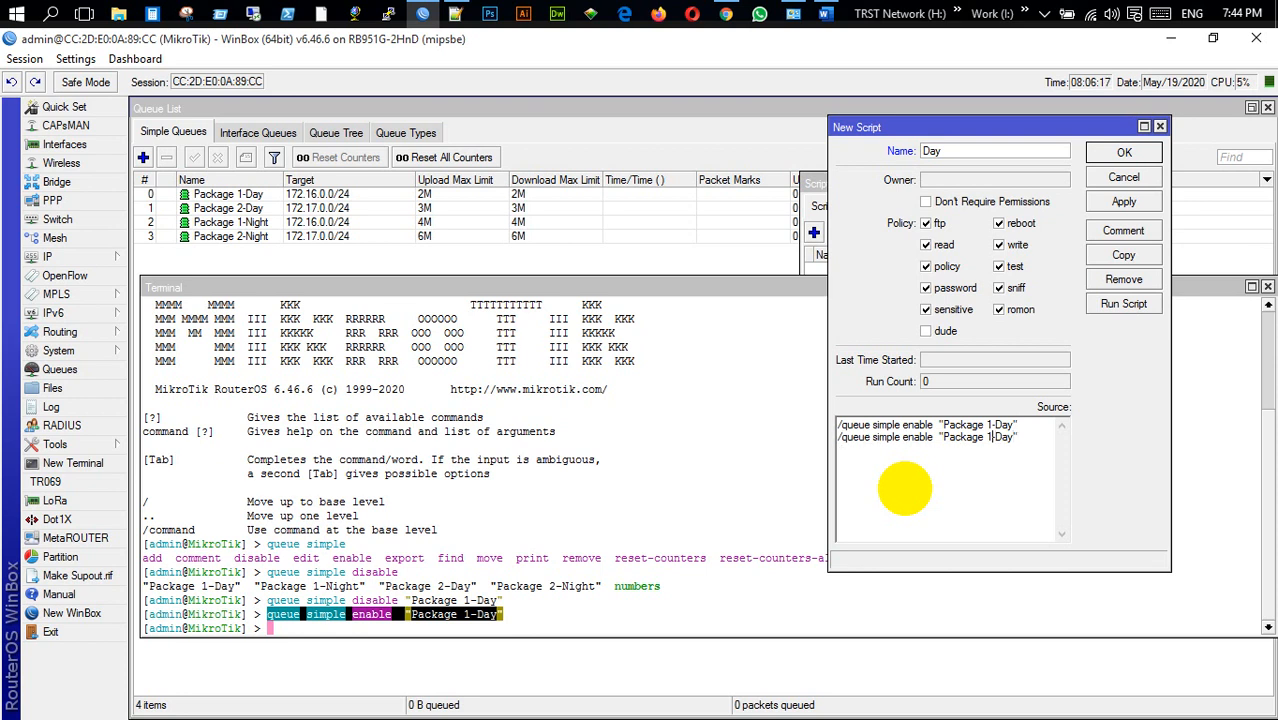
key(BackSpace)
text(2)
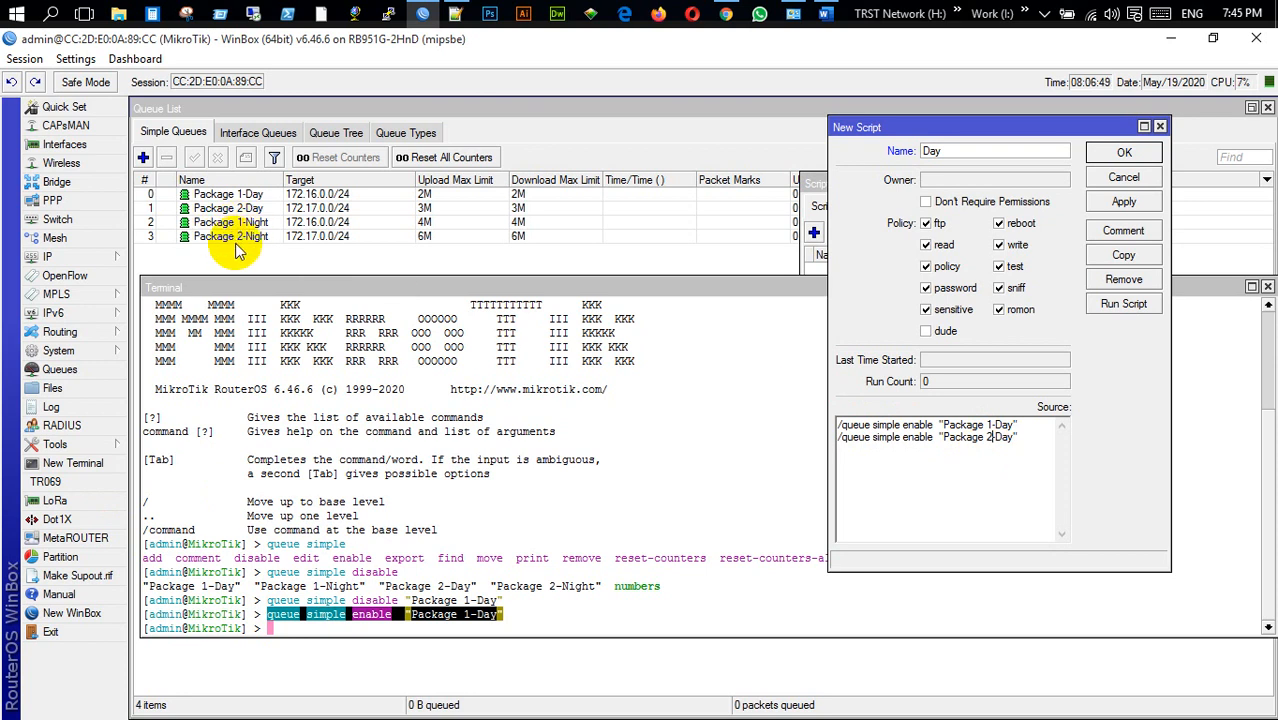
Recall the disable command in the terminal, change its target to "Package 1-Night", and run it.
click(552, 632)
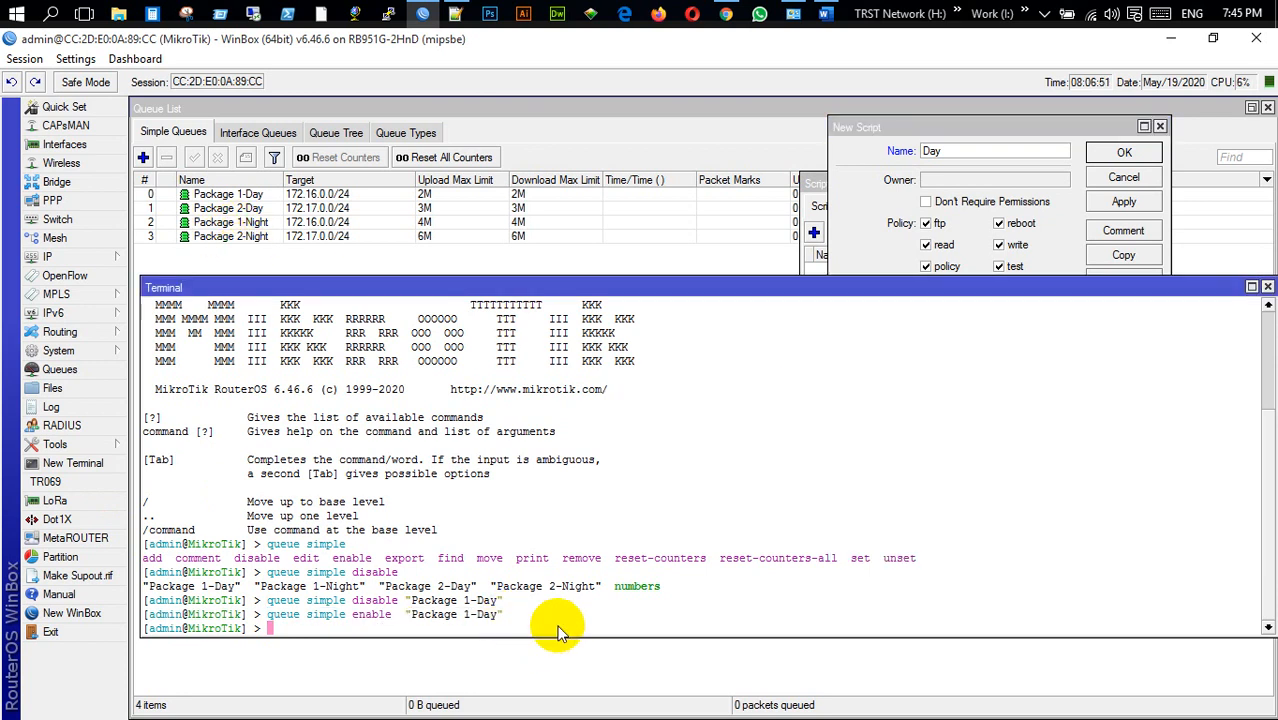
key(Up)
key(Left)
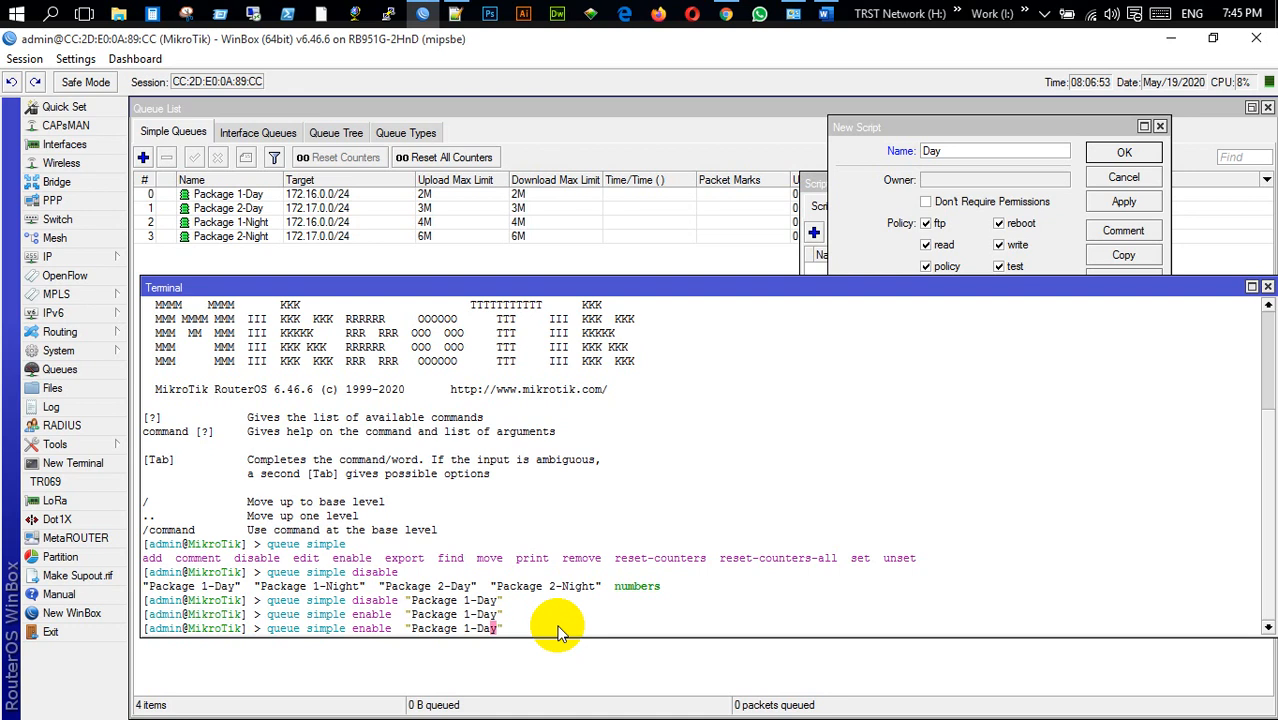
key(Up)
key(BackSpace)
key(BackSpace)
key(BackSpace)
key(BackSpace)
text(Night")
key(Return)
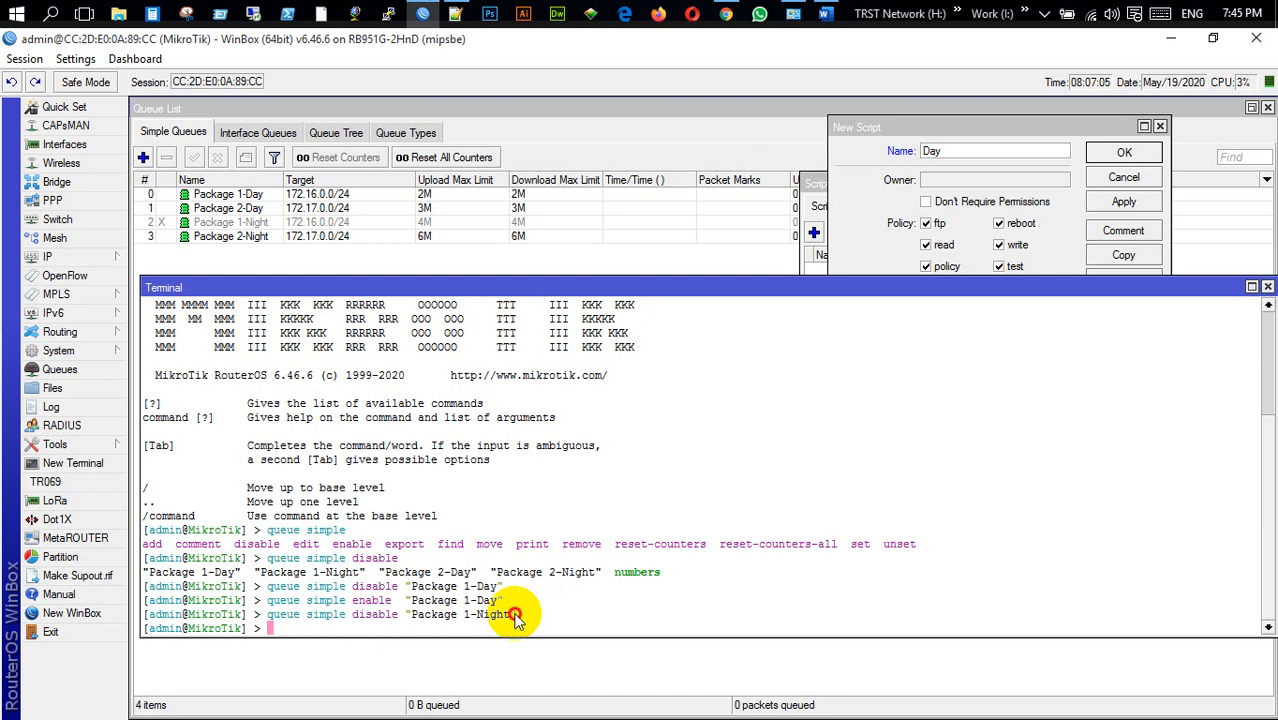
Copy the "Package 1-Night" disable command from the terminal into the Day script's source as a third line, preceded by a slash.
drag(513, 614, 305, 614)
click(537, 630)
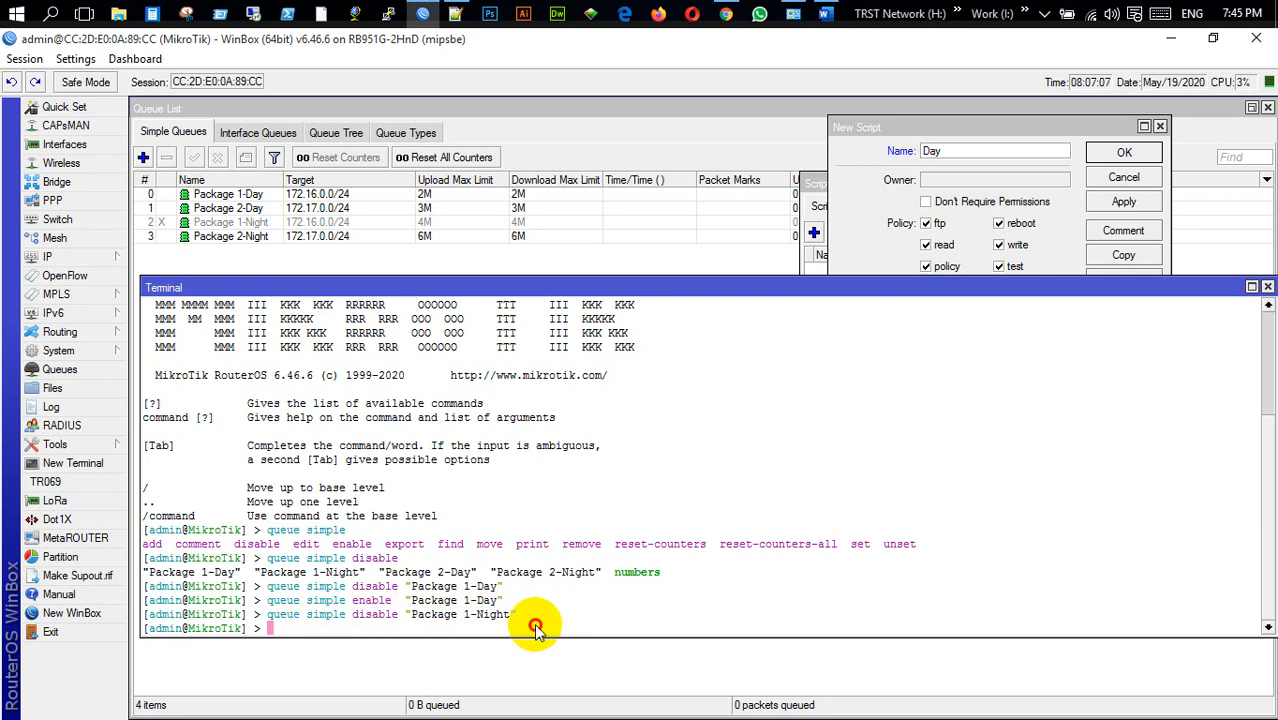
drag(521, 614, 266, 621)
key(ctrl+c)
right_click(284, 614)
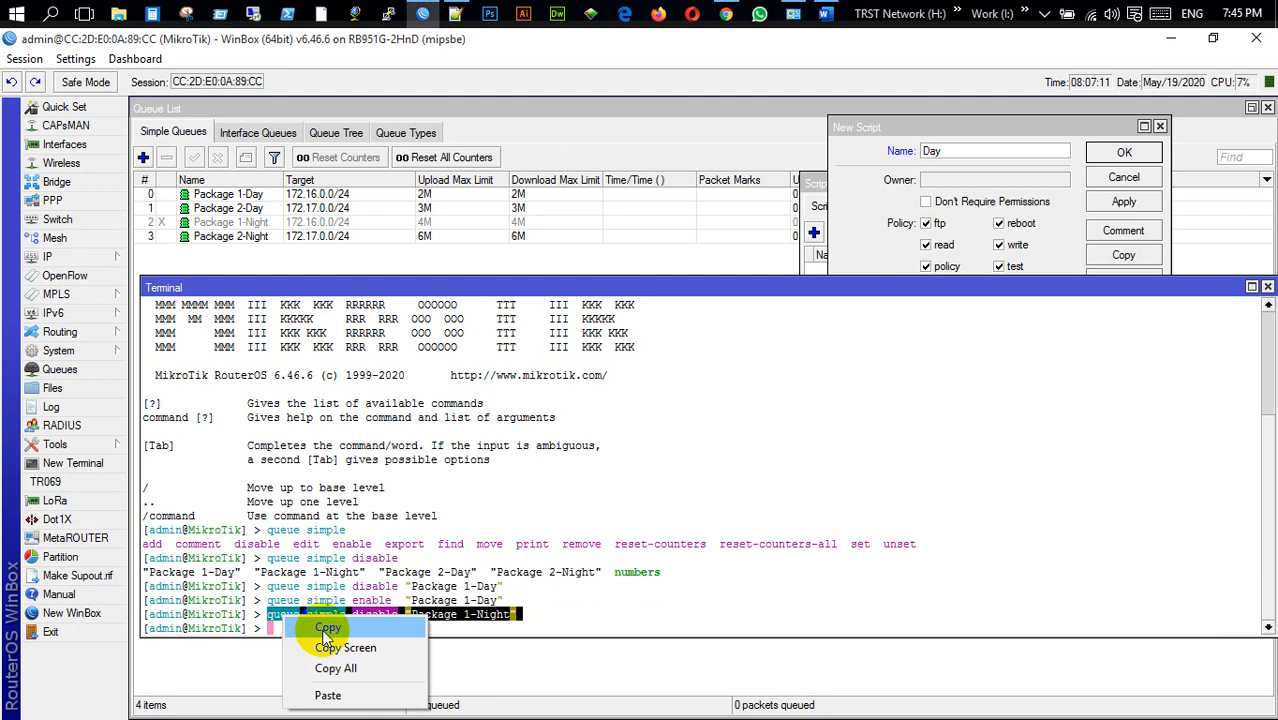
click(330, 624)
click(856, 128)
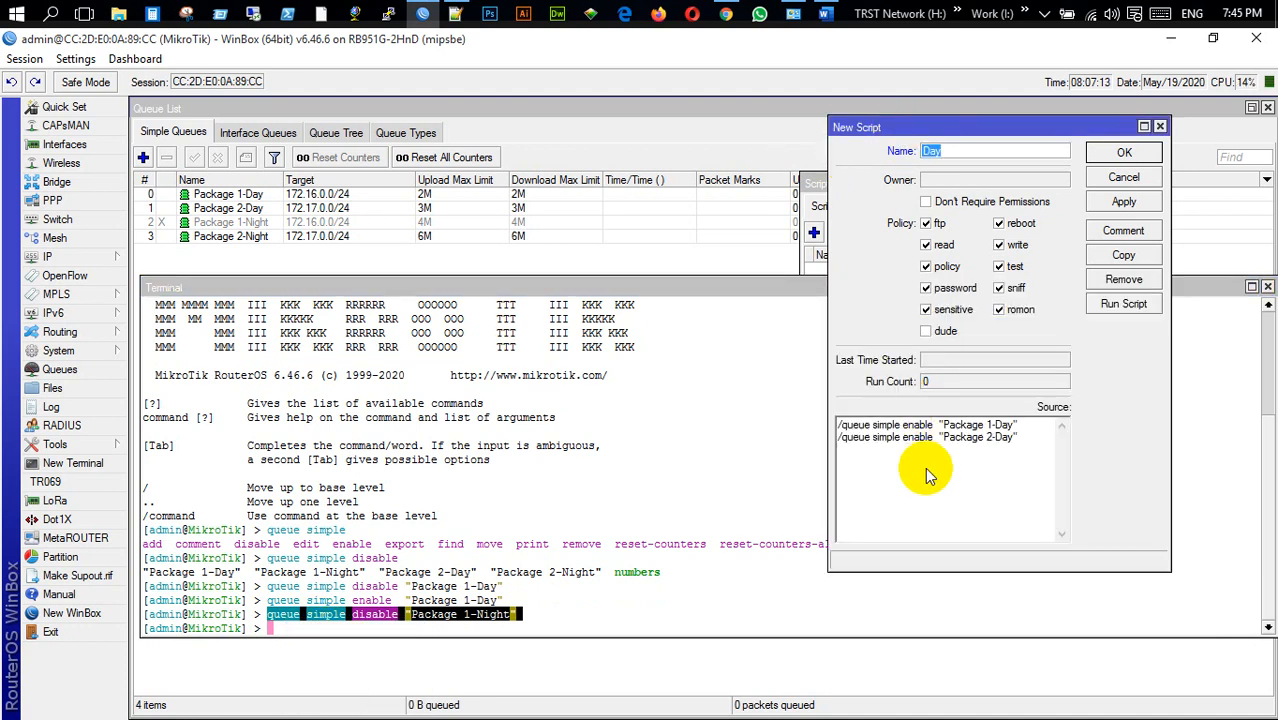
click(1028, 443)
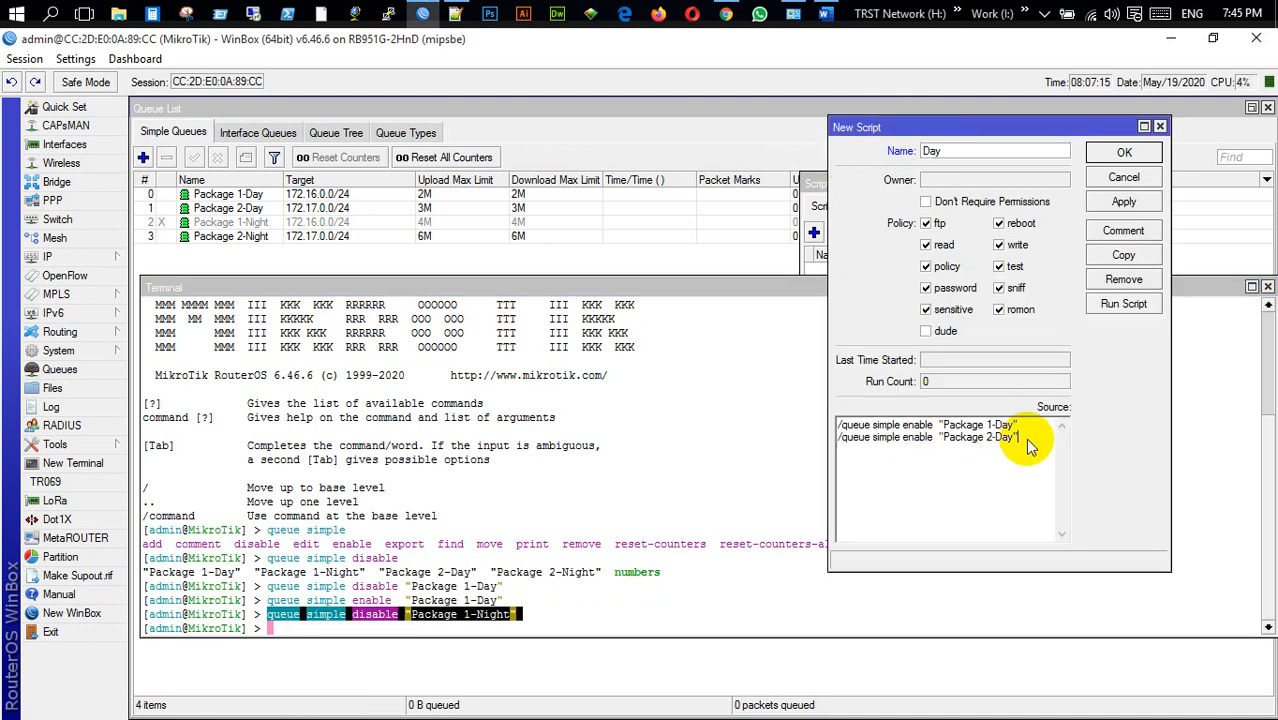
key(Return)
text(/)
key(ctrl+v)
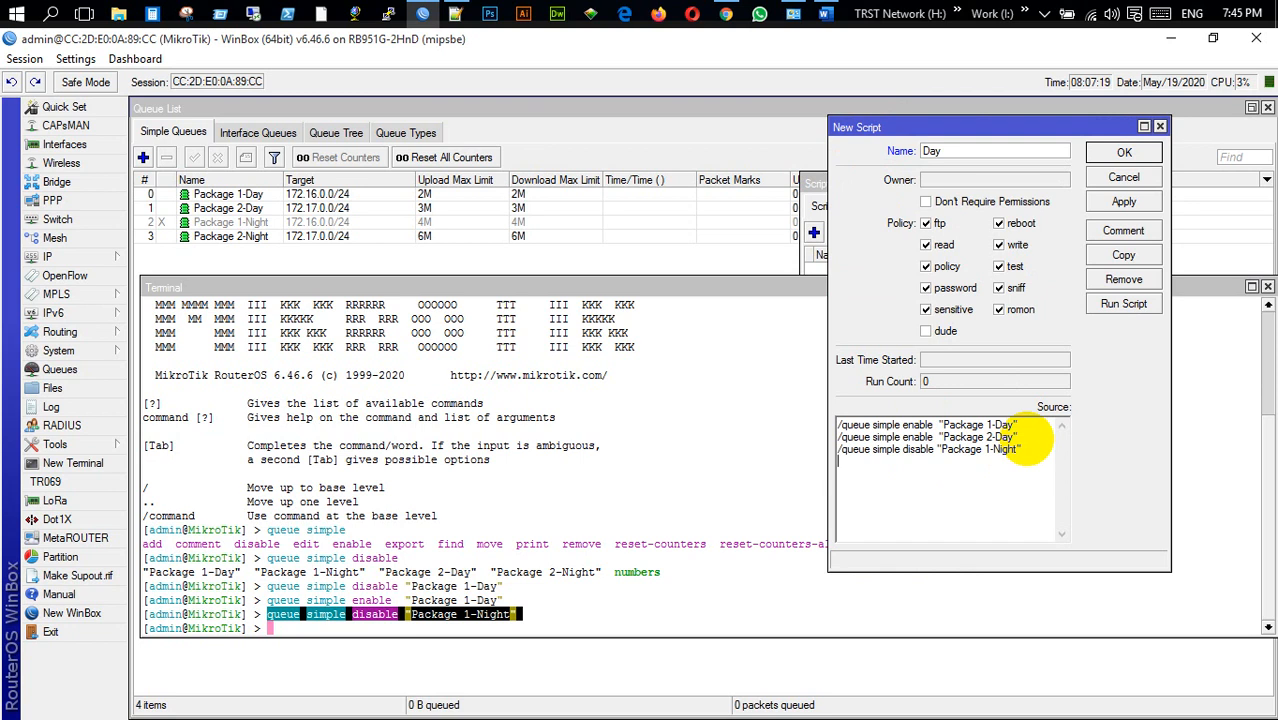
Add a fourth source line to the Day script: /queue simple disable "Package 2-Night".
text(/)
key(ctrl+v)
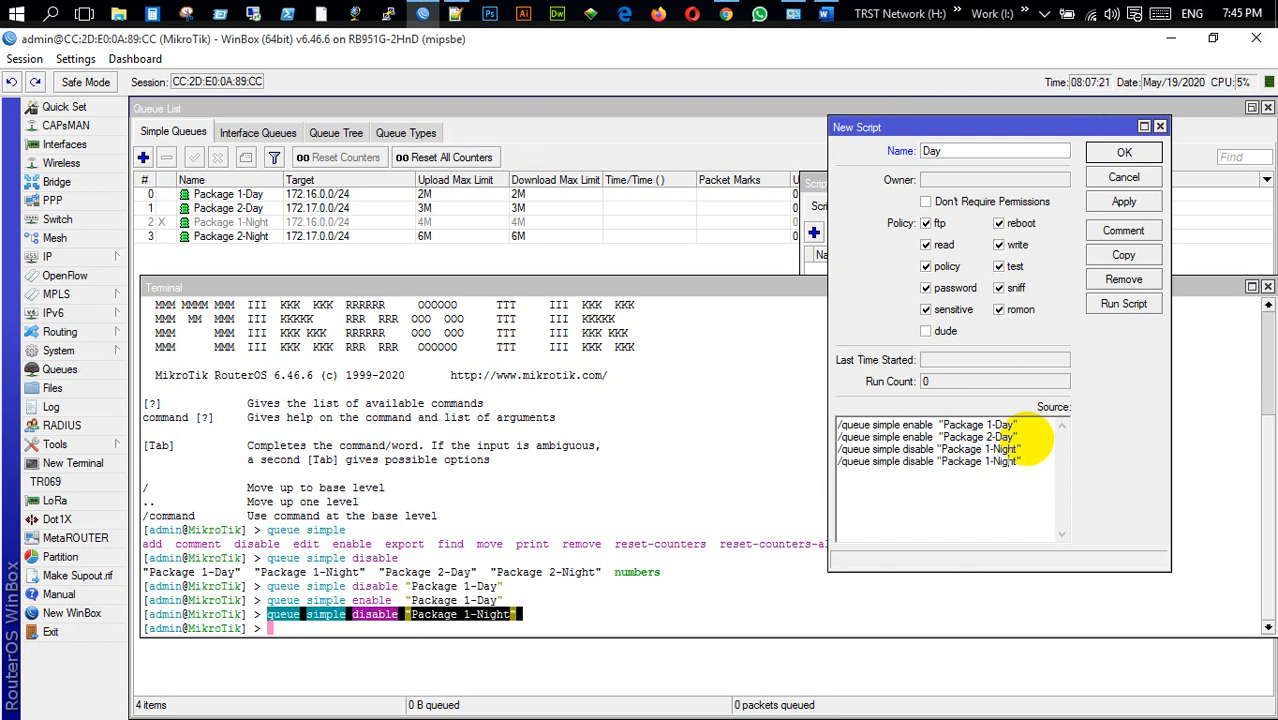
key(BackSpace)
text(2)
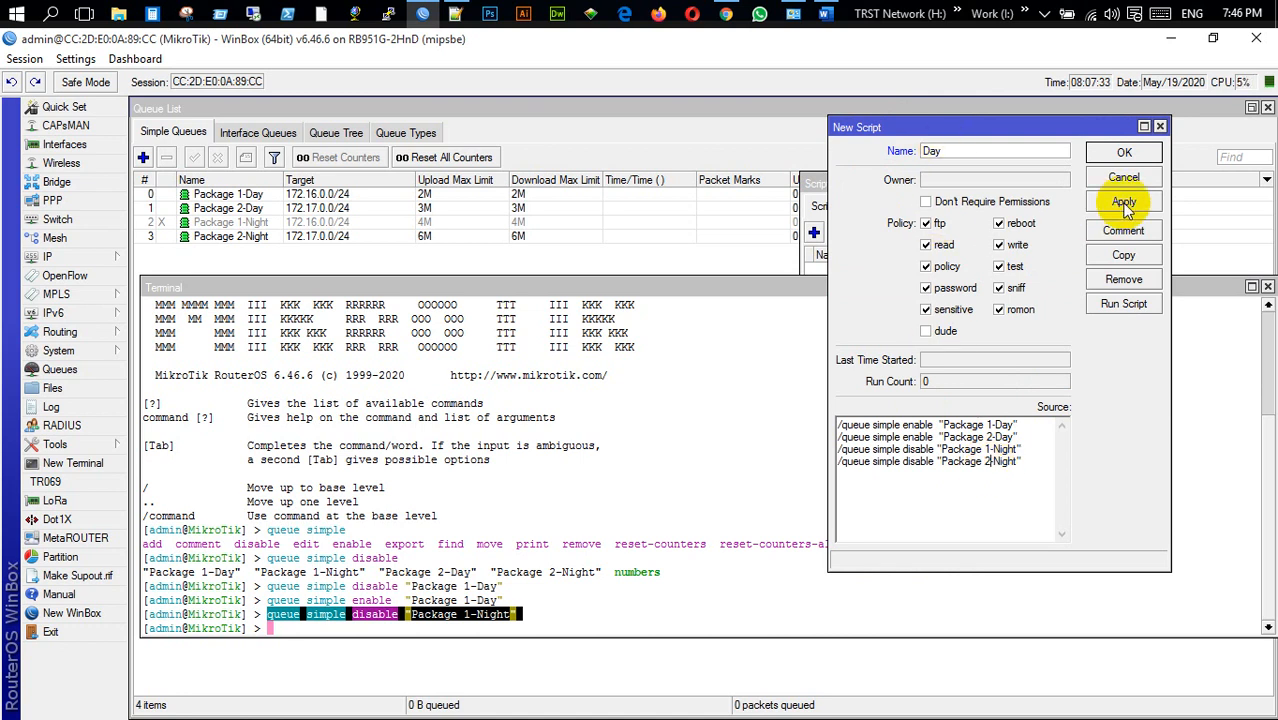
Copy all four source lines of the Day script and save the script.
drag(1030, 462, 830, 422)
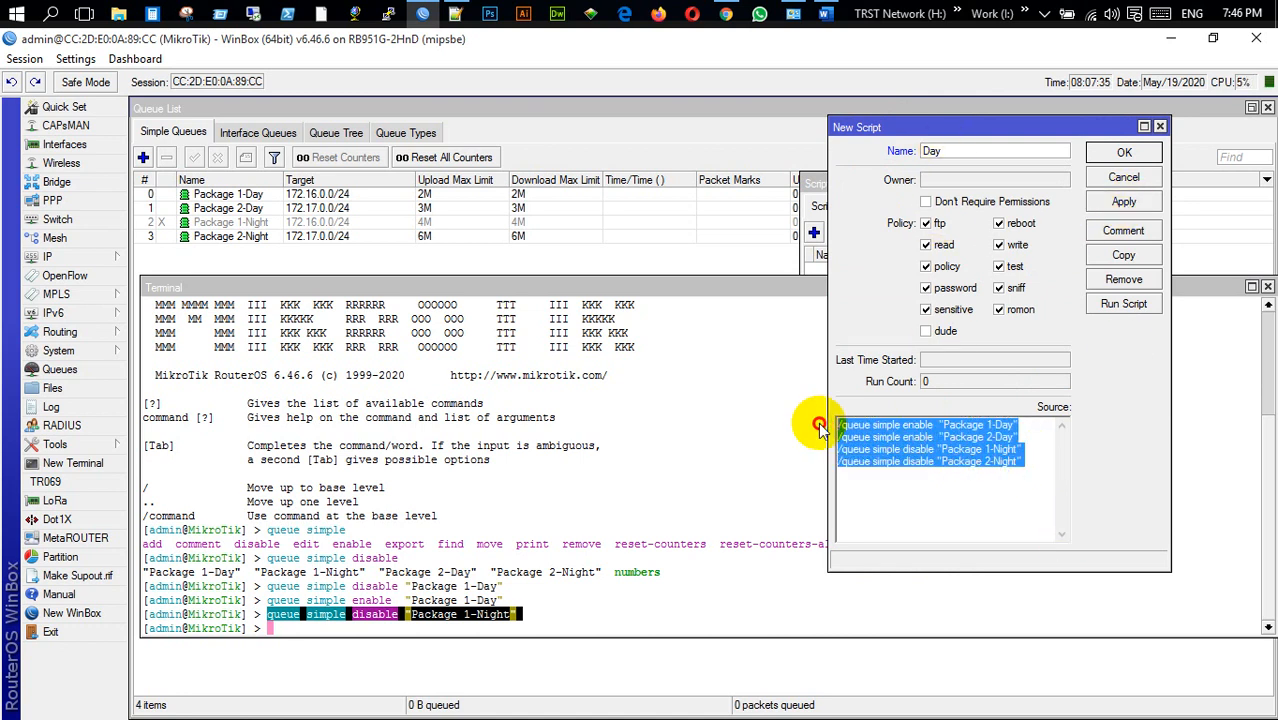
right_click(892, 448)
click(931, 505)
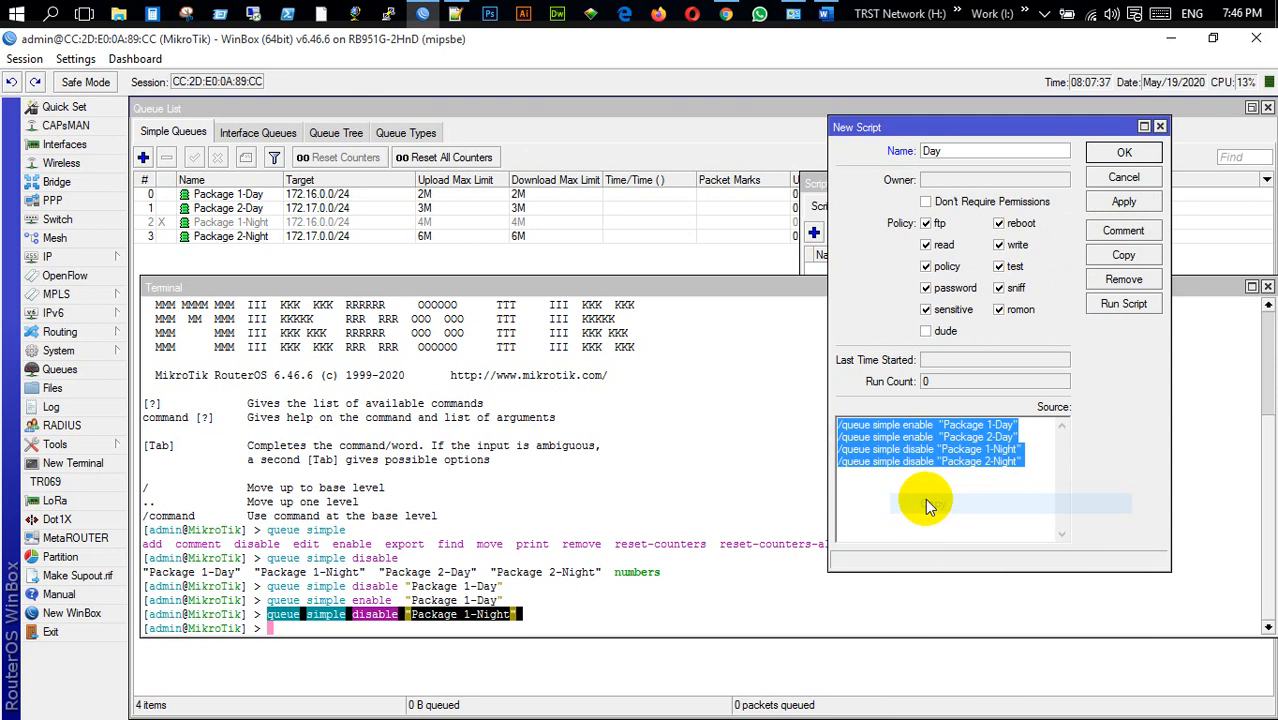
click(1123, 203)
click(1121, 155)
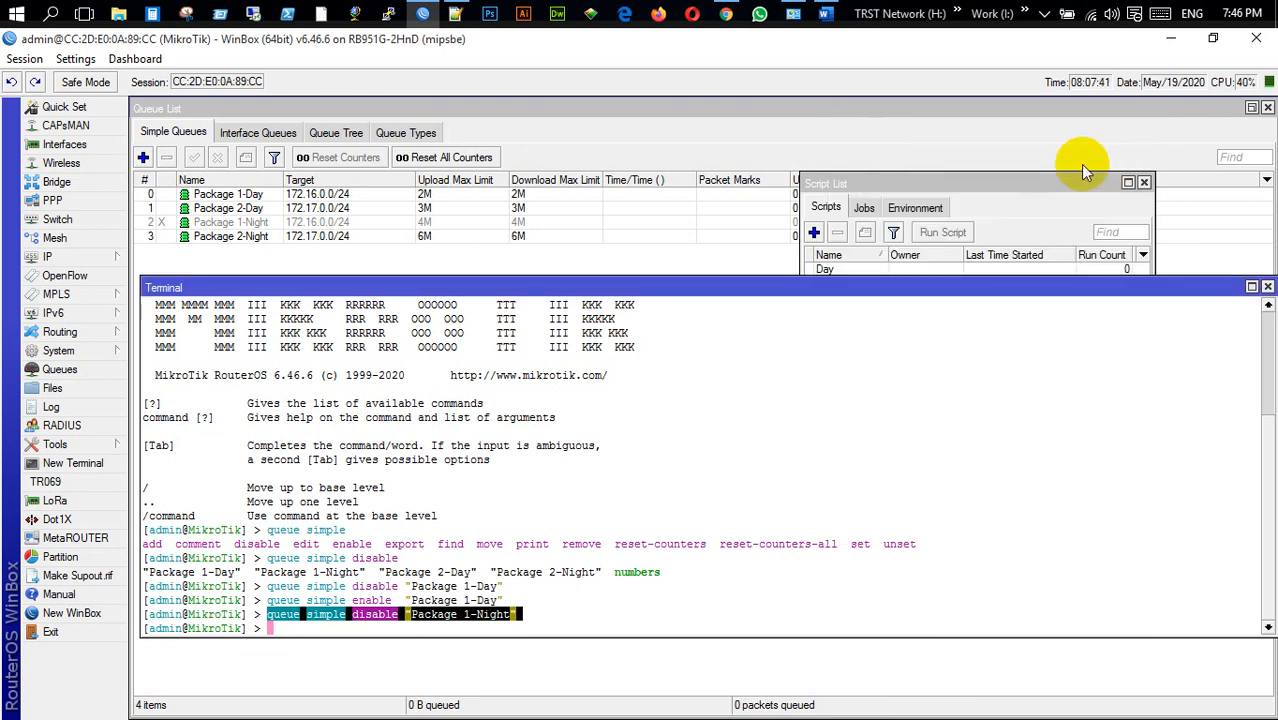
Add a new script named Night and paste the copied Day commands into its source.
click(979, 201)
click(833, 272)
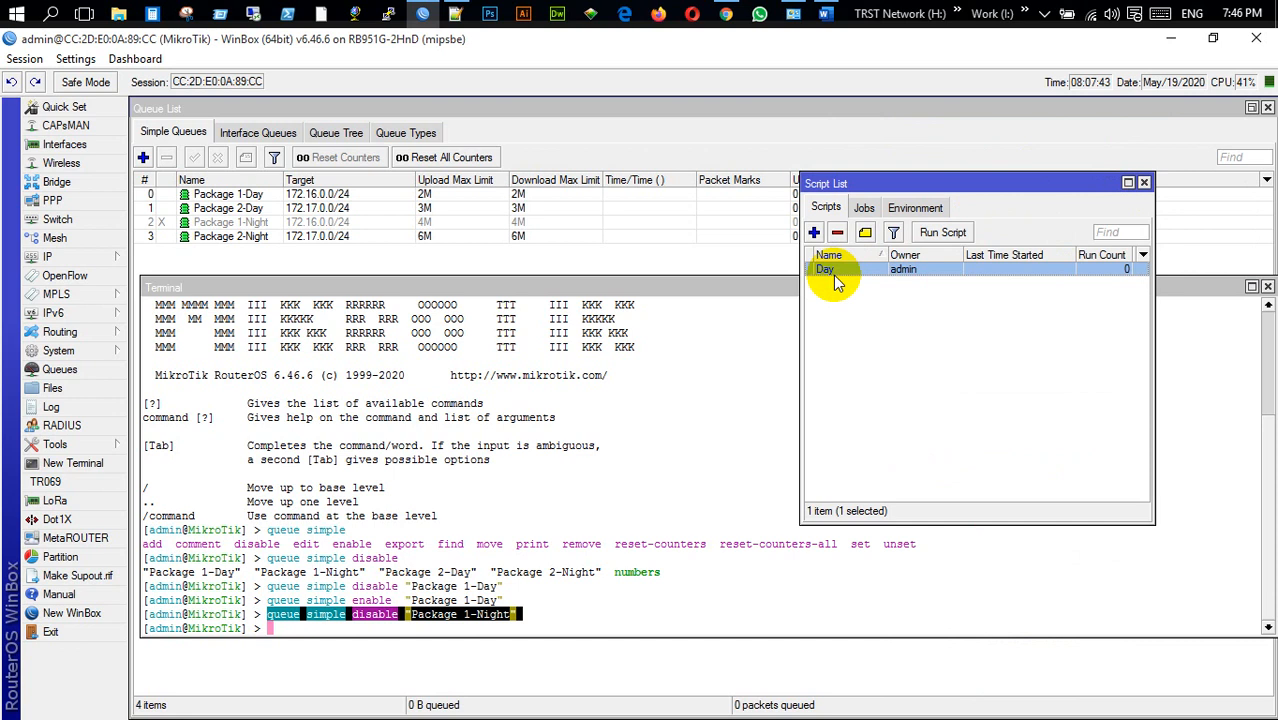
click(814, 232)
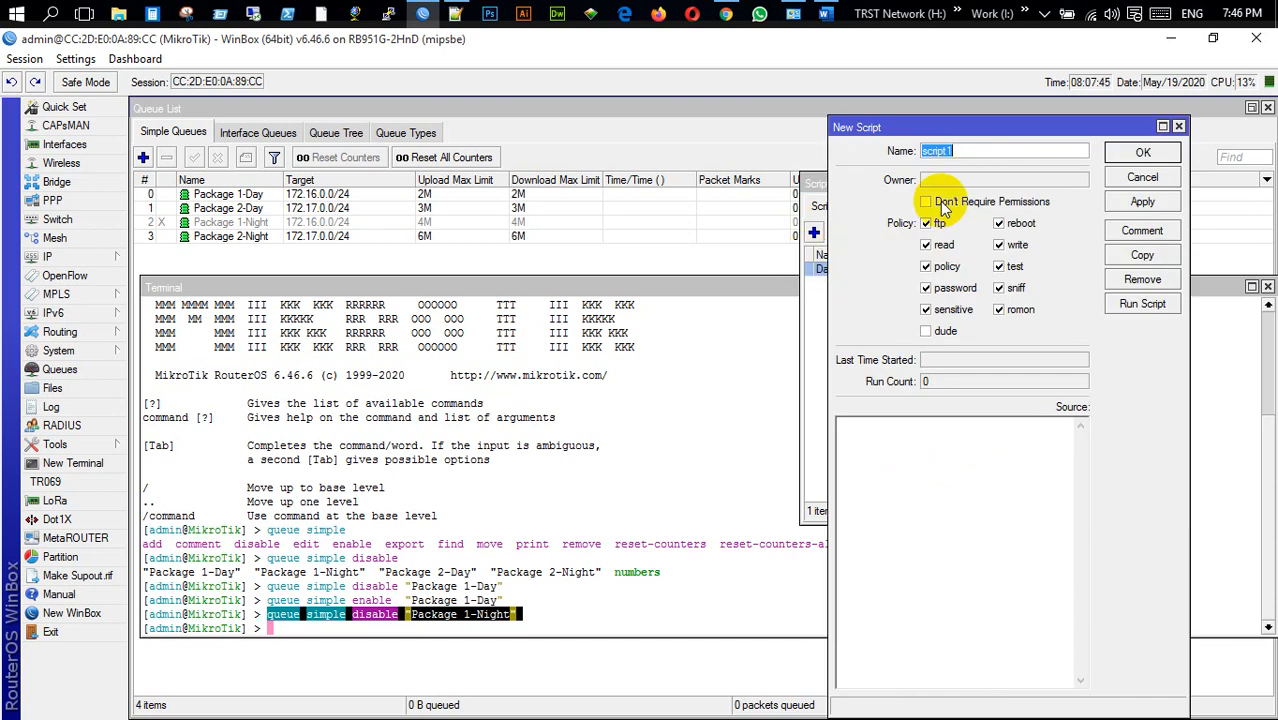
text(Night)
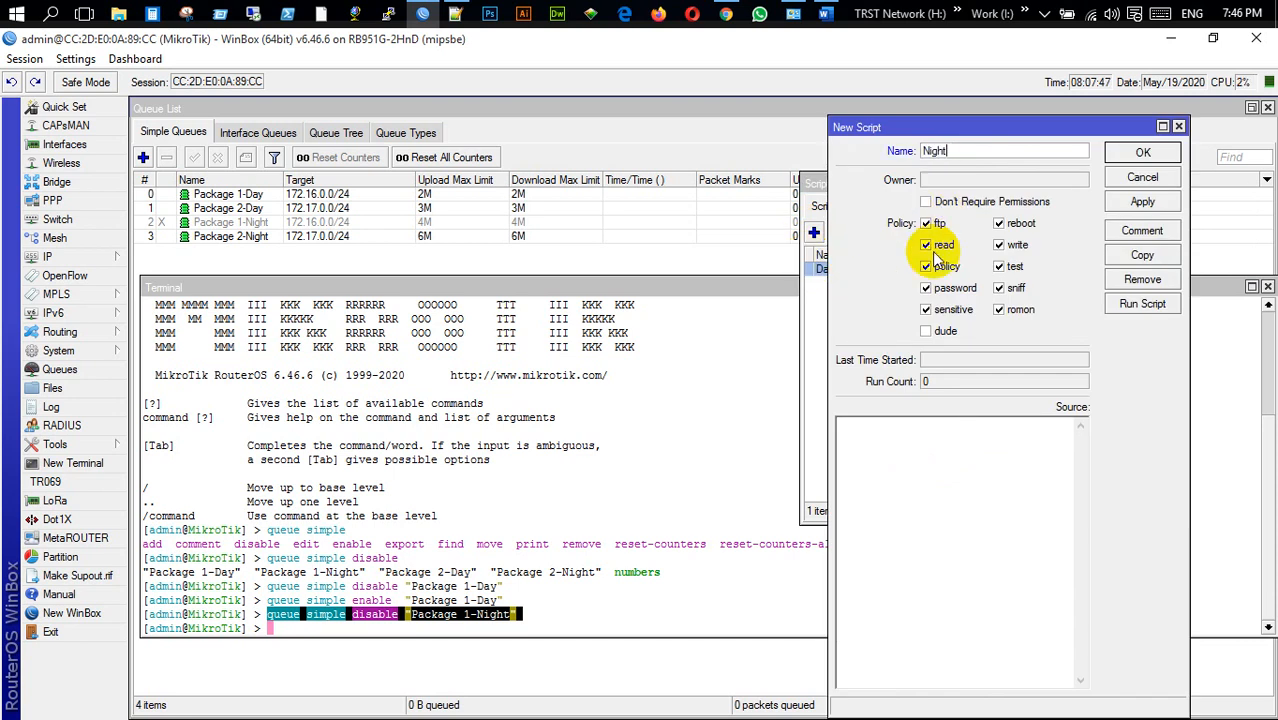
click(904, 434)
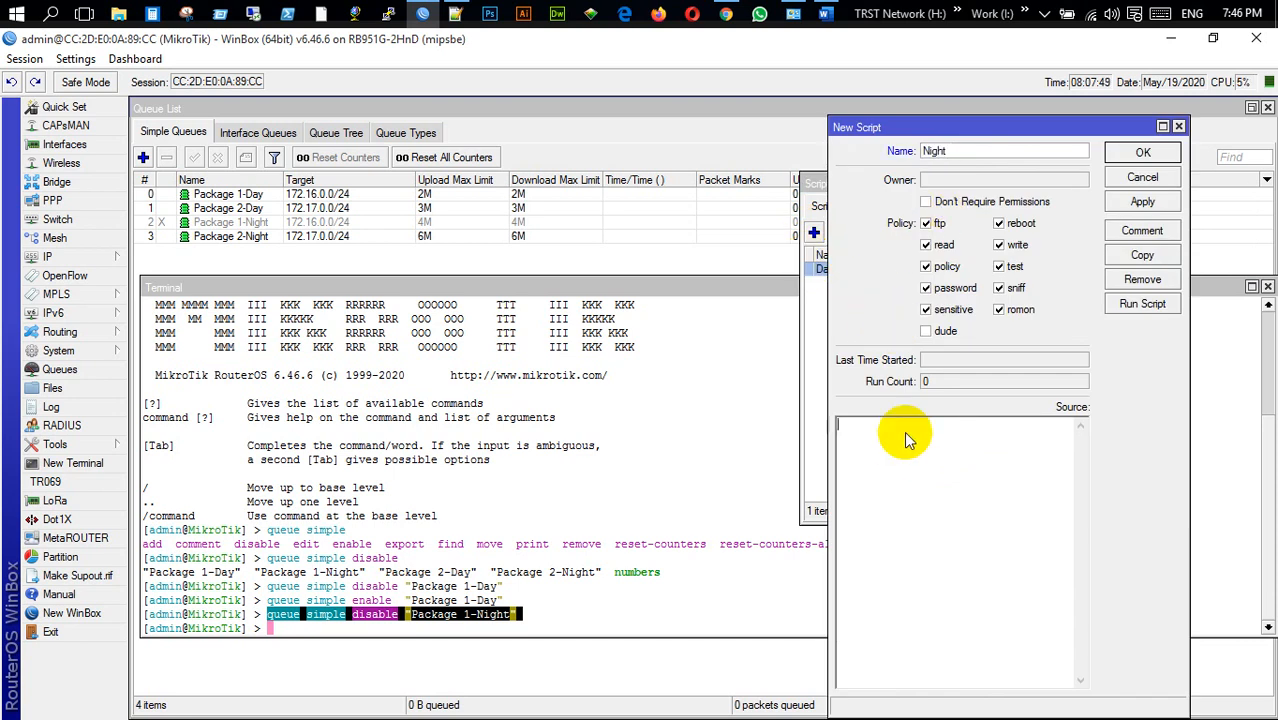
key(ctrl+v)
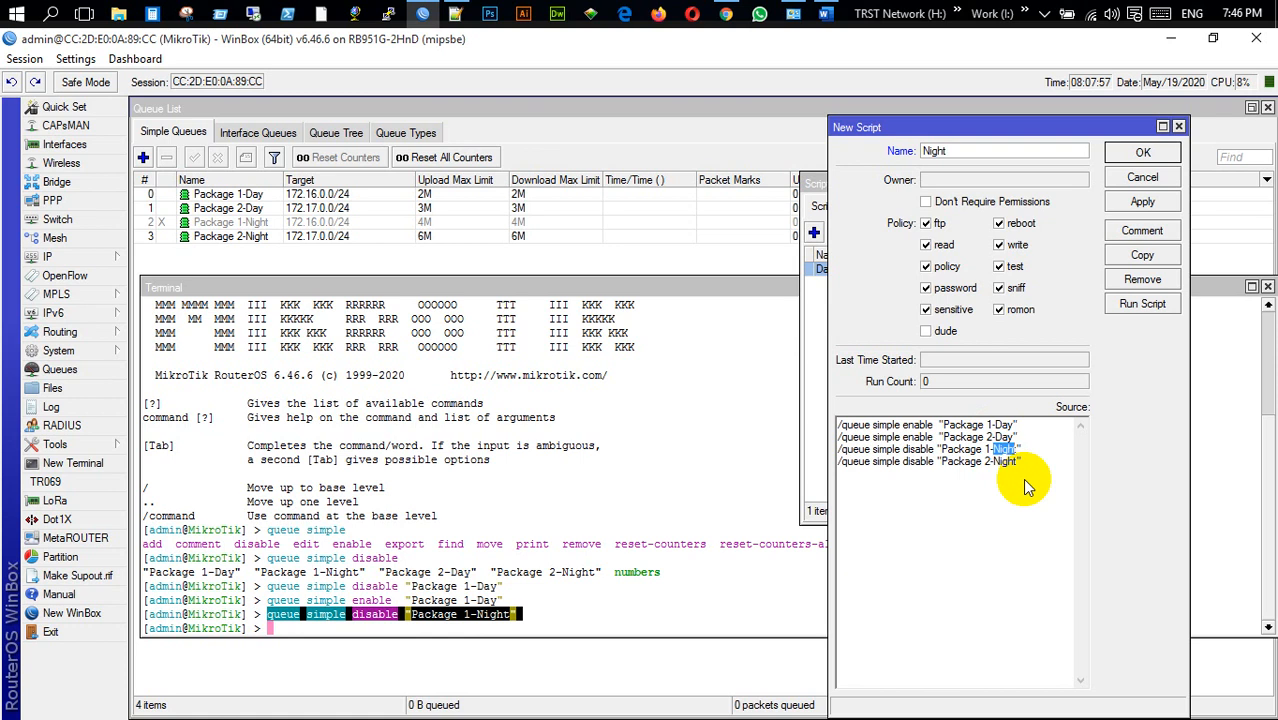
Change the two enable lines of the Night script to target "Package 1-Night" and "Package 2-Night".
key(Right)
key(Up)
key(Up)
key(Left)
key(shift+Left)
key(shift+Left)
key(shift+Left)
text(Night)
key(Down)
key(Left)
key(shift+Left)
key(shift+Left)
key(shift+Left)
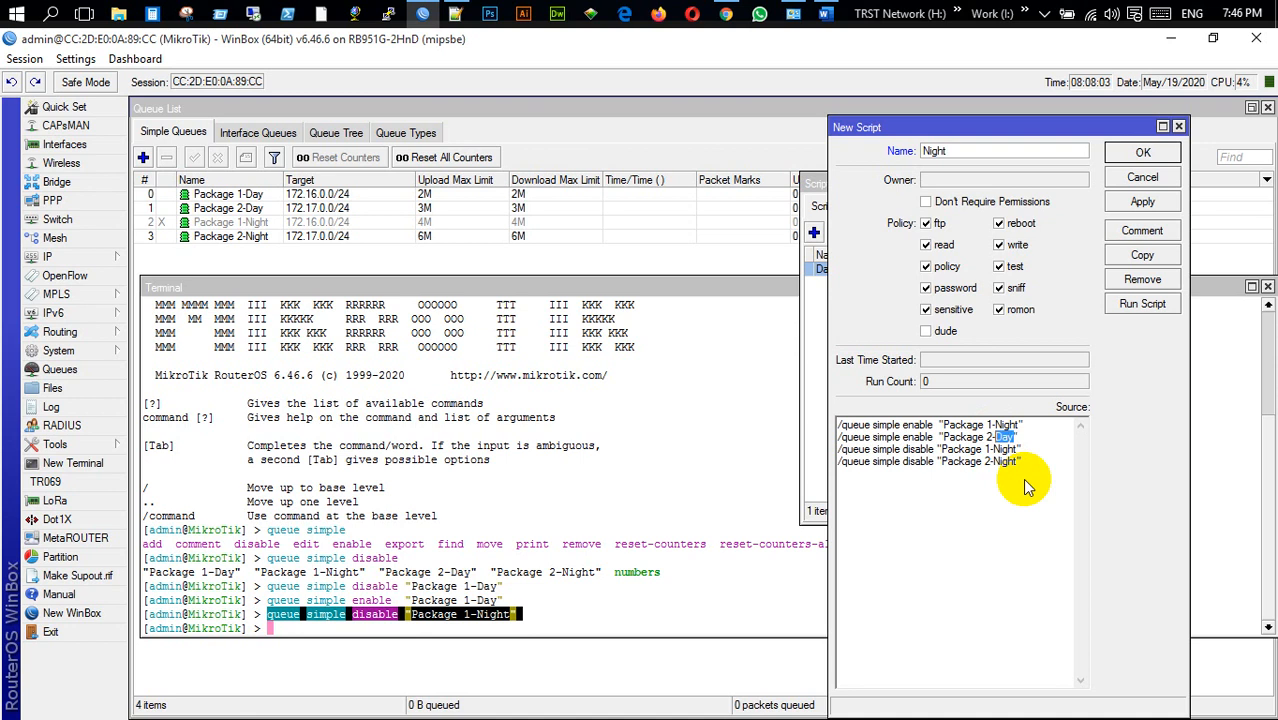
text(Night)
Change the Night script's two disable lines to target "Package 1-Day" and "Package 2-Day", and save the script.
text(Day)
key(shift+Left)
key(shift+Left)
key(shift+Left)
key(shift+Left)
key(shift+Left)
text(Day)
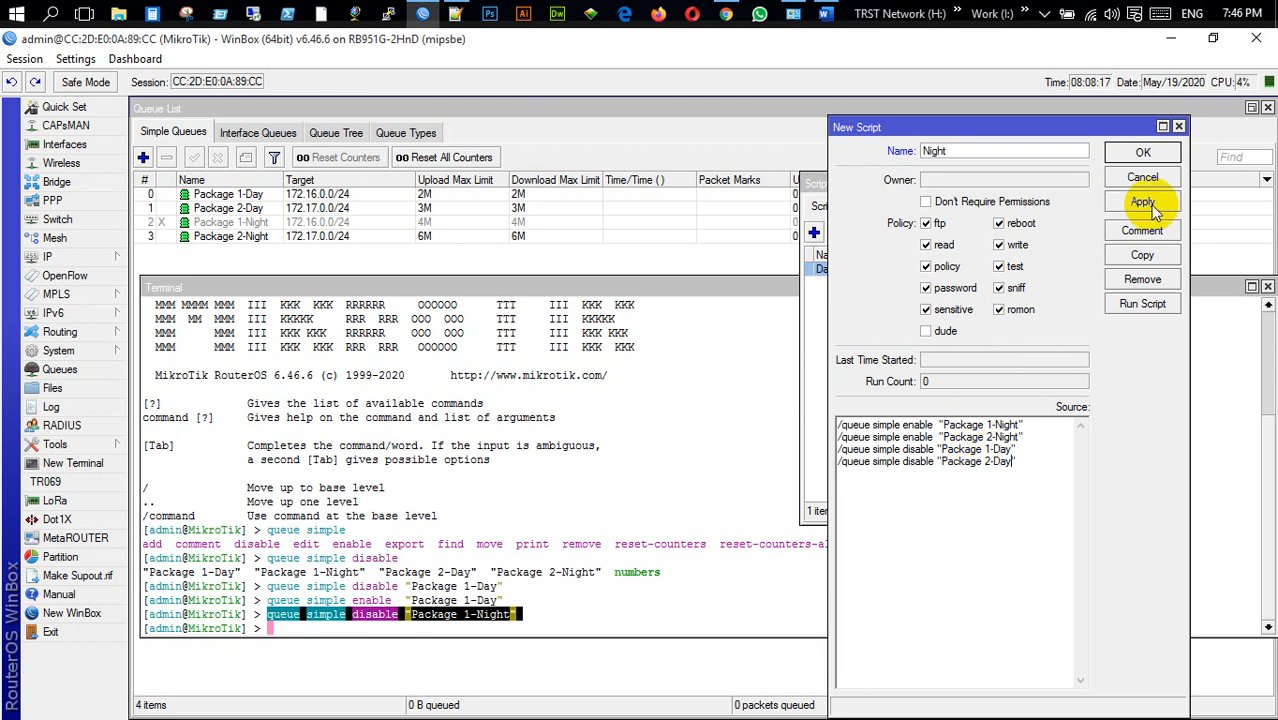
click(1150, 205)
click(1142, 153)
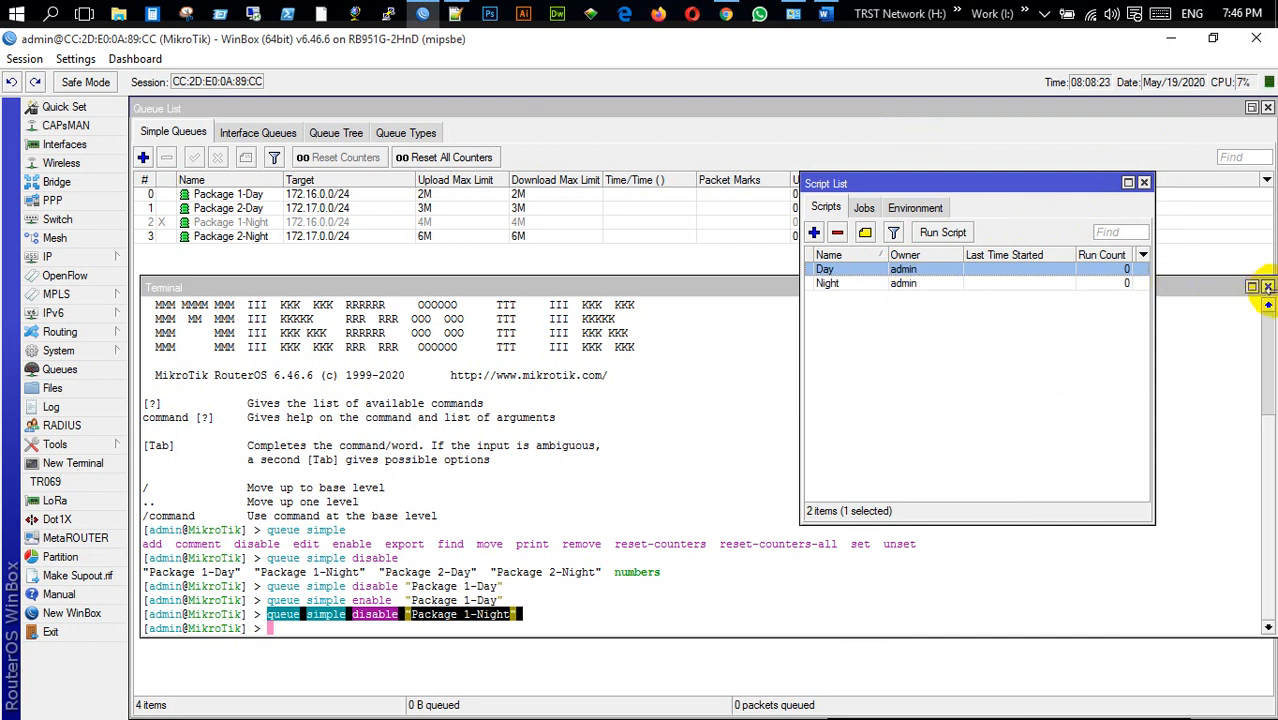
Close the terminal and the Interface List, and arrange the Queue List and Script List side by side.
click(1267, 288)
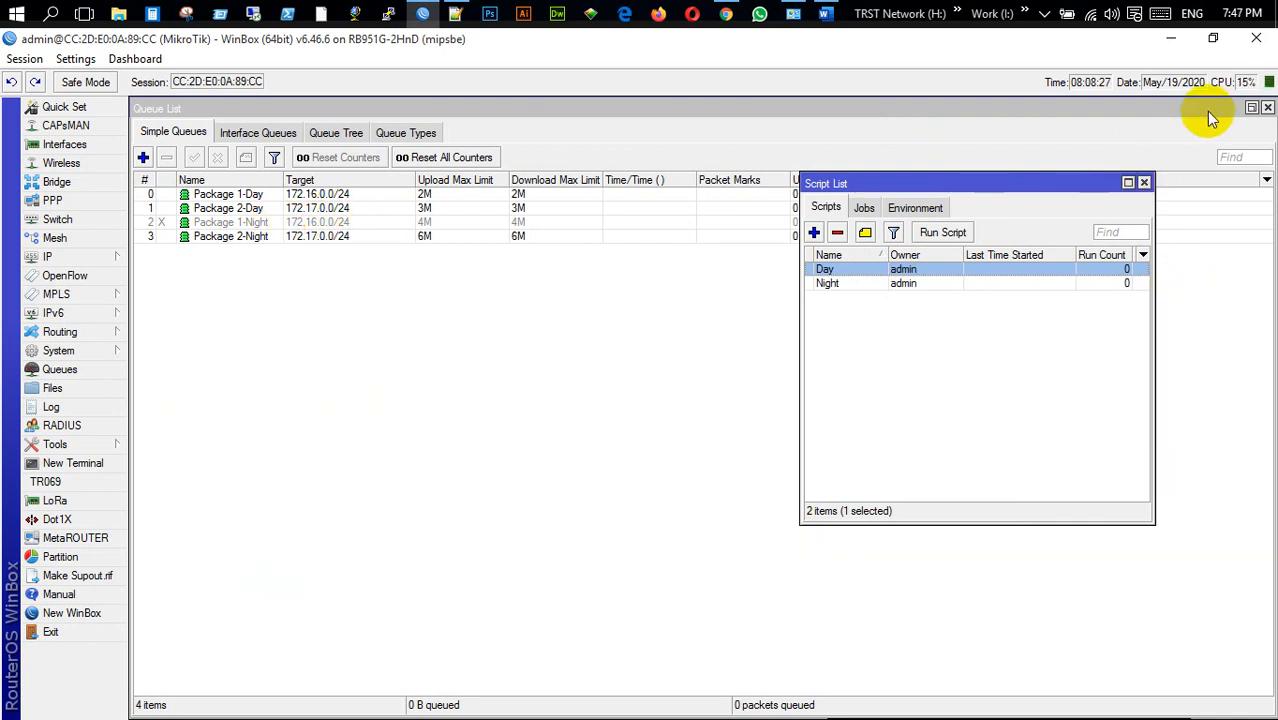
click(1254, 110)
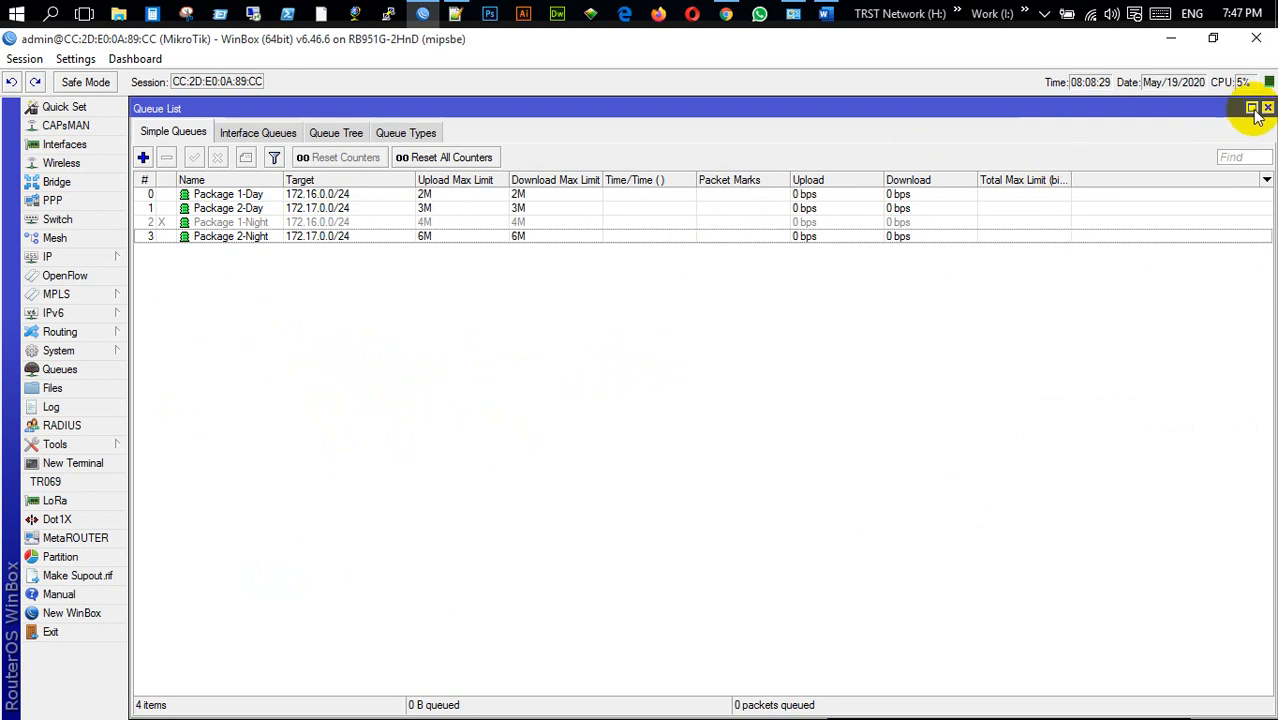
drag(1196, 102, 1169, 238)
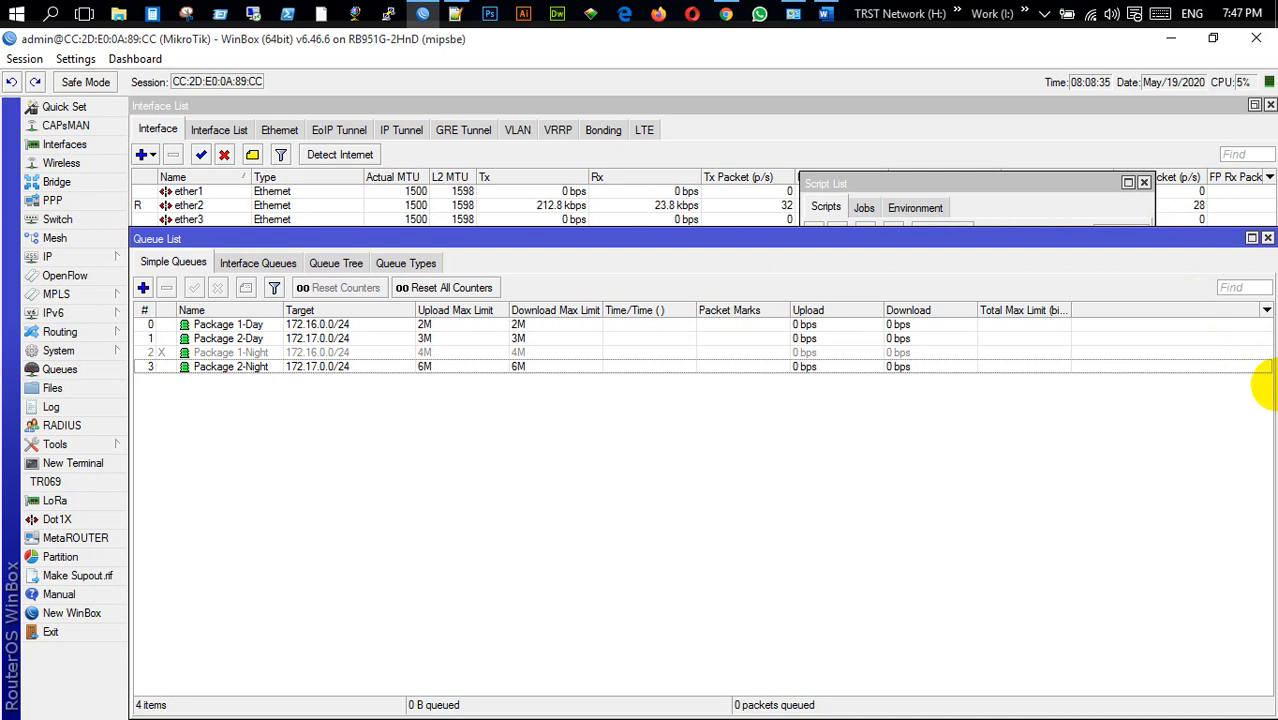
drag(1258, 386, 790, 389)
drag(626, 240, 630, 107)
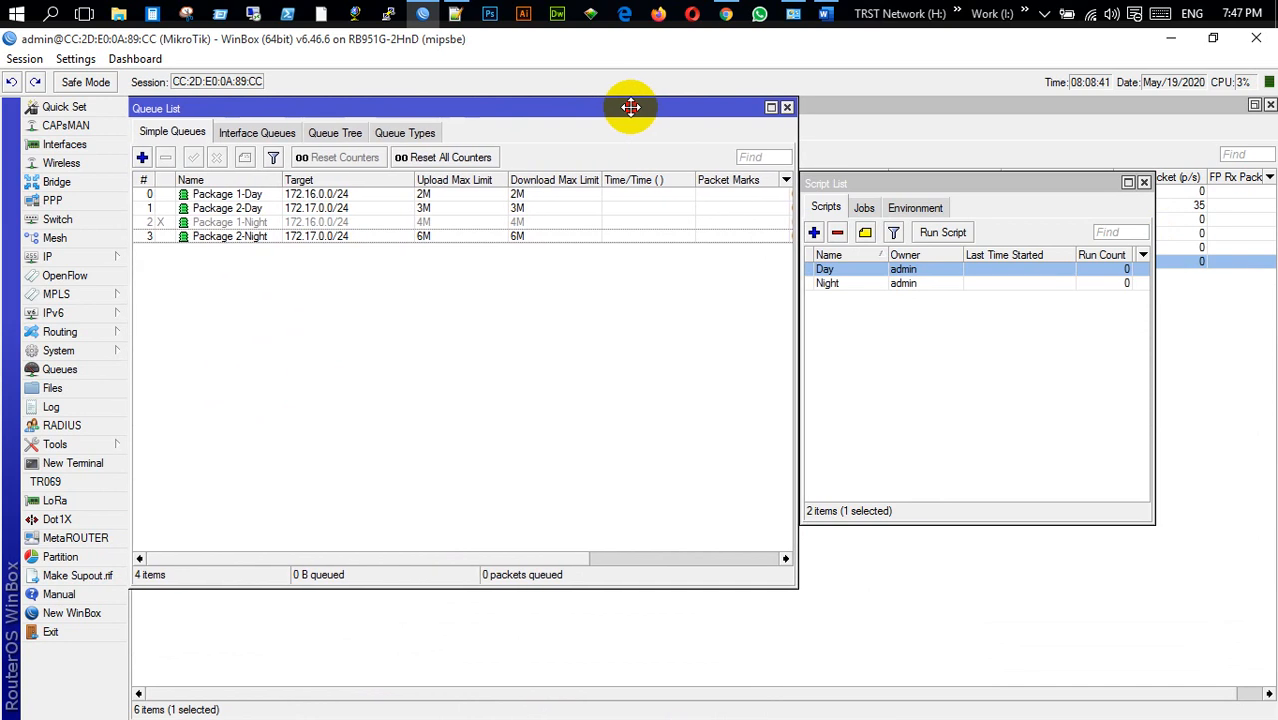
drag(981, 183, 979, 108)
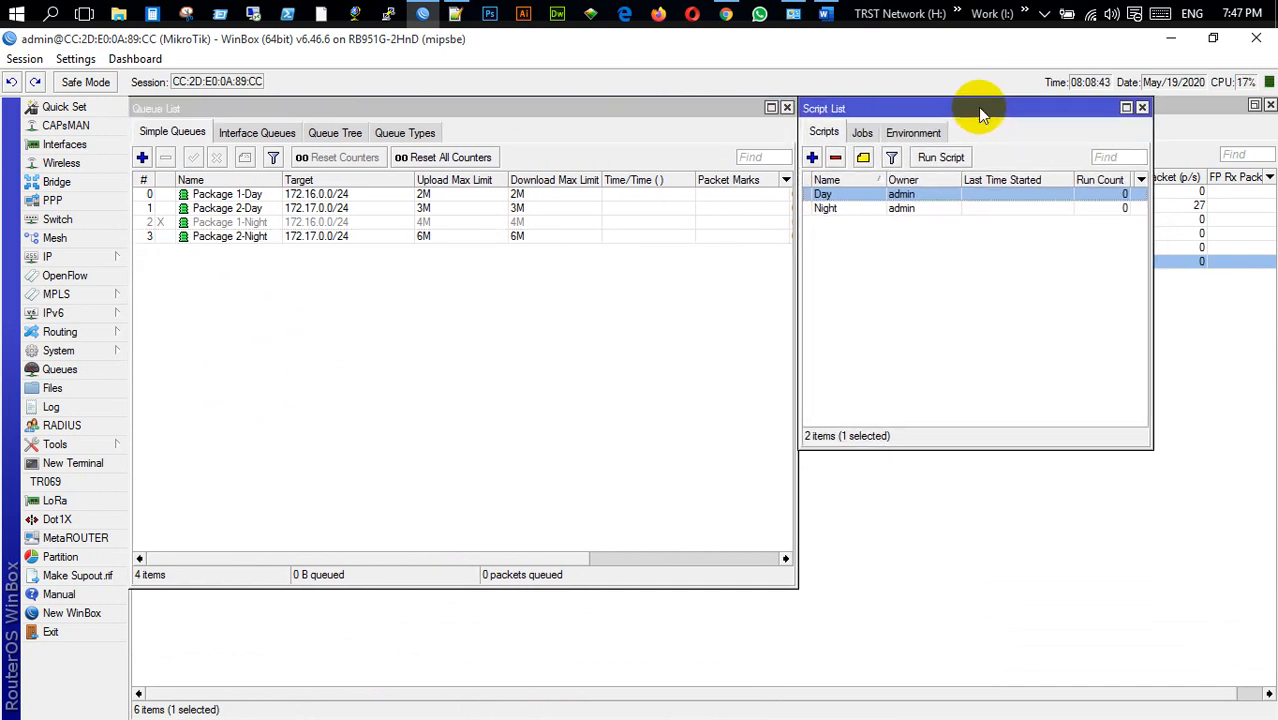
click(1152, 265)
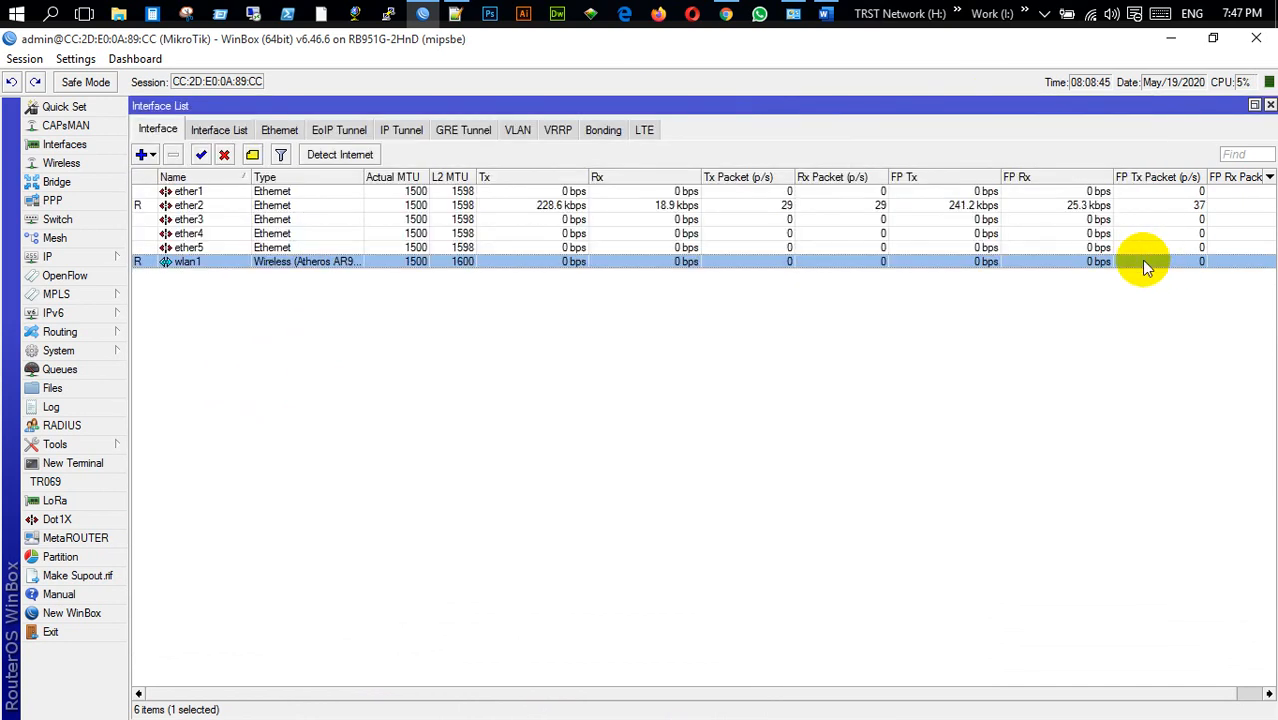
click(1271, 106)
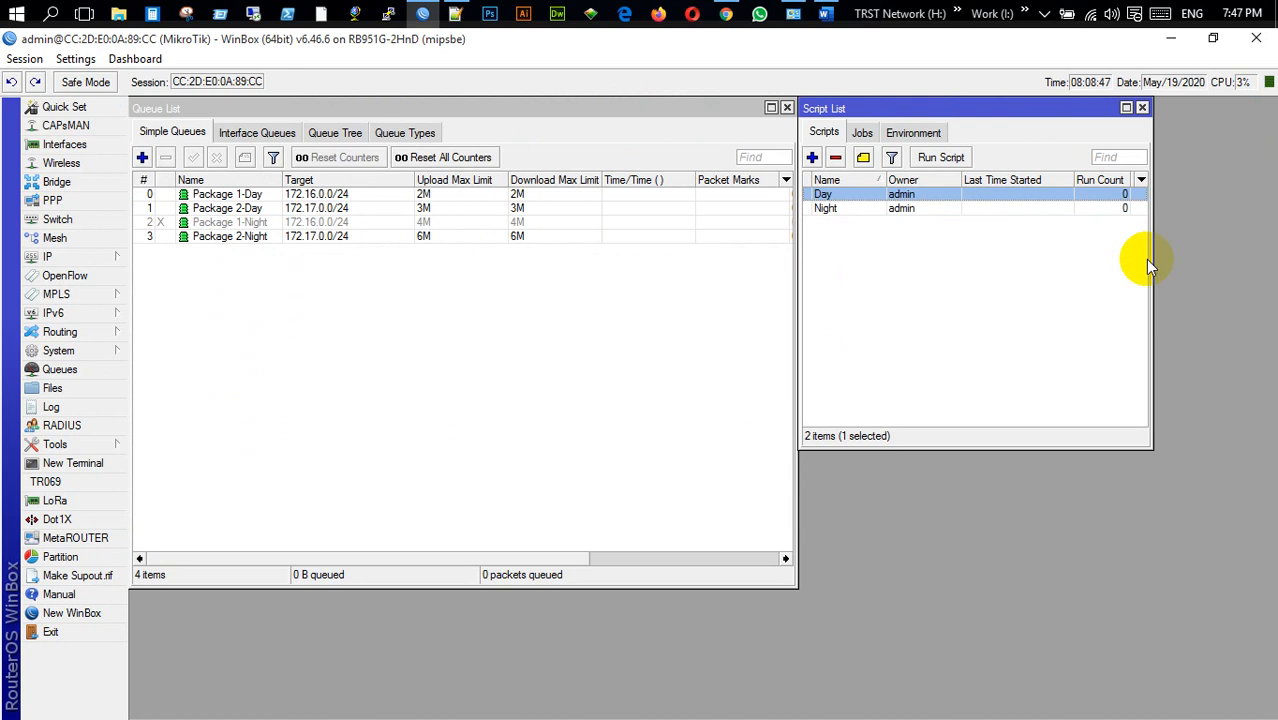
drag(1152, 262, 1274, 242)
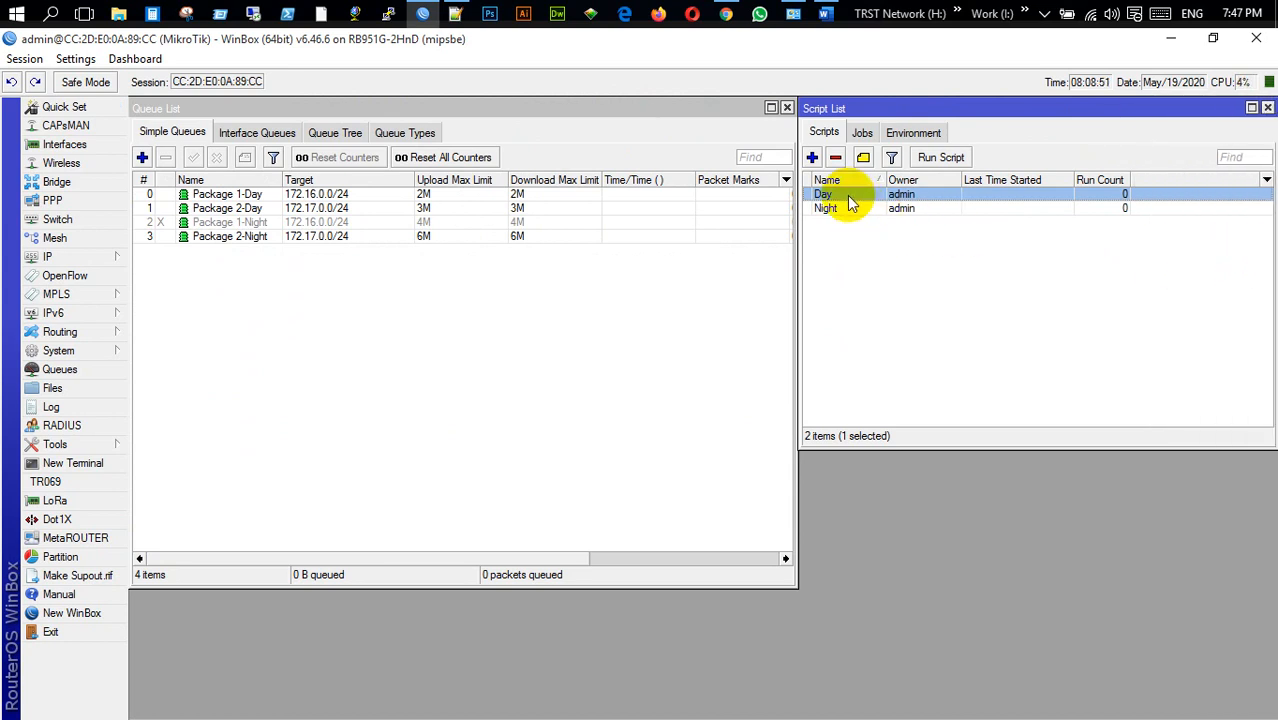
Enable the disabled Package 1-Night queue in the simple queues list.
click(248, 222)
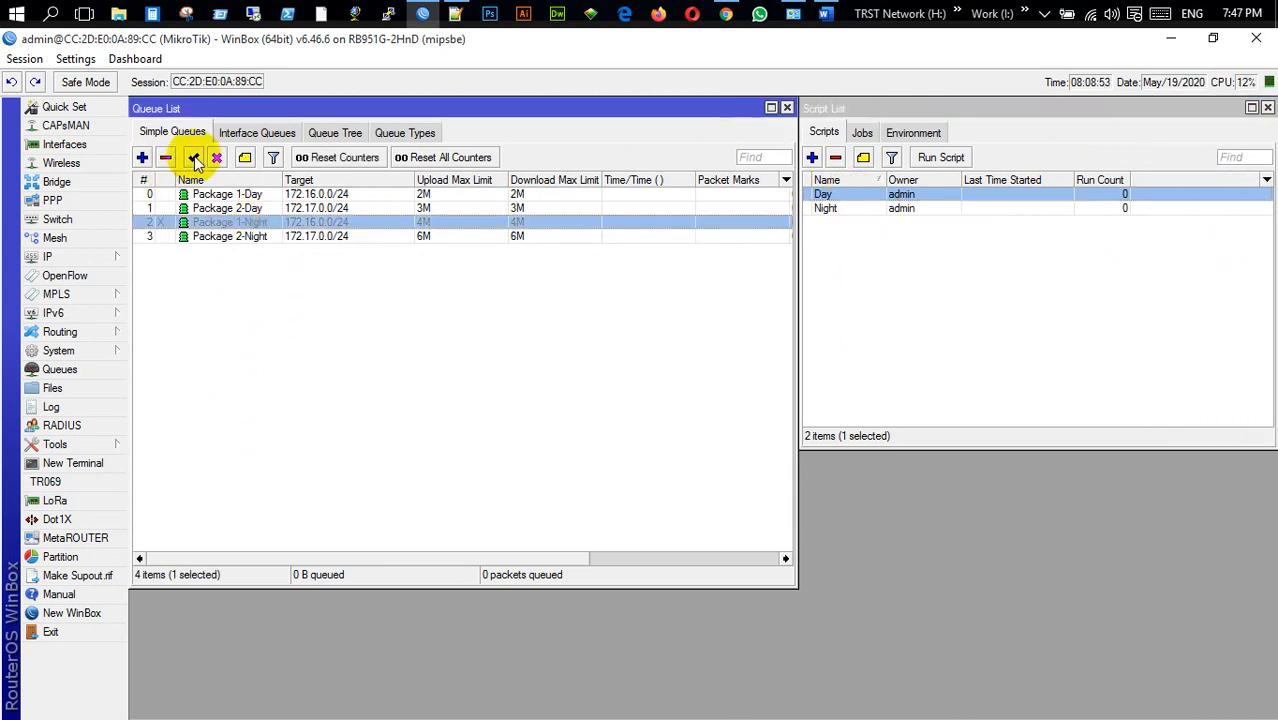
click(195, 162)
click(352, 297)
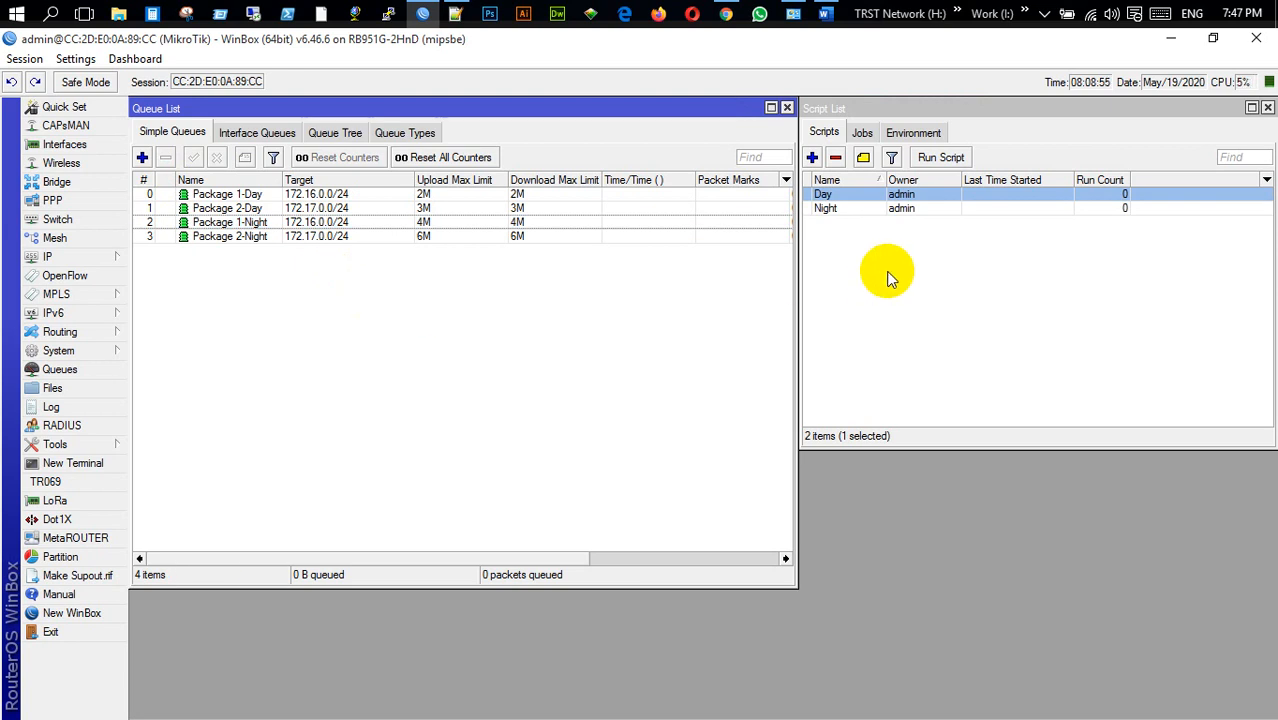
Test both scripts against the simple queues by running Day first and Night second.
click(870, 198)
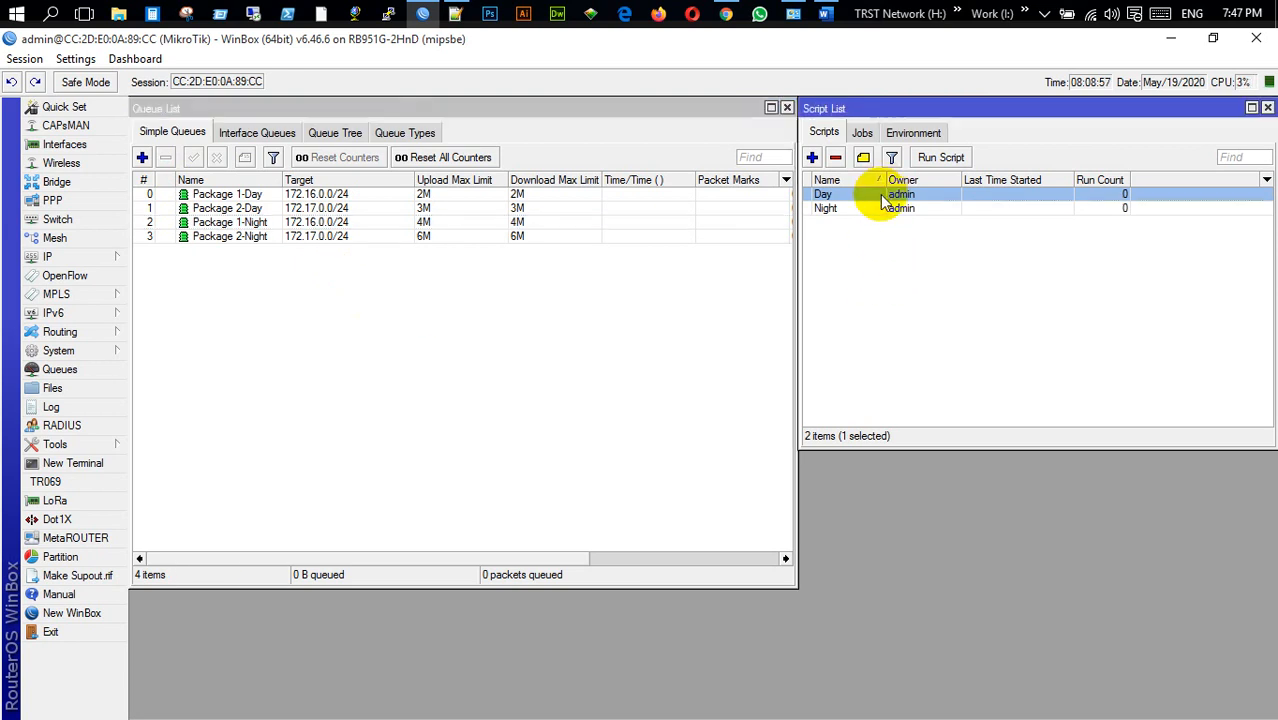
click(950, 158)
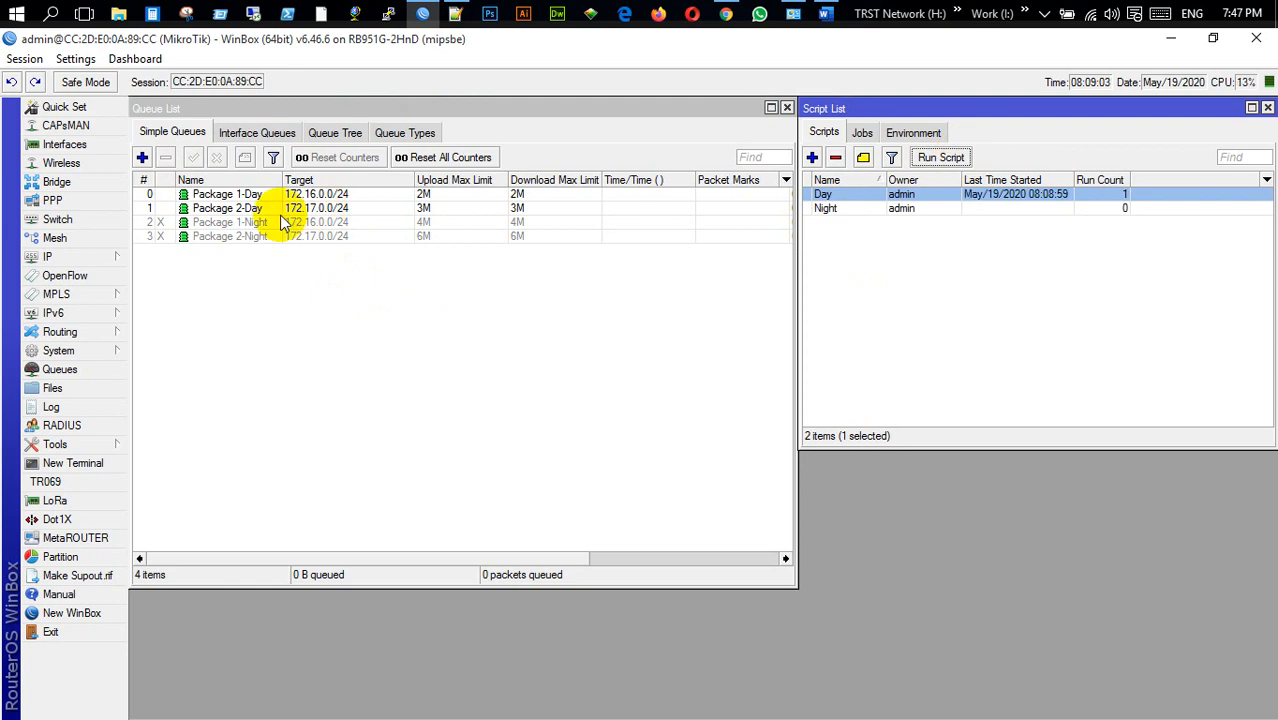
click(828, 209)
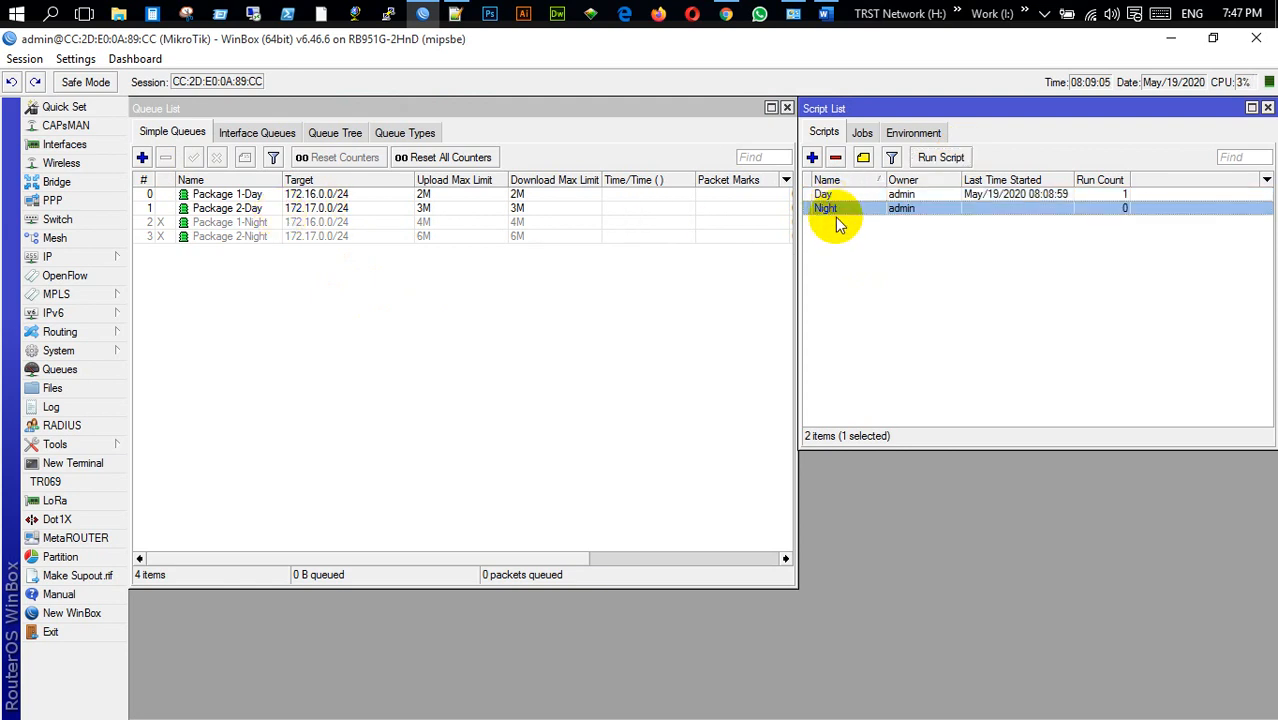
click(931, 158)
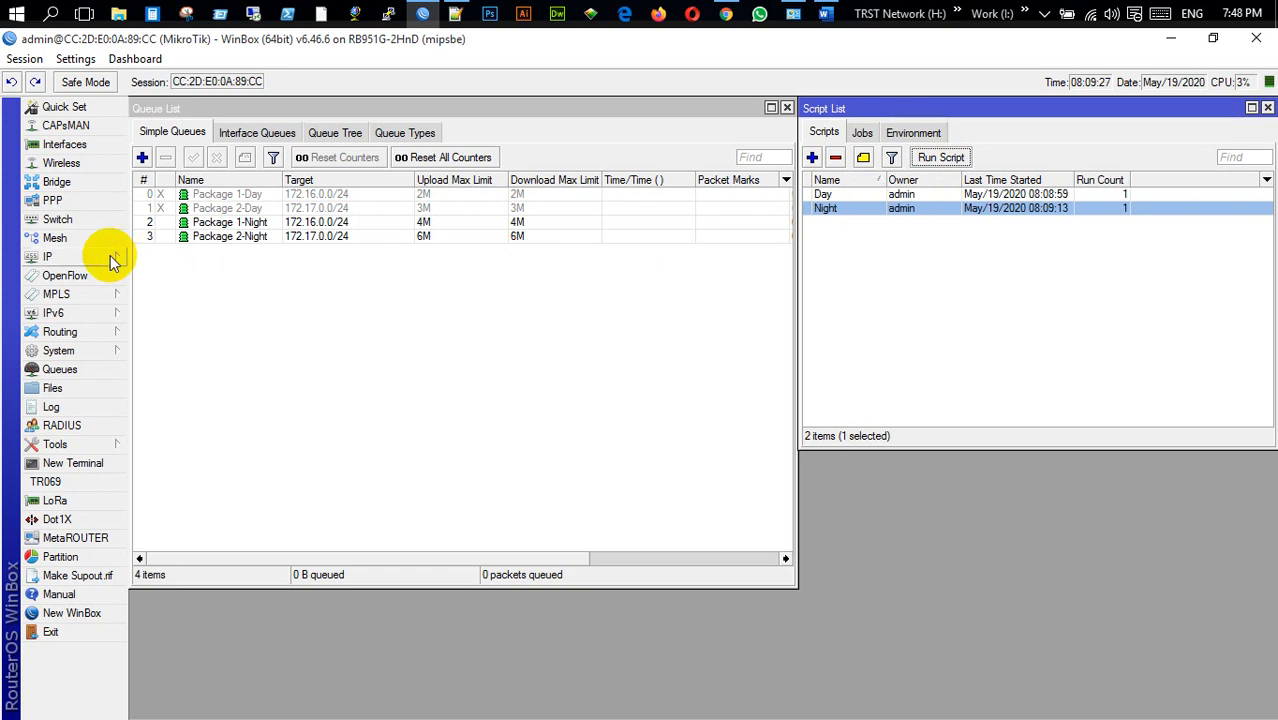
Open the system Scheduler and start a new schedule named Day.
click(80, 350)
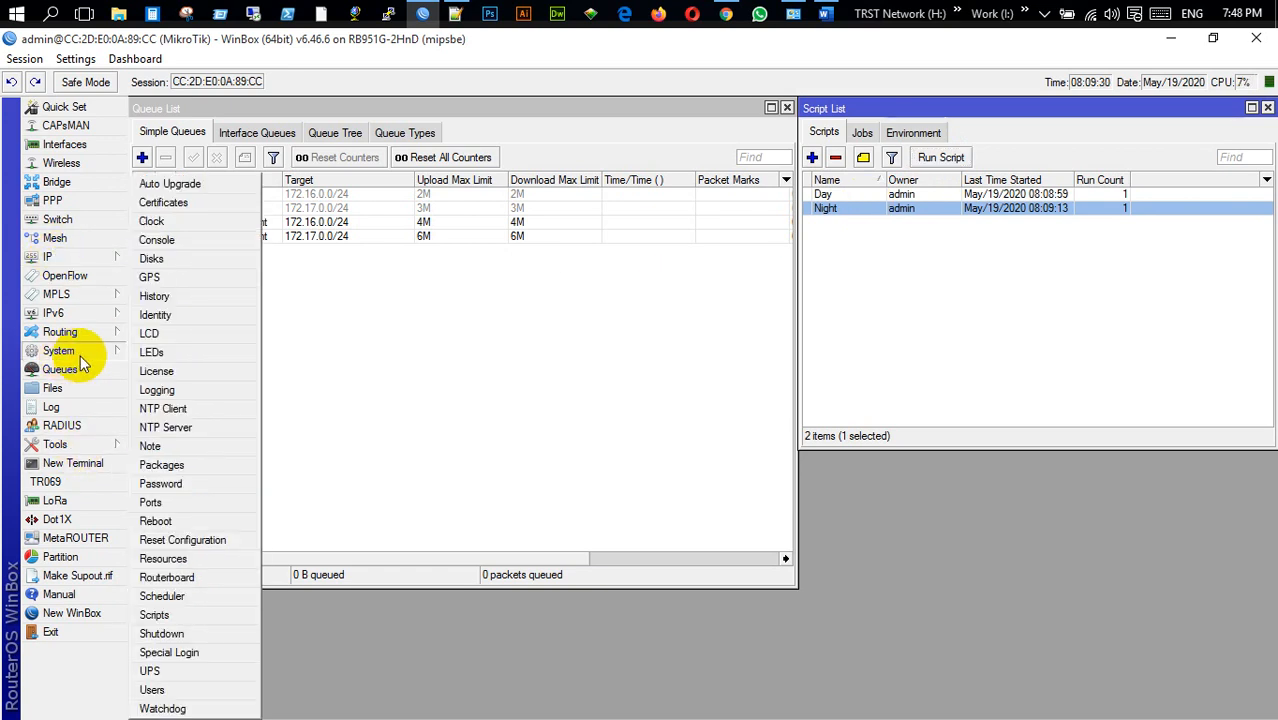
click(166, 598)
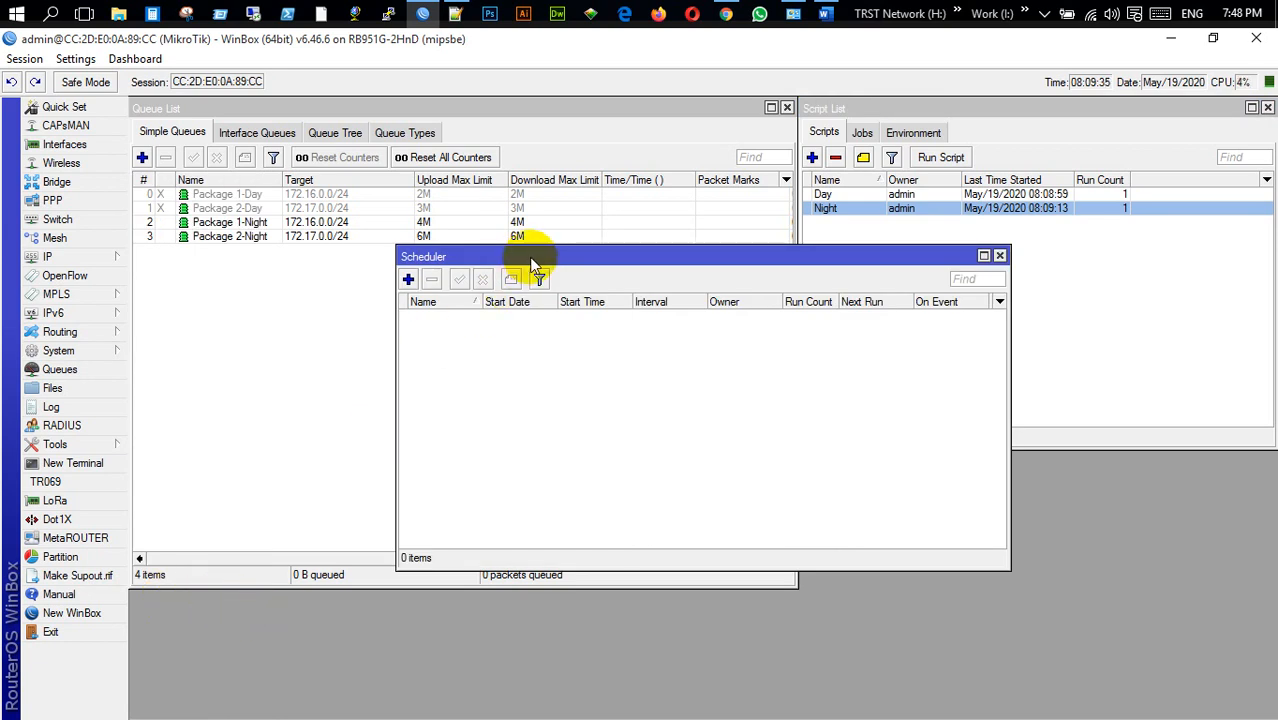
drag(531, 256, 319, 265)
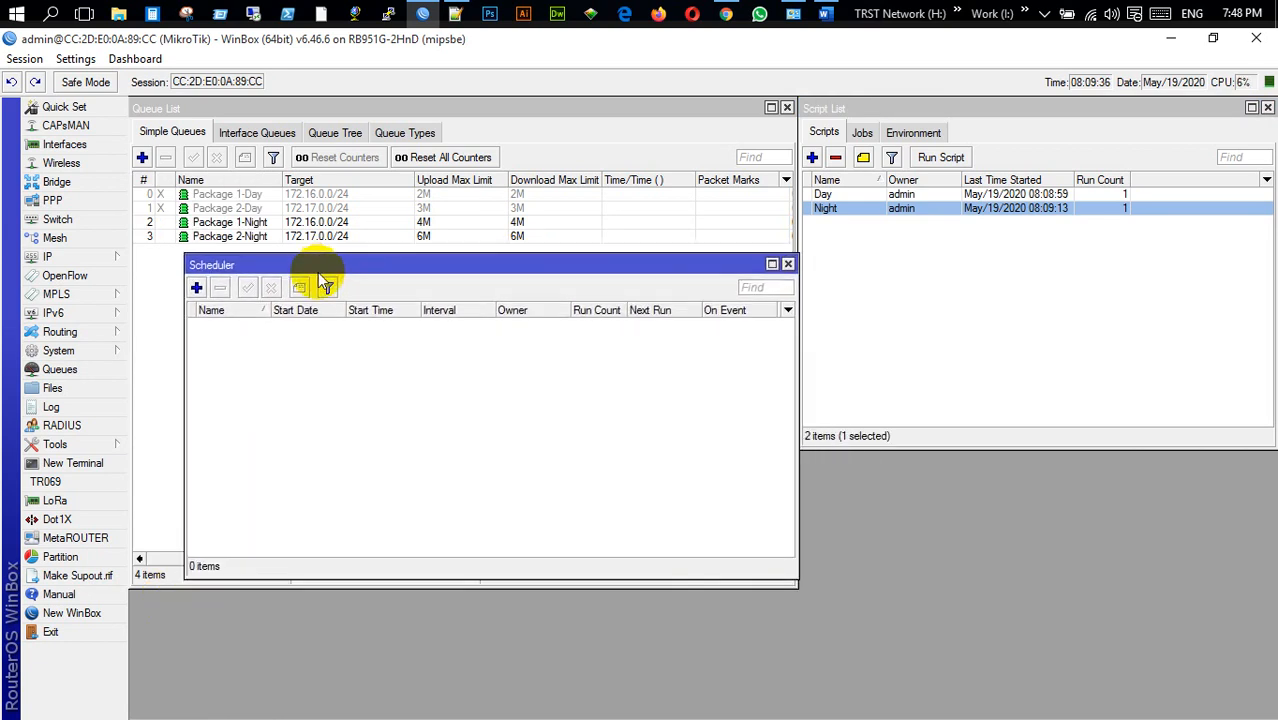
click(197, 288)
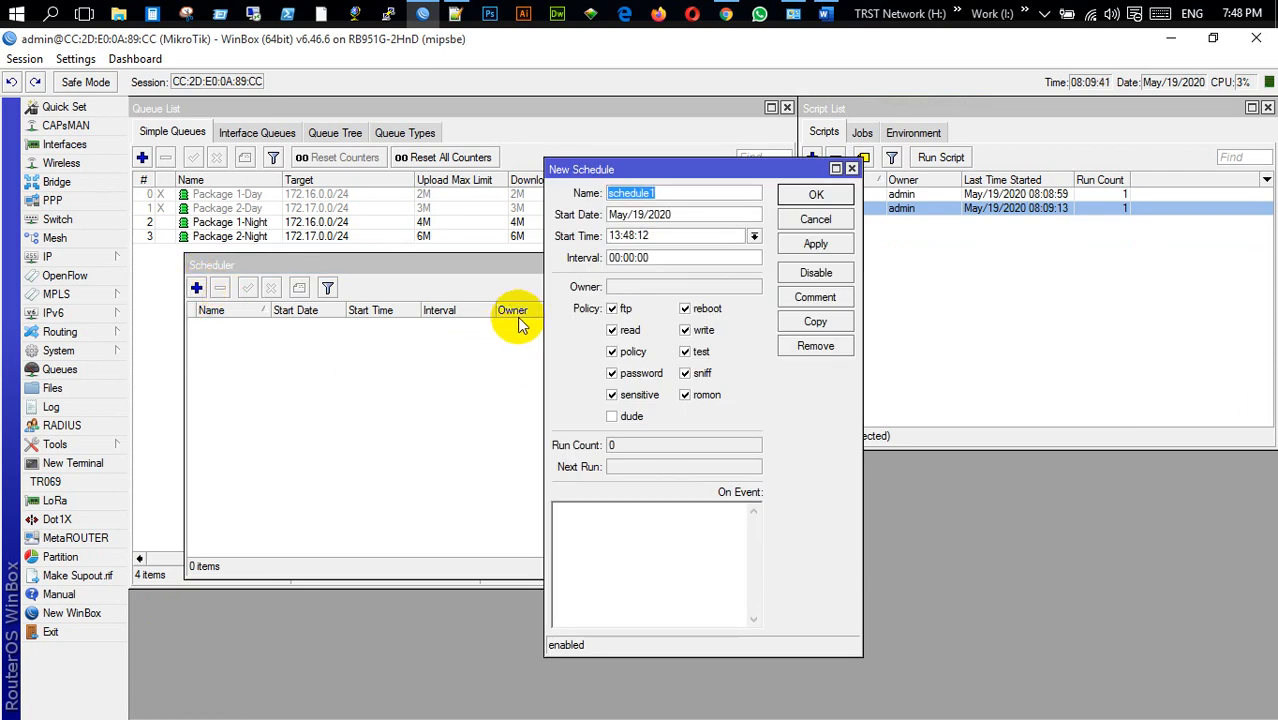
drag(735, 172, 798, 234)
text(Day)
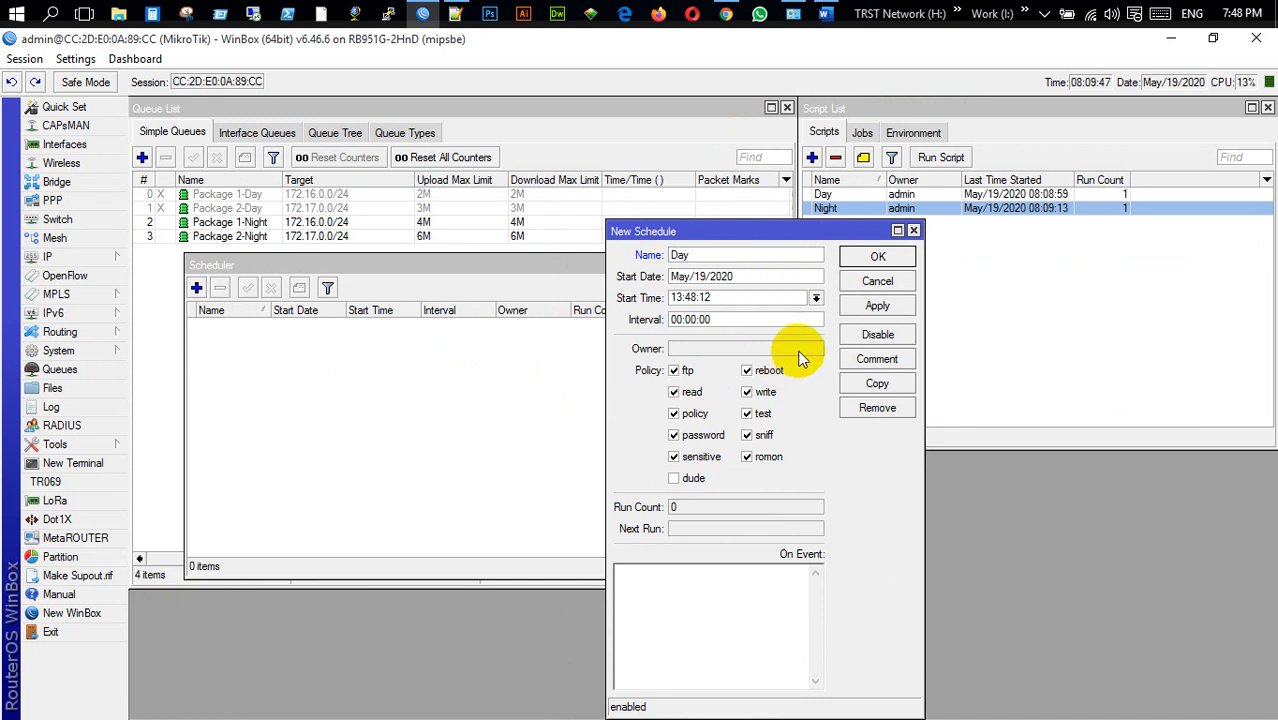
Set the Day schedule's start time to 08:00:00.
click(679, 297)
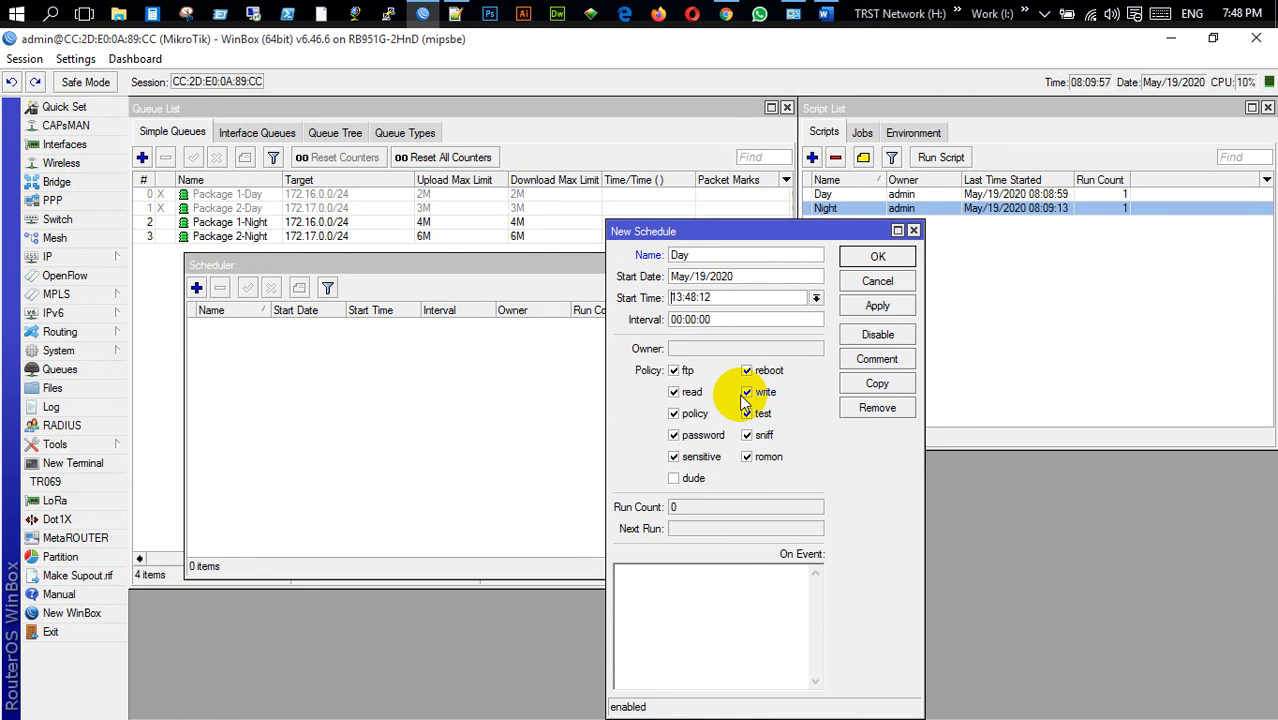
key(shift+Right)
key(shift+Right)
text(08)
key(shift+Right)
key(shift+Right)
text(00)
key(shift+Right)
key(shift+Right)
text(00)
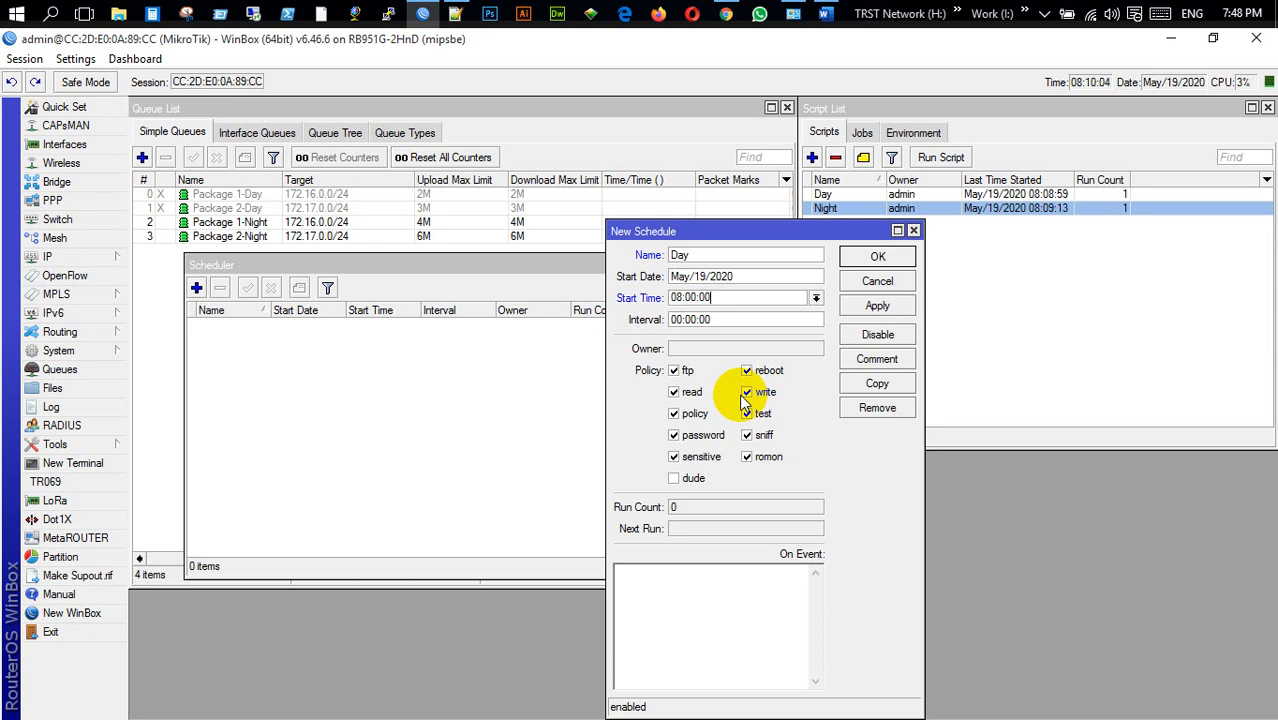
Give the Day schedule a 1d interval, make it run the Day script on event, and save it.
click(671, 320)
text(1d)
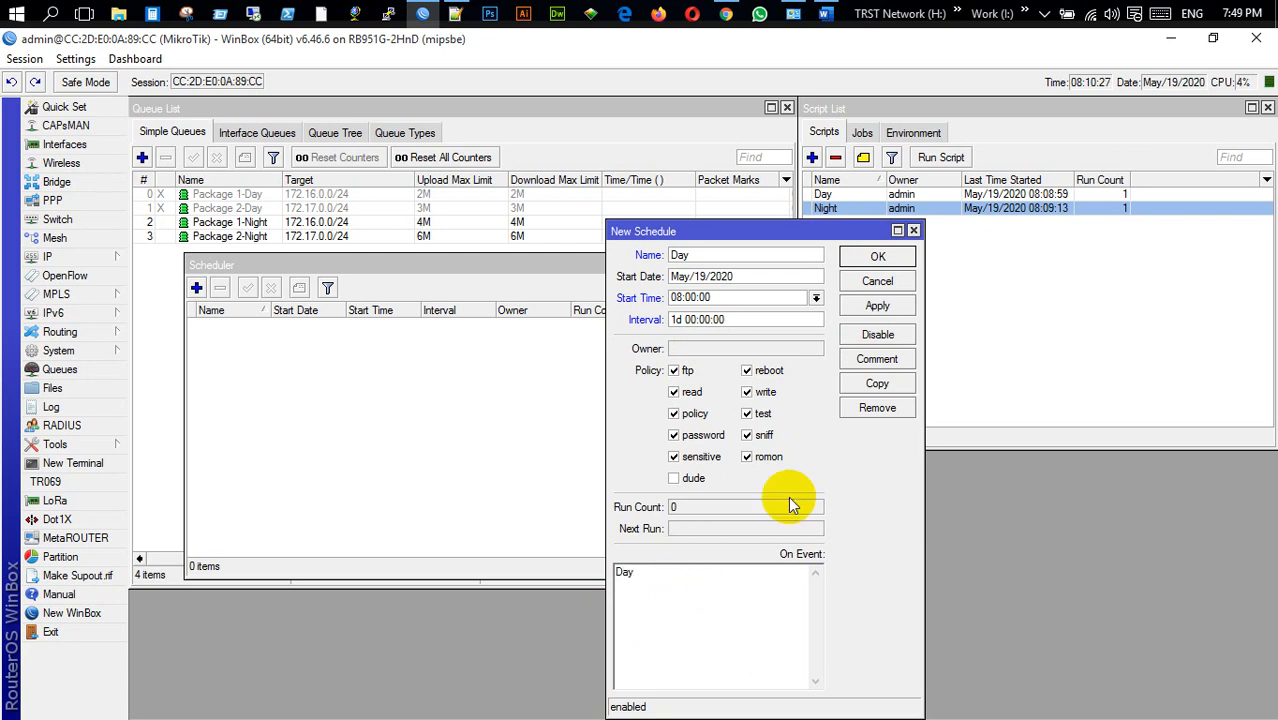
click(877, 306)
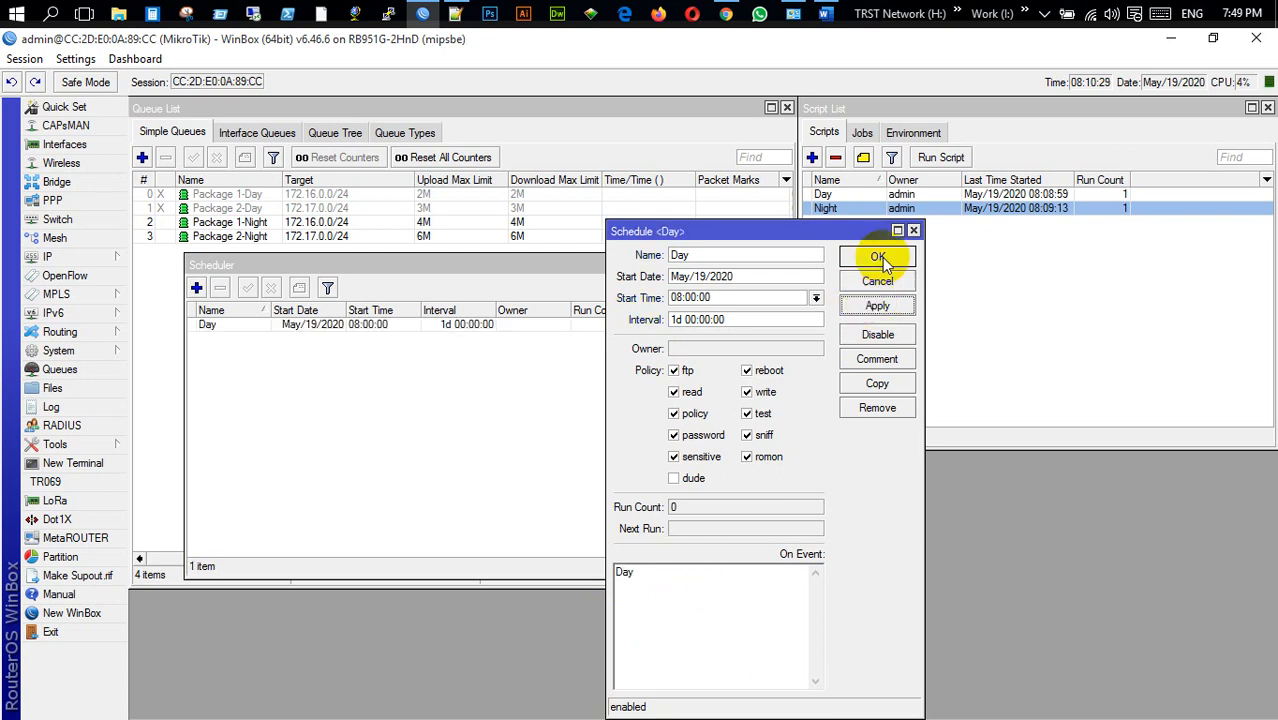
click(878, 257)
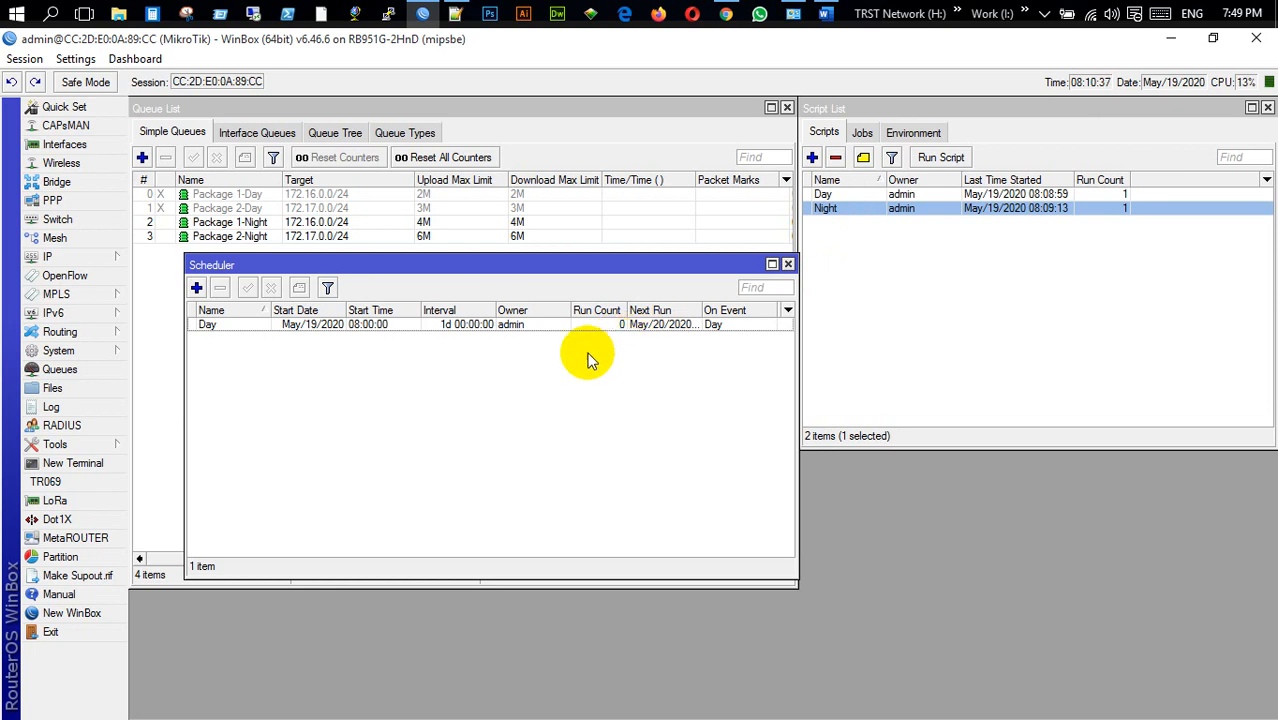
Start another schedule named Night with a start time of 20:00:00.
click(197, 289)
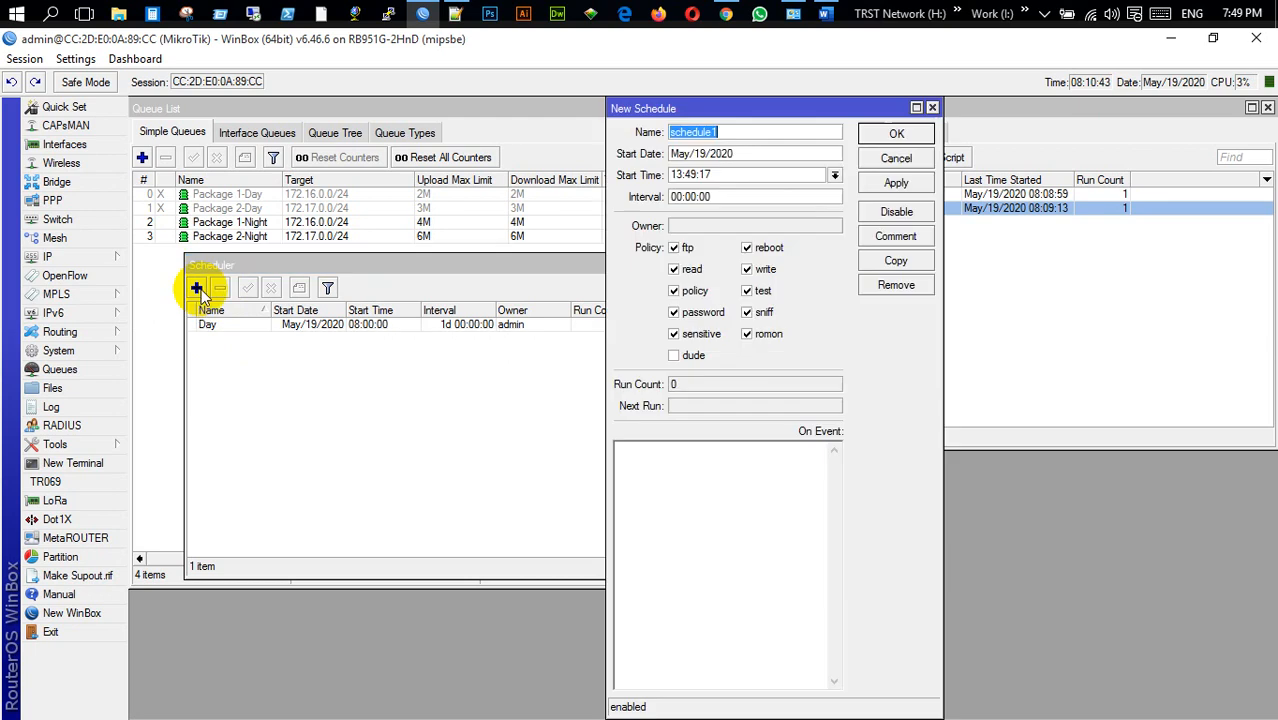
text(Night)
click(674, 177)
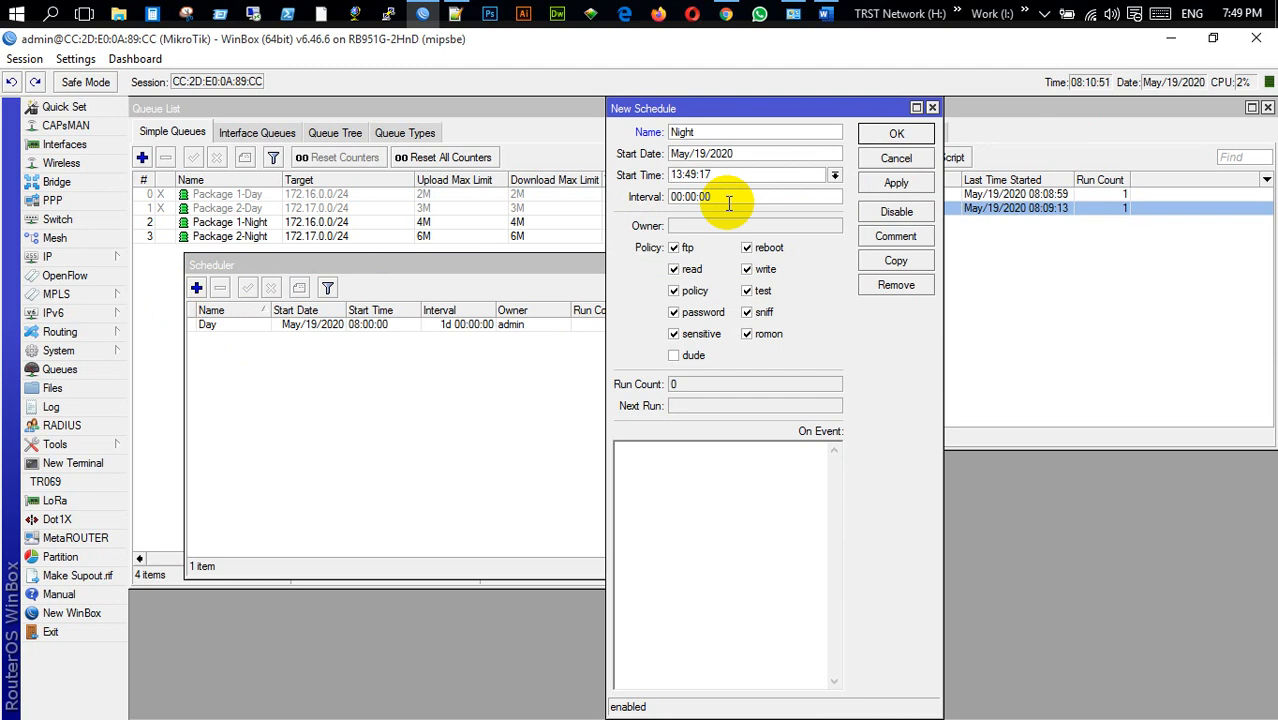
key(shift+Right)
key(shift+Right)
text(20)
key(shift+Right)
key(shift+Right)
text(00)
key(shift+Right)
key(shift+Right)
text(00)
Give the Night schedule a 1d interval, make it run the Night script on event, and save it.
click(680, 197)
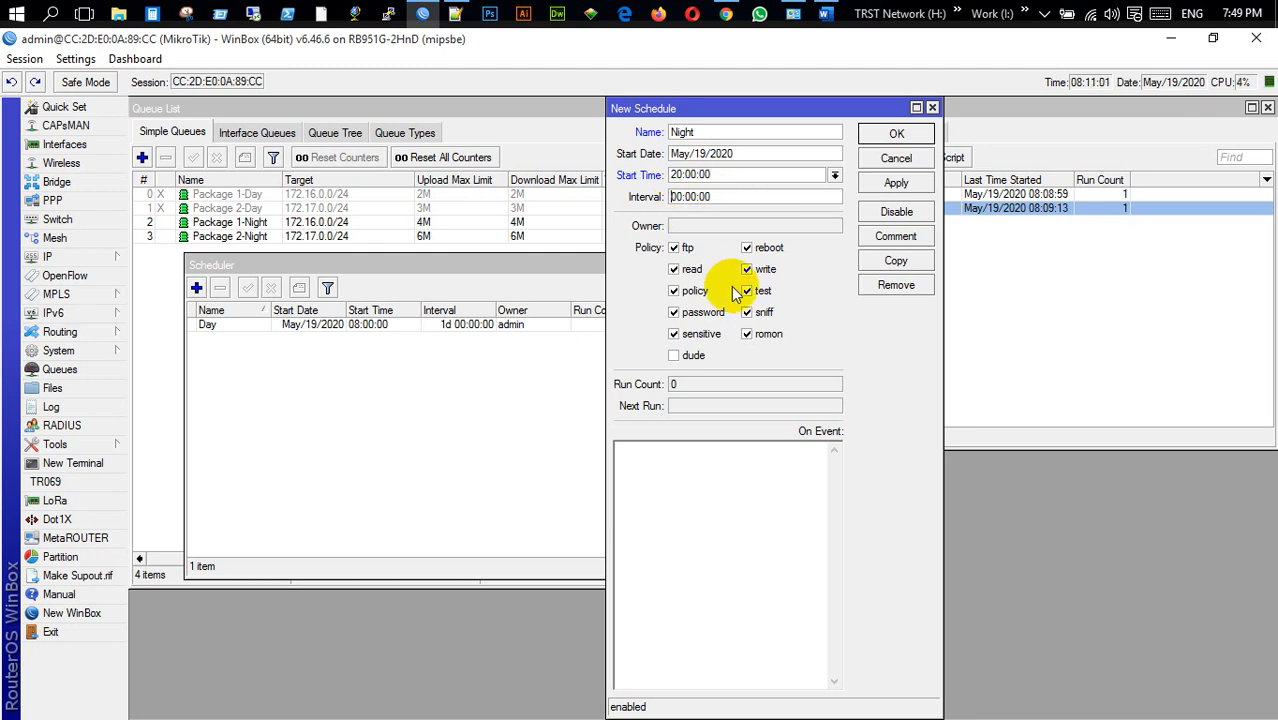
text(1d)
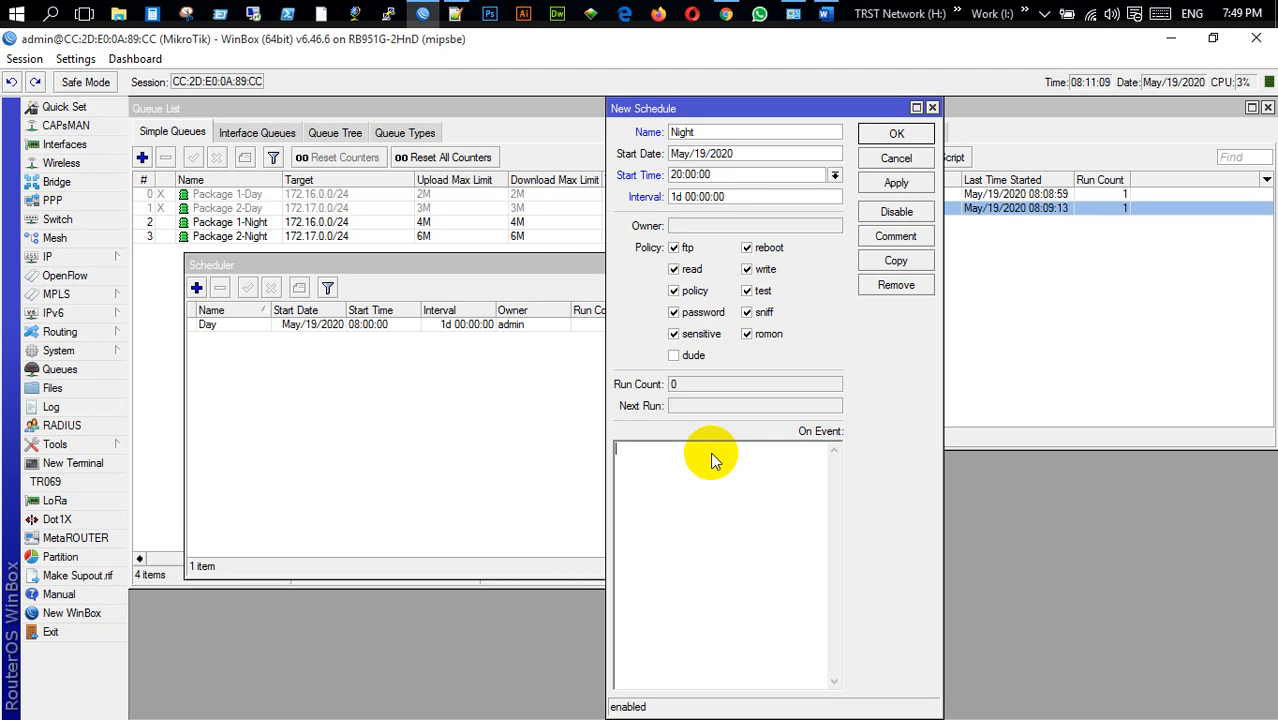
text(Night)
click(893, 185)
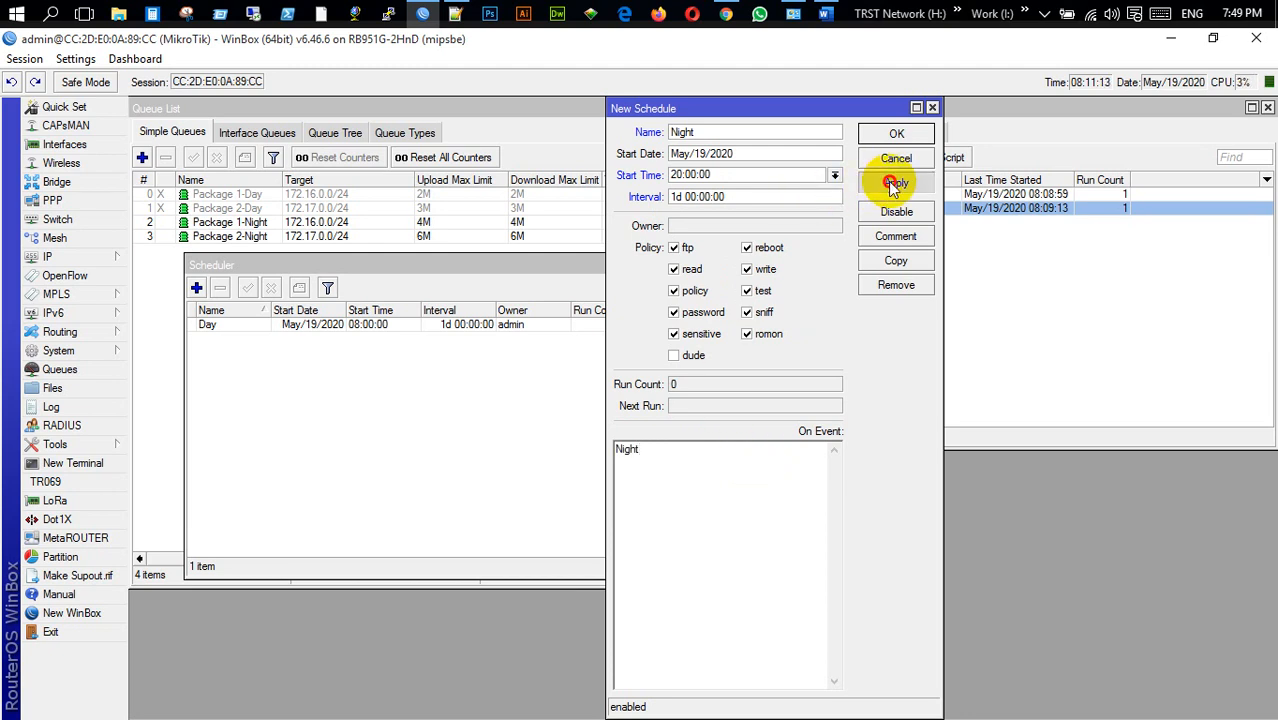
click(896, 134)
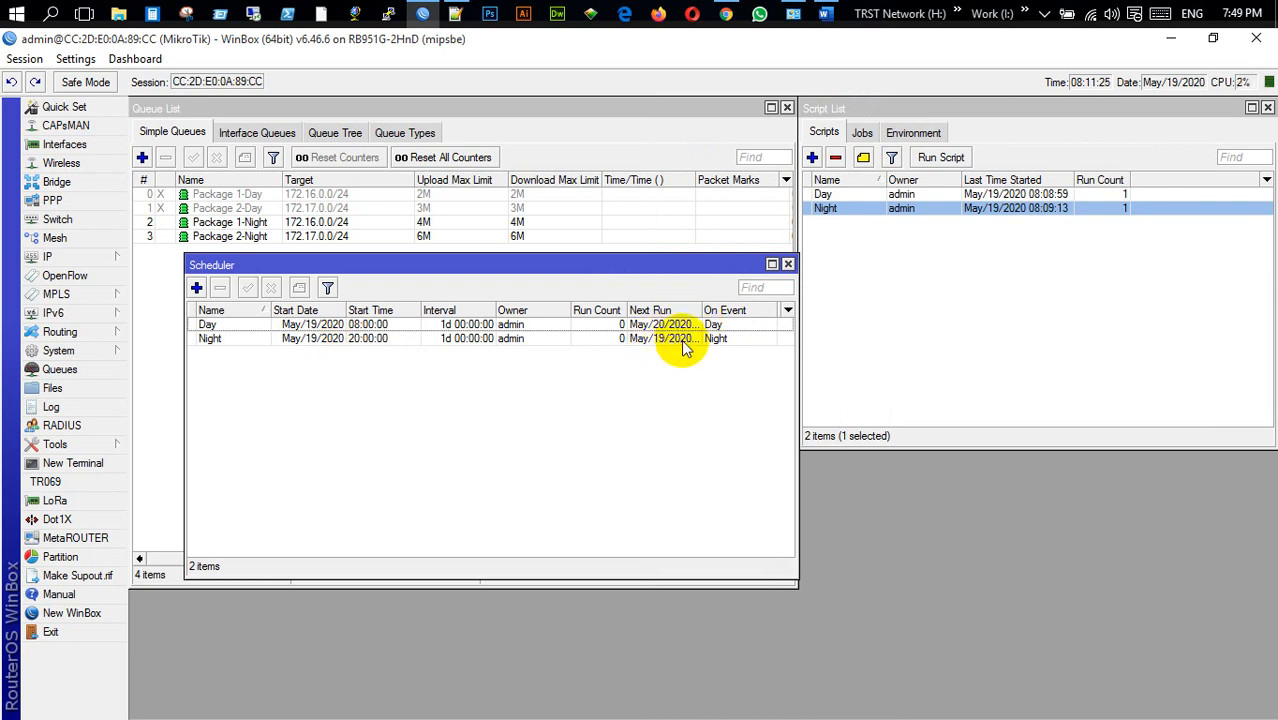
Move and narrow the Scheduler window so the queues and scripts stay uncovered, and select the Day schedule.
drag(696, 262, 1169, 279)
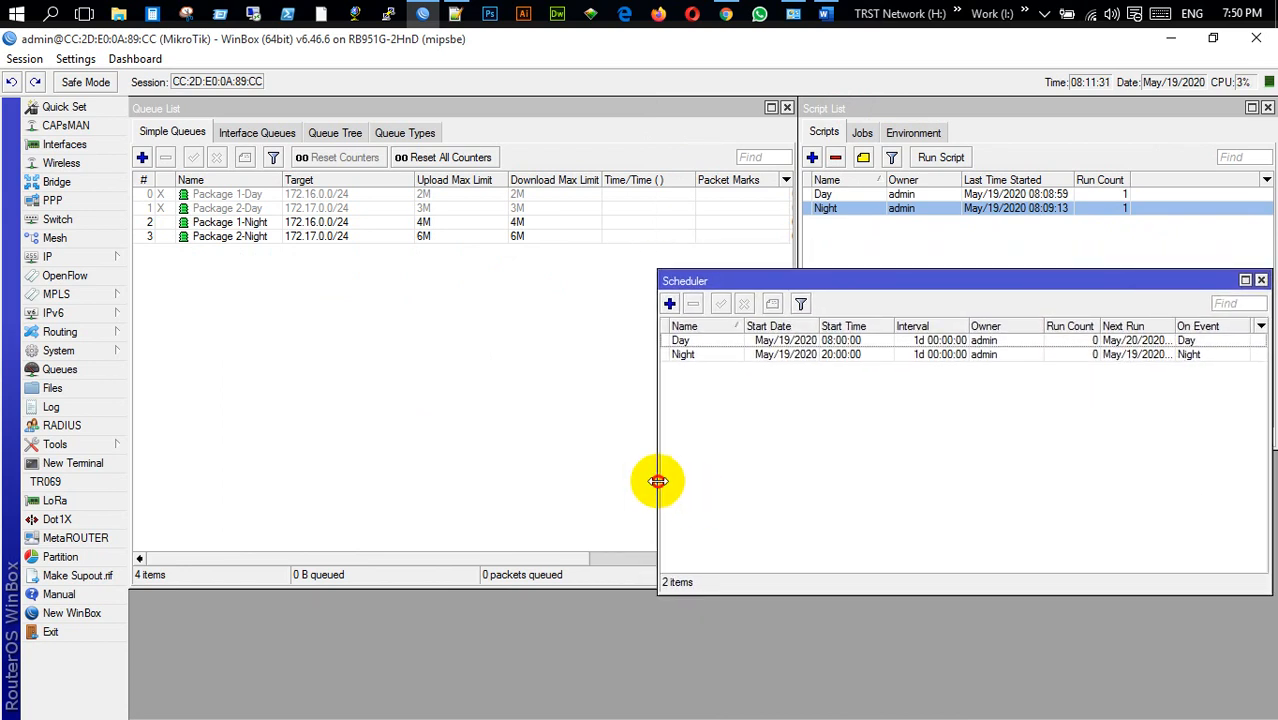
drag(660, 478, 795, 467)
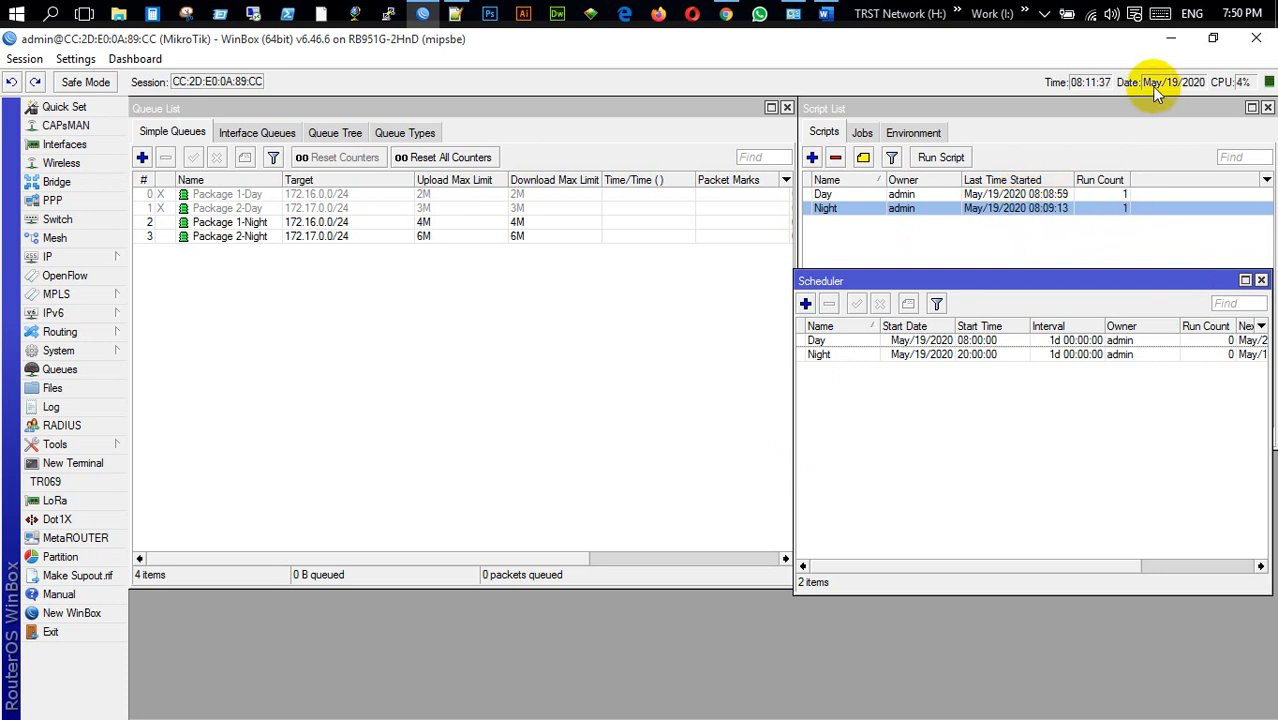
click(940, 342)
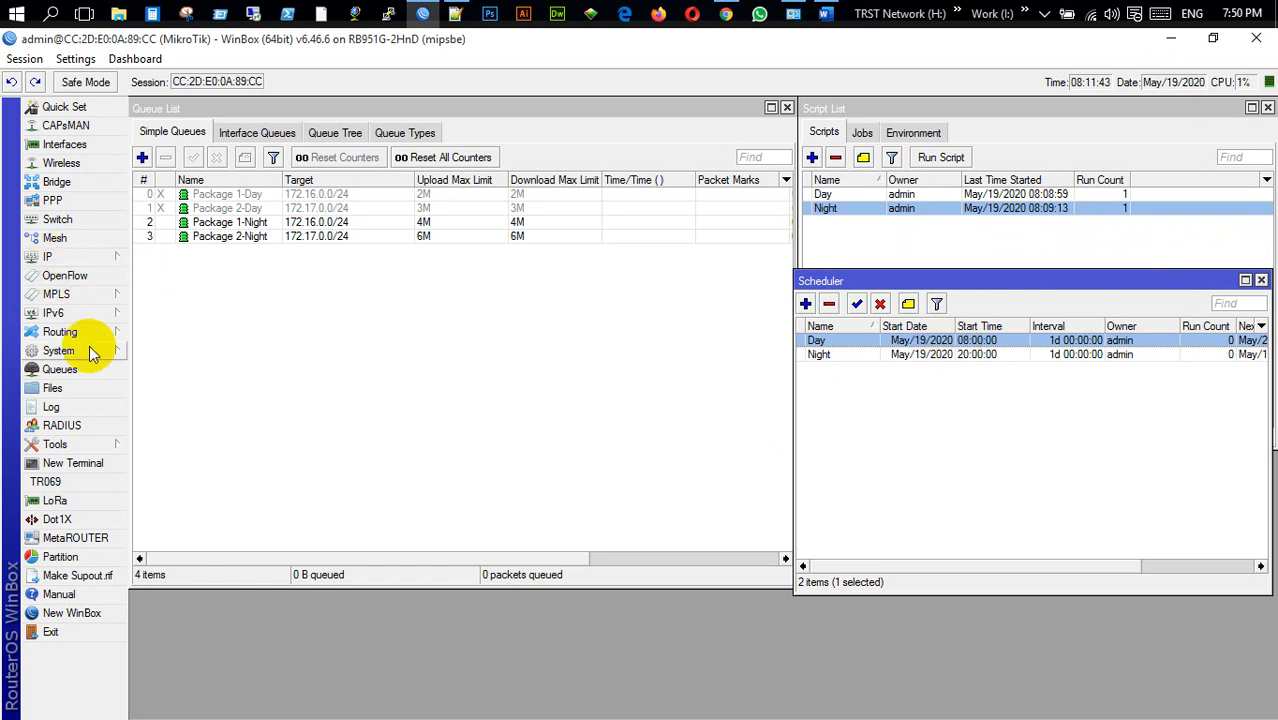
Open the router's system clock settings and change the date to May/20/2020.
click(30, 350)
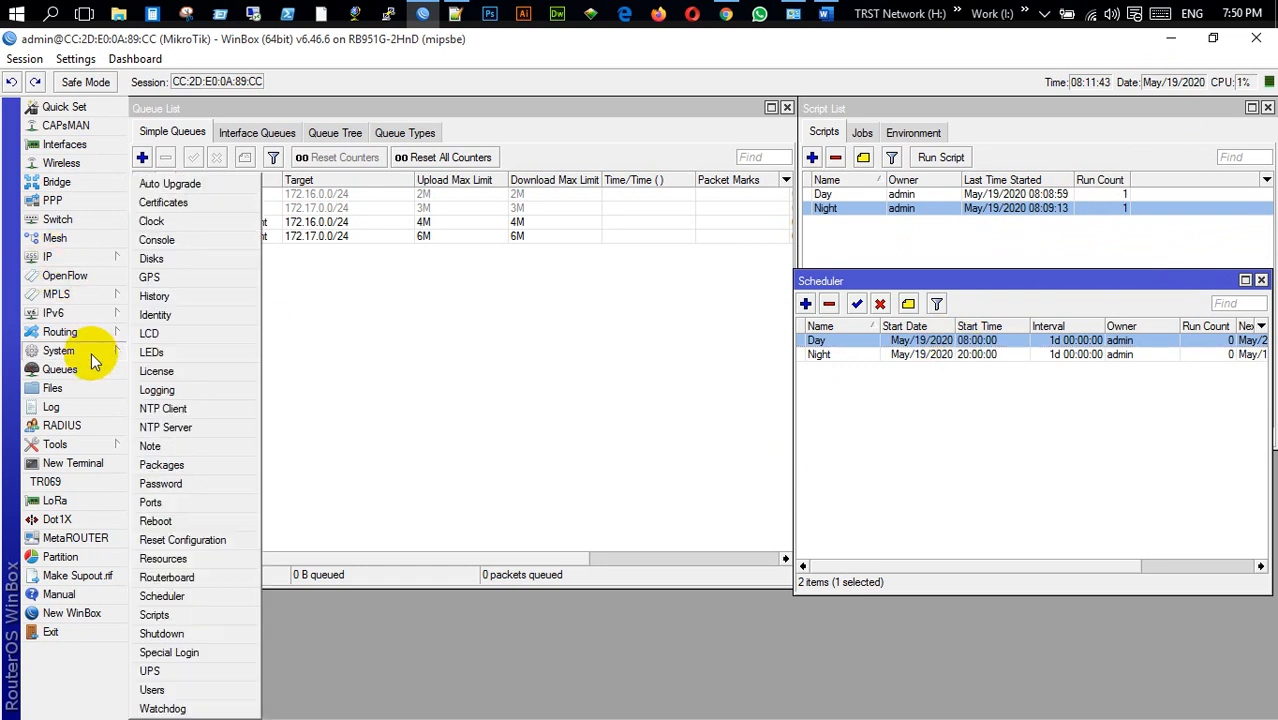
click(152, 222)
drag(736, 317, 380, 360)
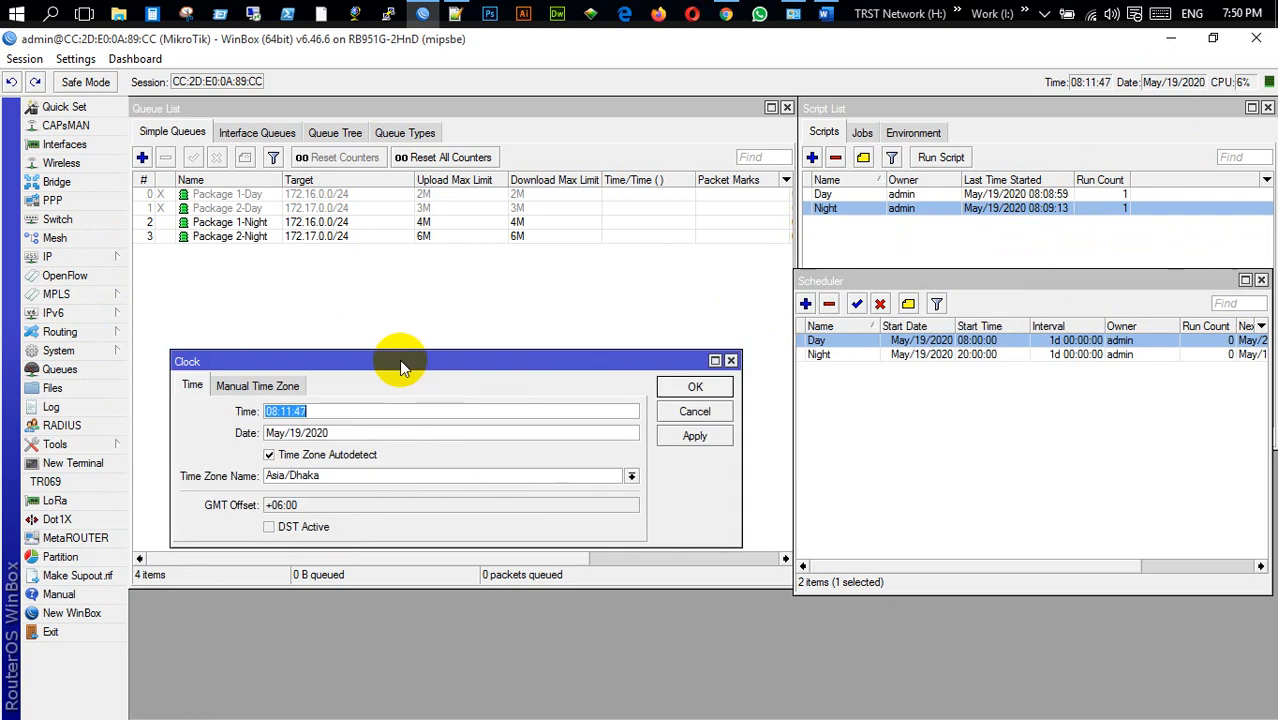
click(289, 433)
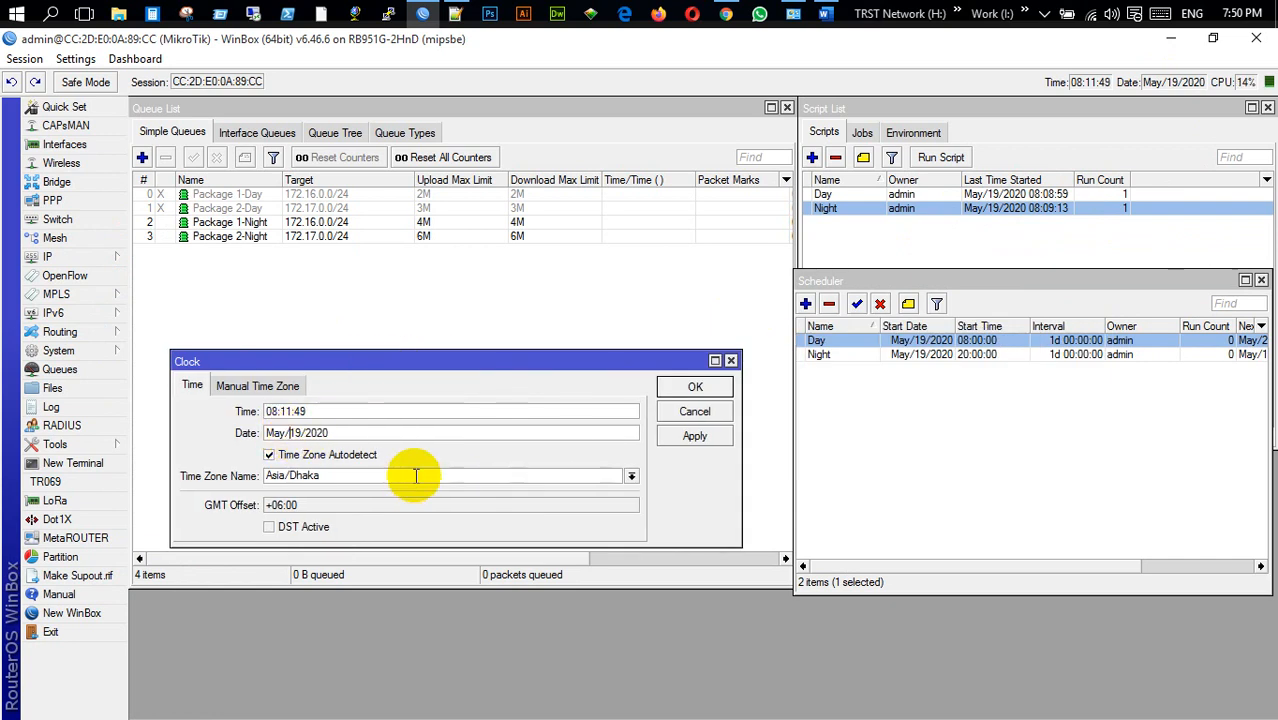
text(2)
key(Delete)
key(Delete)
text(0)
Set the router's clock time to 07:59:50 and save it to test the Day schedule.
click(273, 412)
key(Left)
key(shift+Right)
key(shift+Right)
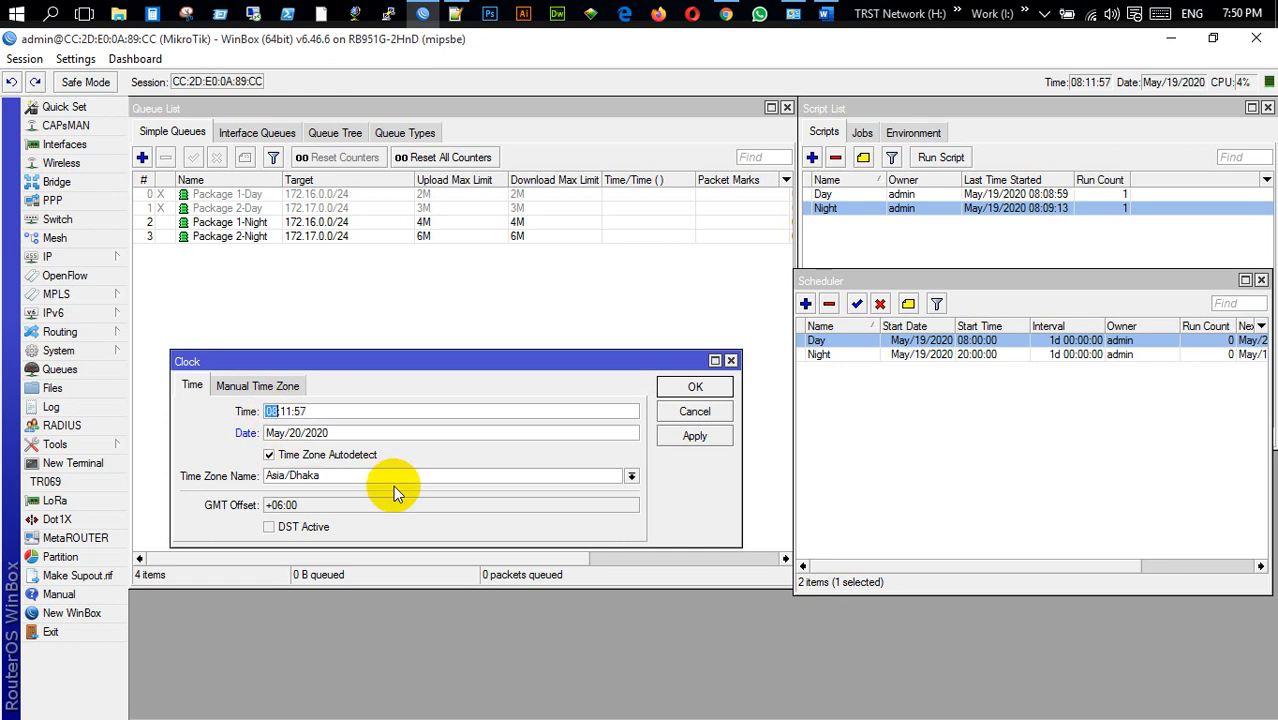
text(07)
key(shift+Right)
key(shift+Right)
text(59)
key(shift+Right)
key(shift+Right)
text(50)
key(Return)
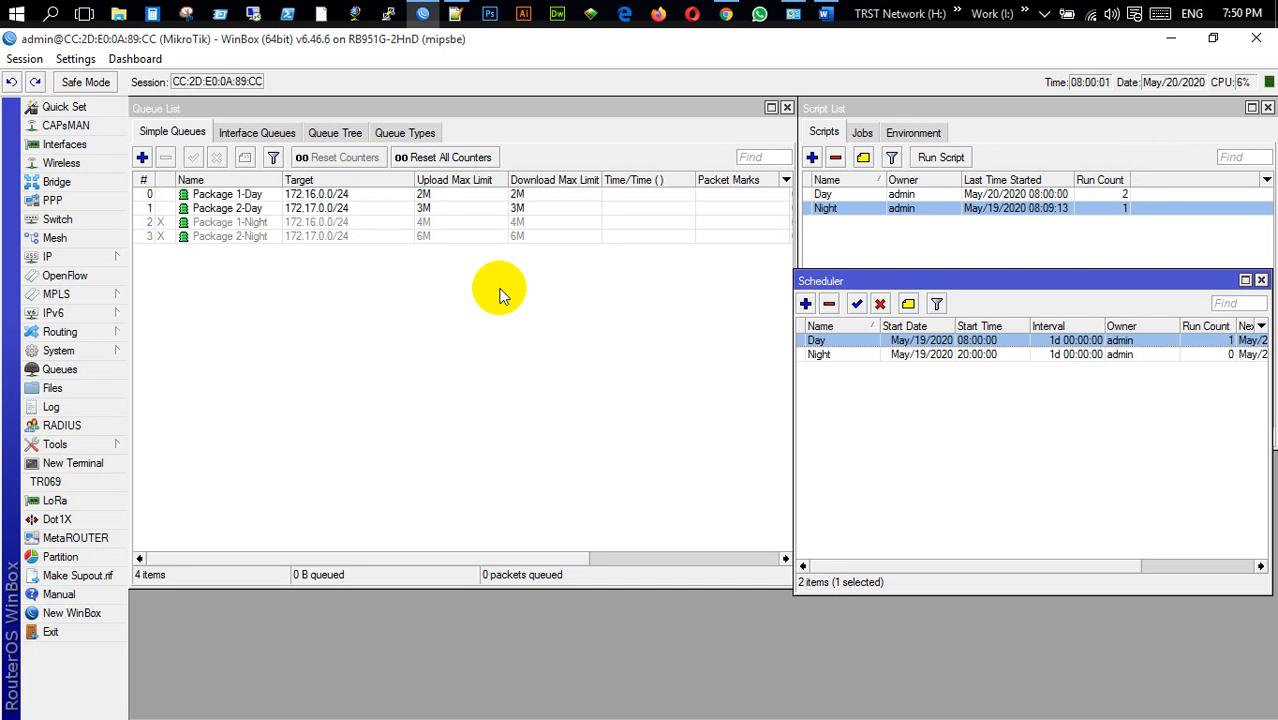
Check the Day script's run count and last start time against the queue states, and select the Night schedule.
click(1123, 196)
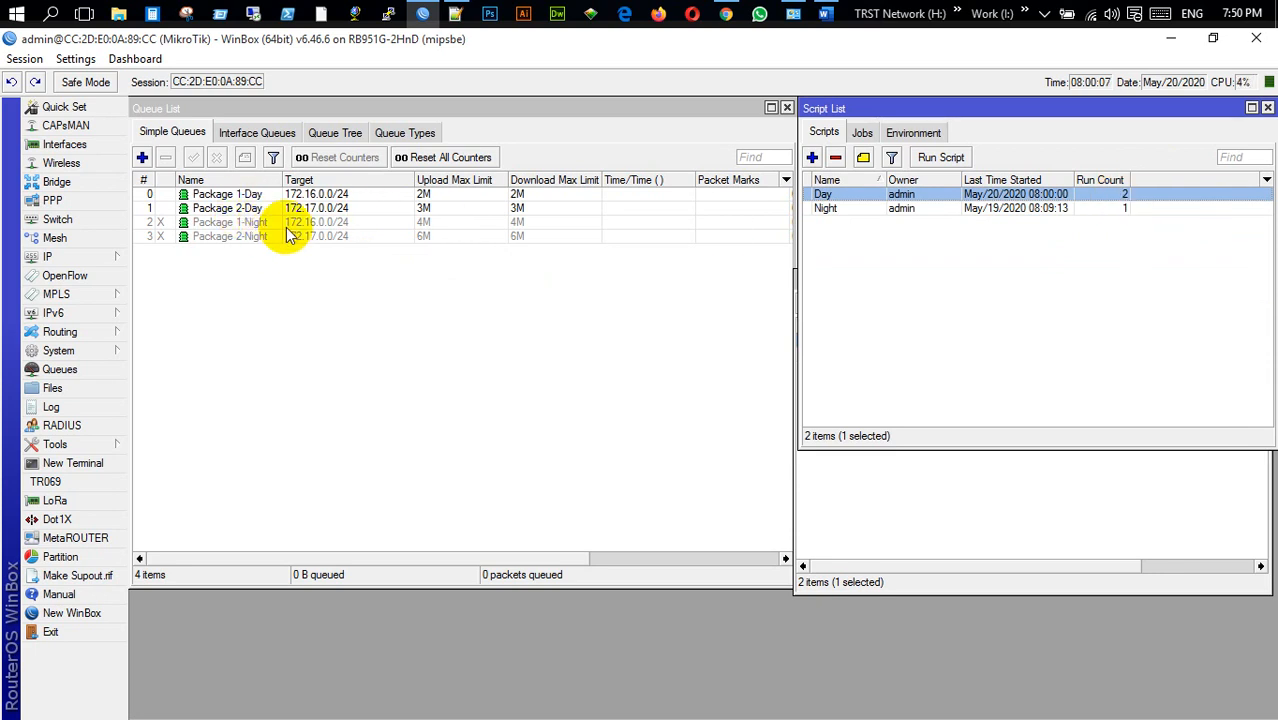
click(929, 528)
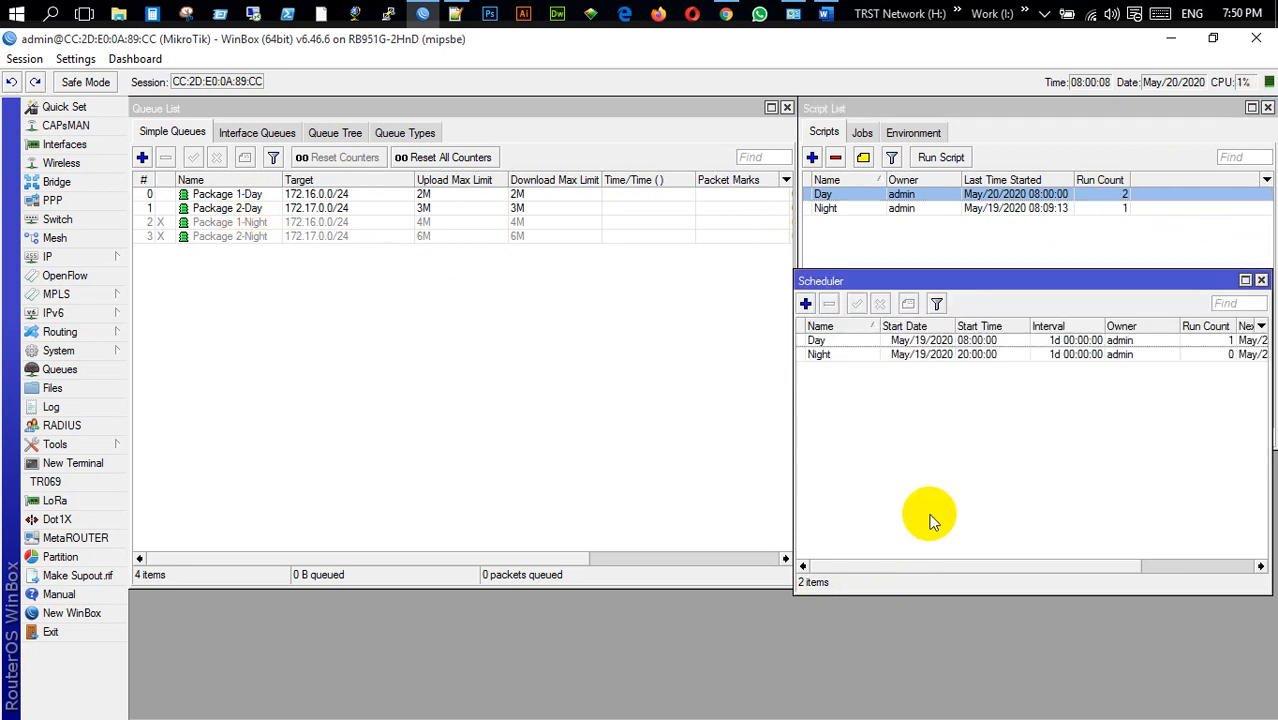
click(903, 357)
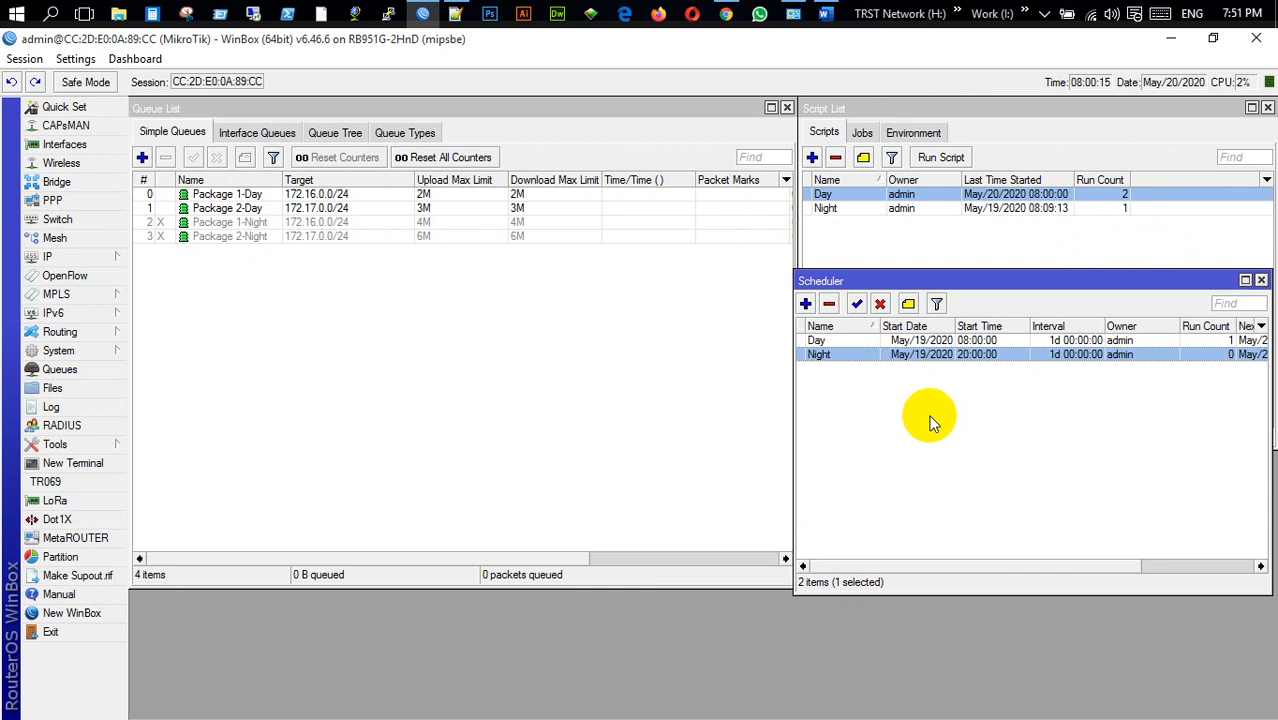
Set the router's clock time to 19:59:50 and save it to test the Night schedule.
click(70, 350)
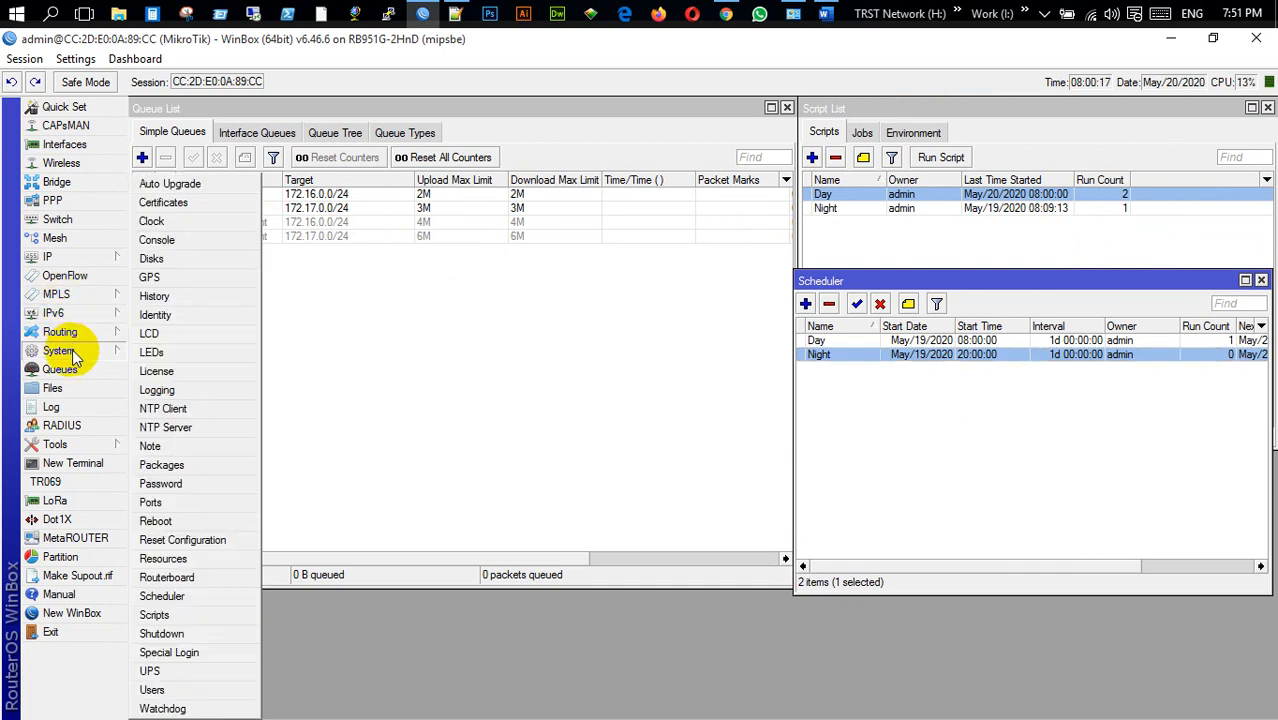
click(191, 222)
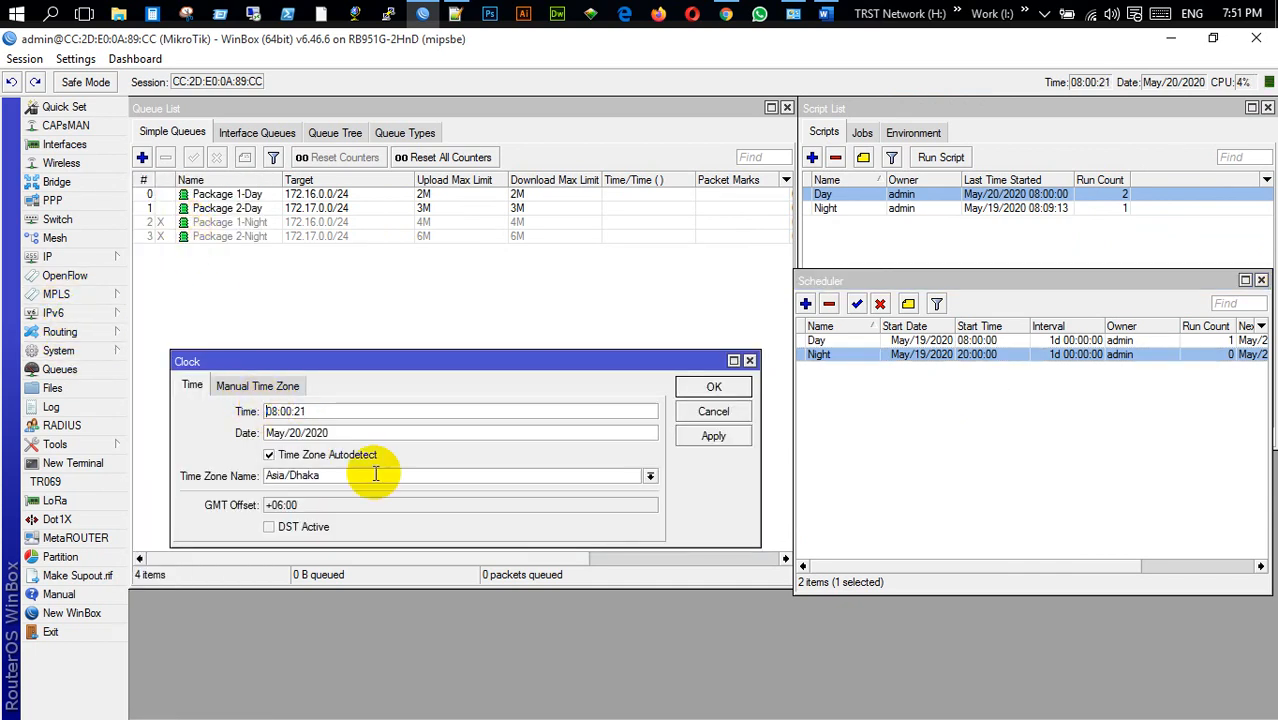
text(19)
key(shift+Right)
key(shift+Right)
text(59)
key(shift+Right)
key(shift+Right)
text(50)
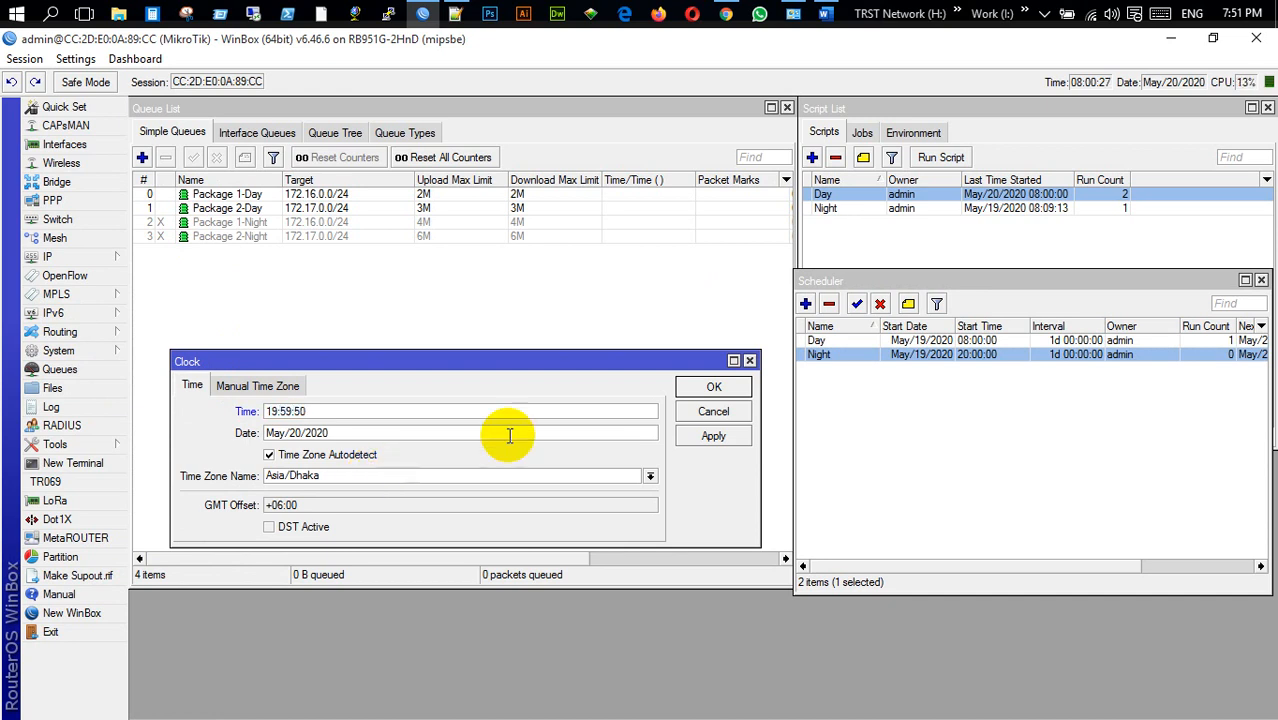
click(709, 435)
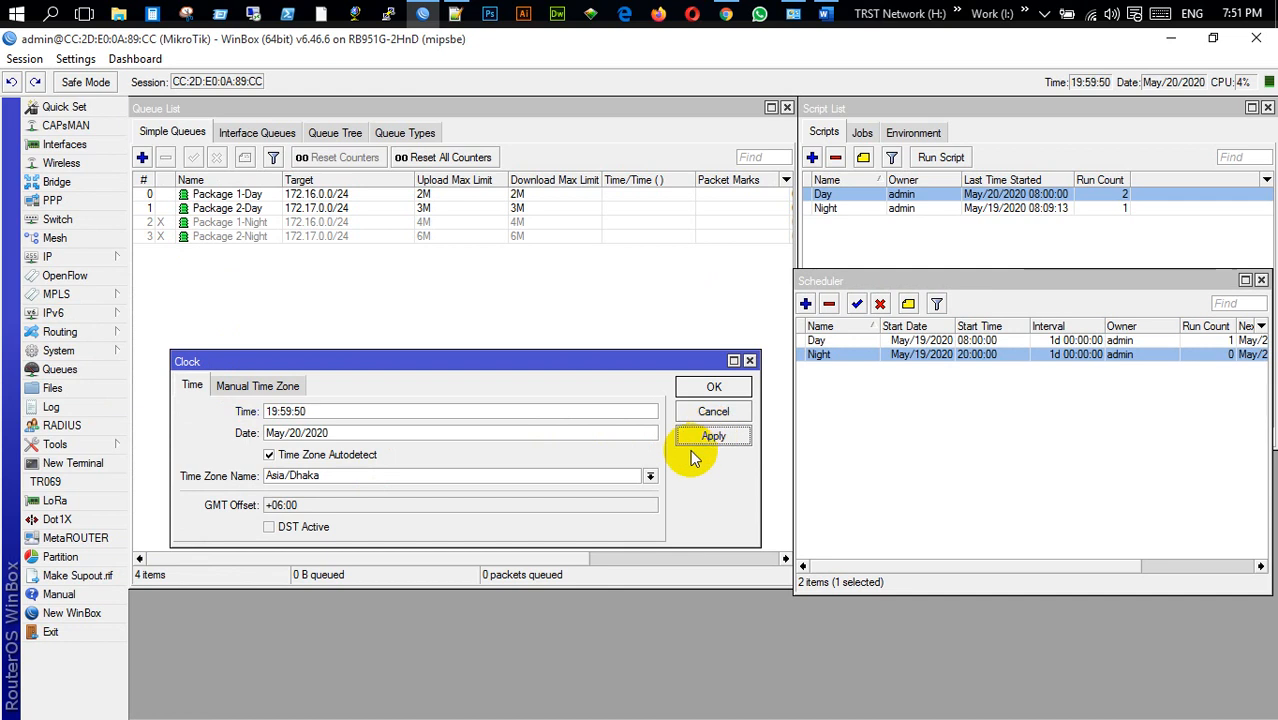
click(713, 386)
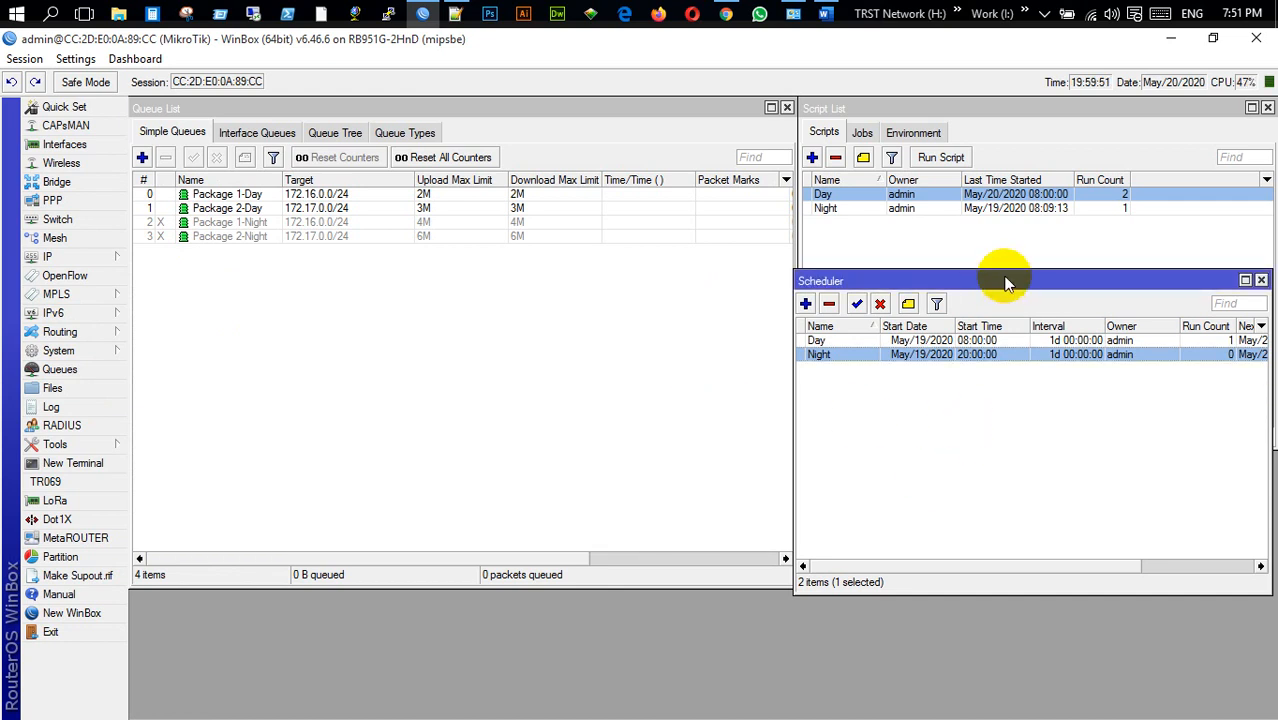
Widen the Scheduler window to show all columns, move it clear of the Script List, and open the Day script for review.
drag(1004, 277, 715, 330)
drag(986, 468, 1120, 466)
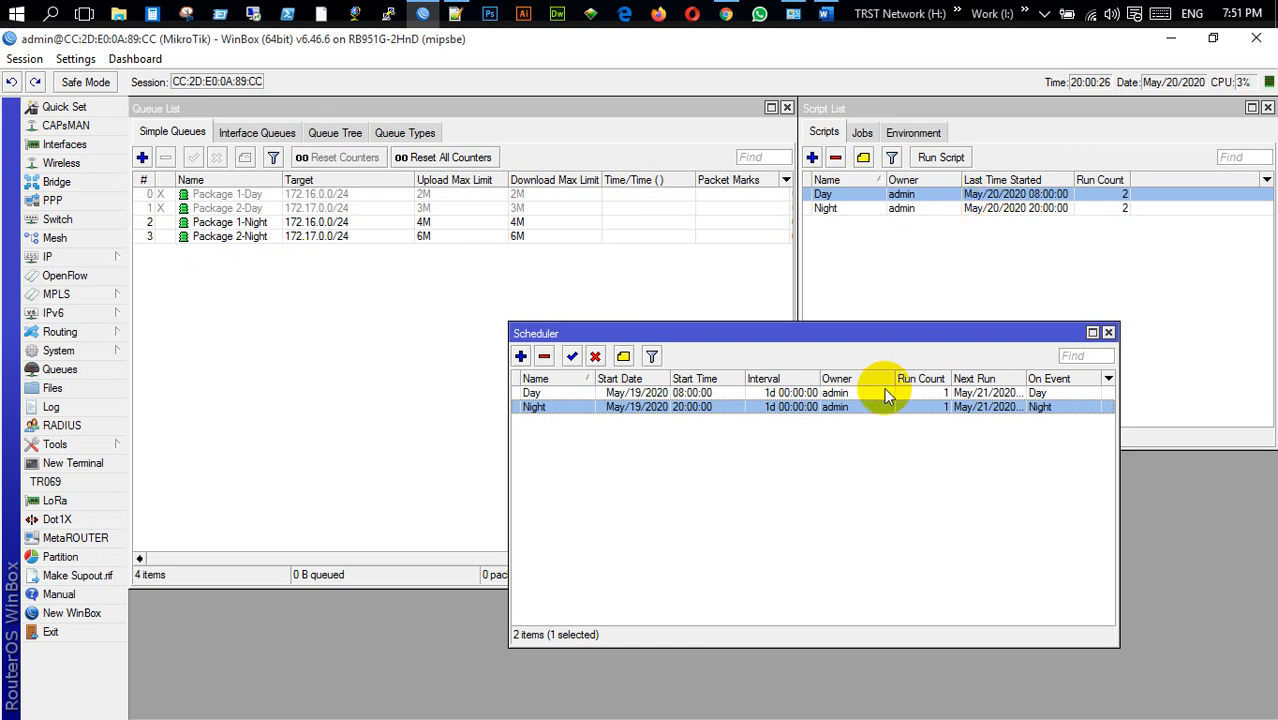
drag(904, 333, 568, 289)
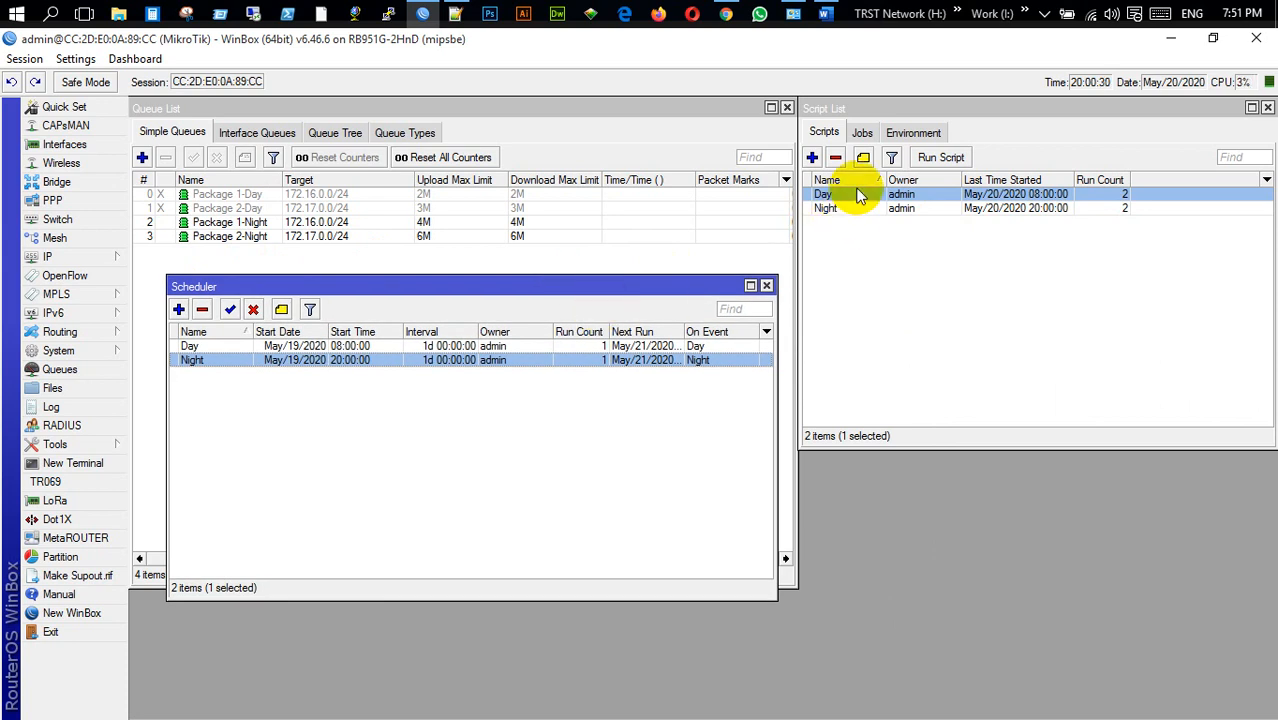
double_click(995, 196)
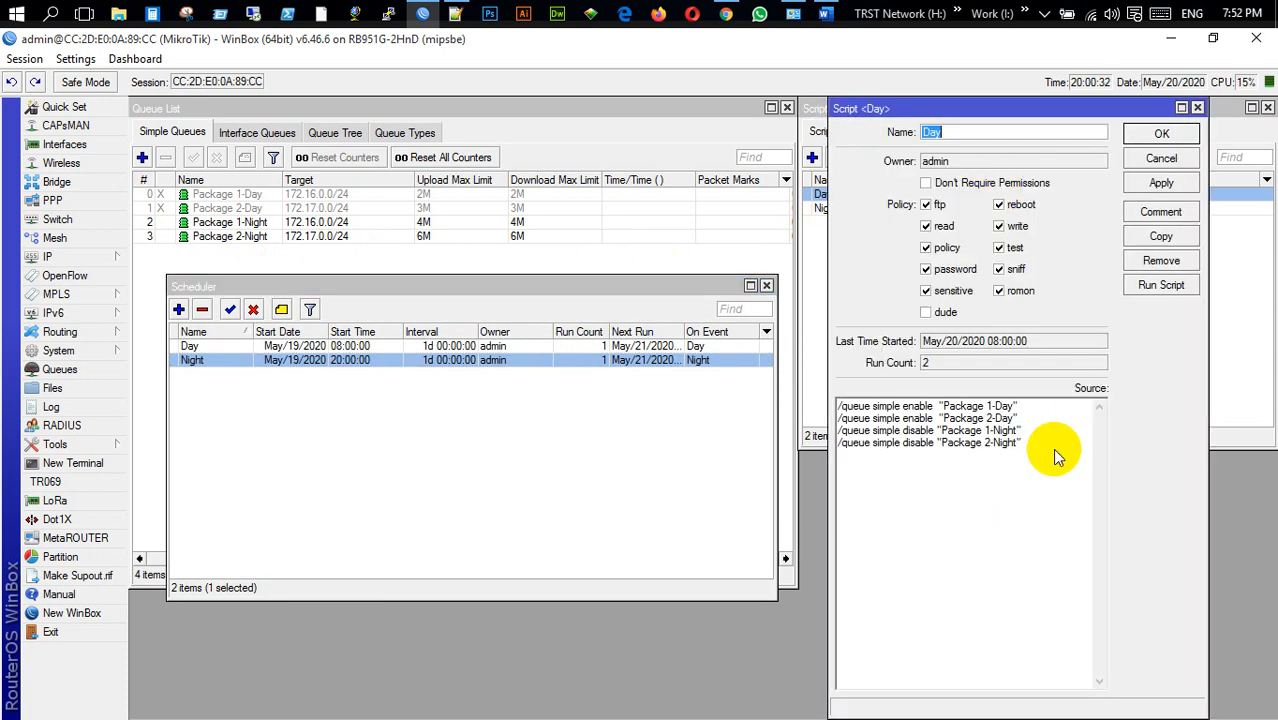
Check the Day schedule's On Event entry, and cut all the queue commands from the Day script's source.
double_click(473, 348)
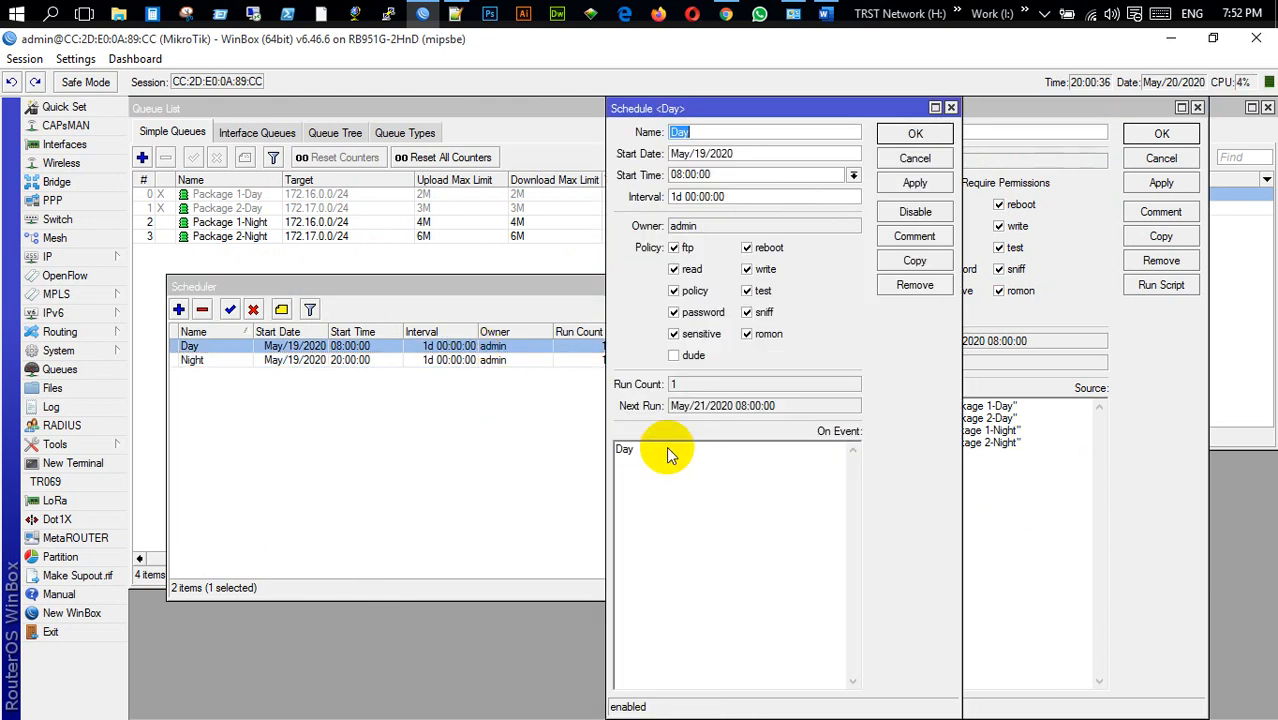
click(951, 107)
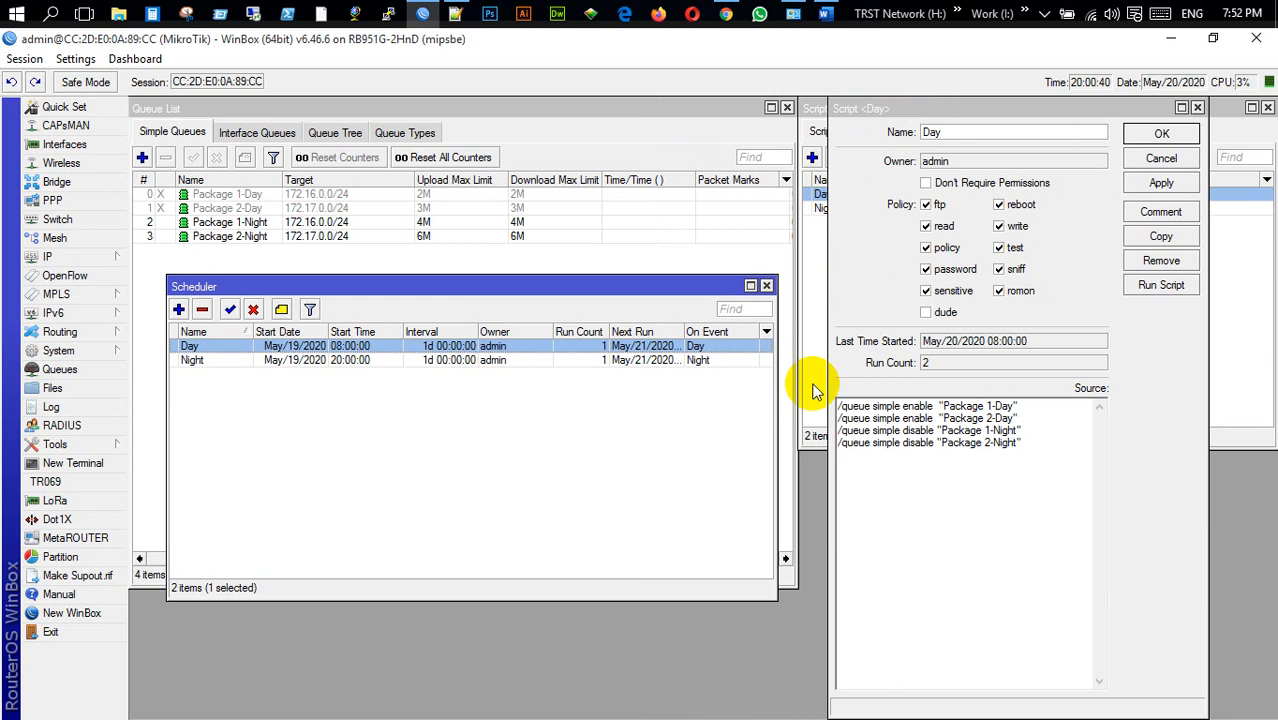
drag(1041, 445, 840, 410)
key(ctrl+c)
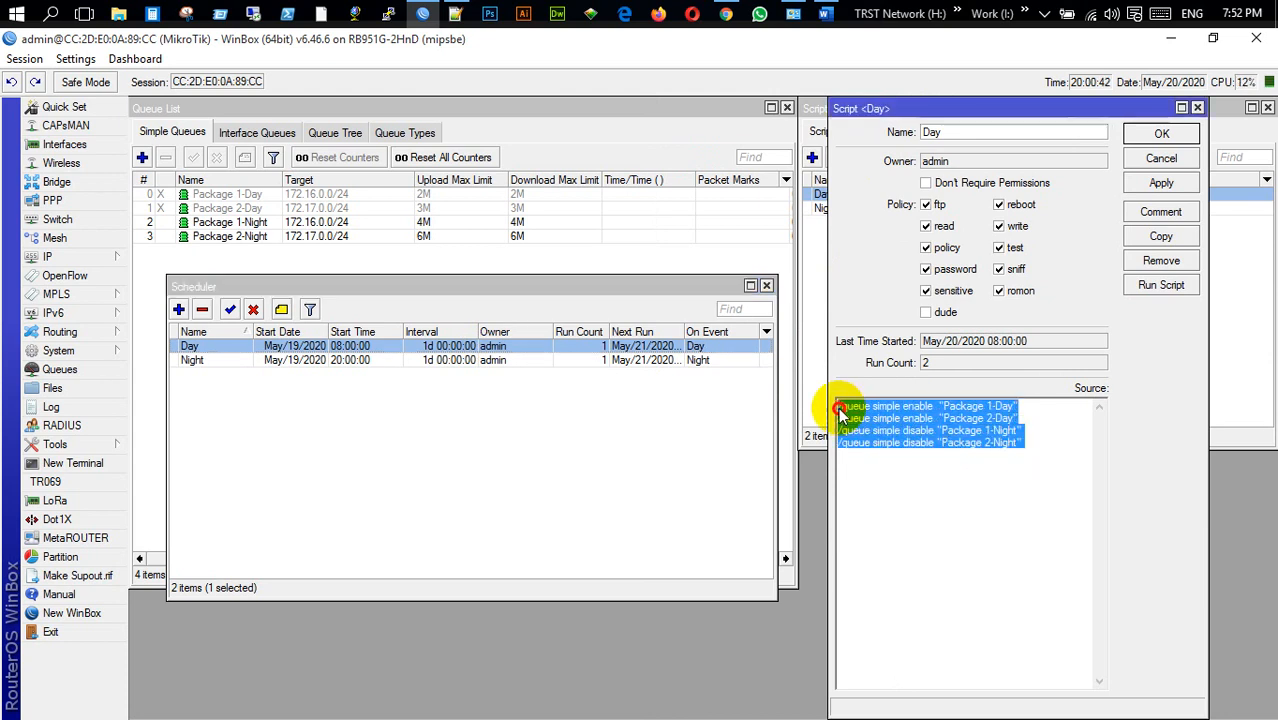
right_click(882, 420)
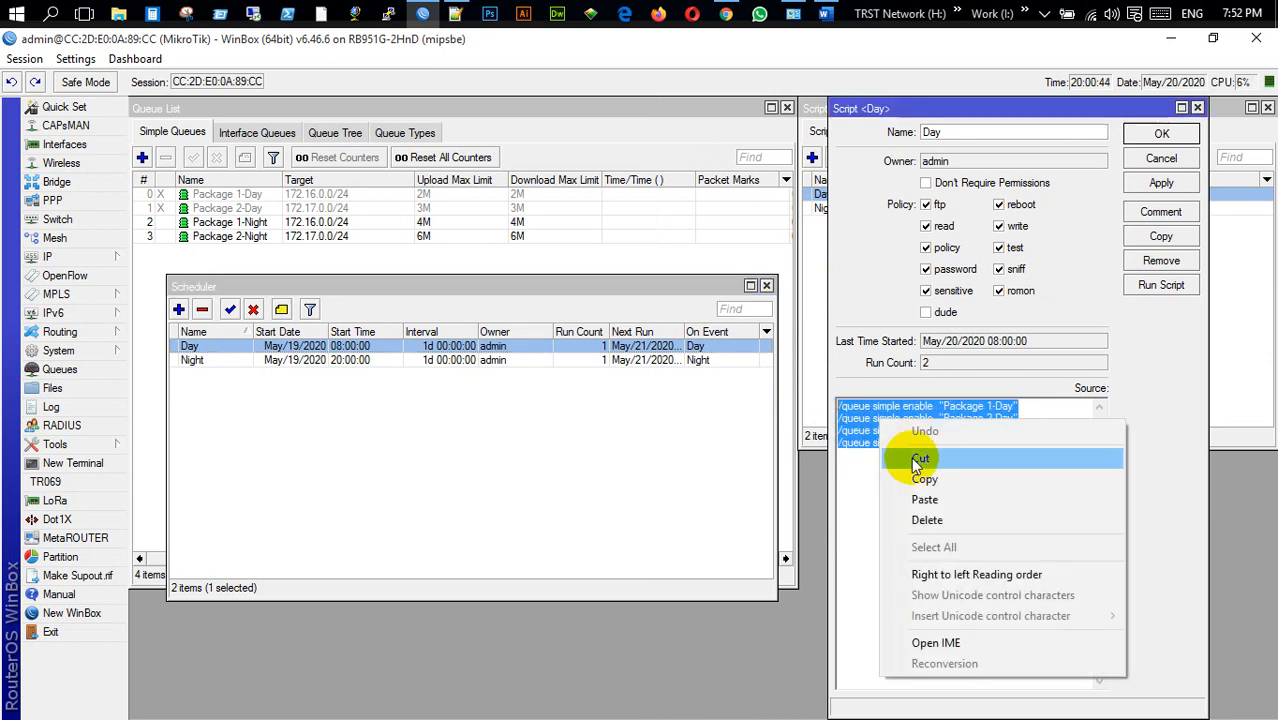
click(919, 460)
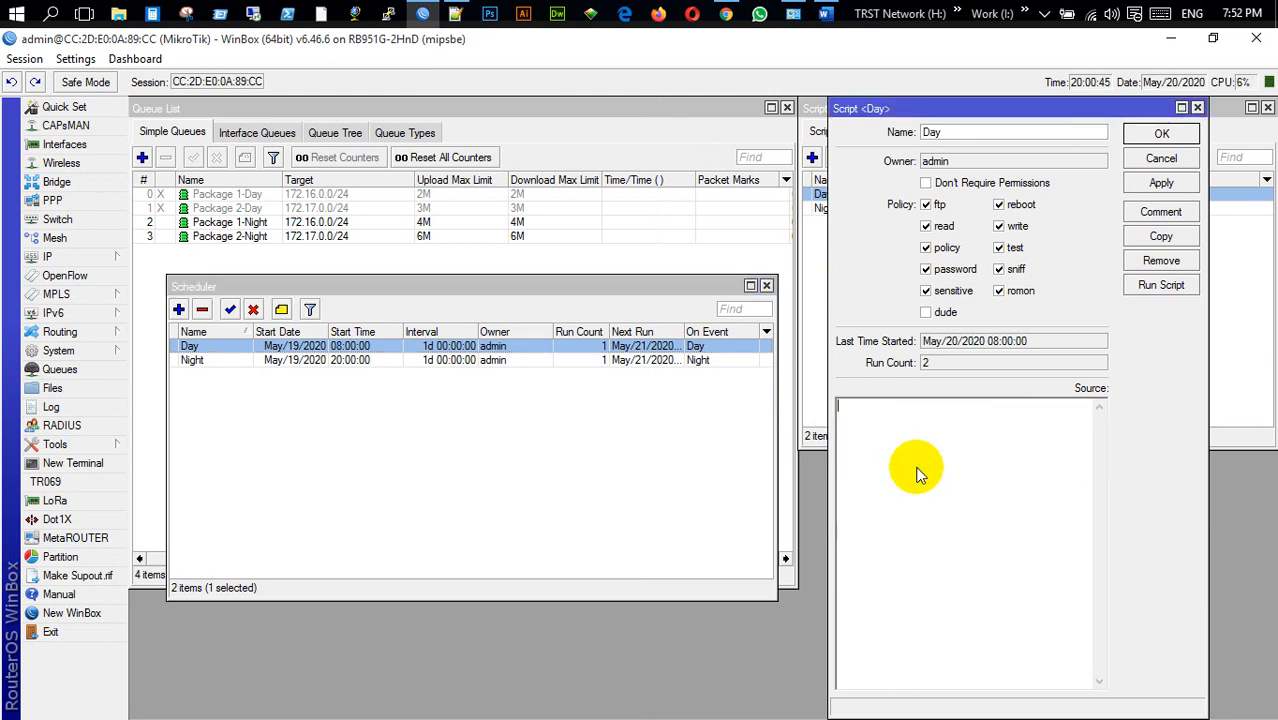
Replace the Day schedule's On Event text with the cut queue commands, save the schedule, and save the emptied Day script.
double_click(312, 346)
drag(697, 465, 611, 457)
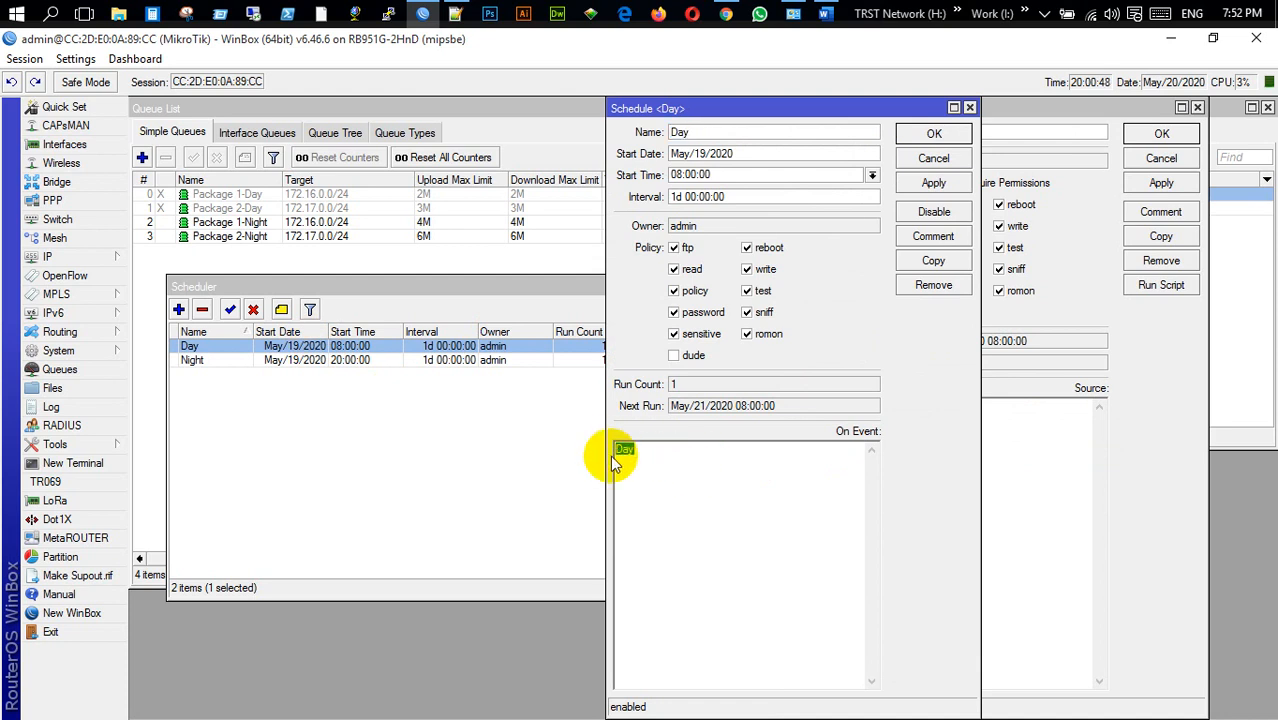
key(ctrl+v)
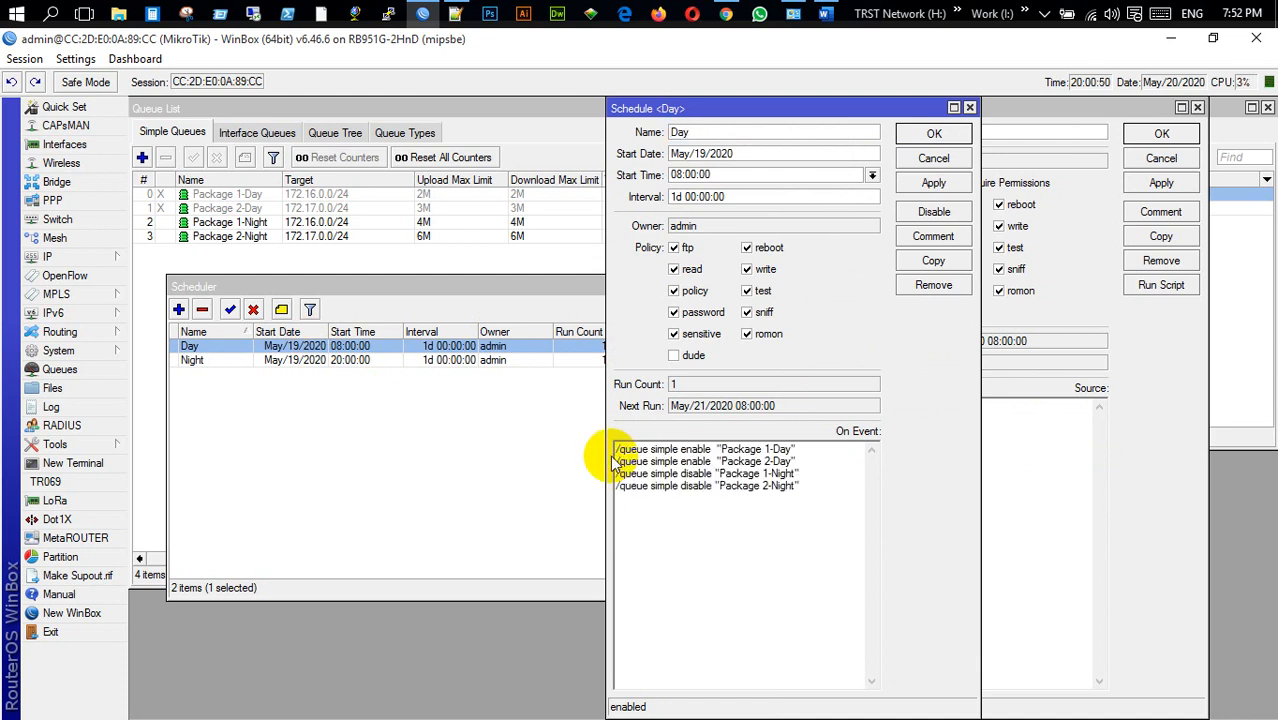
key(BackSpace)
click(933, 184)
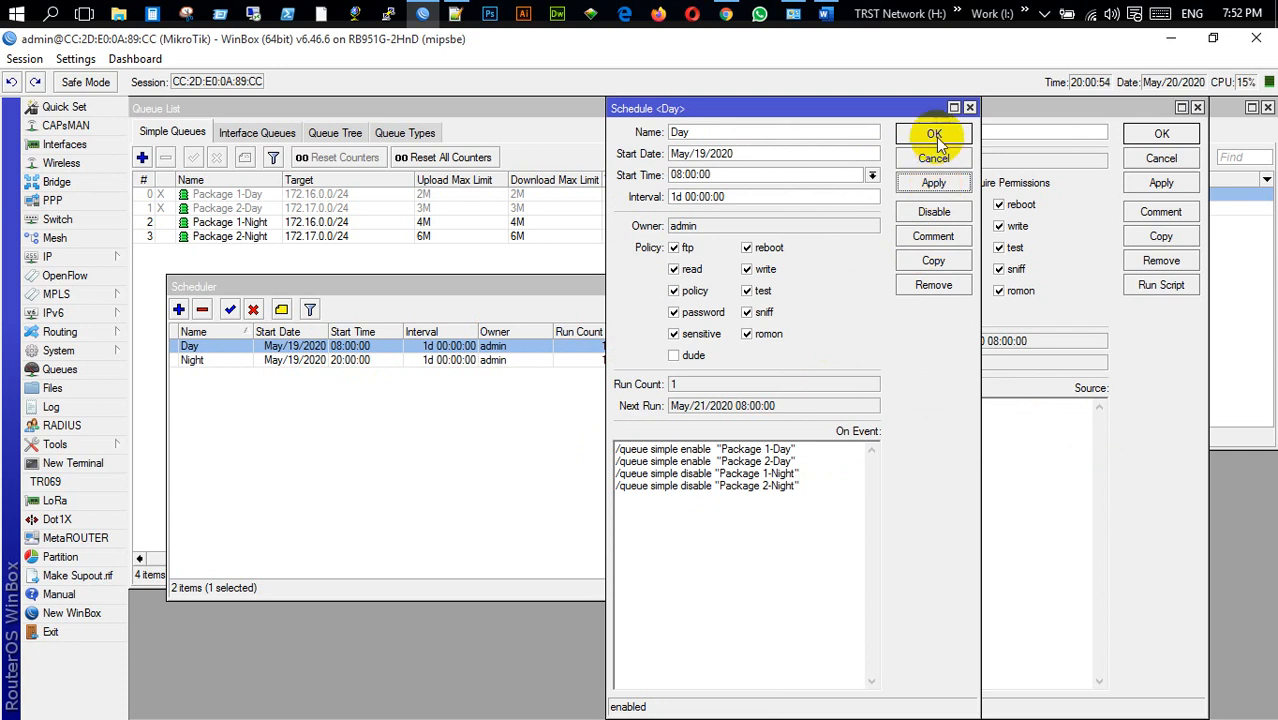
click(933, 133)
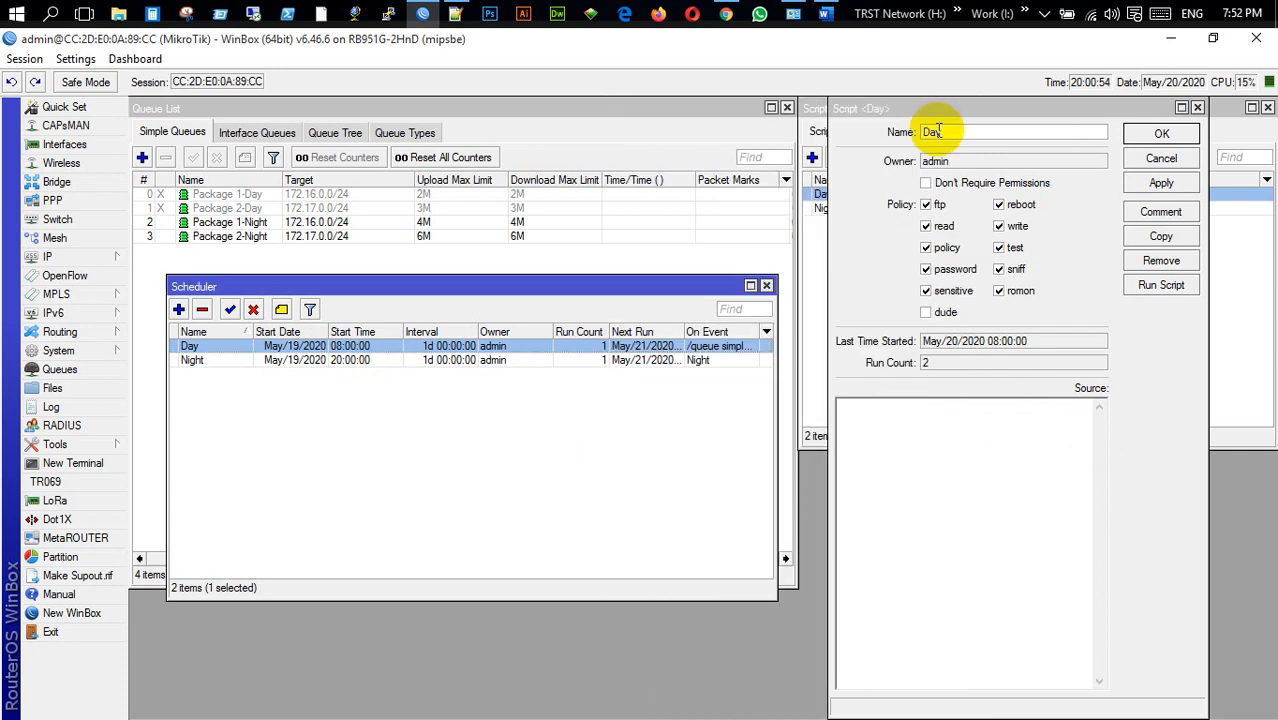
click(1161, 134)
Open the Night script and cut all the queue commands from its source.
double_click(912, 208)
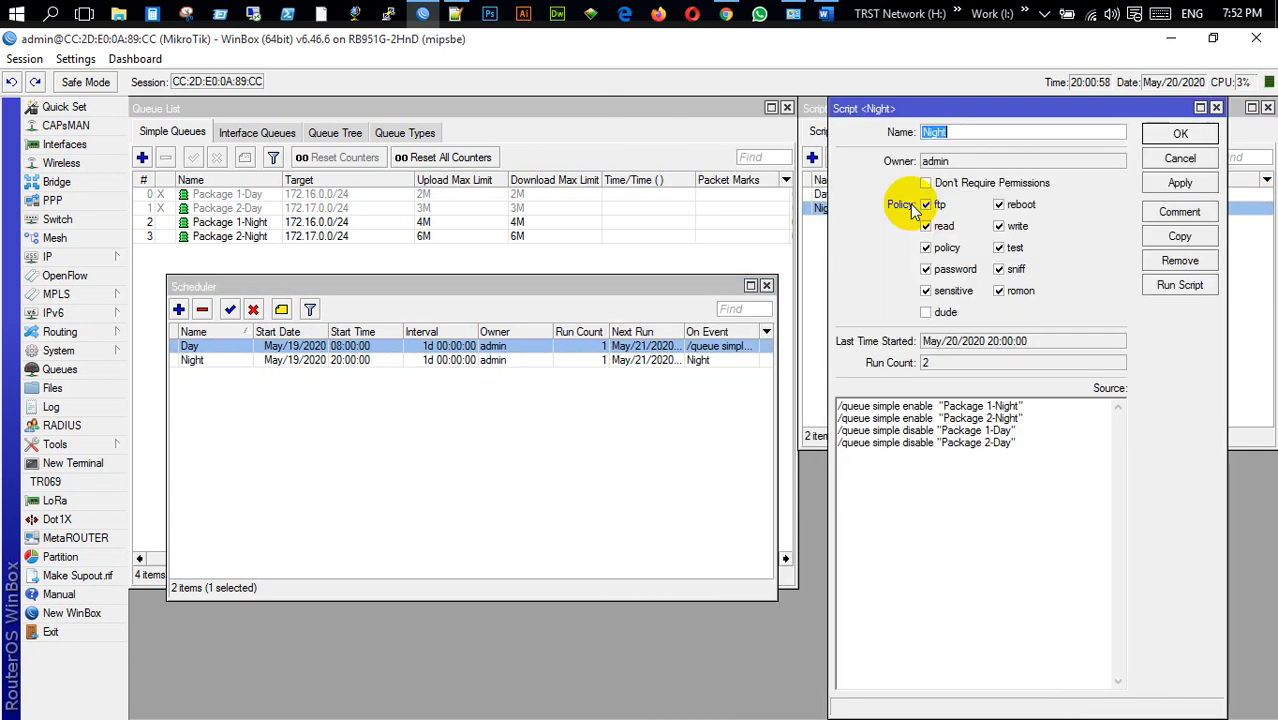
drag(1018, 443, 833, 406)
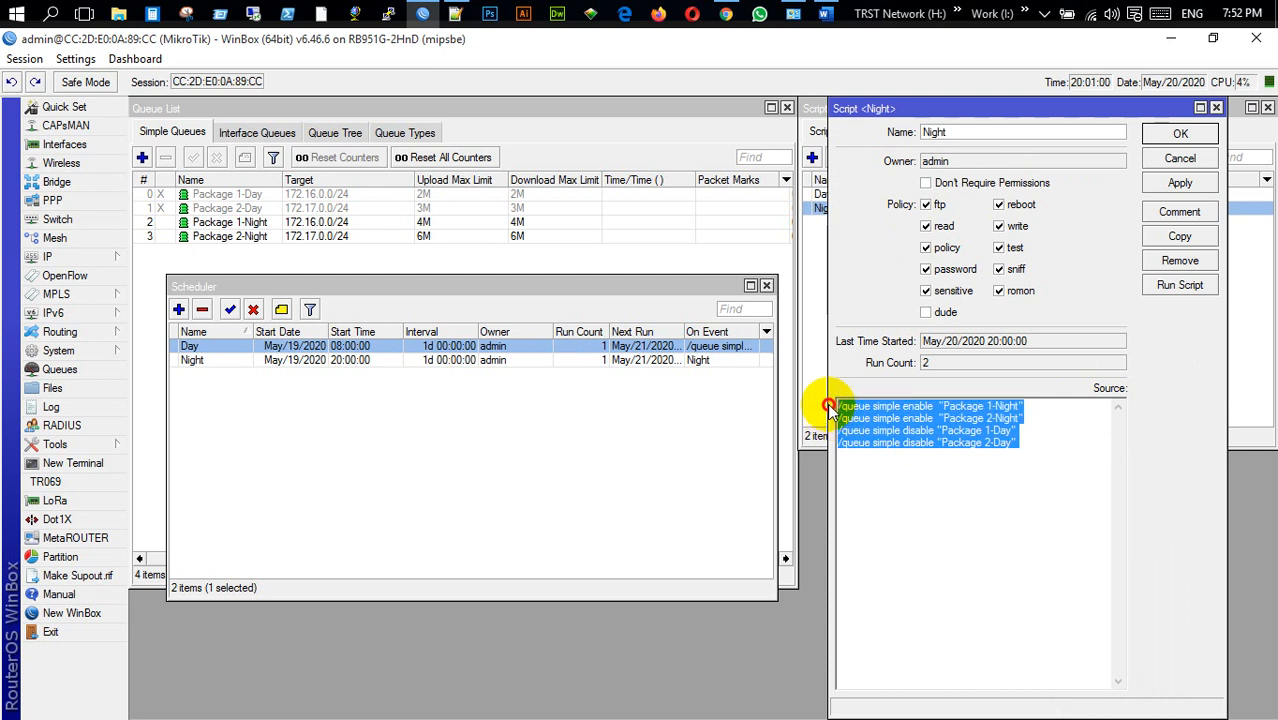
right_click(838, 410)
click(920, 448)
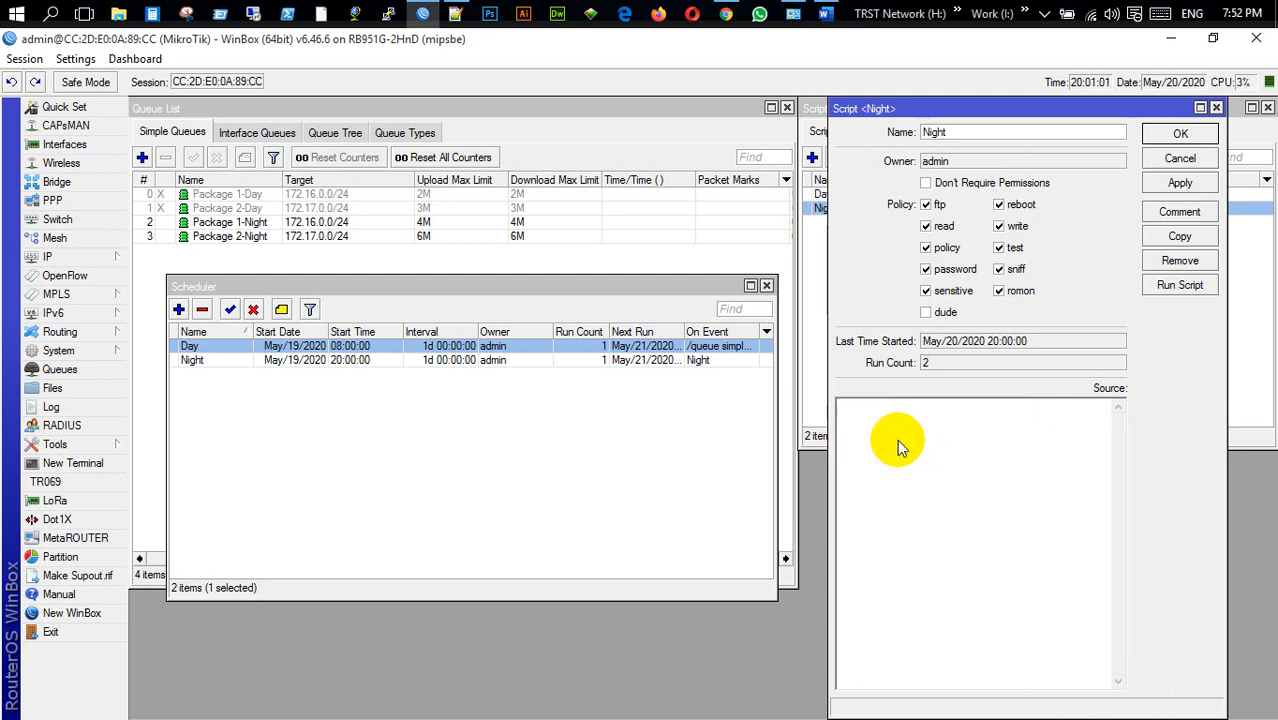
Replace the Night schedule's On Event text with the cut queue commands, save the schedule, and save the emptied Night script.
double_click(365, 360)
drag(722, 456, 576, 462)
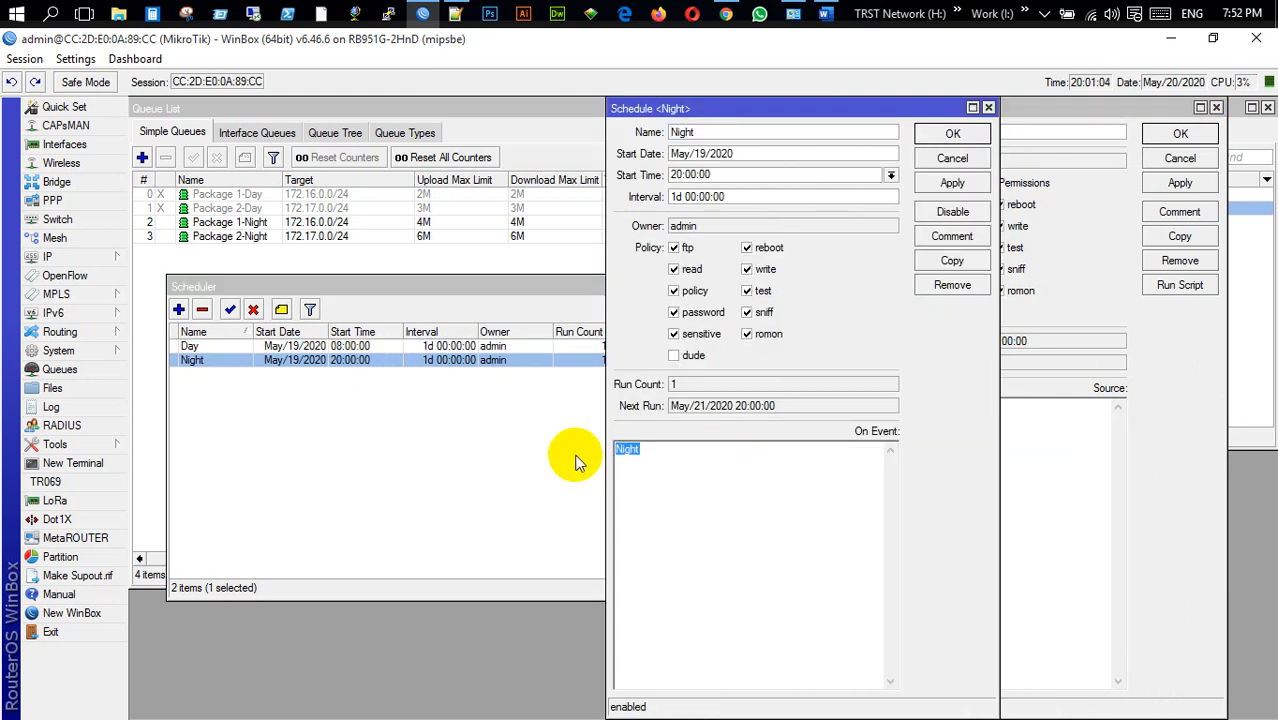
key(ctrl+v)
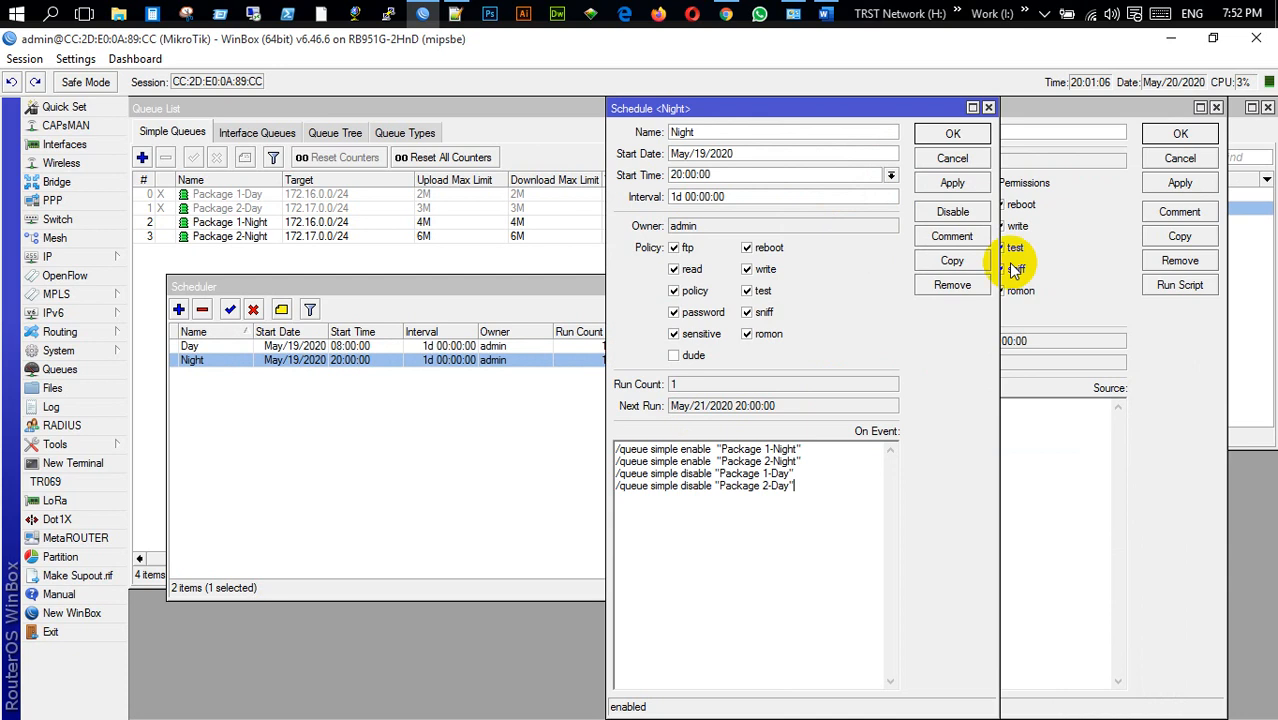
click(952, 183)
click(953, 134)
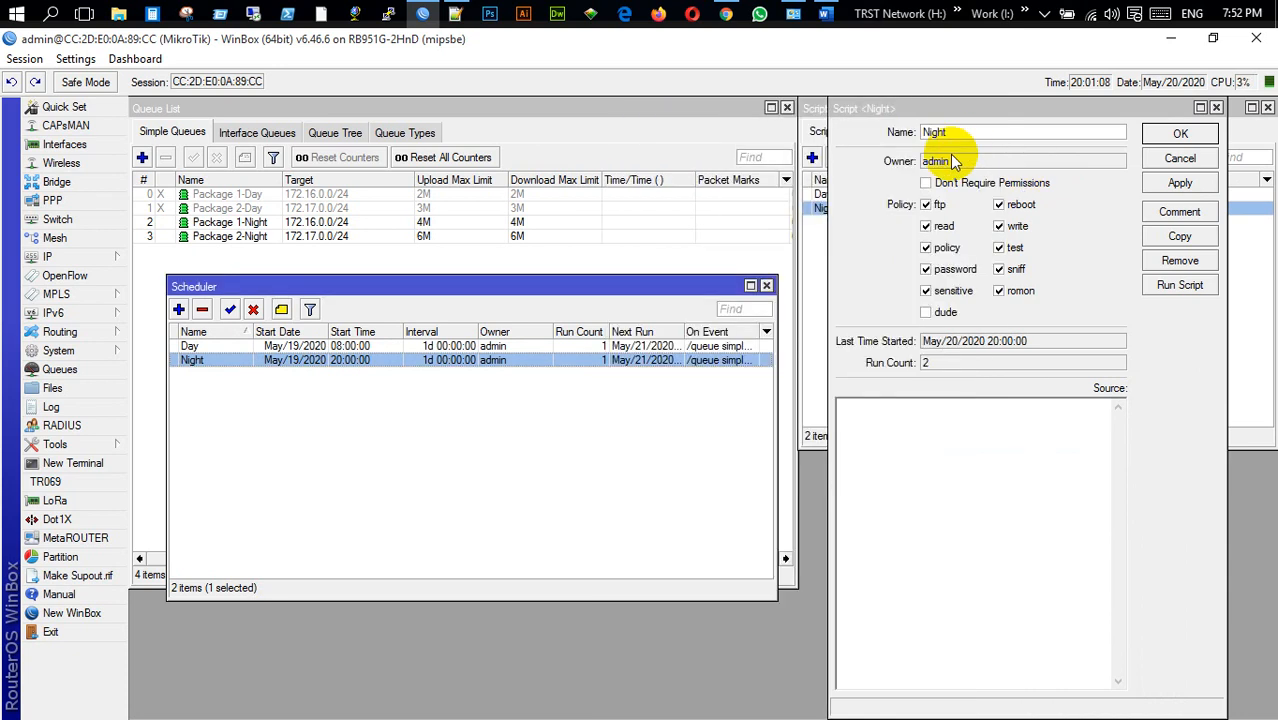
click(1178, 136)
Delete both the Day and Night scripts and close the Script List.
click(866, 197)
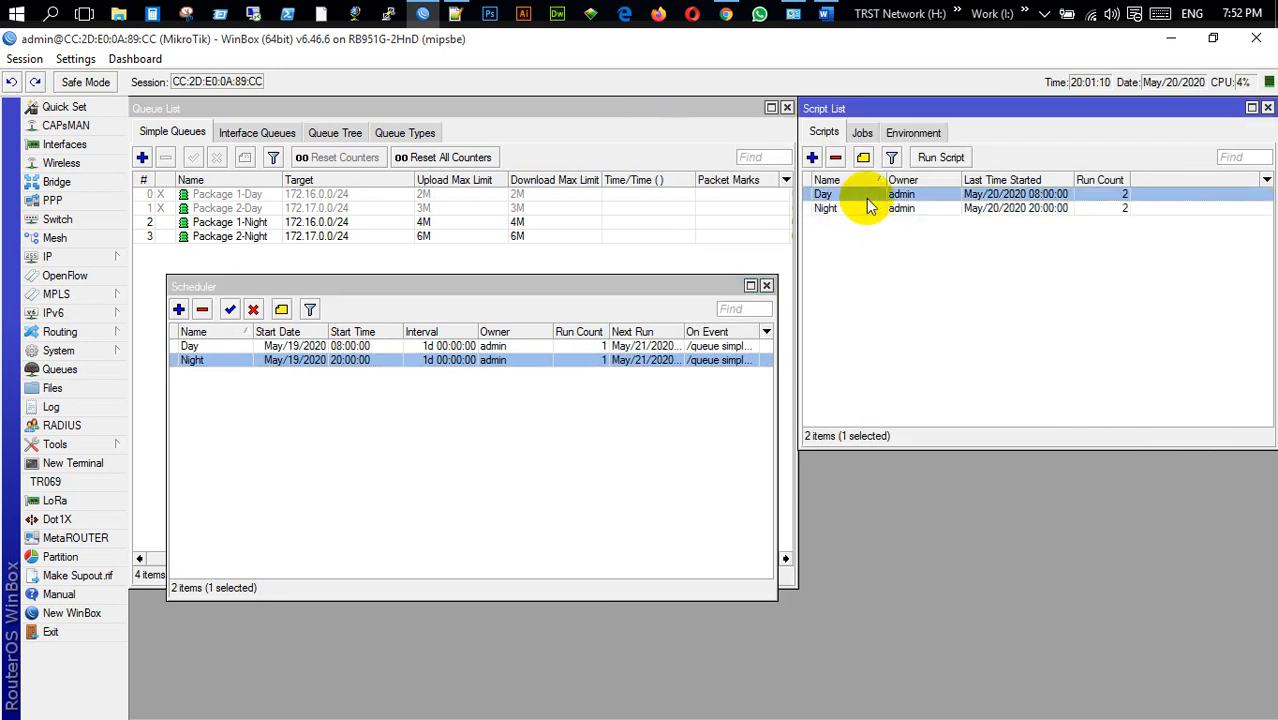
shift+click(868, 207)
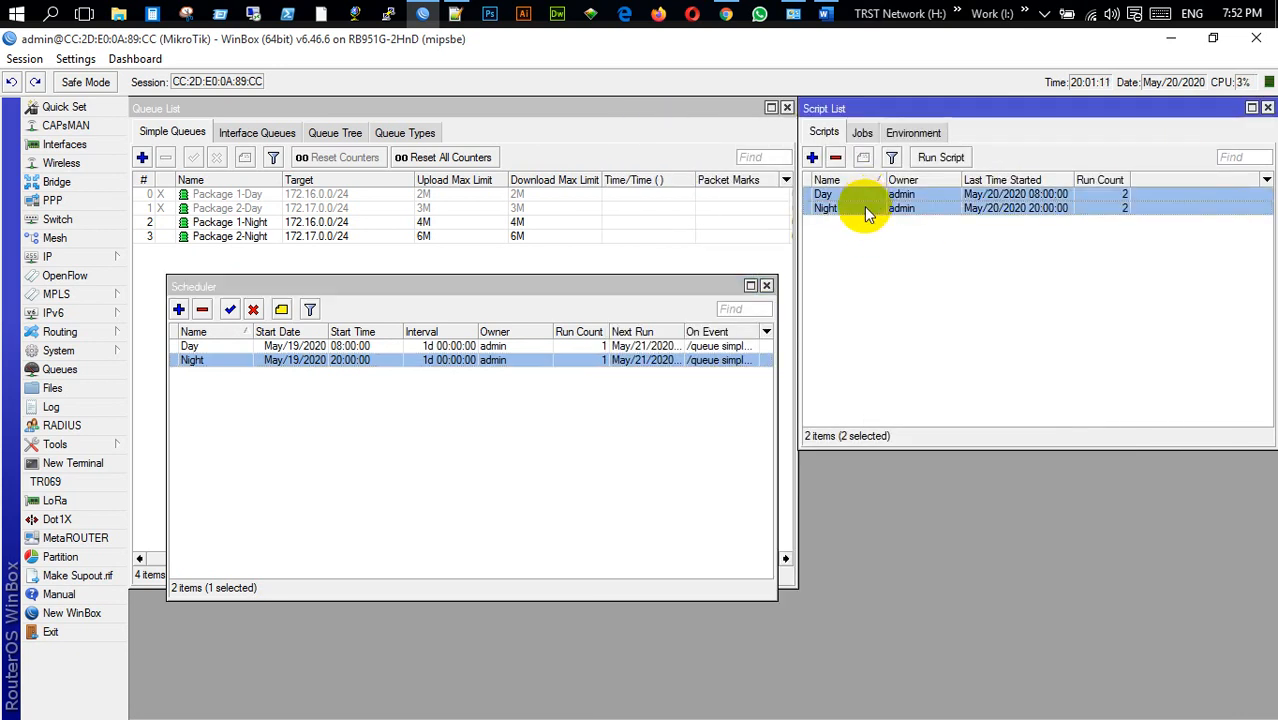
click(837, 160)
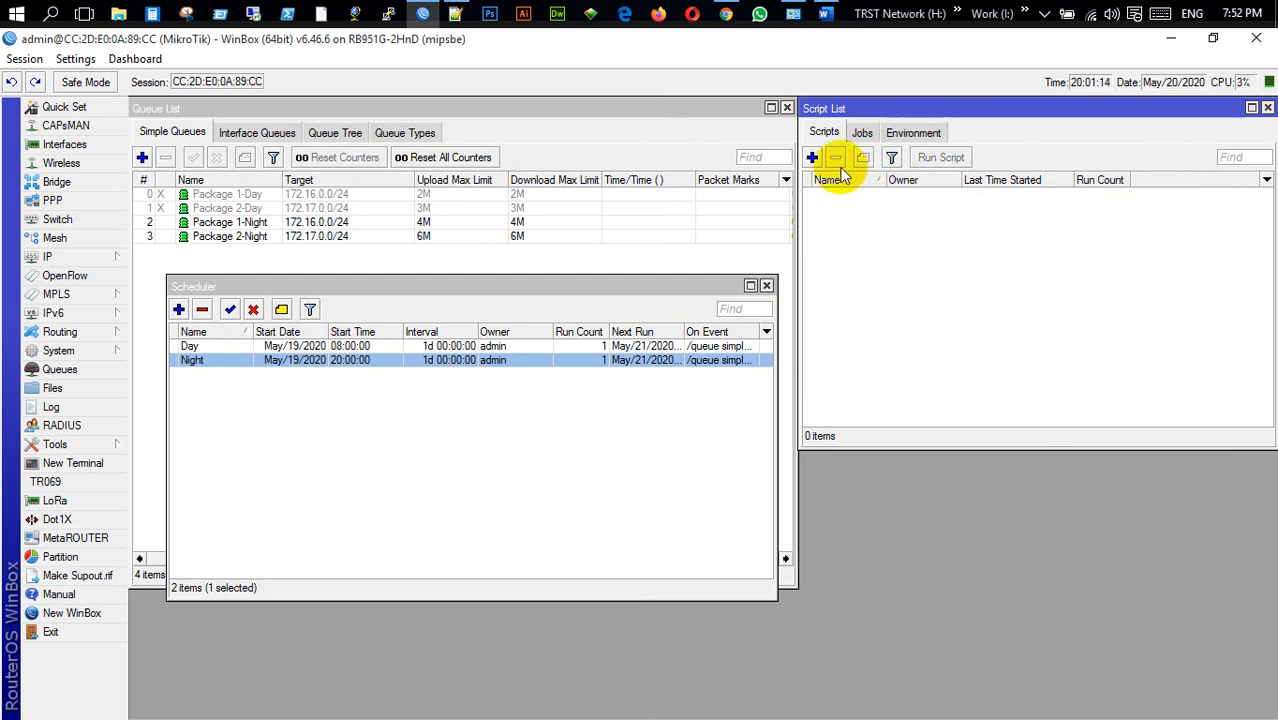
click(1267, 108)
Move the Scheduler window clear of the queue entries and review the On Event commands of the Day and Night schedules.
drag(620, 287, 1094, 265)
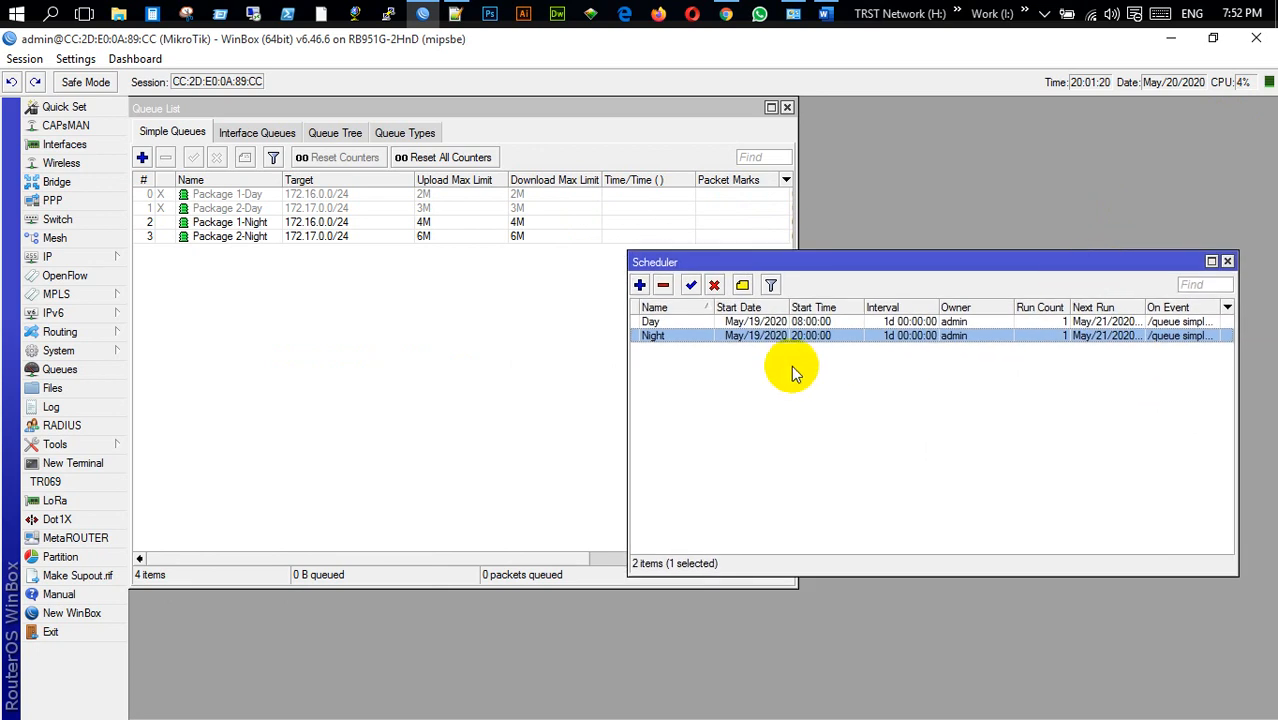
double_click(770, 322)
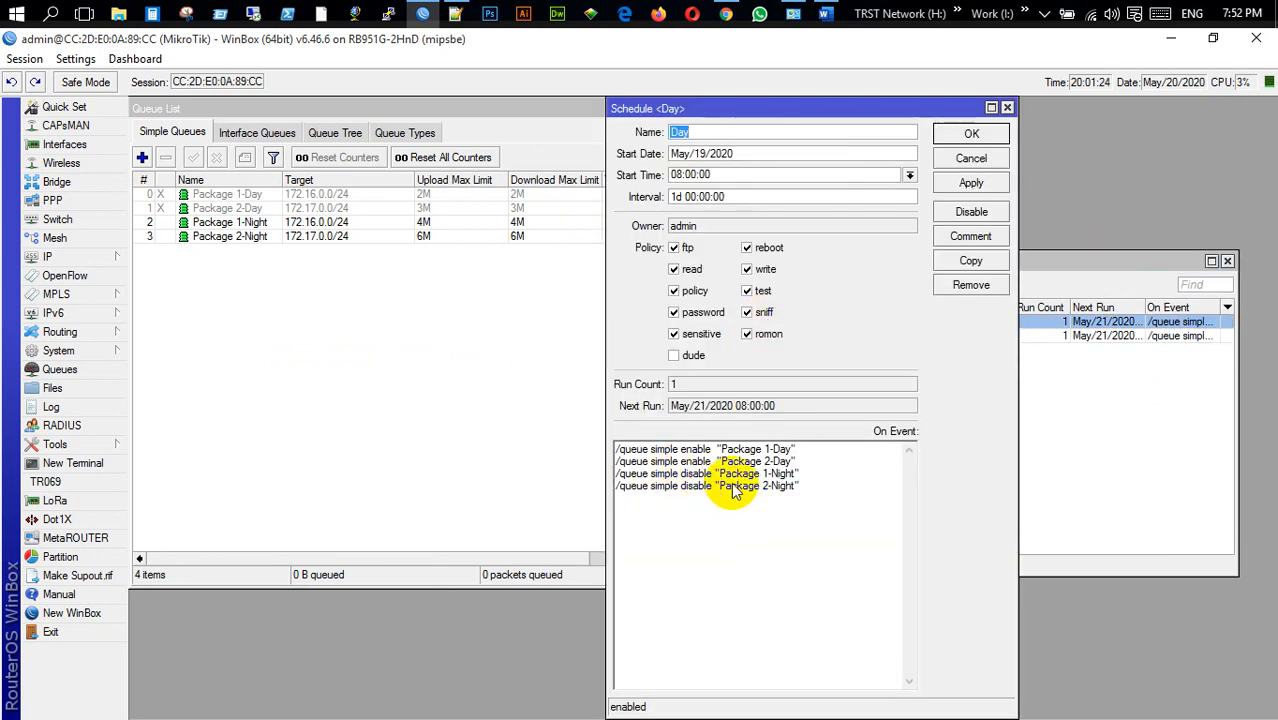
click(975, 134)
double_click(752, 336)
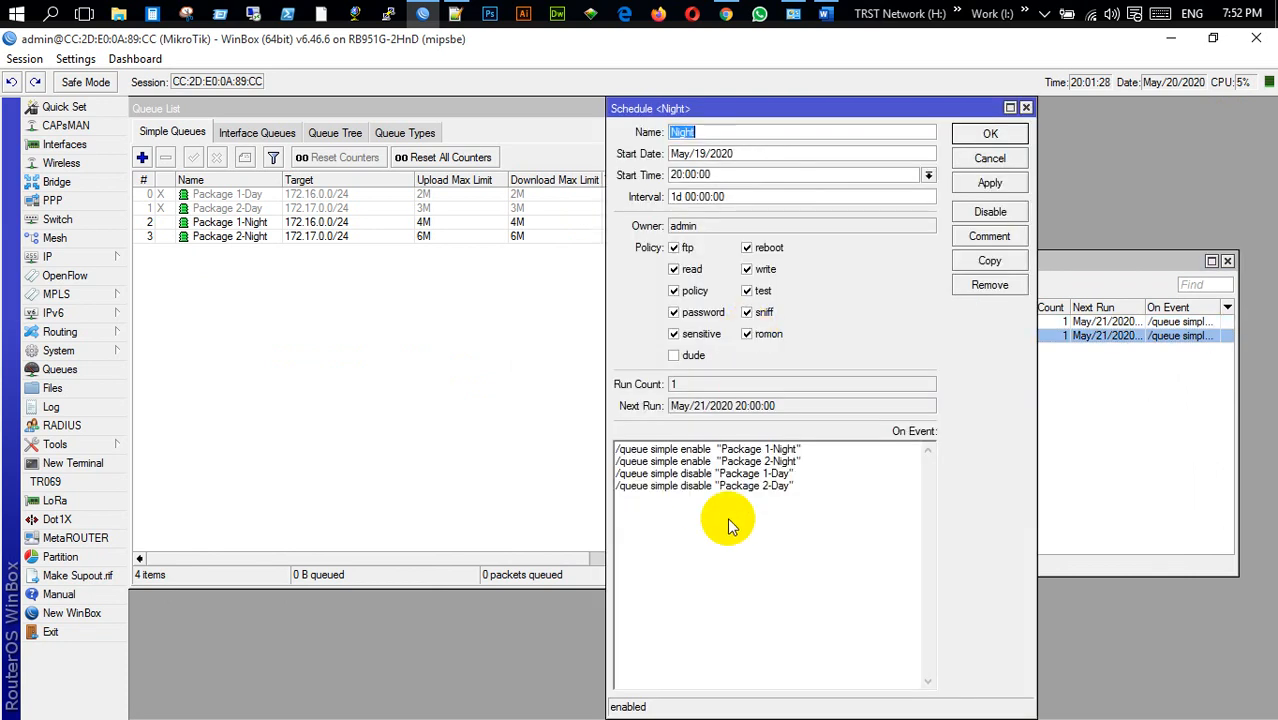
click(990, 135)
mouse_move(1050, 262)
mouse_down()
mouse_move(1135, 177)
mouse_move(1032, 258)
mouse_up()
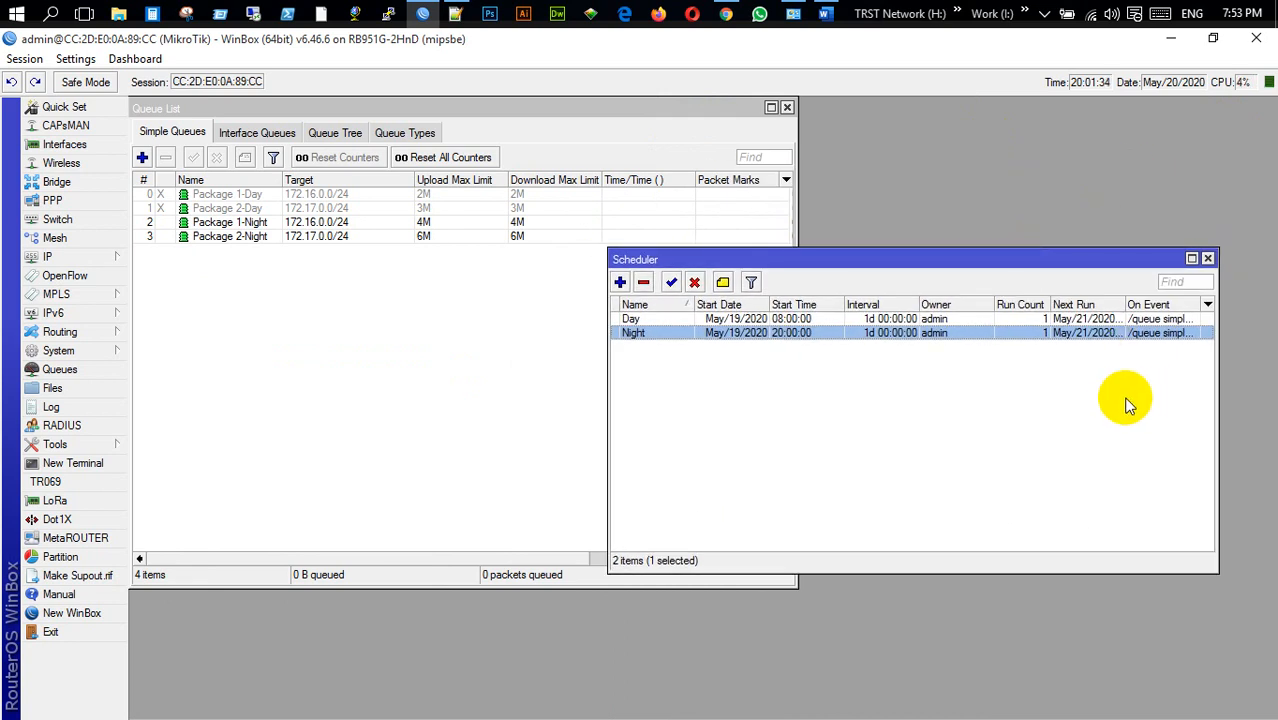
Open the router's clock settings and set the date to May/21/2020.
click(64, 252)
mouse_move(78, 352)
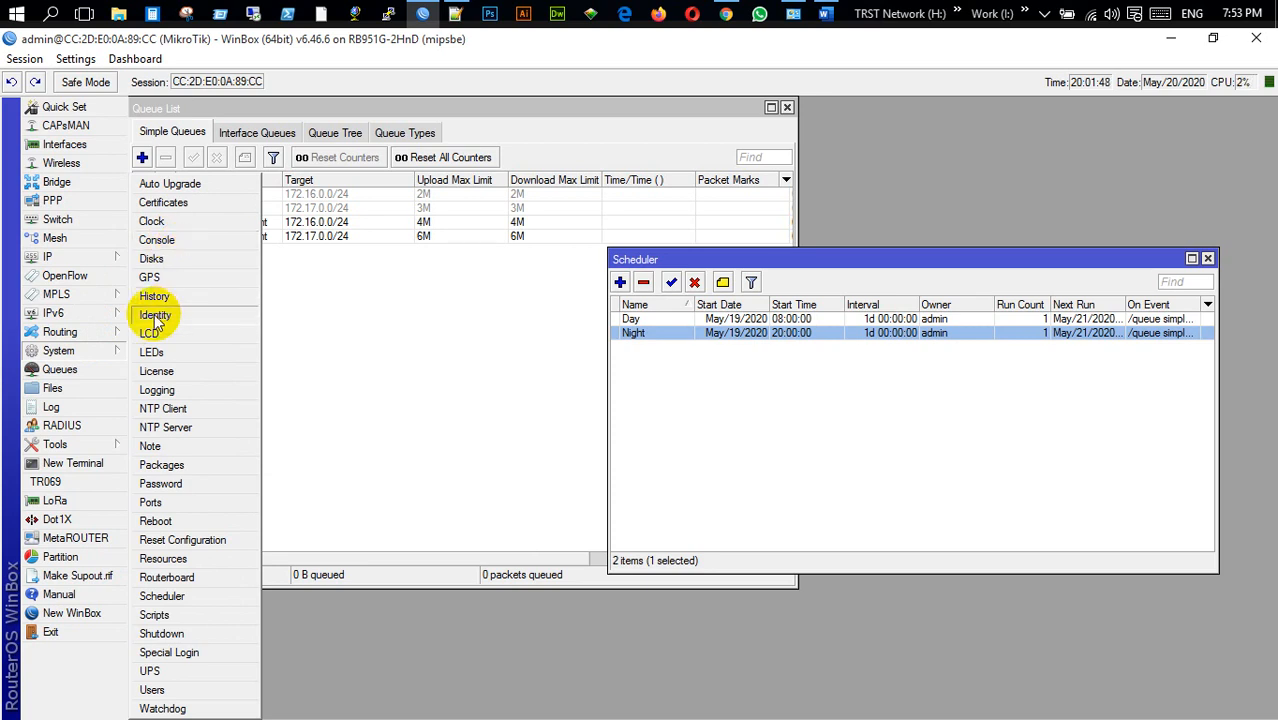
click(170, 223)
click(291, 432)
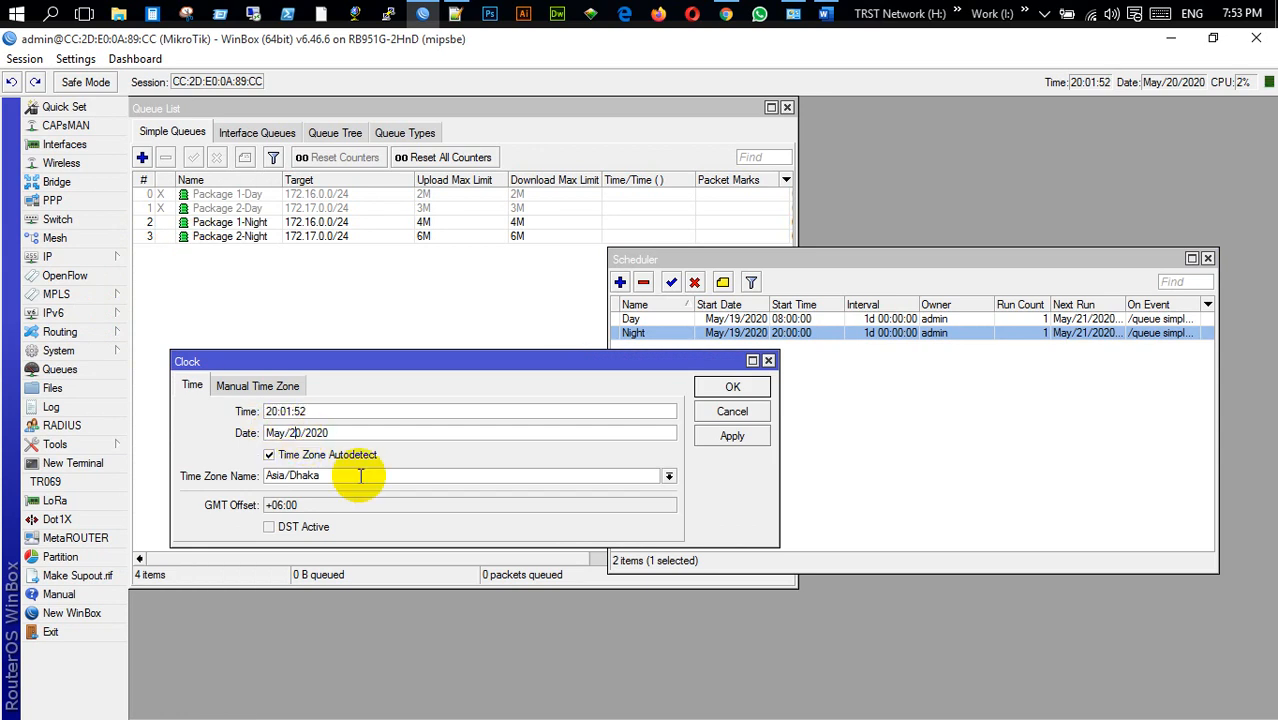
key(shift+Right)
text(1)
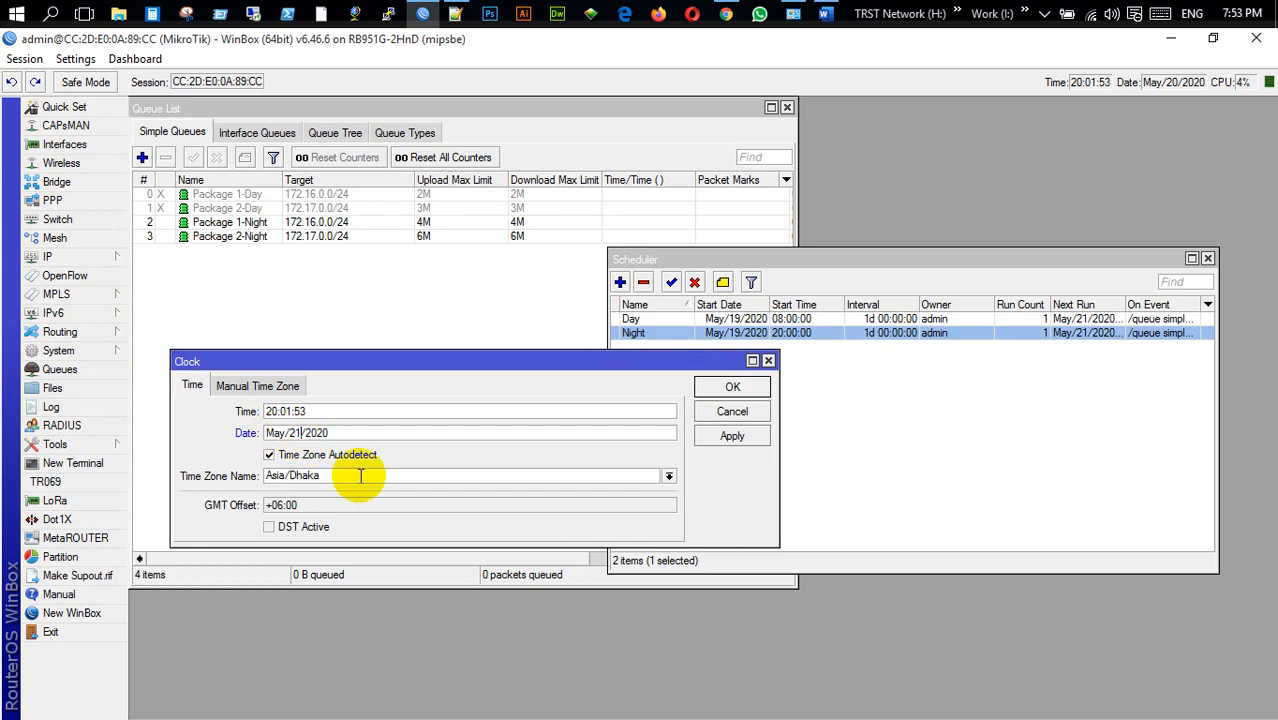
Set the clock time to 07:59:50 and save the clock settings to test the Day schedule without its script.
click(266, 416)
key(shift+Right)
key(shift+Right)
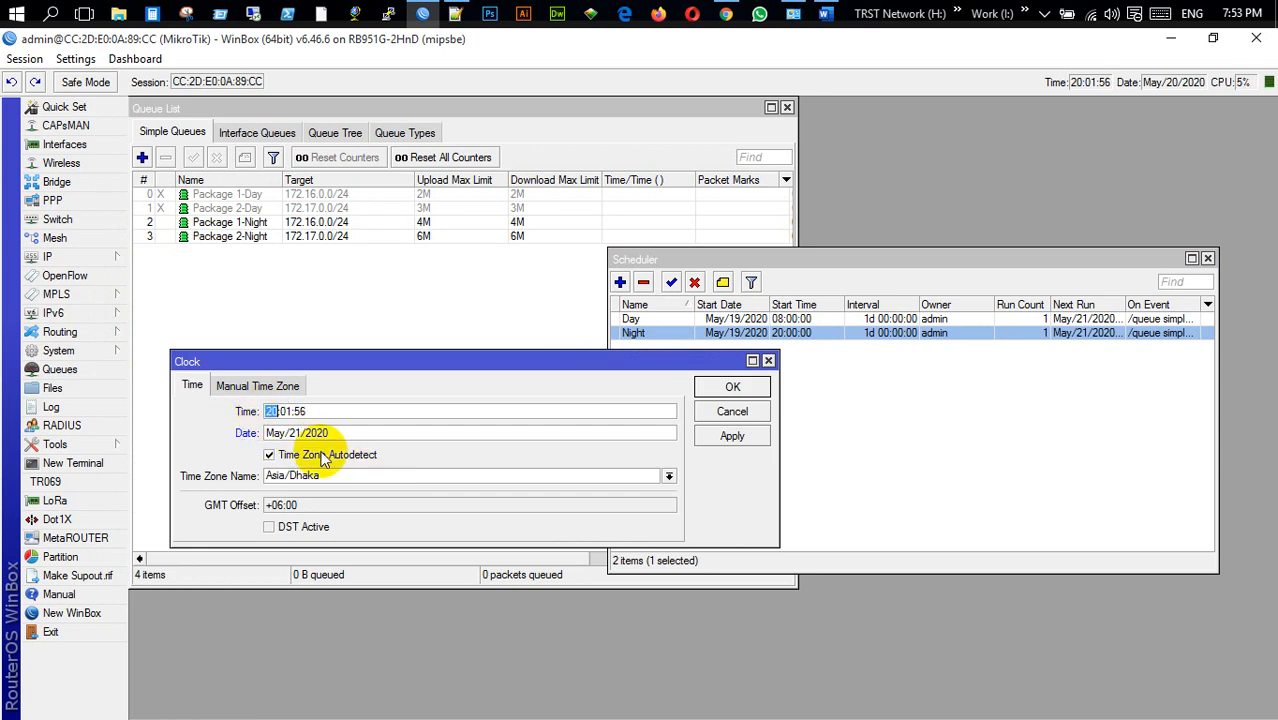
text(07)
key(Right)
key(shift+Right)
key(shift+Right)
text(59)
key(Right)
key(shift+Right)
key(shift+Right)
text(50)
key(Return)
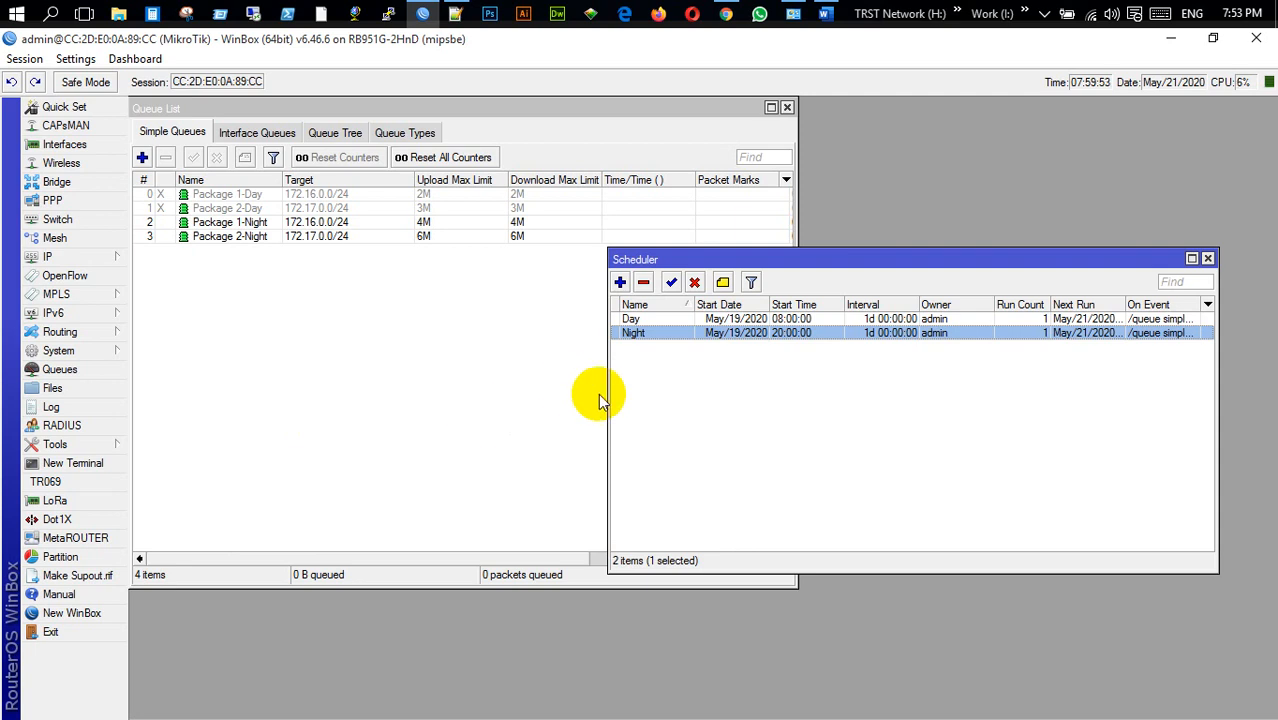
Widen the Scheduler window and move it below the queue entries to watch the Day schedule run.
drag(606, 403, 475, 448)
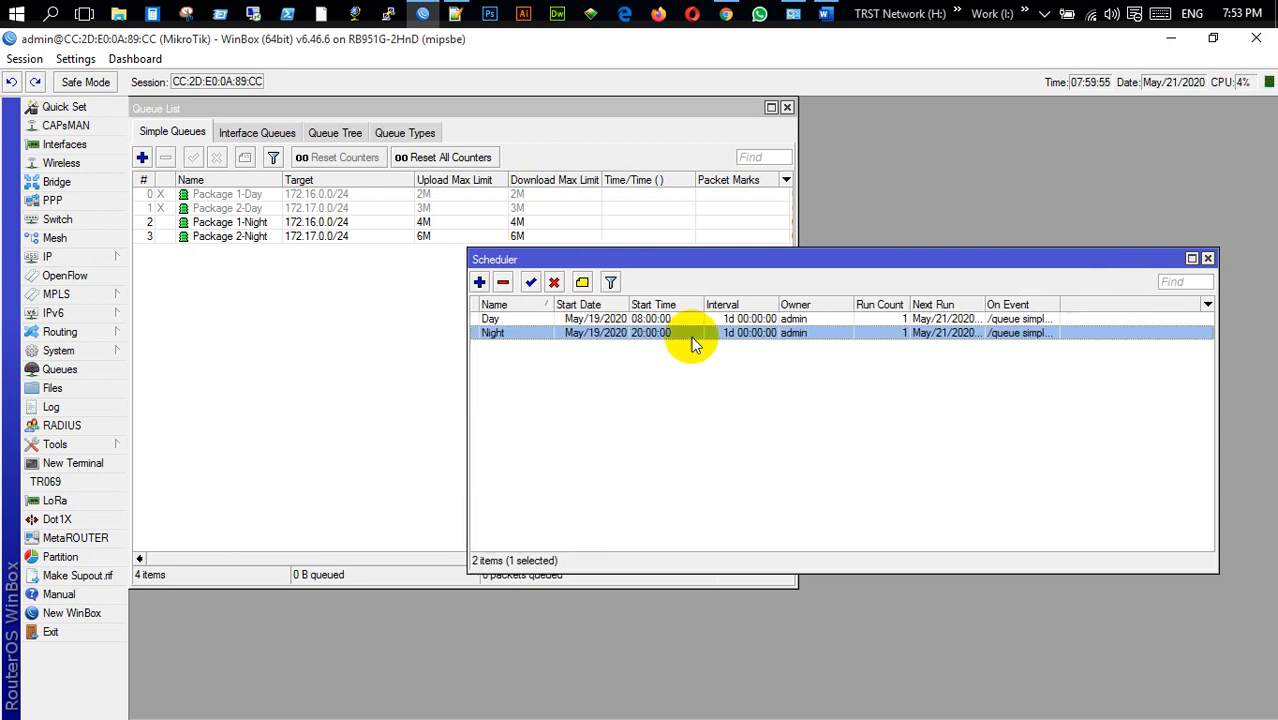
drag(716, 275, 582, 323)
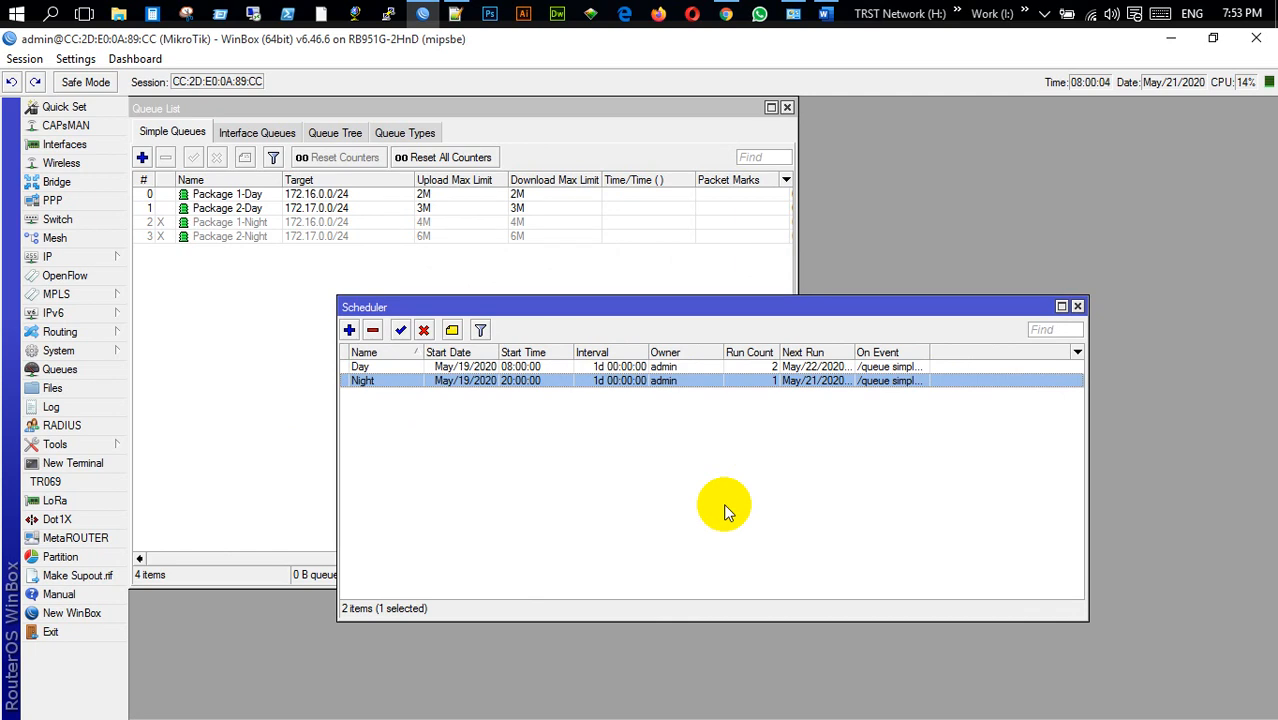
Set the router's clock time to 19:59:50 and save it to test the Night schedule without its script.
click(88, 351)
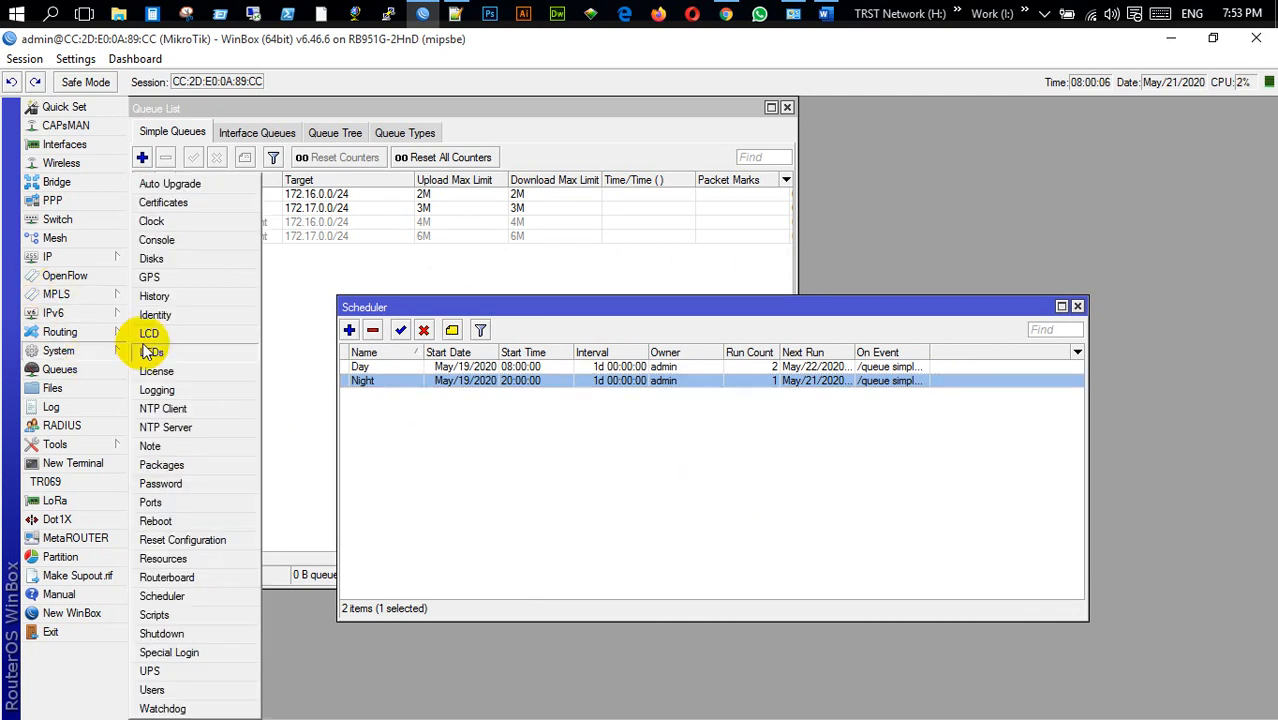
click(174, 222)
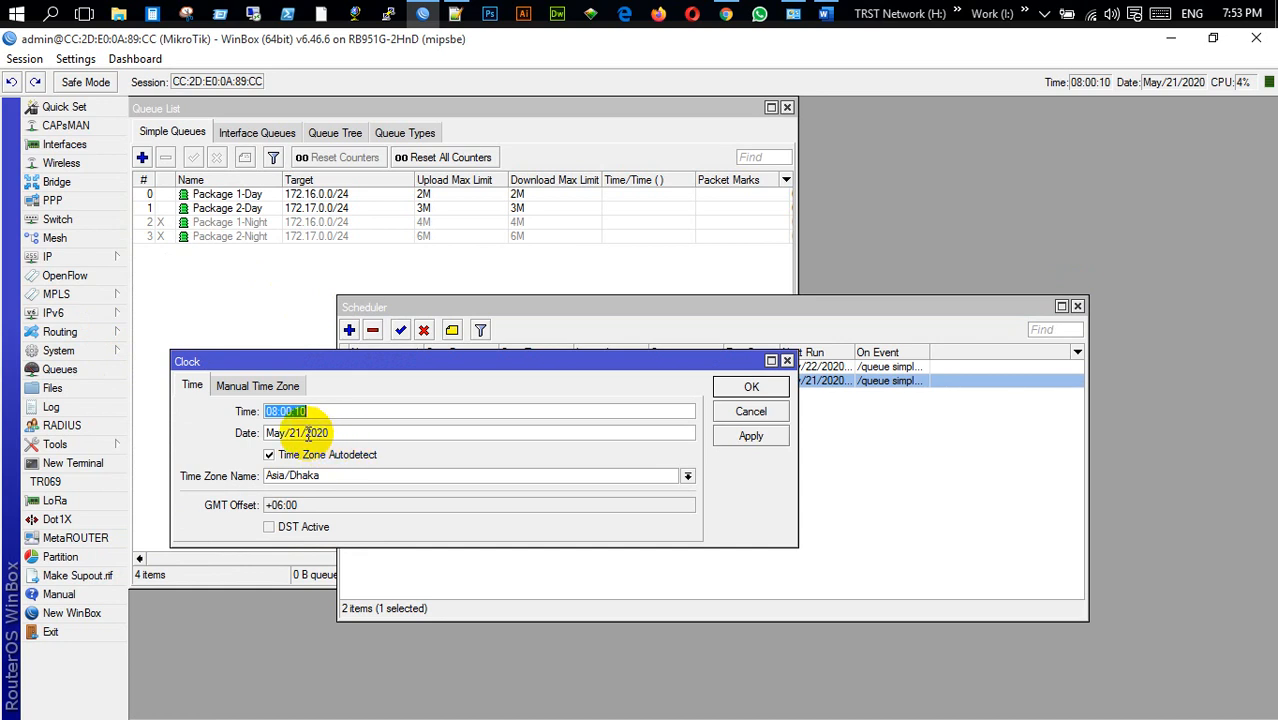
click(278, 415)
key(Left)
key(Left)
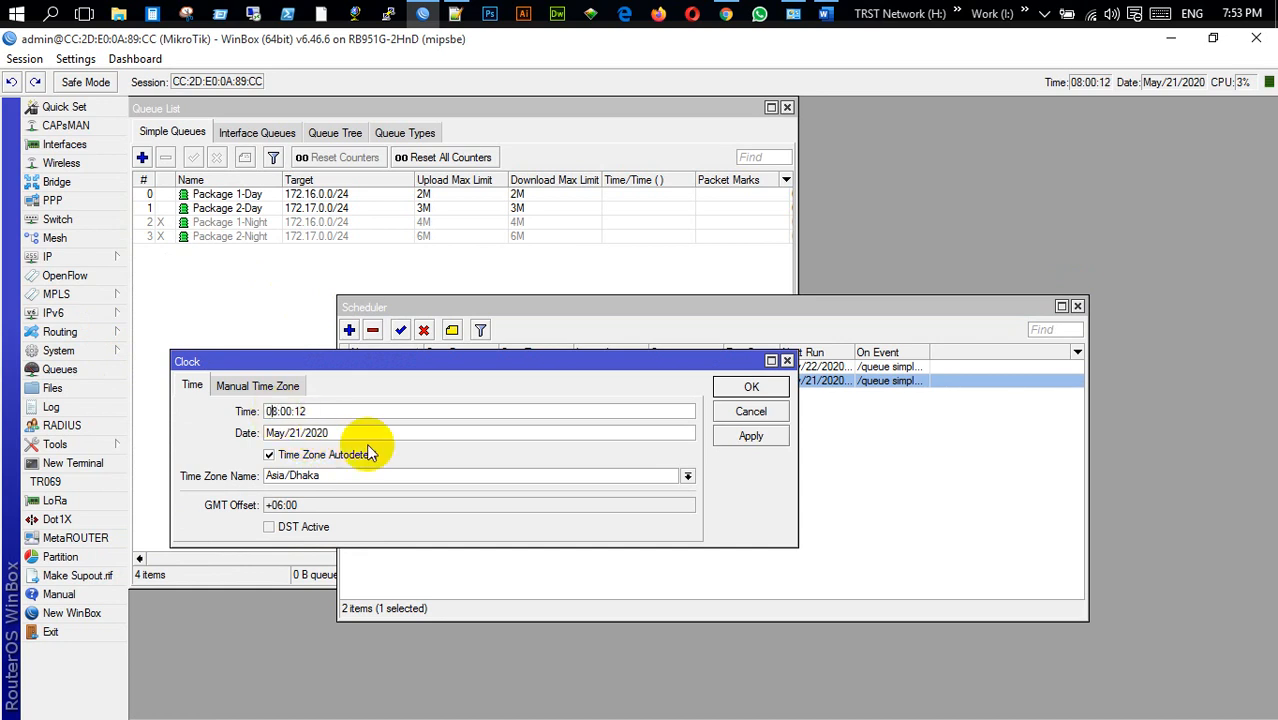
key(shift+Right)
key(shift+Right)
text(19)
key(shift+Right)
key(shift+Right)
text(59)
key(shift+Right)
key(shift+Right)
text(50)
key(Return)
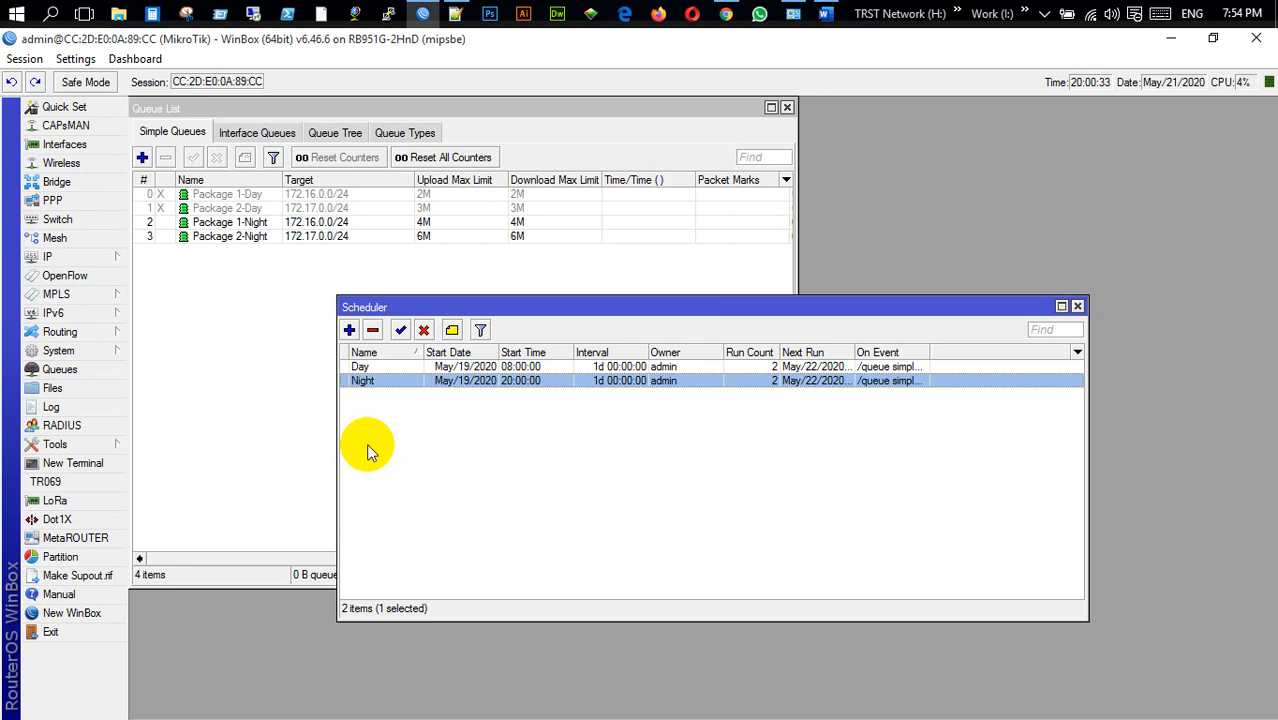
Reopen the Script List to check whether any scripts are defined.
click(100, 351)
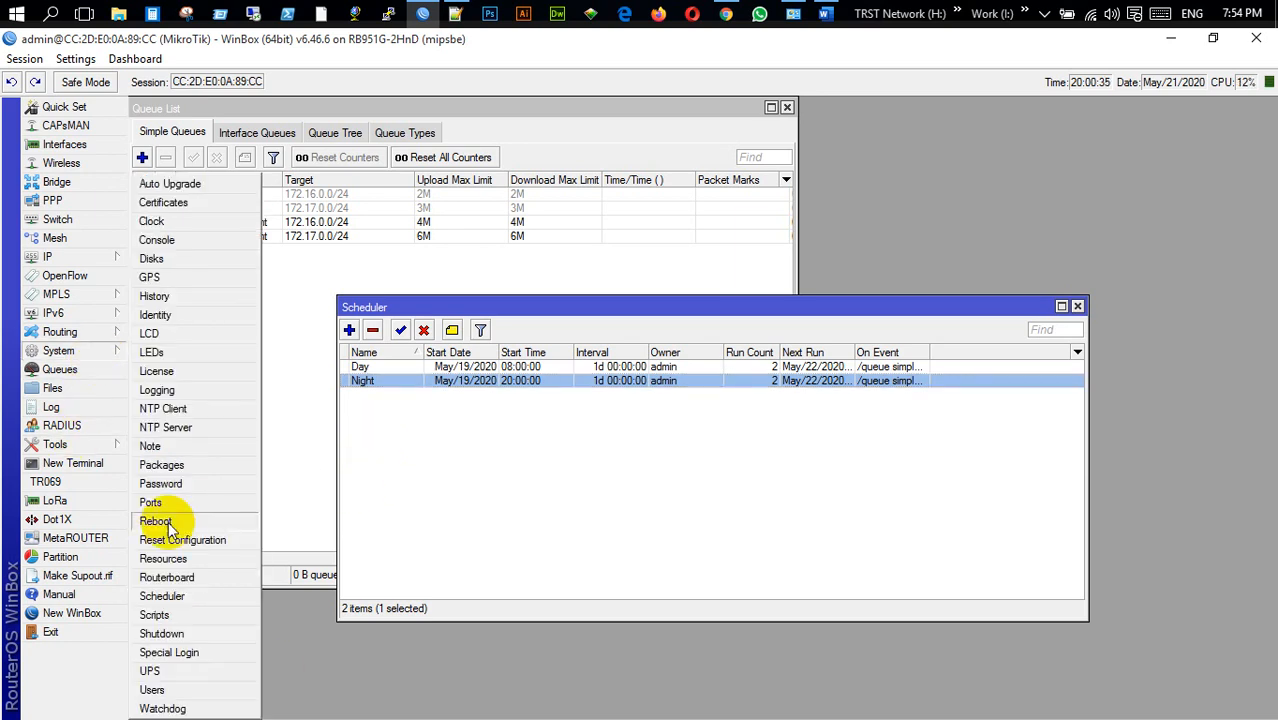
click(155, 614)
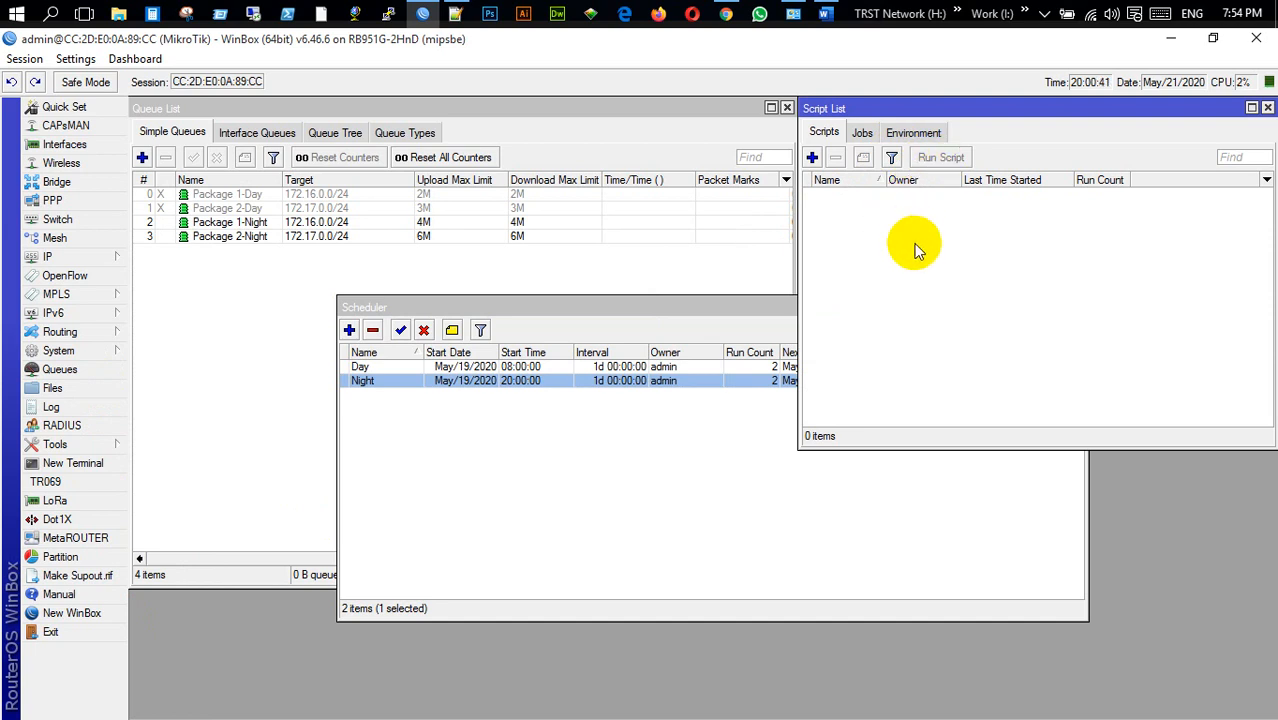
Close the Script List, check the numbered method list in the Word document, and switch back to WinBox.
click(1267, 107)
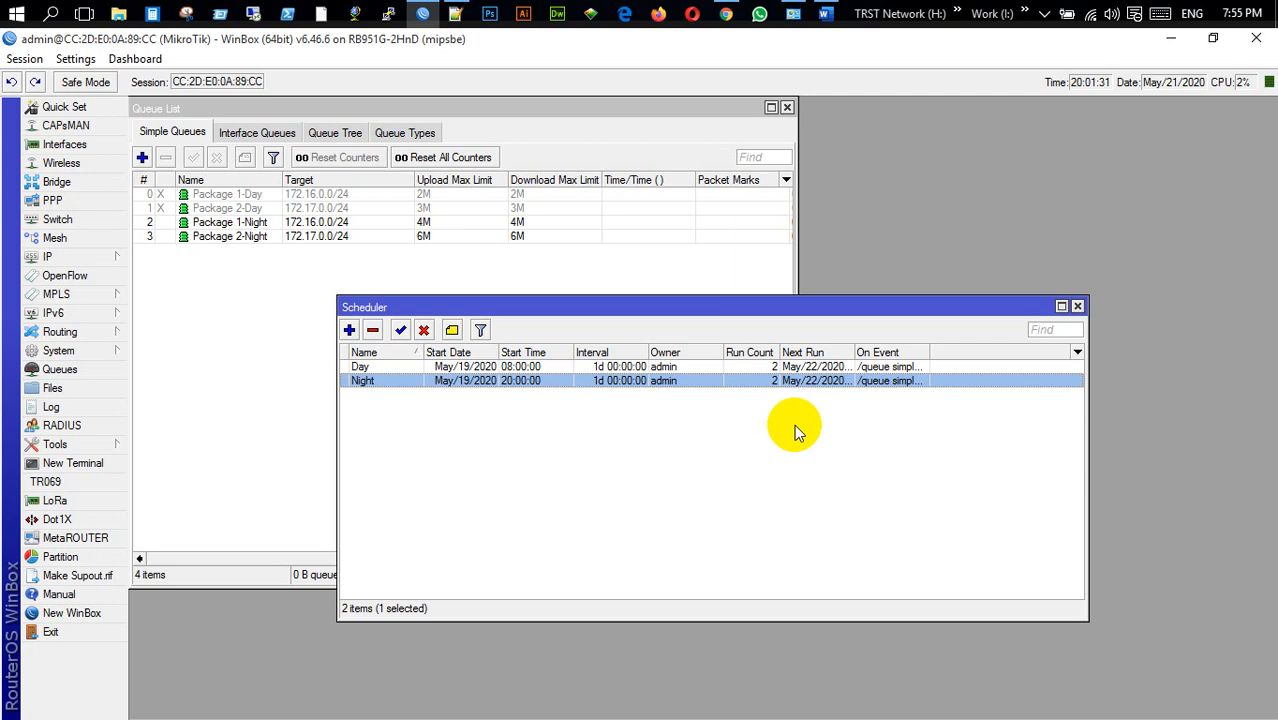
click(825, 13)
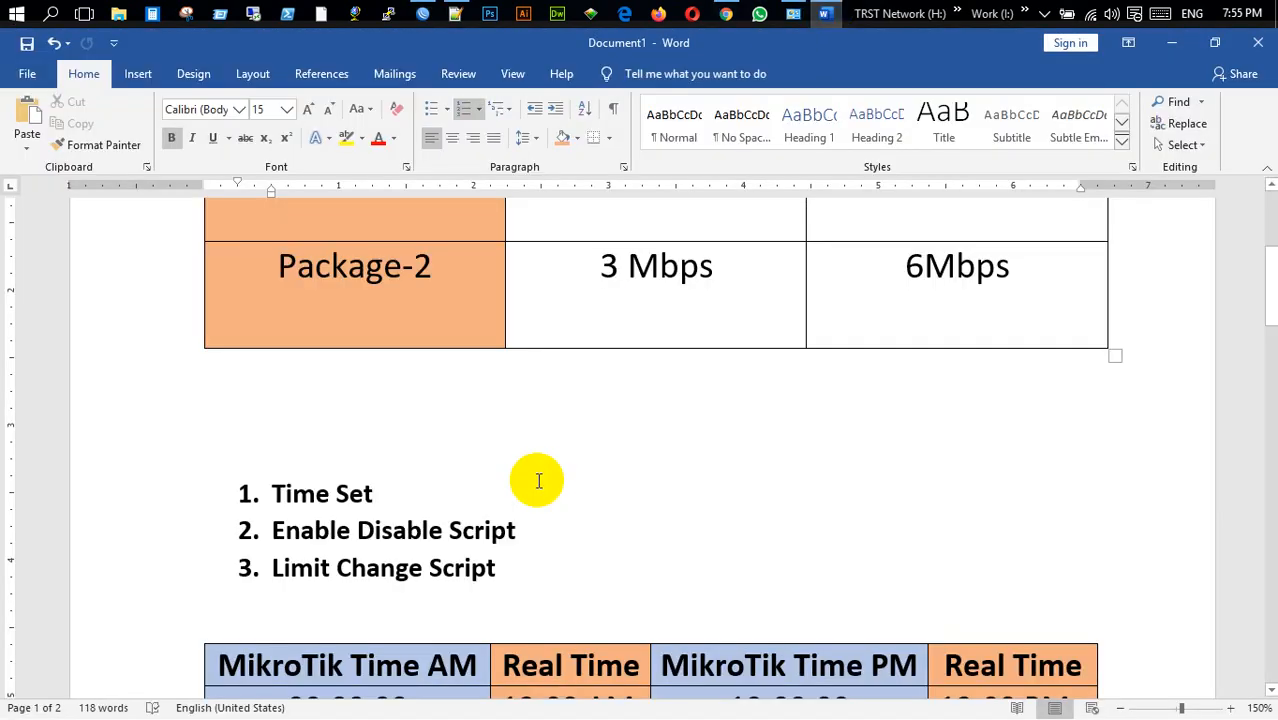
click(552, 512)
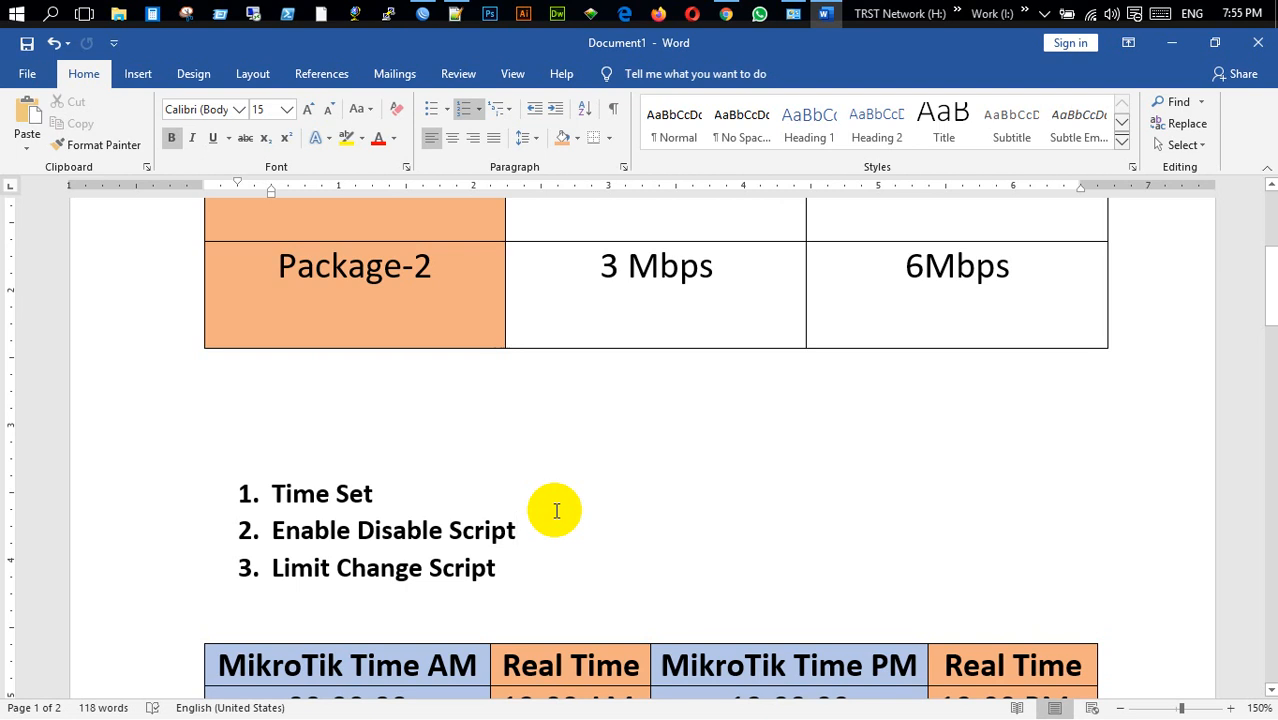
click(424, 14)
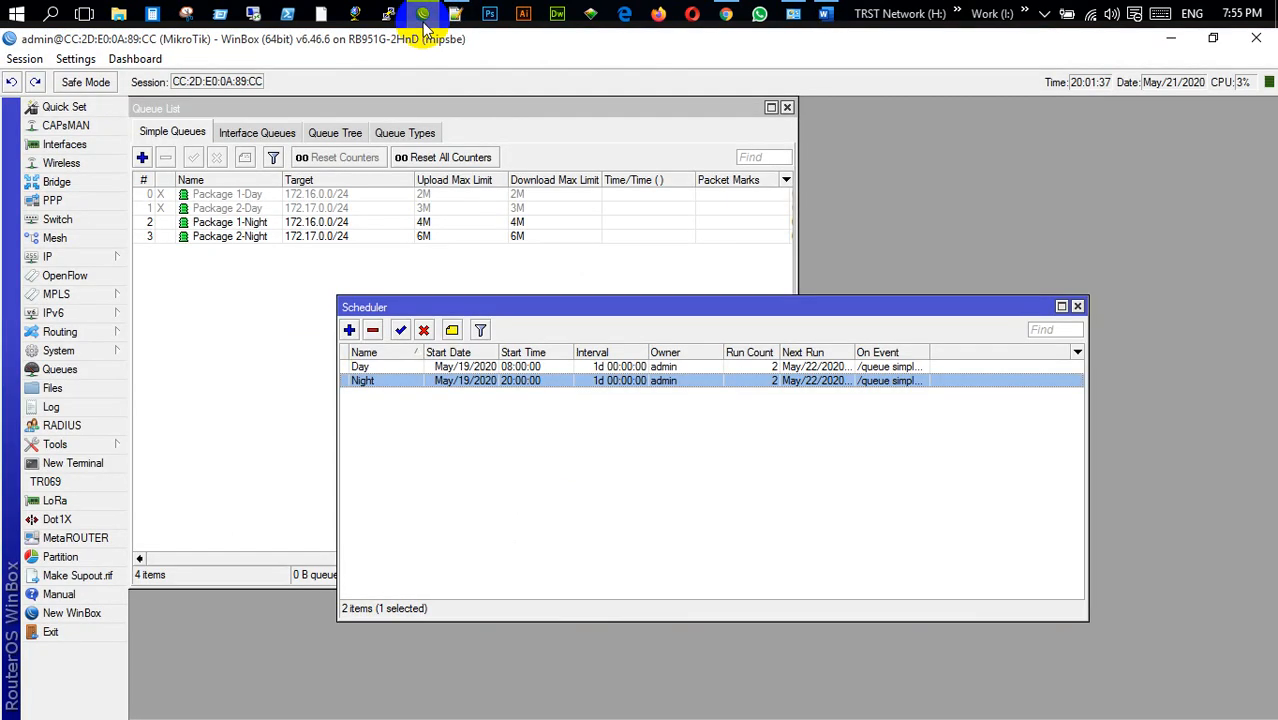
Close the Scheduler, move the Queue List clear of the side menu, and view the Package 1-Day queue's settings without changing them.
click(1077, 306)
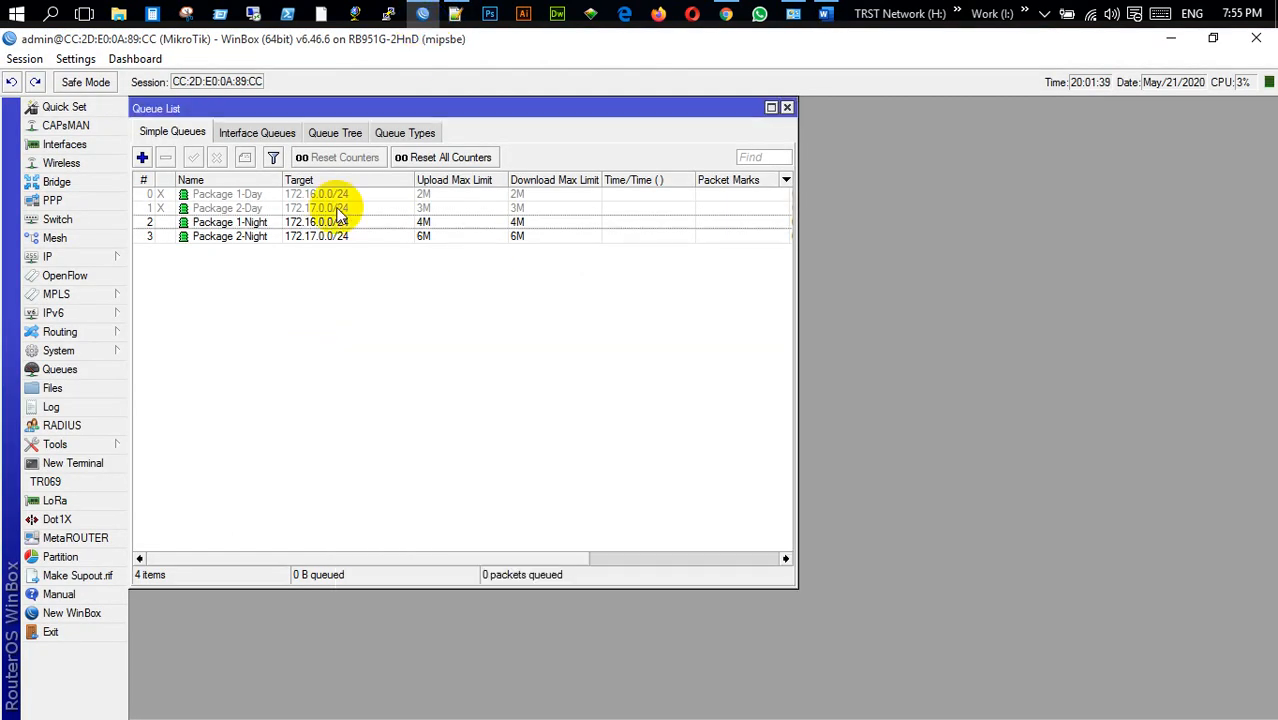
drag(456, 110, 683, 120)
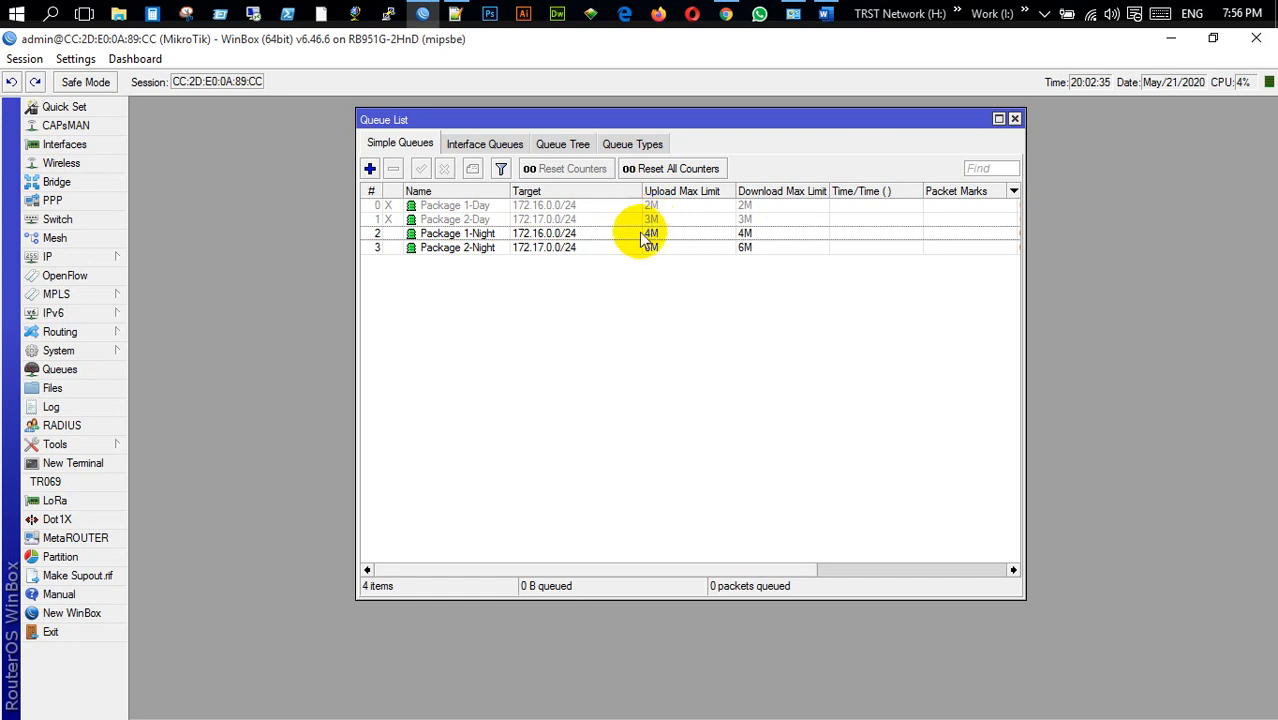
double_click(478, 206)
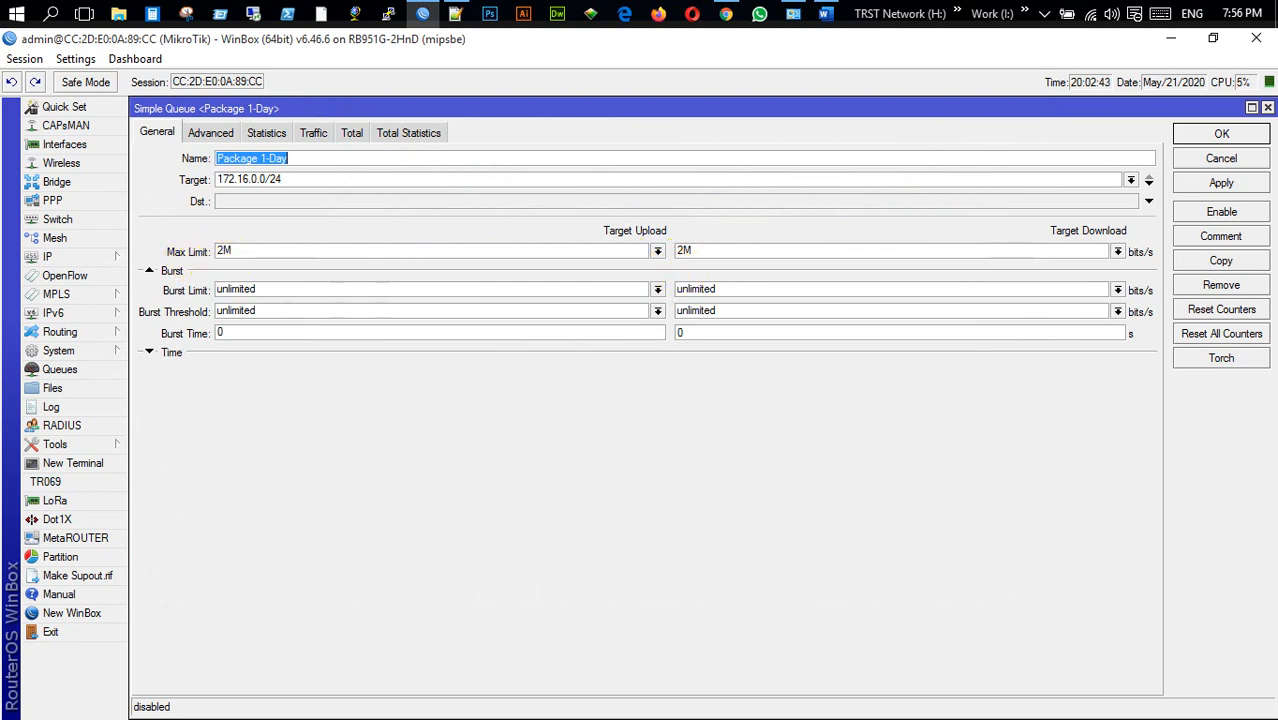
click(1213, 162)
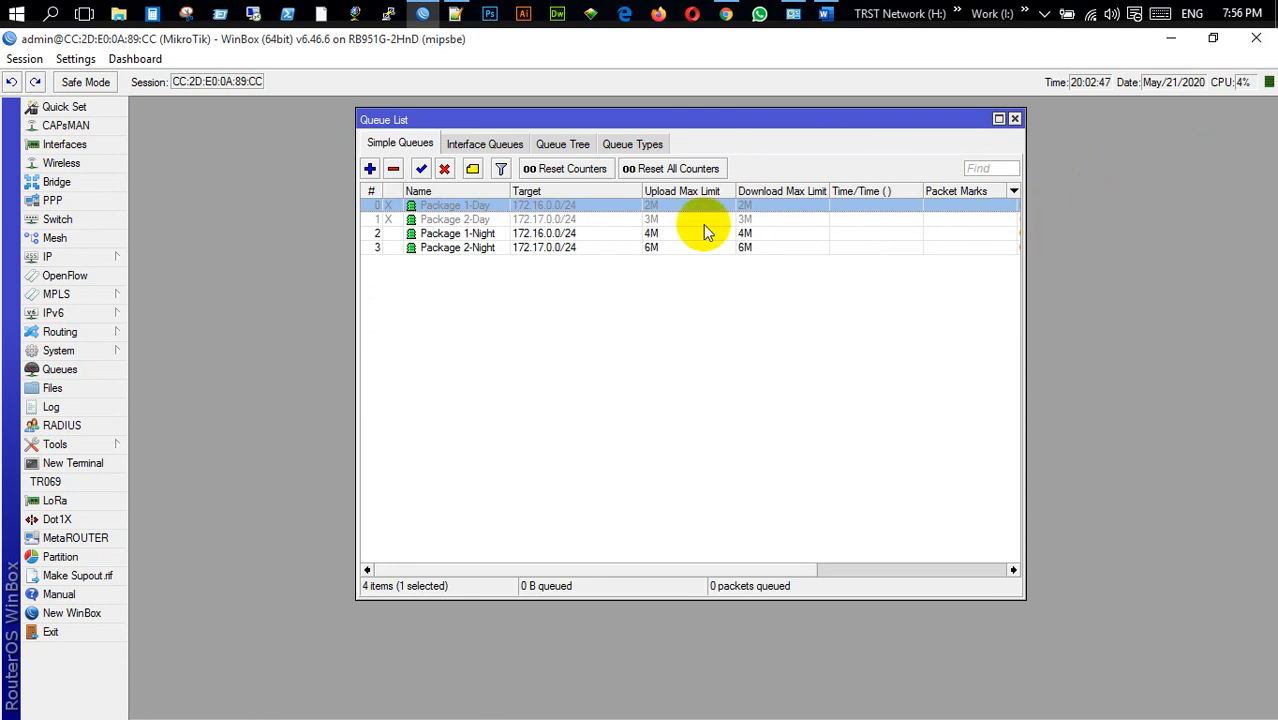
Delete the Package 1-Night and Package 2-Night simple queues.
click(447, 238)
ctrl+click(458, 248)
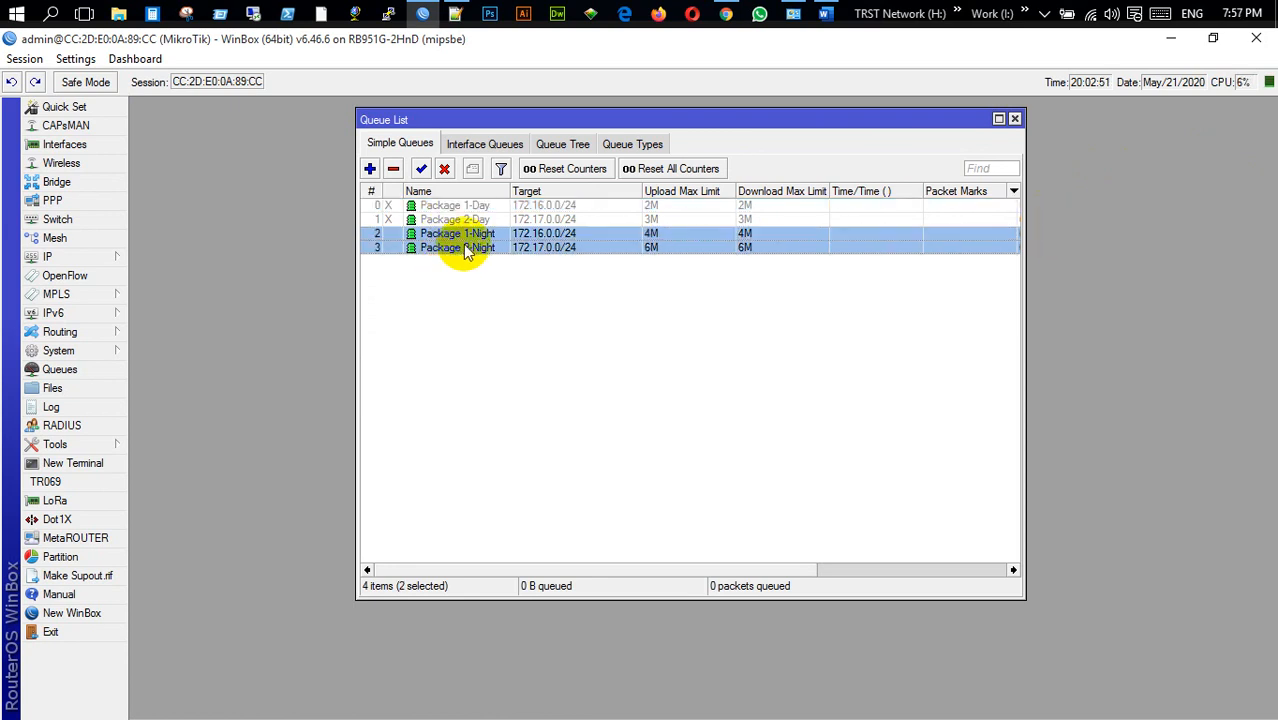
key(Delete)
Rename the Package 1-Day simple queue to Package-1 and save it.
double_click(452, 206)
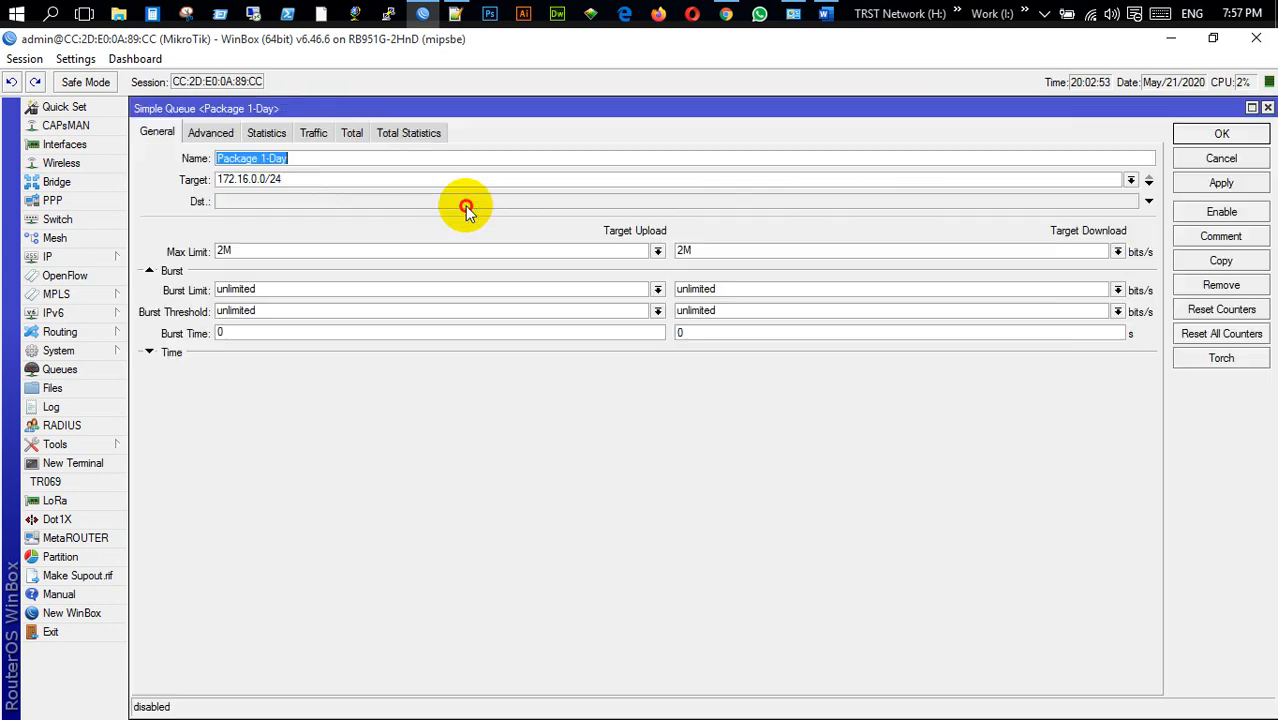
click(270, 160)
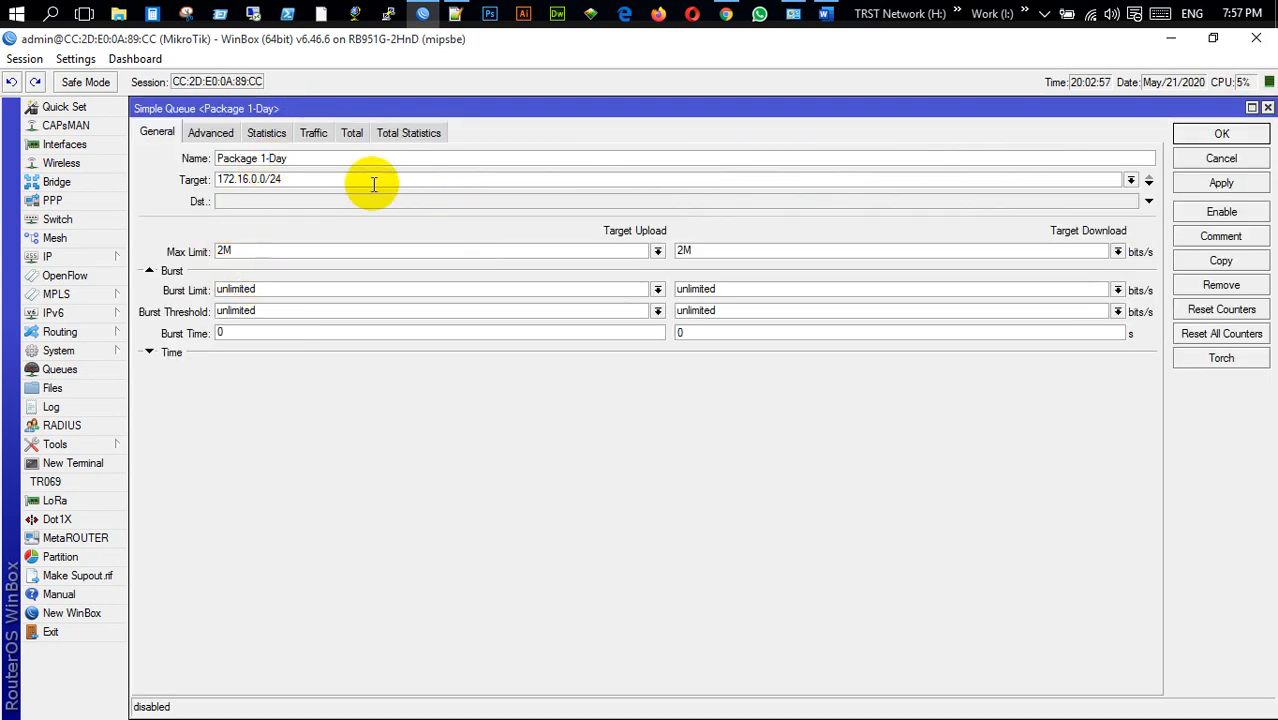
key(shift+Right)
key(shift+Right)
key(shift+Right)
key(shift+Right)
key(shift+Right)
key(shift+Right)
key(BackSpace)
key(Left)
key(shift+Left)
text(-)
key(Return)
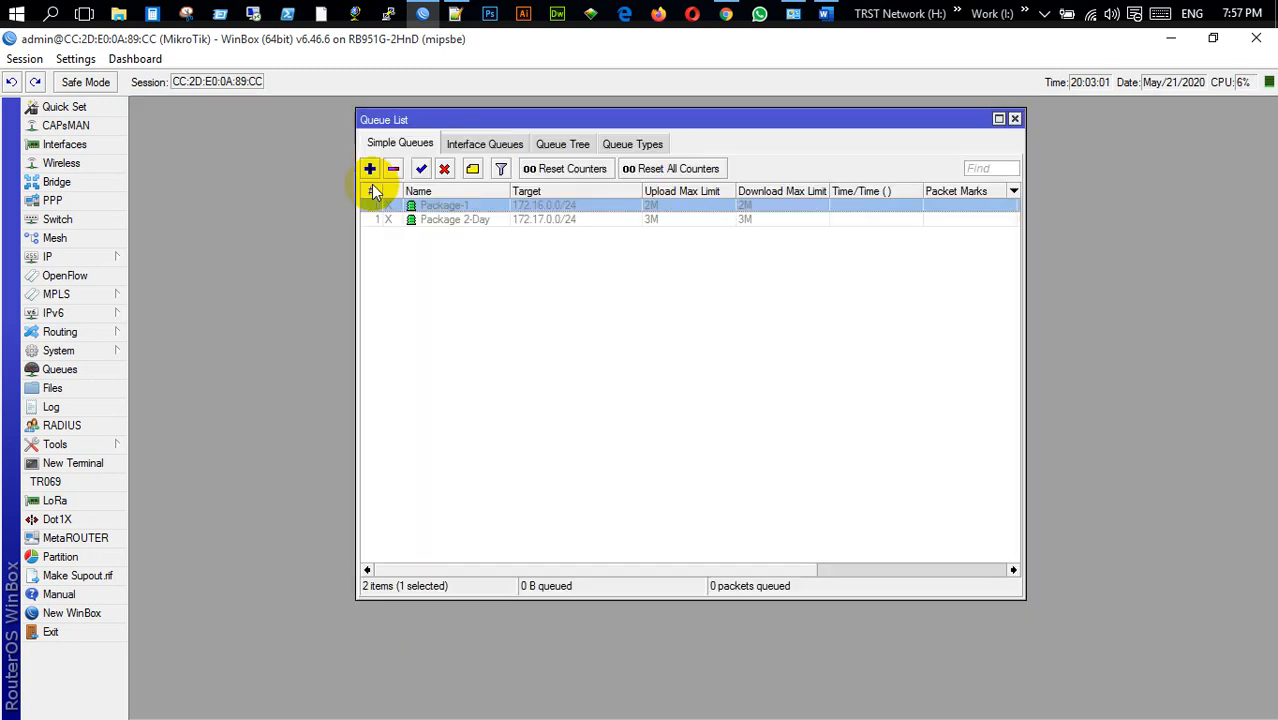
Rename the Package 2-Day simple queue to Package-2 and save it.
key(Down)
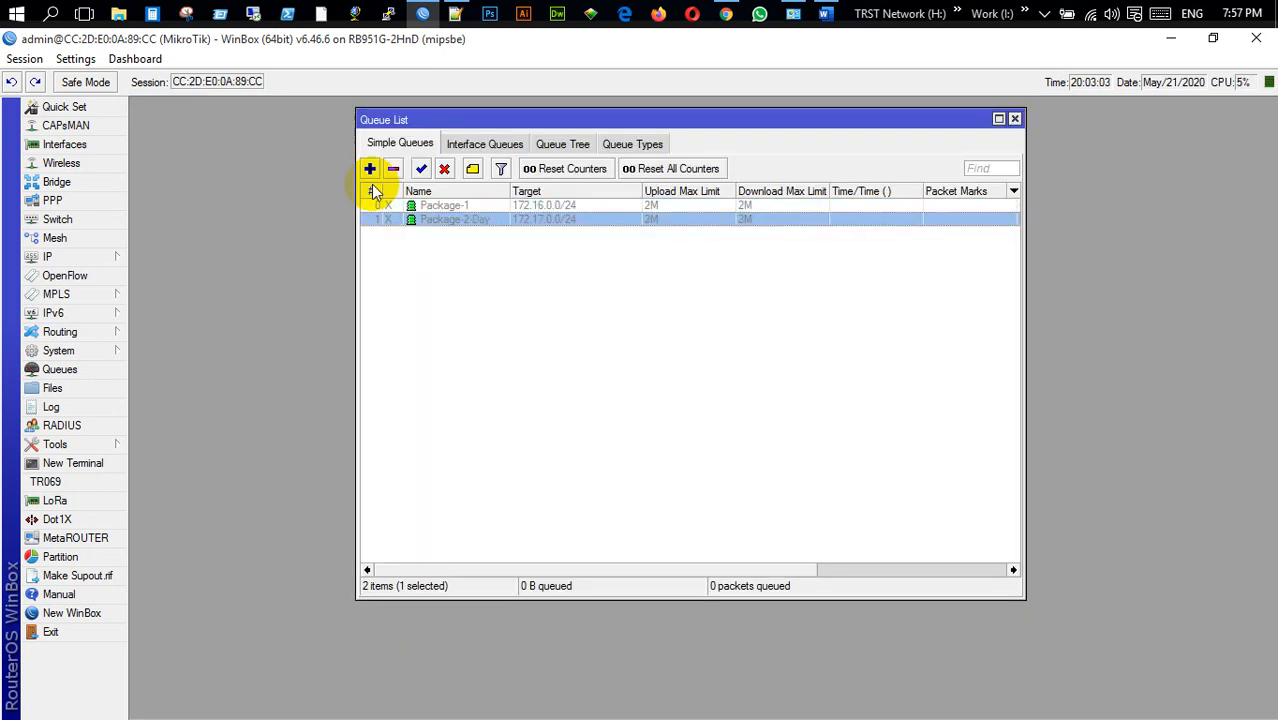
key(Return)
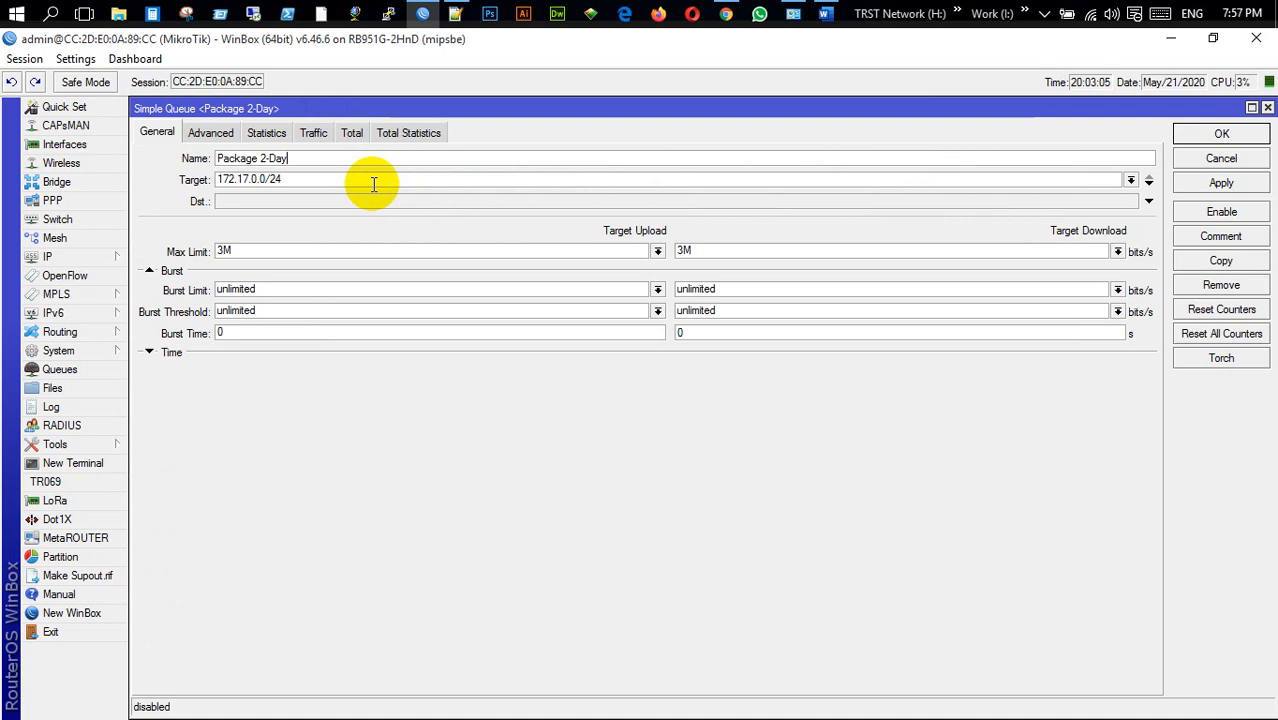
key(shift+Left)
key(shift+Left)
key(shift+Left)
key(shift+Left)
key(BackSpace)
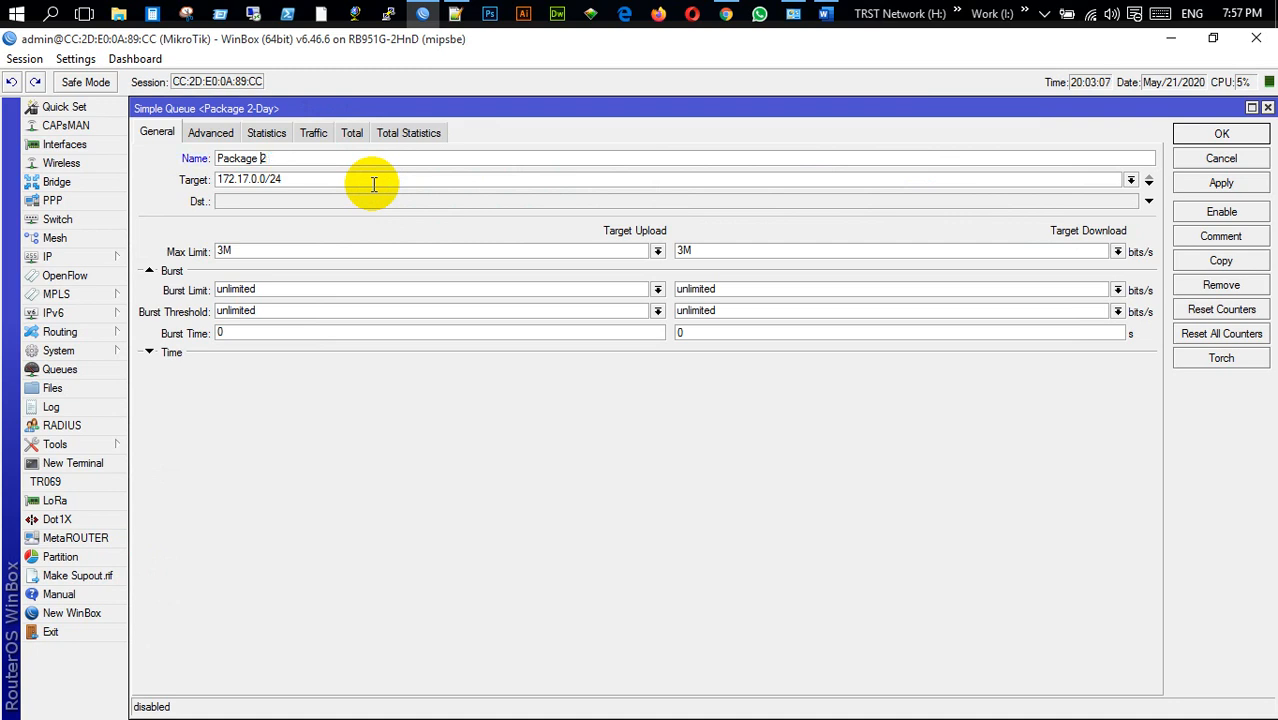
key(Return)
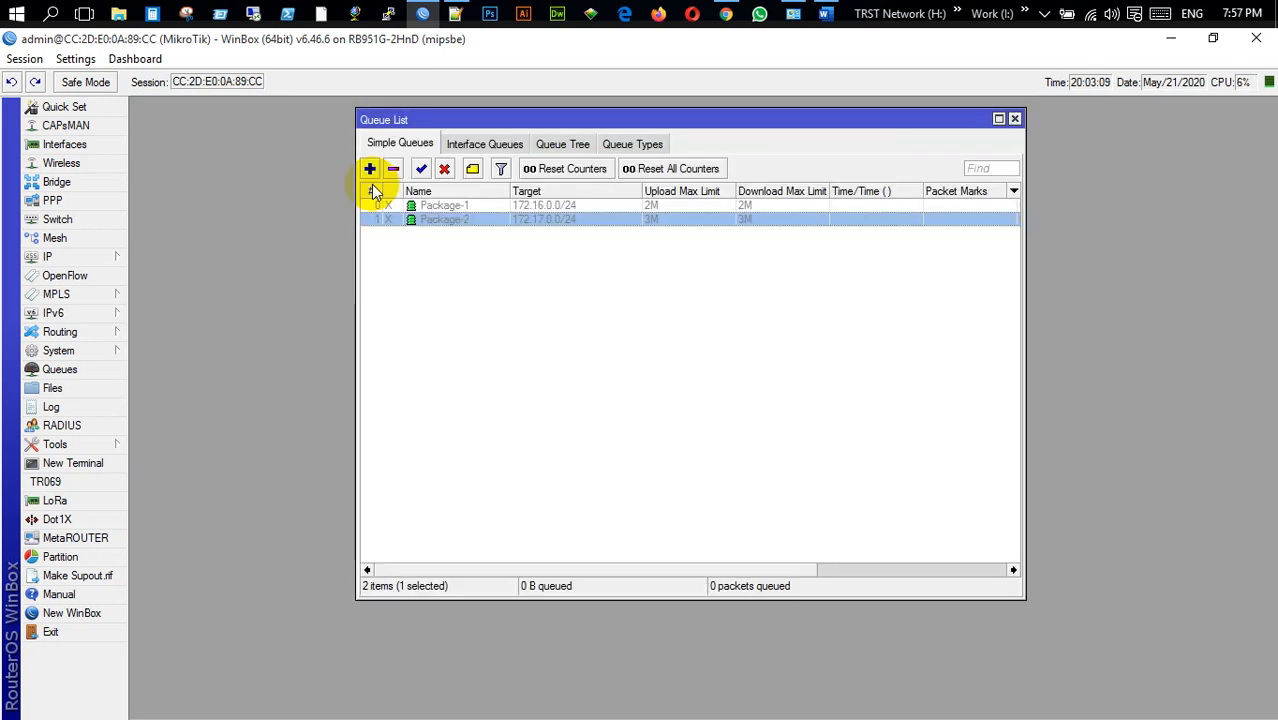
Enable both the Package-1 and Package-2 queues and maximize the Queue List window.
ctrl+click(476, 204)
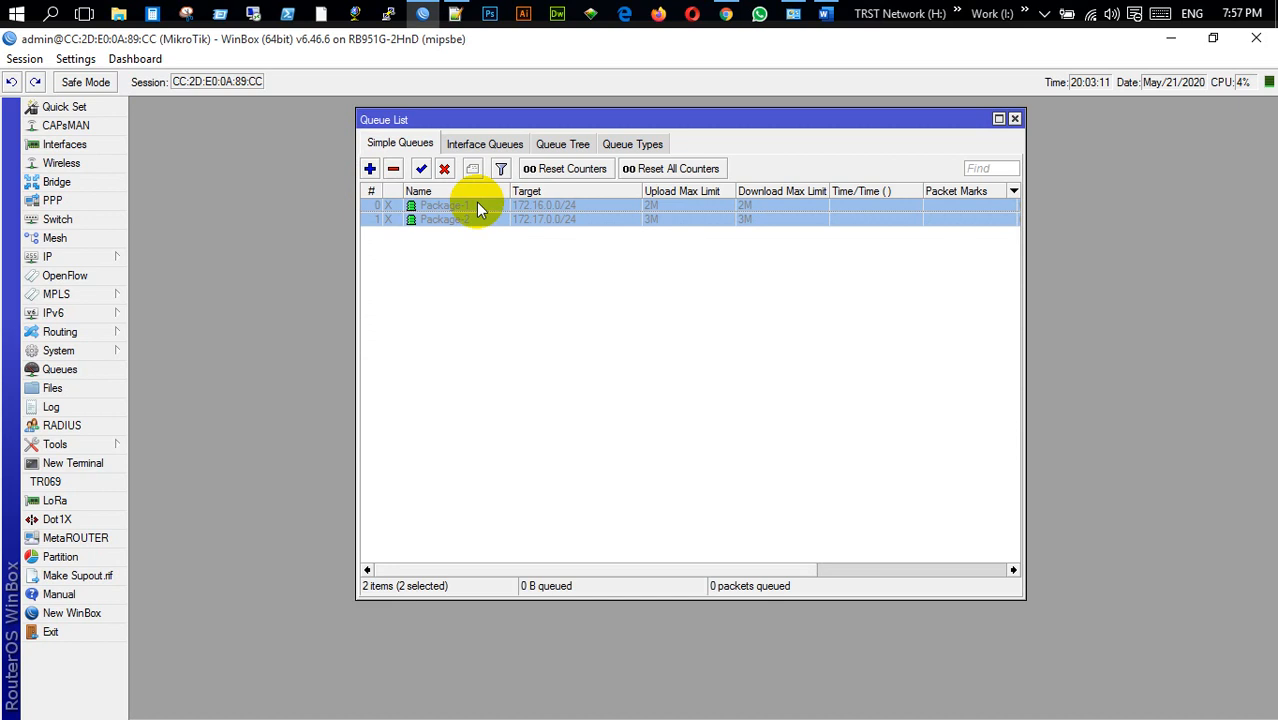
click(421, 170)
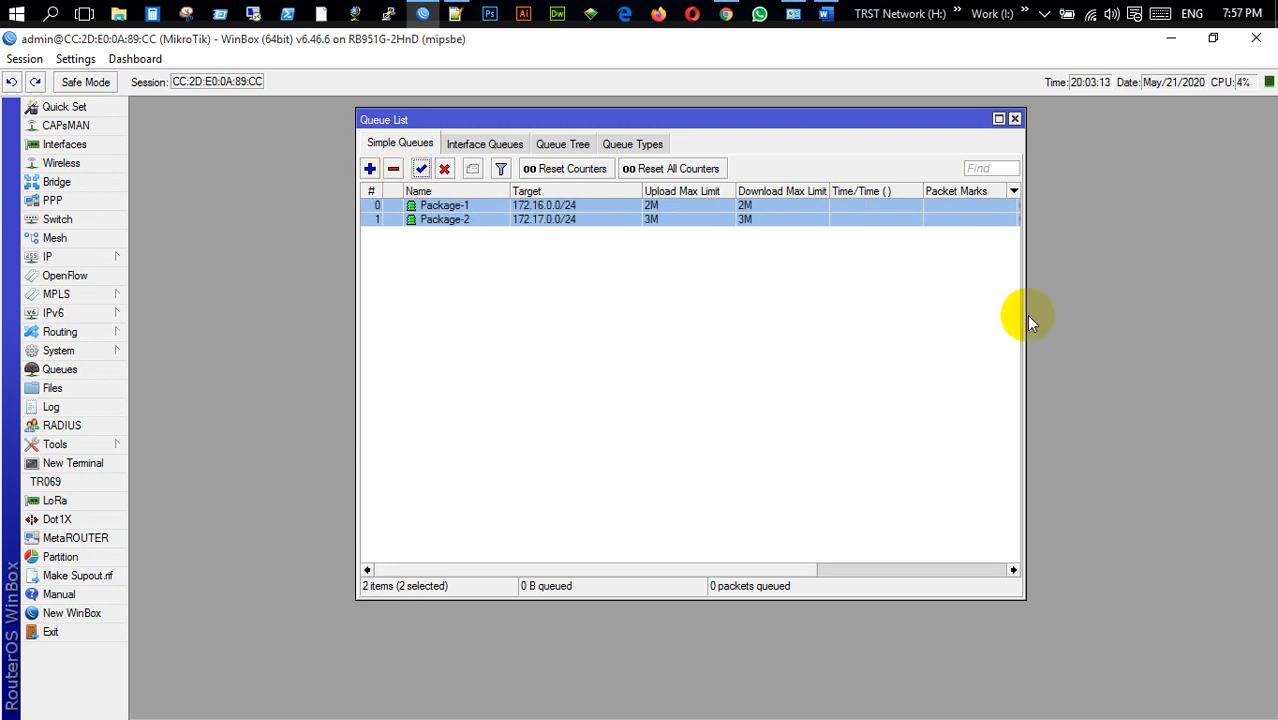
drag(1024, 315, 1276, 315)
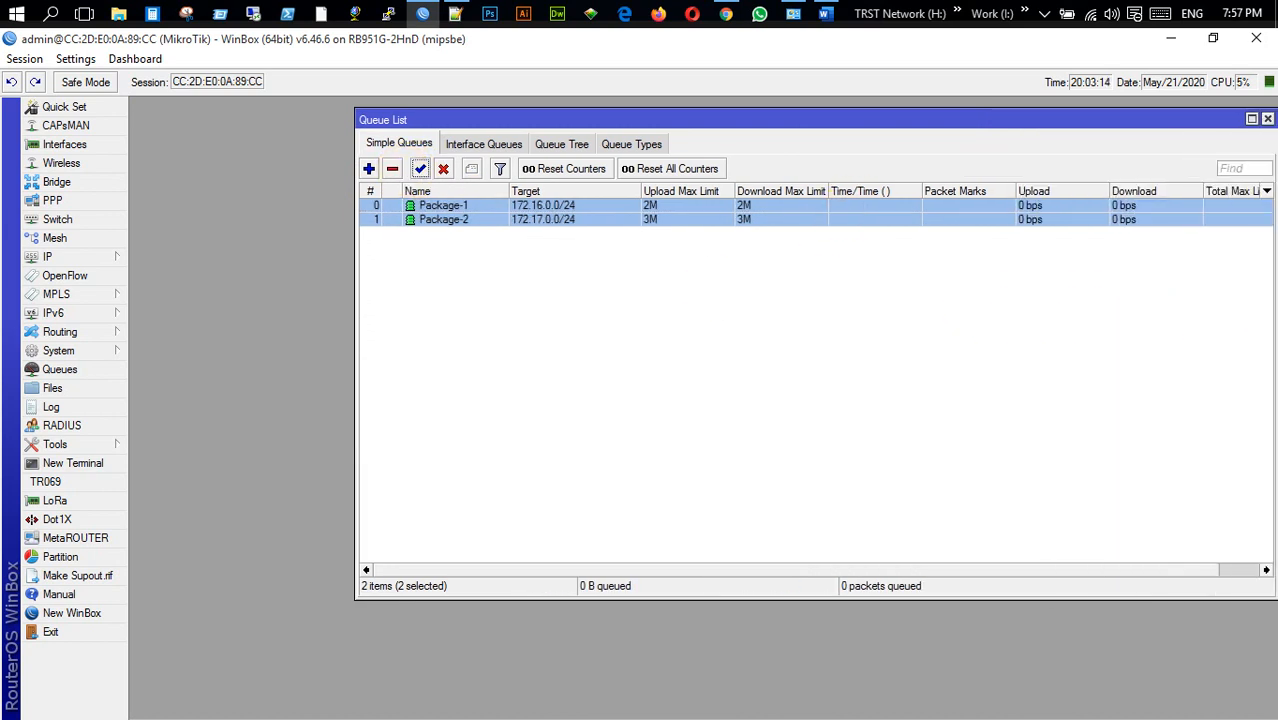
click(1251, 119)
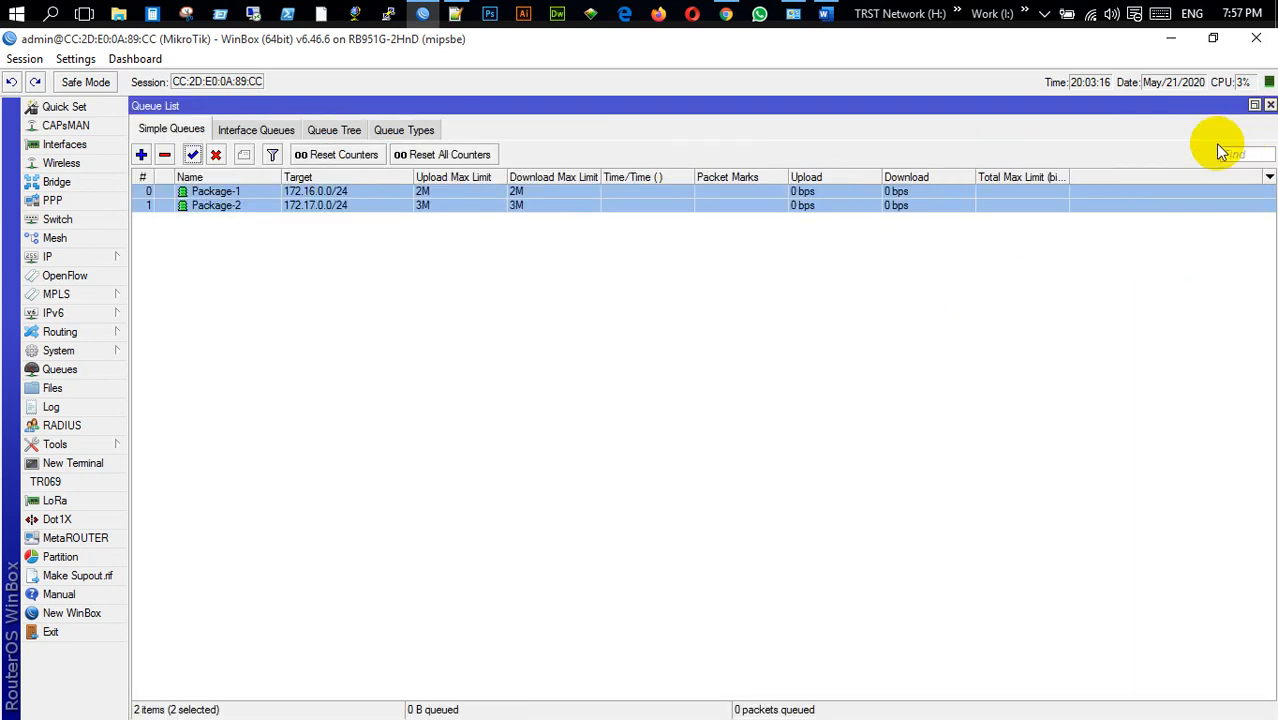
click(371, 244)
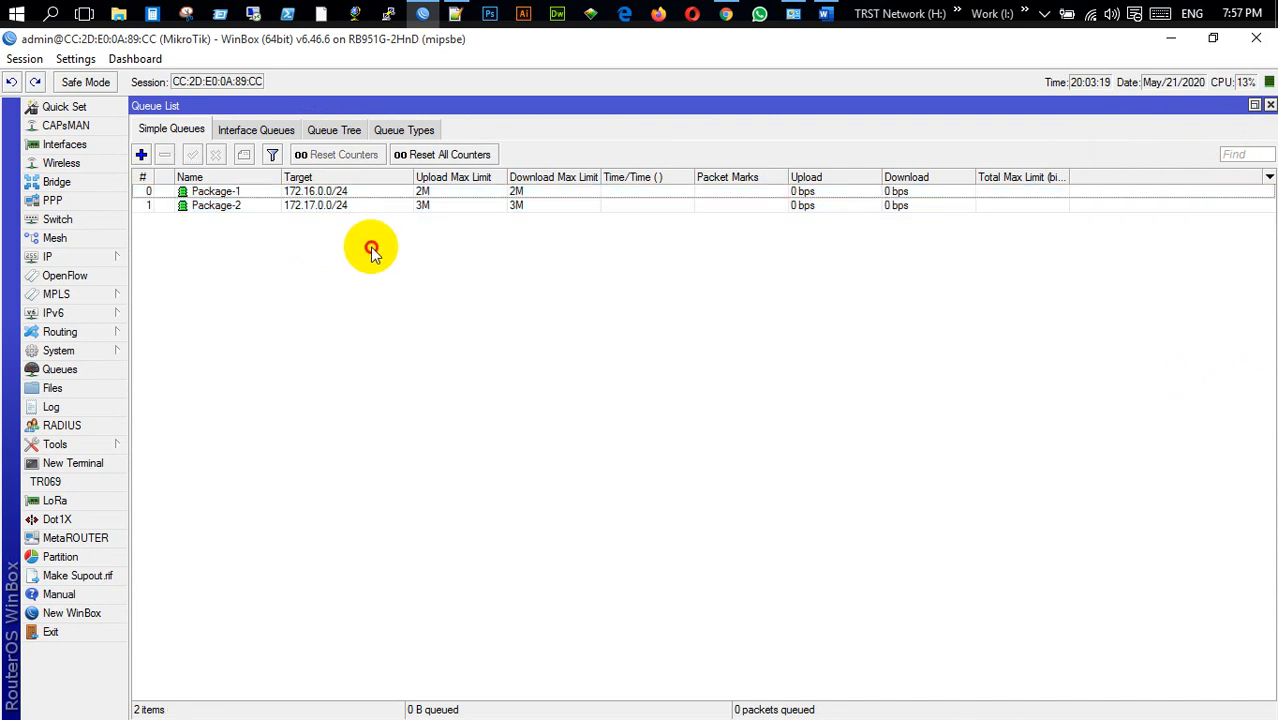
click(448, 193)
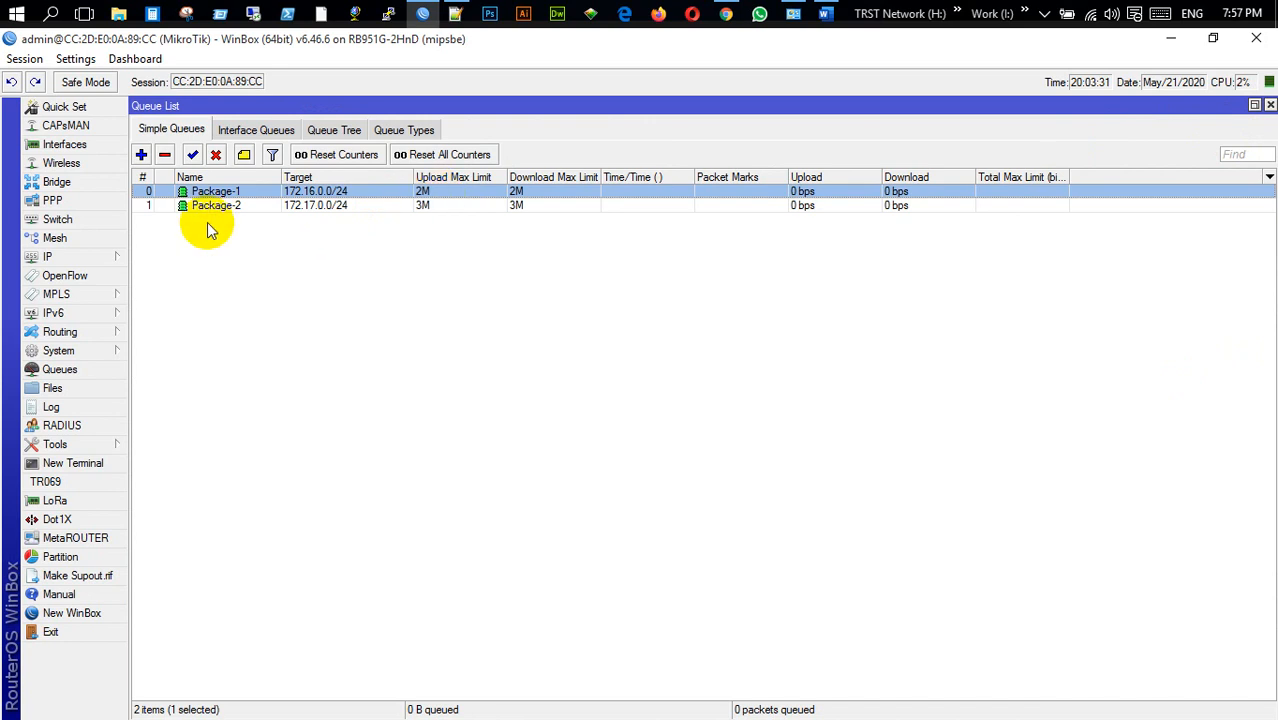
click(433, 208)
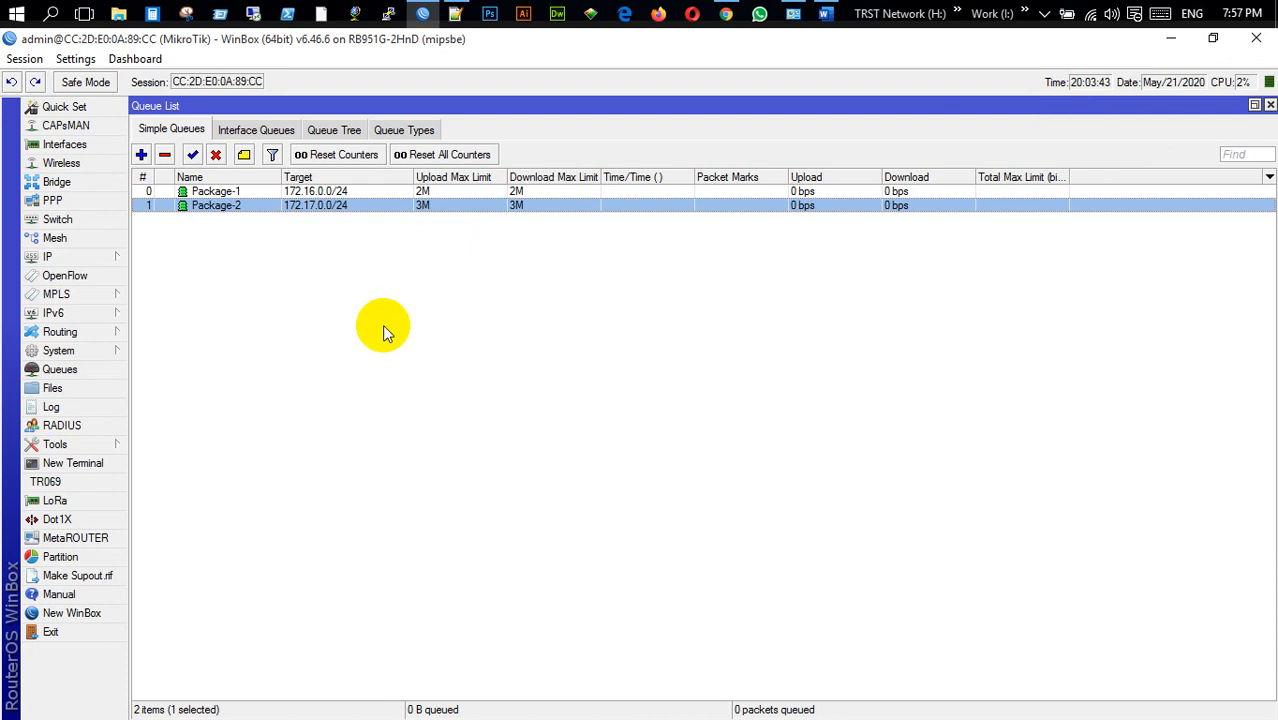
Open a new terminal below the queue entries, enter "queue simple" and list its available subcommands.
click(100, 468)
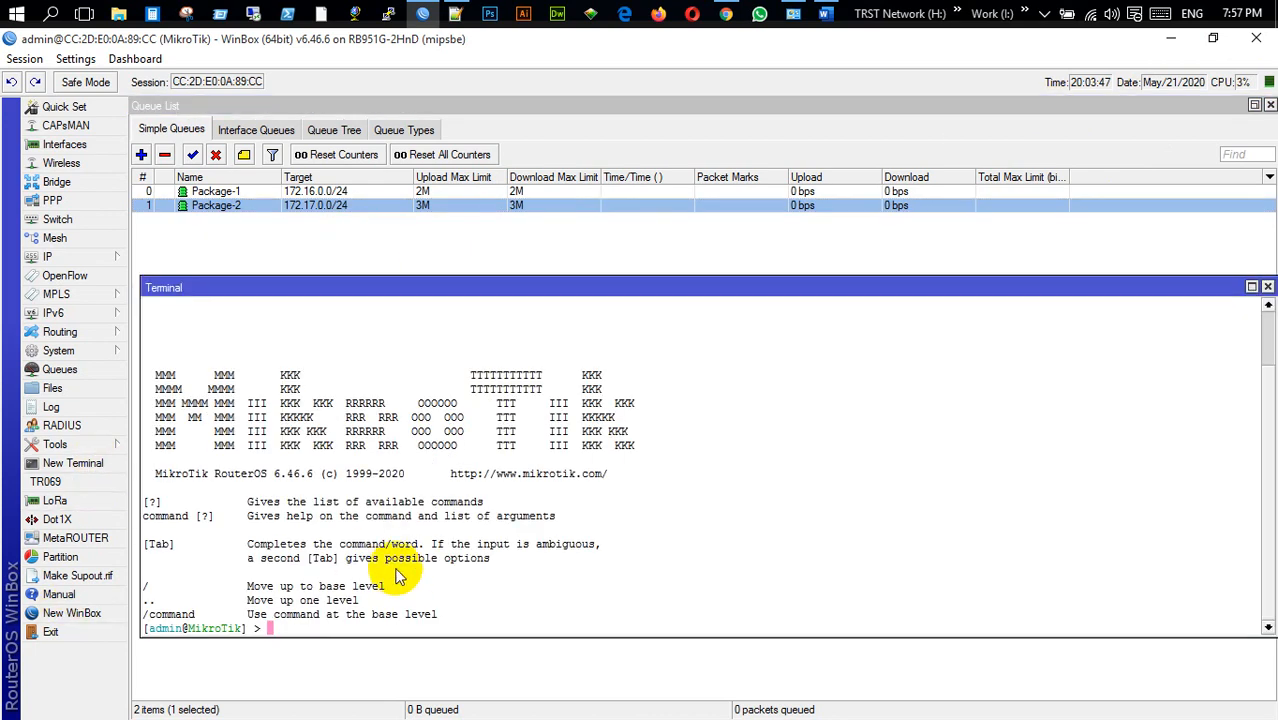
drag(487, 288, 483, 286)
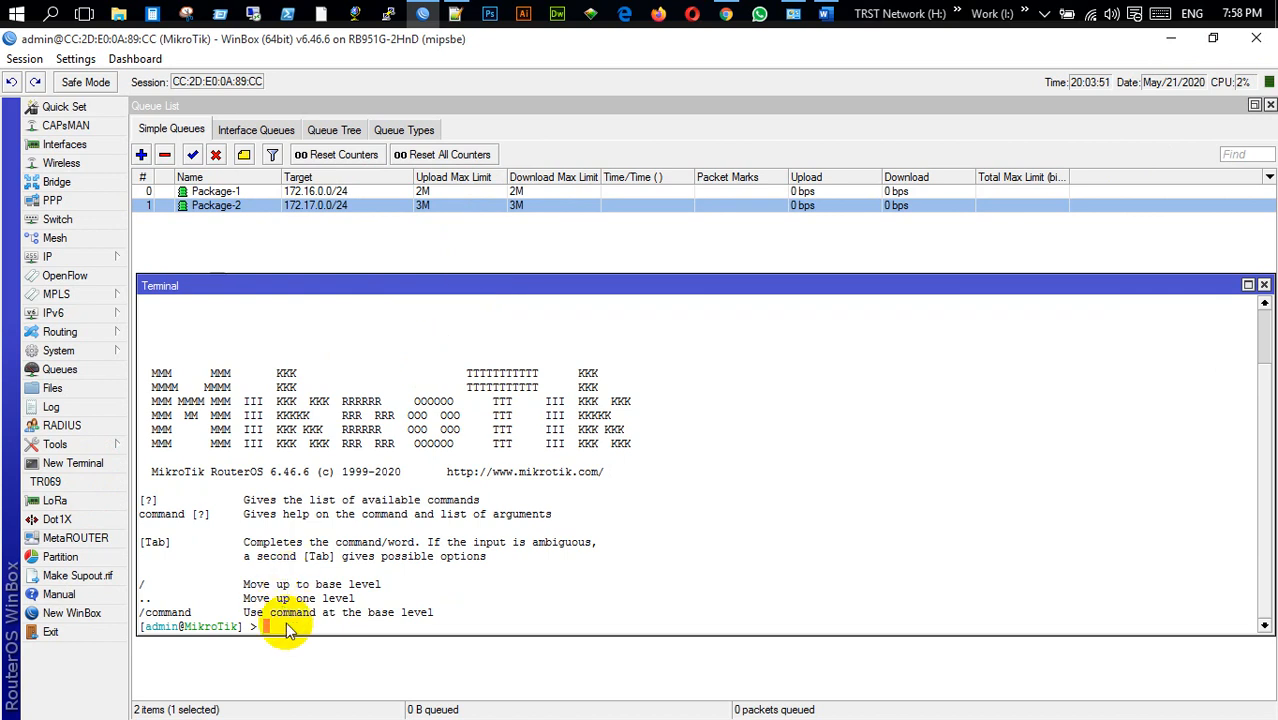
text(s)
key(BackSpace)
key(BackSpace)
key(BackSpace)
key(BackSpace)
text(queue simple)
key(Tab)
key(Tab)
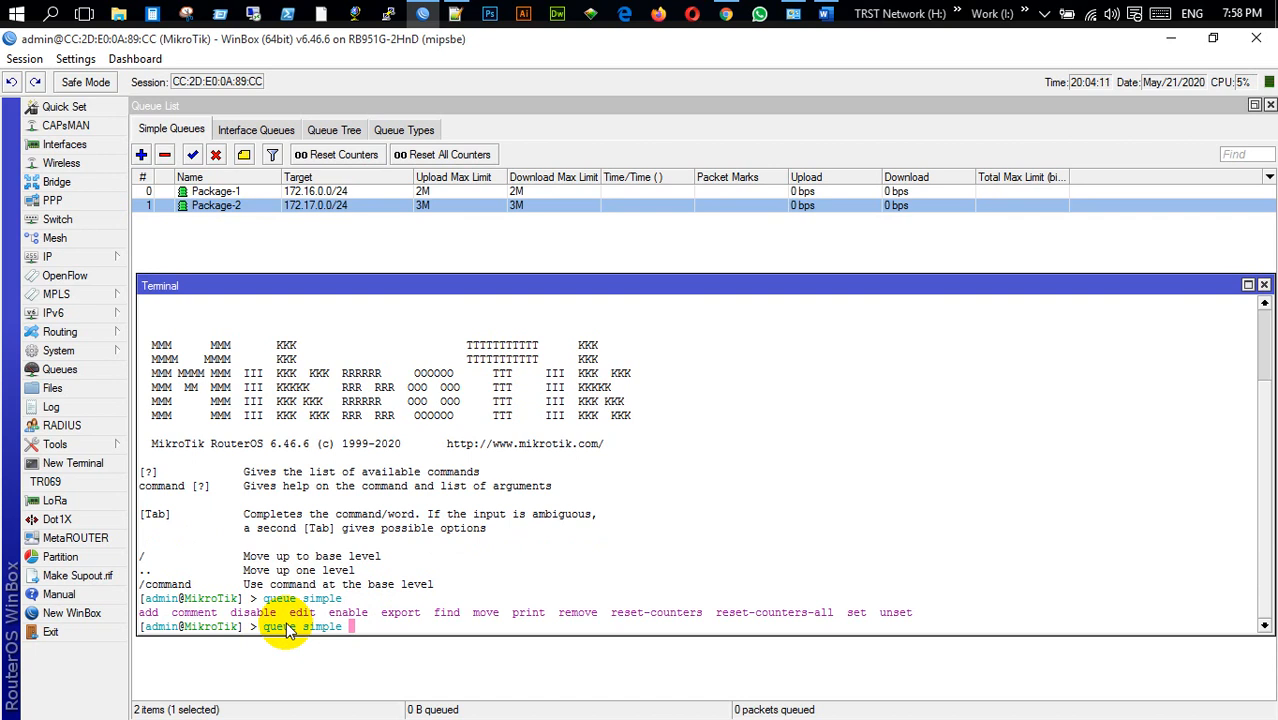
Complete and run the command "queue simple set Package-1 max-limit=4M/4M", listing the available options along the way.
text(se)
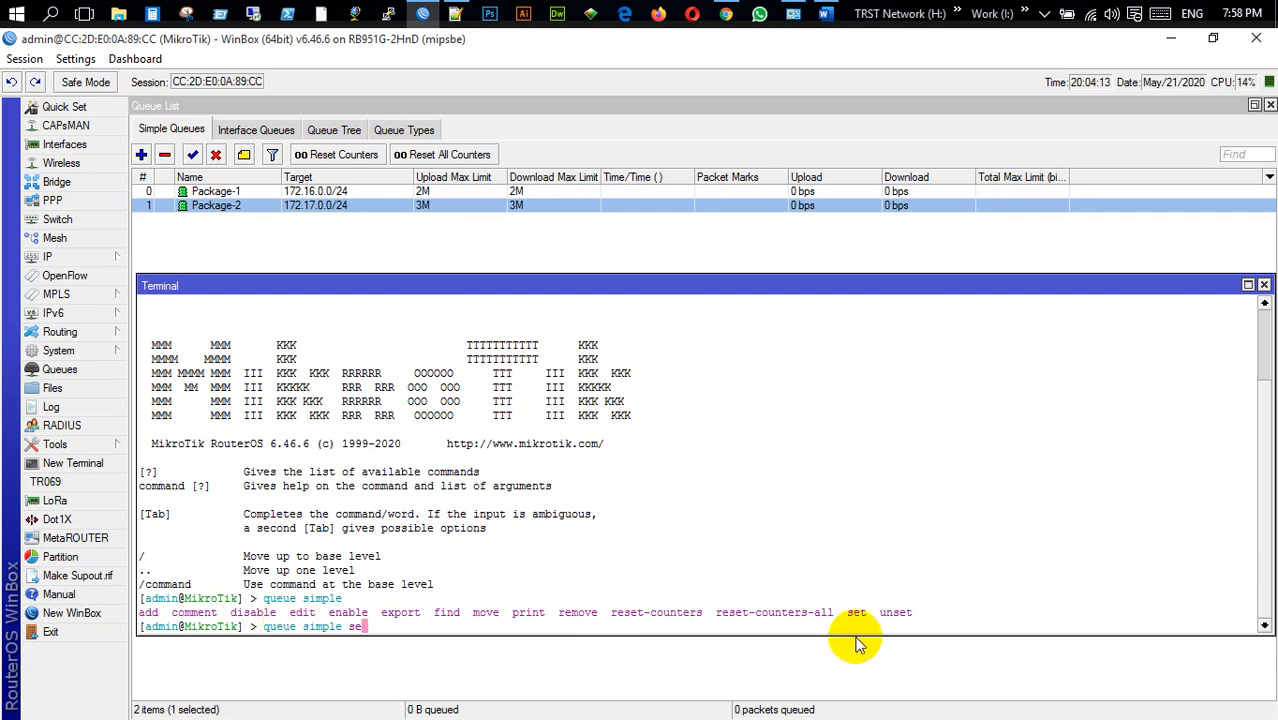
text(t)
key(Tab)
key(Tab)
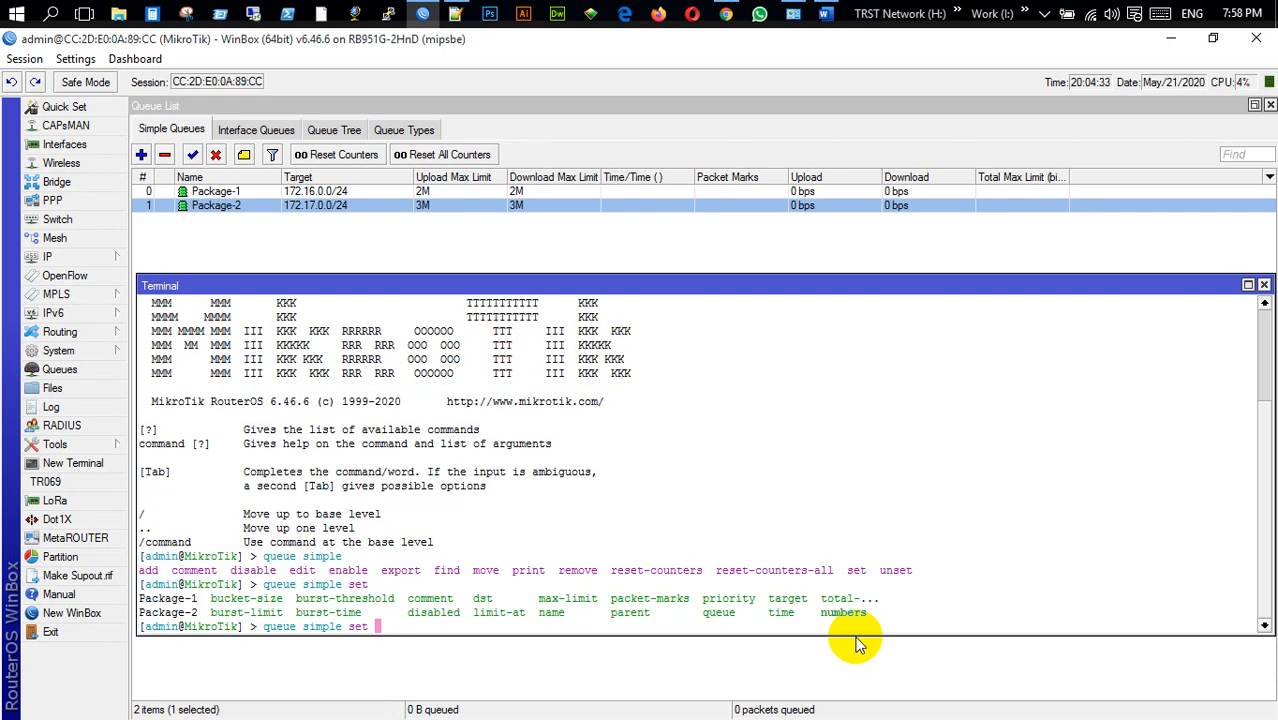
text(Pac)
key(Tab)
text(1)
key(Tab)
key(Tab)
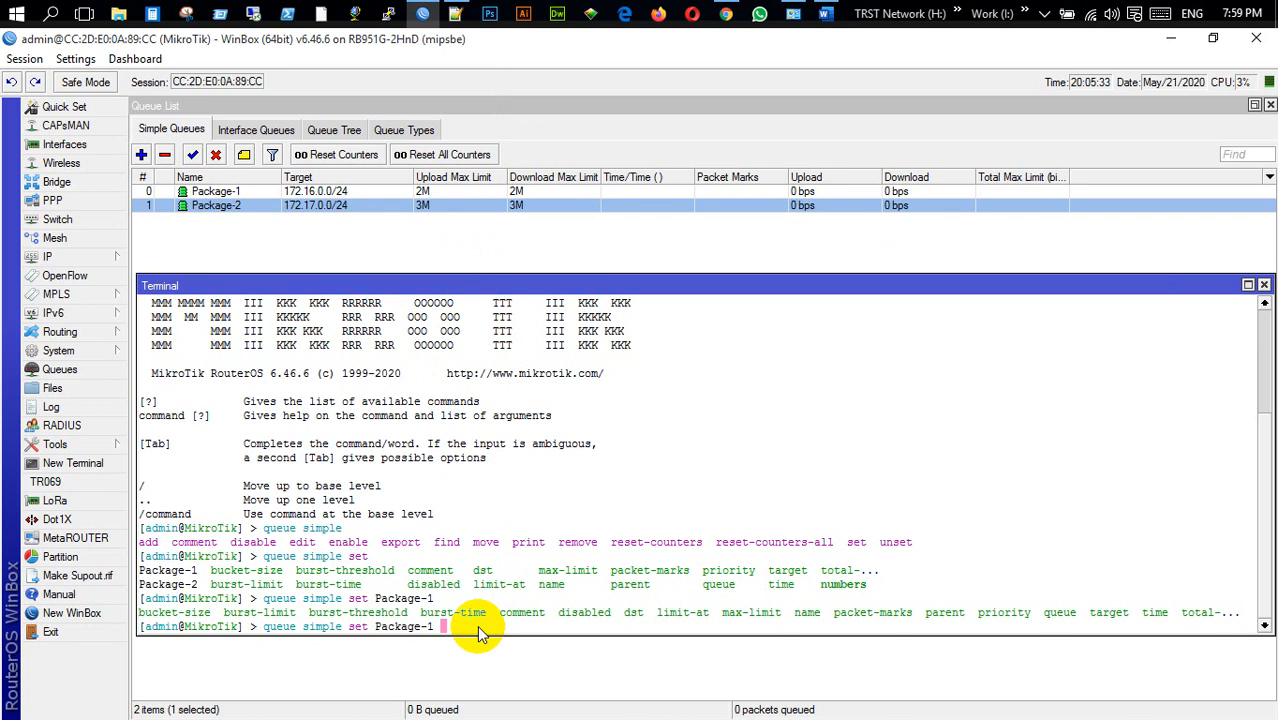
text(max)
key(Tab)
text(4M/4M)
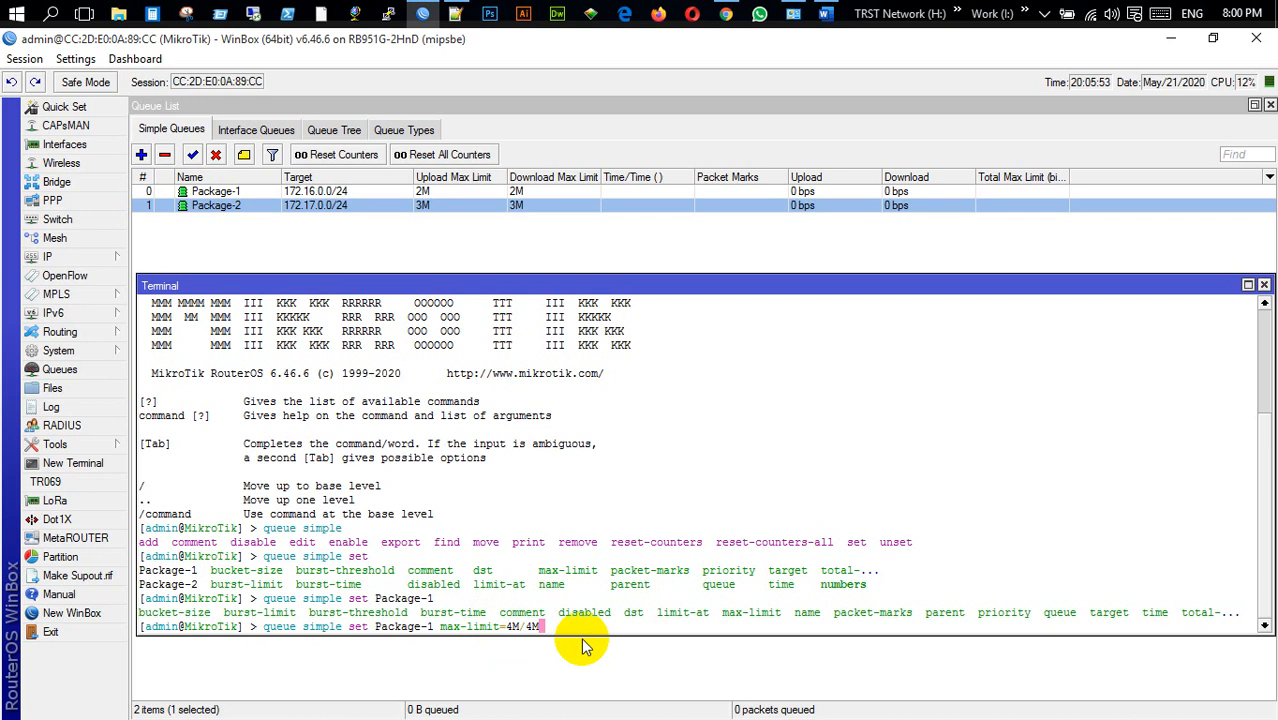
key(Return)
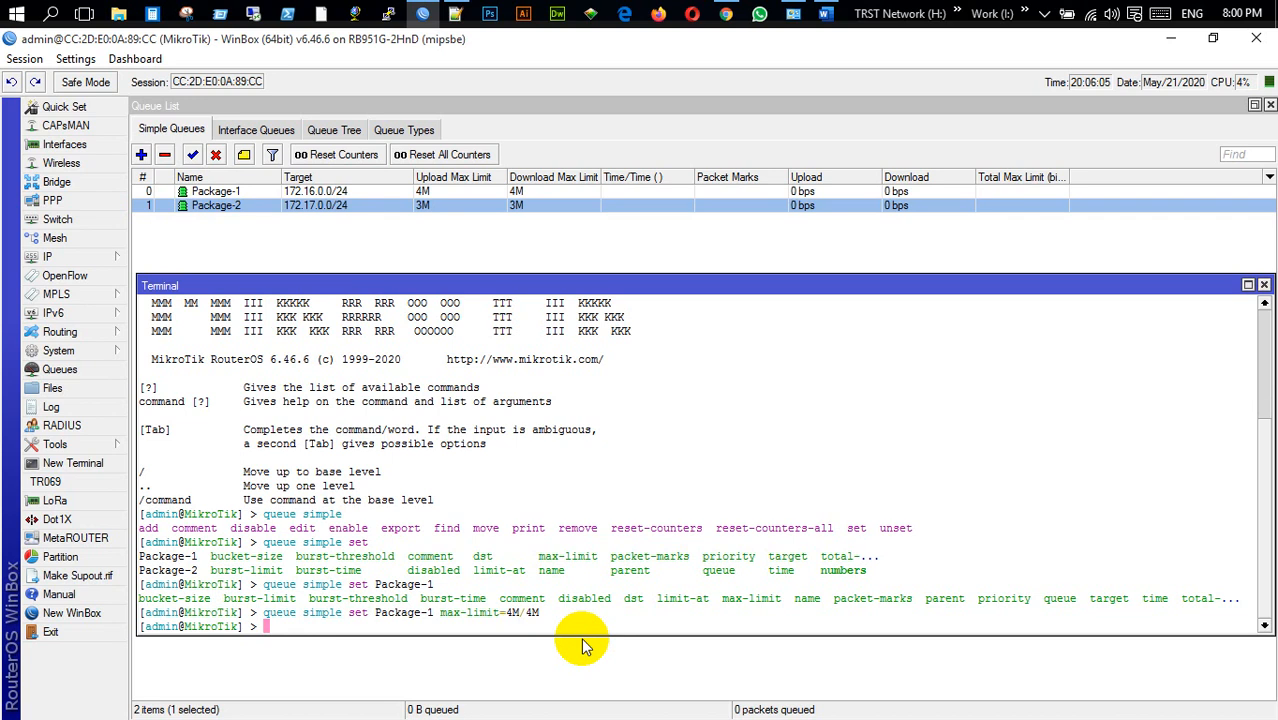
Recall the last command, replace everything after "queue simple set" with name=Package-1, and list the remaining options.
key(Up)
key(BackSpace)
key(BackSpace)
key(BackSpace)
key(BackSpace)
key(BackSpace)
key(BackSpace)
key(BackSpace)
key(BackSpace)
key(BackSpace)
key(BackSpace)
key(BackSpace)
key(BackSpace)
key(BackSpace)
key(BackSpace)
key(BackSpace)
key(BackSpace)
key(BackSpace)
key(BackSpace)
key(BackSpace)
key(BackSpace)
text(nam)
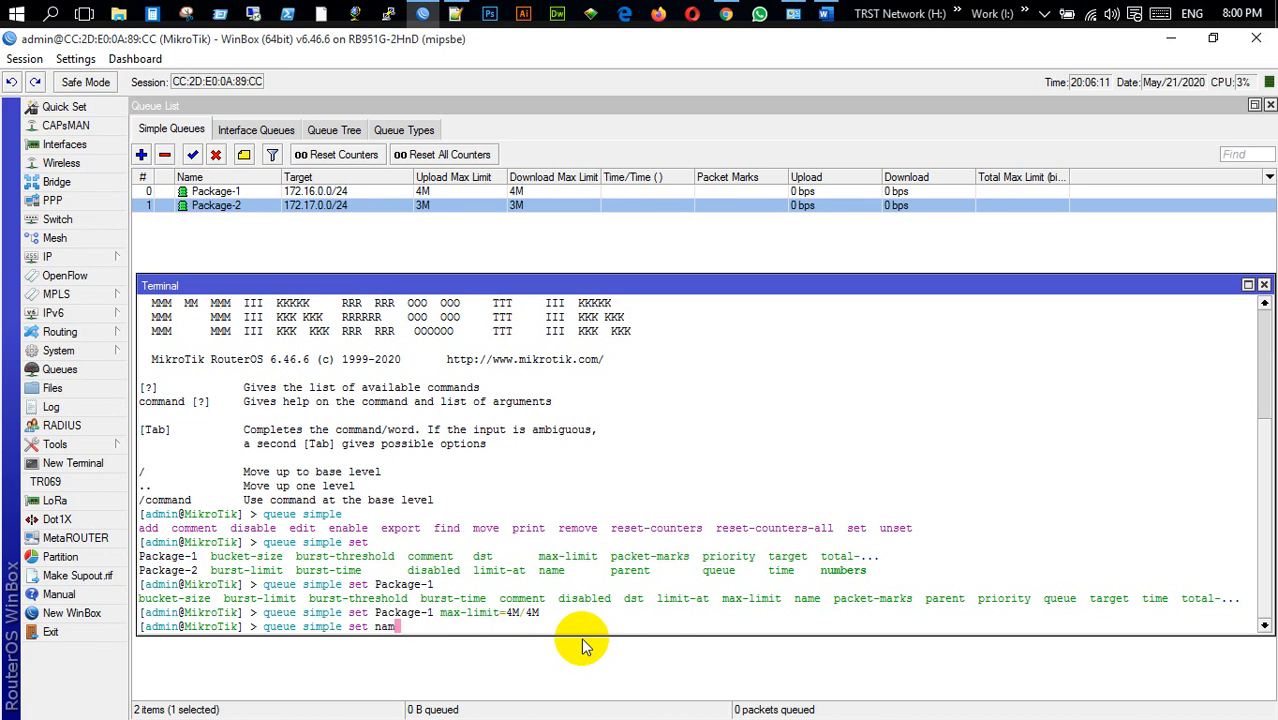
text(e=Pack)
key(Tab)
key(BackSpace)
key(BackSpace)
key(BackSpace)
key(BackSpace)
key(BackSpace)
text(Package-1)
key(Tab)
key(Tab)
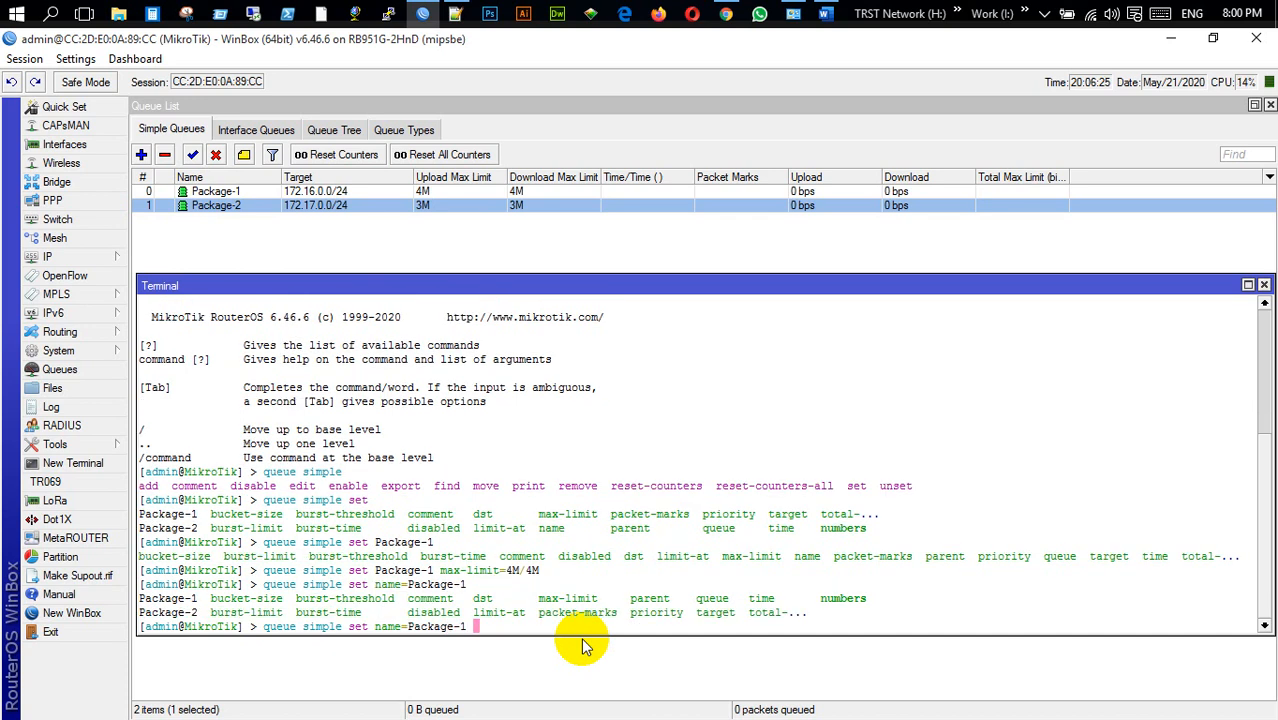
Add max-limit=2M/2M to the command and run it to try changing Package-1's limit by name.
text(ma)
key(Tab)
text(2M/)
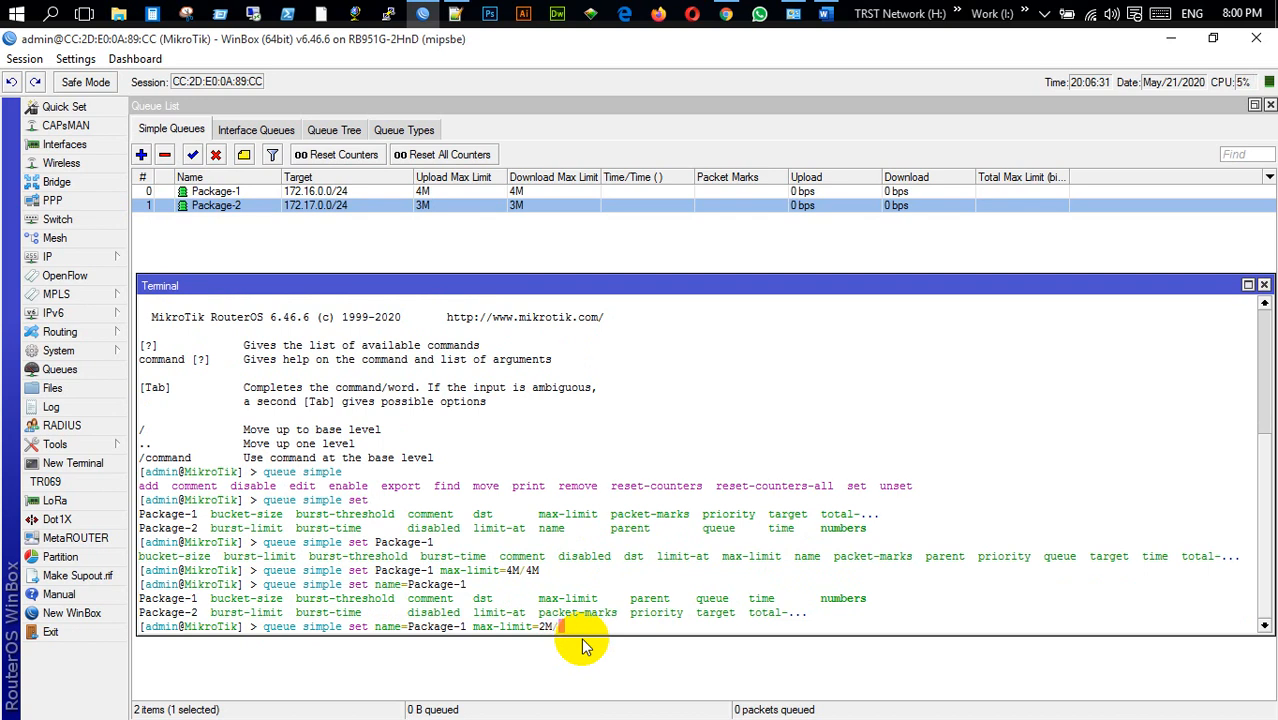
text(2M)
key(Return)
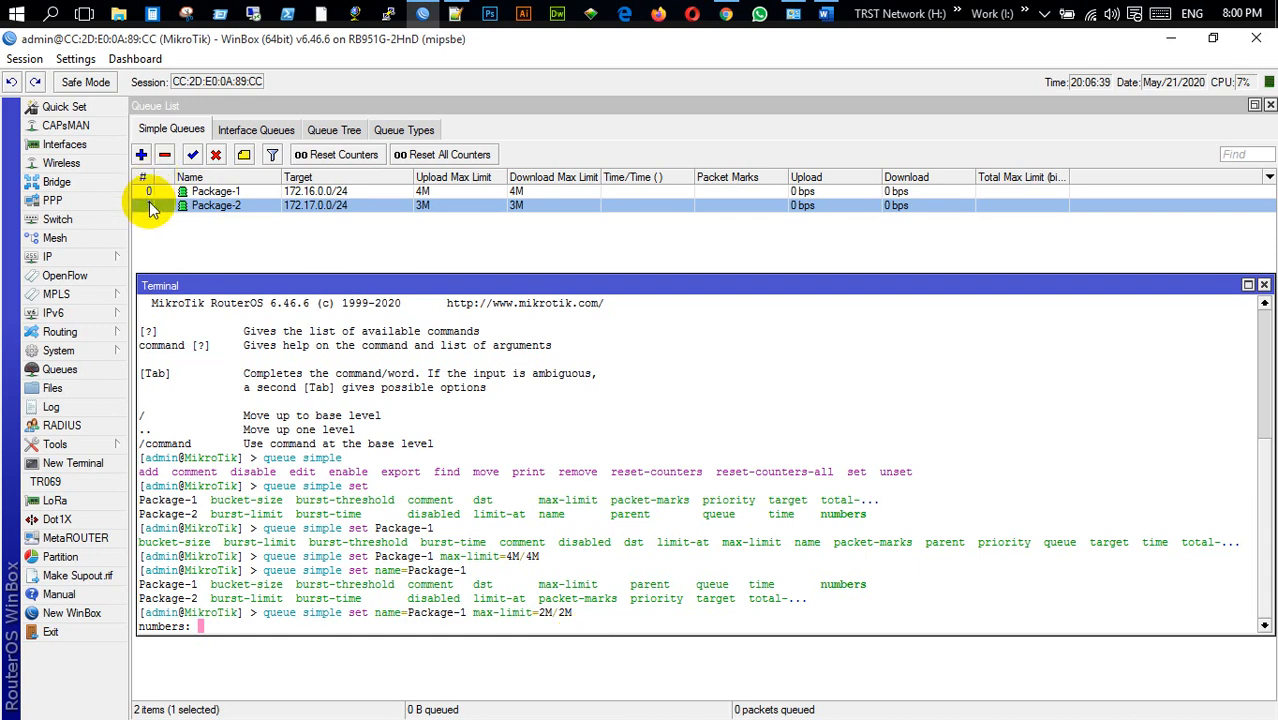
Answer the numbers prompt with 0 to apply the 2M/2M limit to the Package-1 queue.
click(212, 626)
text(0)
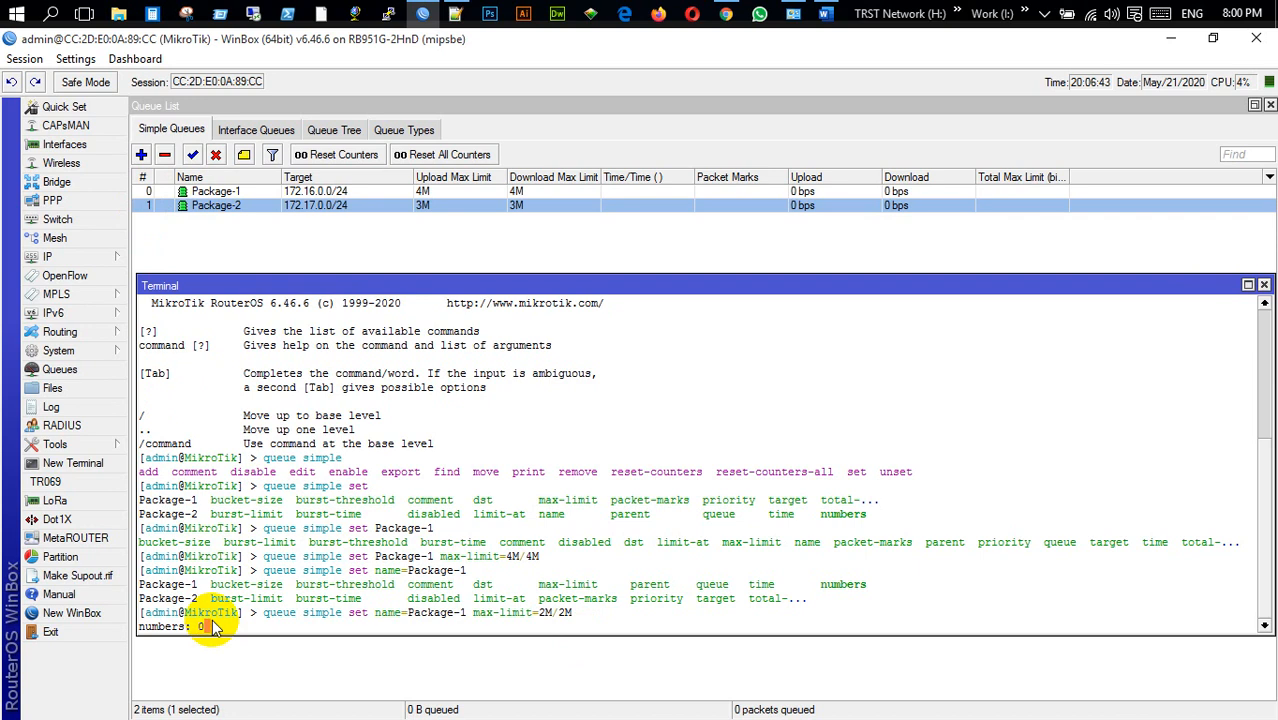
key(Return)
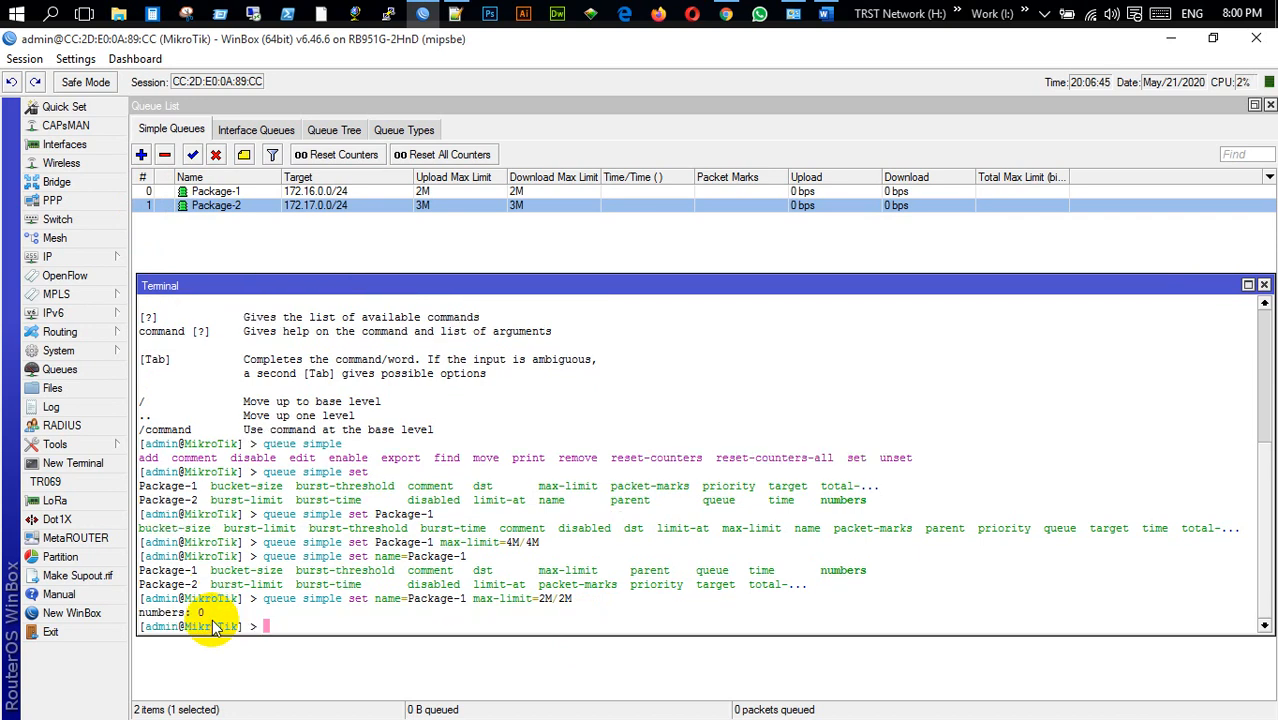
Recall the last command, list its remaining options and append numbers=0.
key(Up)
key(Tab)
key(Tab)
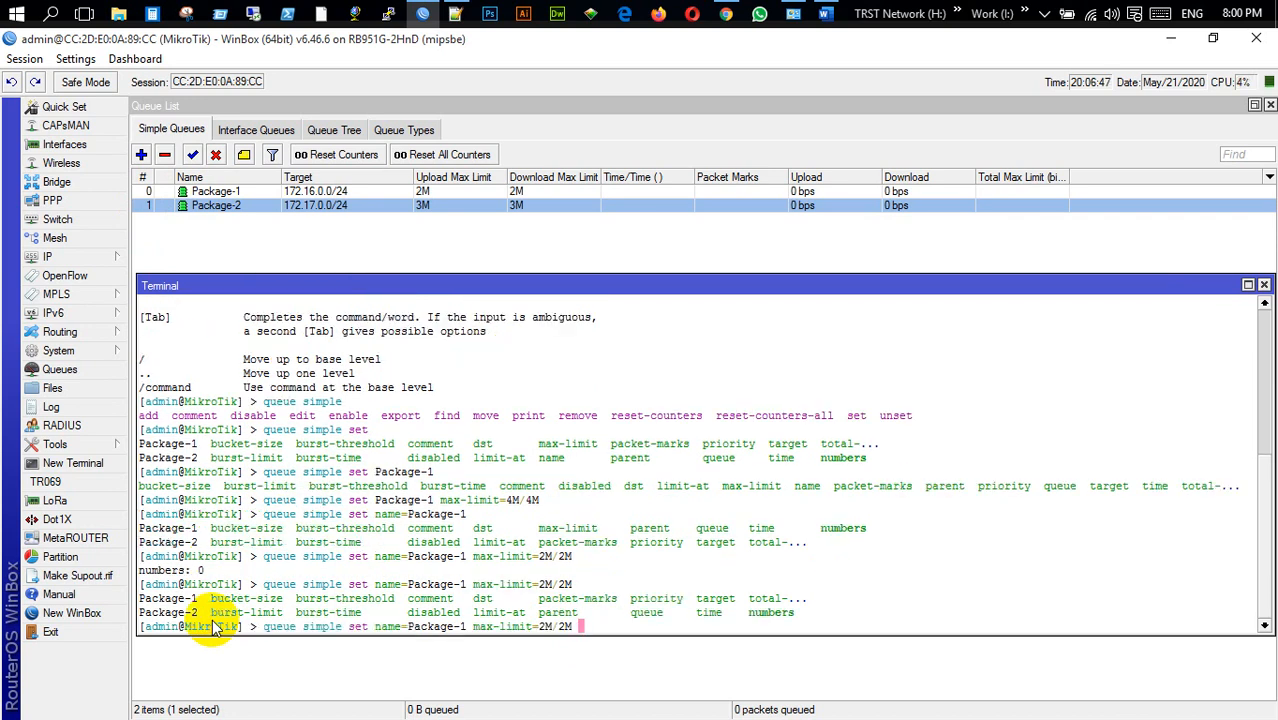
text(num)
key(Tab)
text(0)
Change the recalled command's max-limit to 4M/4M and run it.
key(Left)
key(Left)
key(Left)
key(Left)
key(Left)
key(Left)
key(Left)
key(Left)
key(Left)
key(Left)
key(Left)
key(Left)
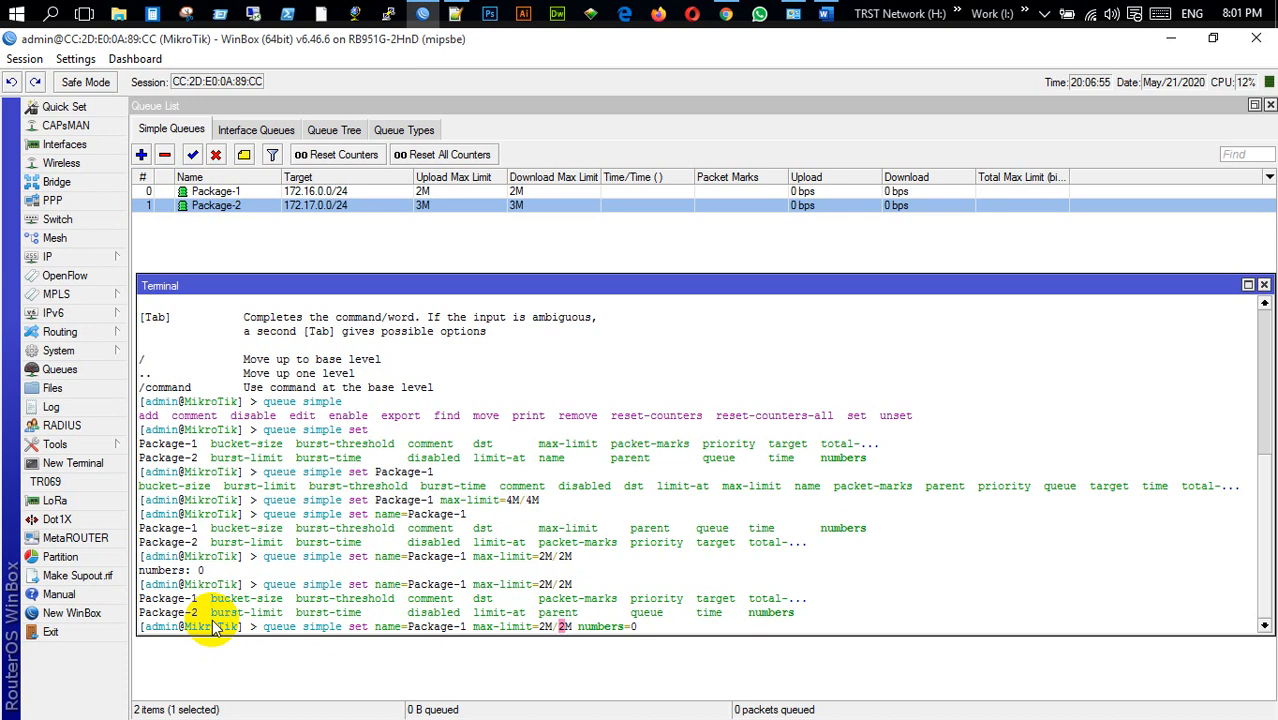
key(Delete)
text(4)
key(Left)
key(Left)
key(Left)
key(BackSpace)
text(4)
key(Return)
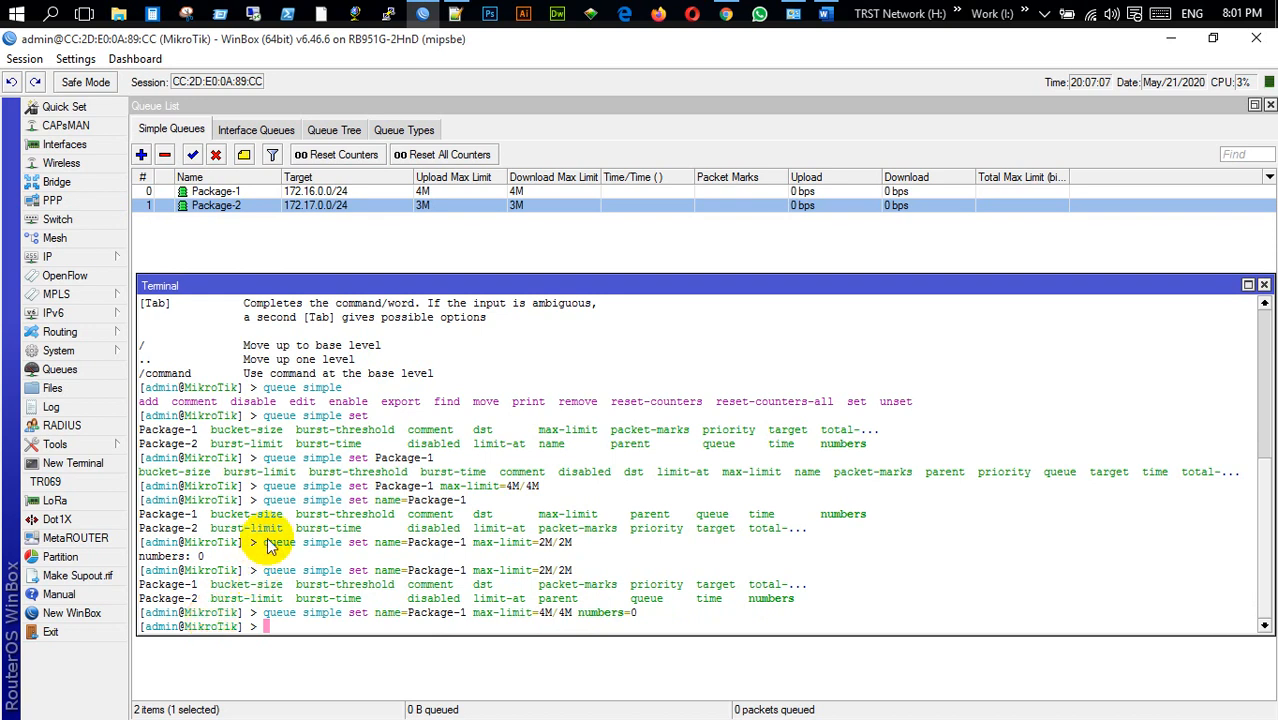
Compare the earlier Package-1 set commands in the terminal history with the one using numbers=0.
drag(264, 500, 463, 500)
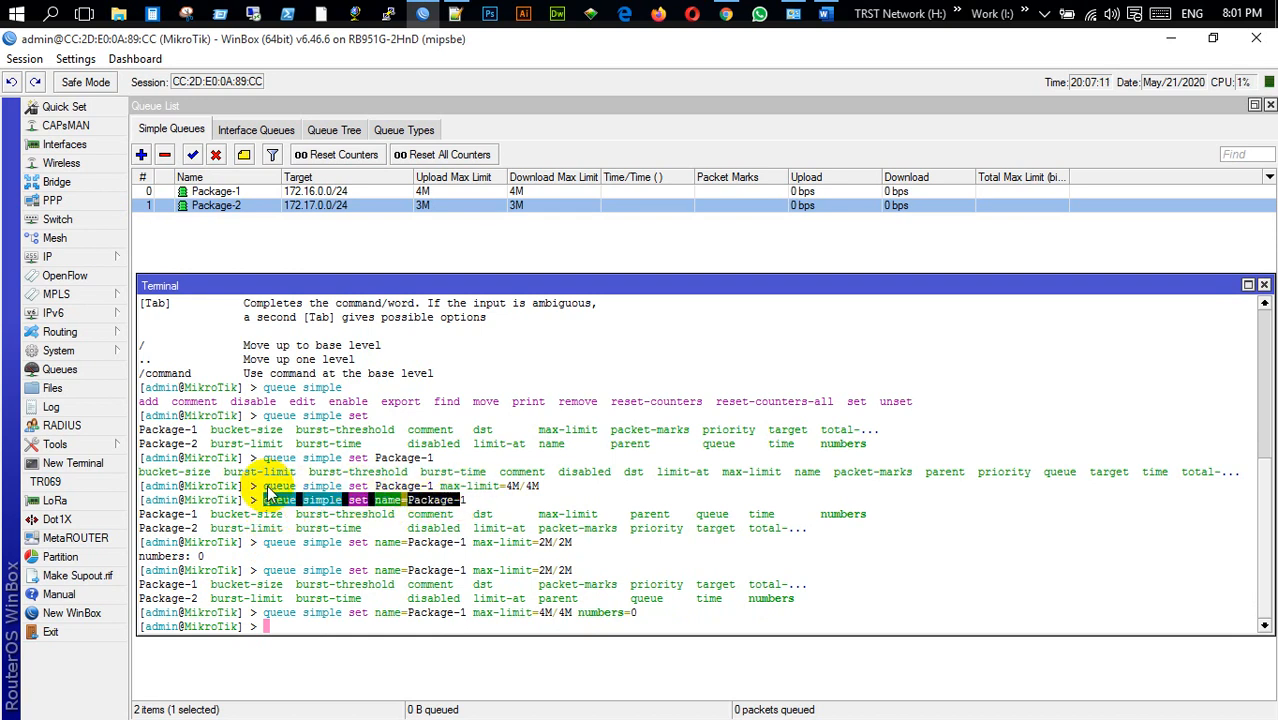
drag(266, 486, 539, 487)
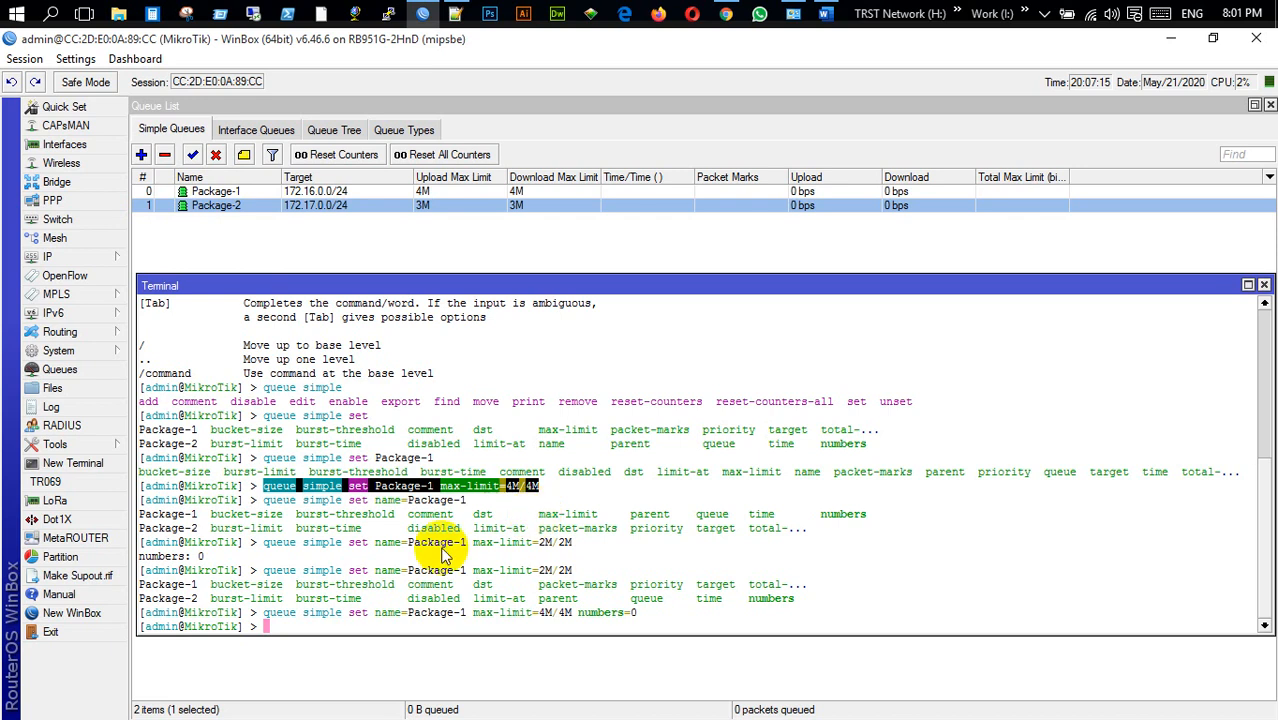
drag(262, 612, 645, 618)
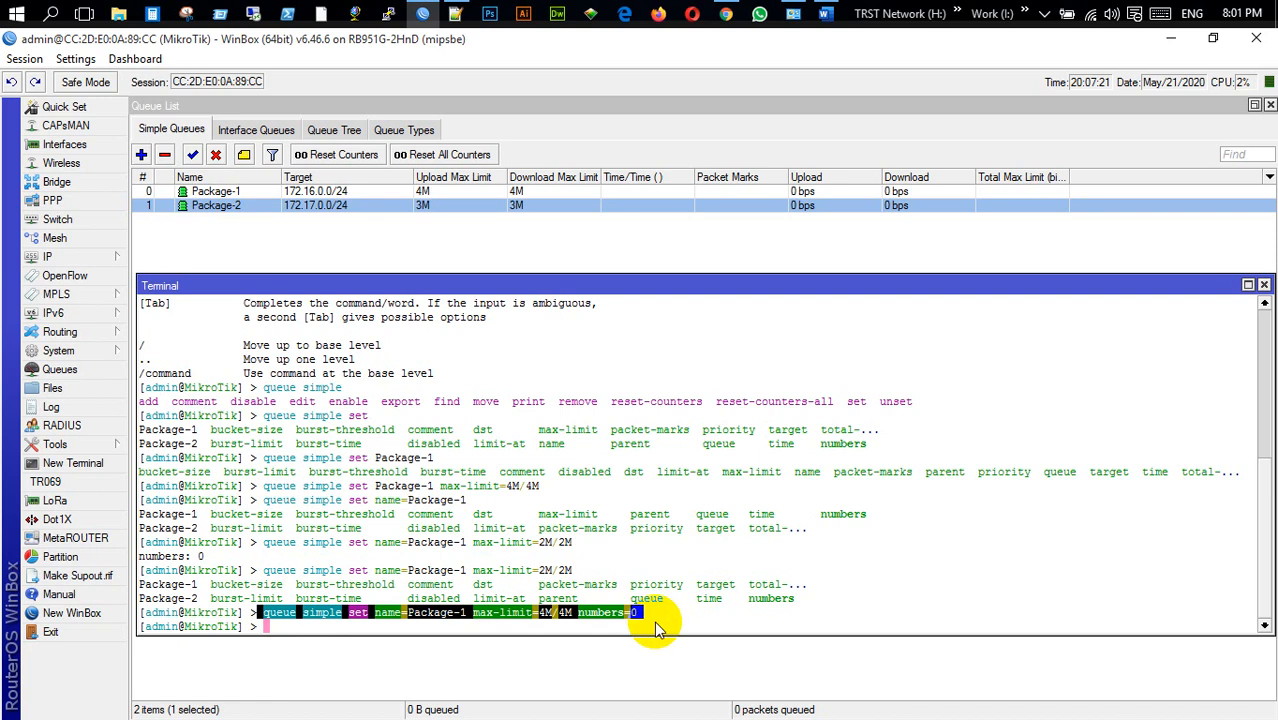
click(654, 621)
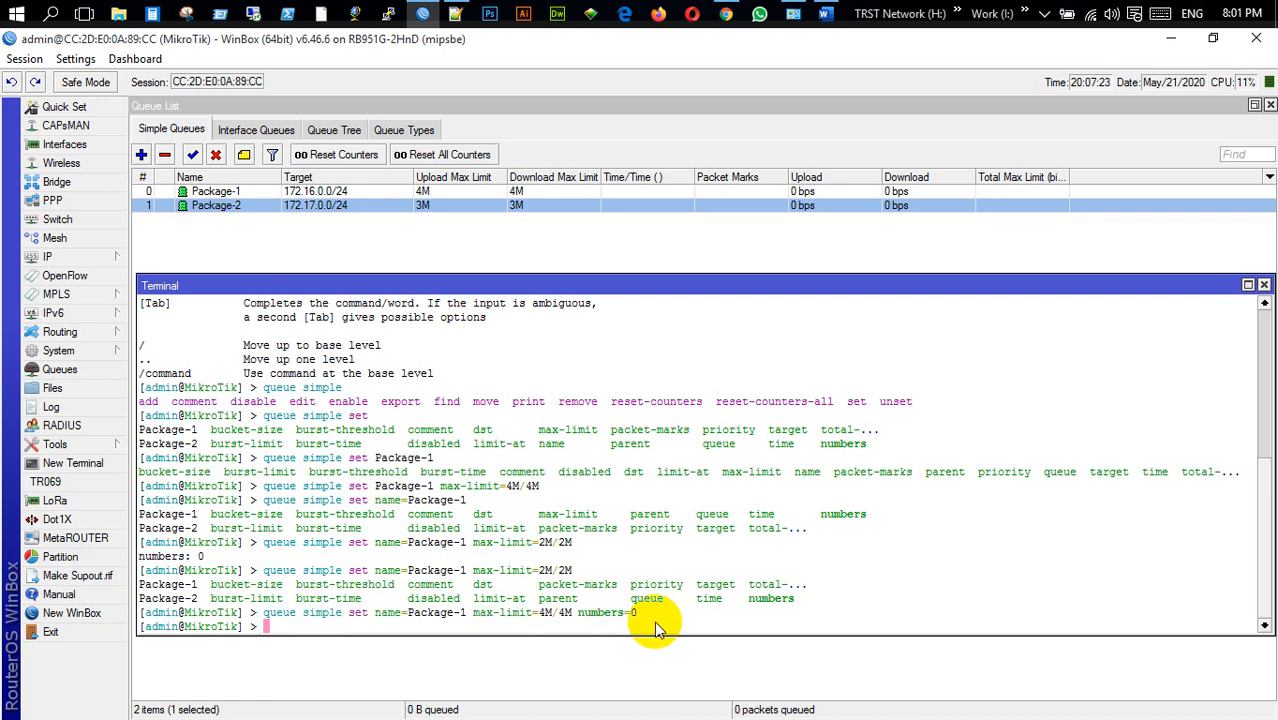
Recall the last command, replace everything after "queue simple set" with [find name, and list the available properties.
text(queue simple set name=Package-1 max-limit=4M/4M numbers=0)
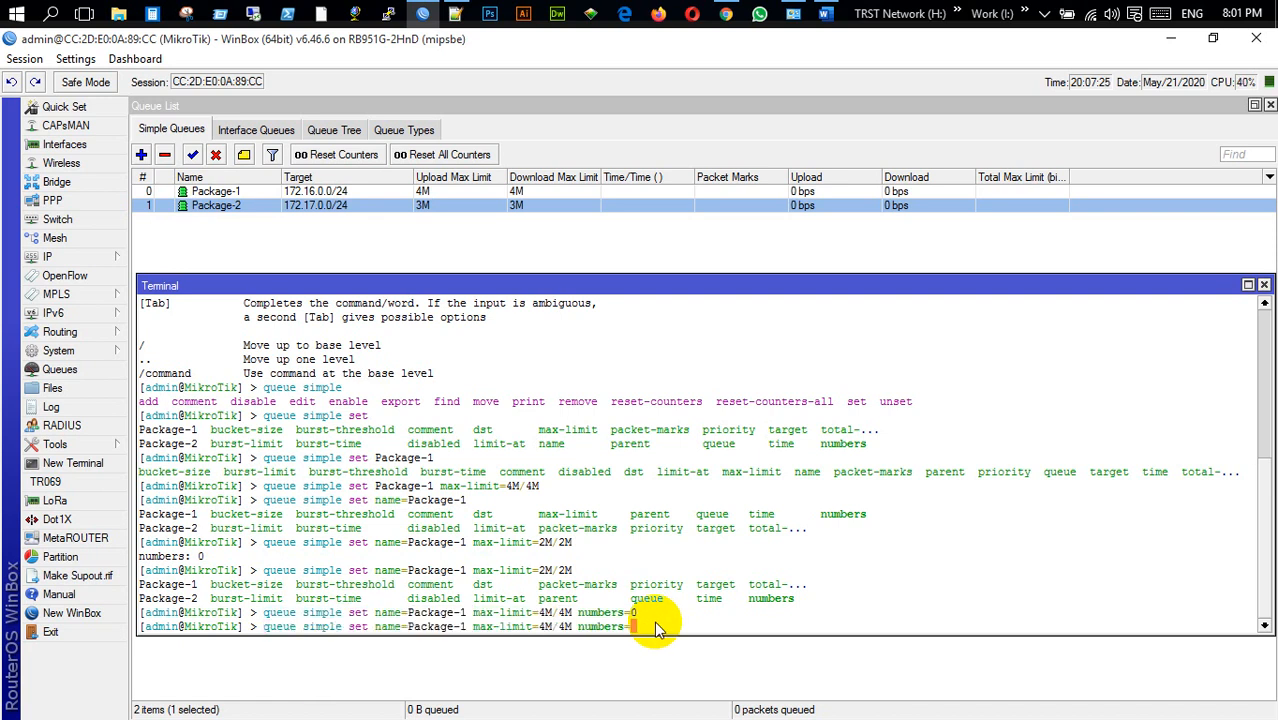
key(BackSpace)
key(BackSpace)
key(BackSpace)
key(BackSpace)
key(BackSpace)
key(BackSpace)
key(BackSpace)
key(BackSpace)
key(BackSpace)
key(BackSpace)
key(BackSpace)
key(BackSpace)
key(BackSpace)
key(BackSpace)
key(BackSpace)
key(BackSpace)
key(BackSpace)
key(BackSpace)
key(BackSpace)
key(BackSpace)
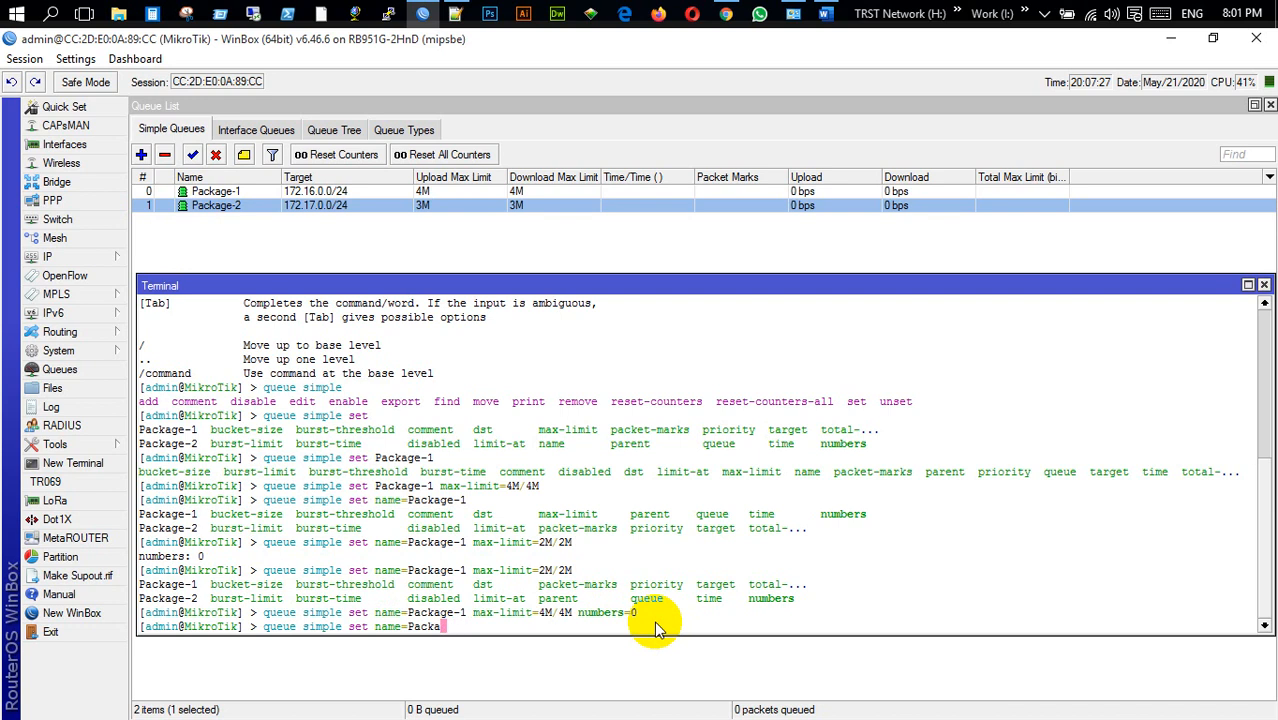
key(BackSpace)
key(BackSpace)
key(BackSpace)
key(BackSpace)
key(BackSpace)
key(BackSpace)
key(BackSpace)
key(BackSpace)
key(BackSpace)
key(BackSpace)
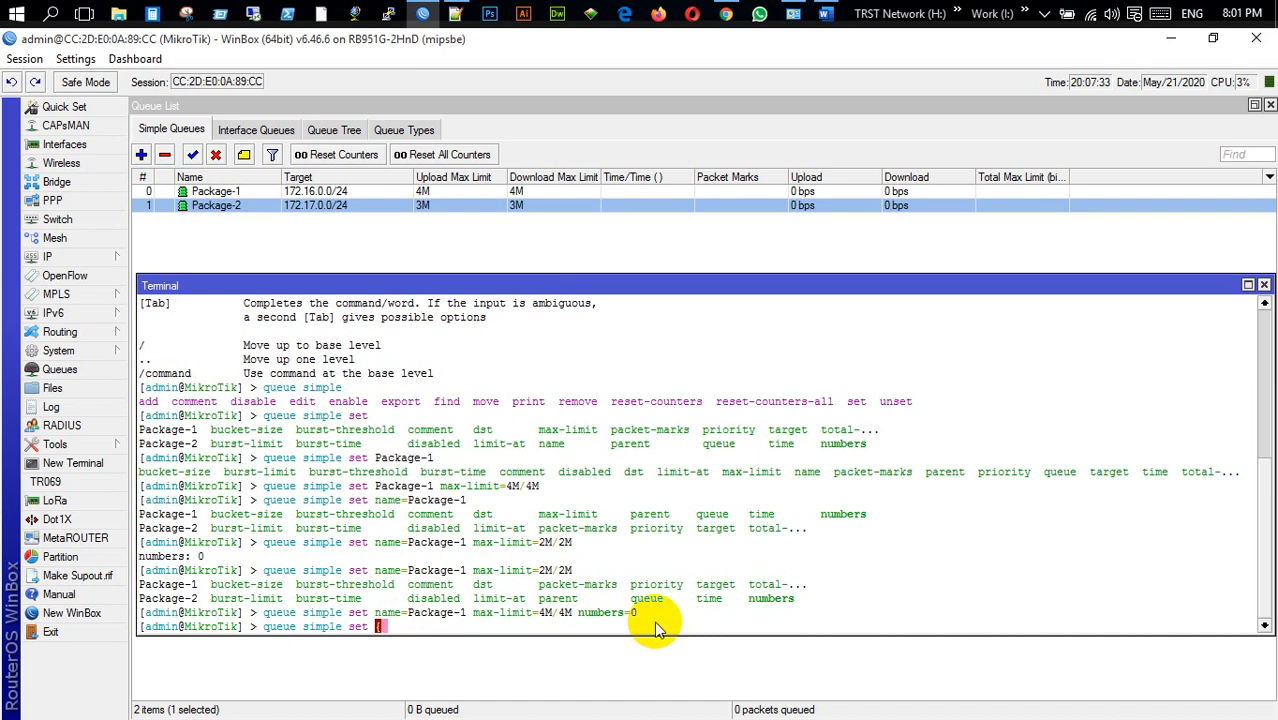
key(BackSpace)
text([find name)
key(Tab)
key(Tab)
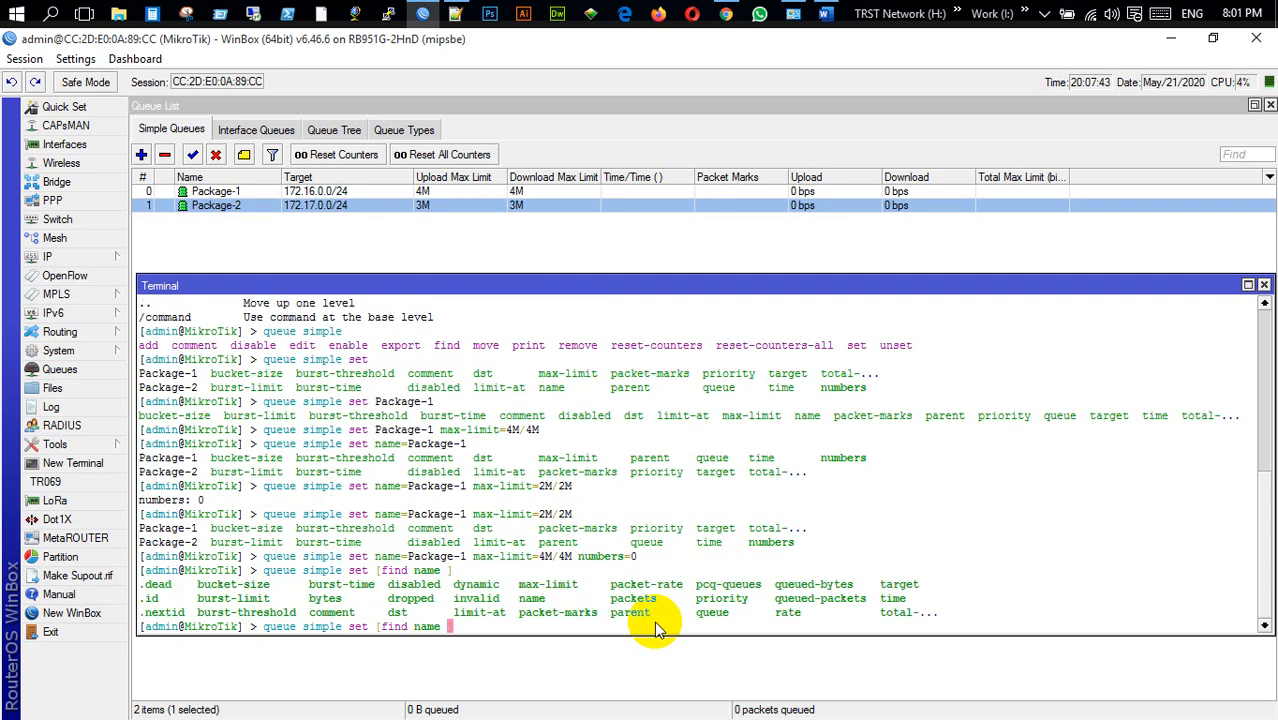
Complete the filter as [find name=Package1], list the options, and try running the command with max-limit=2M/2M.
key(Left)
text(=Package1)
key(Right)
key(Tab)
key(Tab)
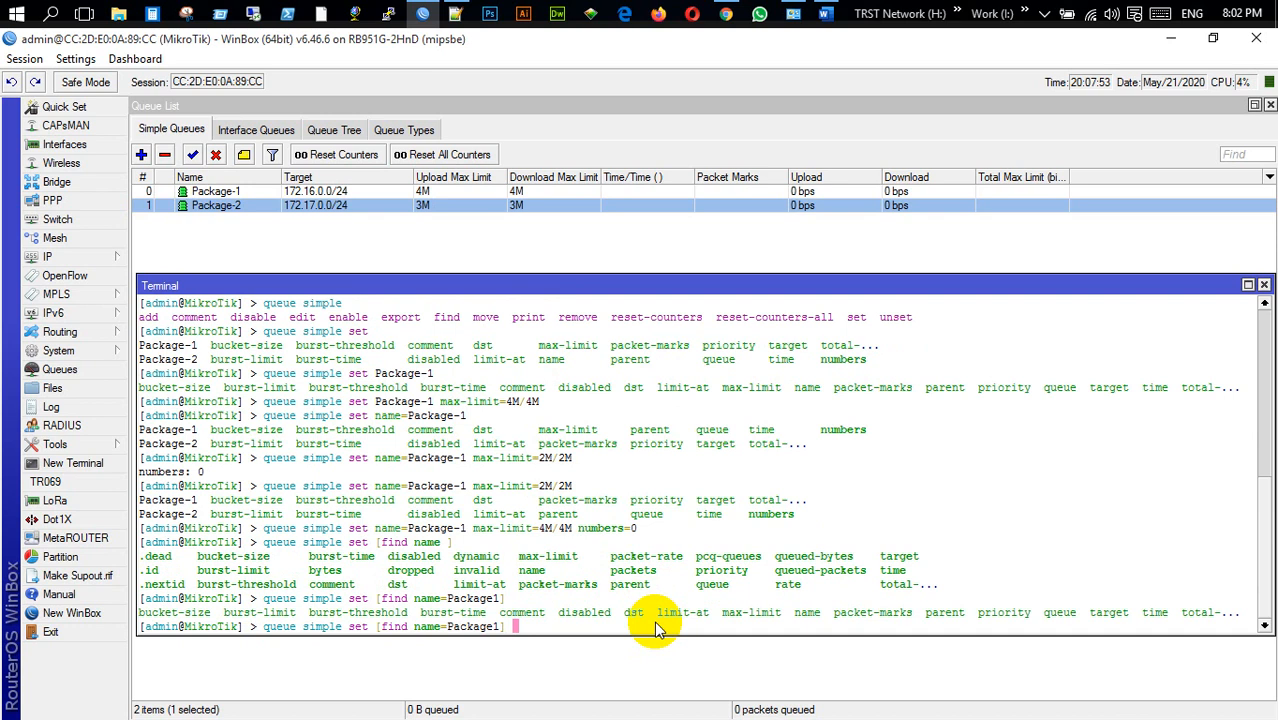
text(max-limit=2M/2)
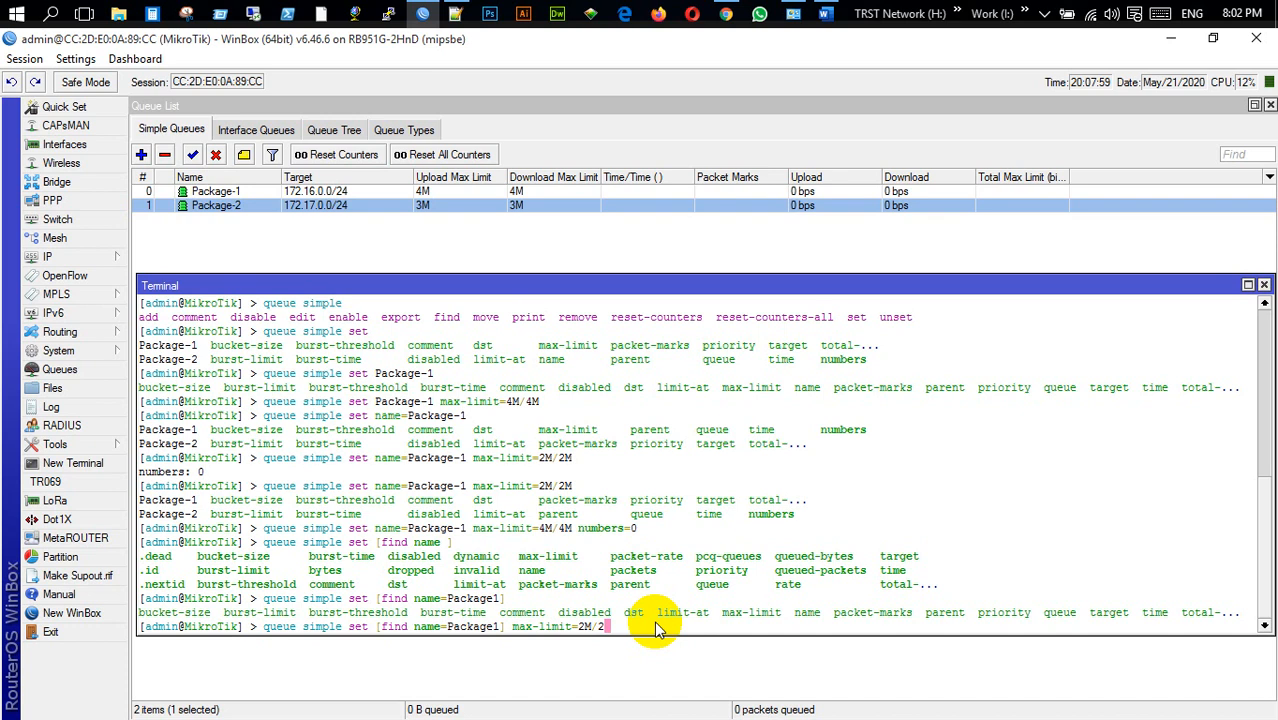
text(M)
key(Return)
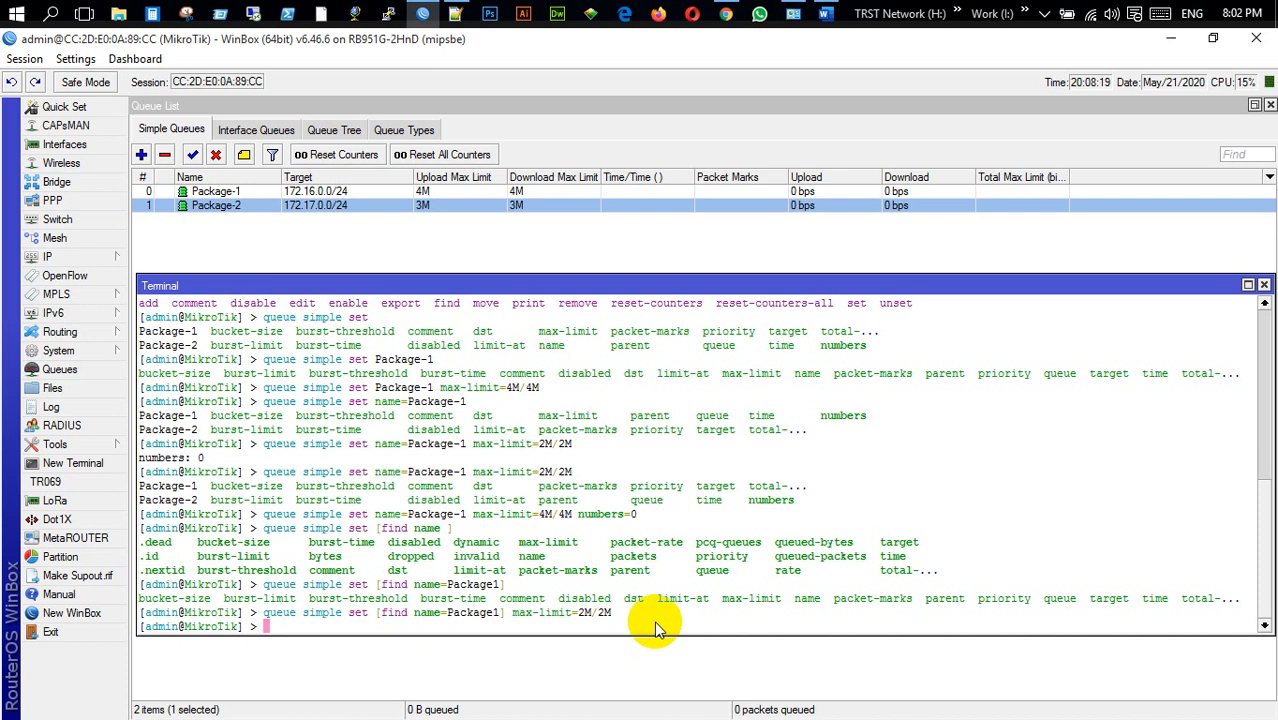
Recall the command, correct the filtered name to Package-1, and run it with max-limit=2M/2M.
key(Up)
key(Left)
key(Left)
key(Left)
key(Left)
key(Left)
key(Left)
key(Left)
key(Left)
key(Left)
key(Left)
key(Left)
key(Left)
key(Left)
key(Left)
key(Left)
key(Left)
key(Left)
key(Left)
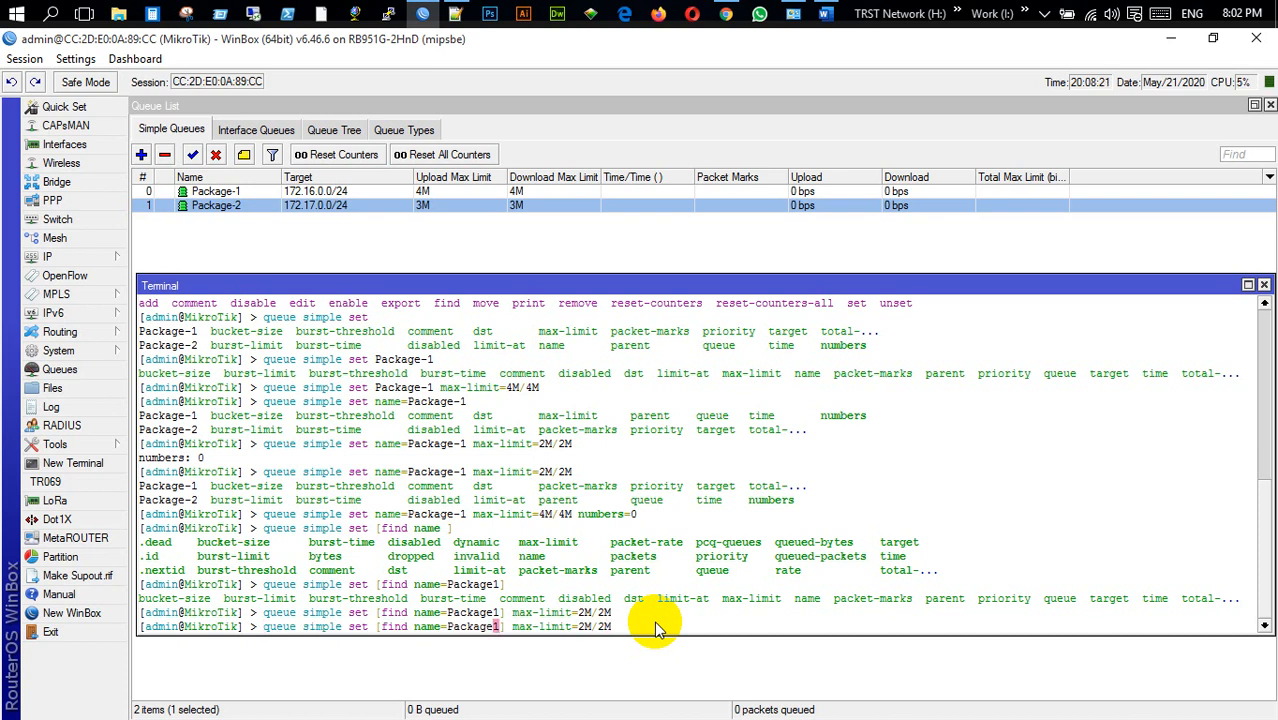
text(-)
key(Right)
key(Right)
key(Right)
key(Right)
key(Right)
key(Right)
key(Right)
key(Right)
key(Right)
key(Right)
key(Right)
key(Right)
key(Right)
key(Right)
key(Right)
key(Right)
key(Right)
key(Right)
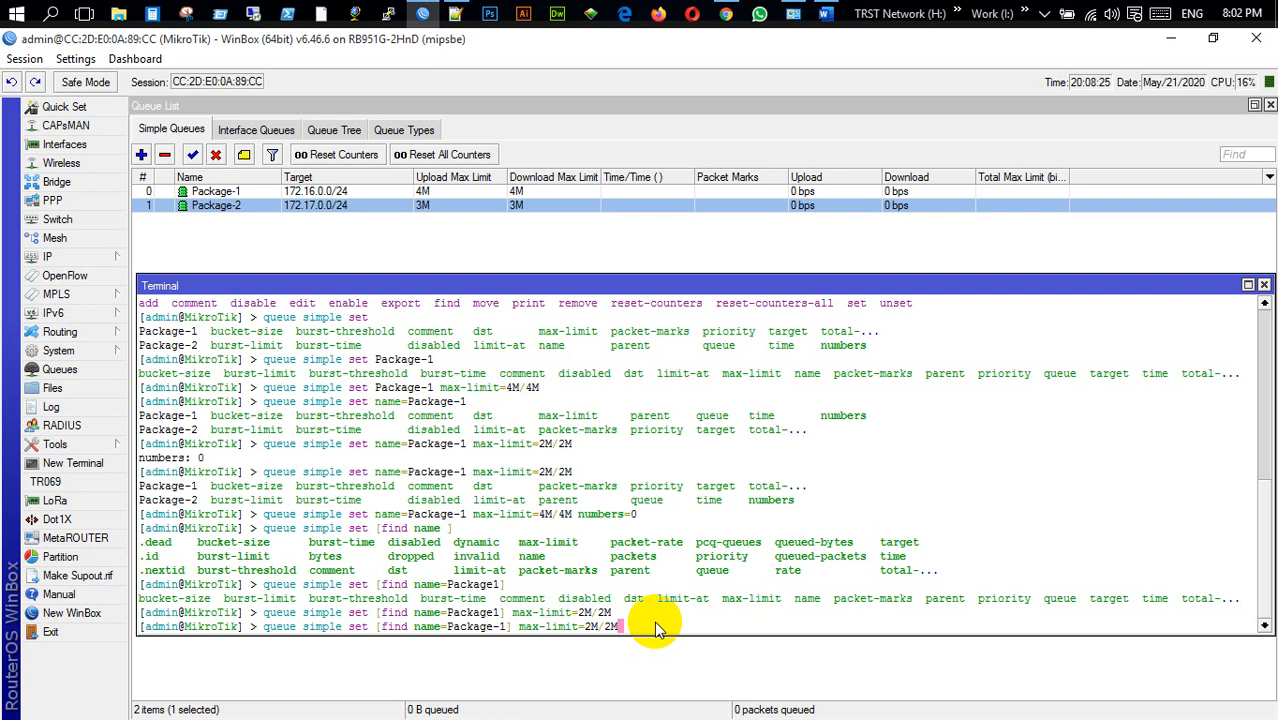
key(Return)
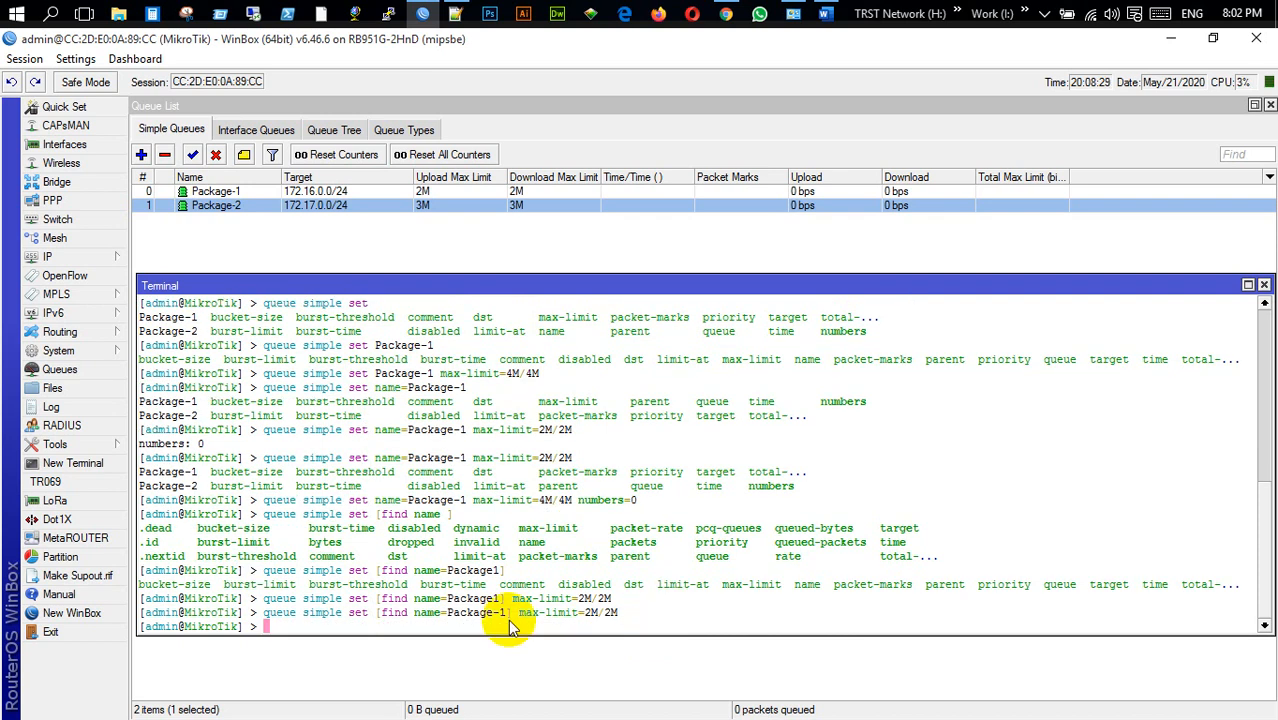
Copy the command "queue simple set Package-1 max-limit=4M/4M" from the terminal history.
drag(265, 612, 631, 615)
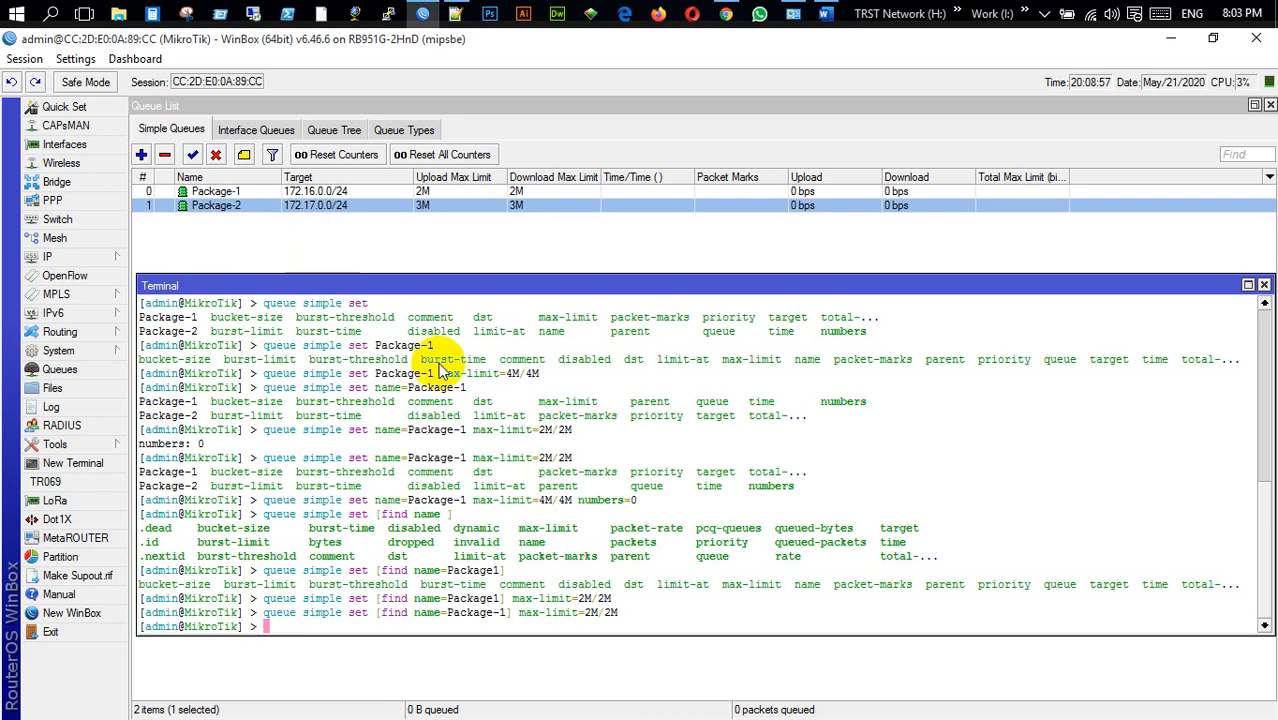
scroll(400, 478, up, 1)
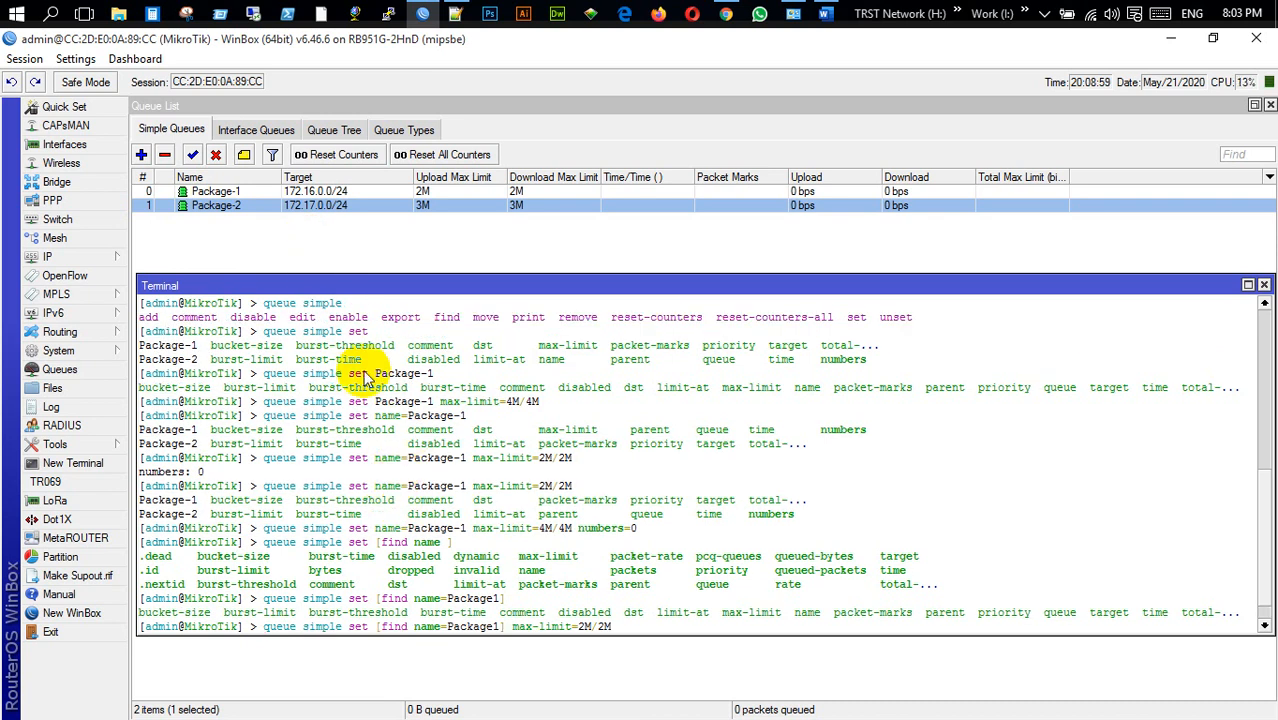
scroll(342, 405, up, 1)
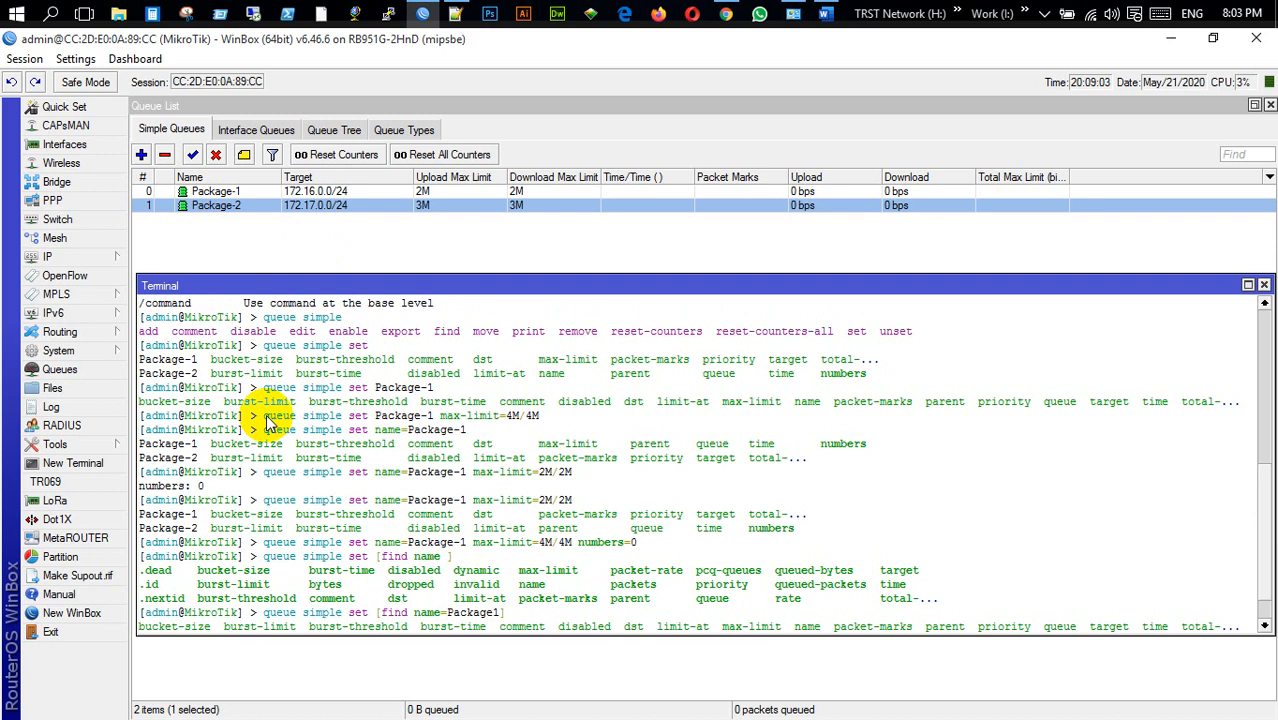
drag(264, 416, 538, 414)
right_click(533, 421)
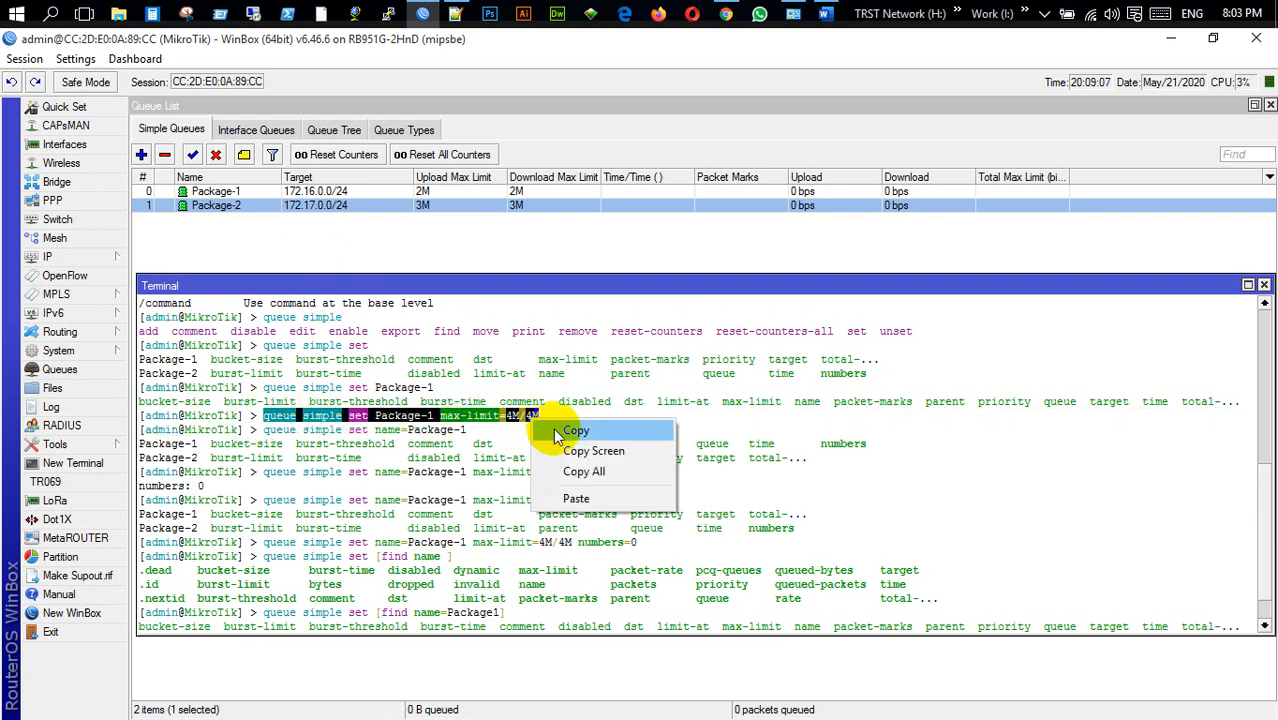
click(570, 431)
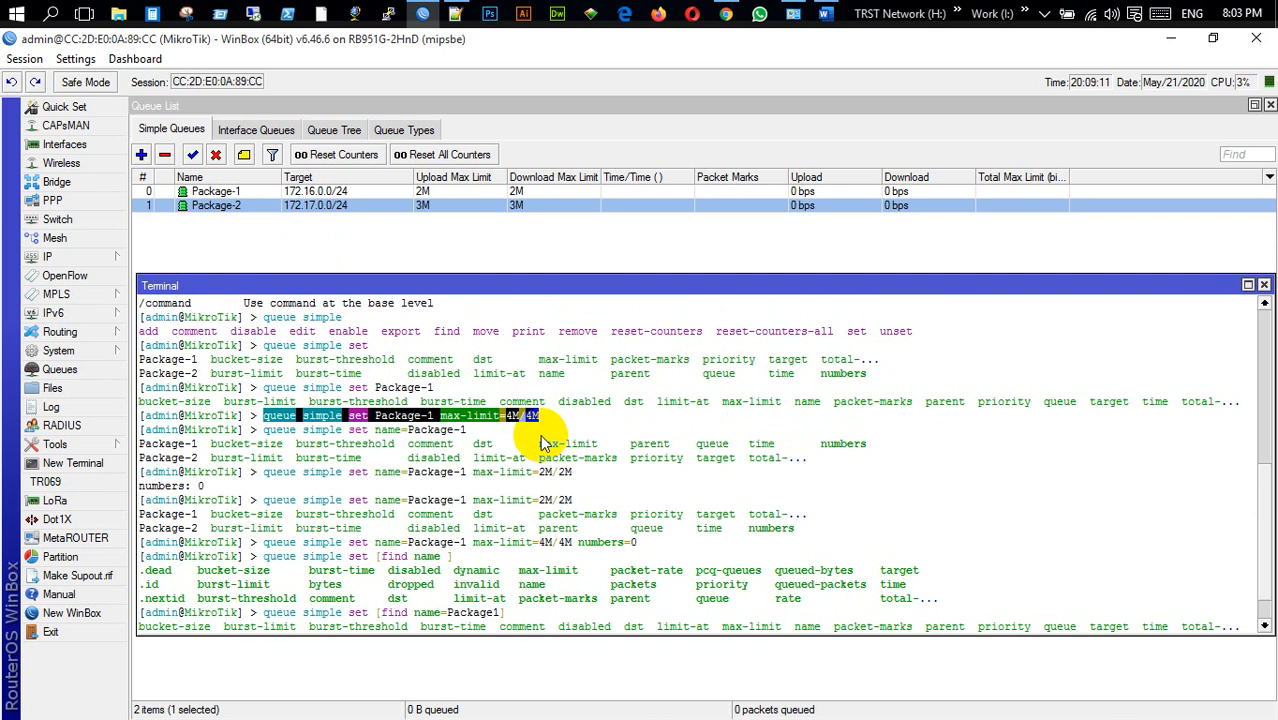
Close the terminal and open the Night entry in the system scheduler.
click(1264, 285)
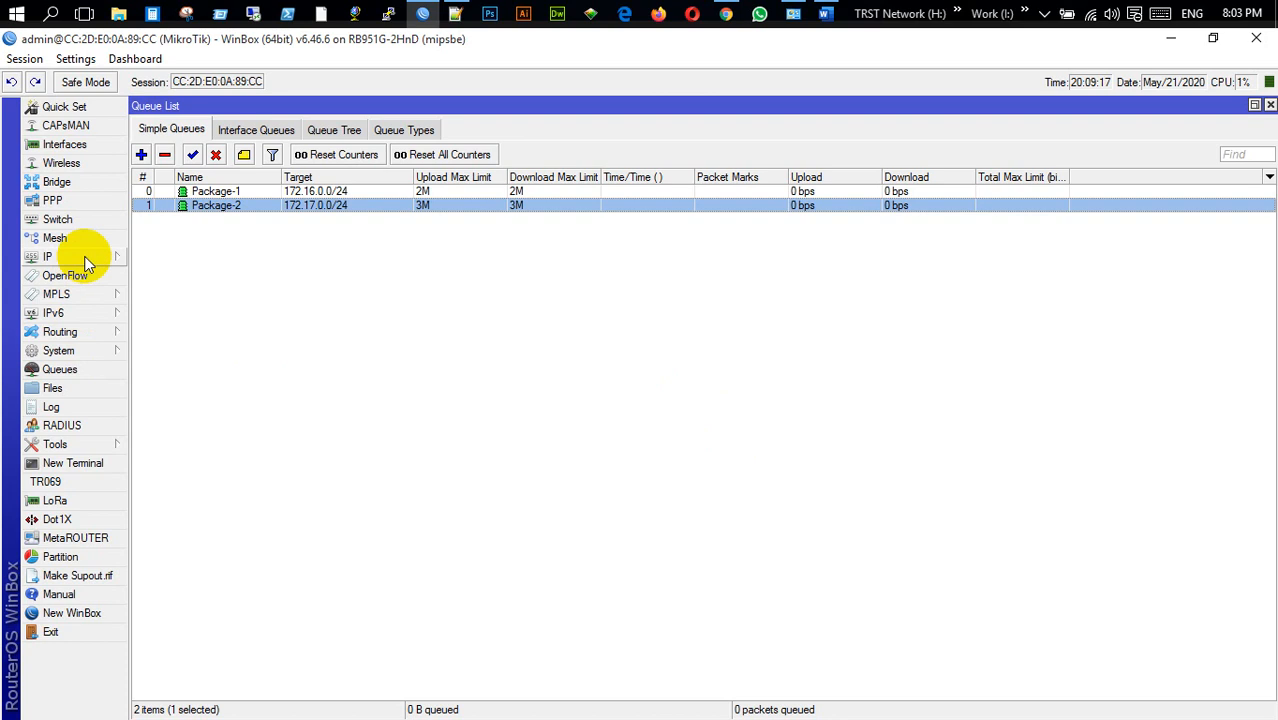
click(90, 352)
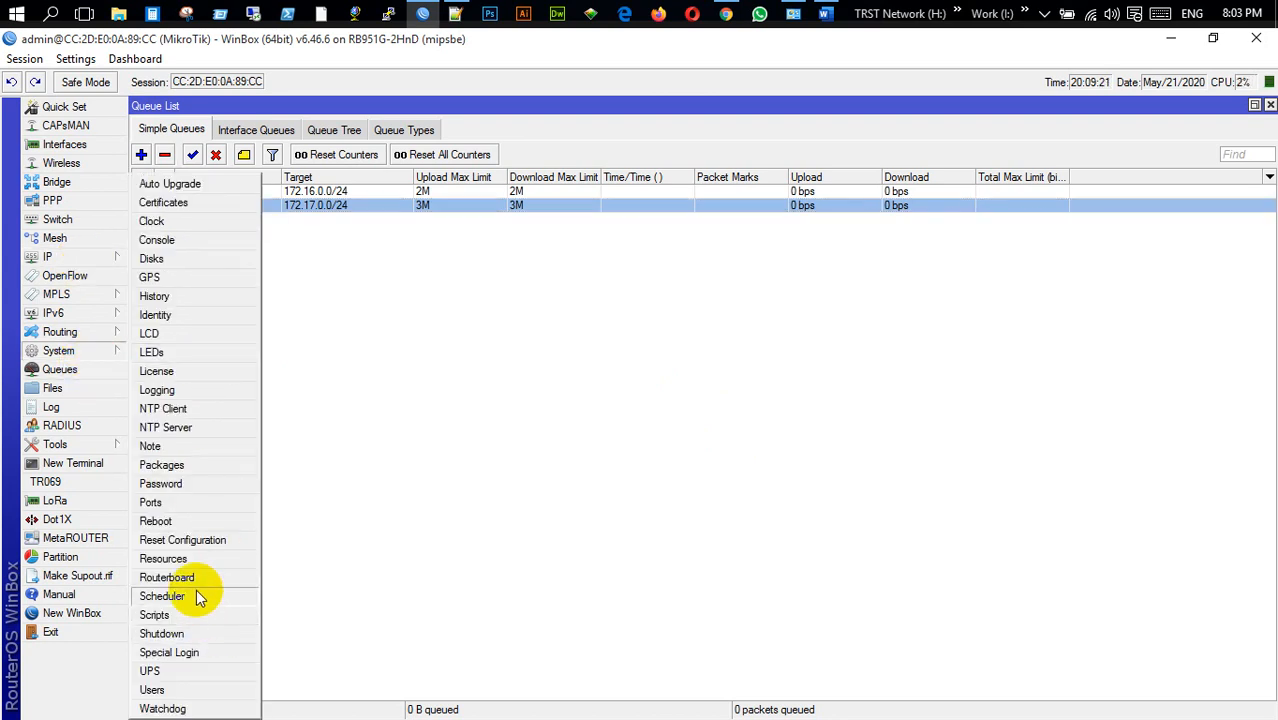
click(162, 596)
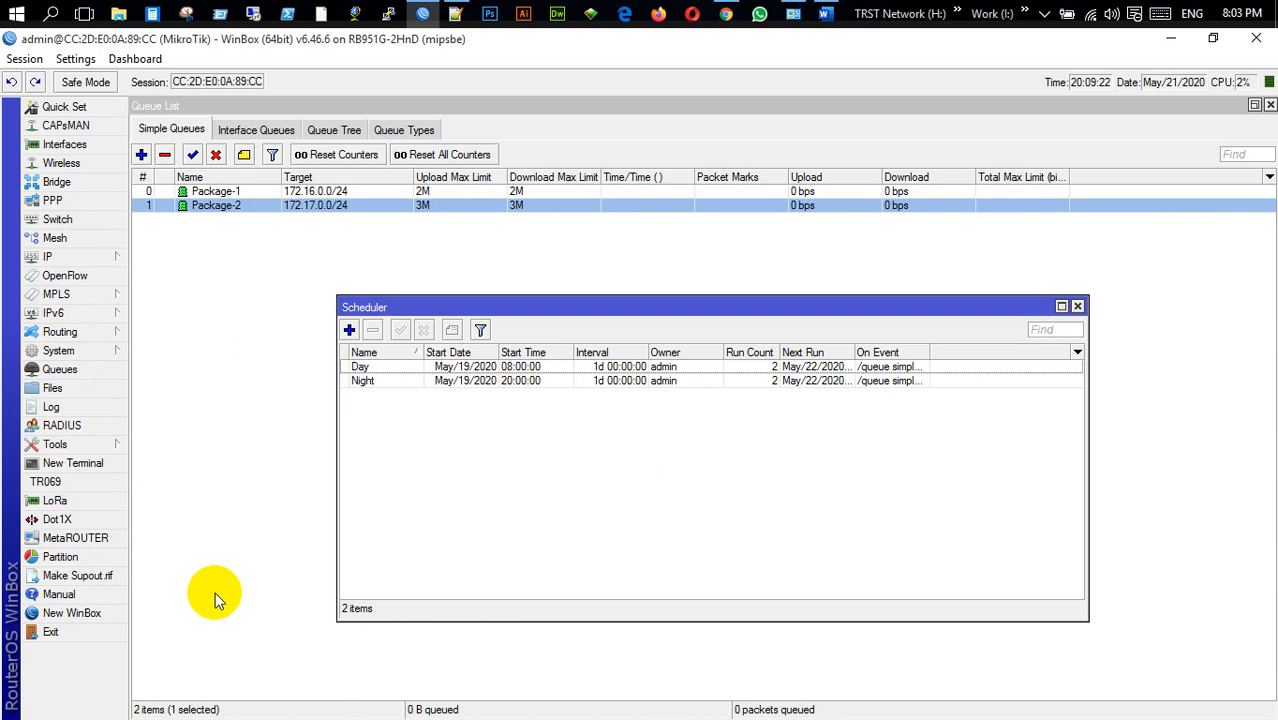
double_click(397, 381)
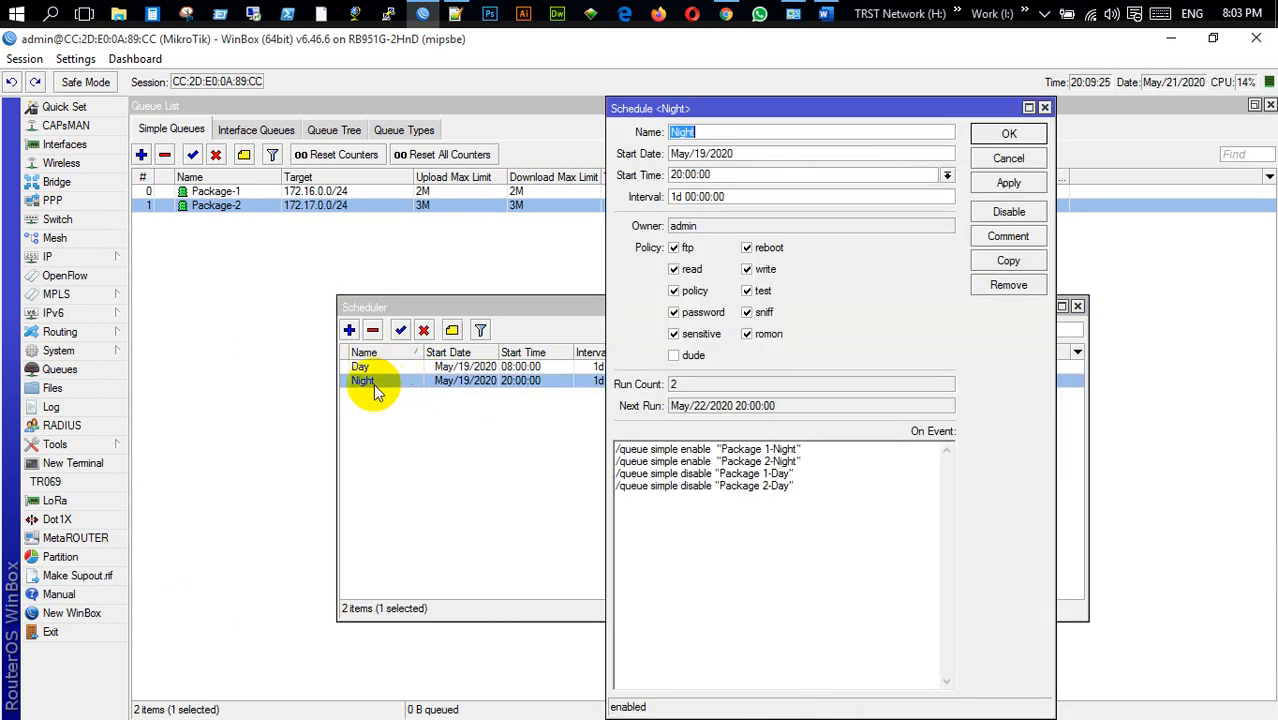
Replace the Night schedule's event script with "/queue simple set Package-1 max-limit=4M/4M".
drag(803, 487, 565, 434)
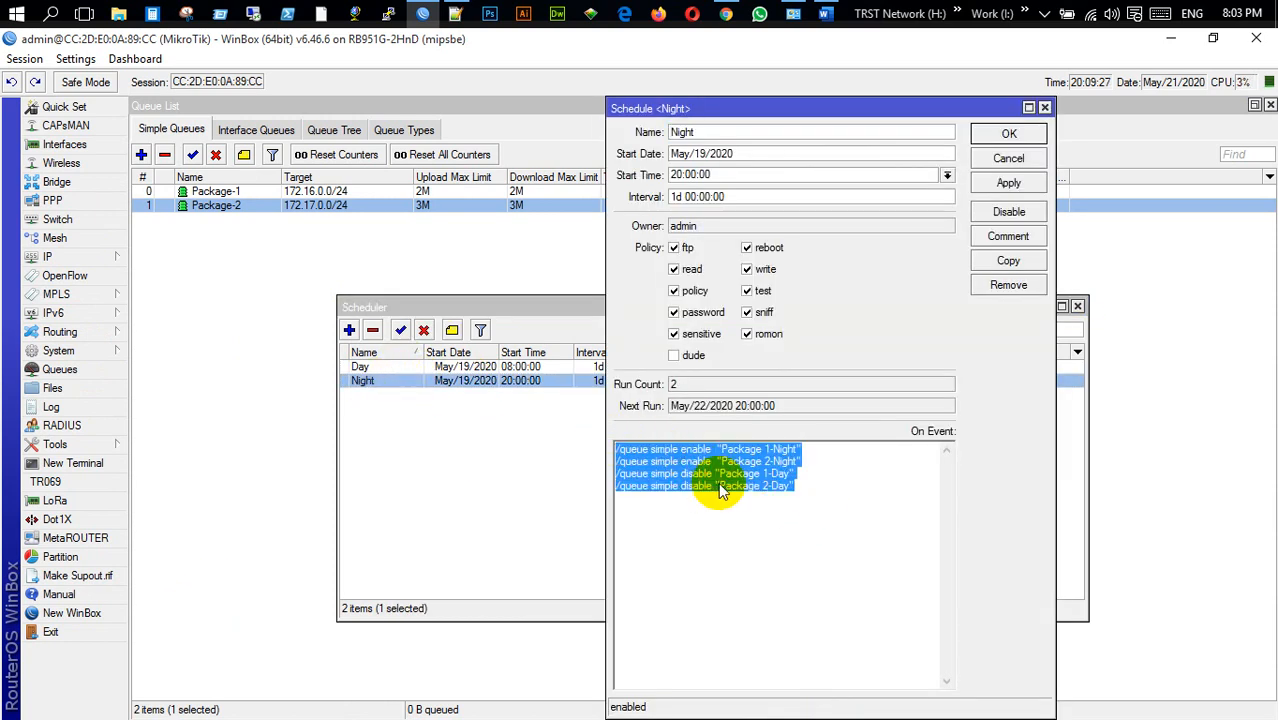
text(/)
key(ctrl+v)
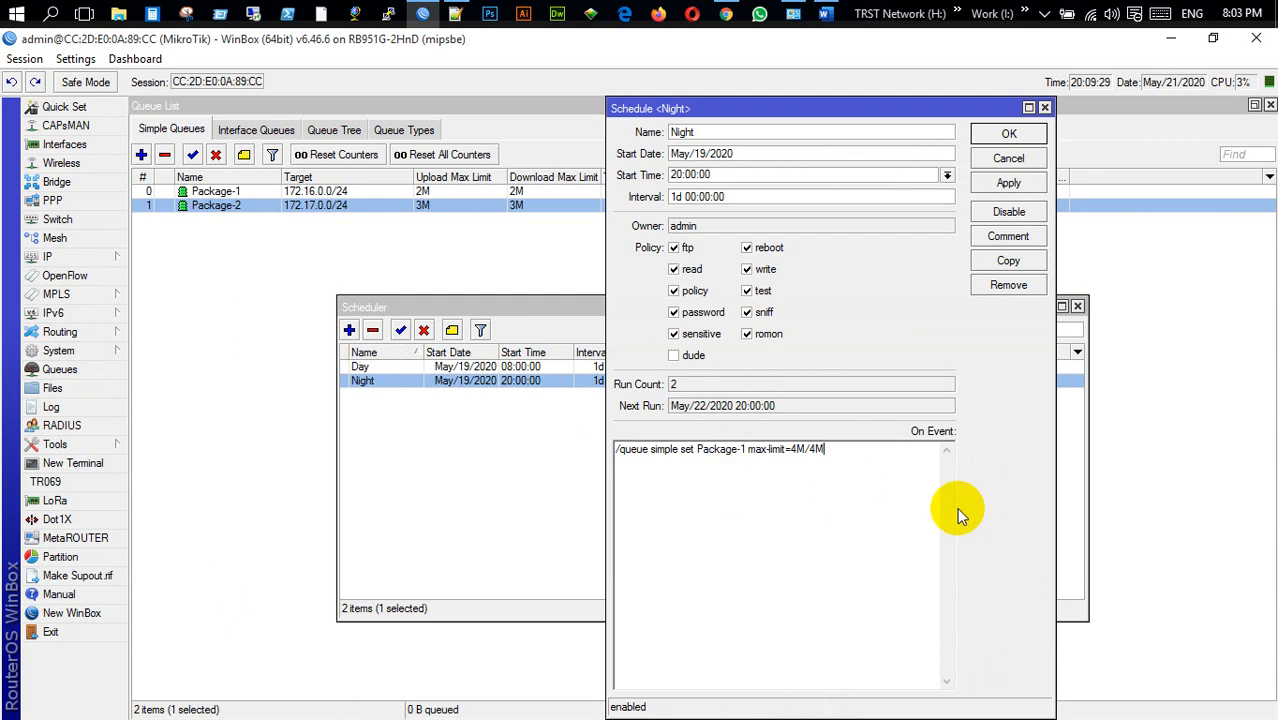
Add a second line to the Night event script reading "/queue simple set Package-2 max-limit=6M/6M".
key(Return)
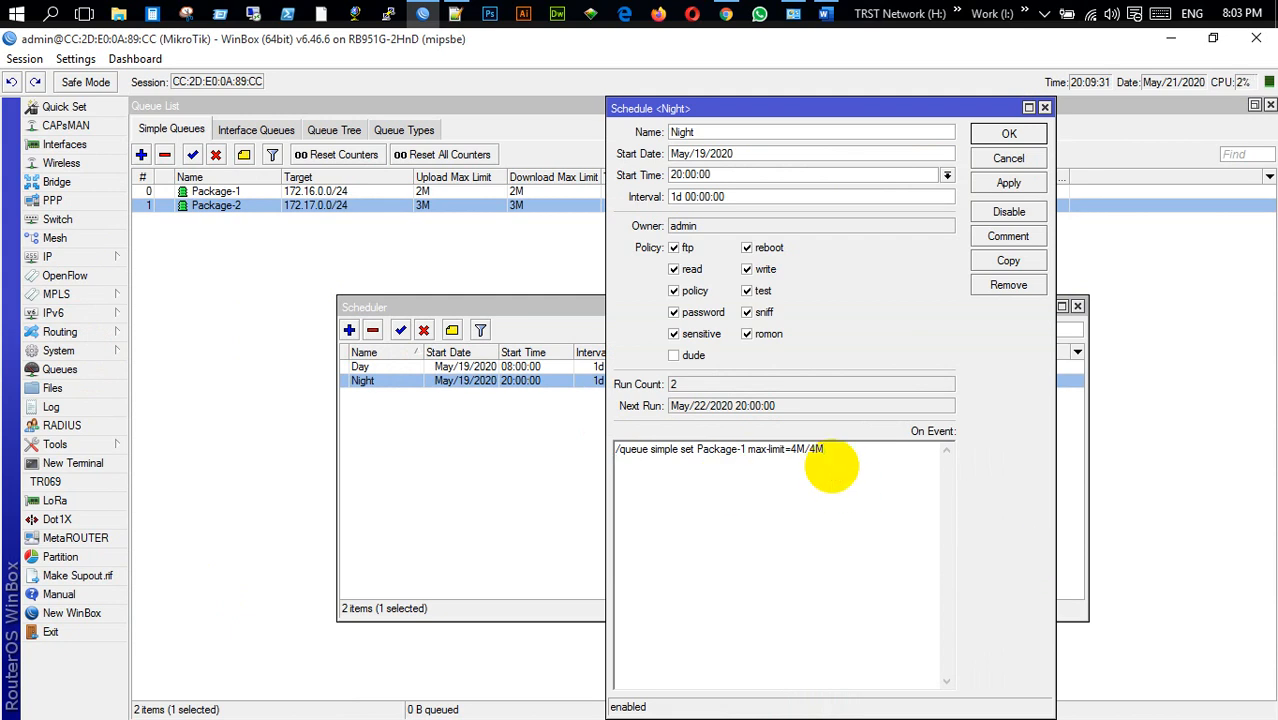
key(ctrl+v)
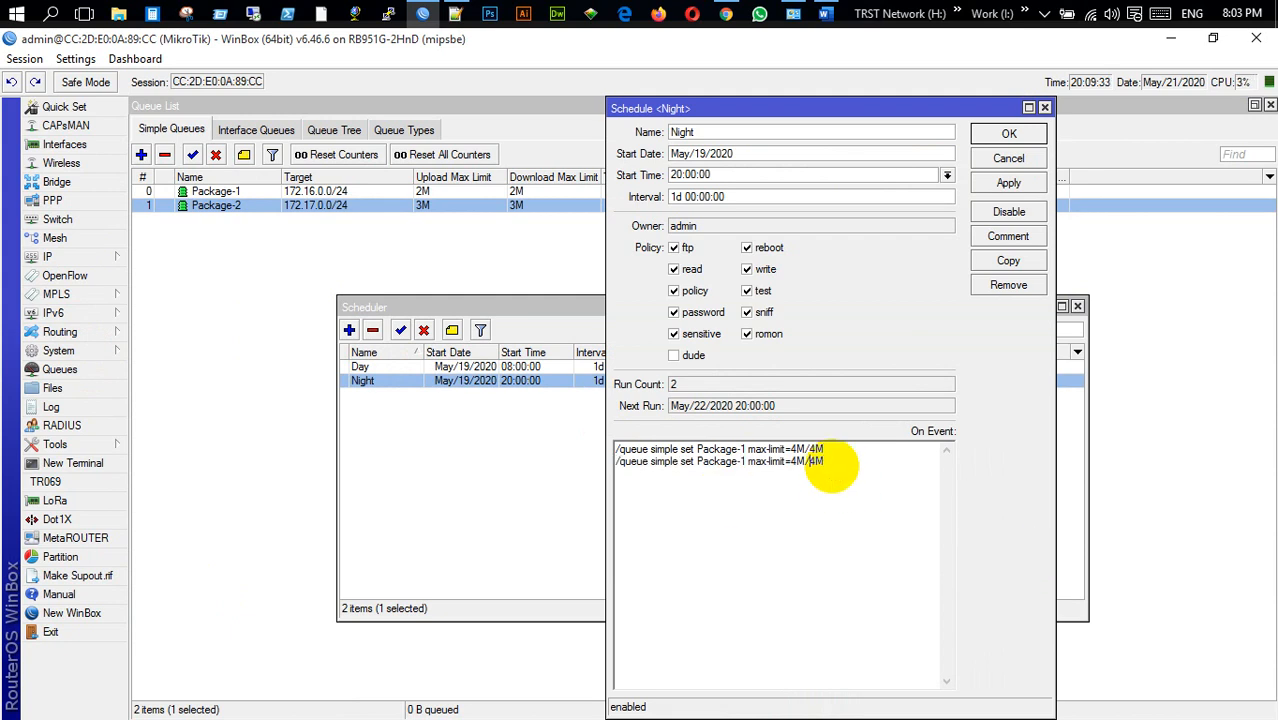
key(Left)
key(Left)
key(Left)
key(Left)
key(Left)
key(Left)
key(Left)
key(Left)
key(Left)
key(Left)
key(Left)
key(Left)
key(shift+Left)
text(2)
key(Right)
key(Right)
key(Right)
key(Right)
key(Right)
key(Right)
key(Right)
key(shift+Right)
text(6)
key(Right)
key(Right)
key(shift+Right)
text(6)
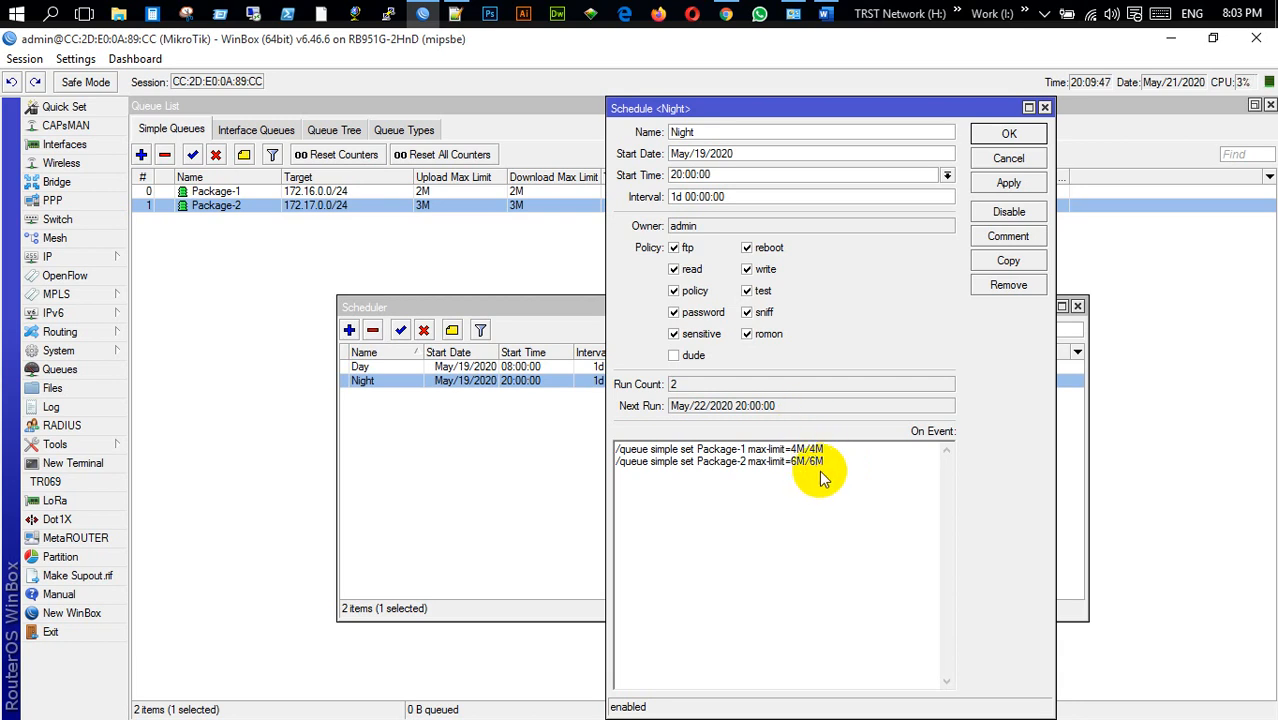
key(Return)
key(BackSpace)
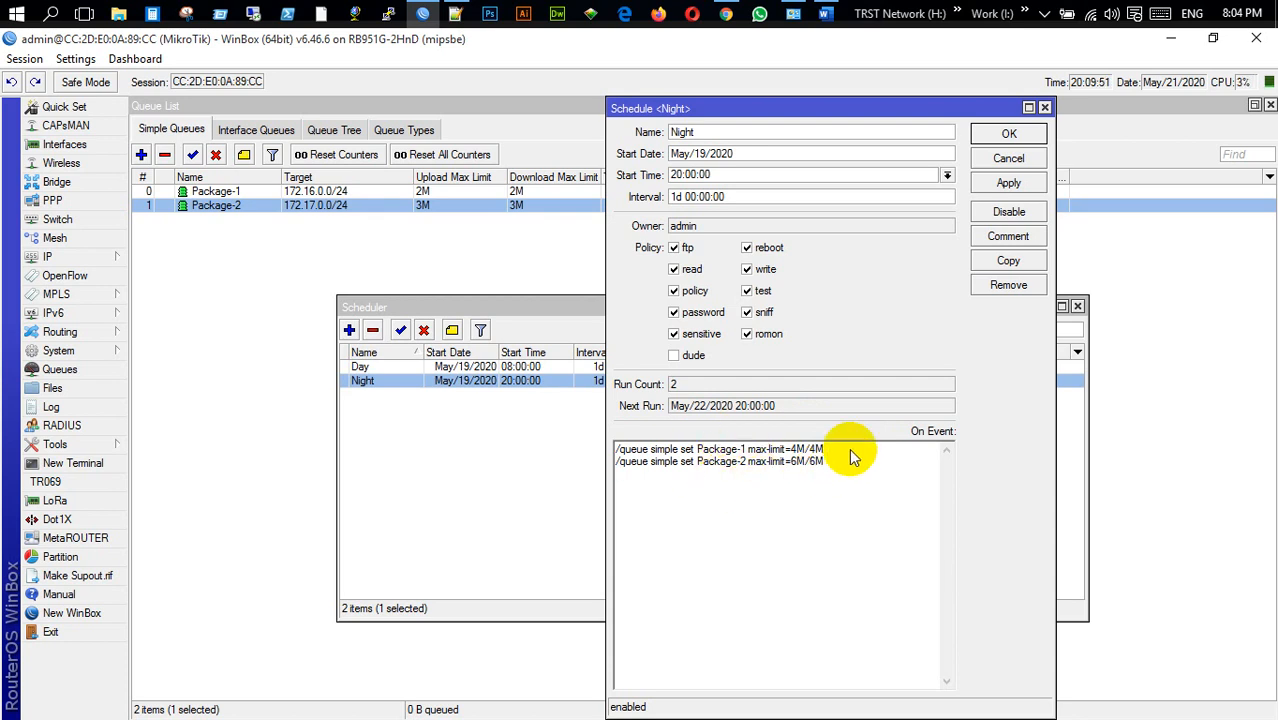
Save the Night schedule and open the Day entry in the scheduler.
click(1008, 183)
click(1010, 133)
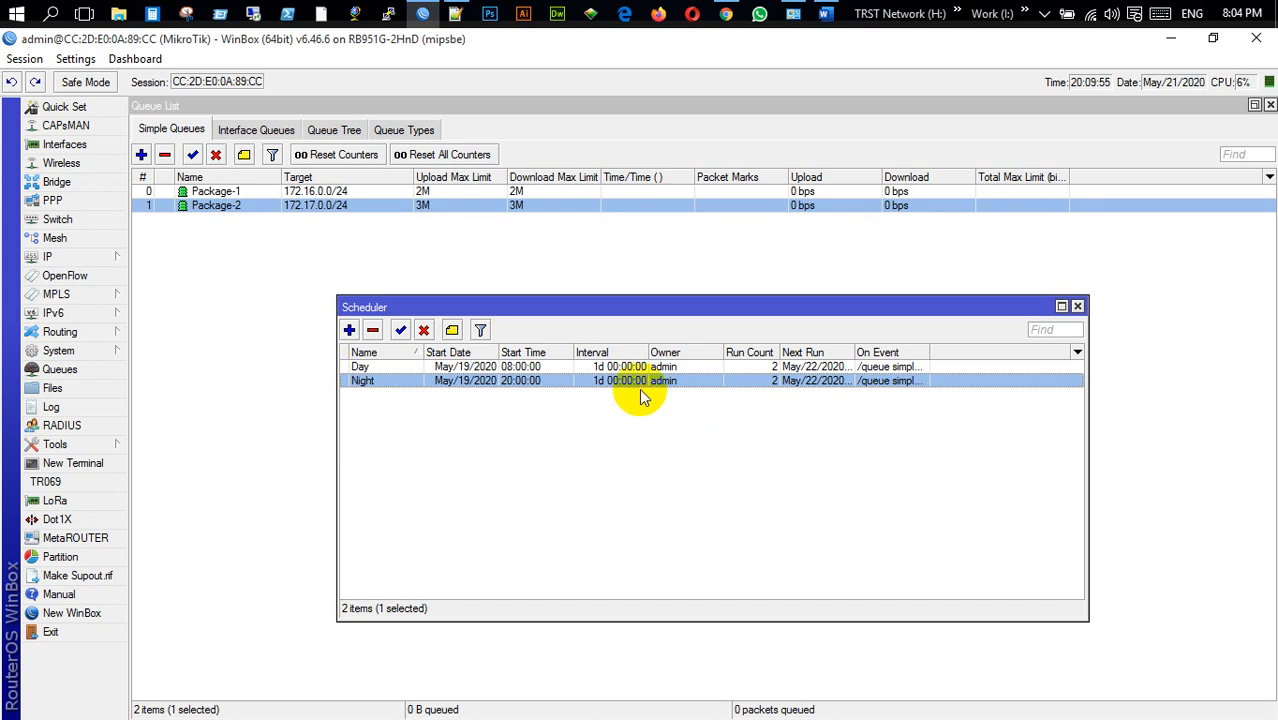
double_click(518, 368)
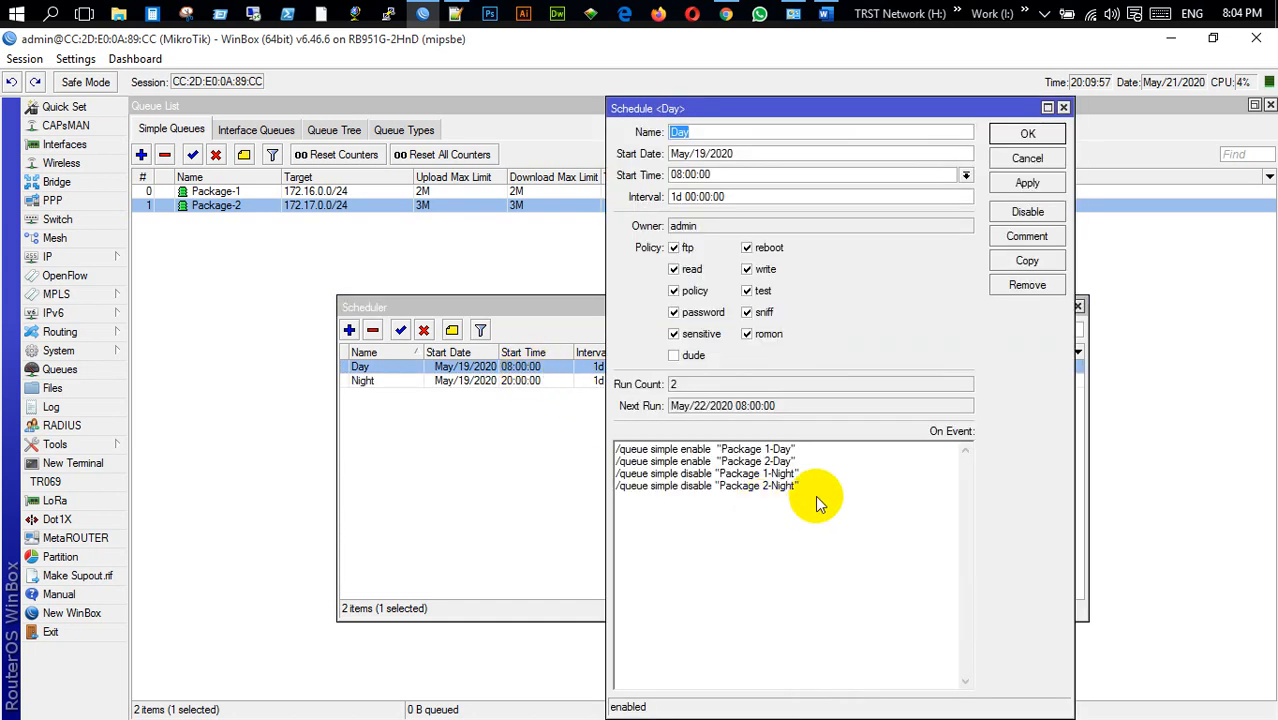
Replace the Day schedule's event script with "/queue simple set Package-1 max-limit=2M/2M".
drag(815, 495, 585, 428)
key(BackSpace)
text(/)
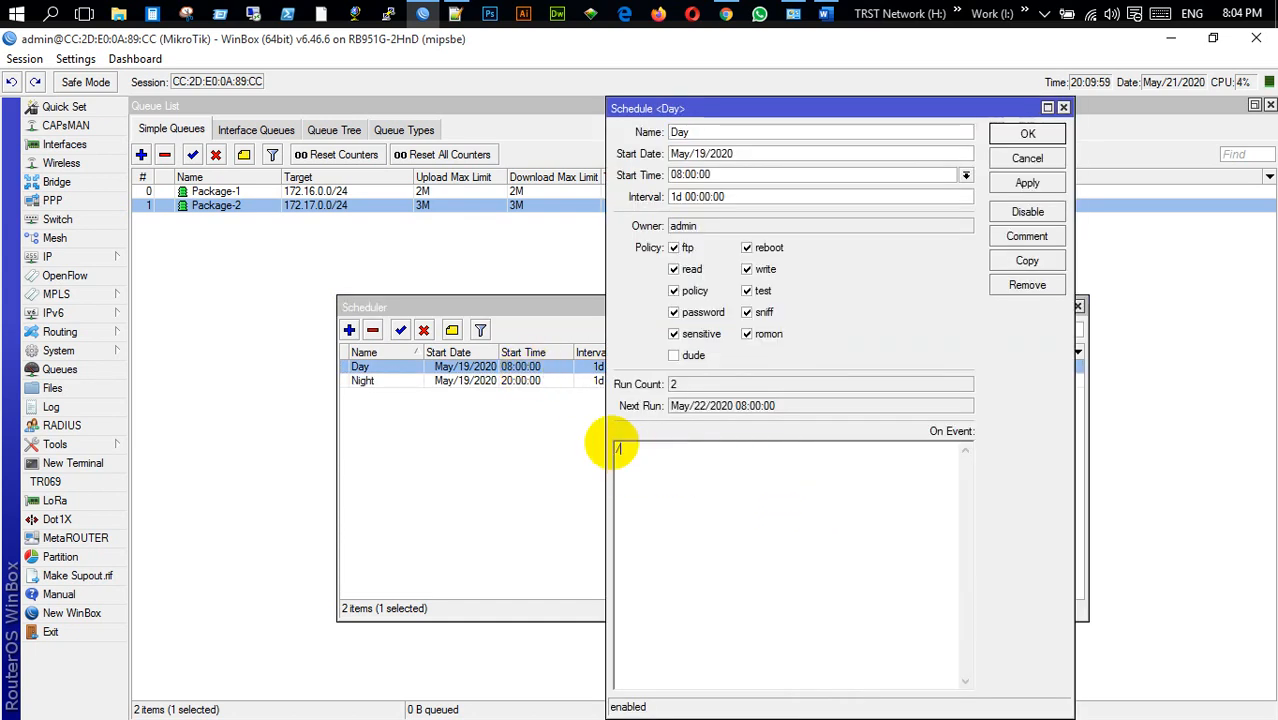
text(queue simple set Package-1 max-limit=4M/4M)
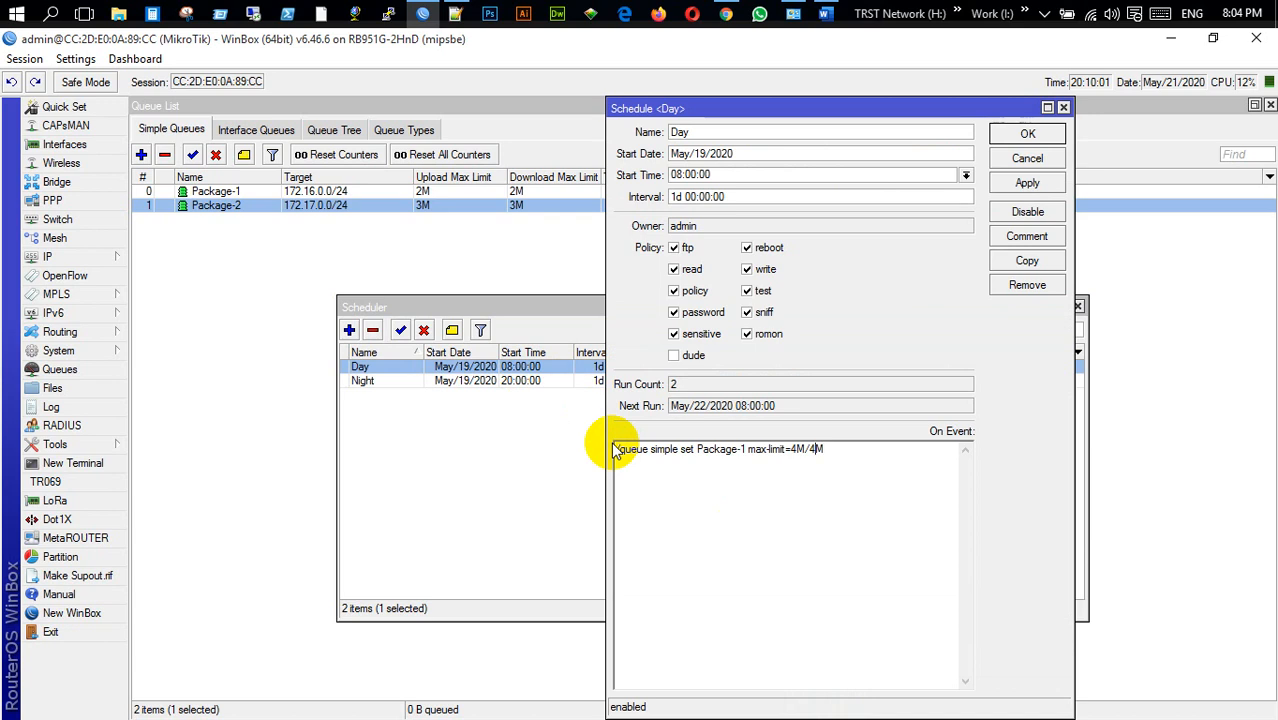
key(Left)
key(Left)
key(Left)
key(shift+Left)
text(2)
key(Right)
key(Right)
key(shift+Right)
text(2)
key(End)
Add a second "/queue simple set" line to the Day event script with its max-limit set to 3M/3M.
key(Return)
text(/queue simple set Package-1 max-limit=4M/4M)
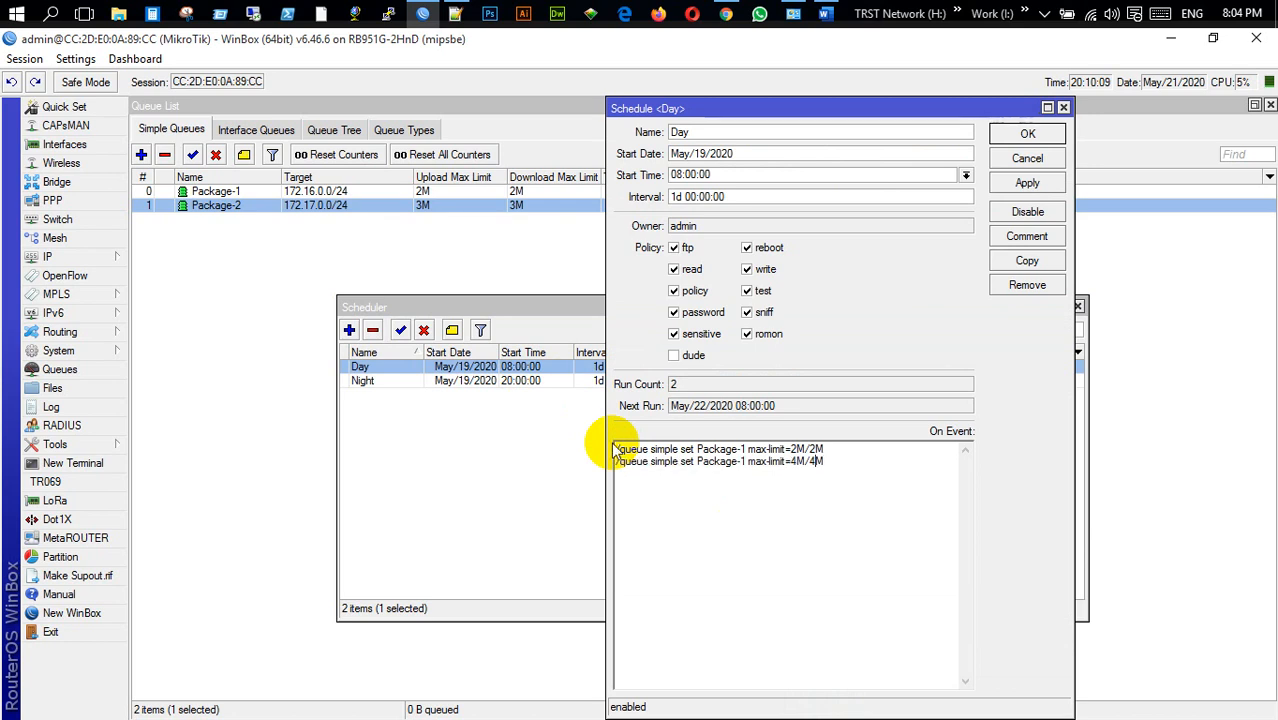
key(shift+Left)
text(3)
key(Left)
key(Left)
key(Left)
key(shift+Right)
text(3)
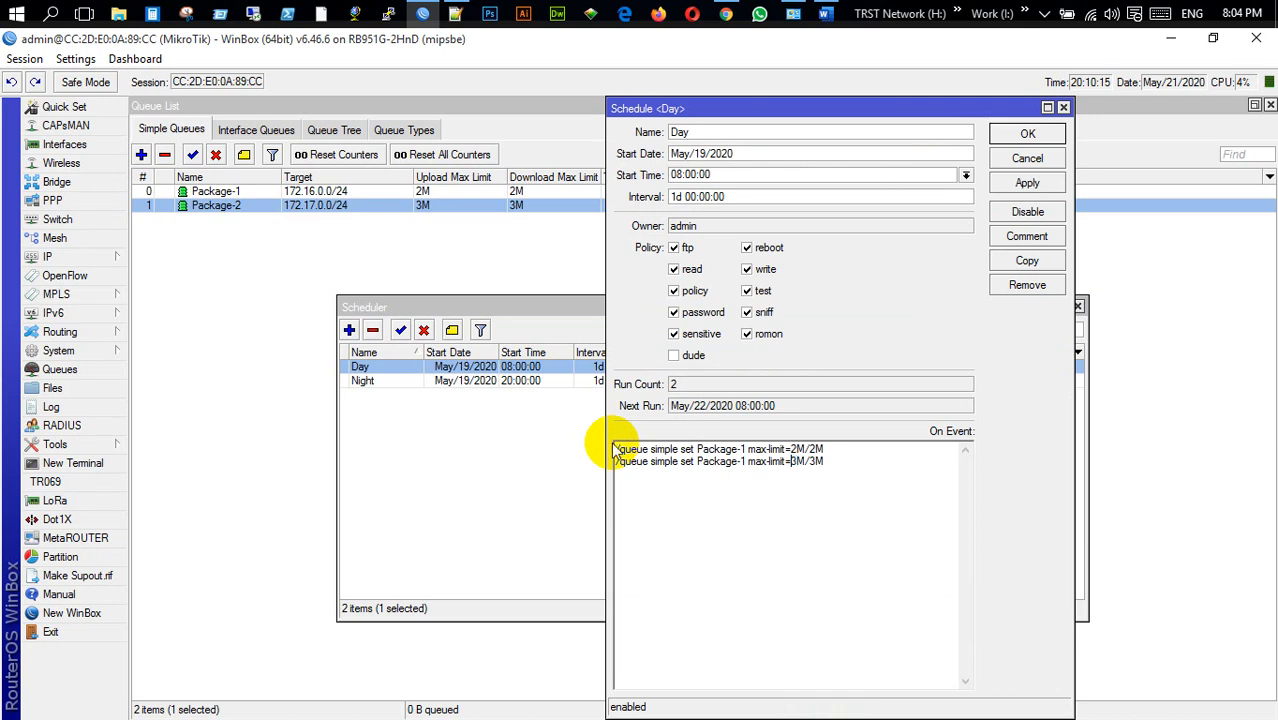
Change the queue name in the Day script's second line to Package-2 and save the Day schedule.
key(Left)
key(Left)
key(Left)
key(Left)
key(Left)
key(Left)
key(shift+Right)
text(3)
key(BackSpace)
text(2)
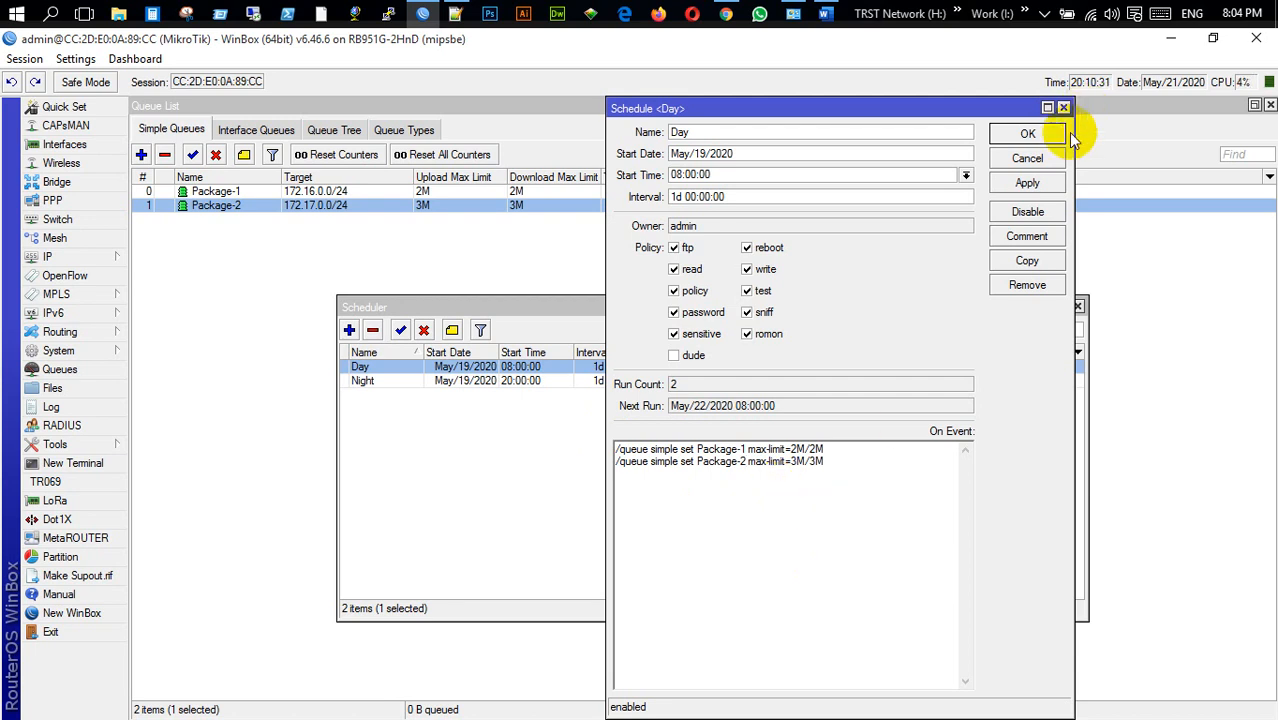
click(1016, 185)
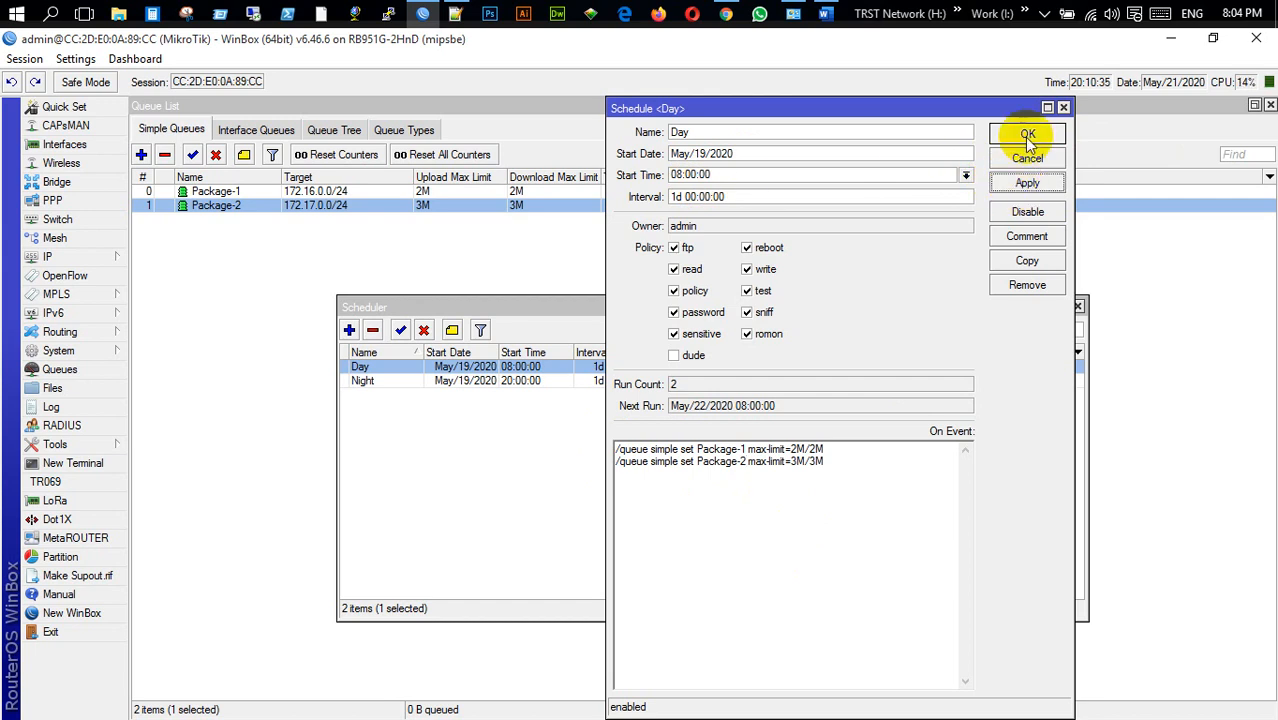
click(1028, 136)
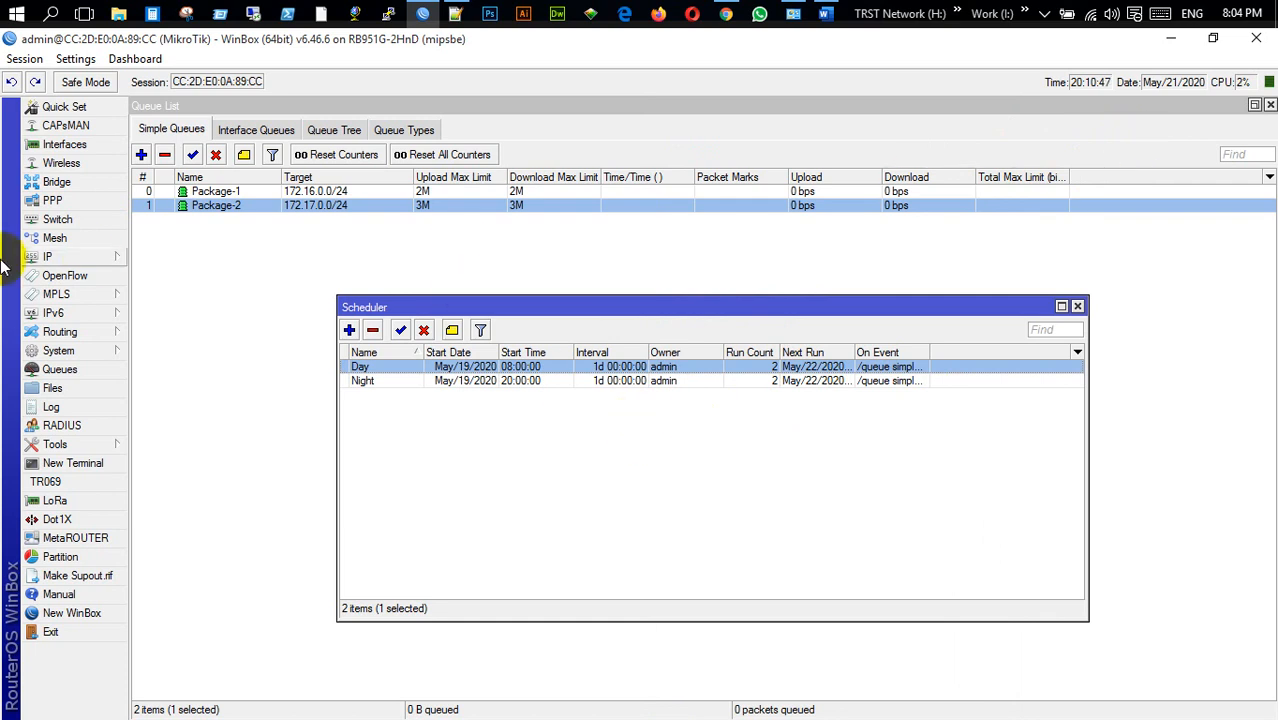
Open the router's system clock and set its date to May/19/2020.
click(86, 347)
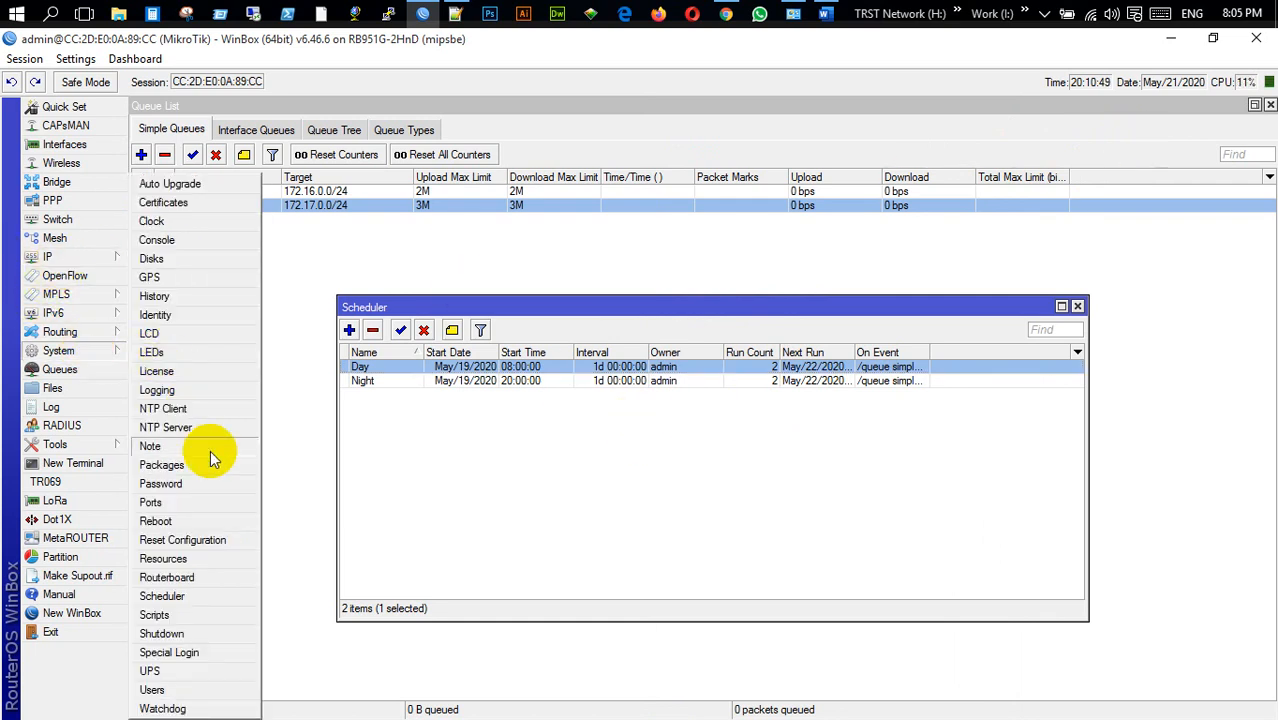
click(152, 221)
click(290, 433)
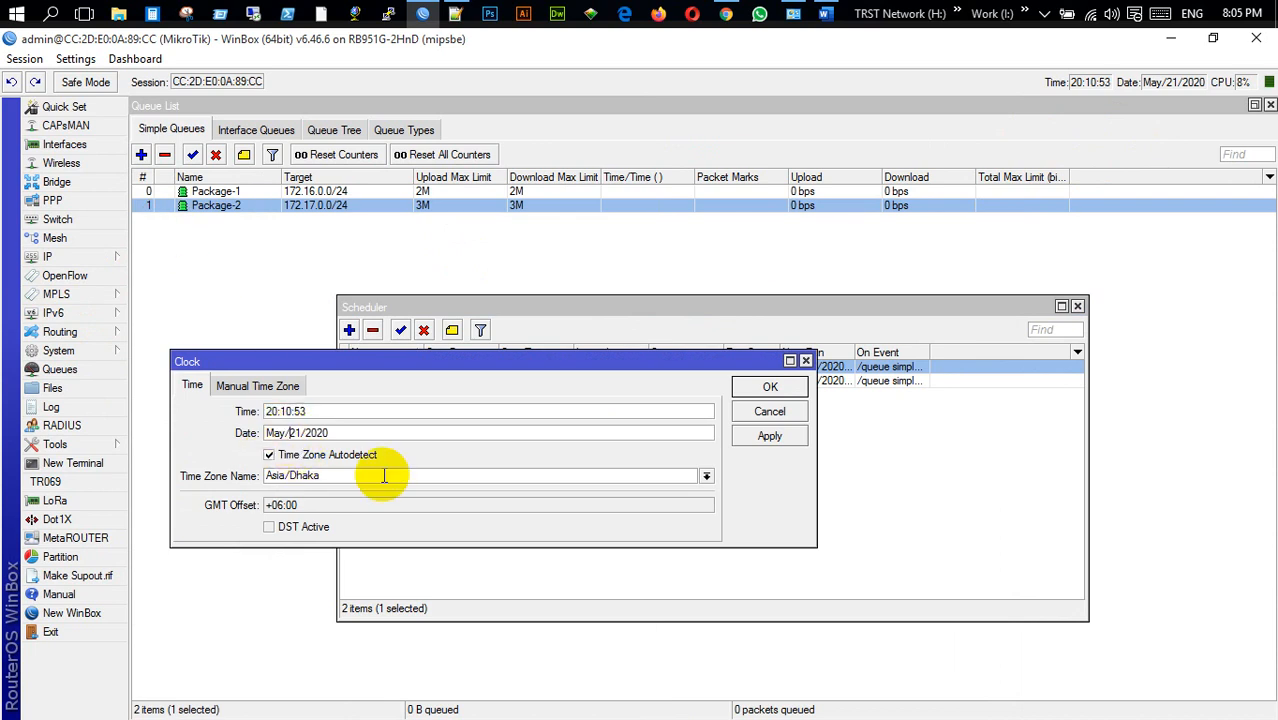
key(shift+Right)
key(shift+Right)
text(19)
Set the clock's time to 19:58:50 and confirm the clock settings to trigger the Night schedule.
key(shift+Tab)
key(shift+Right)
key(shift+Right)
text(19)
key(shift+Right)
key(shift+Right)
key(shift+Right)
key(shift+Right)
text(58)
key(shift+Right)
key(shift+Right)
key(shift+Right)
text(50)
key(Return)
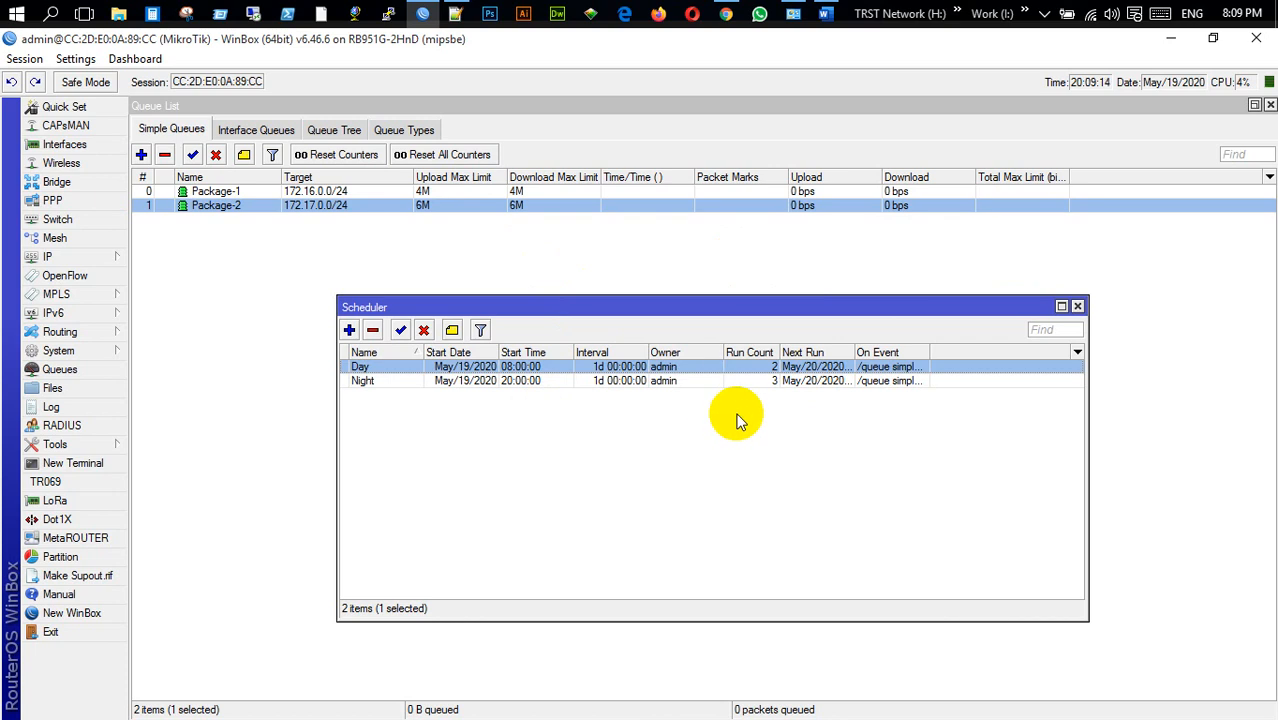
Open the Night schedule to review its event script, and close it again.
double_click(627, 383)
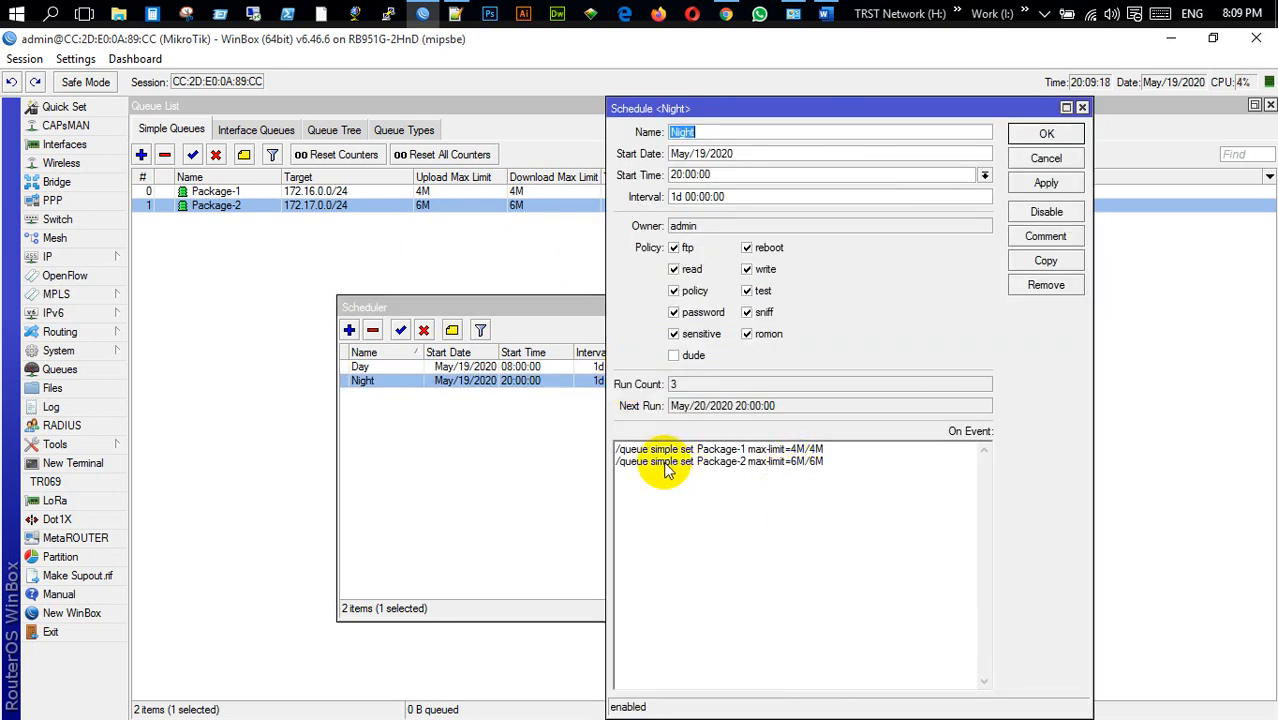
click(1050, 135)
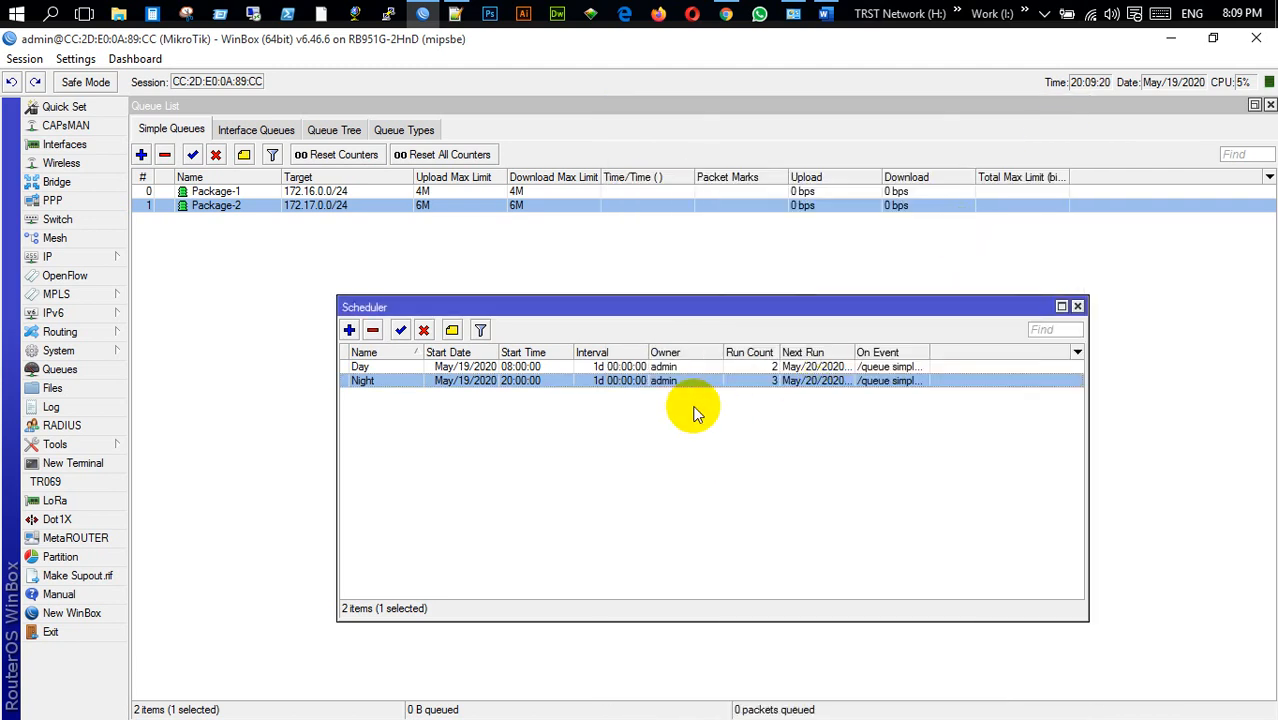
Set the router's system clock to 07:58:50 and confirm it to trigger the Day schedule.
click(92, 350)
click(186, 222)
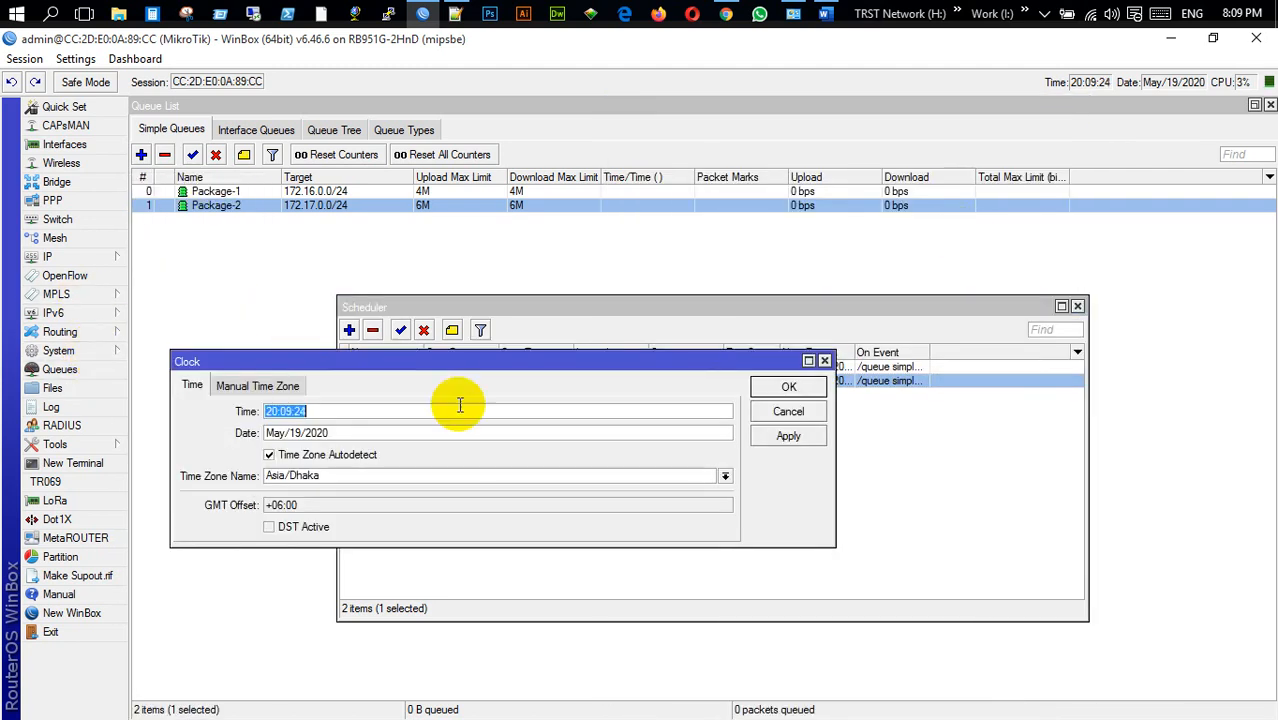
drag(467, 359, 655, 421)
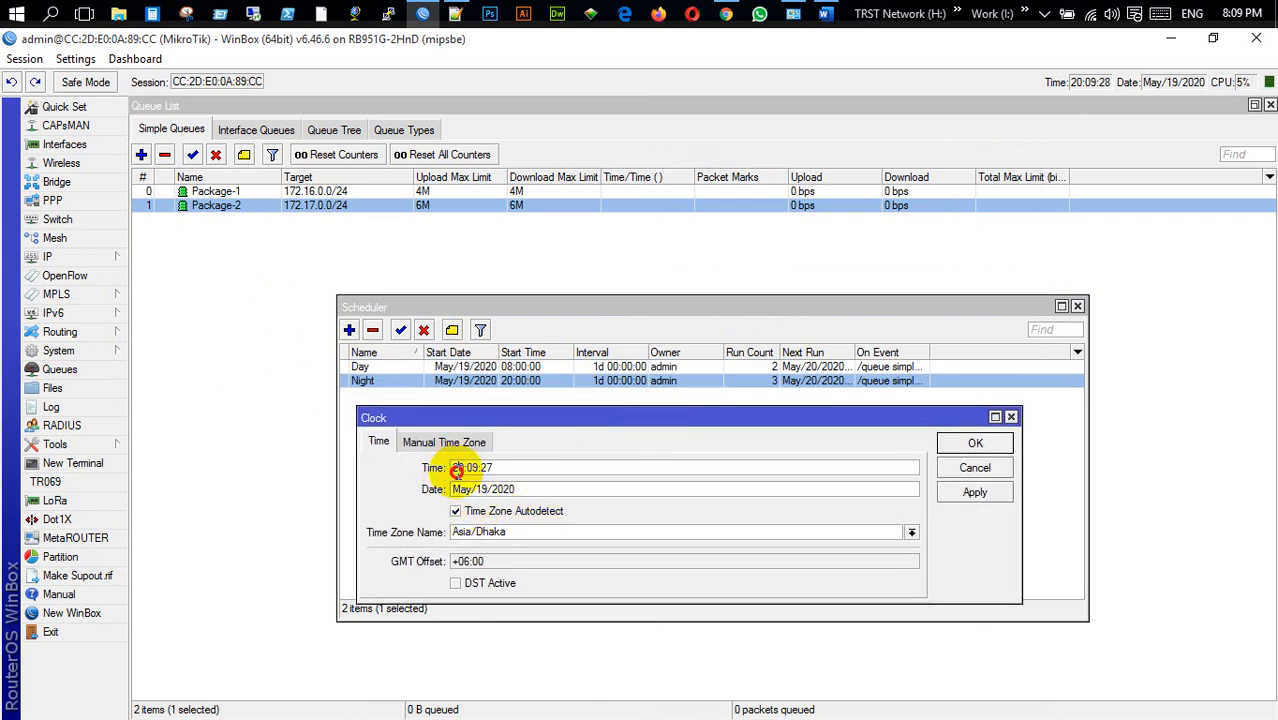
text(07)
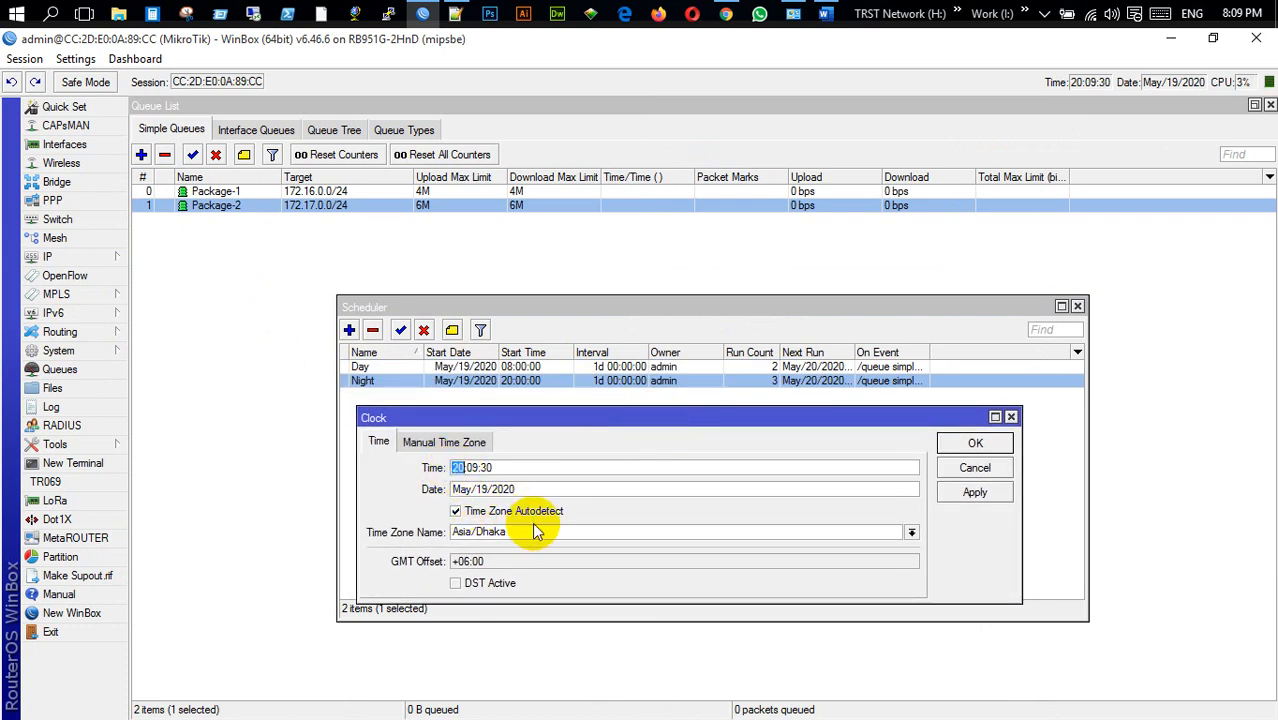
key(shift+Right)
key(shift+Right)
key(shift+Right)
text(58)
key(shift+Right)
key(shift+Right)
text(50)
key(Return)
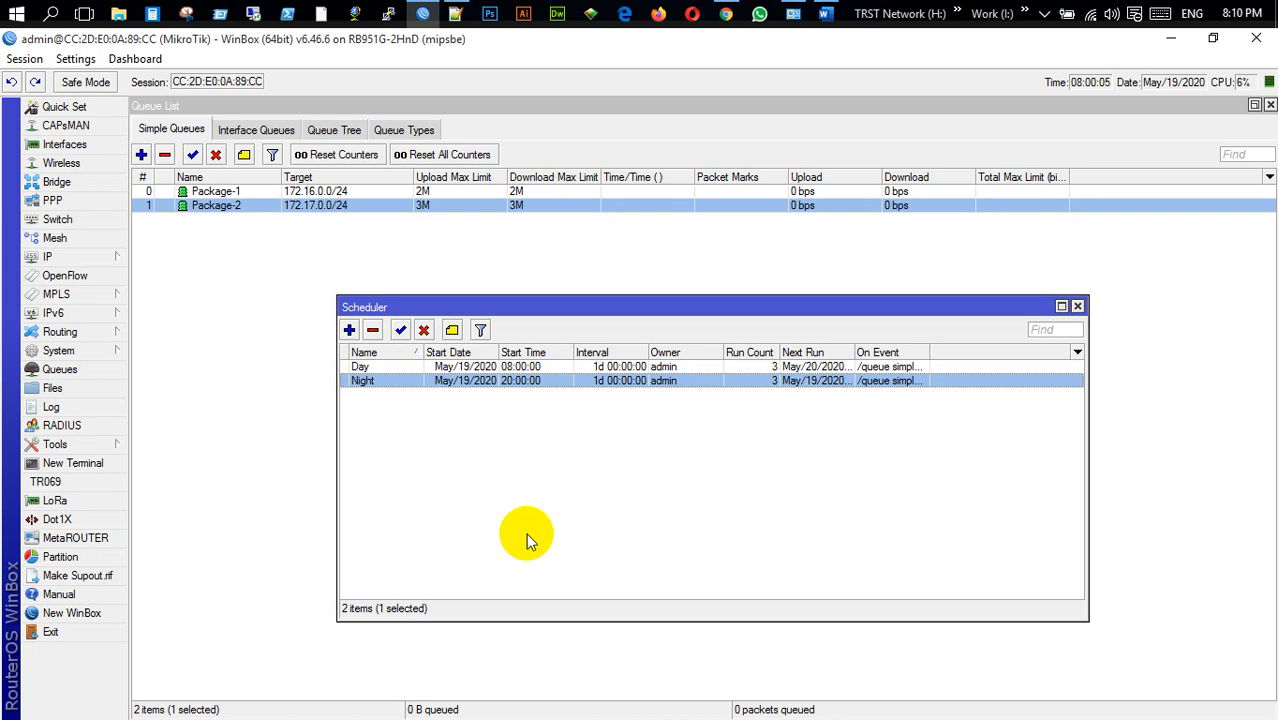
Set the router's system clock to 19:59:50 and confirm it to run the Night schedule again.
click(75, 349)
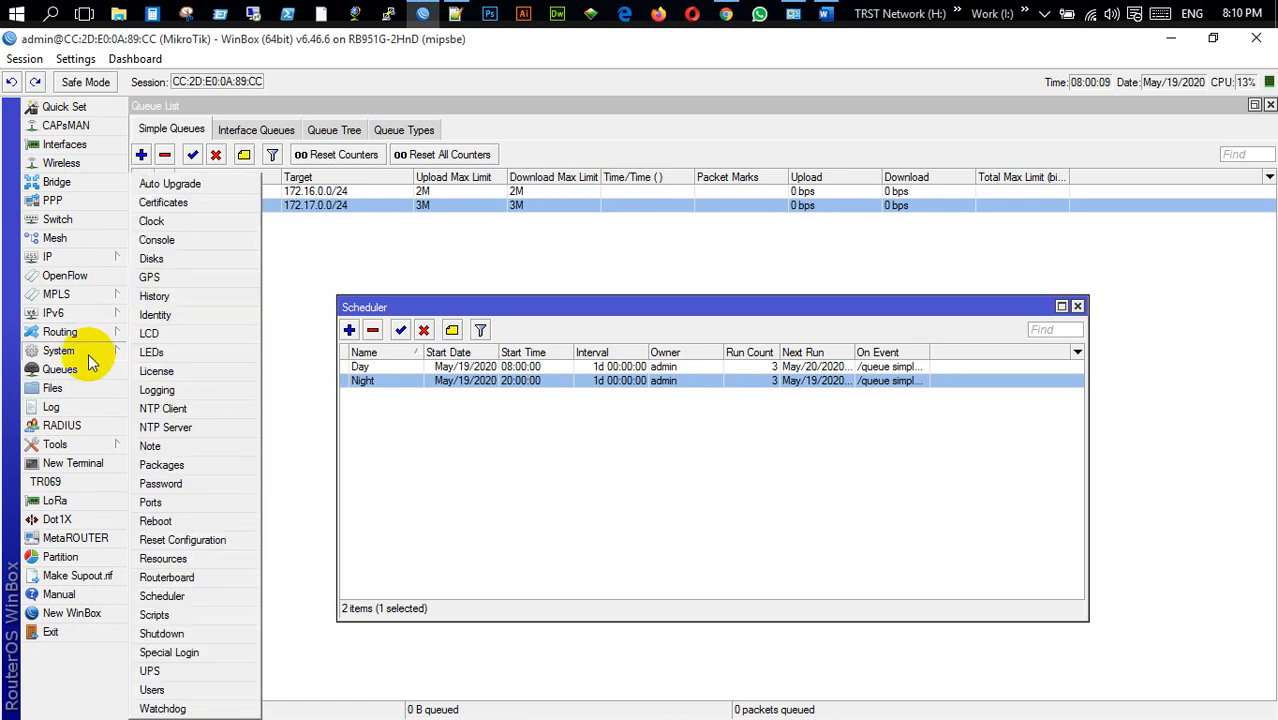
click(195, 220)
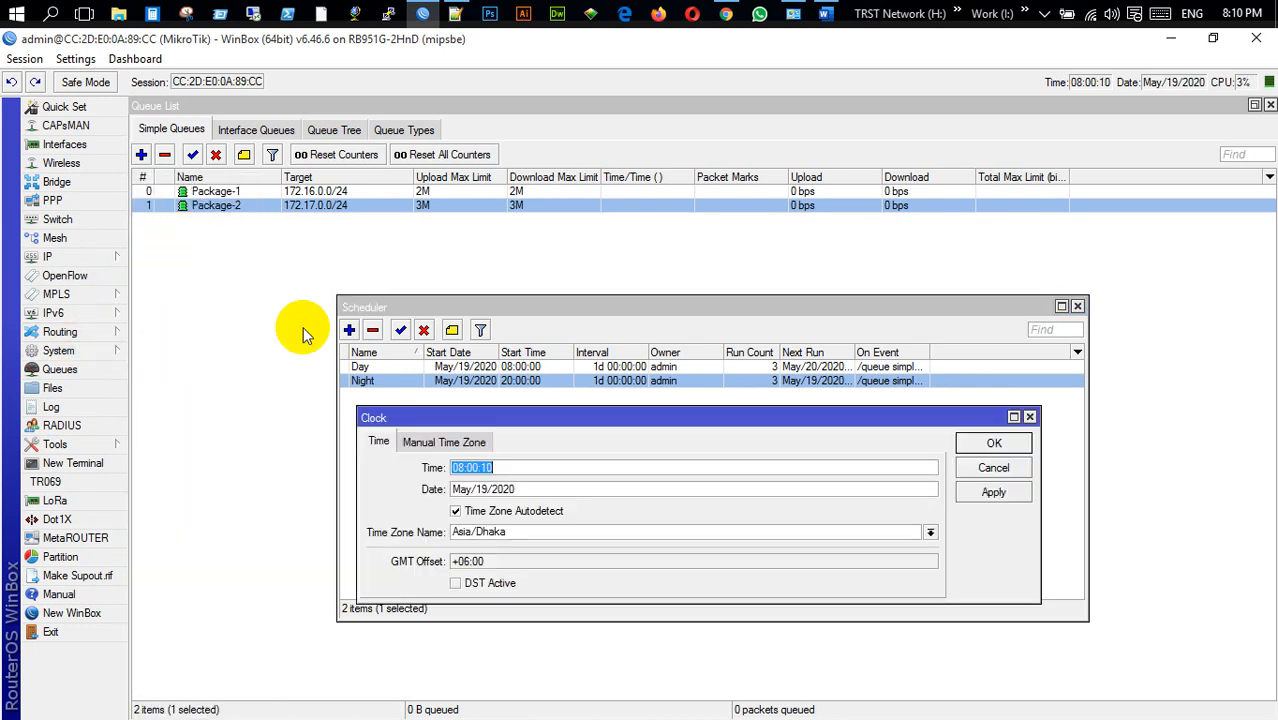
click(530, 470)
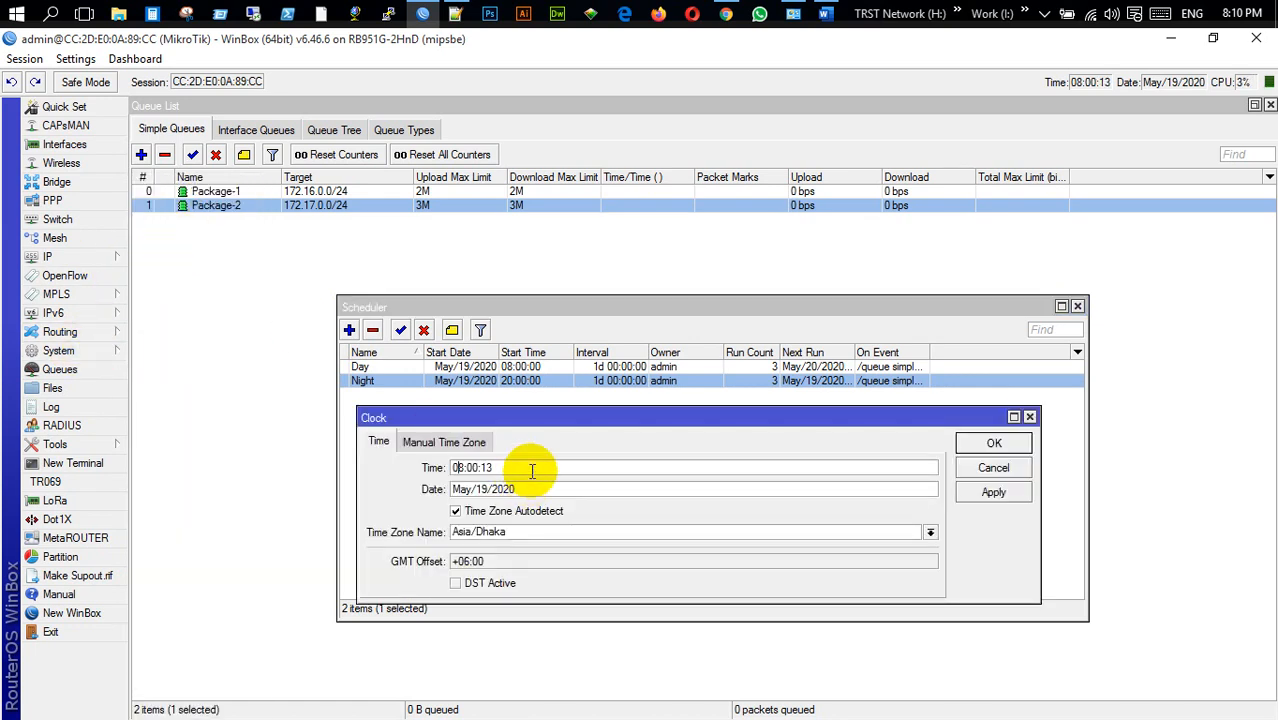
key(shift+Right)
key(shift+Right)
text(19)
key(Right)
key(shift+Right)
text(5)
key(shift+Right)
text(9)
key(Right)
key(Right)
key(Left)
key(shift+Right)
key(shift+Right)
text(50)
key(Return)
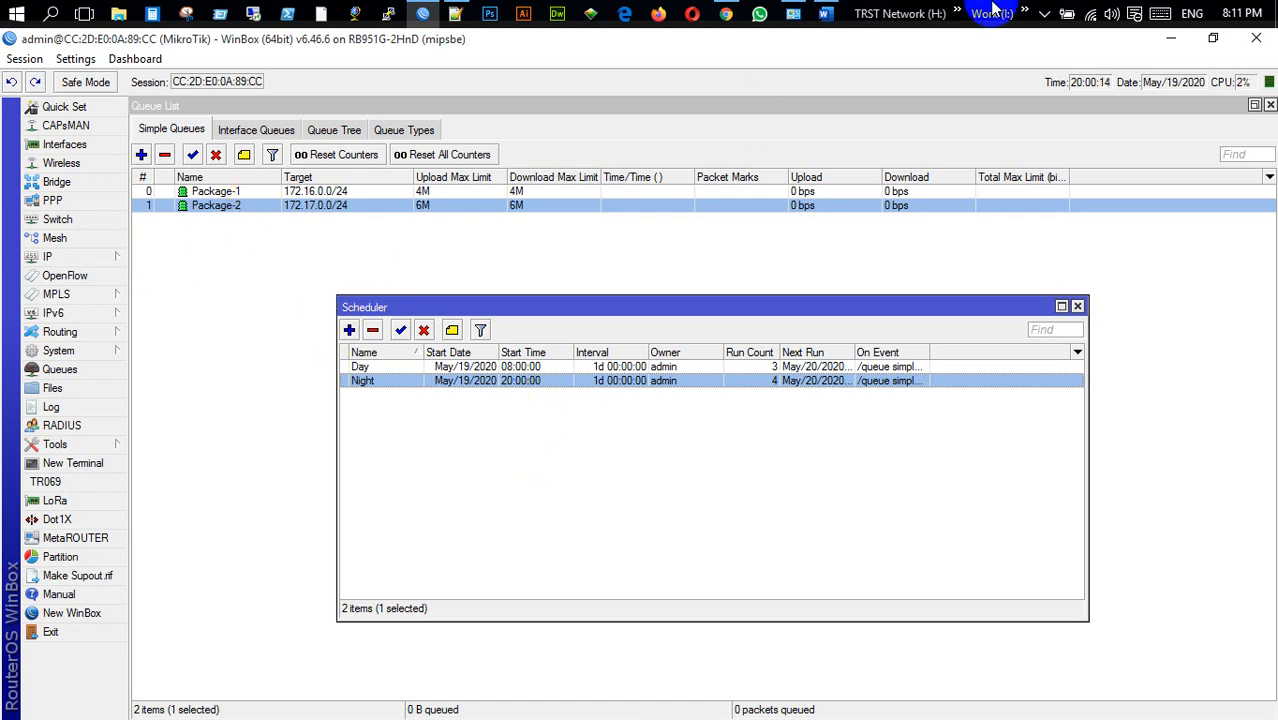
Switch to the Word document to review the numbered list of script methods, and return to WinBox.
click(824, 14)
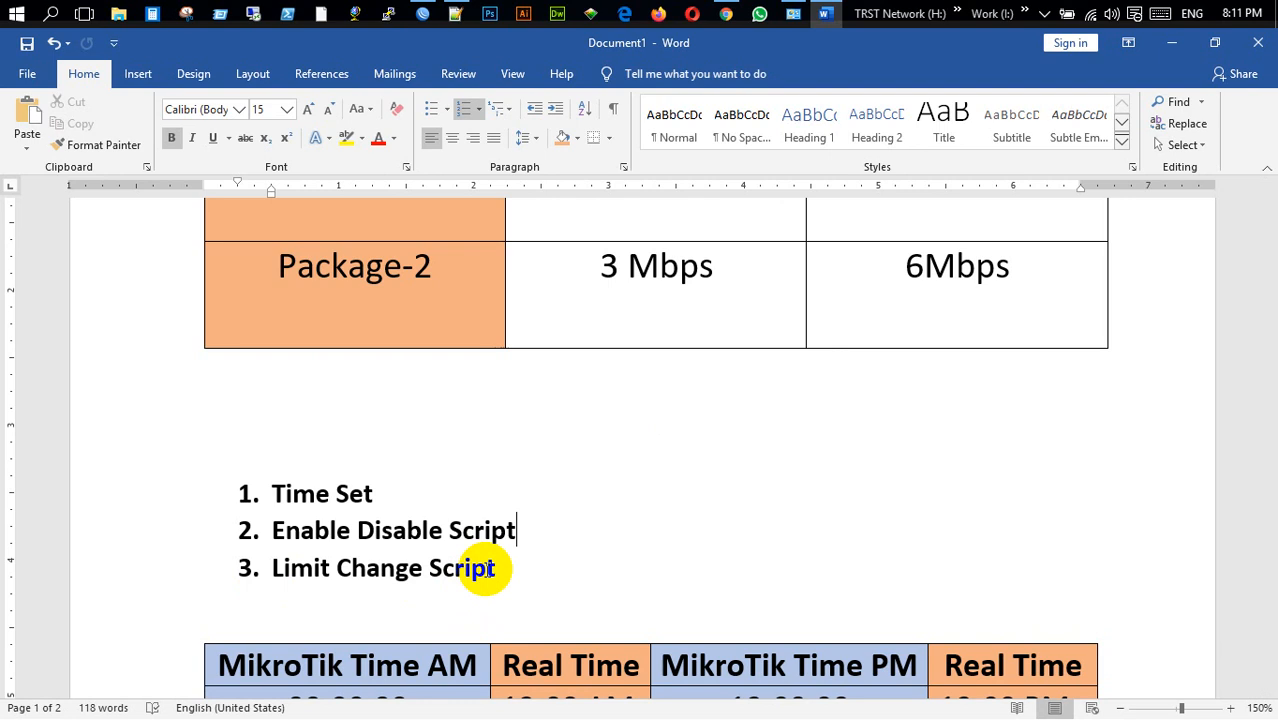
click(425, 14)
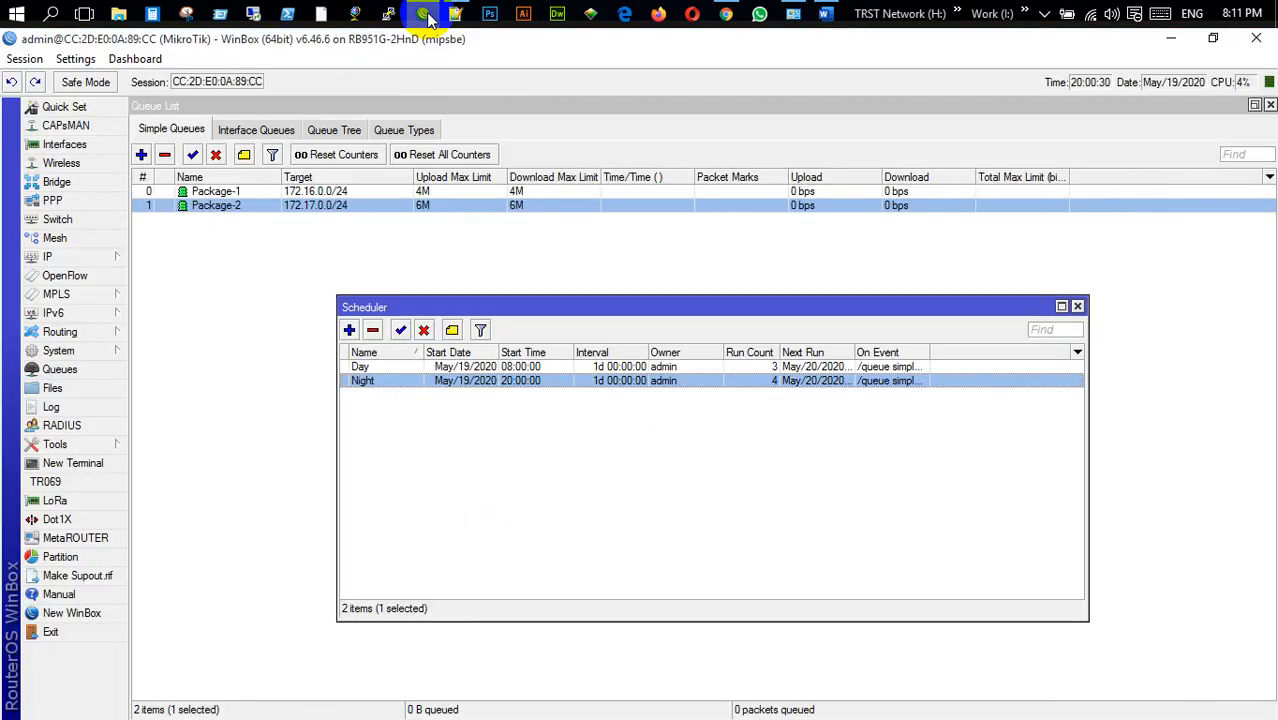